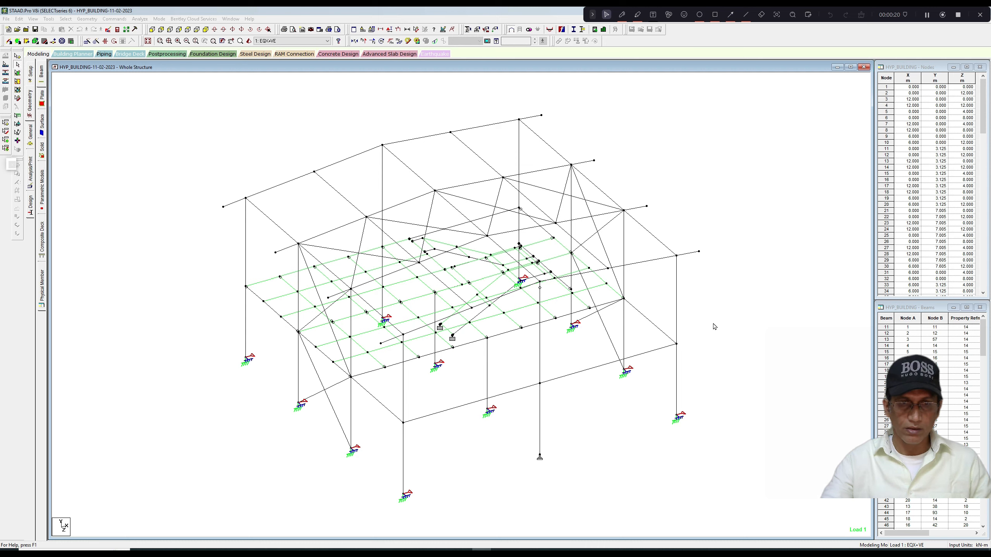
# Show the design results diagram based on actual ratio, with values, on all members of the structure.
pyautogui.moveTo(719, 330); pyautogui.dragTo(720, 329, button='middle')
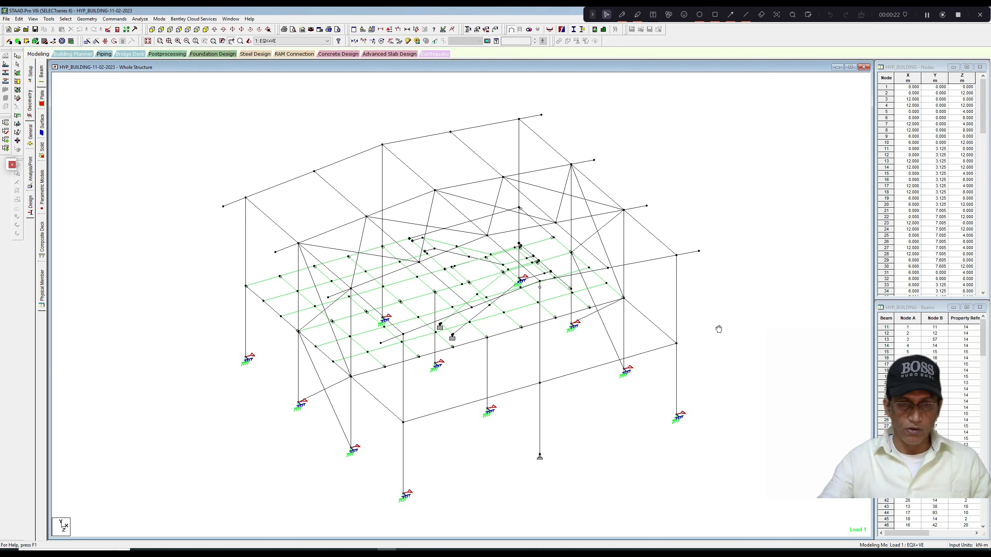
pyautogui.rightClick(259, 130)
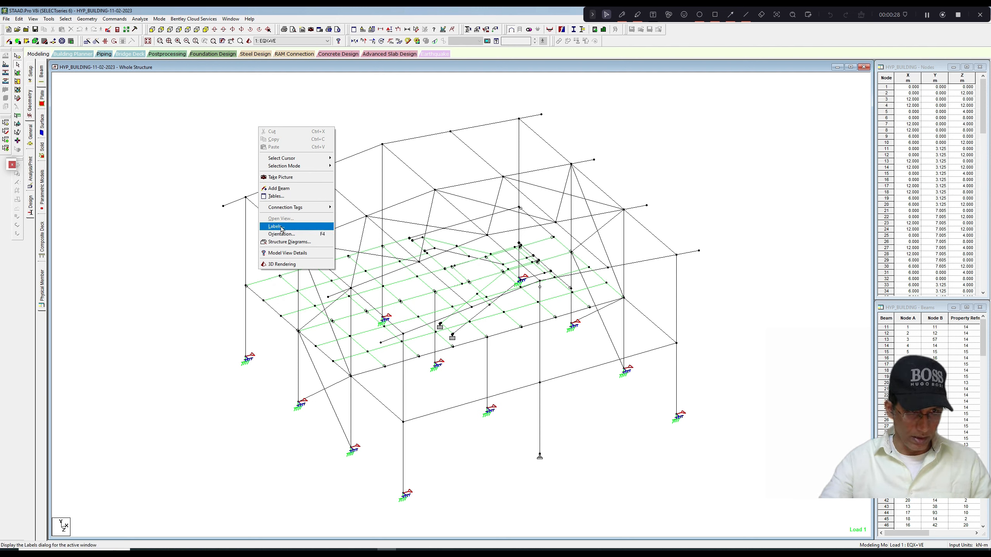
pyautogui.click(281, 228)
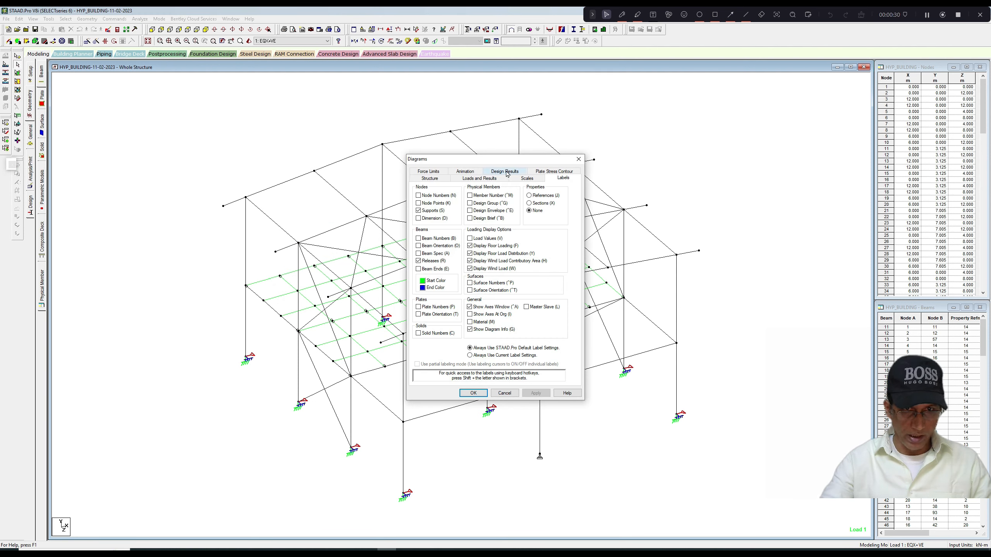
pyautogui.click(506, 172)
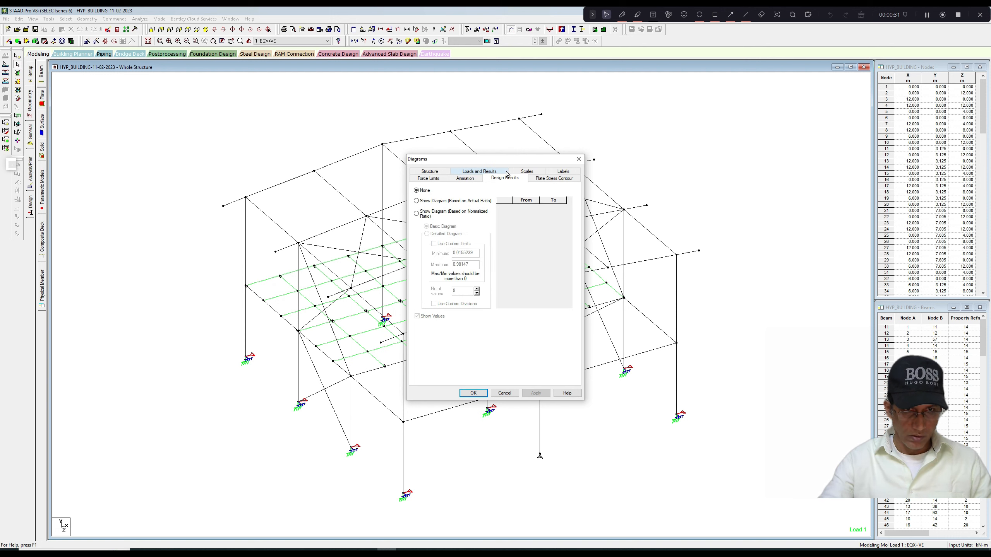
pyautogui.click(416, 201)
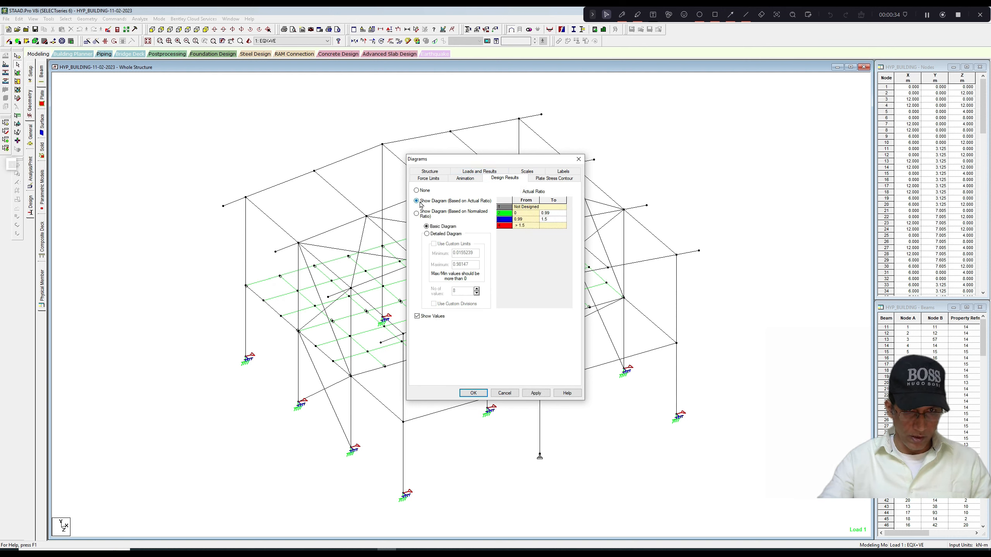
pyautogui.click(536, 393)
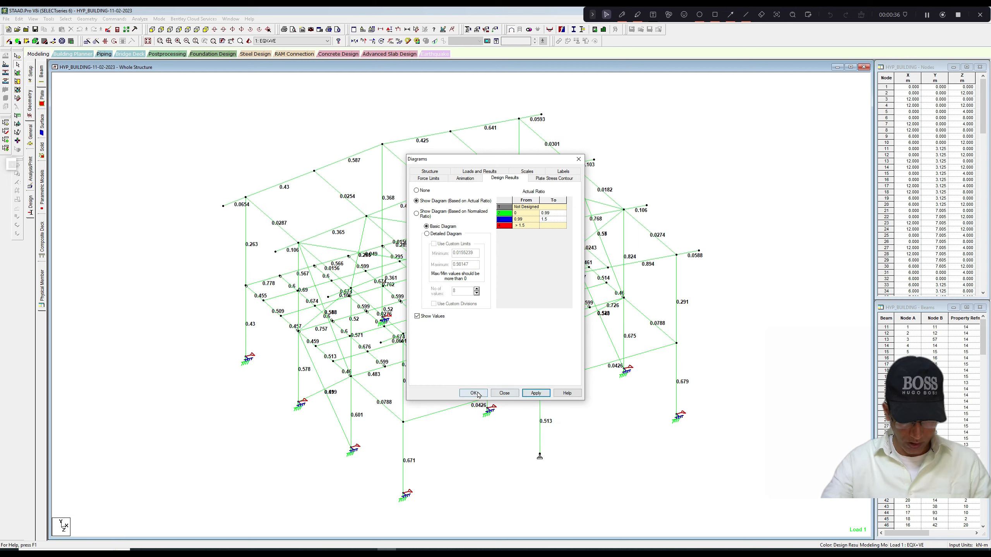
pyautogui.click(473, 393)
# Examine the actual design ratios of the members across the whole structure, from the roof down to the supports.
pyautogui.scroll(3, 491, 373)
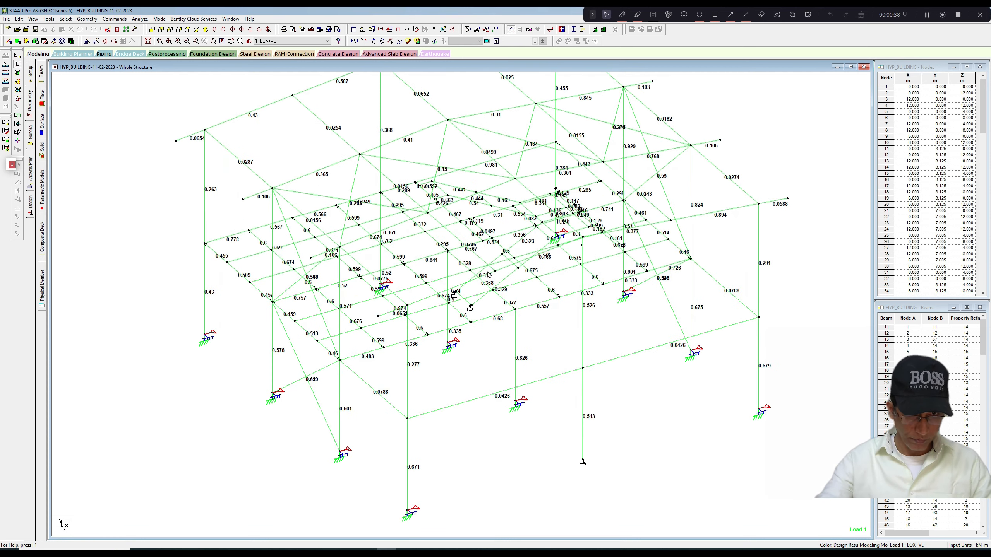
pyautogui.moveTo(488, 275); pyautogui.dragTo(498, 286, button='middle')
pyautogui.scroll(-1, 476, 257)
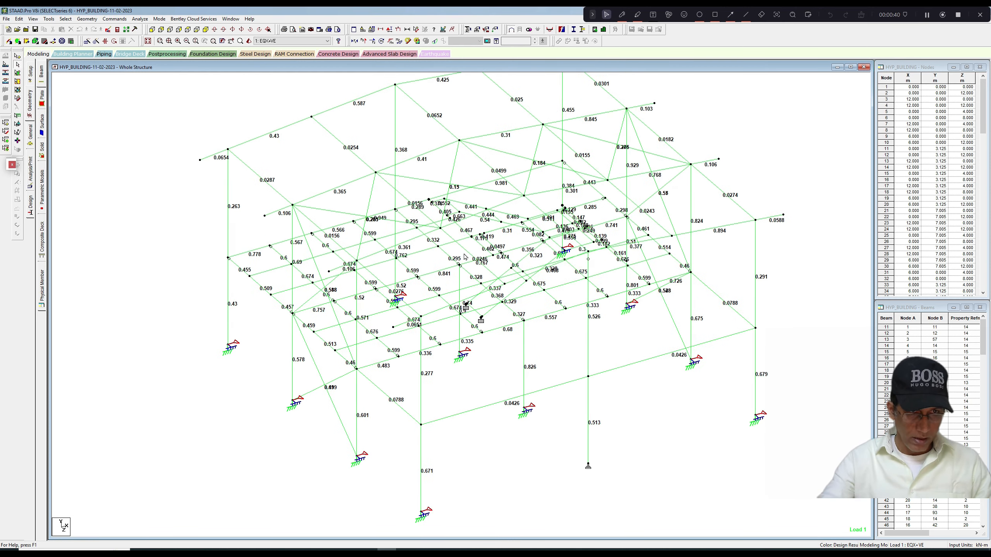
pyautogui.moveTo(464, 249); pyautogui.dragTo(456, 276, button='middle')
pyautogui.scroll(-4, 452, 271)
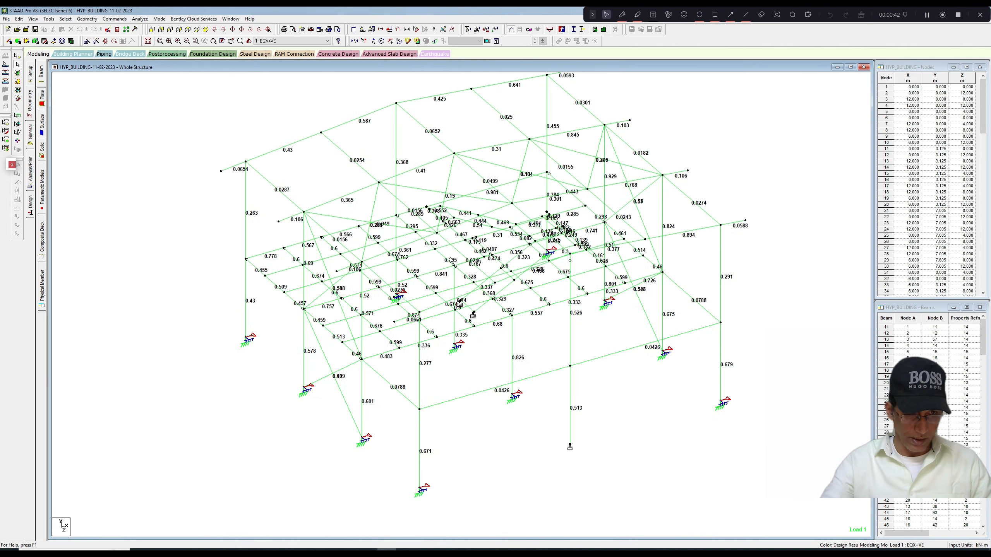
pyautogui.moveTo(446, 262)
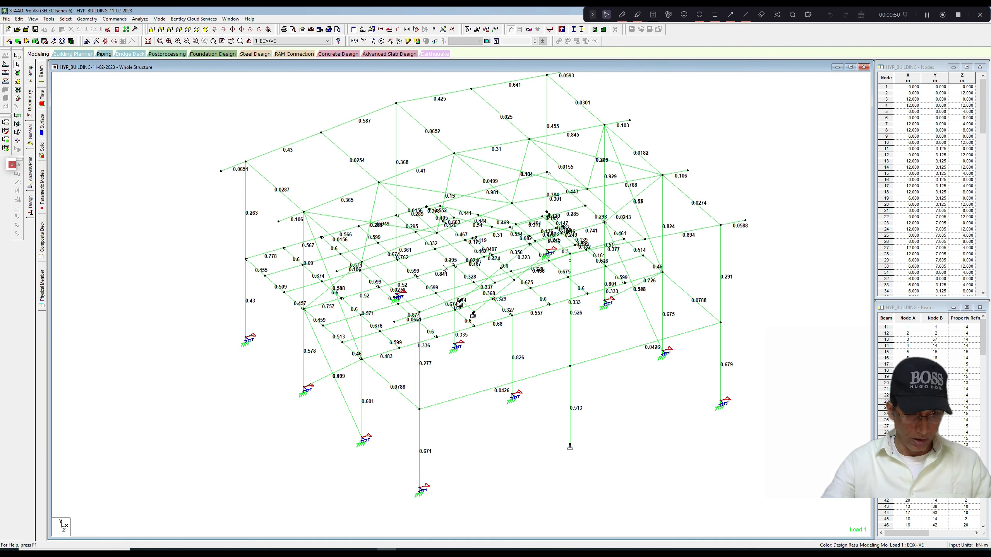
pyautogui.moveTo(447, 354); pyautogui.dragTo(450, 327, button='middle')
pyautogui.scroll(3, 450, 327)
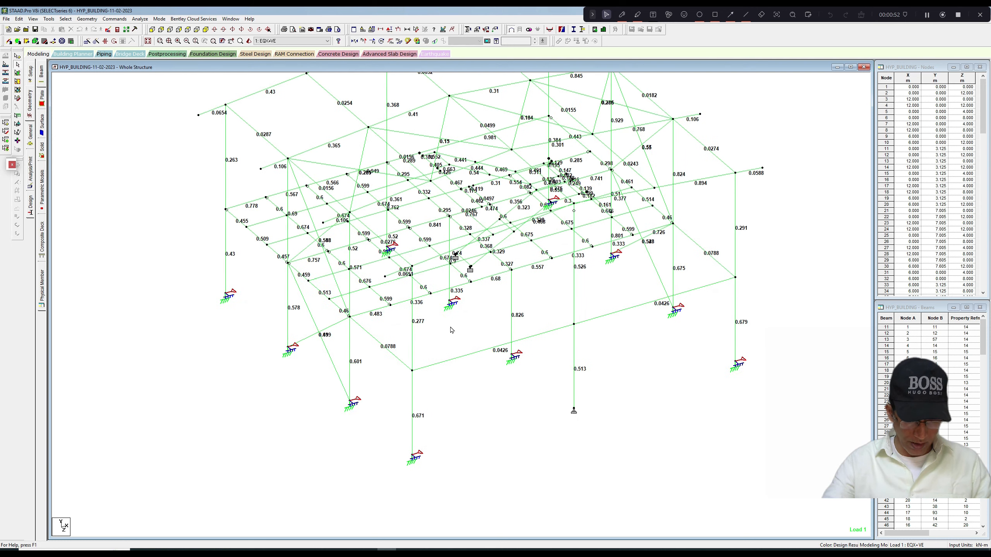
pyautogui.scroll(-1, 450, 326)
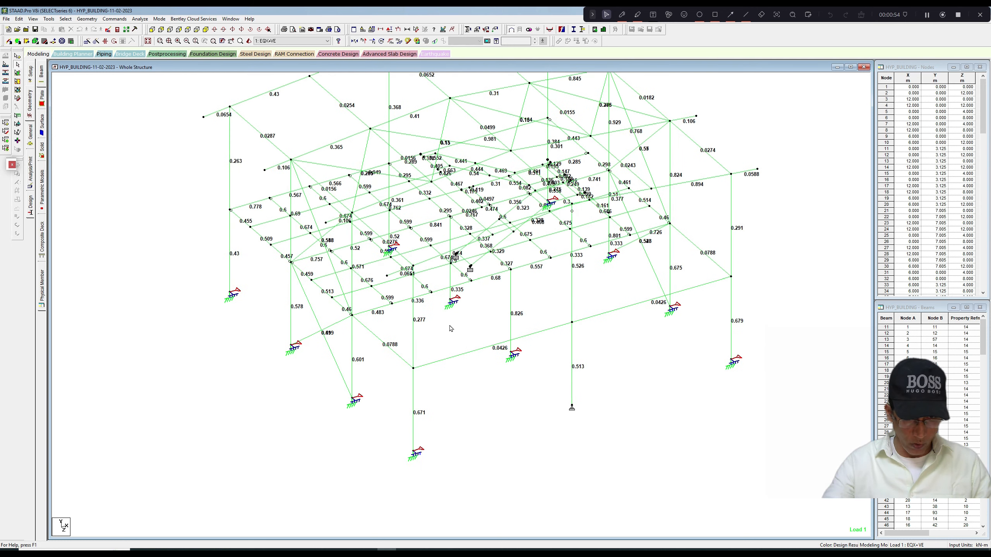
pyautogui.moveTo(450, 327); pyautogui.dragTo(452, 365, button='middle')
pyautogui.scroll(-2, 454, 352)
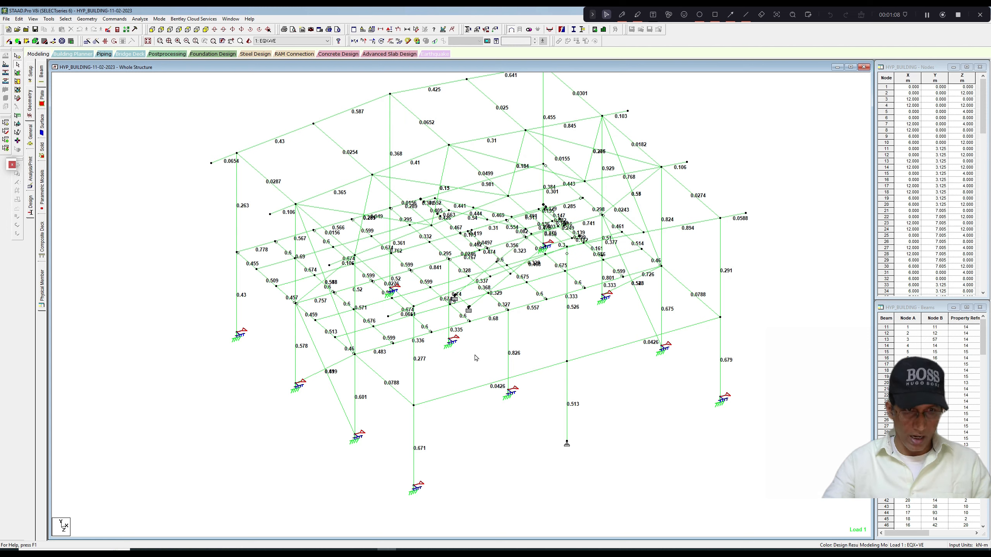
pyautogui.moveTo(475, 355); pyautogui.dragTo(471, 378, button='middle')
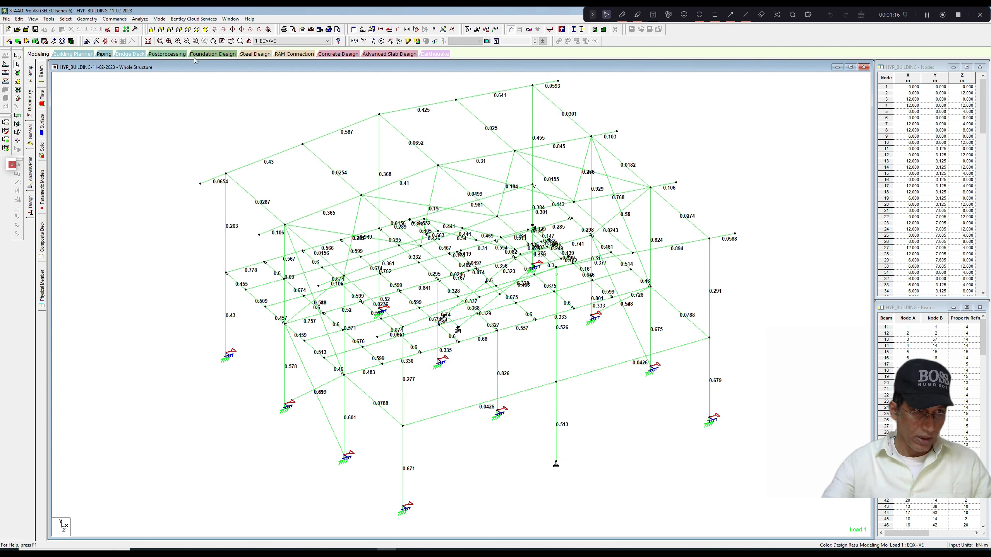
# Isolate the three-column frame along the second grid line in the plan and show it in side elevation.
pyautogui.click(189, 33)
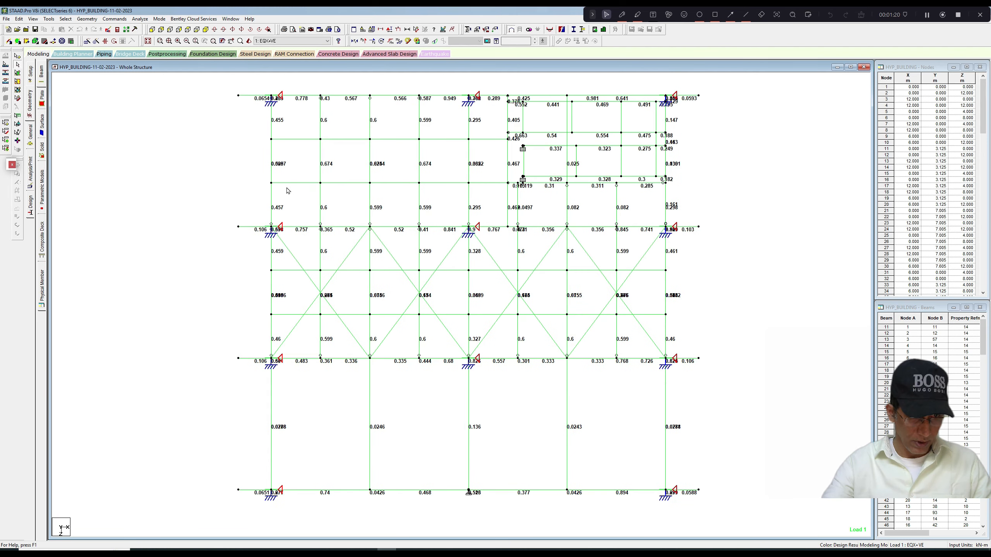
pyautogui.moveTo(224, 223); pyautogui.dragTo(732, 233)
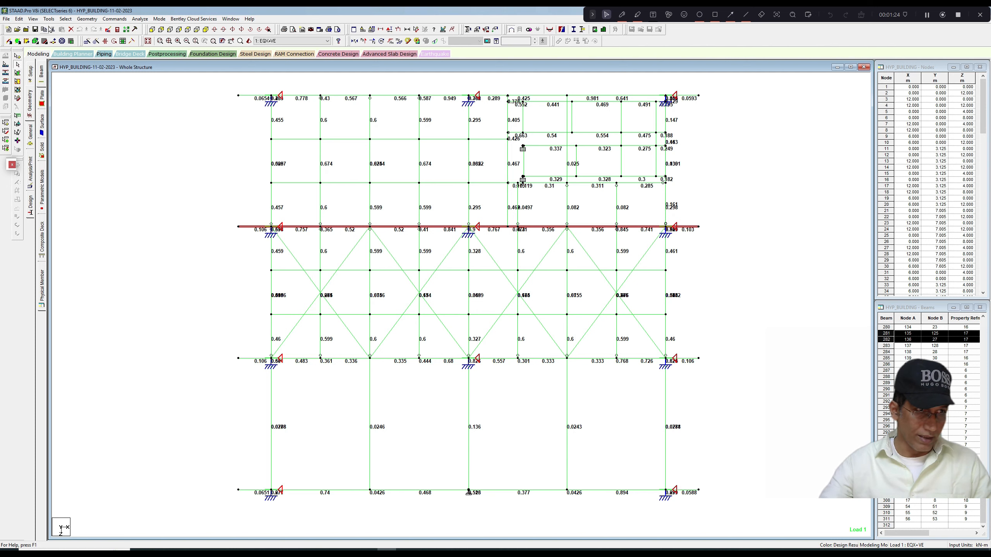
pyautogui.click(33, 18)
pyautogui.click(51, 44)
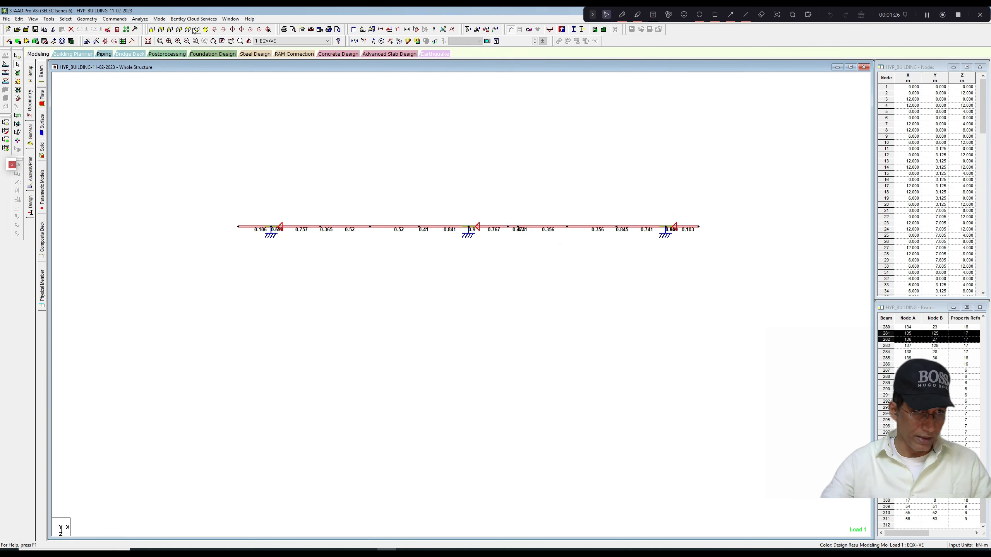
pyautogui.click(170, 30)
pyautogui.click(161, 30)
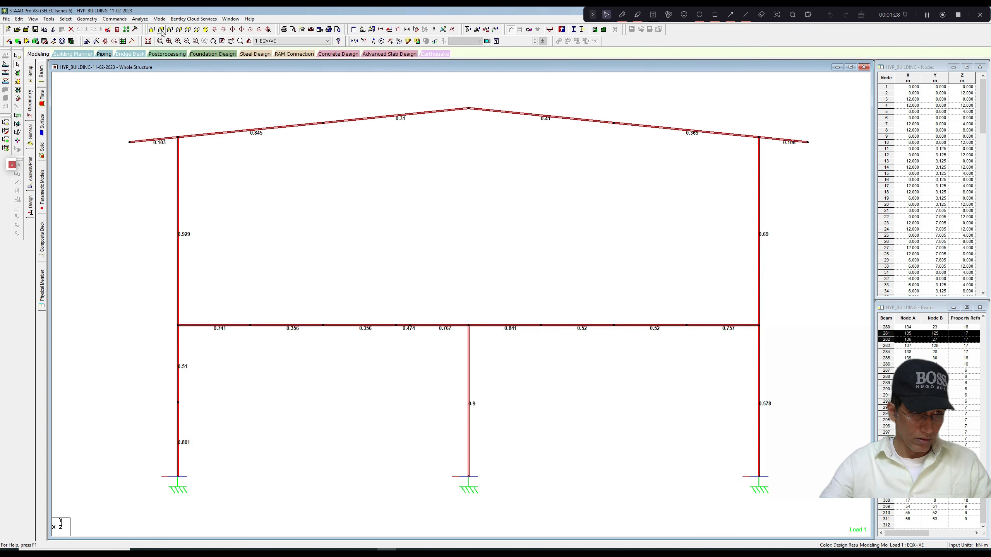
pyautogui.click(295, 145)
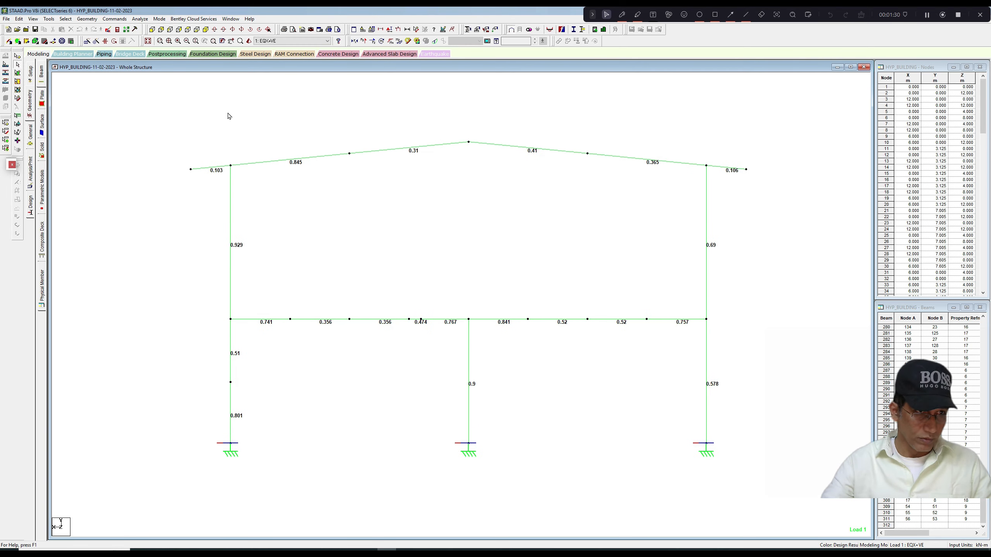
# Switch to postprocessing with the results setup using ENVELOPE 1, and display the Bending Z moment diagram on the frame.
pyautogui.click(159, 18)
pyautogui.click(176, 62)
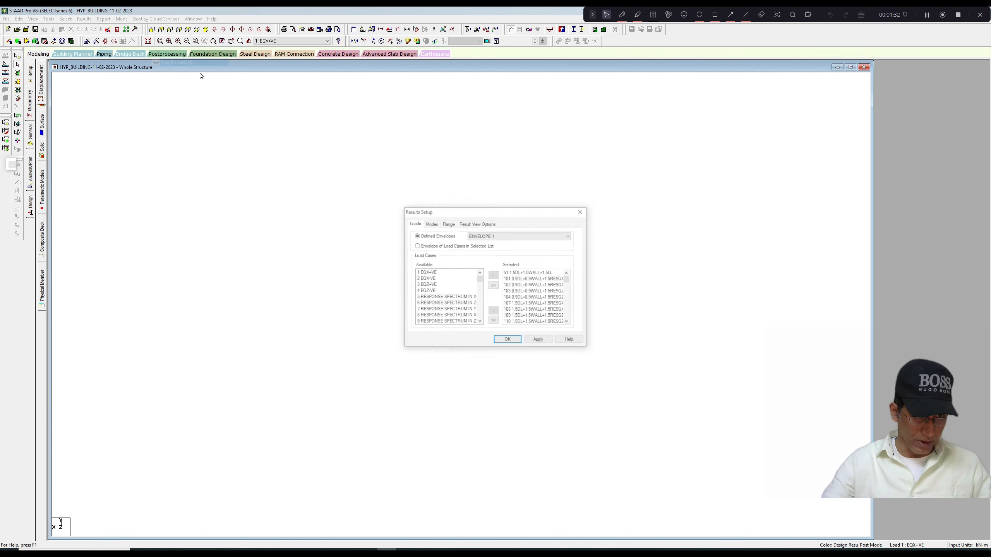
pyautogui.click(509, 339)
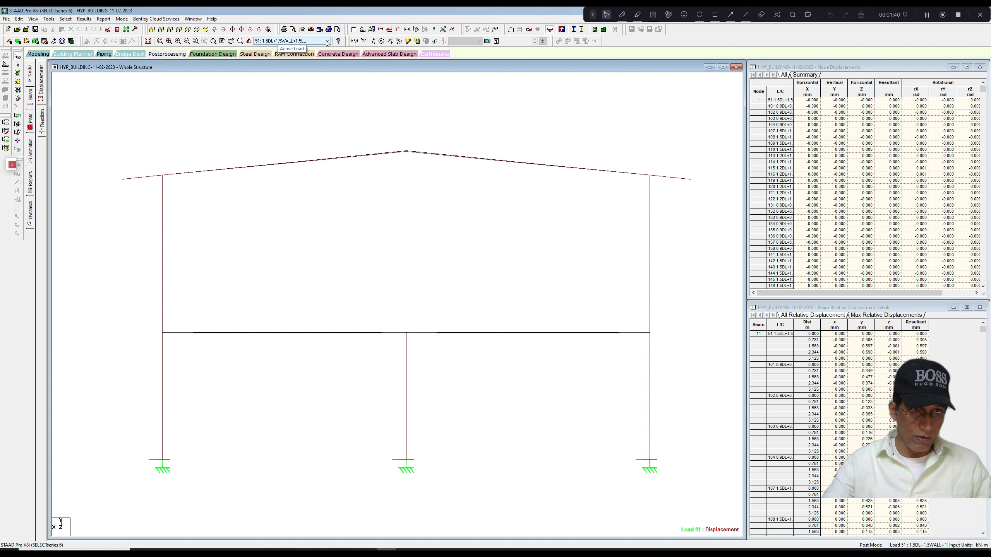
pyautogui.click(399, 41)
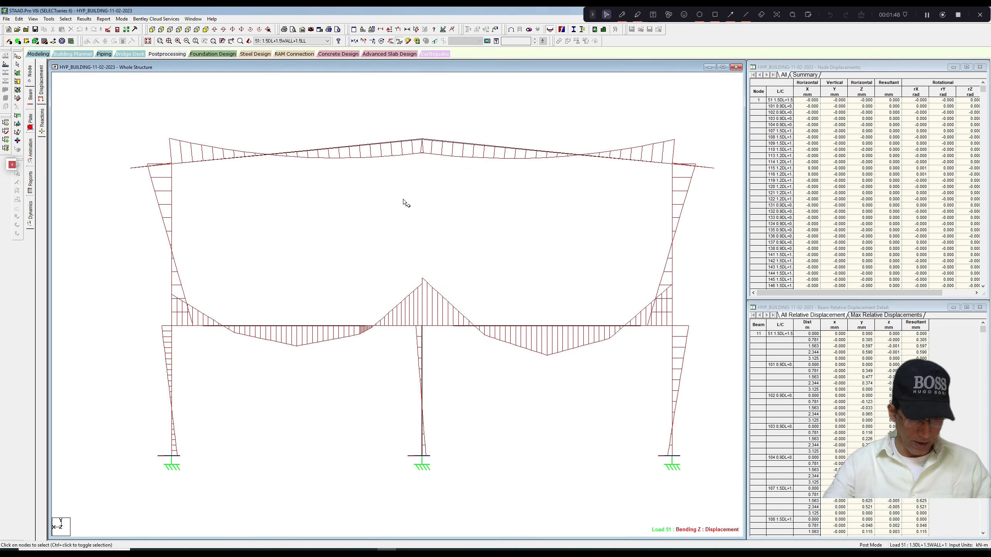
pyautogui.moveTo(313, 182); pyautogui.dragTo(311, 186, button='middle')
pyautogui.scroll(-1, 305, 181)
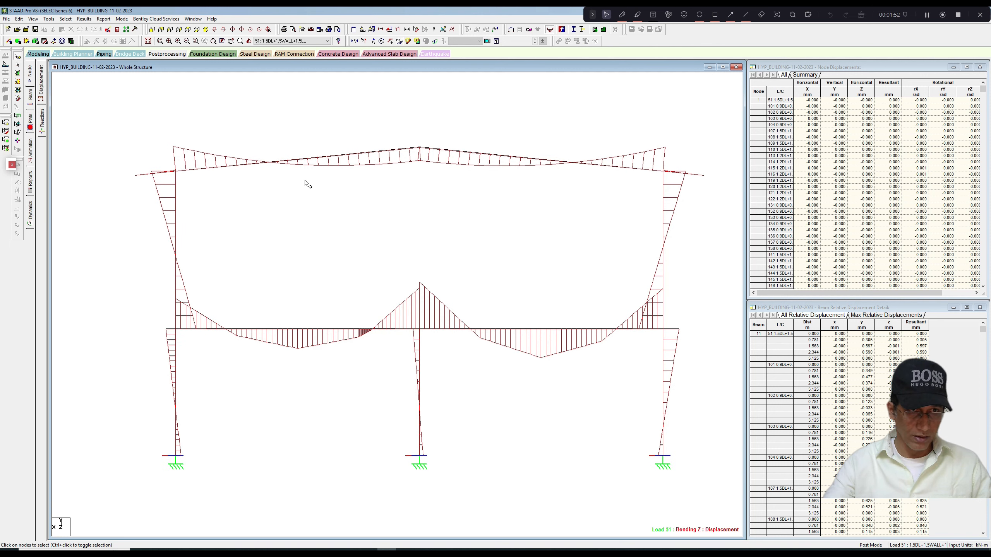
# Set the active load case to Envelope for the frame's bending moment diagram.
pyautogui.click(328, 42)
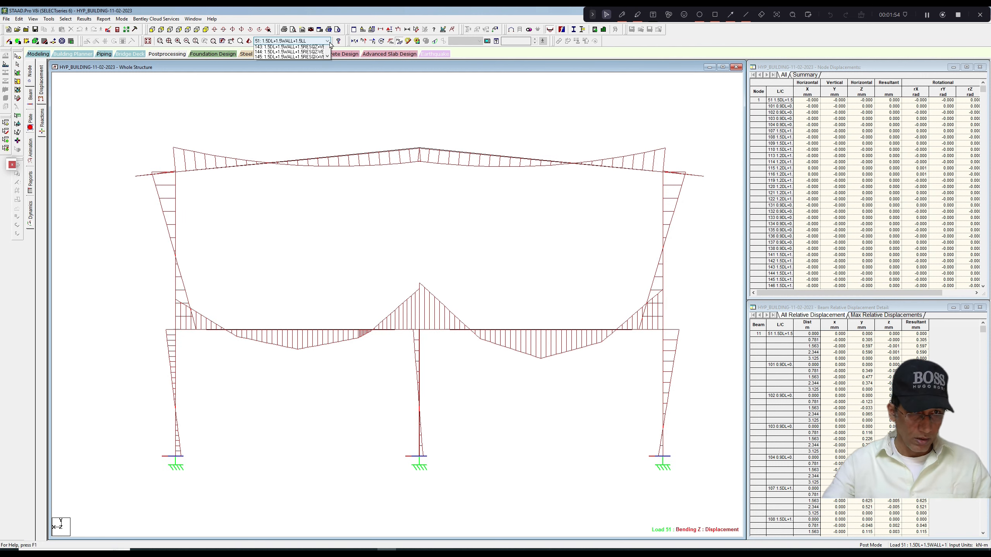
pyautogui.moveTo(328, 82); pyautogui.dragTo(327, 177)
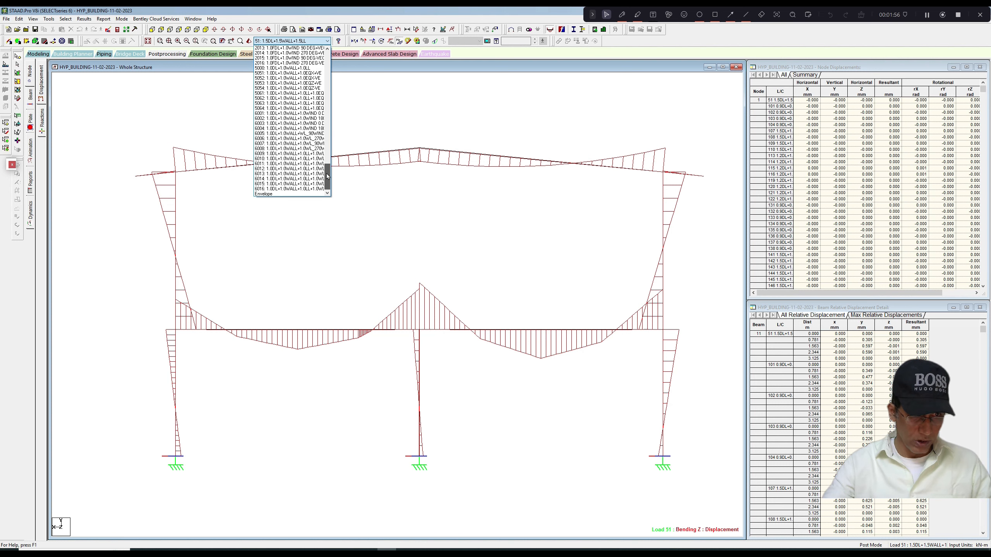
pyautogui.click(263, 194)
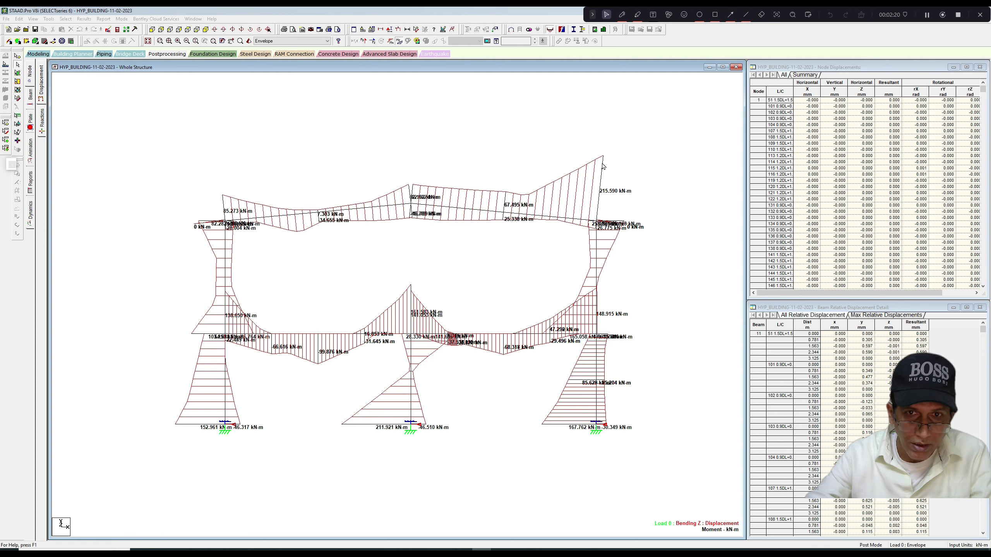
pyautogui.click(622, 14)
pyautogui.moveTo(608, 142)
pyautogui.mouseDown()
pyautogui.moveTo(593, 140)
pyautogui.moveTo(555, 211)
pyautogui.moveTo(640, 234)
pyautogui.moveTo(618, 156)
pyautogui.moveTo(594, 147)
pyautogui.mouseUp()
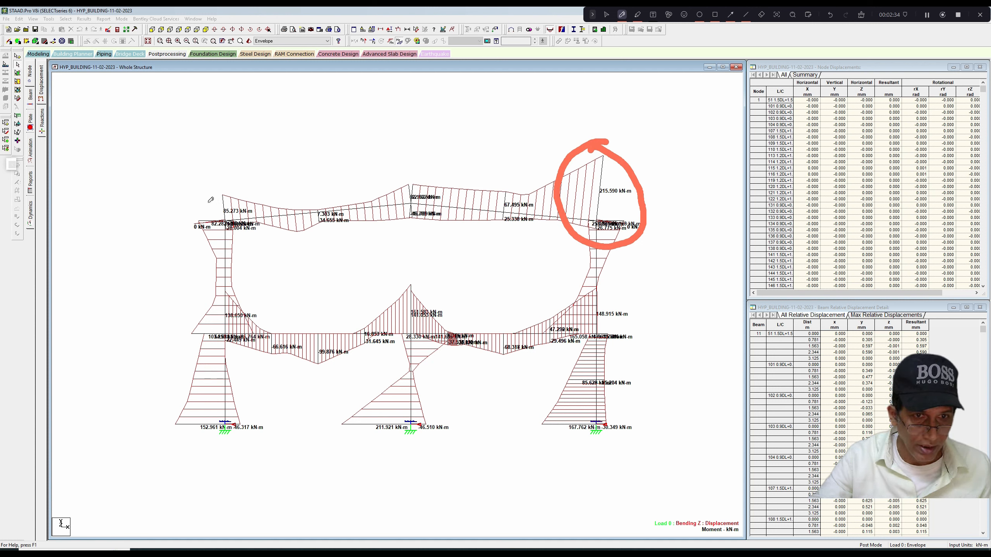
pyautogui.moveTo(206, 200); pyautogui.dragTo(247, 161)
pyautogui.moveTo(592, 177); pyautogui.dragTo(620, 169)
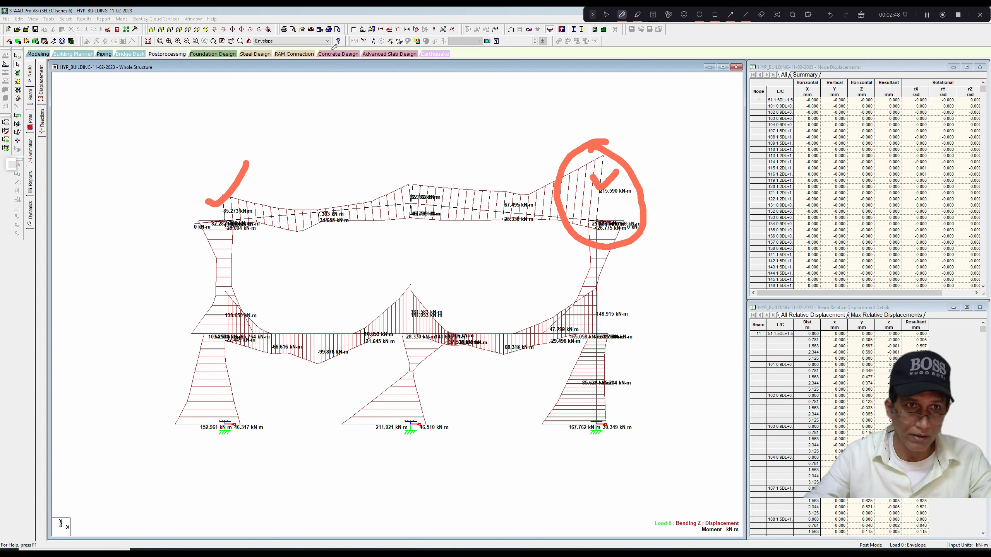
pyautogui.click(928, 16)
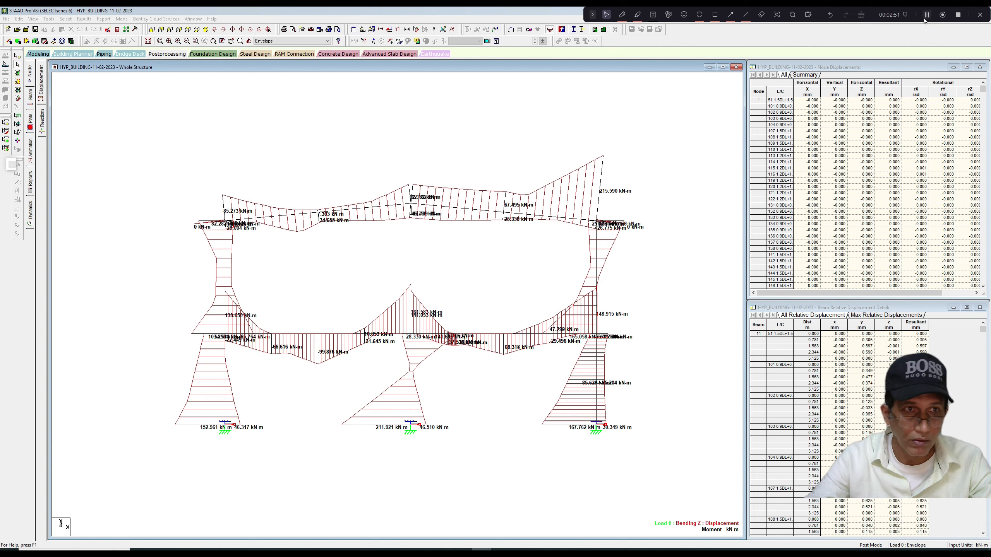
# Step through the load combinations from 51 (1.5DL+1.5WALL+1.5LL) up to 116, comparing the frame's Bending Z diagrams.
pyautogui.click(327, 42)
pyautogui.moveTo(329, 171); pyautogui.dragTo(329, 72)
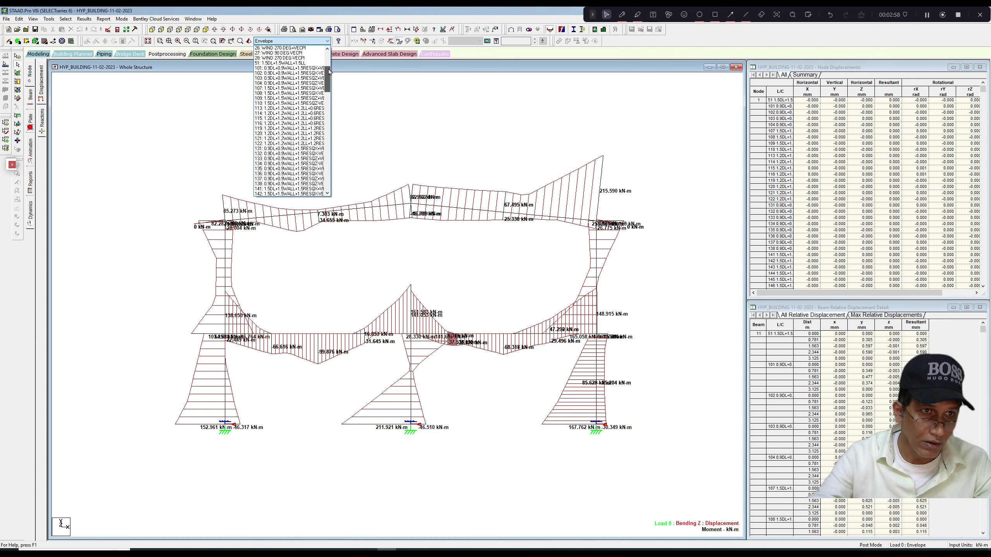
pyautogui.click(304, 63)
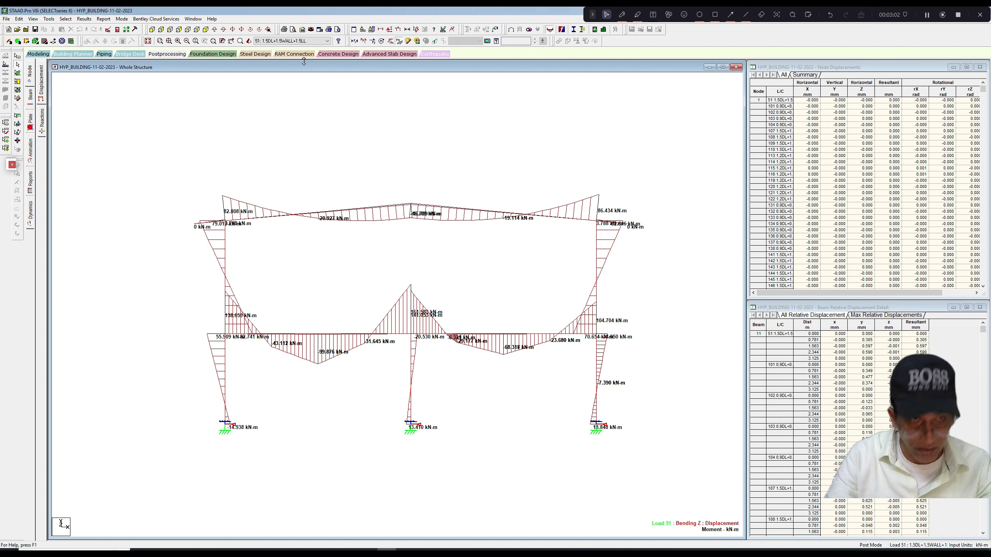
pyautogui.press('Down')
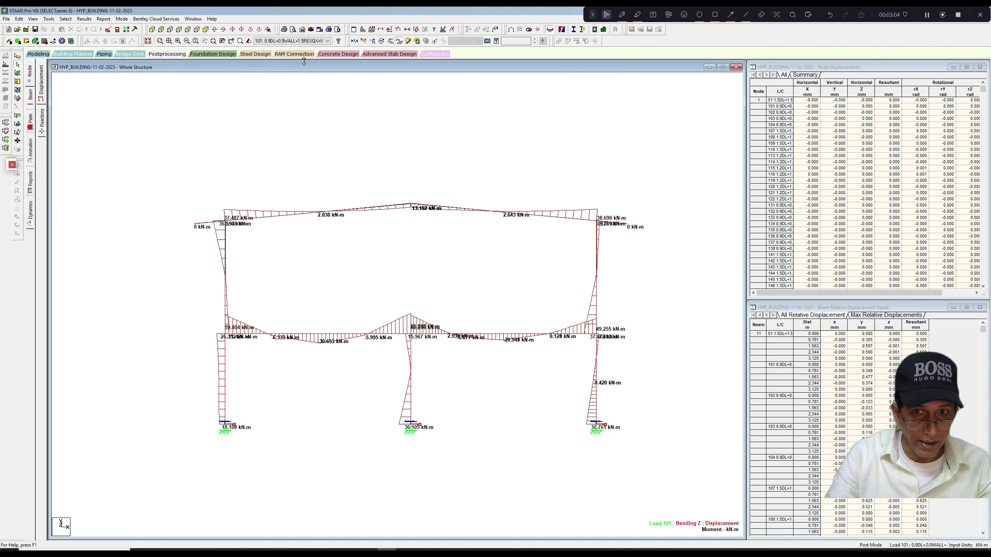
pyautogui.press('Down')
pyautogui.press('Down')
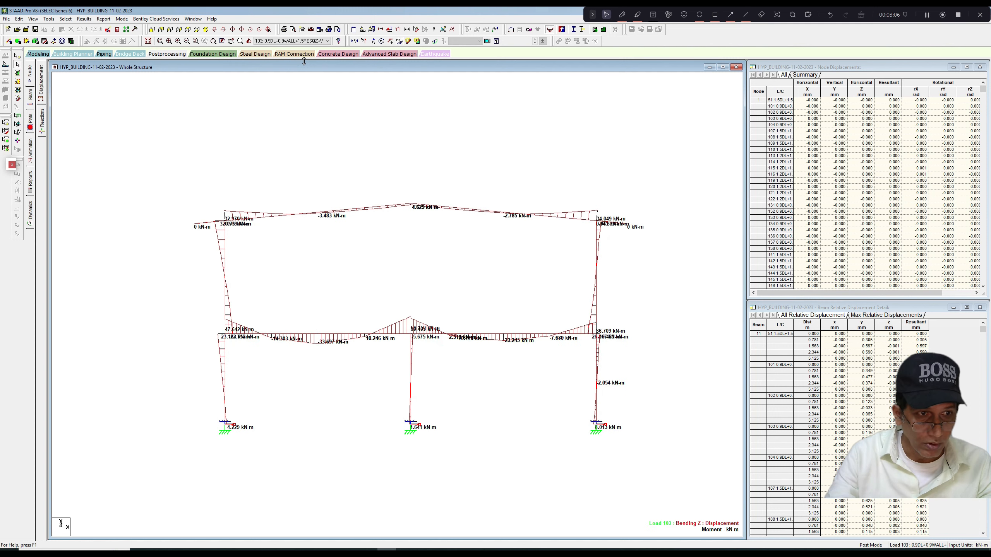
pyautogui.press('Down')
pyautogui.press('Down')
pyautogui.press('Down')
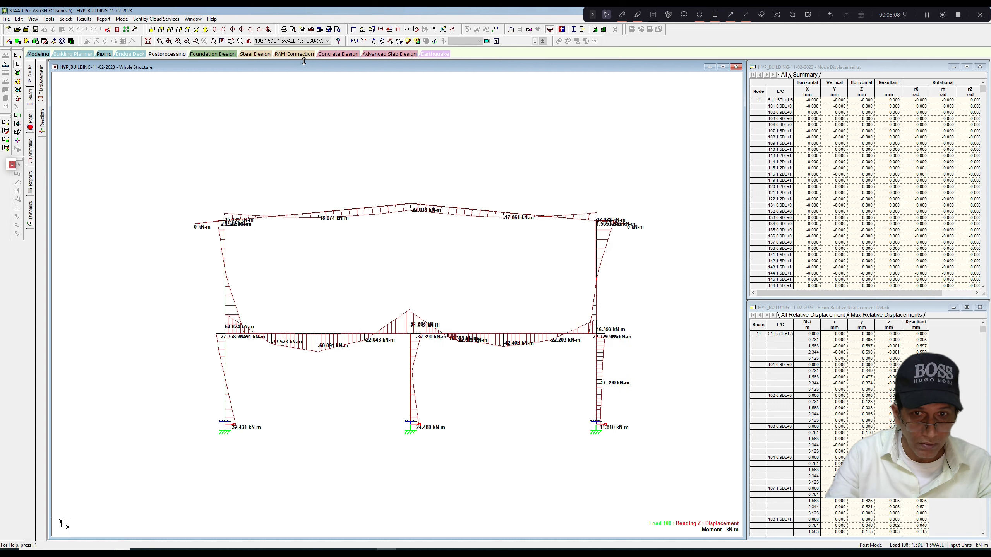
pyautogui.press('Down')
pyautogui.press('Down')
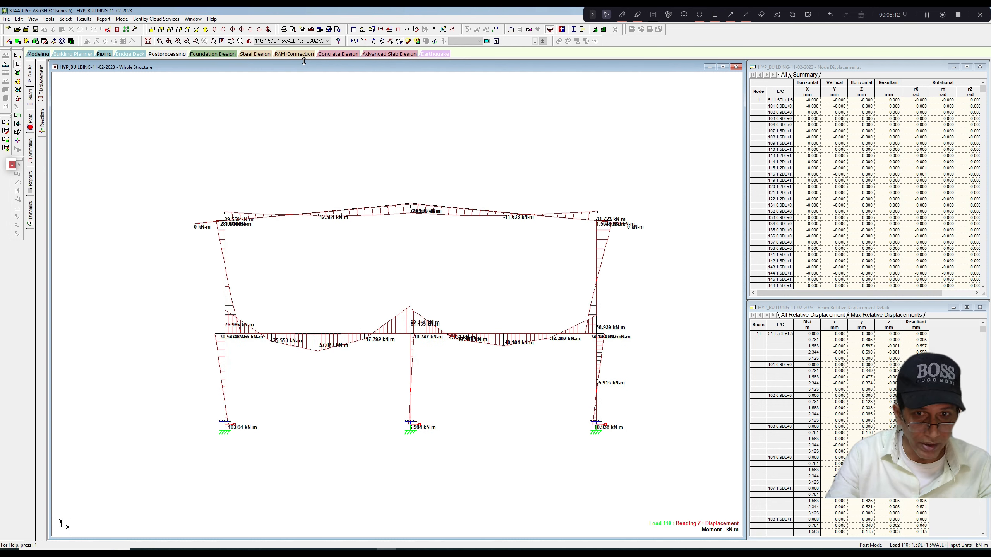
pyautogui.press('Down')
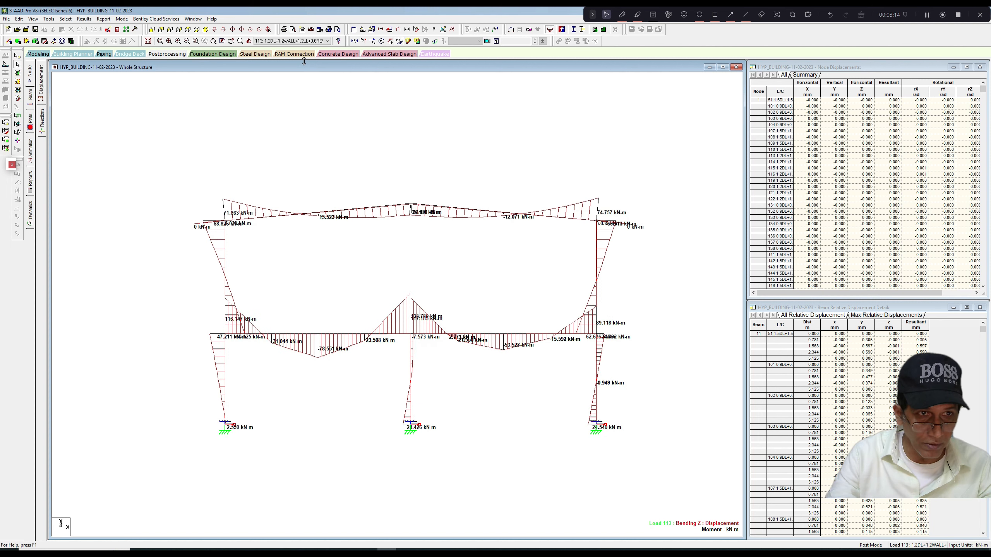
pyautogui.press('Down')
pyautogui.press('Down')
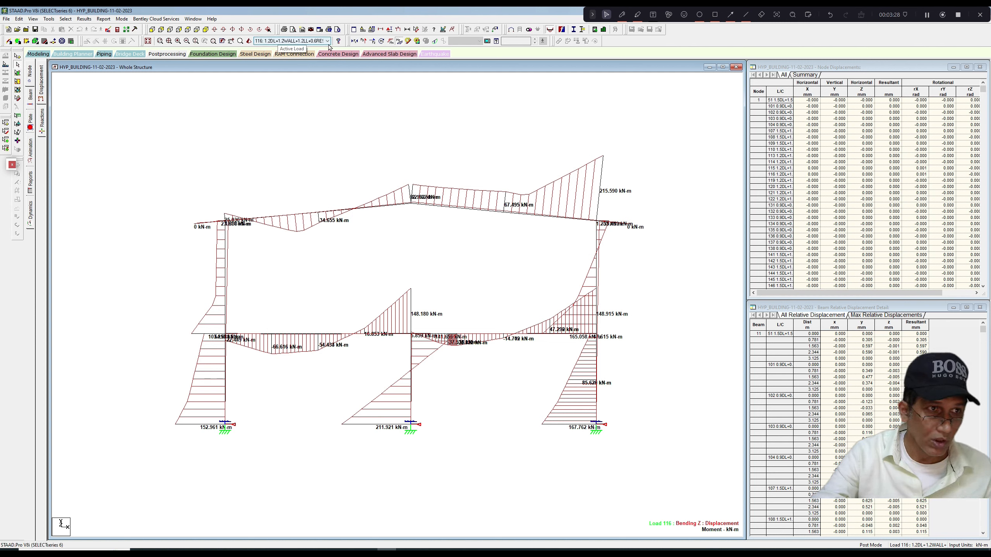
# Open the input file in the STAAD editor and examine the definitions of load combinations 113 to 116.
pyautogui.click(108, 30)
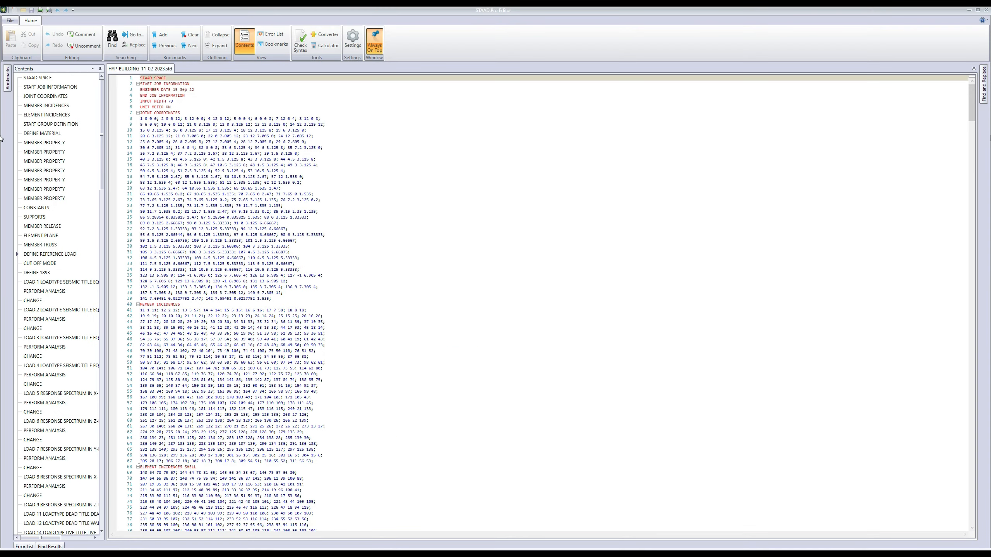
pyautogui.moveTo(972, 111); pyautogui.dragTo(952, 376)
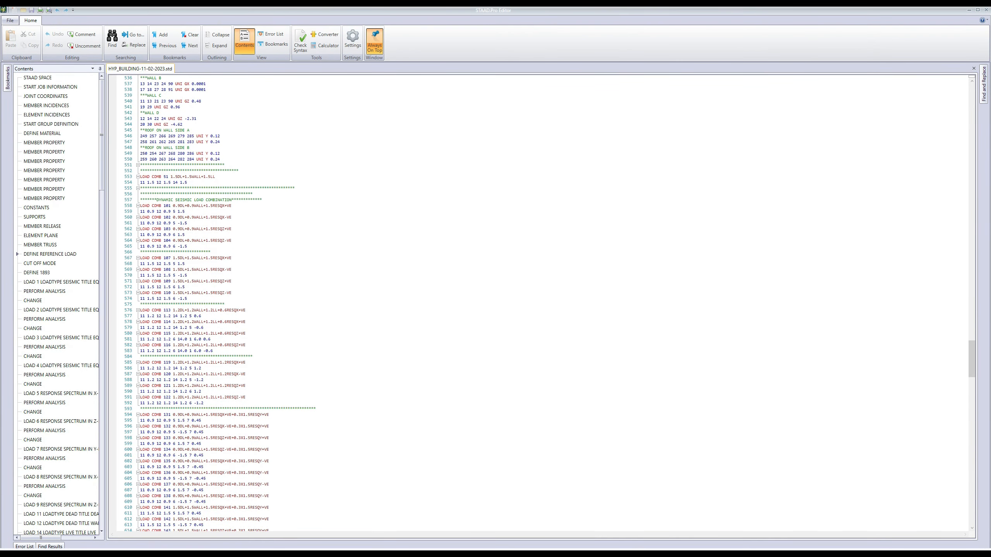
pyautogui.keyDown('ctrl'); pyautogui.scroll(5, 542, 303); pyautogui.keyUp('ctrl')
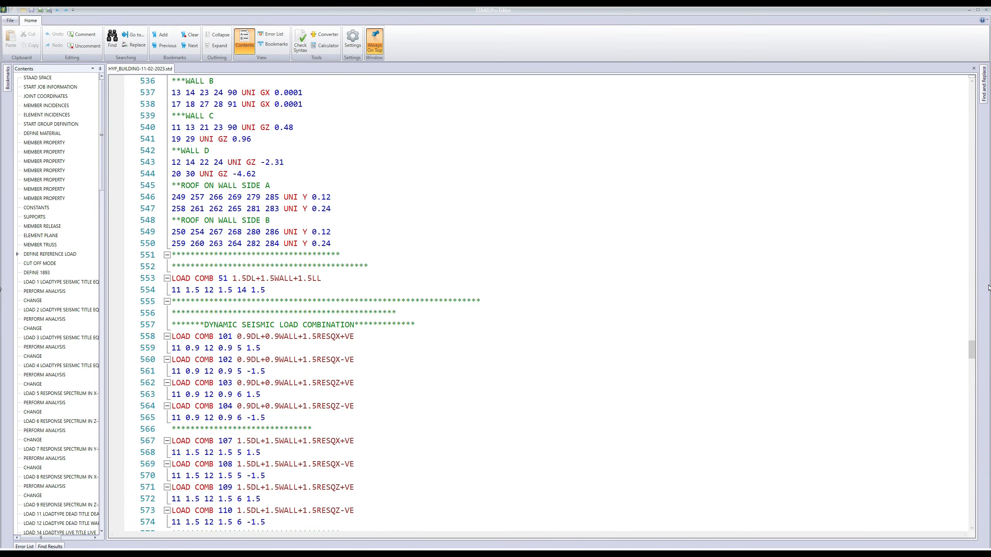
pyautogui.moveTo(972, 352); pyautogui.dragTo(972, 360)
pyautogui.scroll(-1, 546, 304)
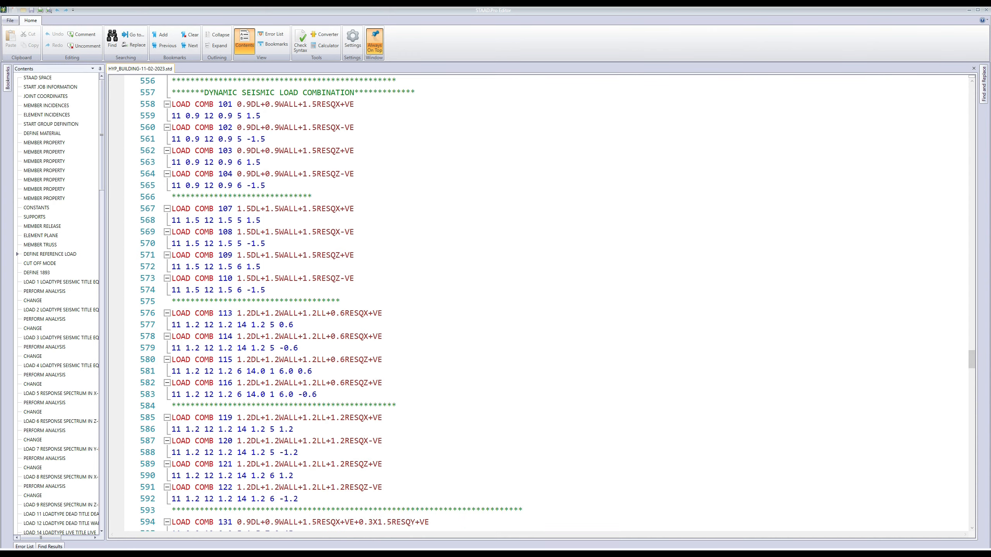
pyautogui.scroll(-1, 546, 305)
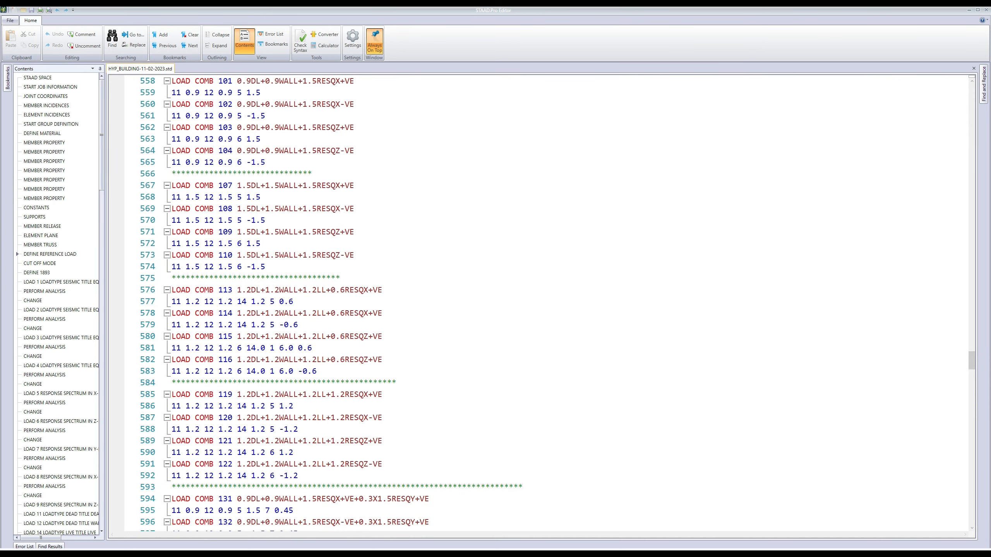
pyautogui.keyDown('ctrl'); pyautogui.scroll(2, 546, 305); pyautogui.keyUp('ctrl')
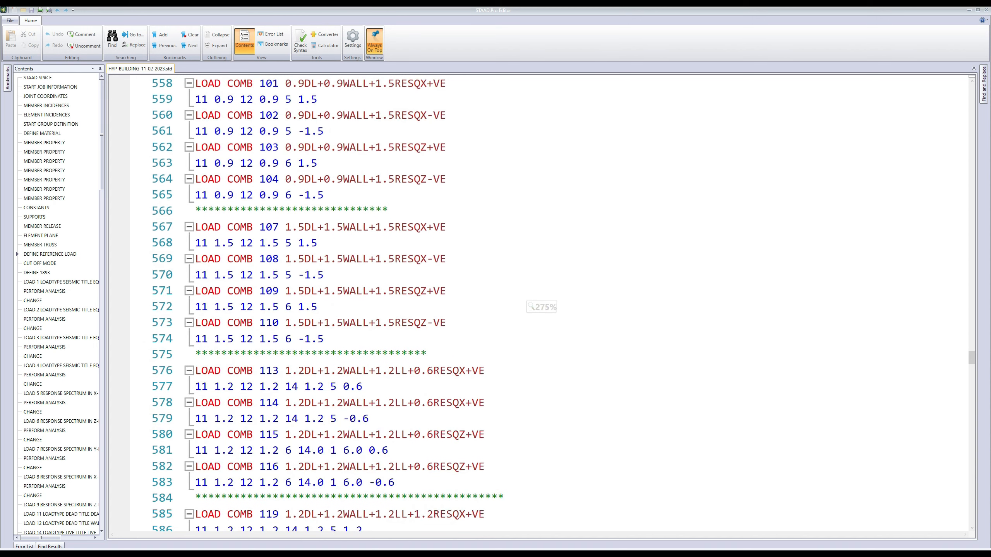
pyautogui.scroll(-1, 546, 304)
pyautogui.scroll(-1, 546, 305)
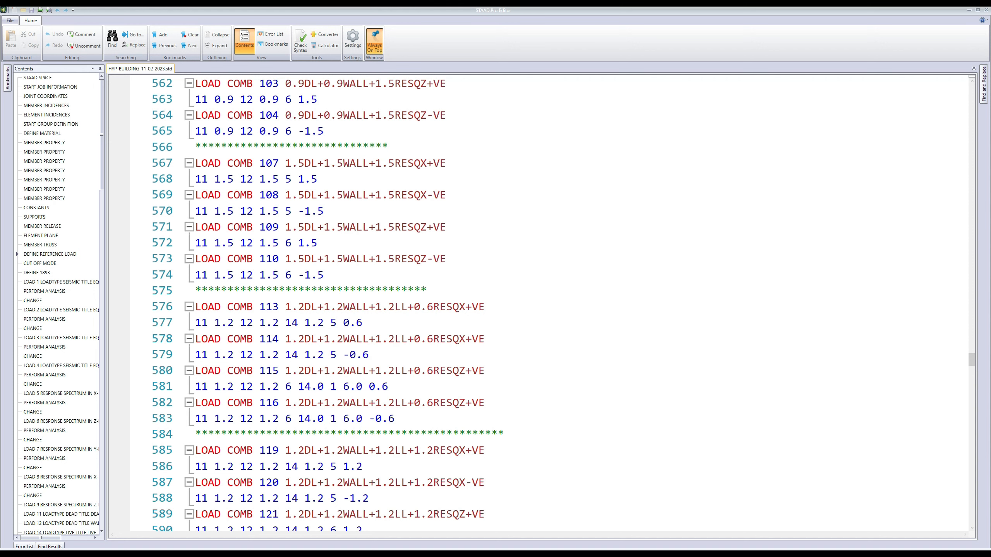
# Replace the value 14.0 with 1.2 in the factor lines of load combinations 115 and 116.
pyautogui.moveTo(298, 387); pyautogui.dragTo(325, 387)
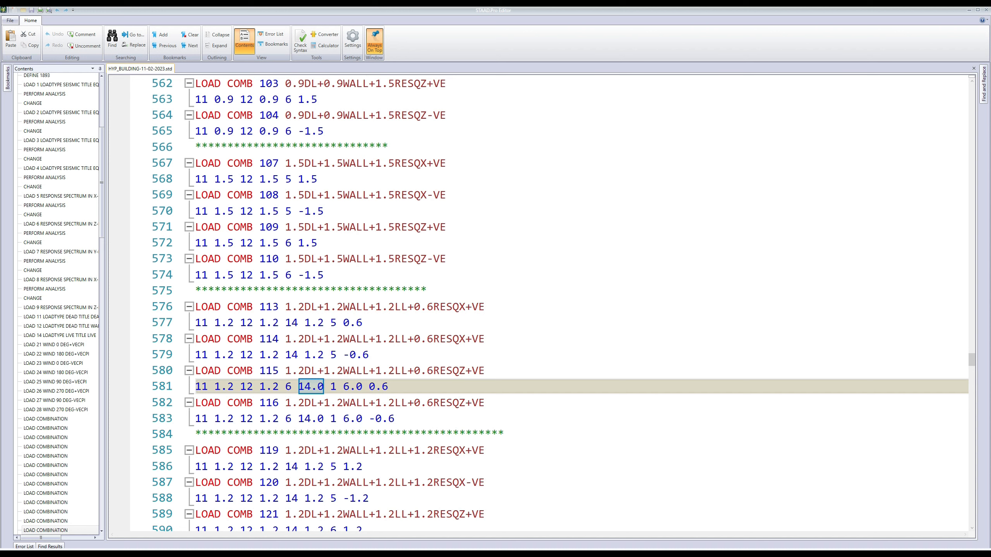
pyautogui.write('1')
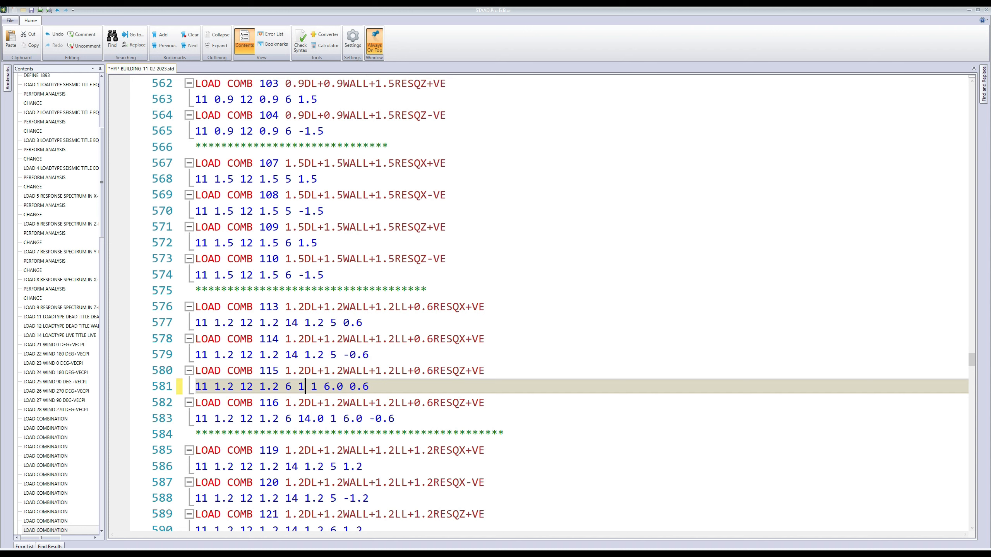
pyautogui.write('.2')
pyautogui.scroll(1, 539, 302)
pyautogui.moveTo(298, 435); pyautogui.dragTo(325, 434)
pyautogui.write('1')
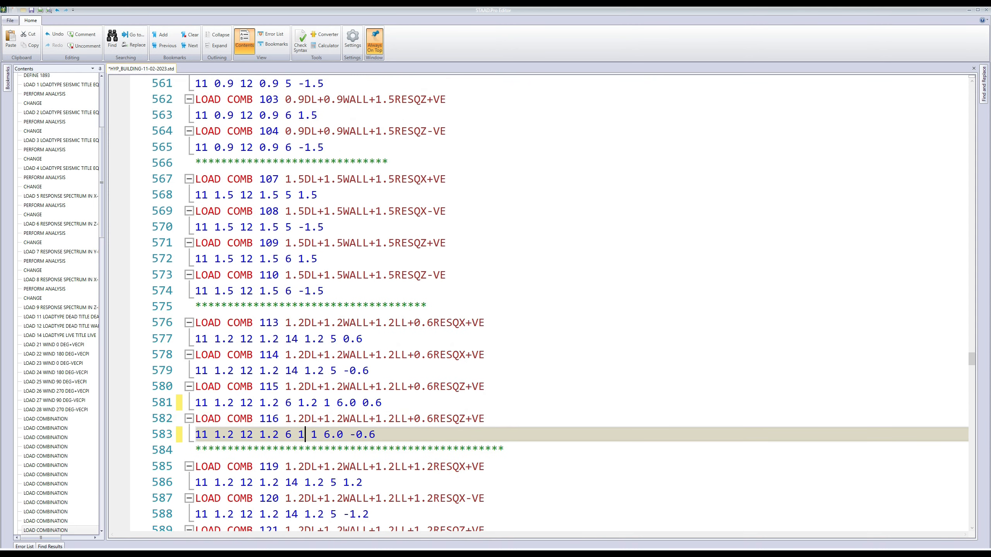
pyautogui.write('.2')
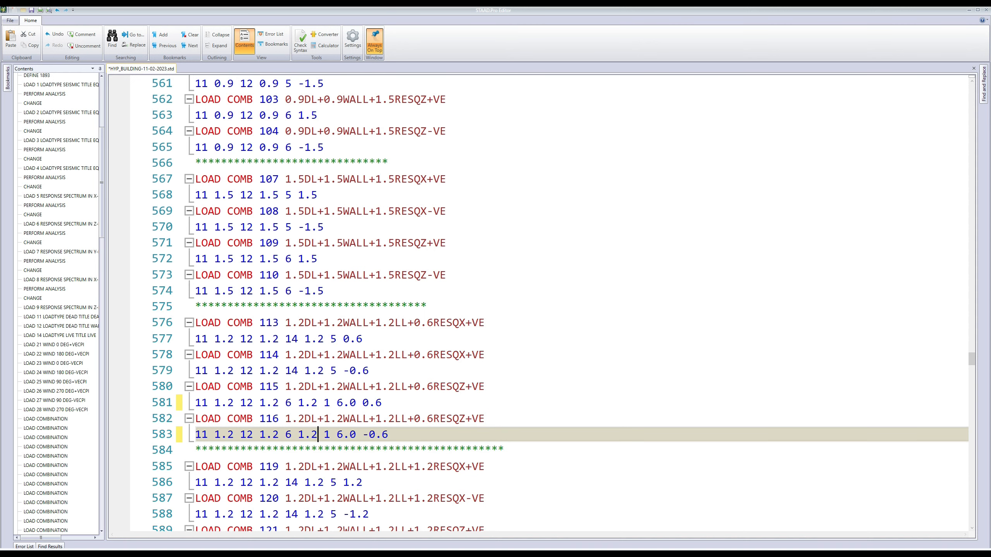
# Delete the stray 1 that follows the second-to-last 1.2 entry in the factor lines of load combinations 115 and 116.
pyautogui.scroll(1, 539, 304)
pyautogui.scroll(-1, 539, 304)
pyautogui.doubleClick(327, 403)
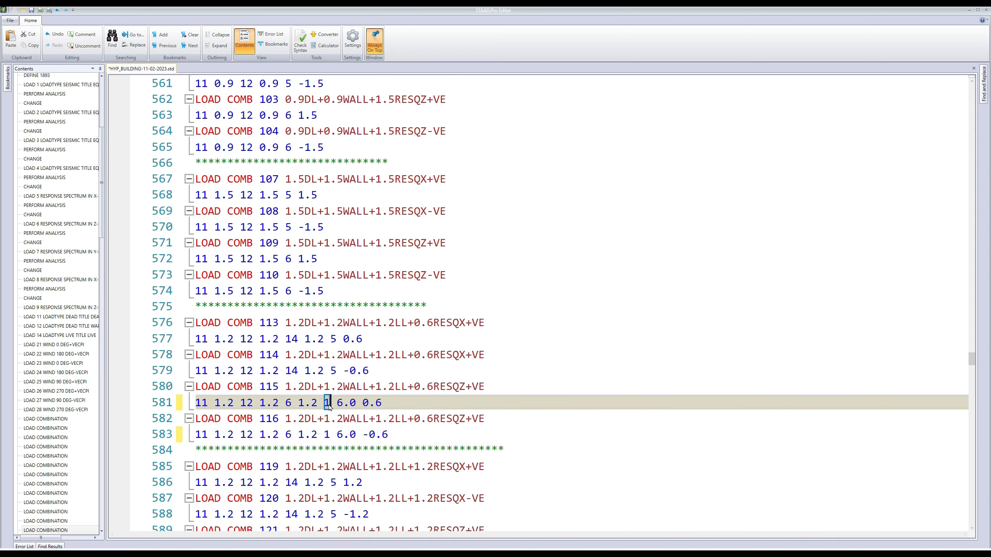
pyautogui.press('BackSpace')
pyautogui.doubleClick(327, 434)
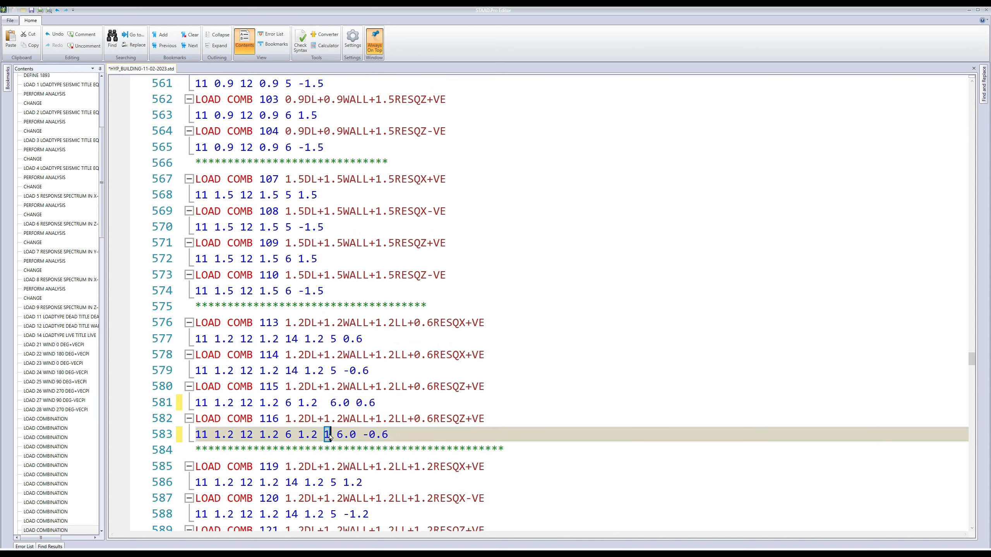
pyautogui.press('BackSpace')
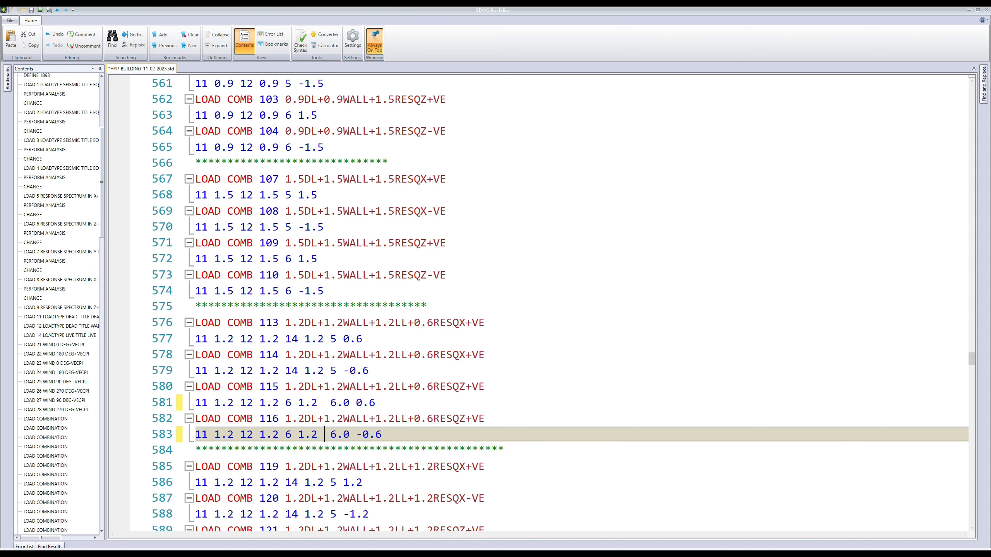
# Save the edited input file and close the editor to return to the structural model.
pyautogui.scroll(-1, 538, 303)
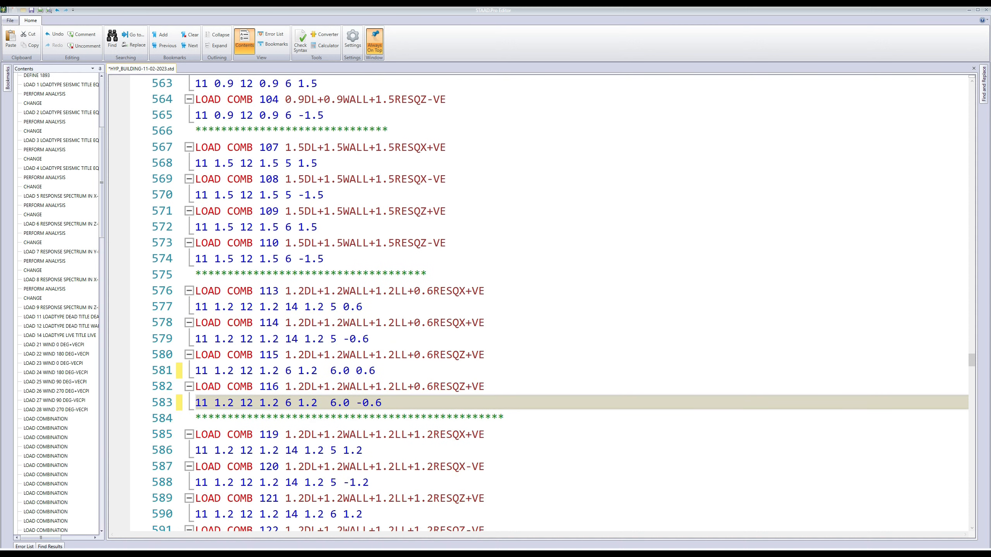
pyautogui.scroll(-1, 539, 304)
pyautogui.scroll(1, 539, 304)
pyautogui.scroll(-1, 539, 303)
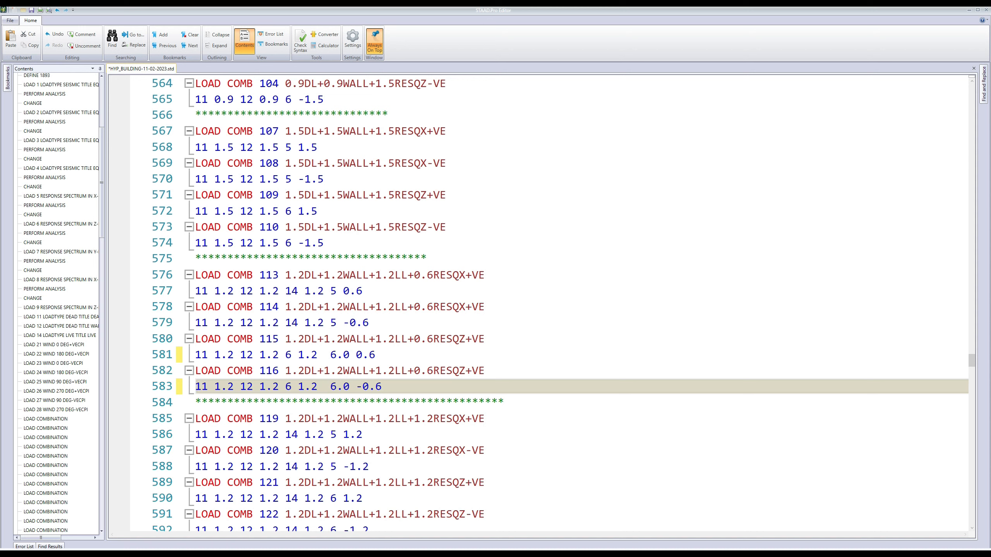
pyautogui.hotkey('ctrl', 's')
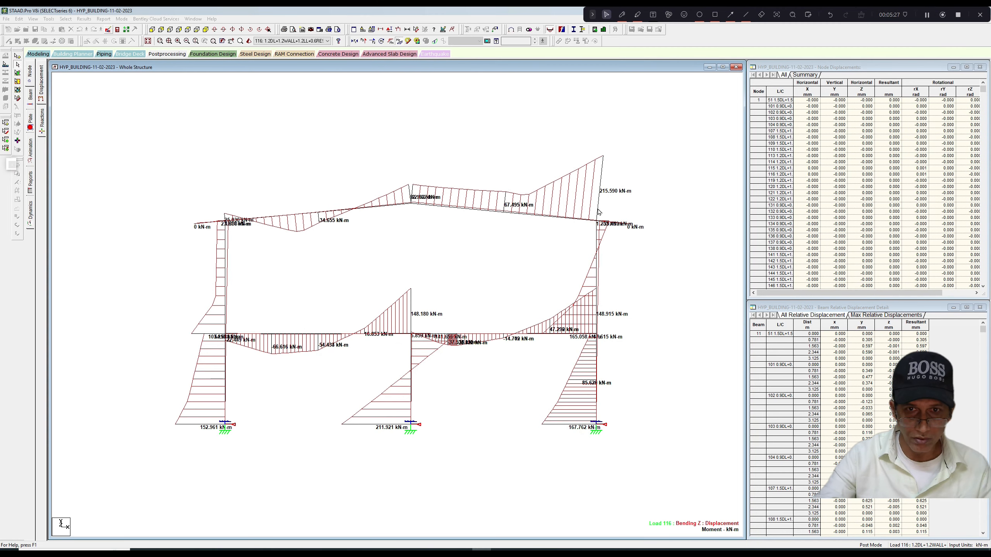
pyautogui.click(573, 223)
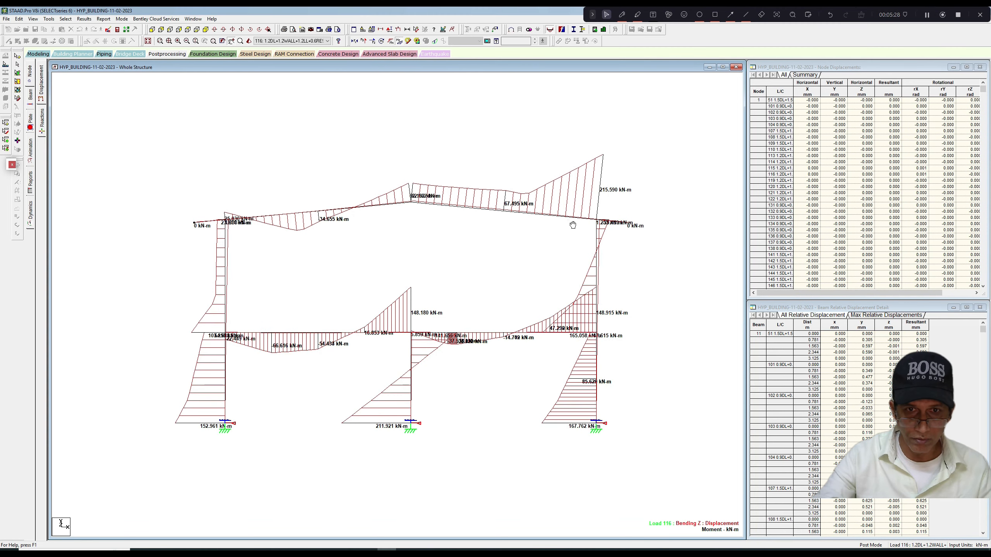
pyautogui.scroll(3, 563, 235)
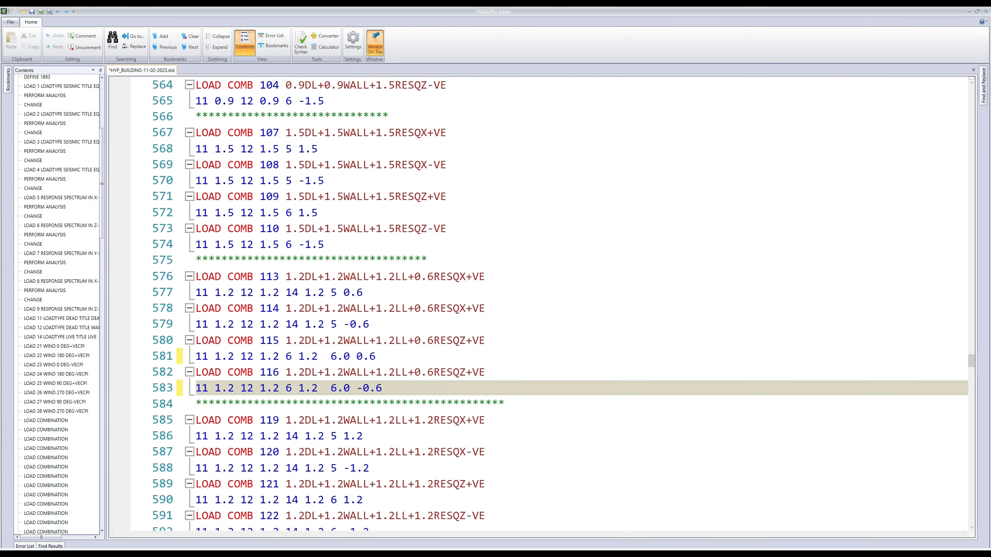
pyautogui.click(32, 11)
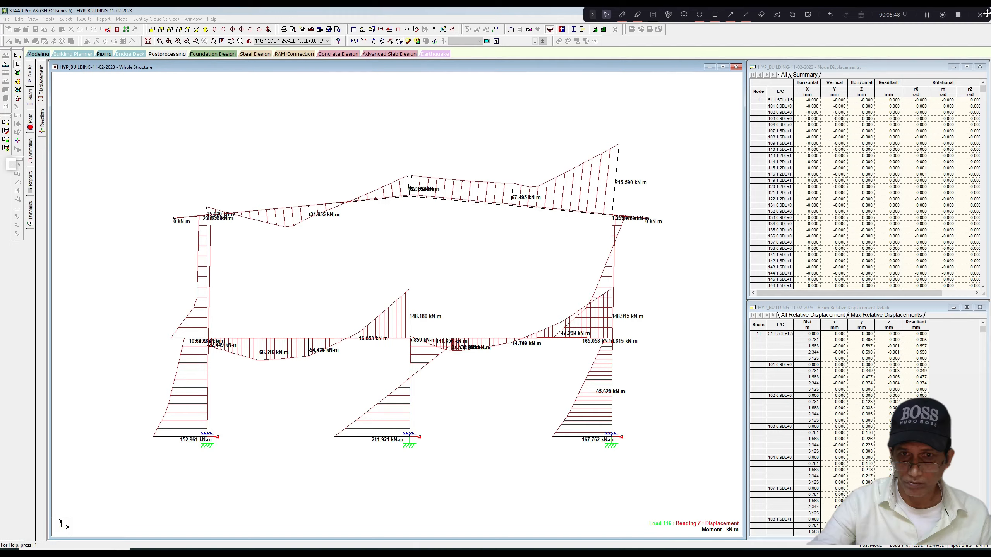
pyautogui.click(986, 11)
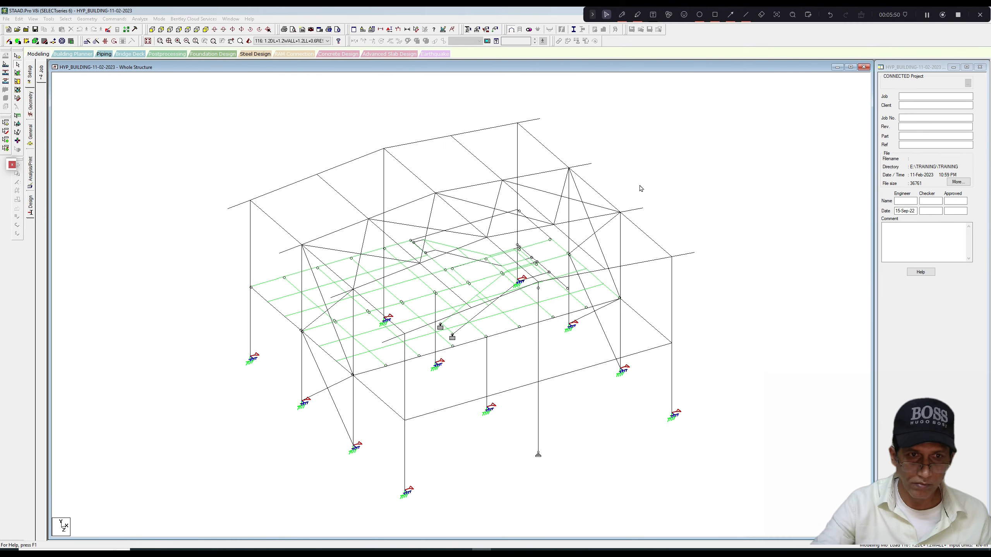
# Run the analysis and steel design of the building, and close the analysis dialog once the run ends.
pyautogui.scroll(2, 642, 189)
pyautogui.scroll(-1, 642, 189)
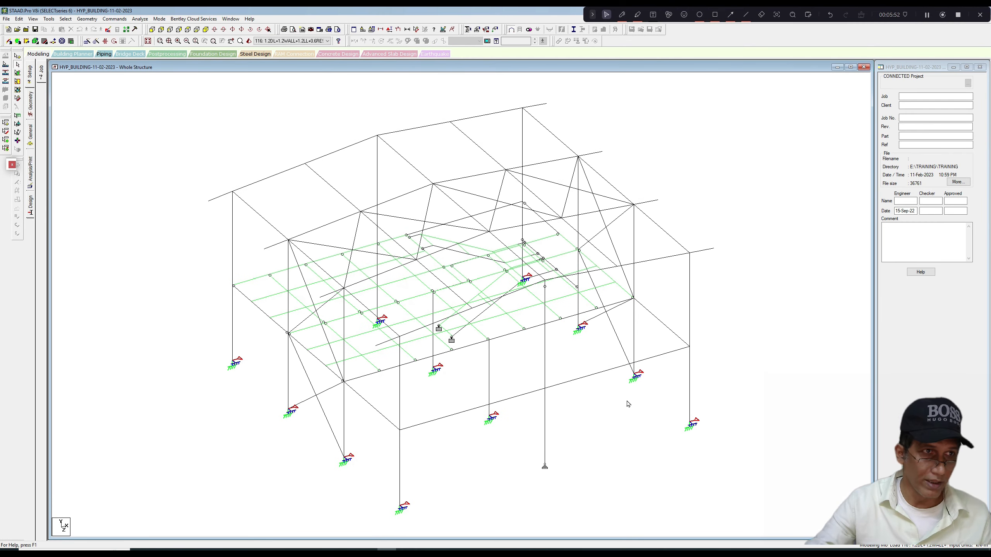
pyautogui.click(139, 19)
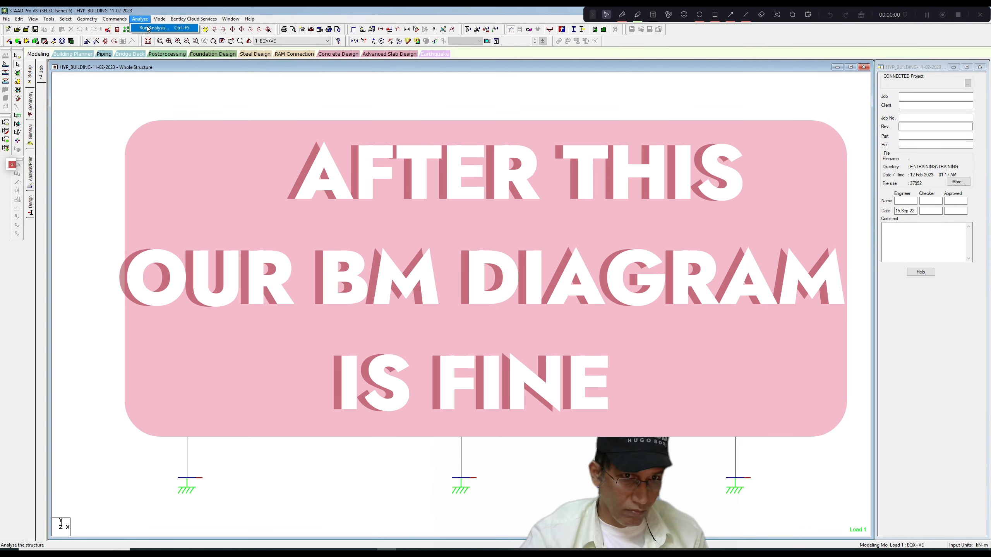
pyautogui.click(152, 28)
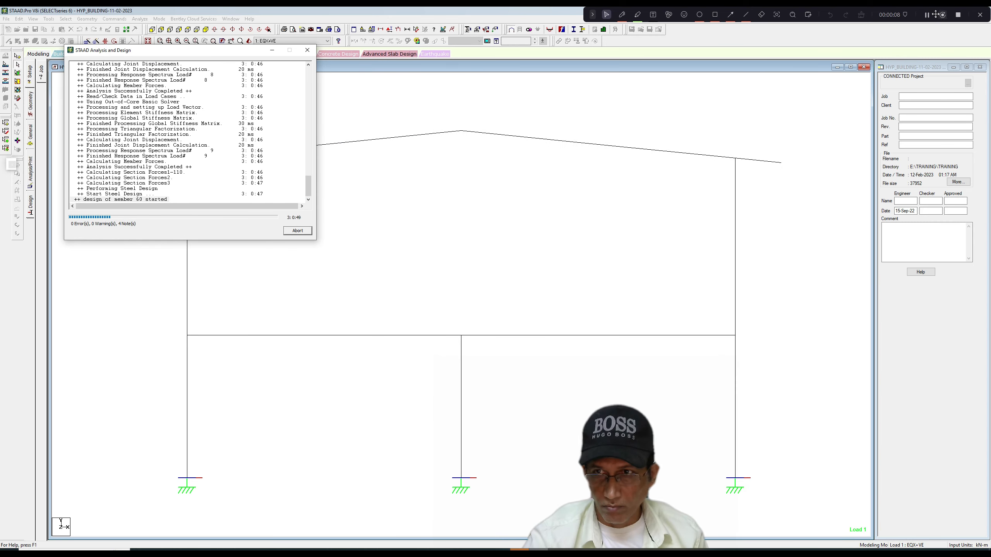
pyautogui.click(299, 232)
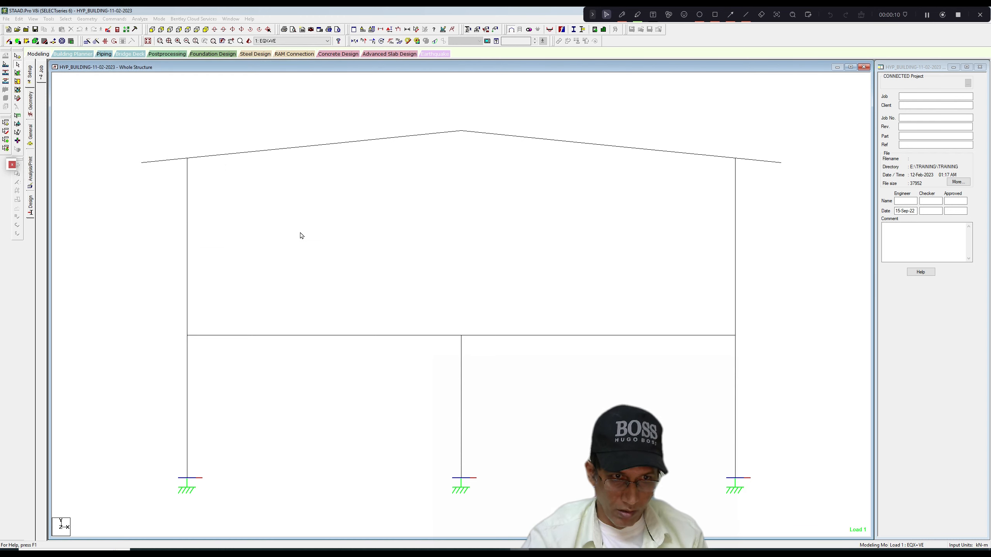
# Switch to postprocessing with the results setup using ENVELOPE 1 and its selected load combinations.
pyautogui.click(159, 18)
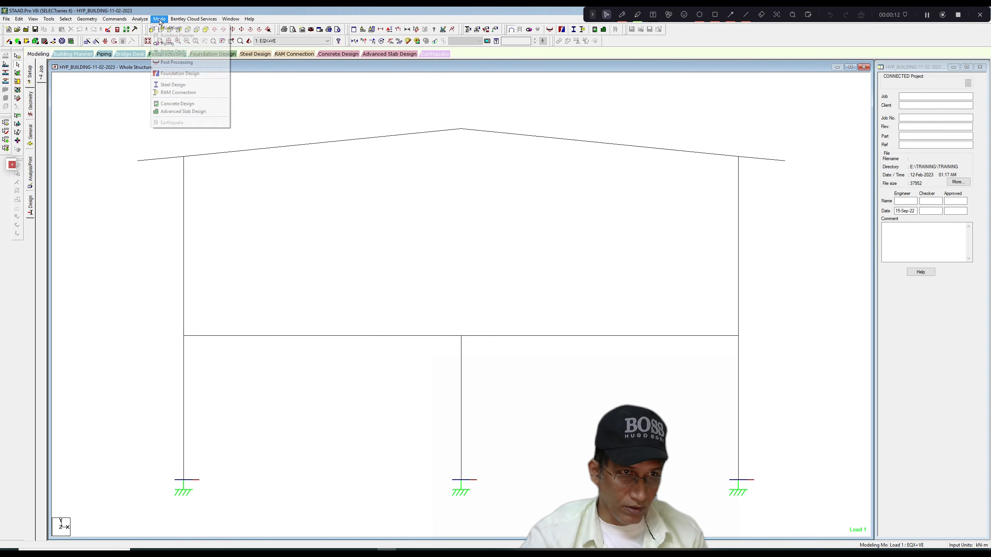
pyautogui.click(172, 63)
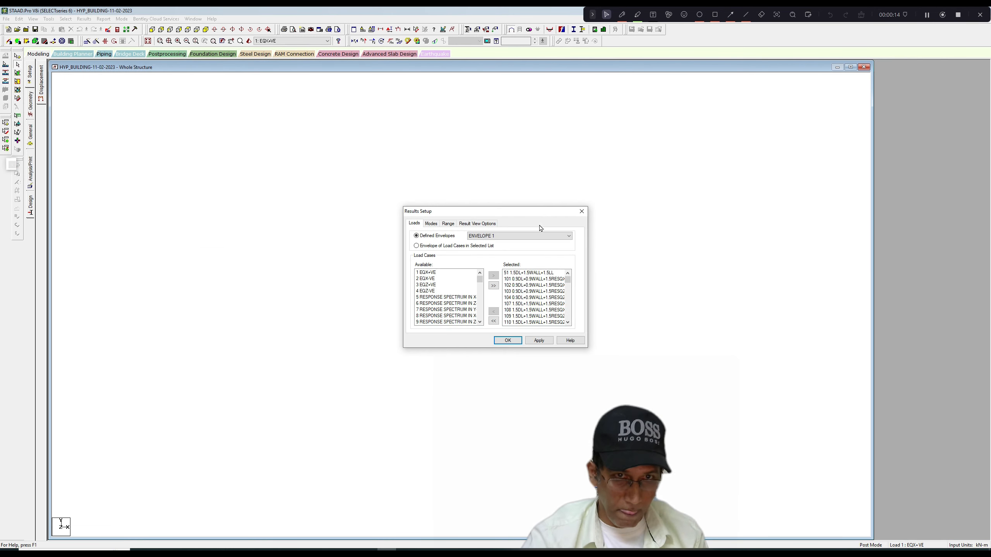
pyautogui.click(520, 344)
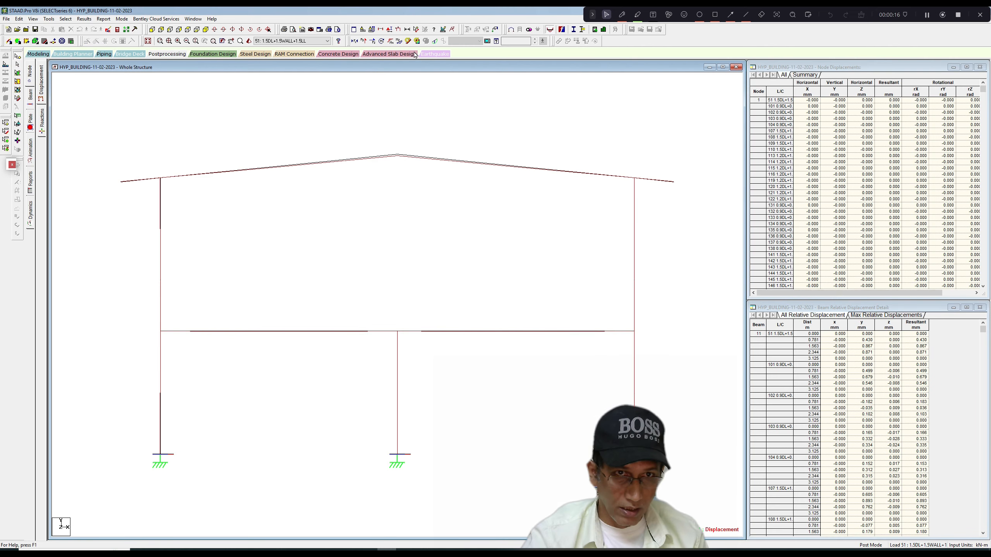
# Display the bending moment diagram on the frame and set the active load case to Envelope to check the moments.
pyautogui.click(400, 42)
pyautogui.click(326, 41)
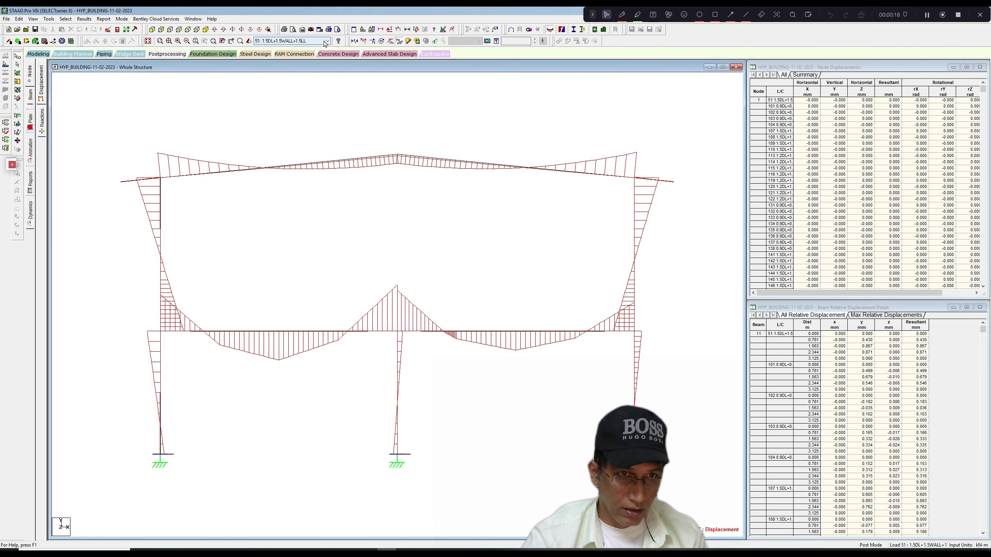
pyautogui.moveTo(329, 77); pyautogui.dragTo(329, 174)
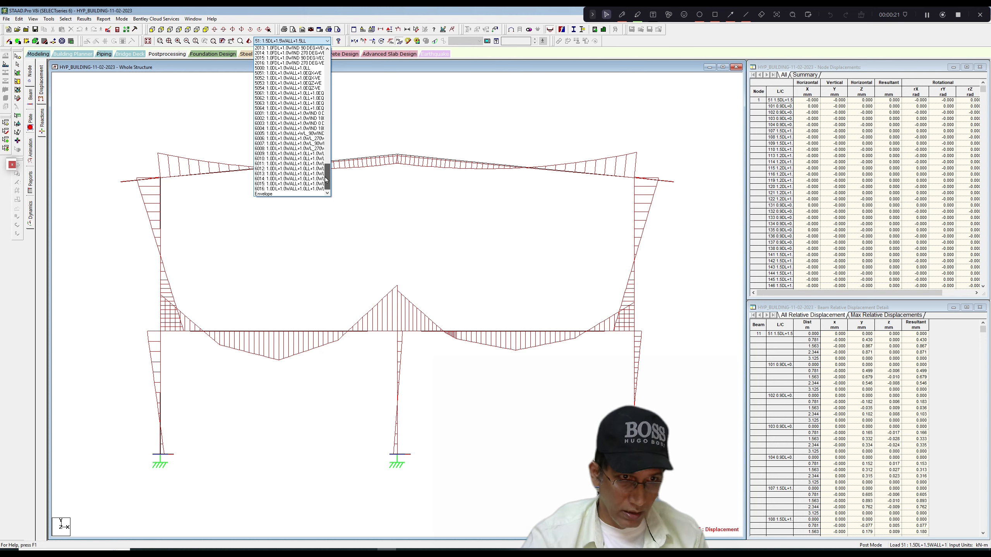
pyautogui.click(294, 194)
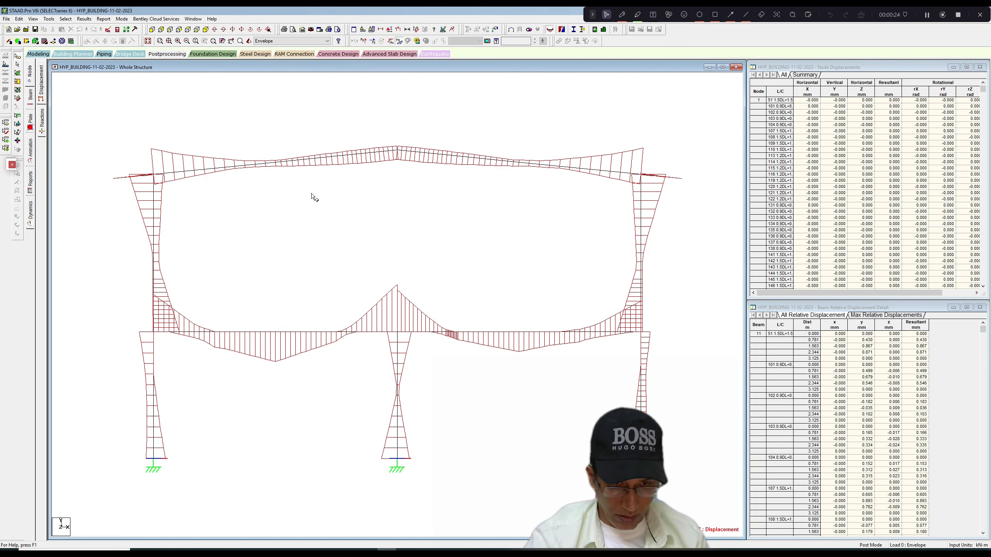
pyautogui.scroll(-2, 311, 193)
pyautogui.scroll(3, 311, 194)
pyautogui.scroll(-2, 311, 193)
pyautogui.middleClick(311, 193)
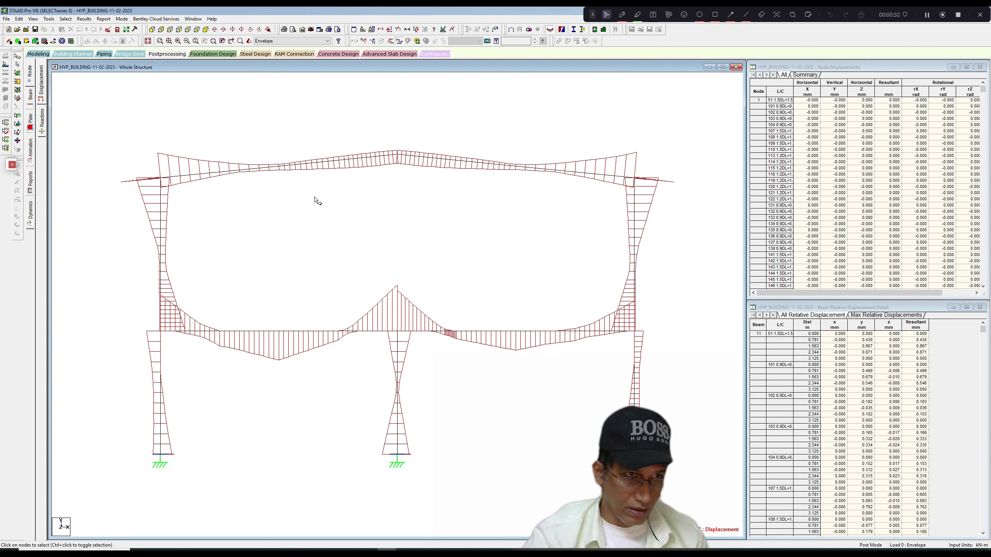
# Bring back the whole structure in the view and turn off the bending moment diagram.
pyautogui.click(33, 19)
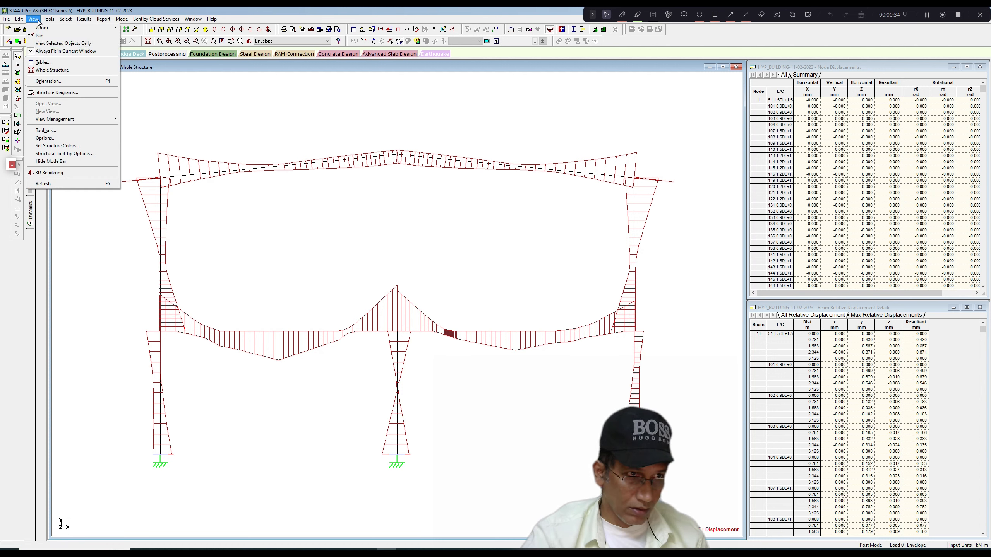
pyautogui.click(42, 63)
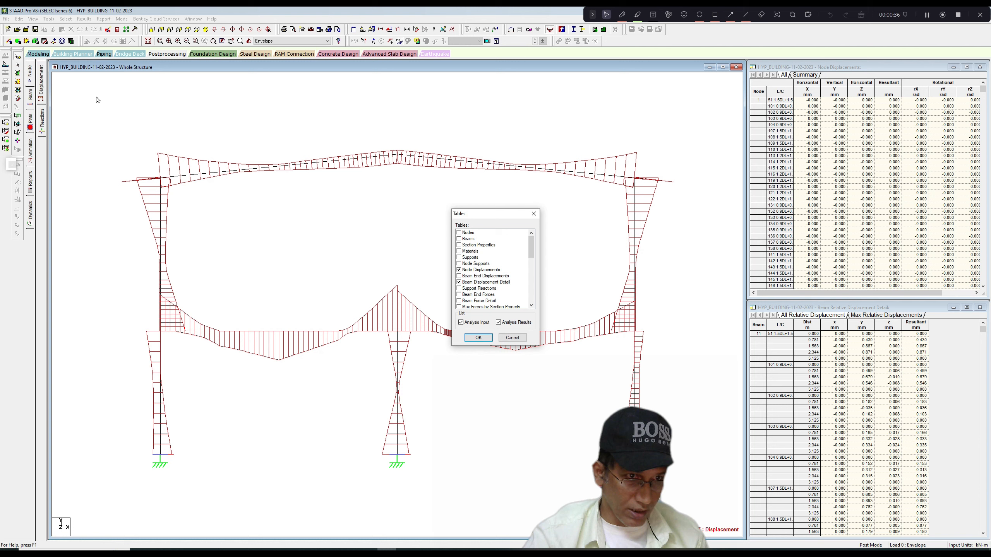
pyautogui.click(534, 215)
pyautogui.click(34, 19)
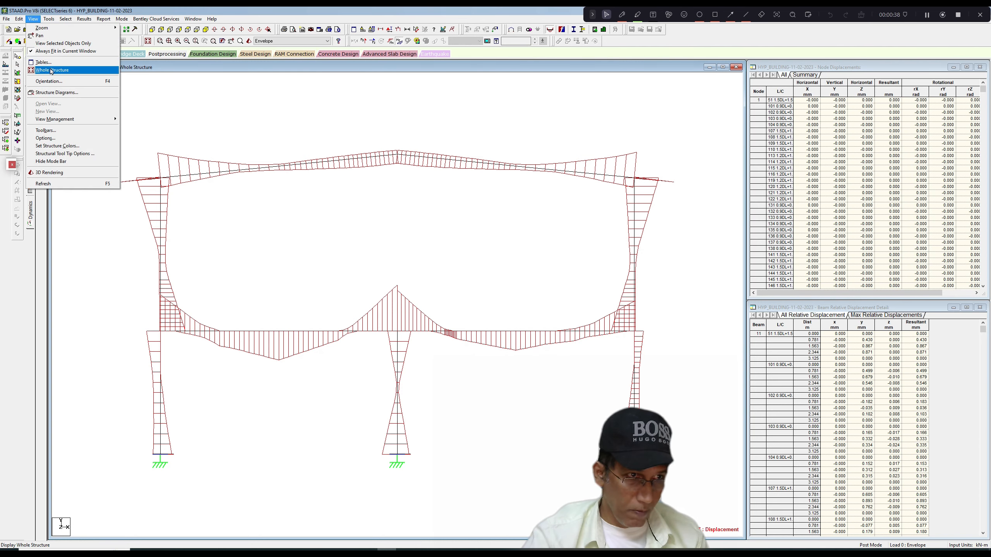
pyautogui.click(48, 70)
pyautogui.click(399, 41)
pyautogui.moveTo(344, 145); pyautogui.dragTo(345, 140, button='middle')
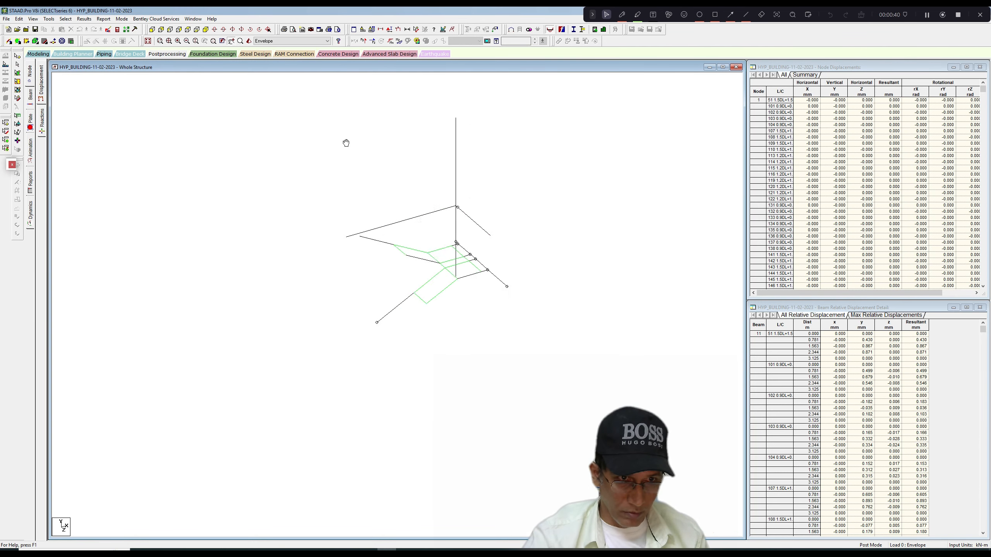
pyautogui.scroll(1, 345, 141)
pyautogui.scroll(-1, 276, 122)
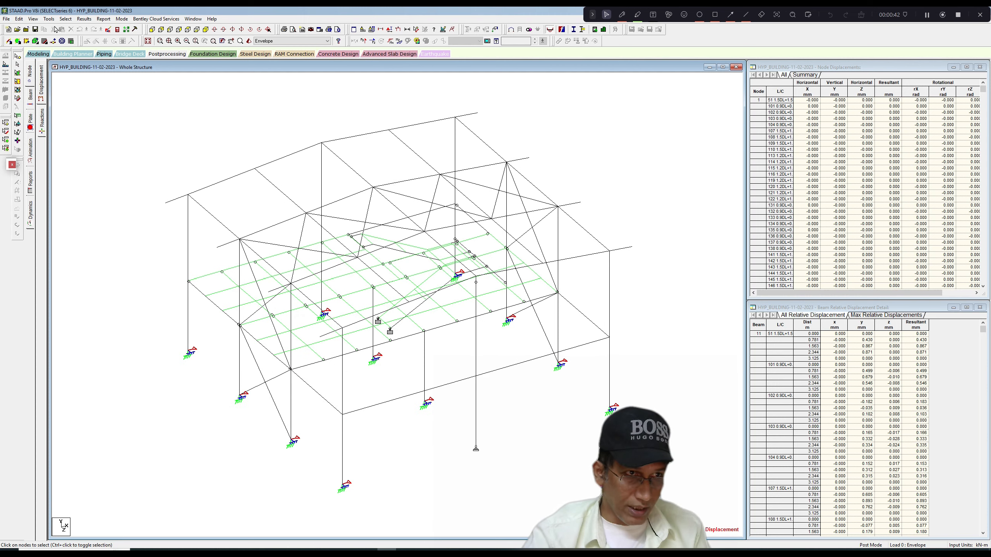
# Select the floor joists through their group name, G4 _JOIST.
pyautogui.click(66, 19)
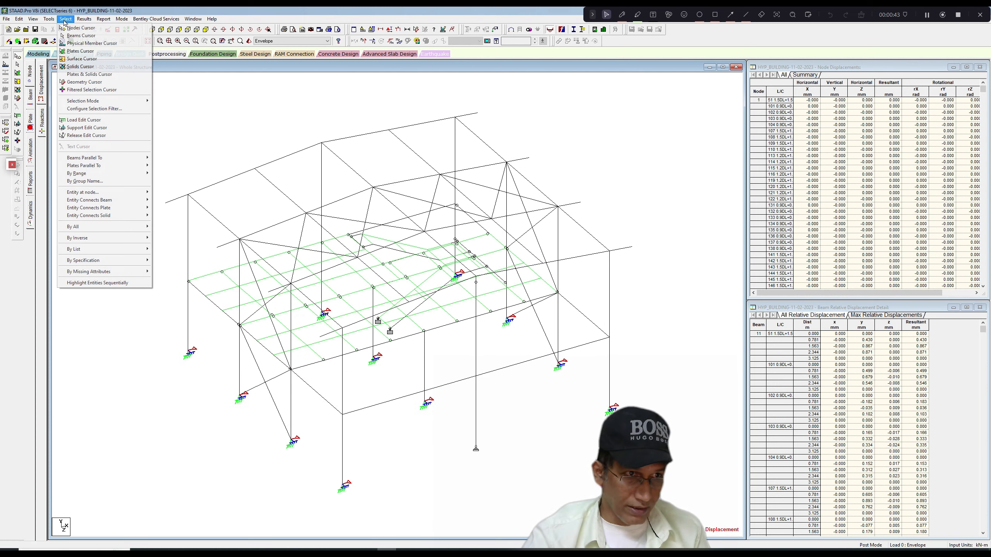
pyautogui.click(94, 184)
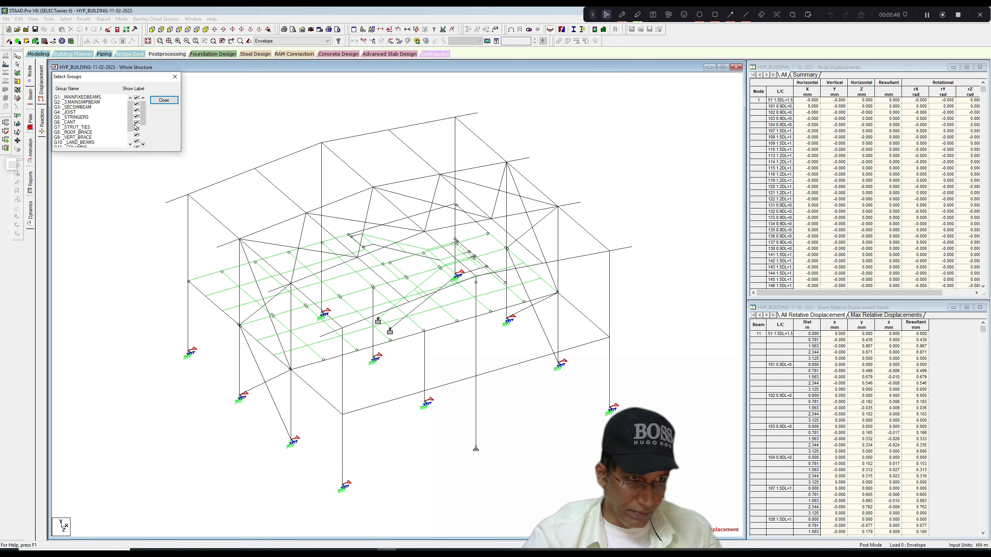
pyautogui.scroll(-2, 99, 137)
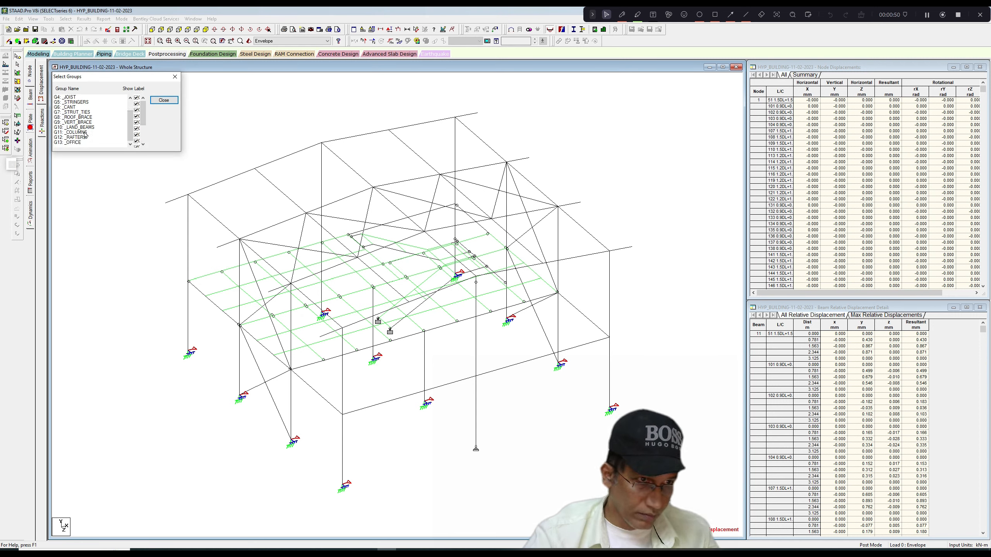
pyautogui.moveTo(131, 123); pyautogui.dragTo(131, 113)
pyautogui.click(85, 112)
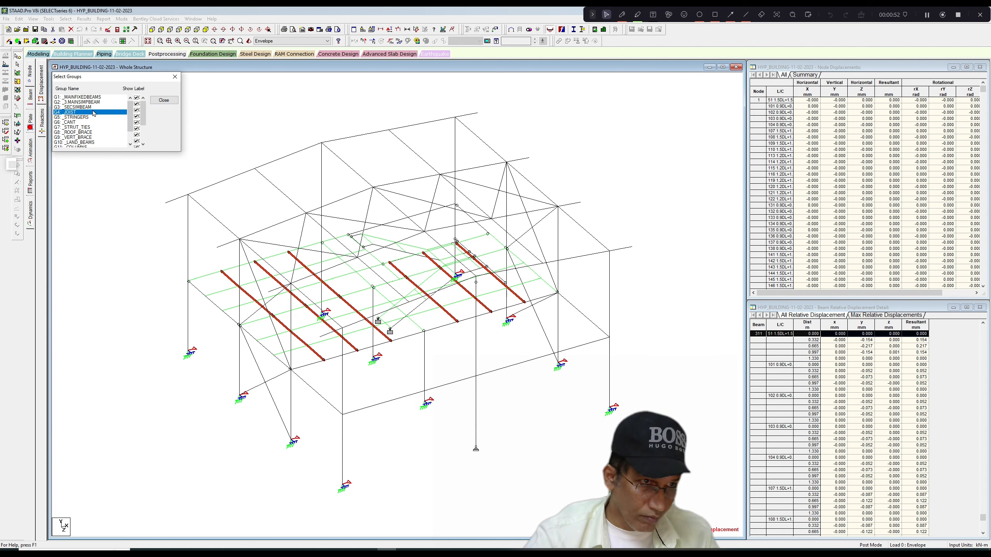
pyautogui.click(175, 77)
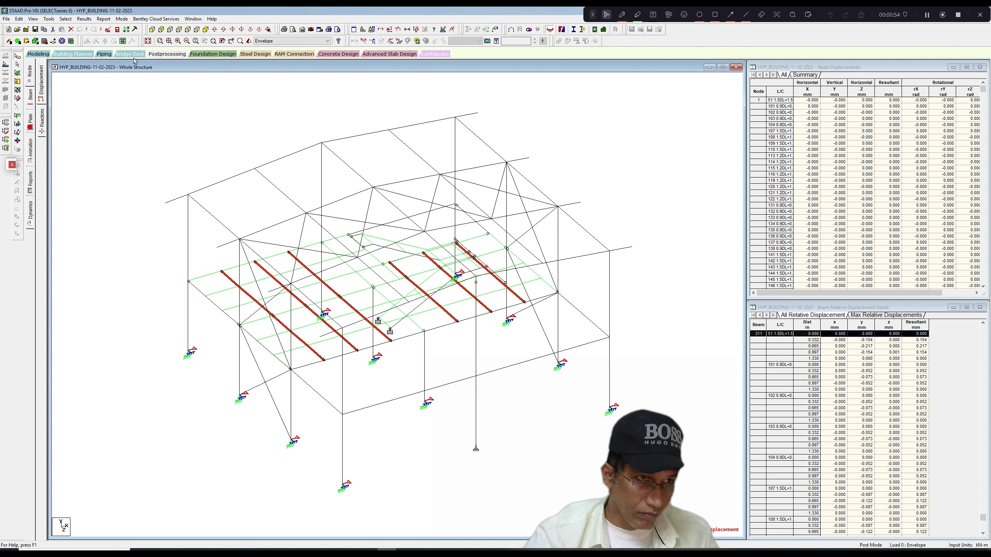
# Show only the selected joists in the view and return to modelling mode.
pyautogui.click(33, 19)
pyautogui.click(64, 43)
pyautogui.click(125, 116)
pyautogui.scroll(1, 344, 167)
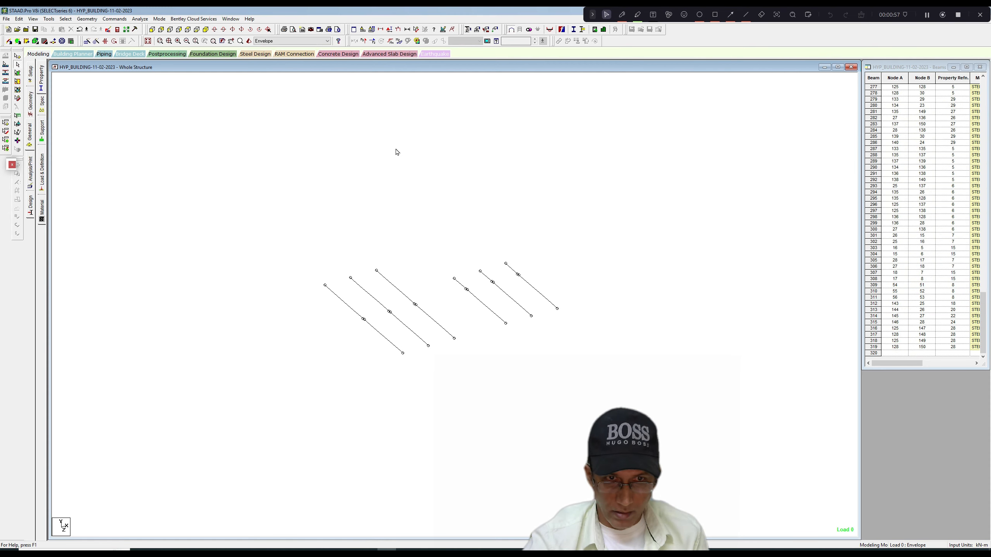
# Display the design results on the joists as a diagram based on actual ratio, with values, and examine the utilisation.
pyautogui.rightClick(396, 150)
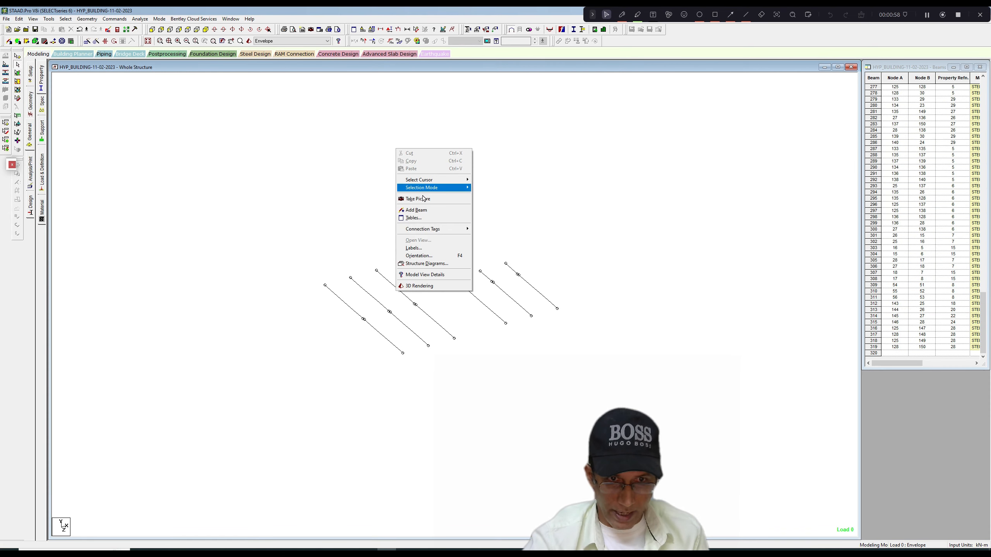
pyautogui.click(417, 249)
pyautogui.click(505, 178)
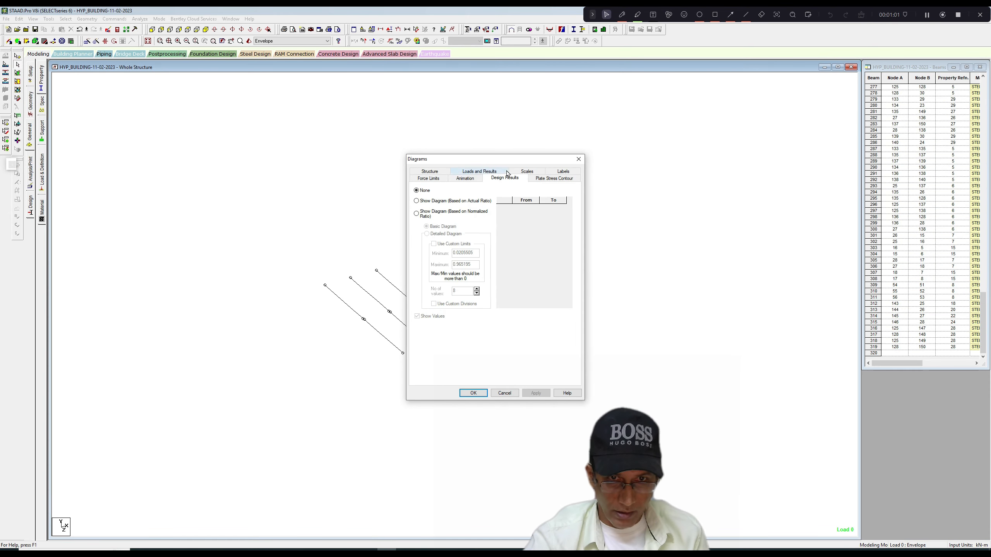
pyautogui.click(416, 201)
pyautogui.click(536, 393)
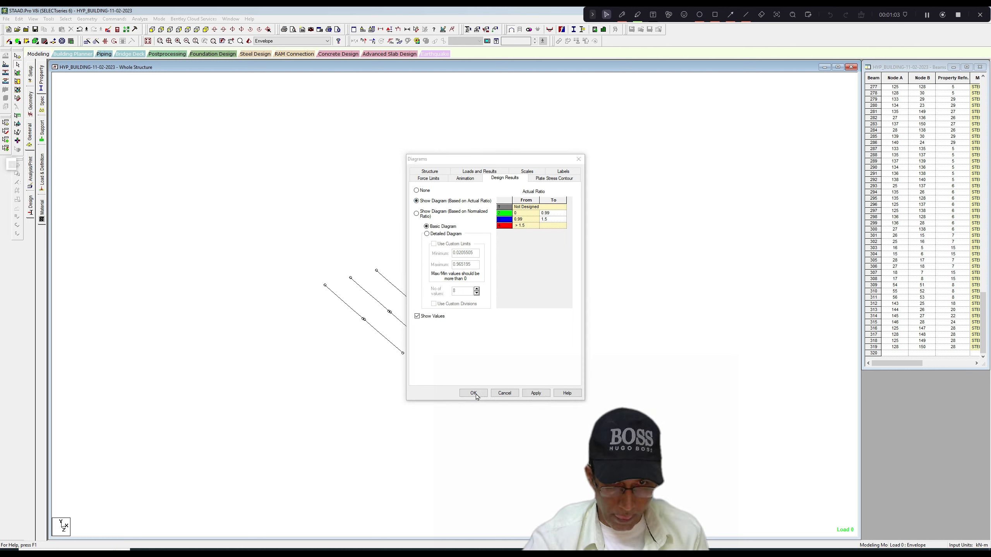
pyautogui.click(527, 172)
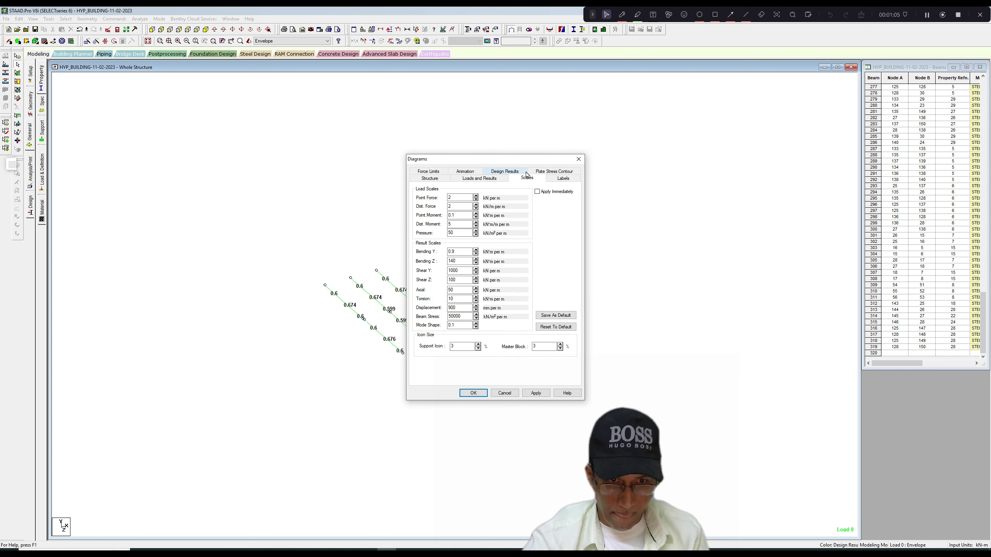
pyautogui.click(578, 160)
pyautogui.scroll(5, 490, 322)
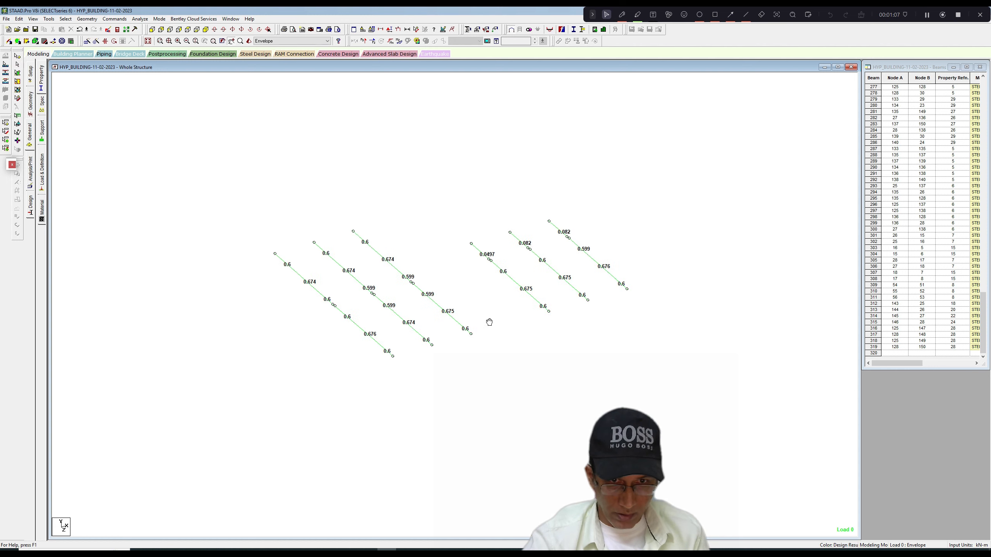
pyautogui.scroll(2, 489, 322)
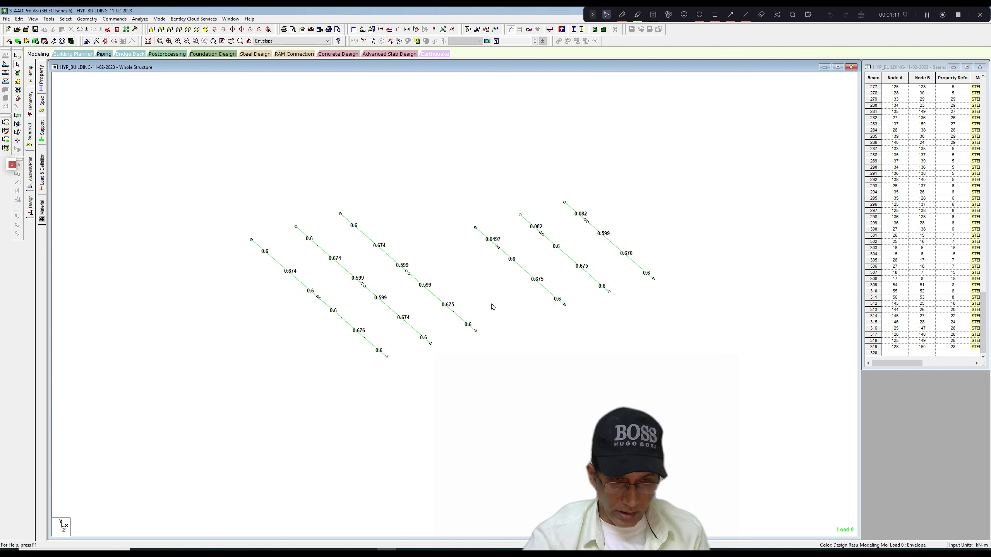
pyautogui.scroll(-1, 492, 307)
pyautogui.scroll(-4, 492, 307)
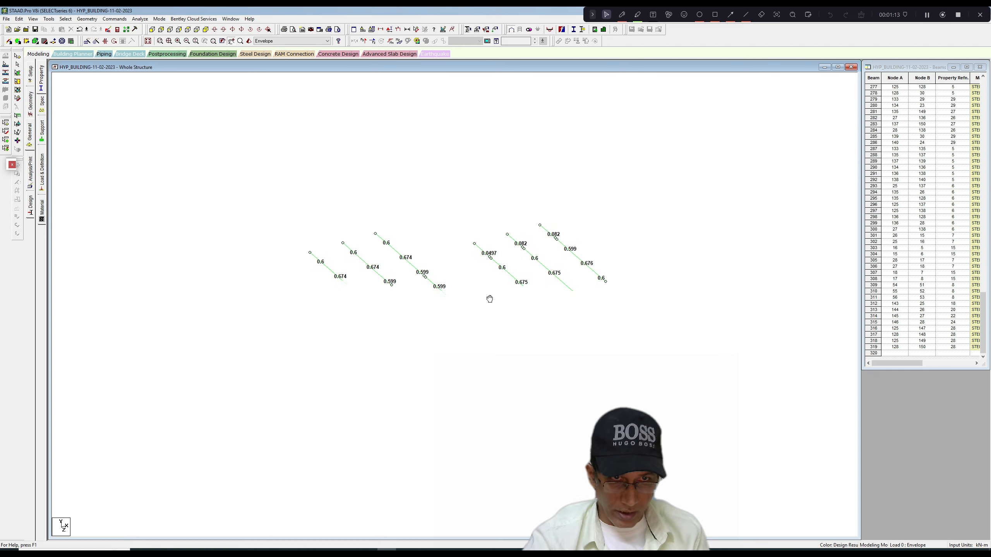
pyautogui.scroll(-1, 480, 306)
# Change the joists' tapered I section (reference 8) to a depth of 0.212 m at both start and end nodes, discarding the old results.
pyautogui.click(46, 90)
pyautogui.click(881, 439)
pyautogui.click(923, 461)
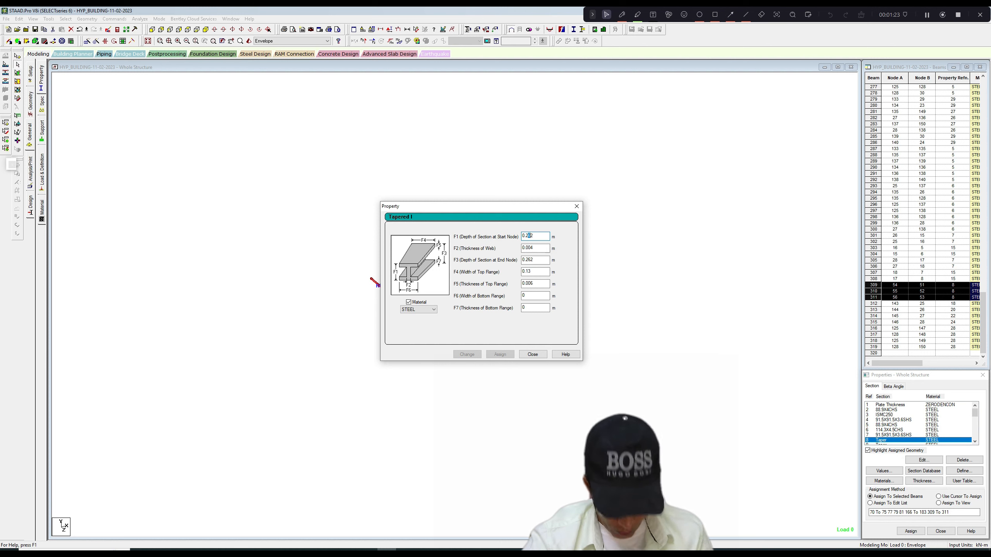
pyautogui.write('1')
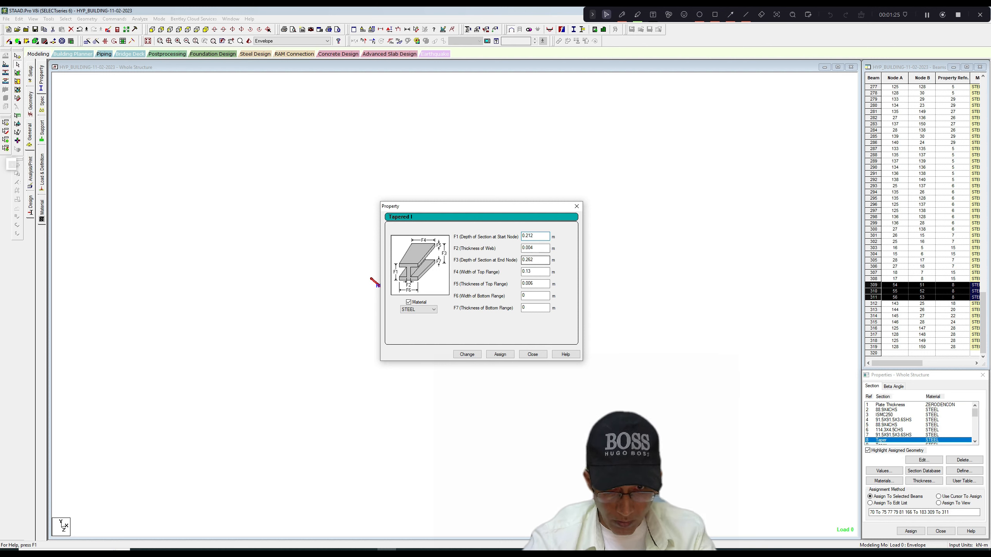
pyautogui.moveTo(528, 260); pyautogui.dragTo(531, 260)
pyautogui.write('1')
pyautogui.click(467, 355)
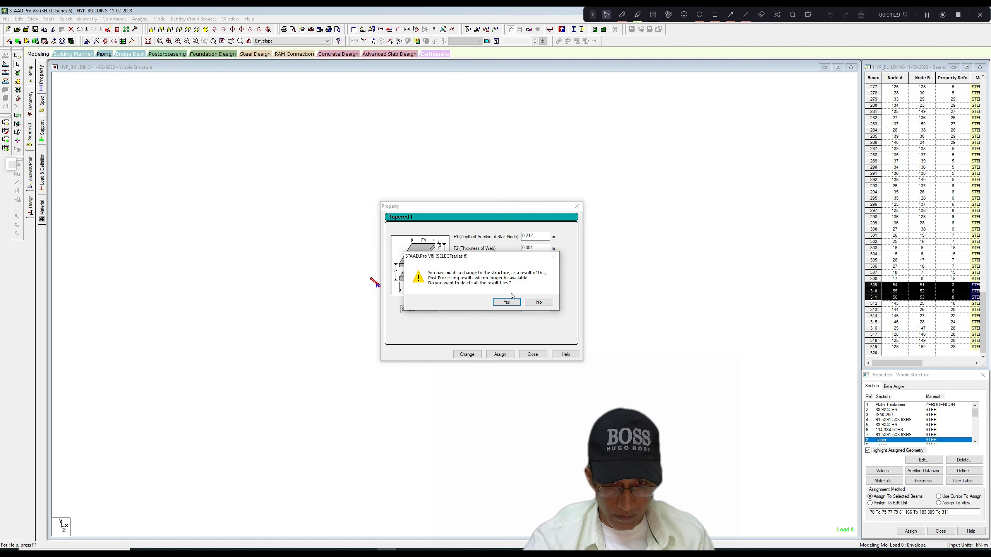
pyautogui.click(507, 299)
pyautogui.click(577, 206)
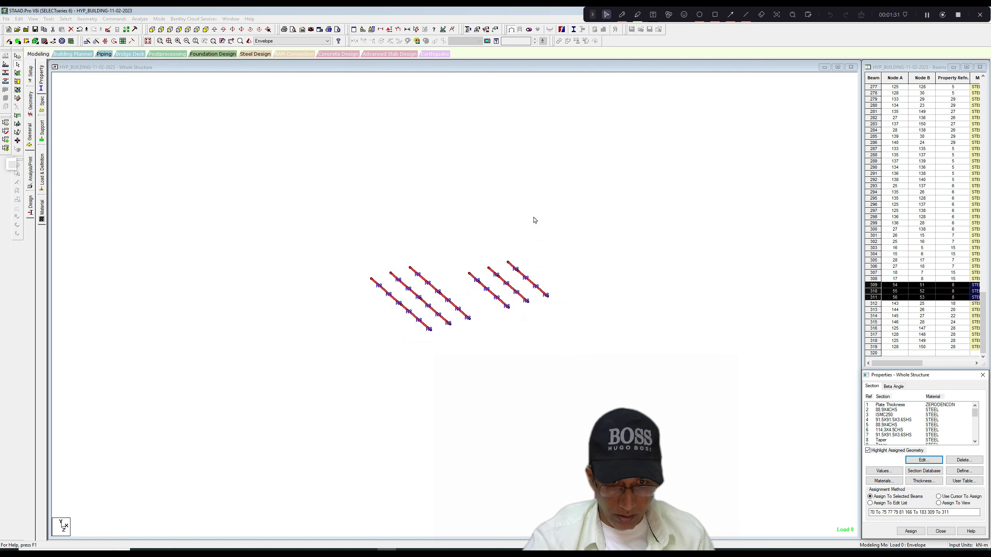
# Save the modified structure, rerun the analysis and steel design, and close the analysis dialog when the run ends.
pyautogui.click(139, 19)
pyautogui.click(143, 29)
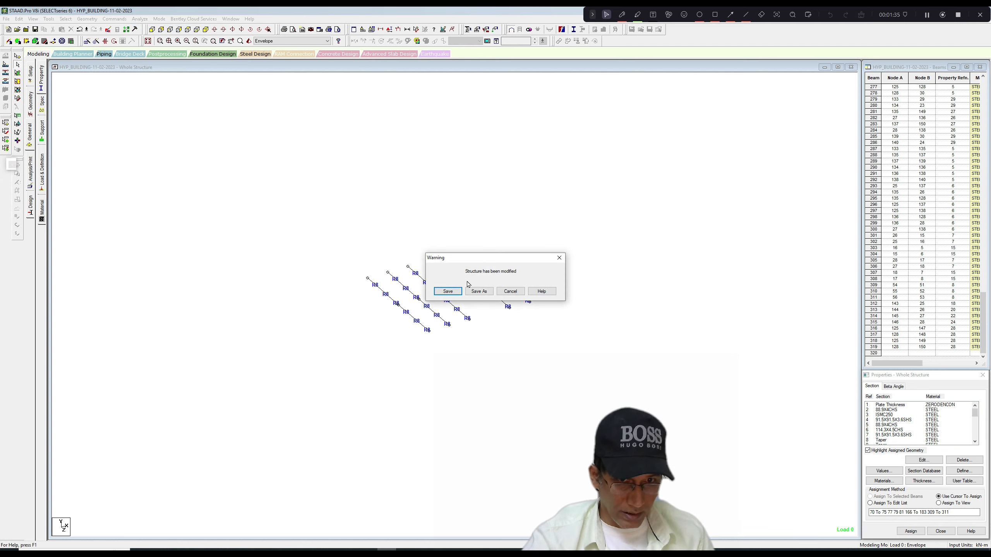
pyautogui.click(448, 292)
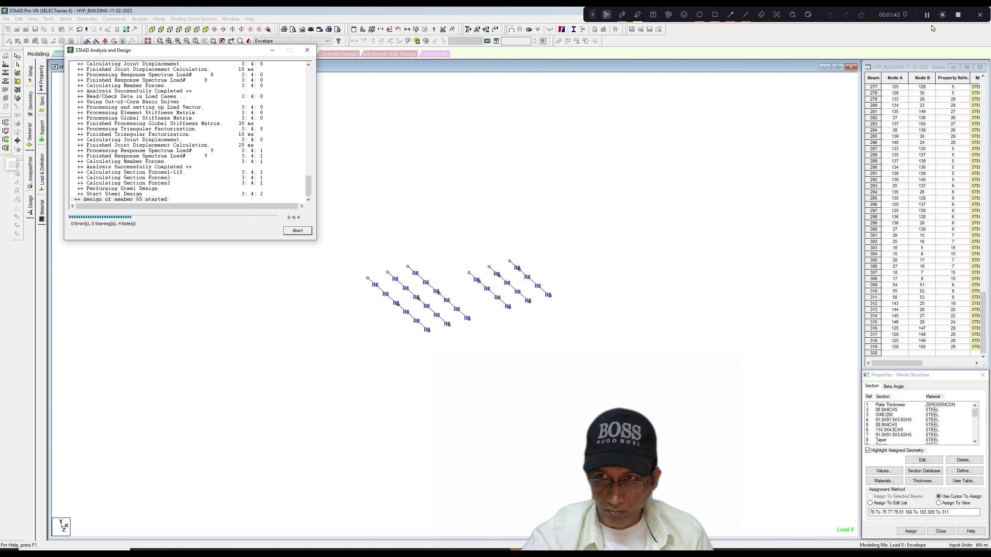
pyautogui.click(306, 232)
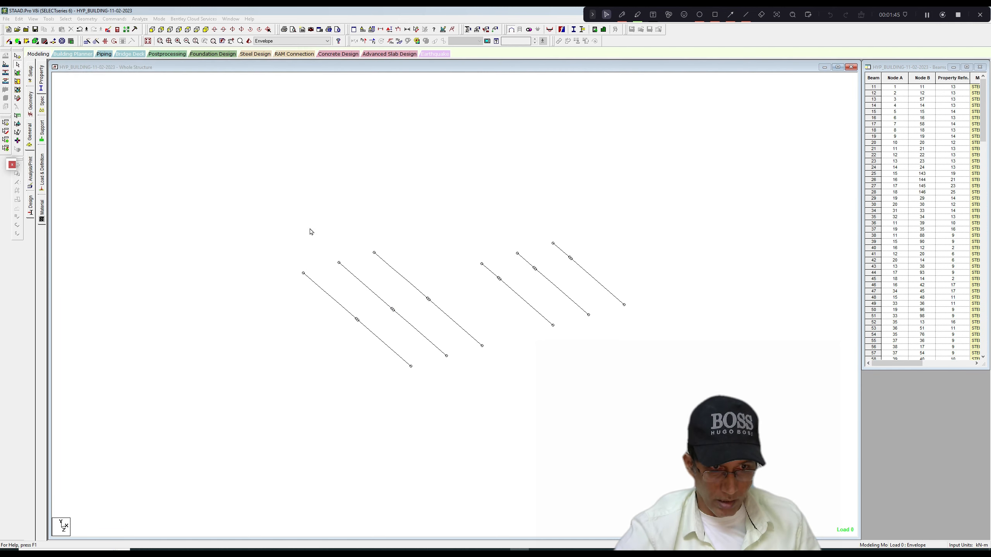
# Display the joists' design results as a diagram based on normalized ratio, with values, and check the utilisation.
pyautogui.rightClick(343, 183)
pyautogui.click(366, 284)
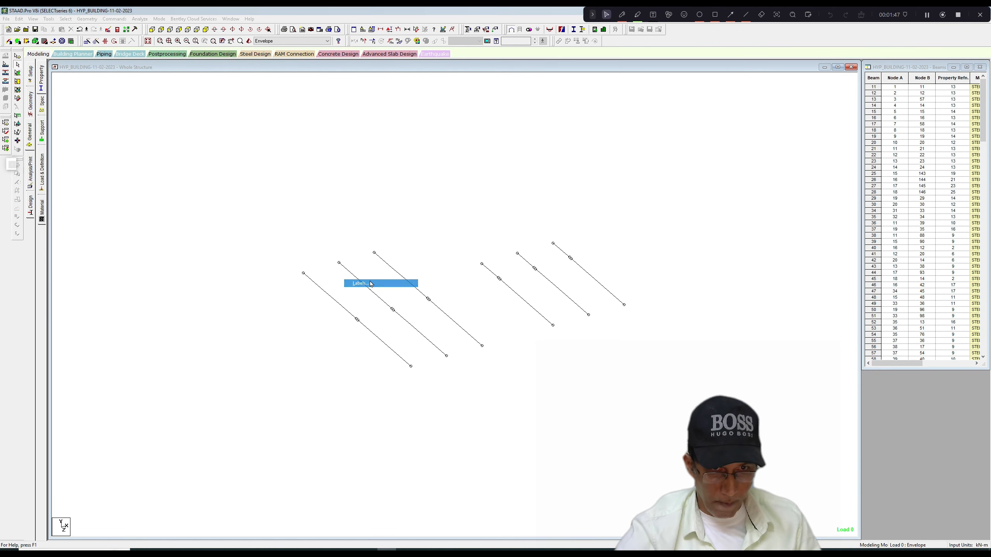
pyautogui.click(504, 178)
pyautogui.click(416, 213)
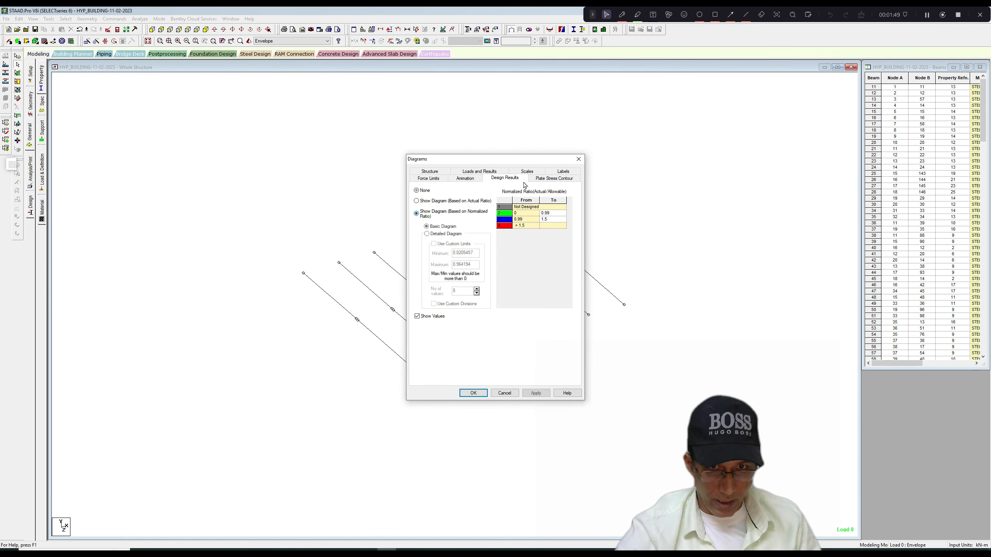
pyautogui.click(536, 172)
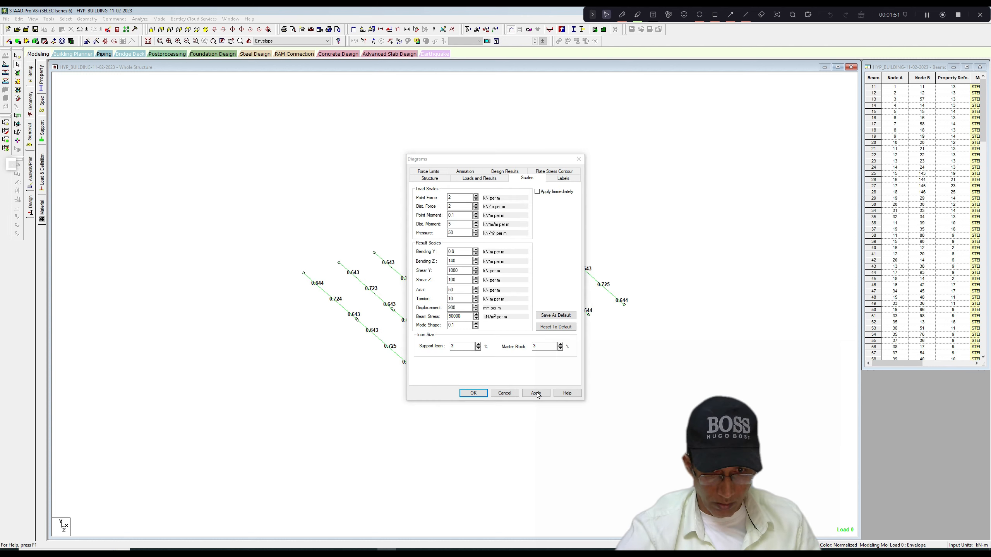
pyautogui.click(473, 392)
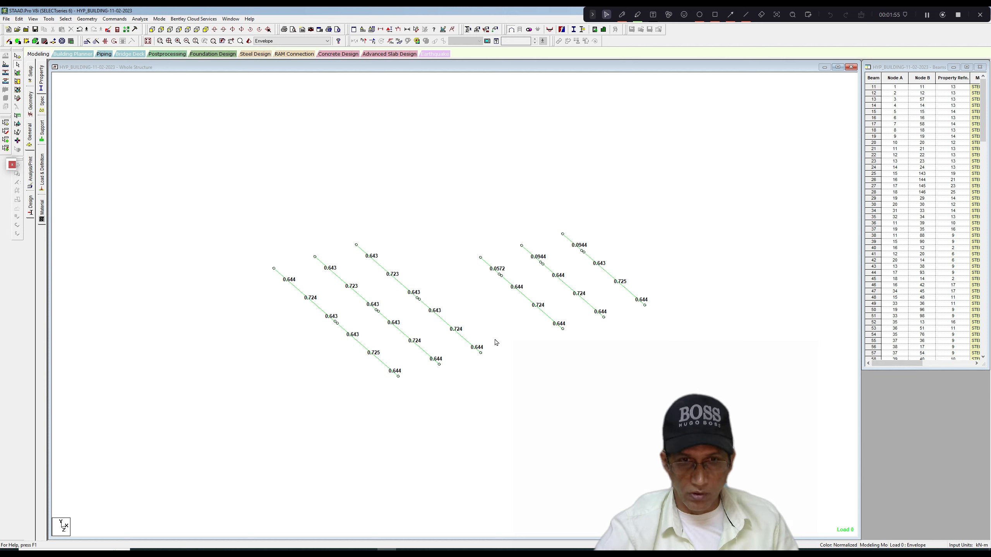
pyautogui.scroll(1, 498, 341)
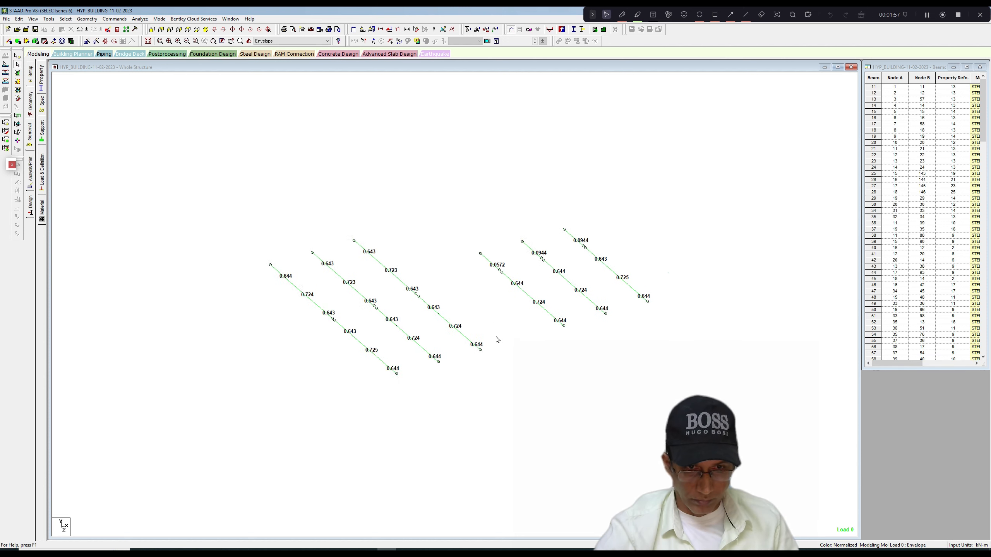
pyautogui.click(934, 15)
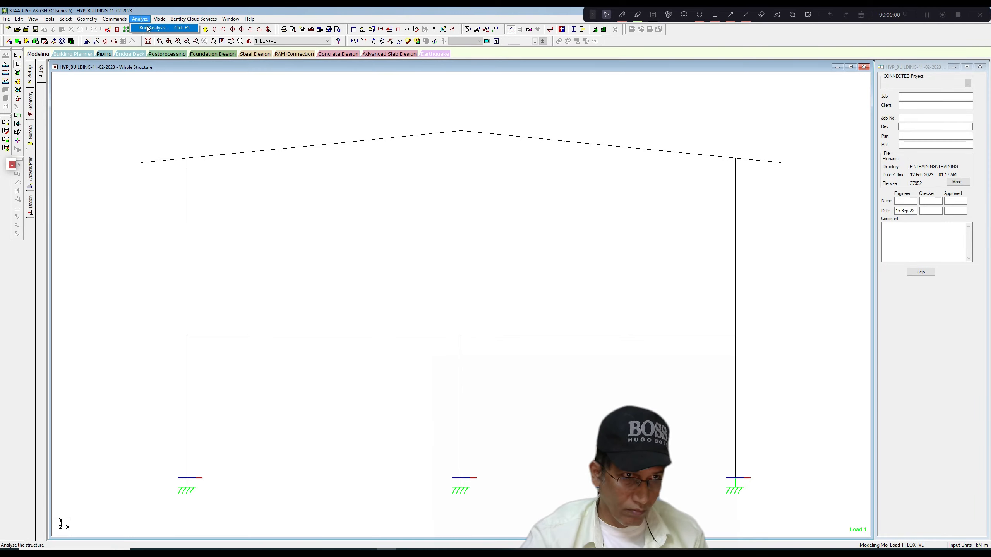
# Run the analysis and steel design, close the completed run, and enter post-processing with the ENVELOPE 1 load cases.
pyautogui.click(160, 28)
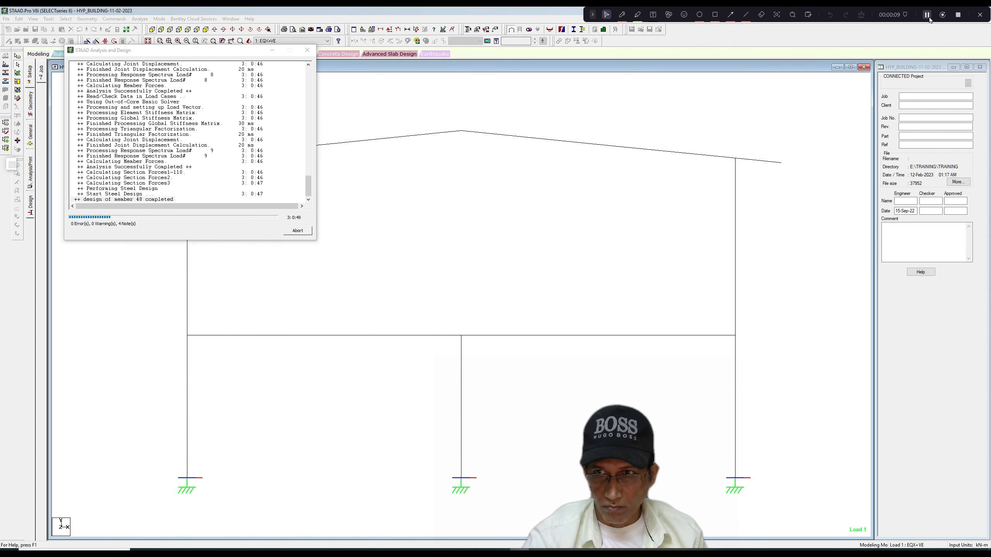
pyautogui.click(297, 231)
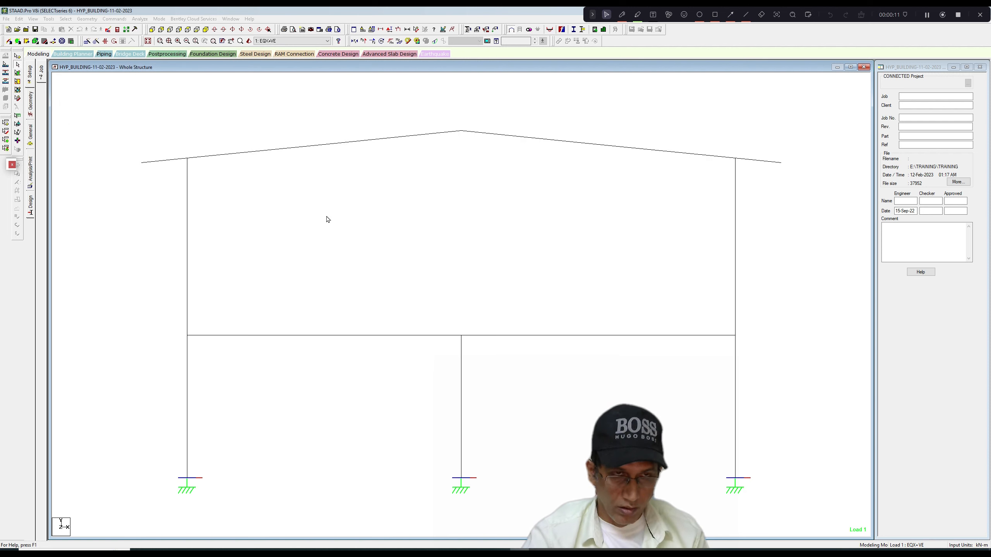
pyautogui.click(159, 19)
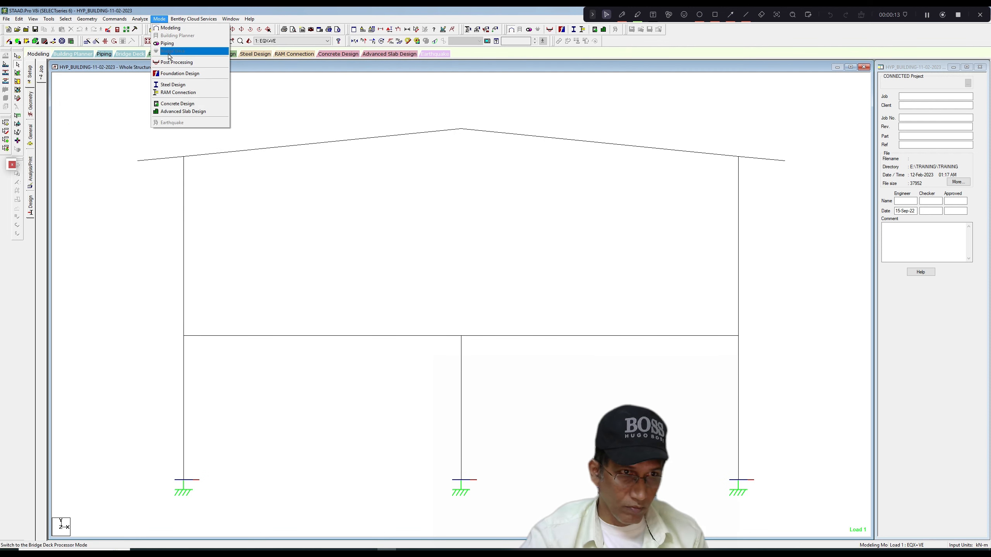
pyautogui.click(174, 62)
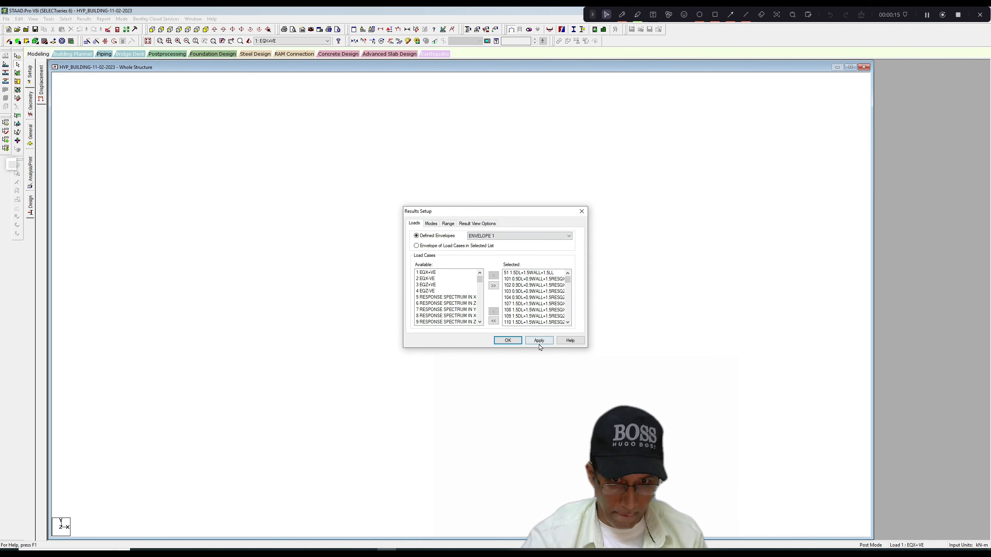
pyautogui.click(519, 344)
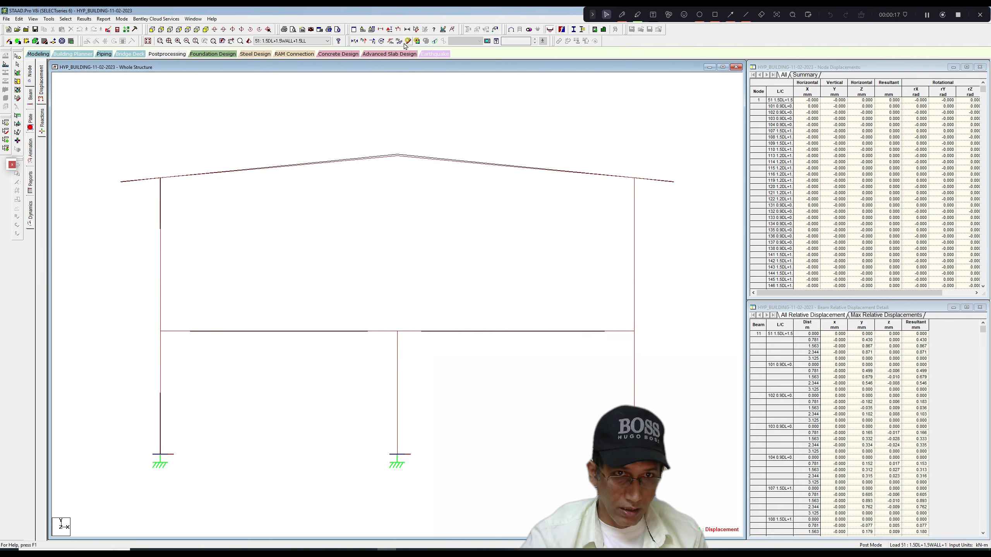
# Display the bending moment diagram on the frame for the Envelope load case.
pyautogui.click(399, 41)
pyautogui.click(327, 41)
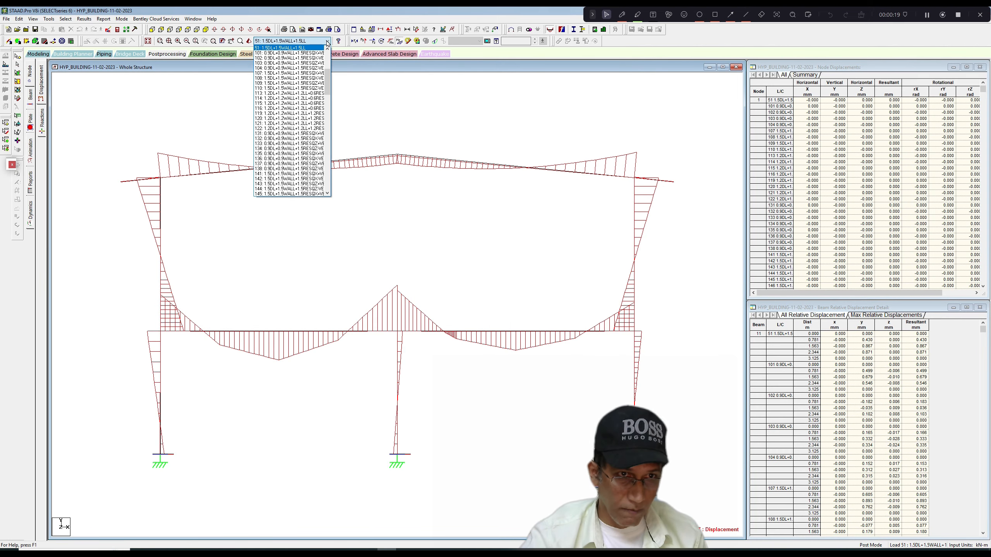
pyautogui.moveTo(328, 71); pyautogui.dragTo(329, 184)
pyautogui.click(294, 194)
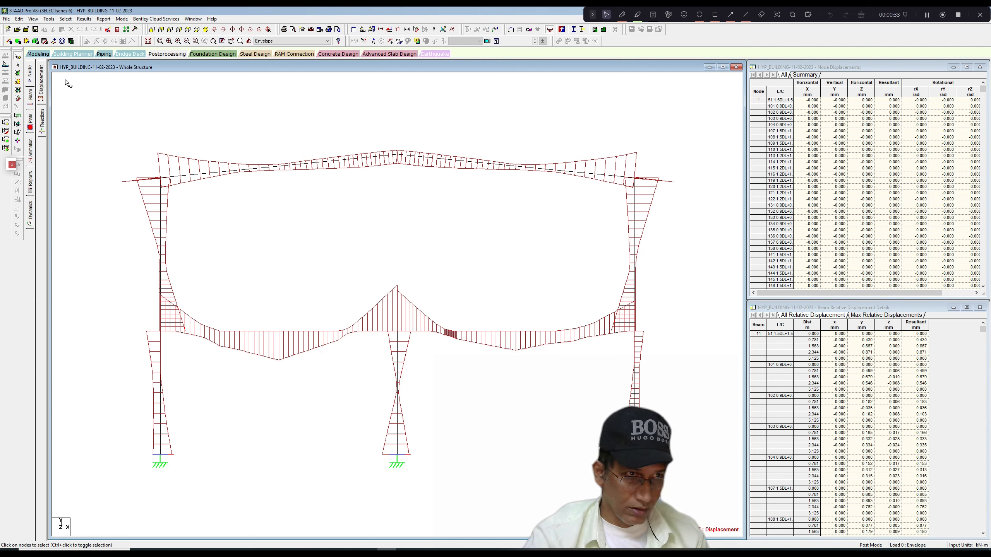
# Bring the whole structure back into view and turn off the bending moment diagram.
pyautogui.click(33, 18)
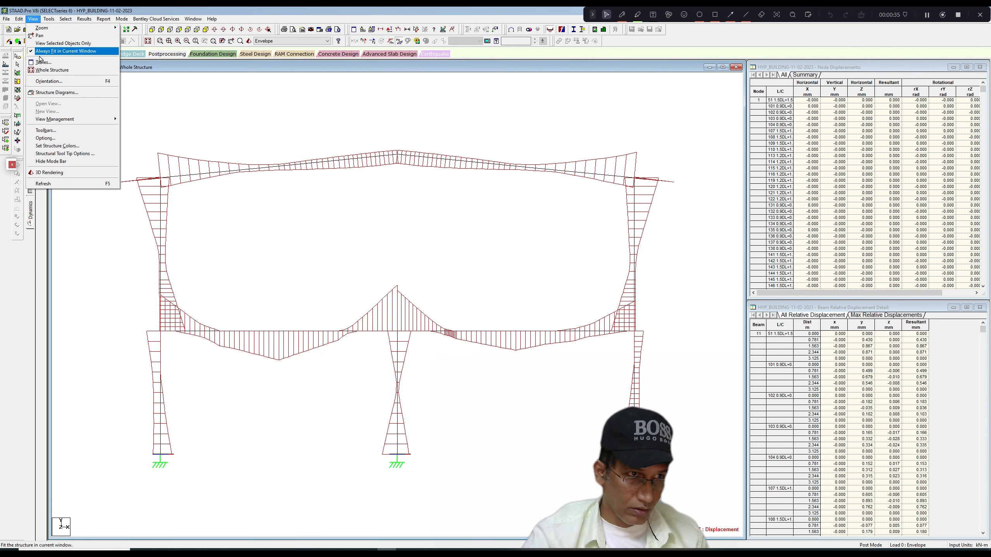
pyautogui.click(43, 63)
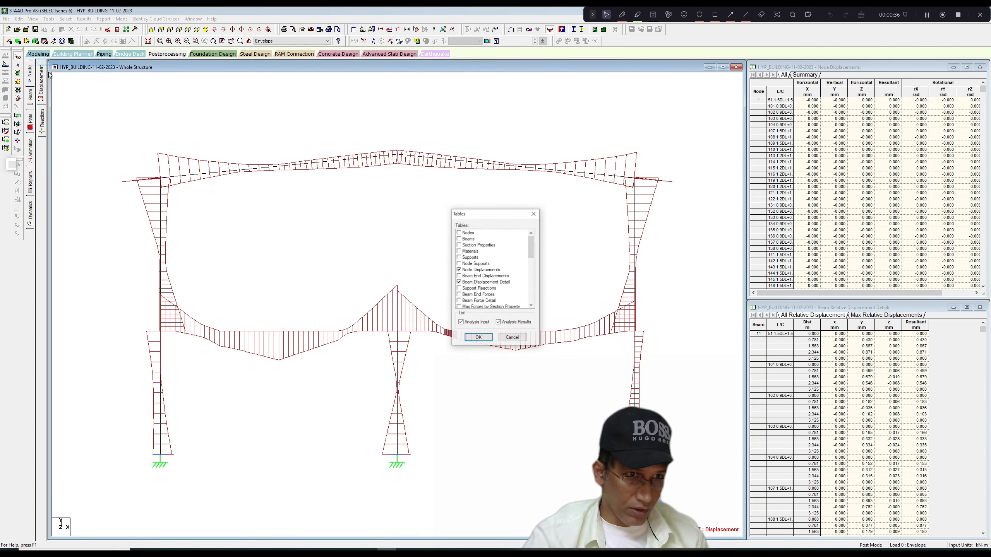
pyautogui.click(535, 213)
pyautogui.click(33, 18)
pyautogui.click(51, 72)
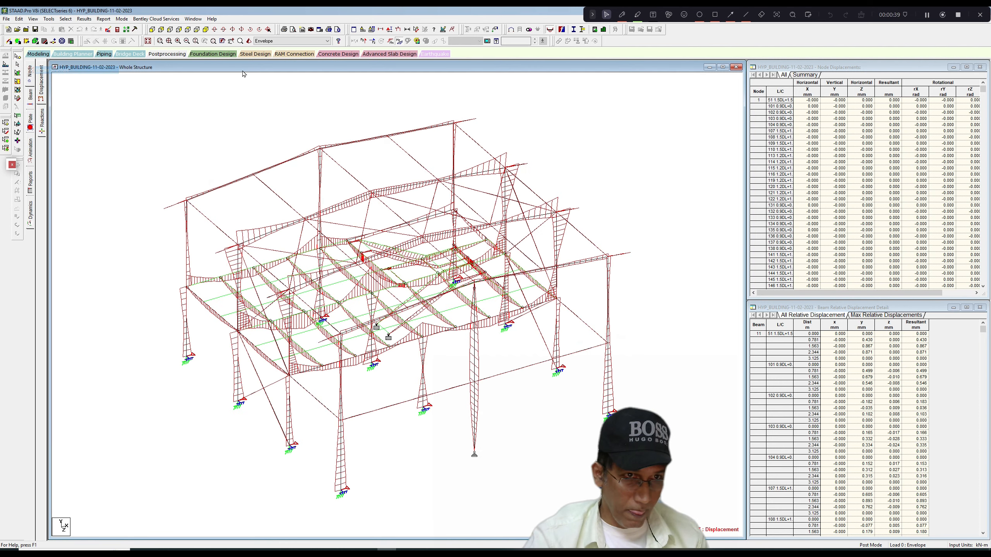
pyautogui.click(400, 41)
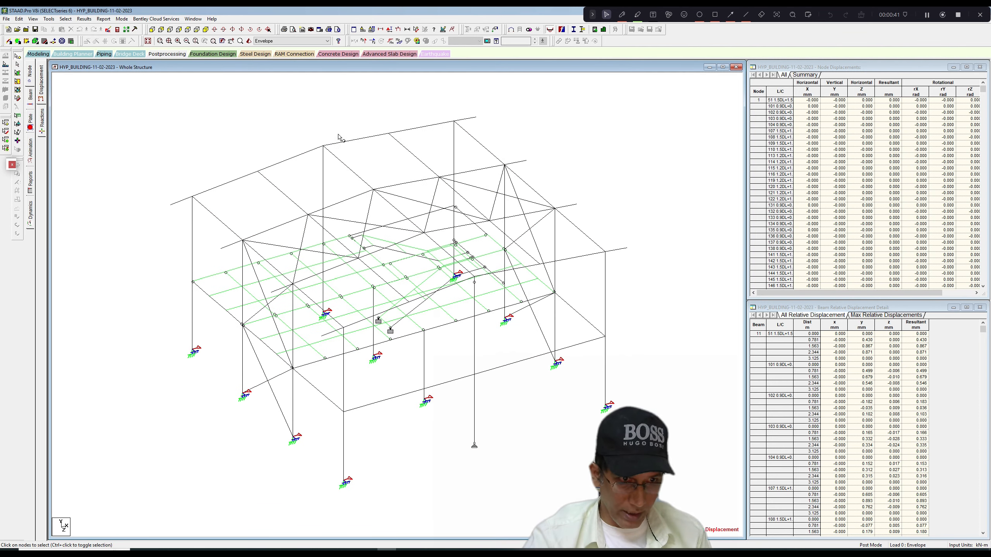
# Select the joist members by their group name (G4 JOIST) and view only the selected objects.
pyautogui.click(66, 18)
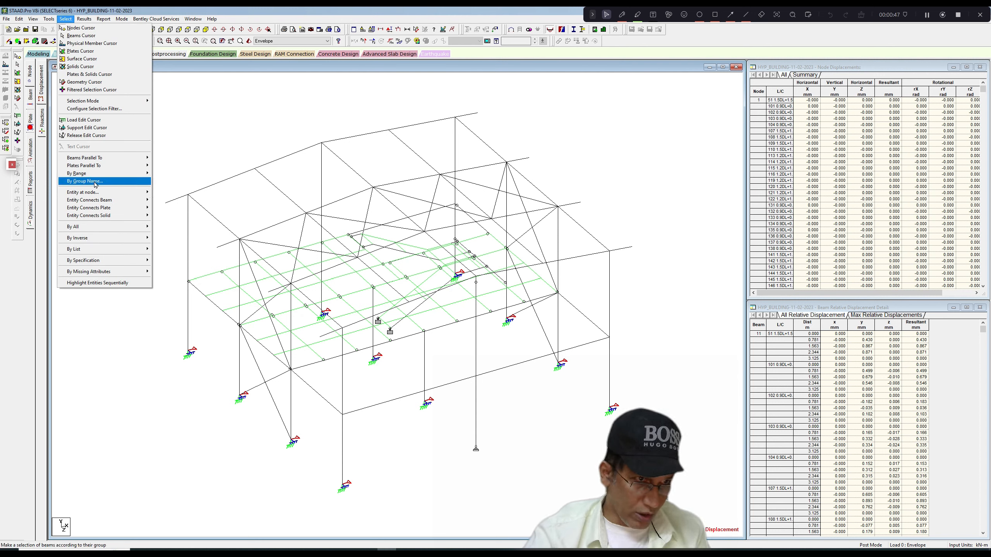
pyautogui.click(95, 185)
pyautogui.moveTo(134, 122)
pyautogui.mouseDown()
pyautogui.moveTo(134, 132)
pyautogui.moveTo(131, 113)
pyautogui.mouseUp()
pyautogui.click(104, 116)
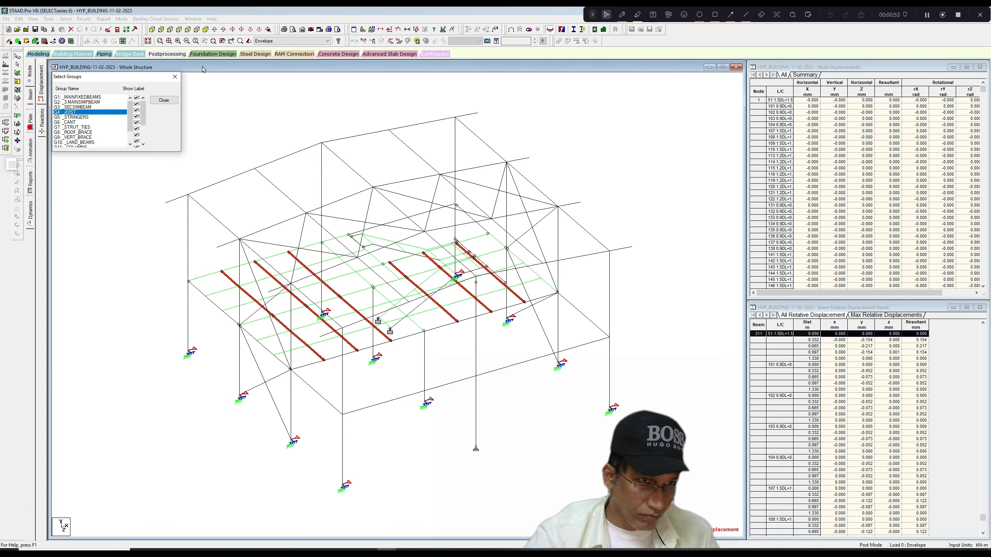
pyautogui.click(177, 78)
pyautogui.click(33, 19)
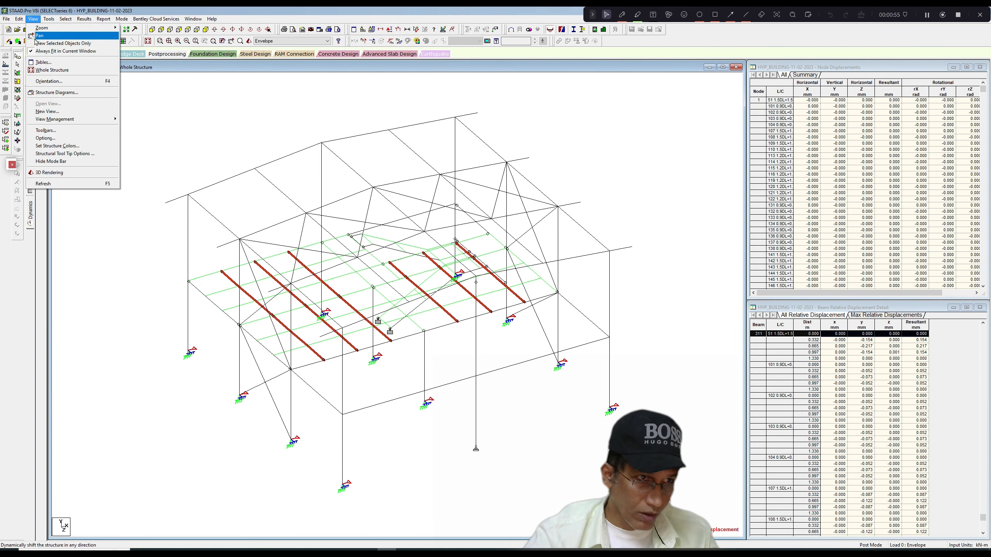
pyautogui.click(61, 43)
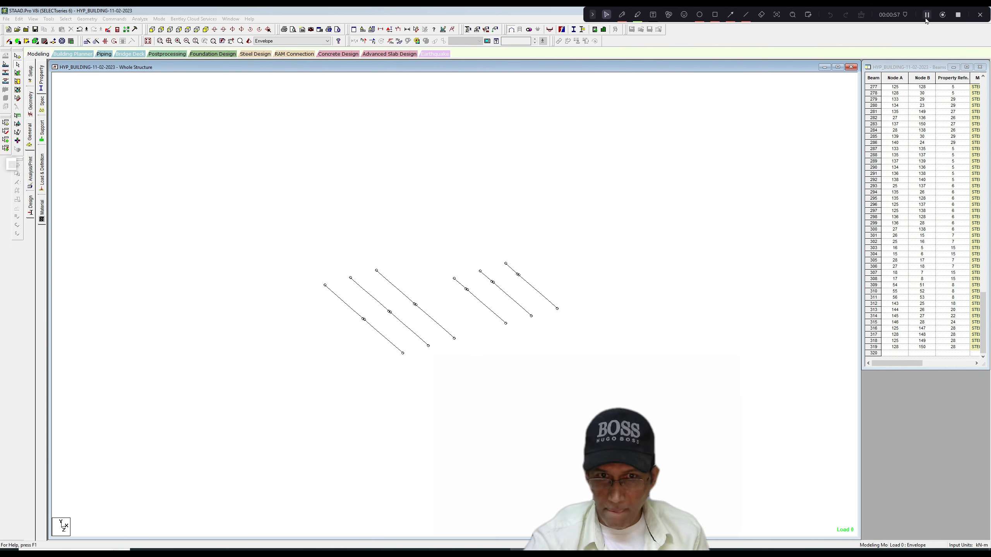
# In modeling mode, display the joists' design results as a diagram based on actual ratio, with values, and examine the utilisation.
pyautogui.rightClick(396, 150)
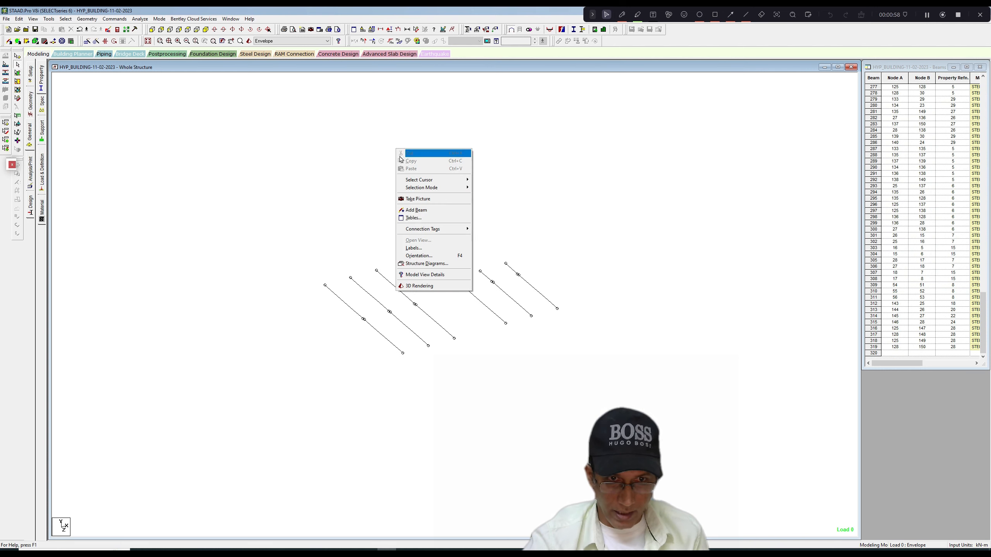
pyautogui.click(414, 249)
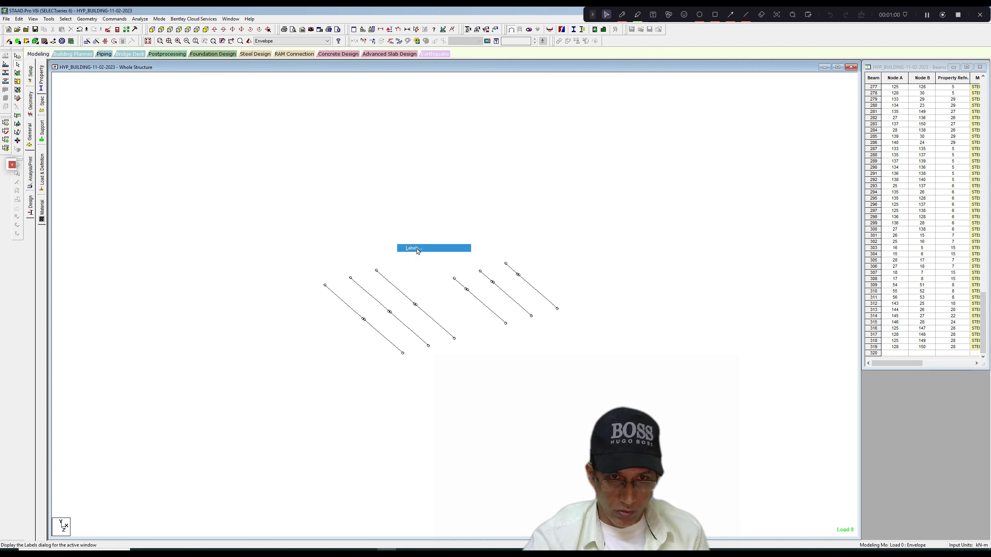
pyautogui.click(505, 178)
pyautogui.click(416, 201)
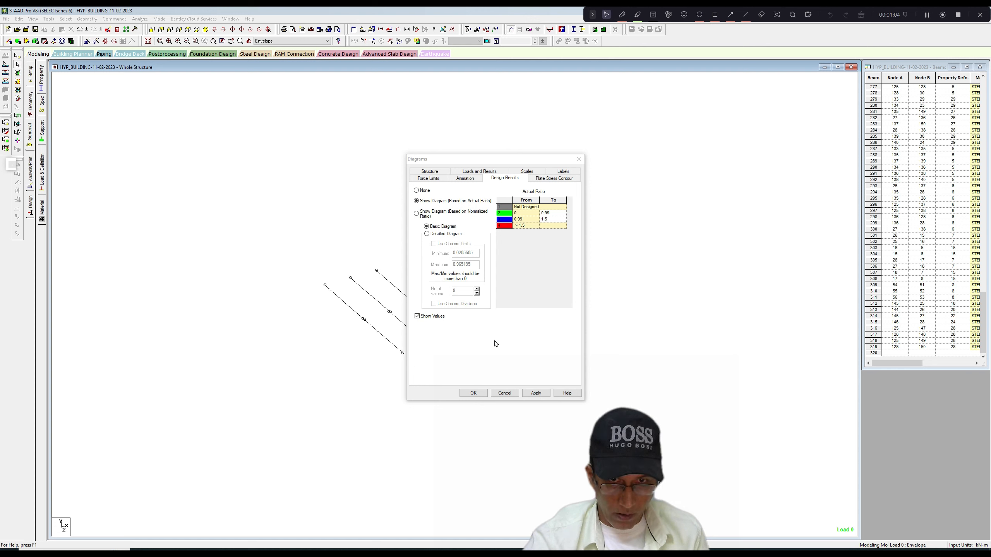
pyautogui.click(528, 174)
pyautogui.click(579, 159)
pyautogui.scroll(3, 484, 320)
pyautogui.scroll(2, 485, 320)
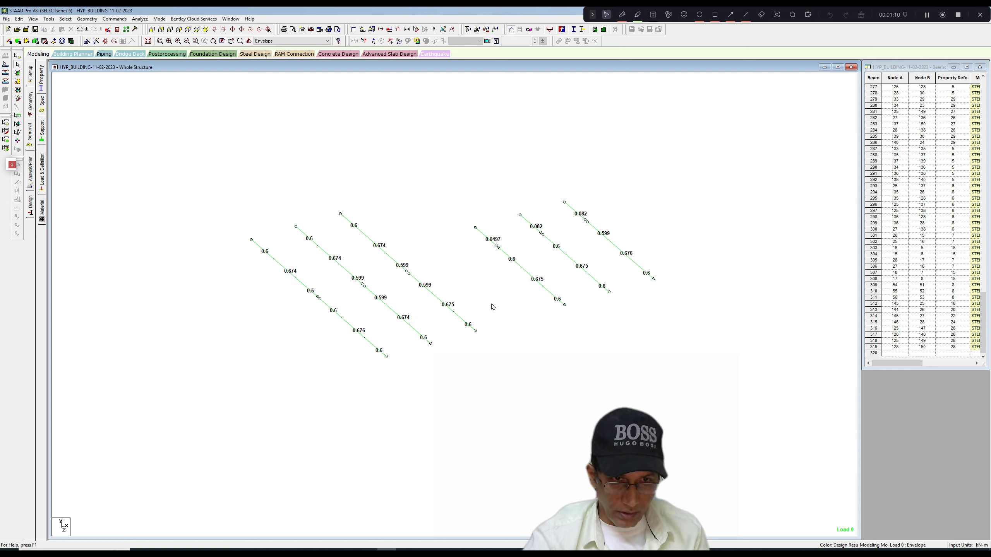
pyautogui.scroll(-1, 493, 307)
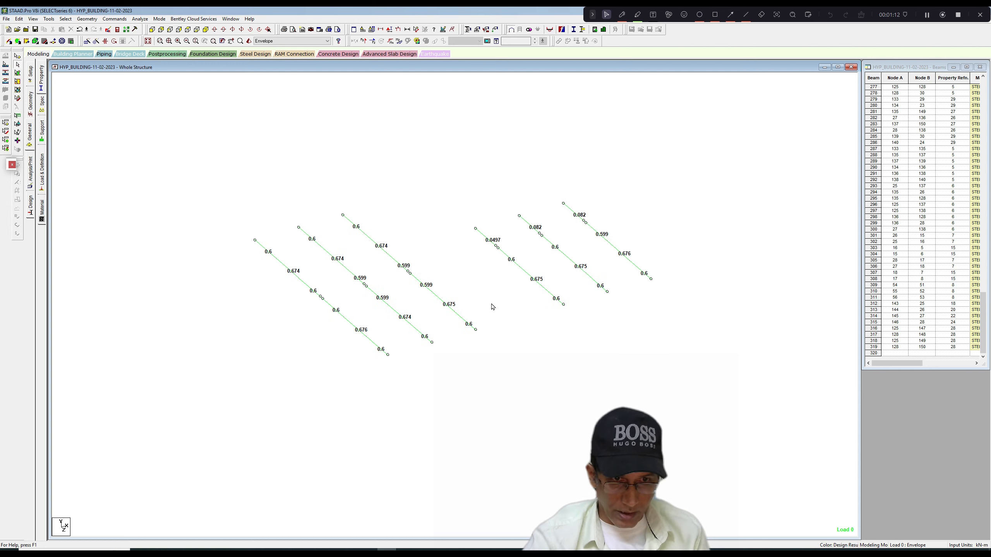
pyautogui.scroll(-4, 492, 307)
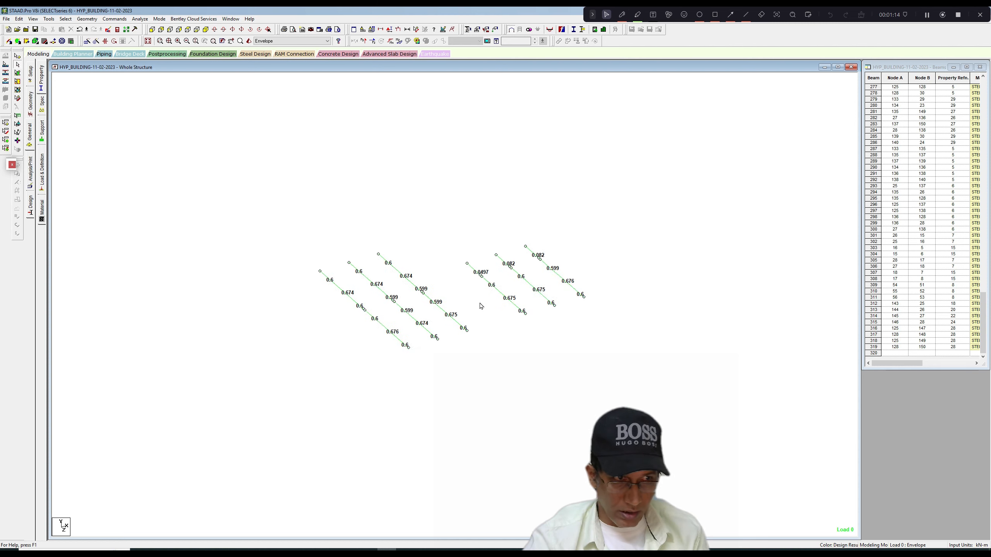
pyautogui.scroll(-1, 480, 307)
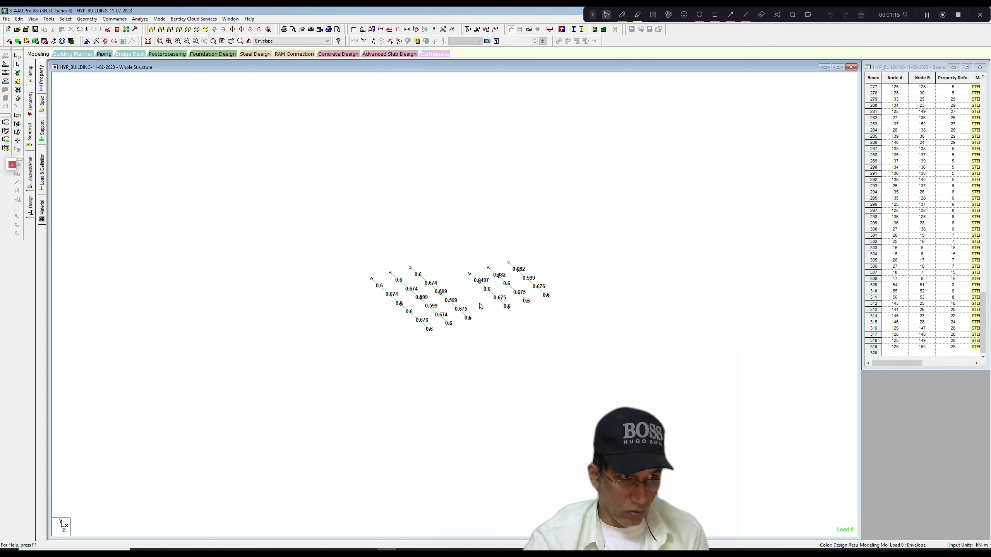
# Set the joists' tapered I section (reference 8) to a depth of 0.212 m at both start and end nodes, deleting the outdated result files.
pyautogui.click(42, 86)
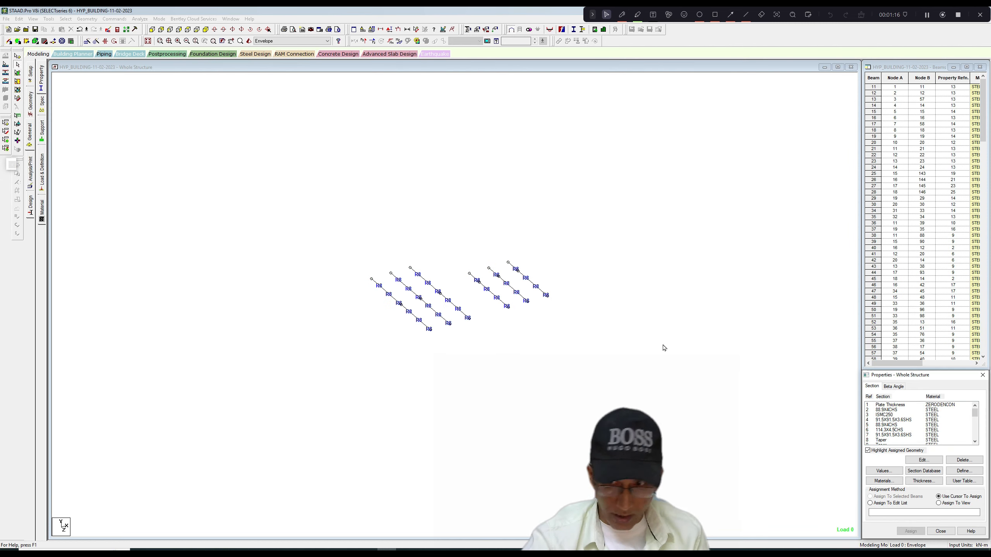
pyautogui.click(881, 441)
pyautogui.click(923, 460)
pyautogui.moveTo(508, 208); pyautogui.dragTo(495, 212)
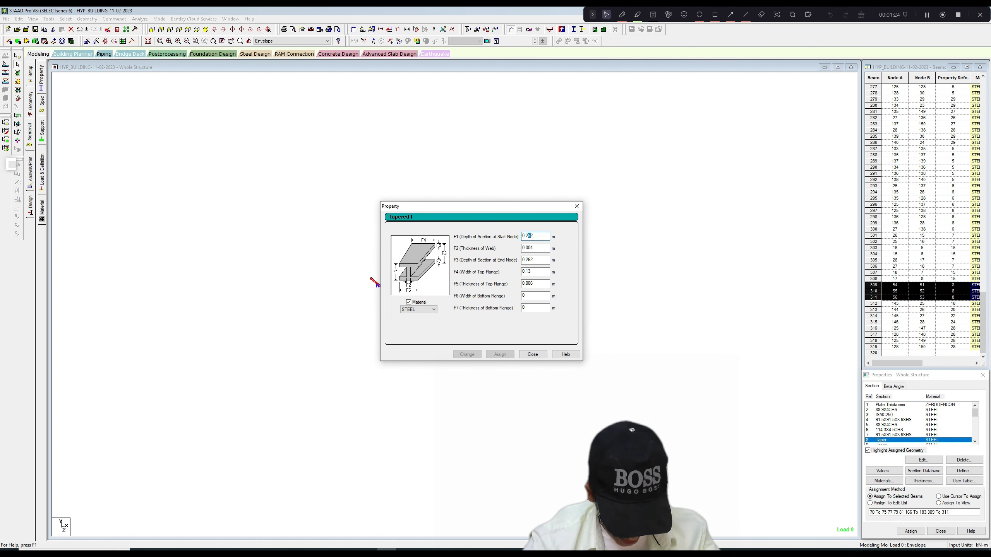
pyautogui.write('1')
pyautogui.moveTo(527, 260); pyautogui.dragTo(529, 260)
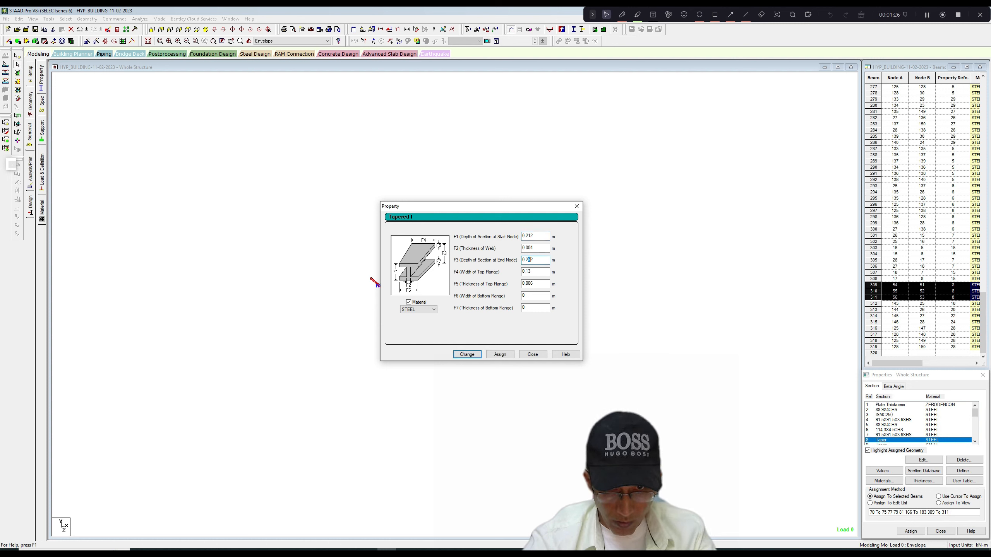
pyautogui.write('1')
pyautogui.click(467, 355)
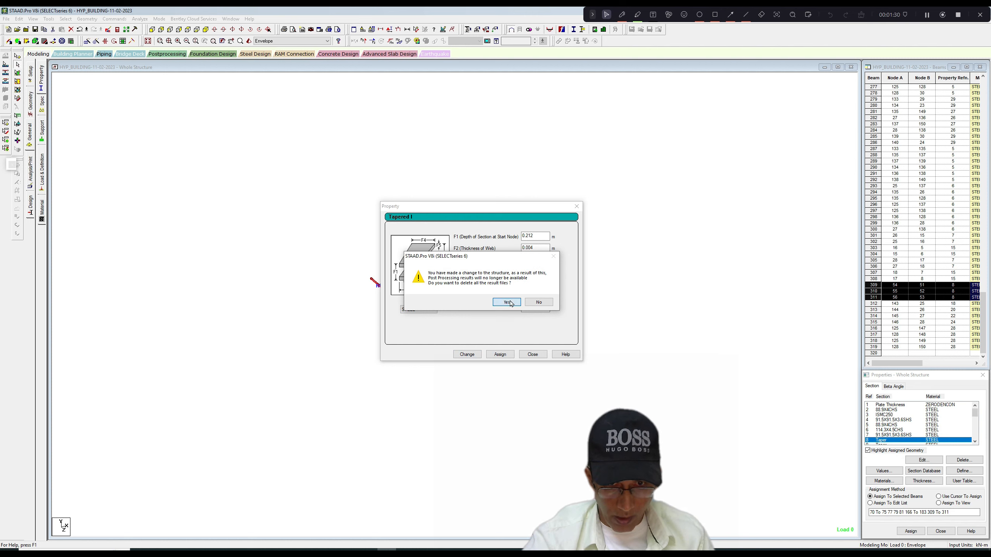
pyautogui.click(508, 303)
pyautogui.click(576, 207)
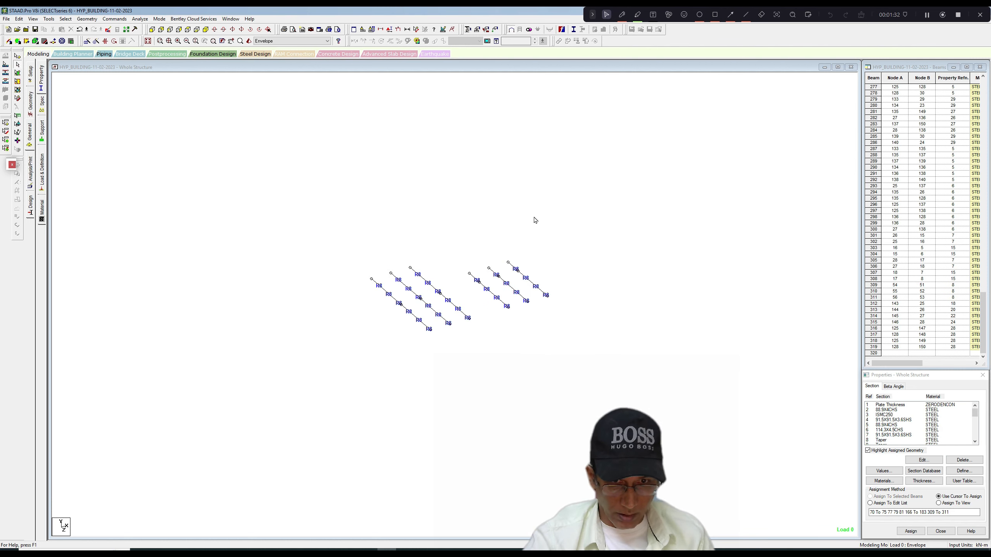
# Save the modified structure, run the analysis and steel design again, and close the analysis dialog at the end of the run.
pyautogui.click(140, 20)
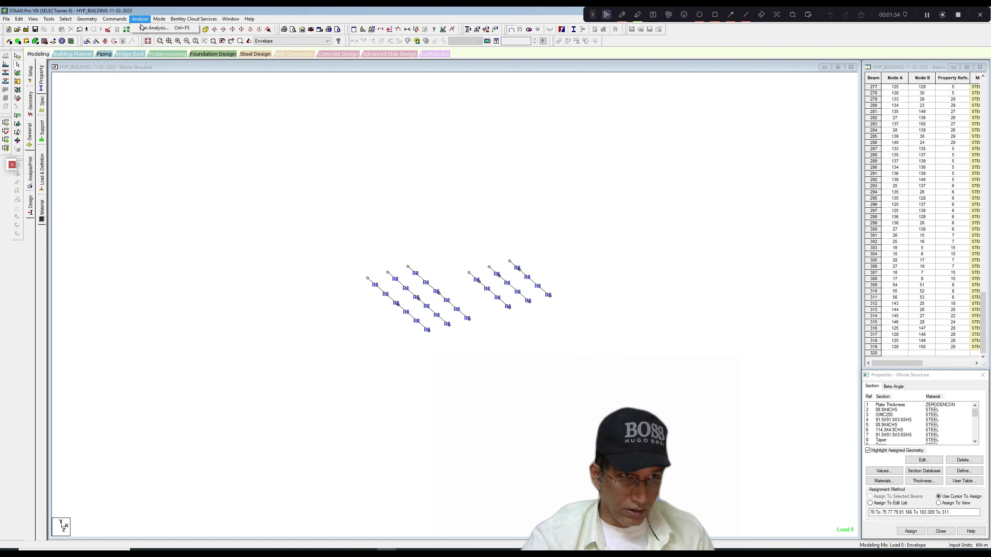
pyautogui.click(156, 28)
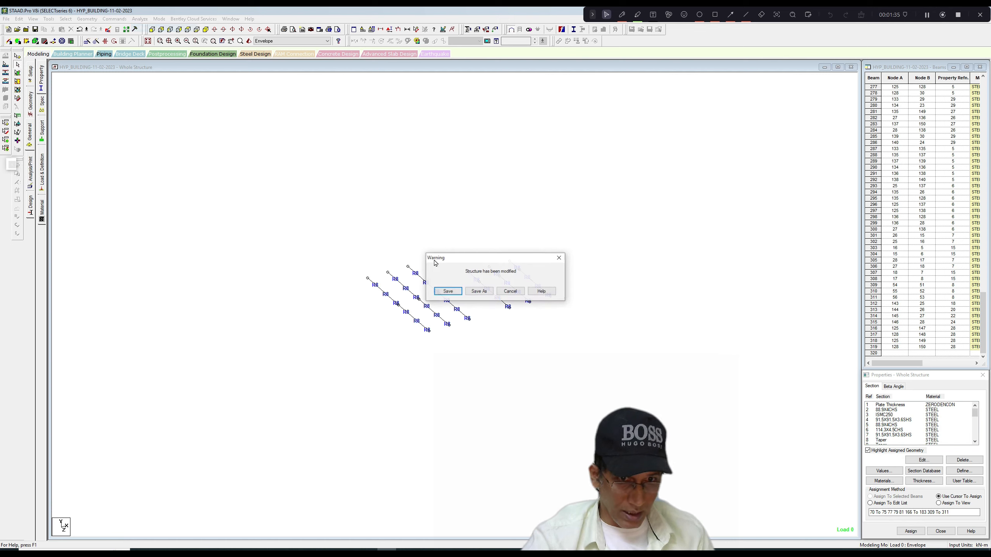
pyautogui.click(448, 292)
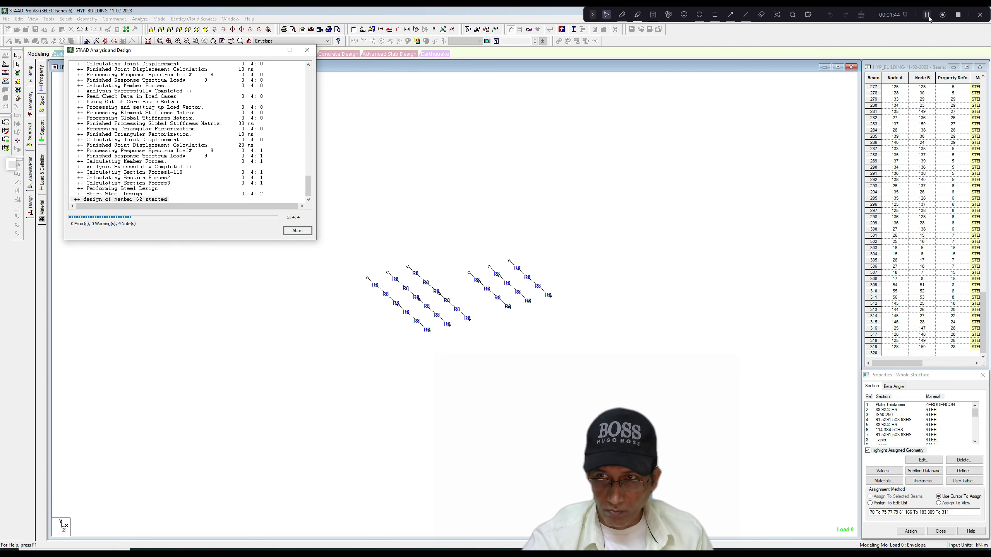
pyautogui.click(310, 230)
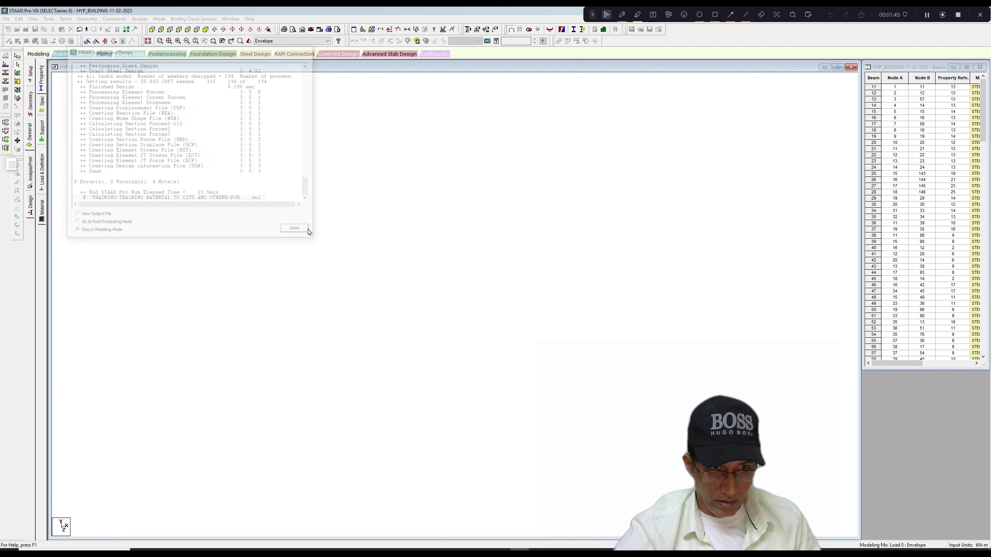
# Display the joists' design results as a basic diagram based on normalized ratio, with values, and review the utilisation.
pyautogui.rightClick(343, 186)
pyautogui.click(361, 283)
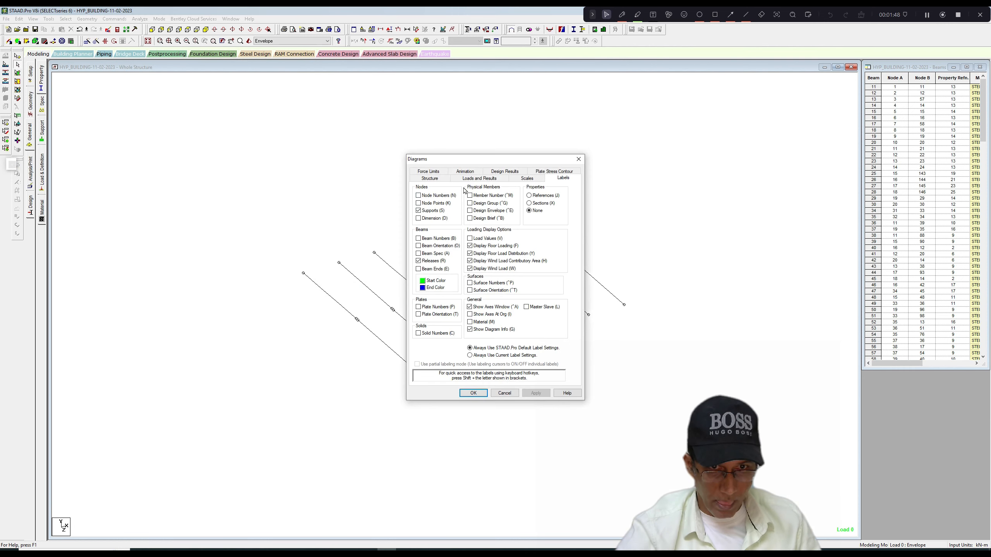
pyautogui.click(504, 178)
pyautogui.click(419, 214)
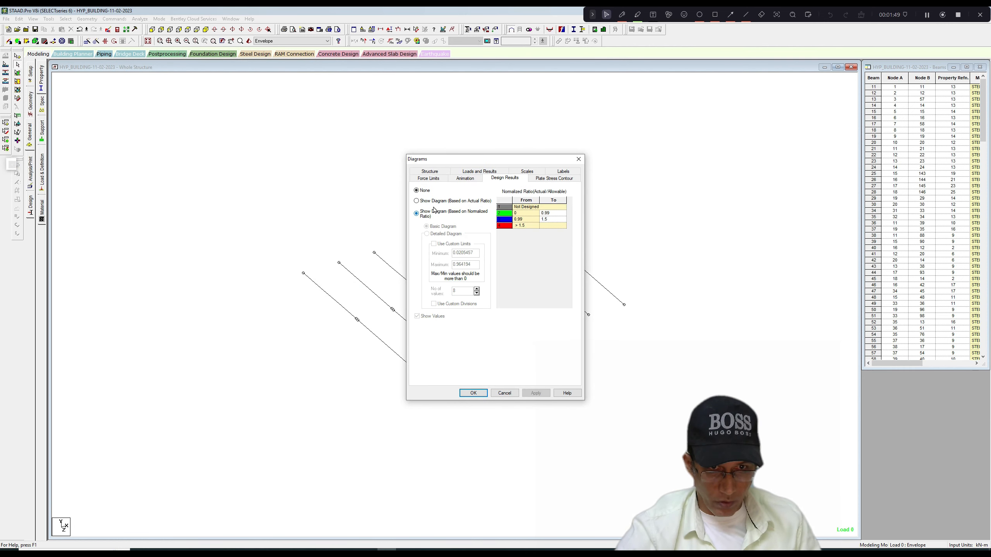
pyautogui.click(536, 173)
pyautogui.click(536, 393)
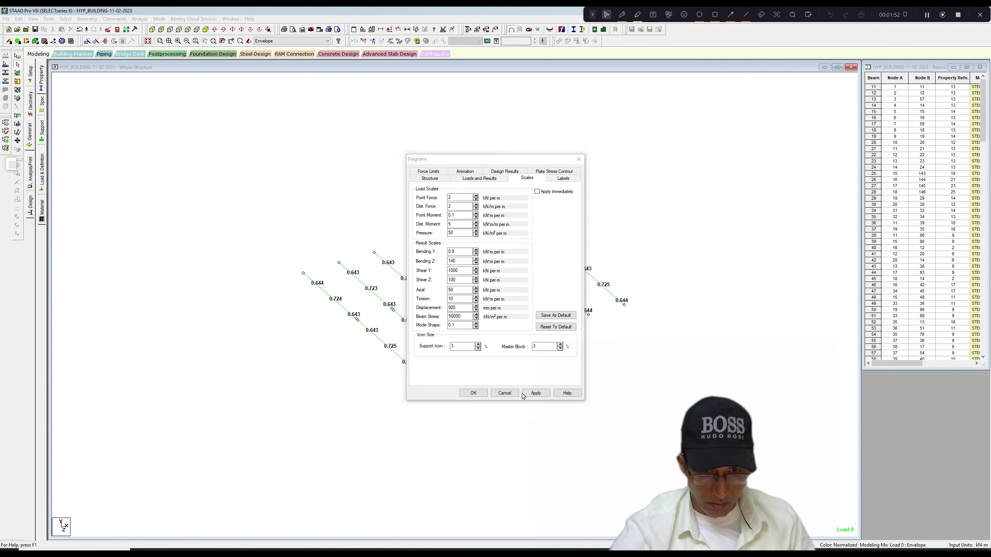
pyautogui.click(473, 393)
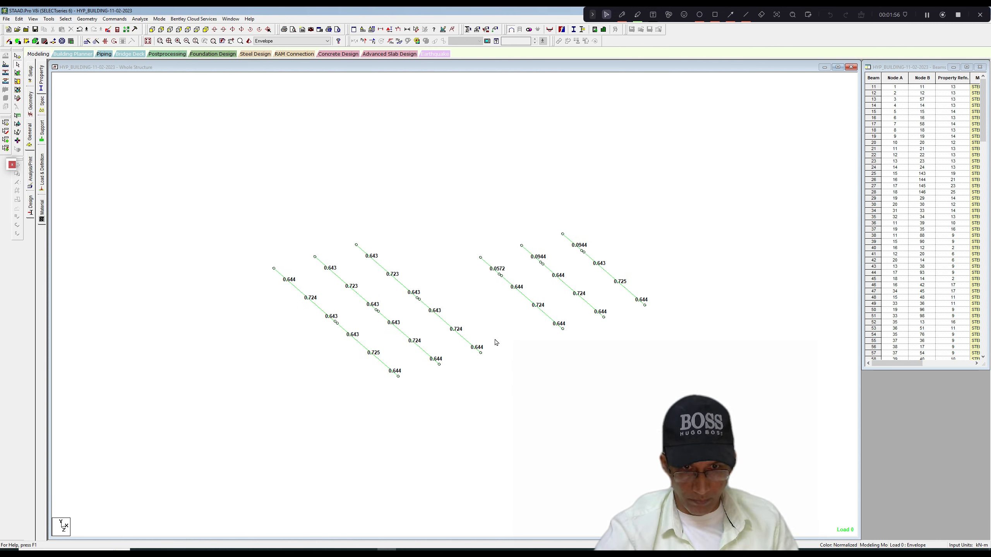
pyautogui.moveTo(495, 341); pyautogui.dragTo(496, 337, button='middle')
pyautogui.scroll(1, 496, 337)
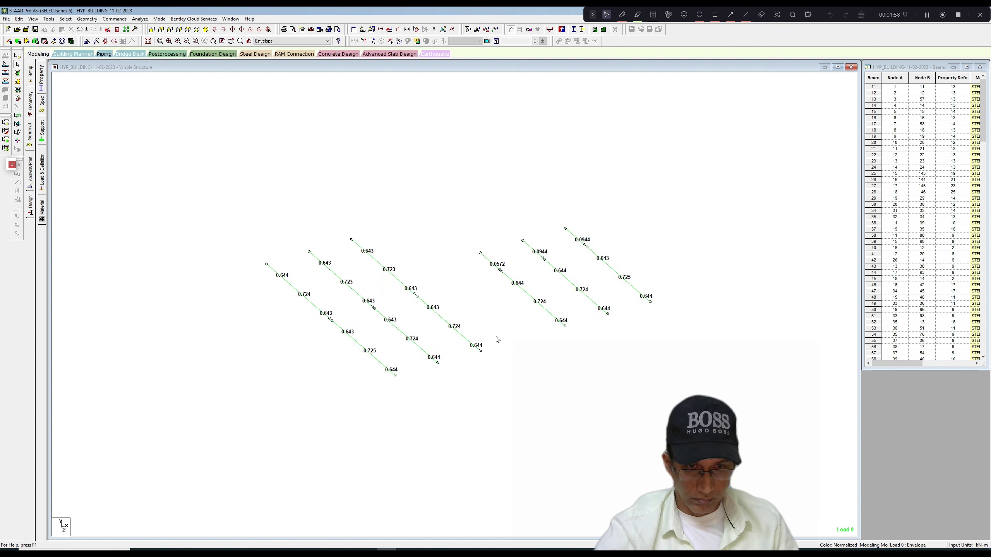
pyautogui.click(942, 17)
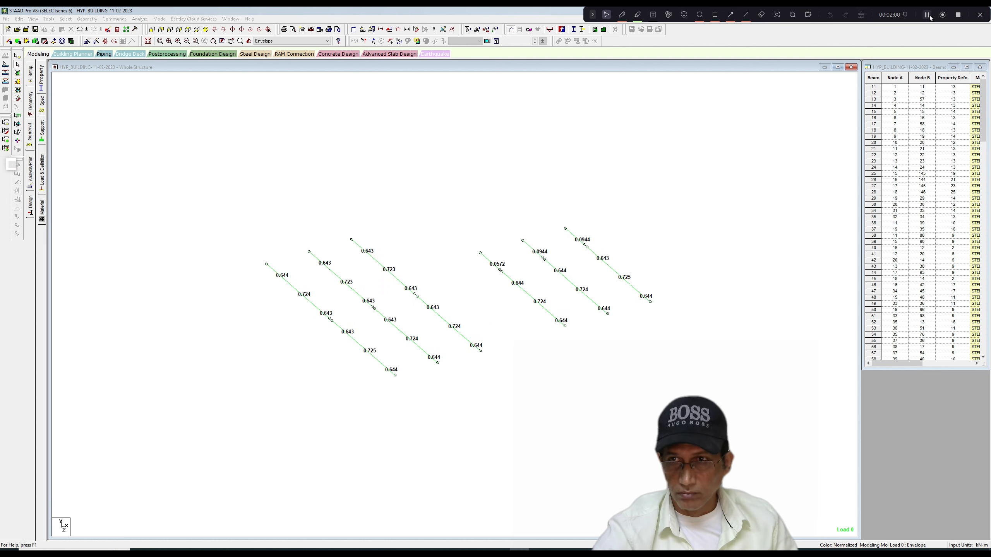
pyautogui.click(928, 14)
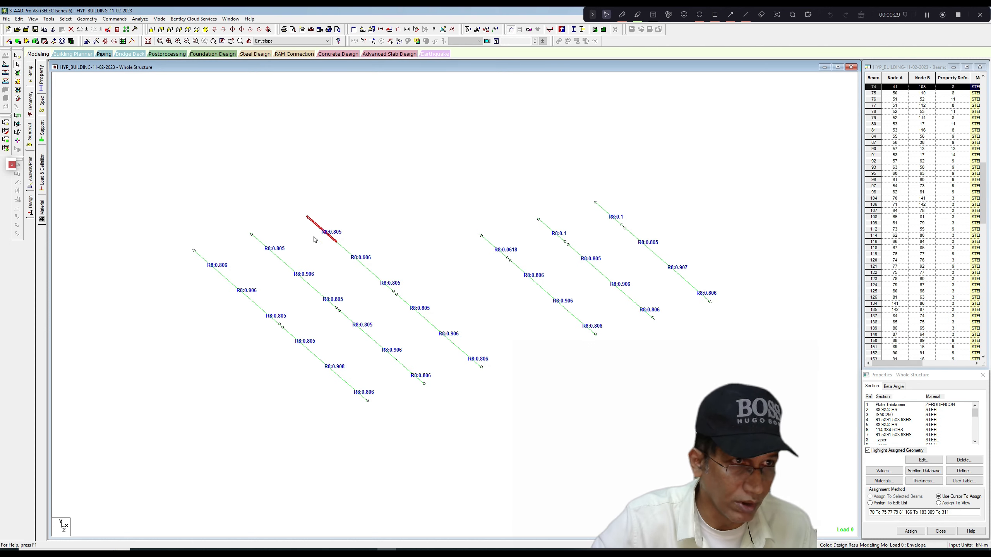
# Switch to post-processing mode, loading the results for the load cases of the defined envelope ENVELOPE 1.
pyautogui.click(159, 19)
pyautogui.click(172, 63)
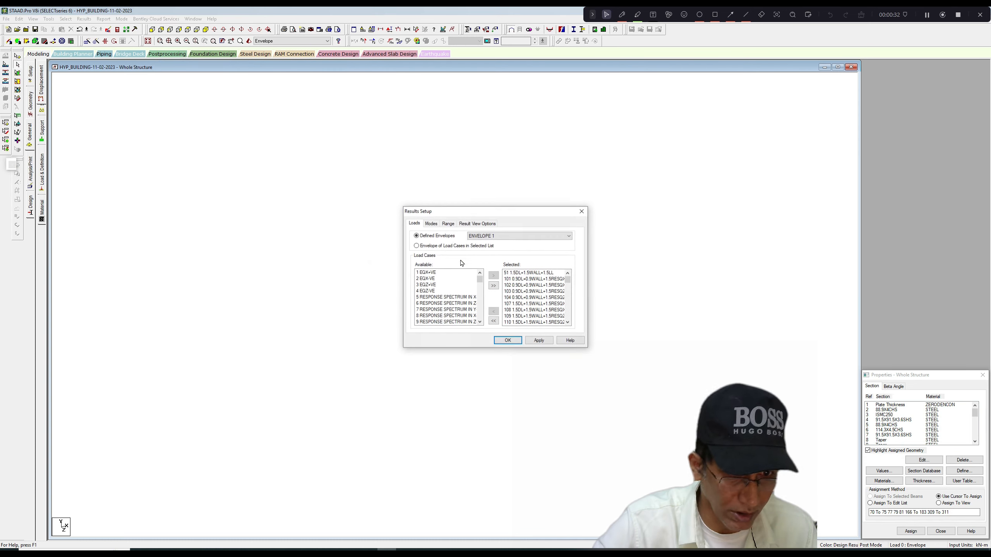
pyautogui.click(537, 341)
pyautogui.click(512, 339)
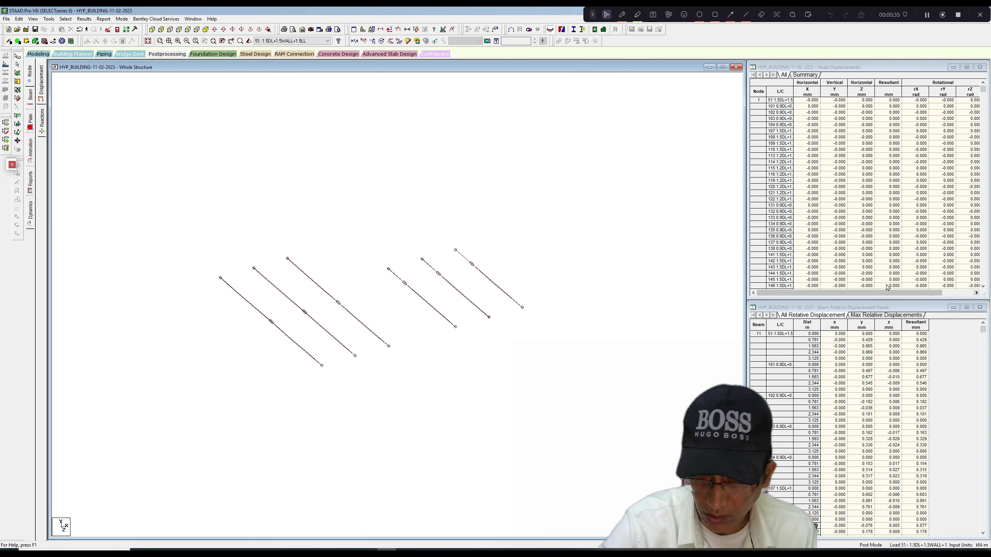
pyautogui.scroll(2, 607, 289)
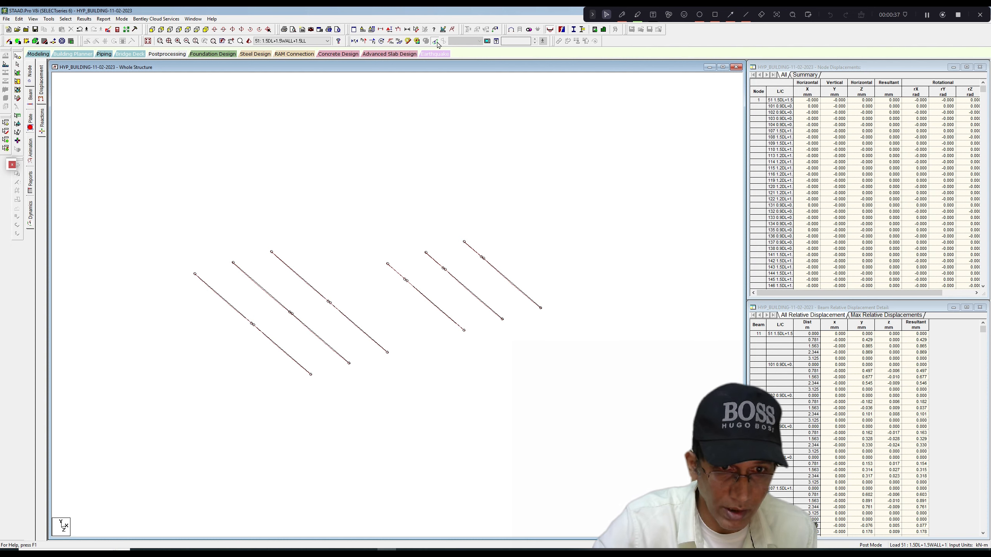
# Annotate the joists with their maximum resultant displacement values.
pyautogui.click(84, 18)
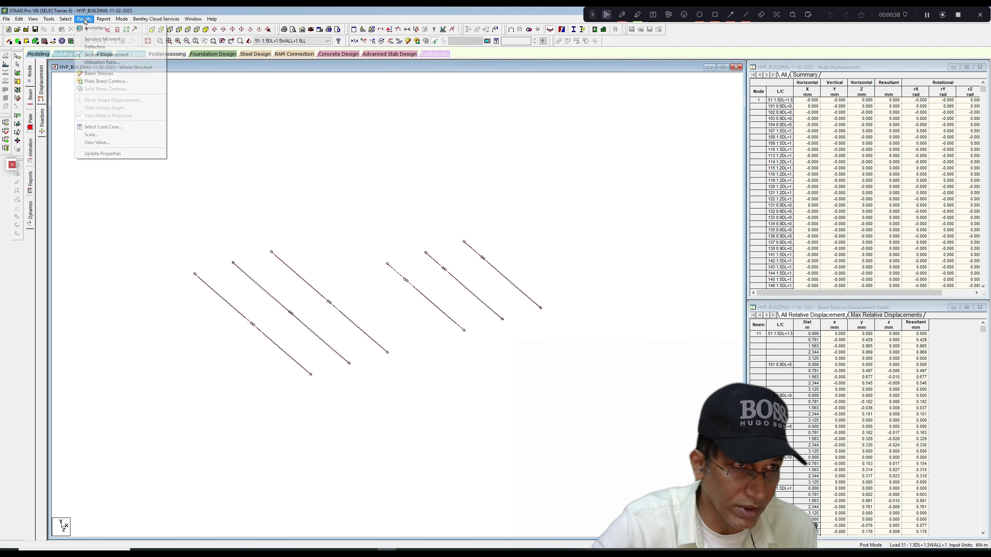
pyautogui.click(97, 142)
pyautogui.click(474, 221)
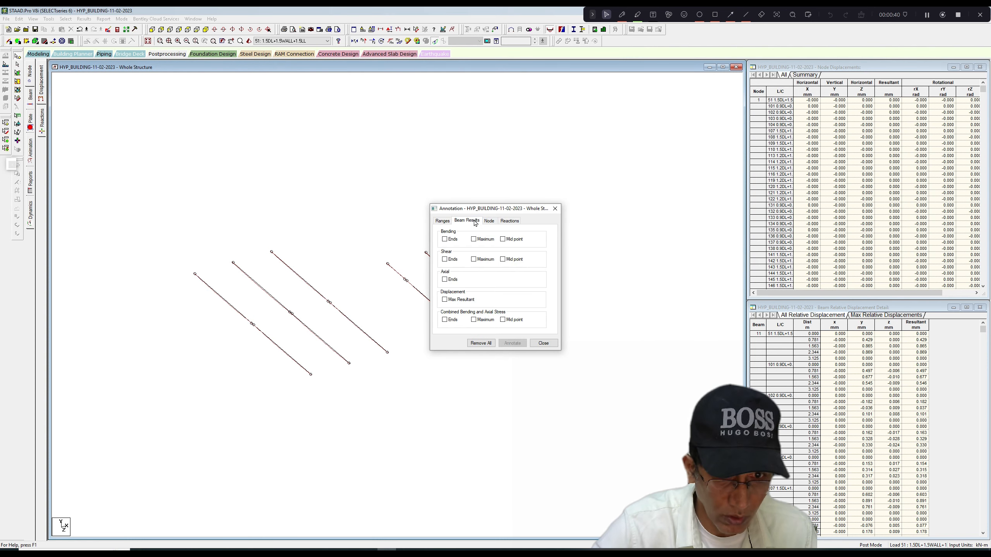
pyautogui.click(449, 299)
pyautogui.click(521, 344)
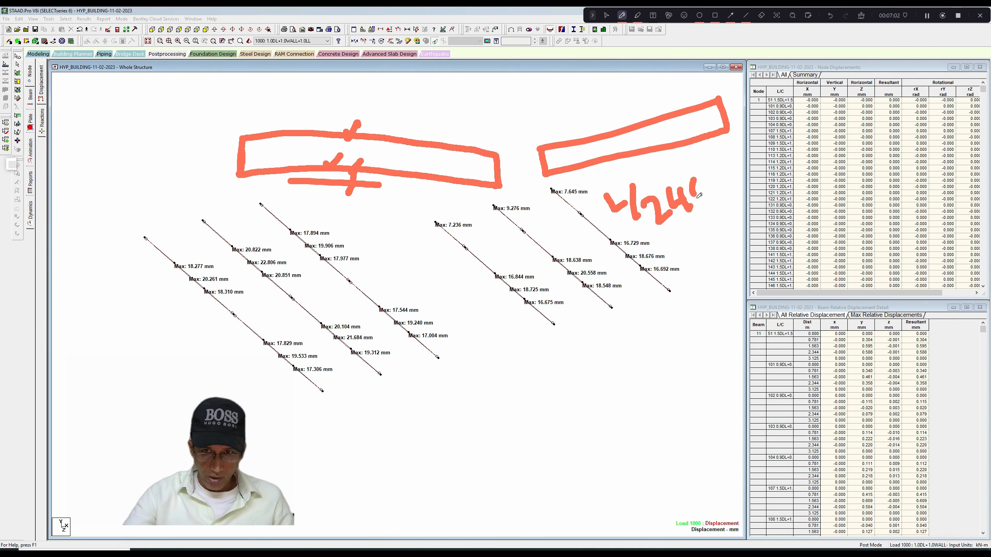
pyautogui.moveTo(697, 195); pyautogui.dragTo(702, 181)
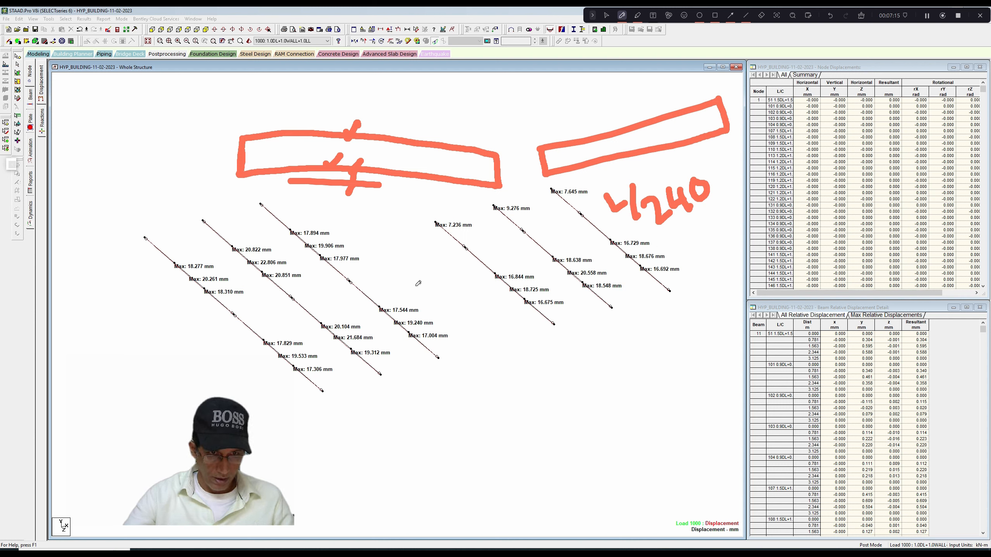
# Clear the pen markup from the screen and bring the whole structure back into view.
pyautogui.click(862, 15)
pyautogui.click(607, 15)
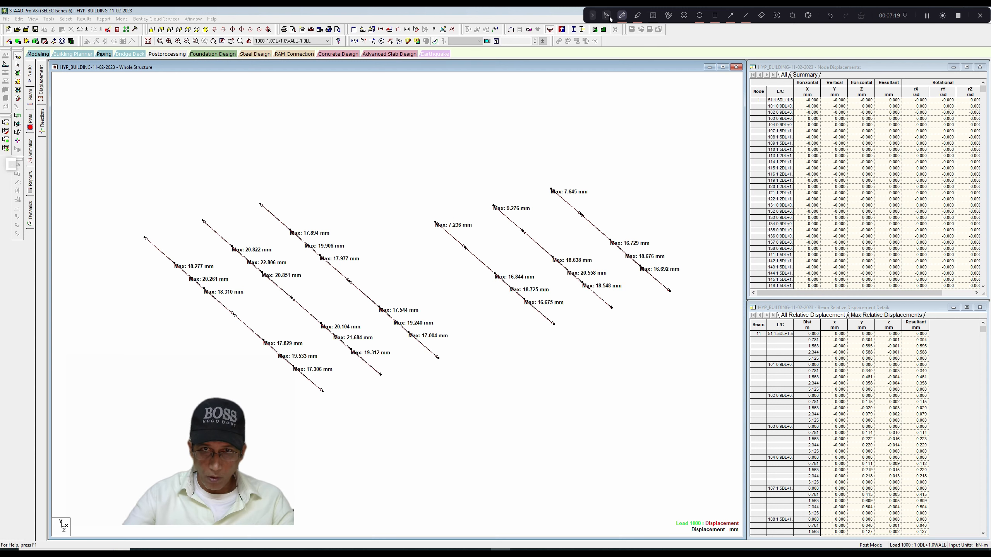
pyautogui.click(34, 19)
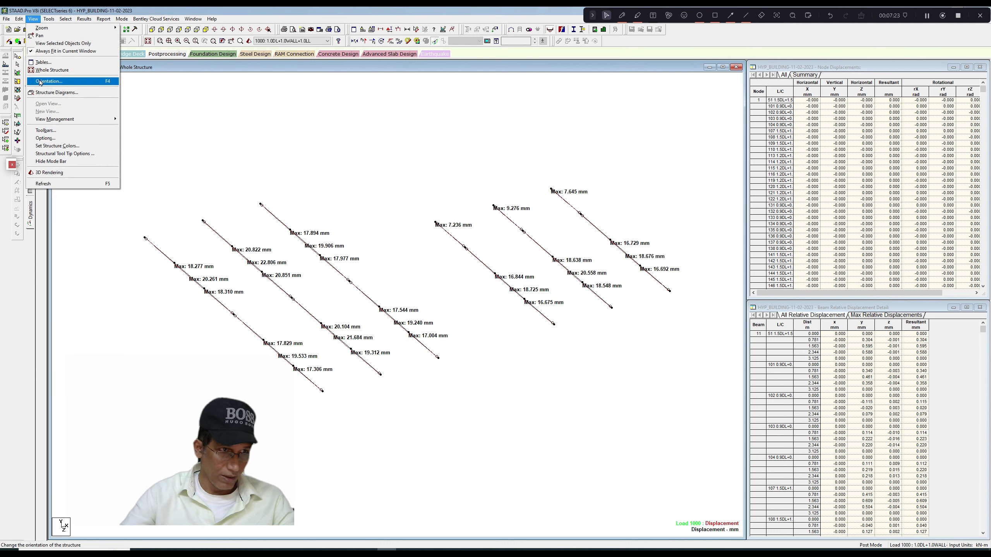
pyautogui.click(49, 43)
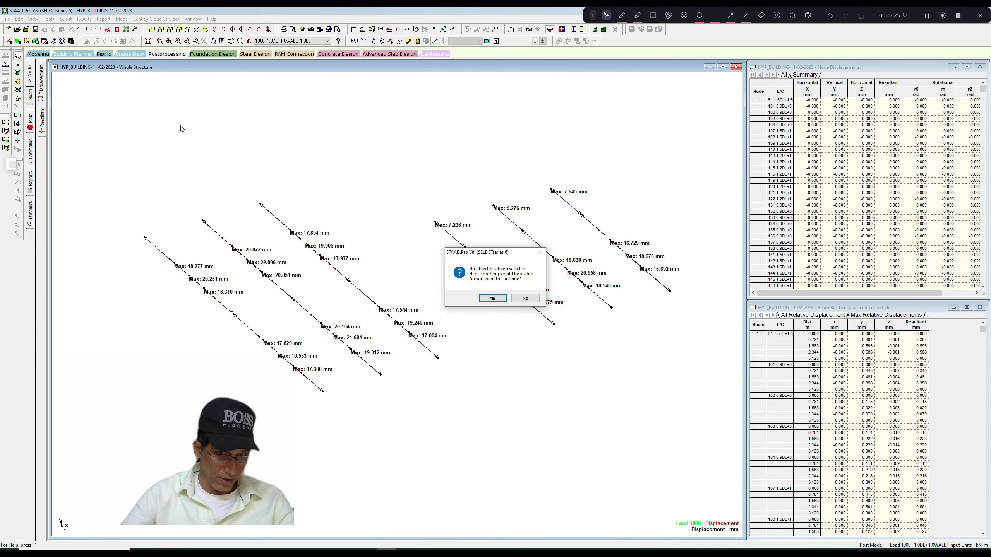
pyautogui.click(526, 298)
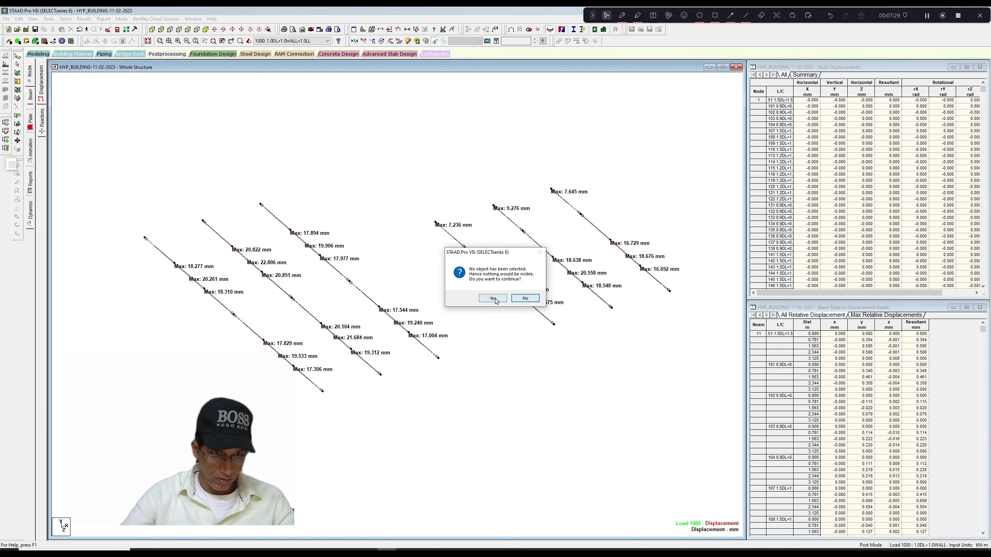
pyautogui.click(525, 299)
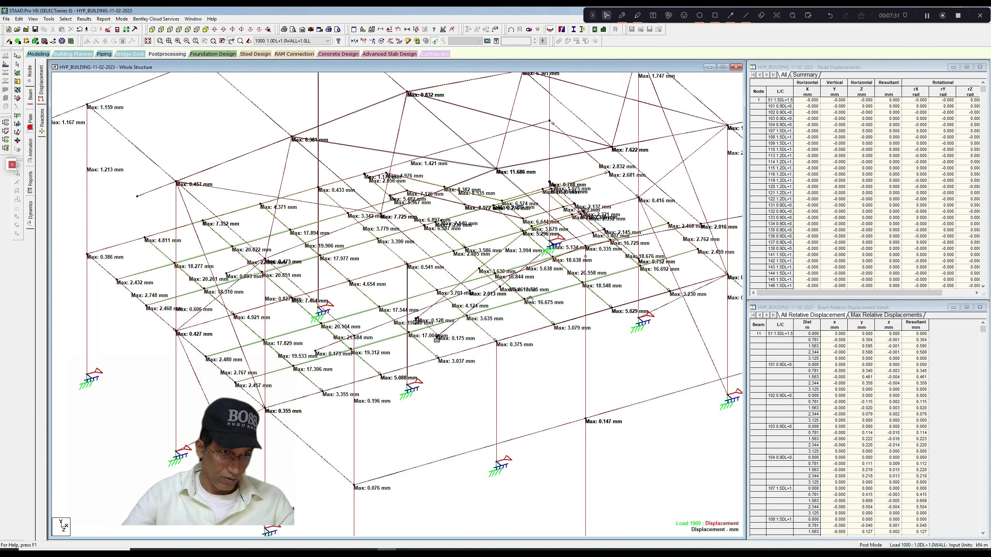
# Select the floor-level beams in a side elevation and show only those members in an isometric view.
pyautogui.click(151, 29)
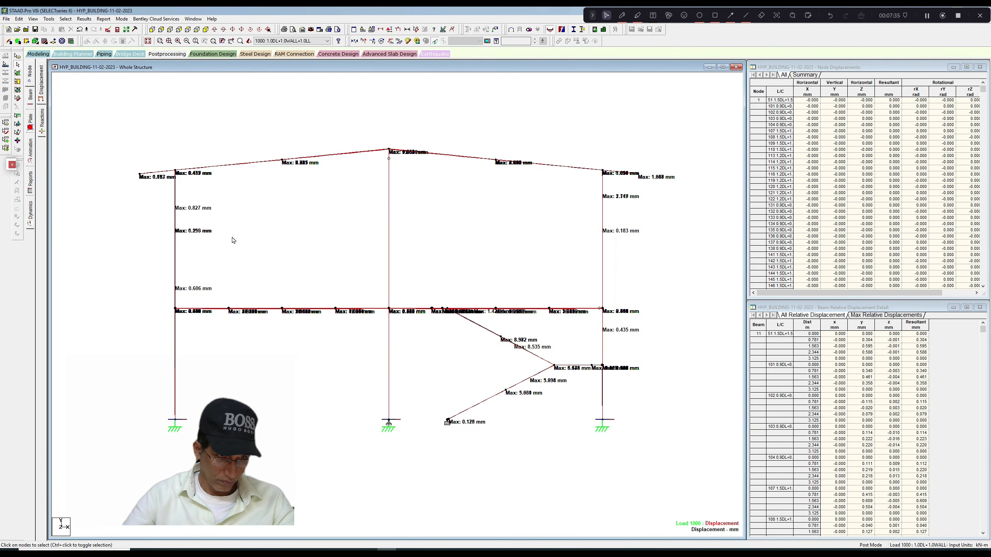
pyautogui.click(322, 314)
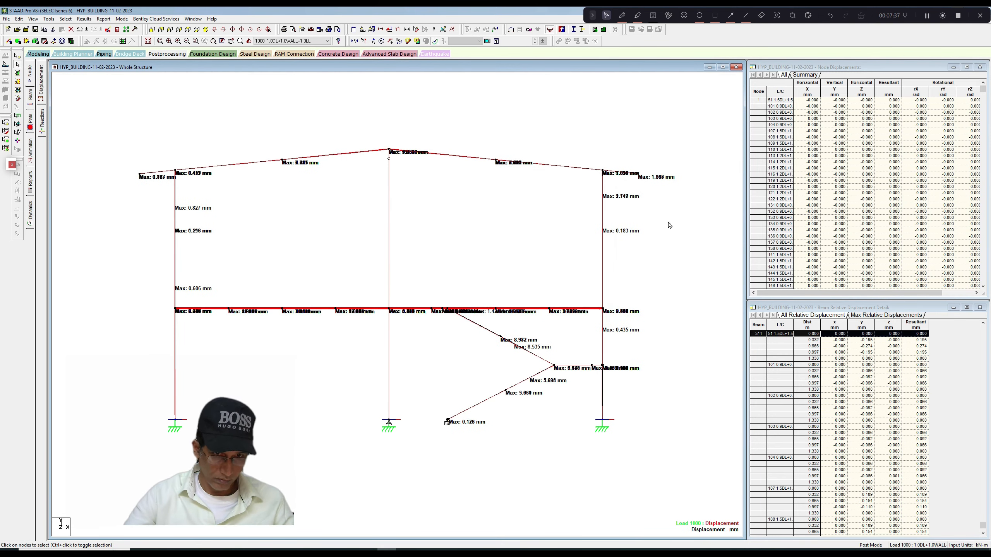
pyautogui.click(34, 18)
pyautogui.click(58, 44)
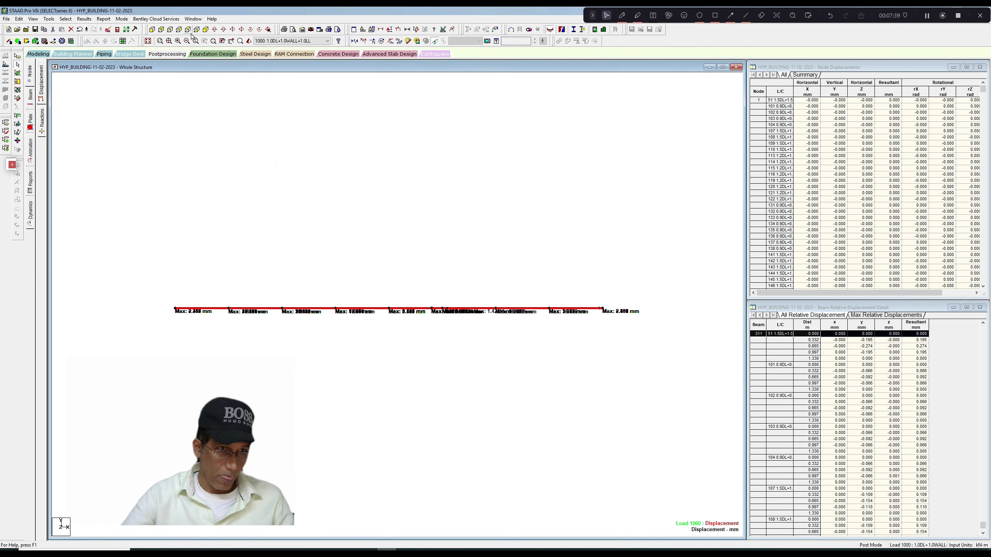
pyautogui.click(205, 30)
pyautogui.click(272, 110)
pyautogui.scroll(6, 330, 204)
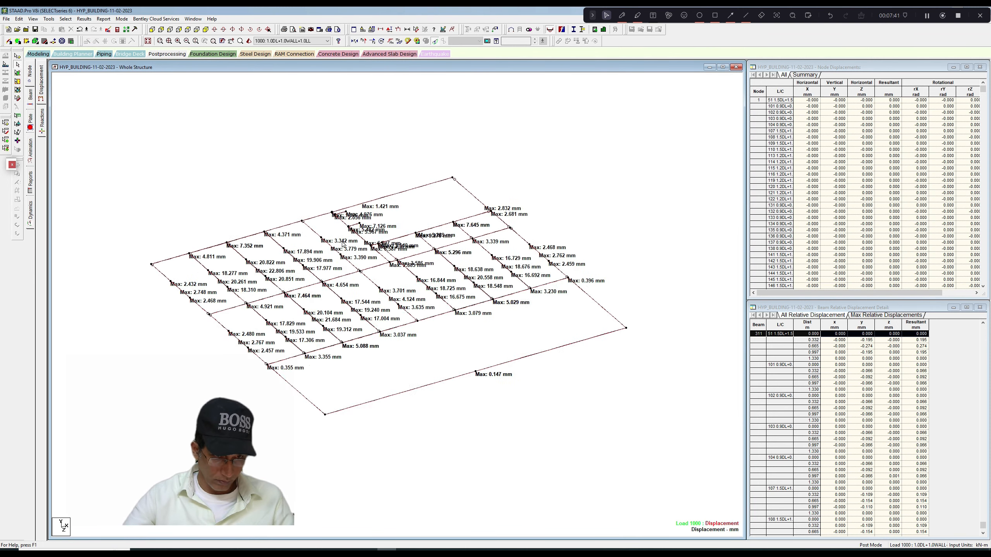
# Select all members of the joist span whose midspan displacement label reads 22.806 mm.
pyautogui.moveTo(291, 286); pyautogui.dragTo(371, 272, button='middle')
pyautogui.scroll(8, 368, 272)
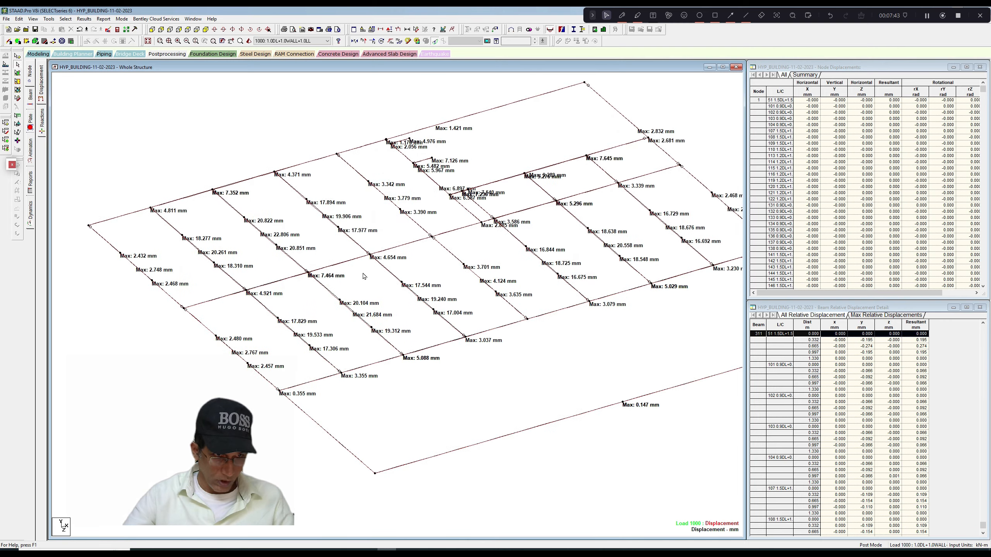
pyautogui.scroll(4, 364, 269)
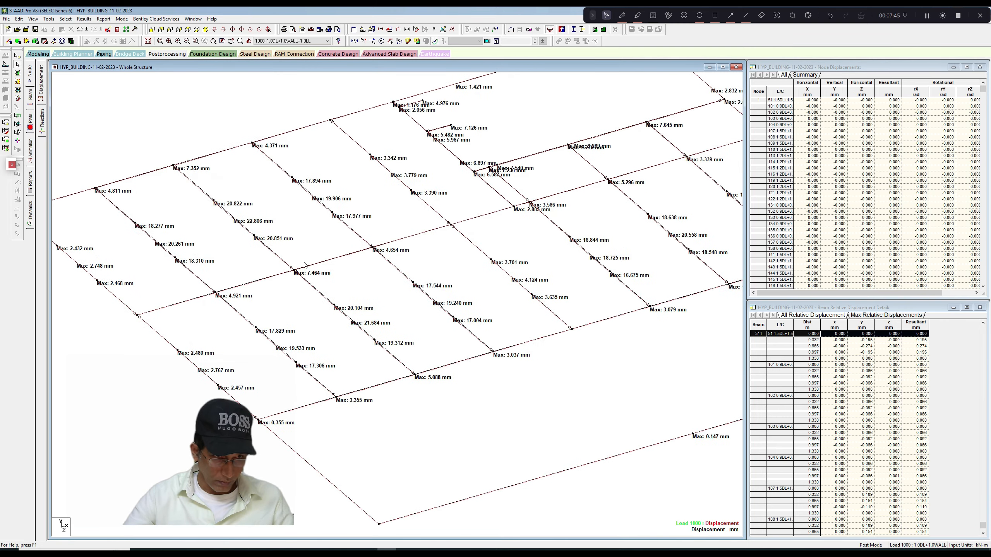
pyautogui.click(338, 274)
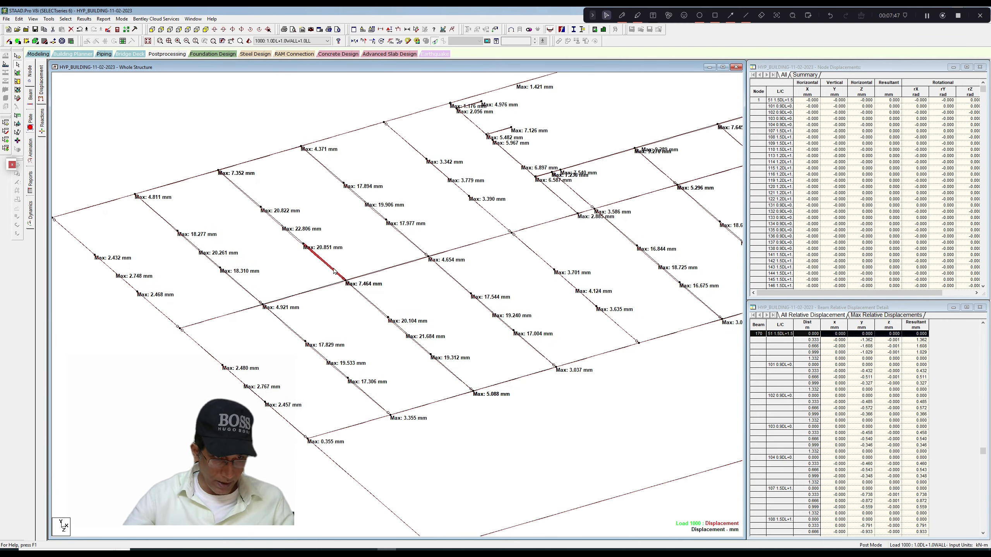
pyautogui.scroll(3, 312, 231)
pyautogui.scroll(4, 447, 314)
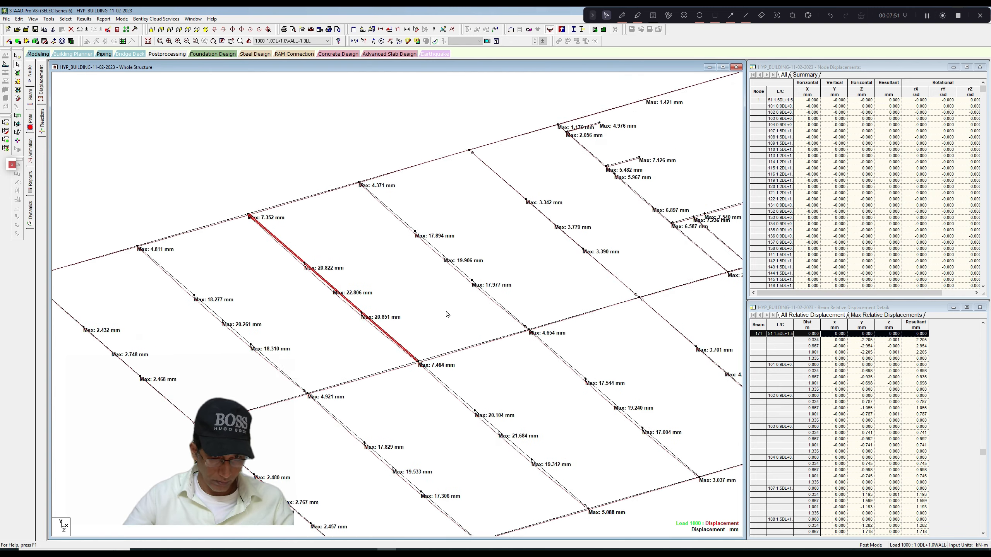
pyautogui.scroll(1, 447, 313)
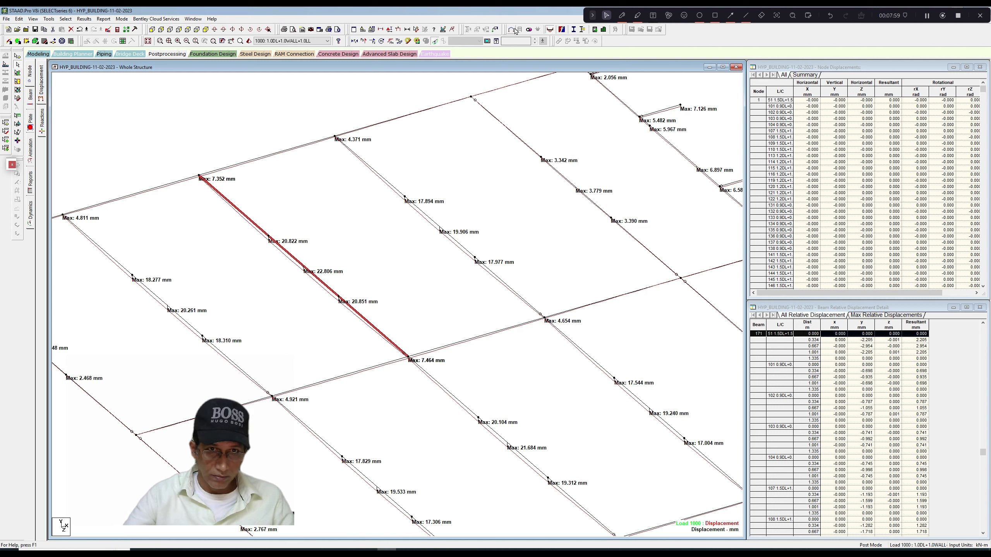
# Measure the node-to-node distance between the two ends of the selected joist.
pyautogui.click(417, 31)
pyautogui.click(200, 176)
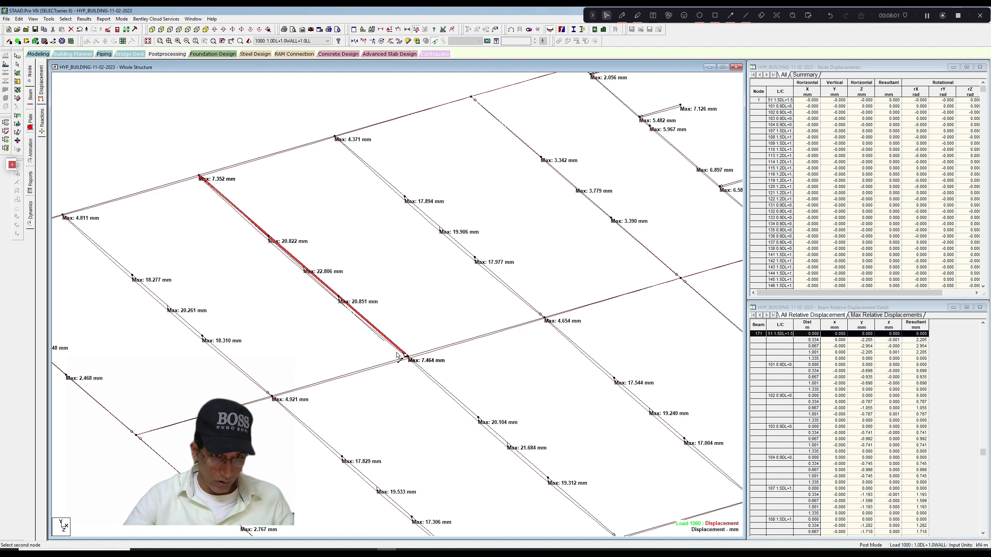
pyautogui.click(407, 358)
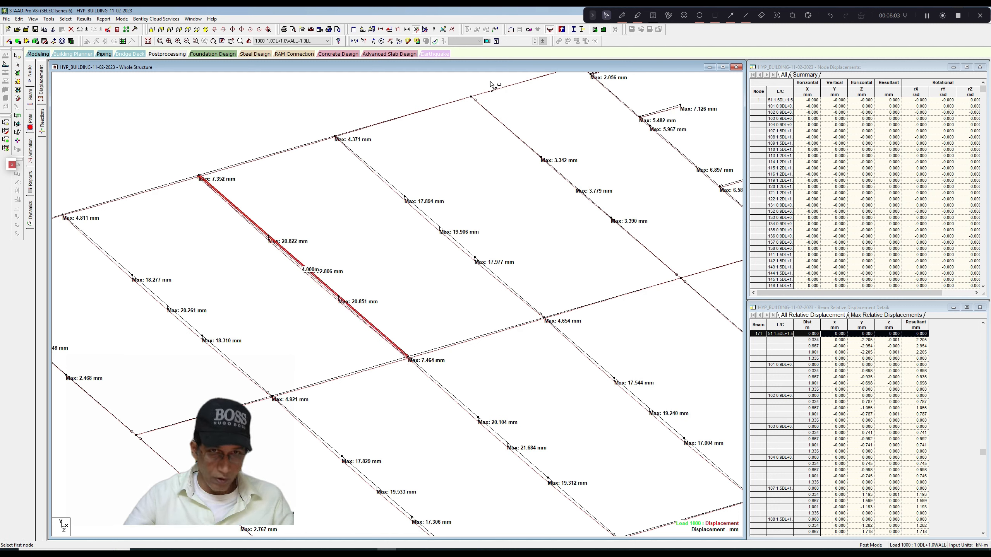
pyautogui.click(199, 176)
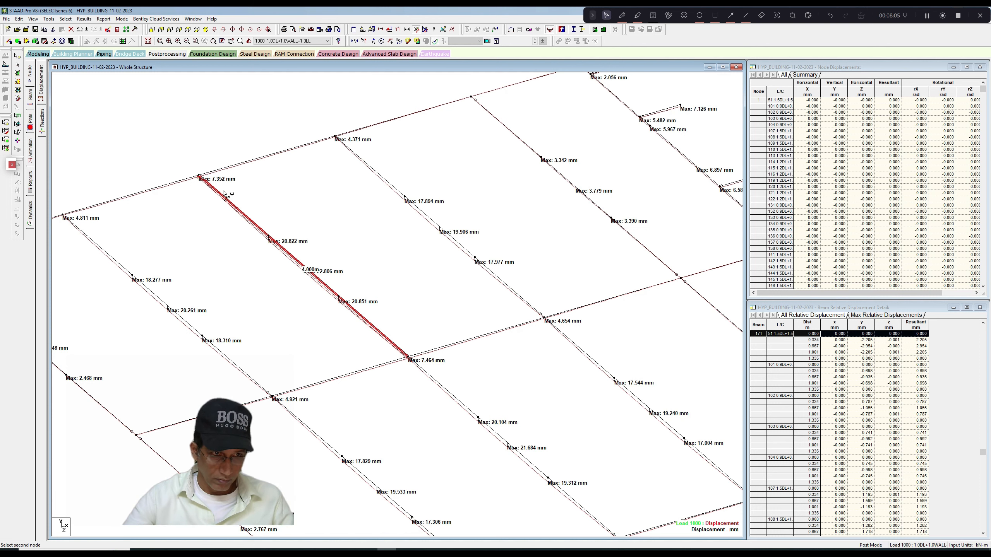
pyautogui.click(417, 355)
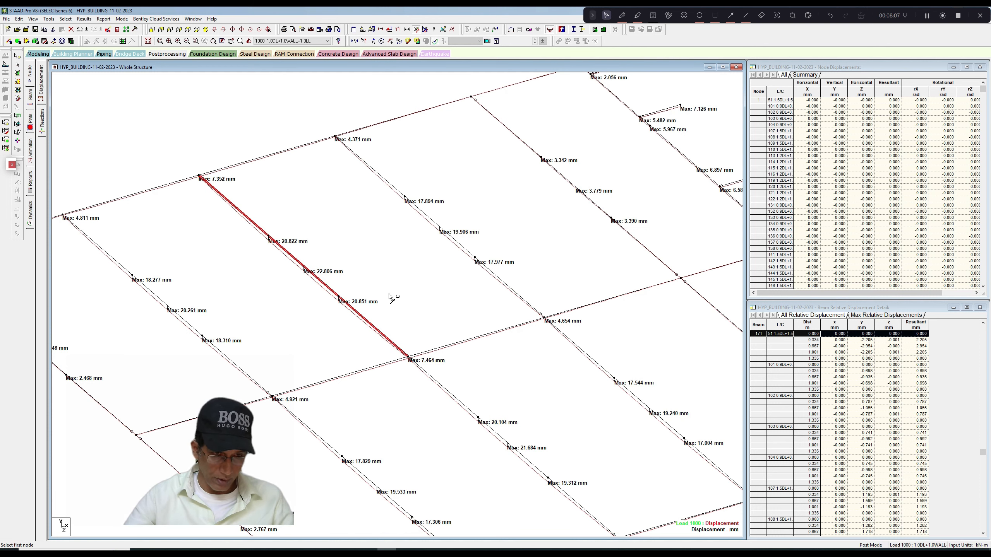
pyautogui.moveTo(389, 304); pyautogui.dragTo(407, 295, button='middle')
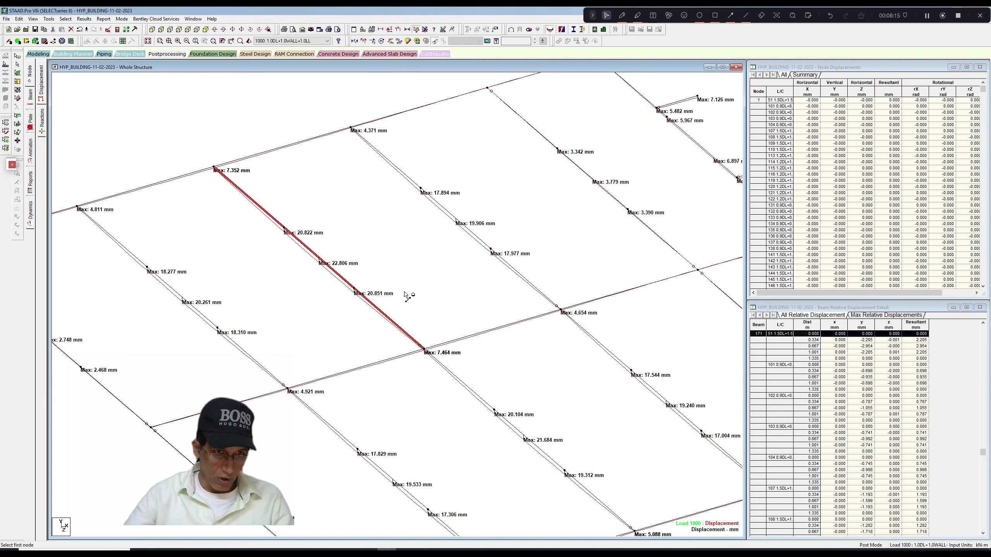
pyautogui.moveTo(415, 288); pyautogui.dragTo(423, 291, button='middle')
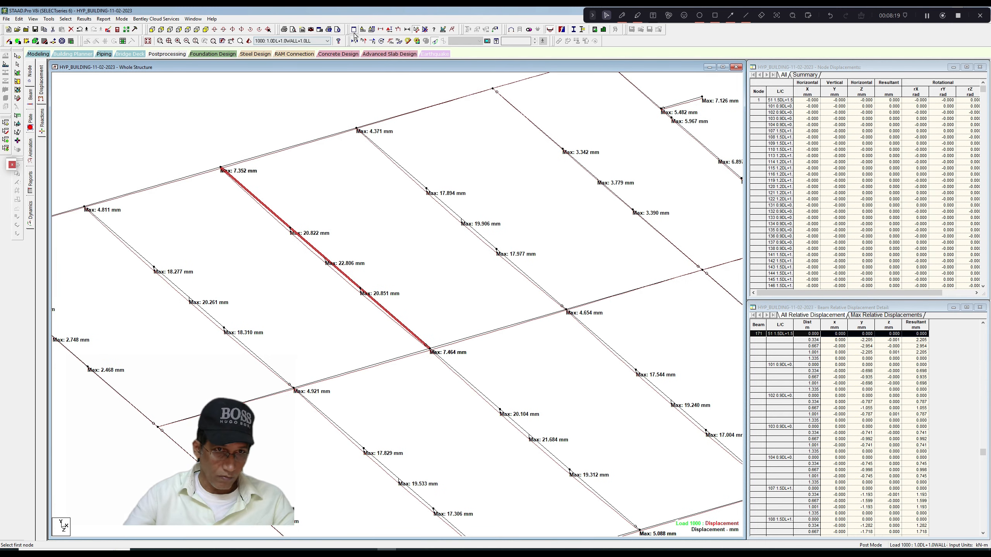
pyautogui.moveTo(277, 161); pyautogui.dragTo(332, 186, button='middle')
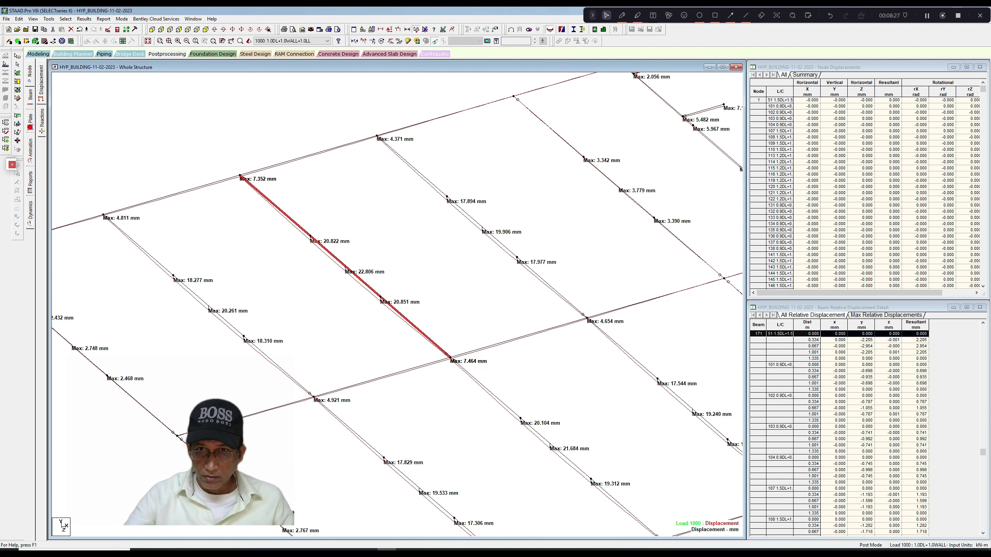
# Sketch the joist in orange pen above the model, with downward end arrows marked 7.35 and 7.46.
pyautogui.click(622, 15)
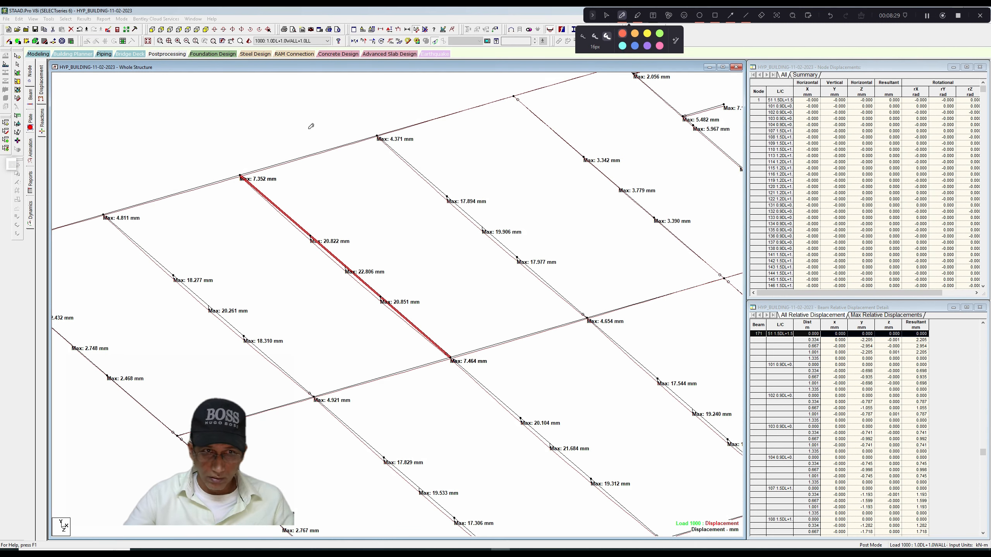
pyautogui.moveTo(140, 112)
pyautogui.mouseDown()
pyautogui.moveTo(383, 104)
pyautogui.moveTo(142, 119)
pyautogui.moveTo(366, 126)
pyautogui.moveTo(379, 96)
pyautogui.mouseUp()
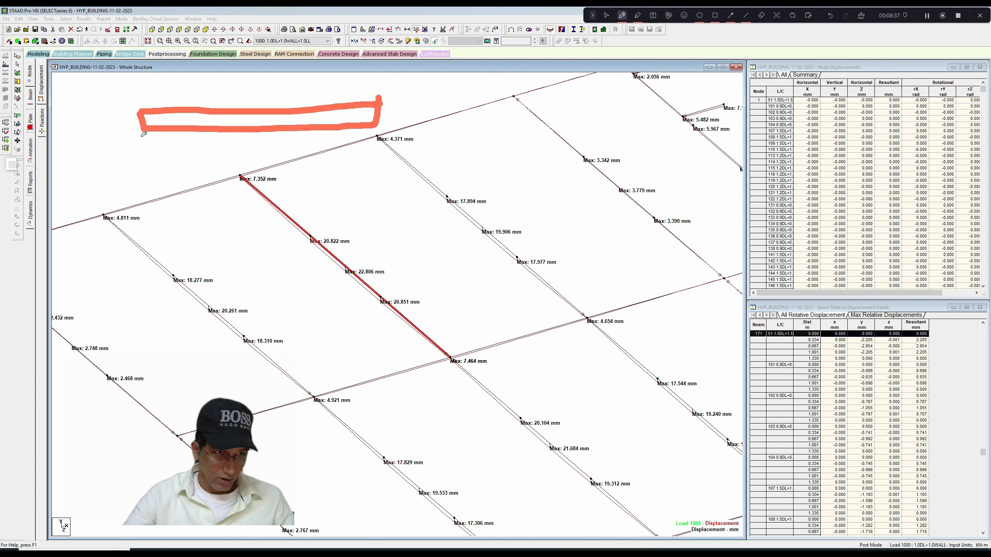
pyautogui.moveTo(144, 137); pyautogui.dragTo(148, 162)
pyautogui.moveTo(87, 155)
pyautogui.mouseDown()
pyautogui.moveTo(106, 153)
pyautogui.moveTo(111, 168)
pyautogui.moveTo(115, 132)
pyautogui.moveTo(123, 146)
pyautogui.mouseUp()
pyautogui.click(112, 146)
pyautogui.moveTo(130, 124)
pyautogui.mouseDown()
pyautogui.moveTo(137, 137)
pyautogui.moveTo(132, 112)
pyautogui.moveTo(162, 105)
pyautogui.mouseUp()
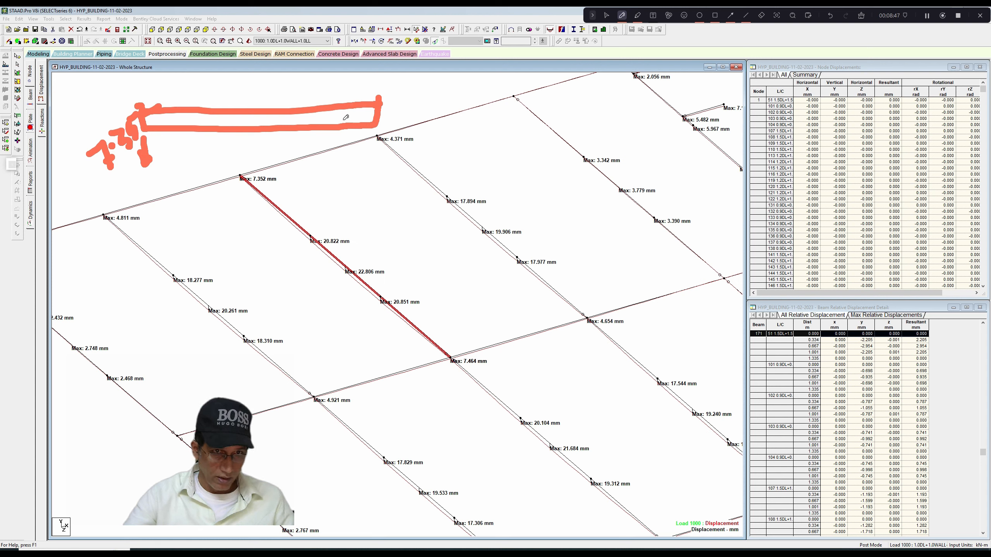
pyautogui.moveTo(370, 124); pyautogui.dragTo(372, 155)
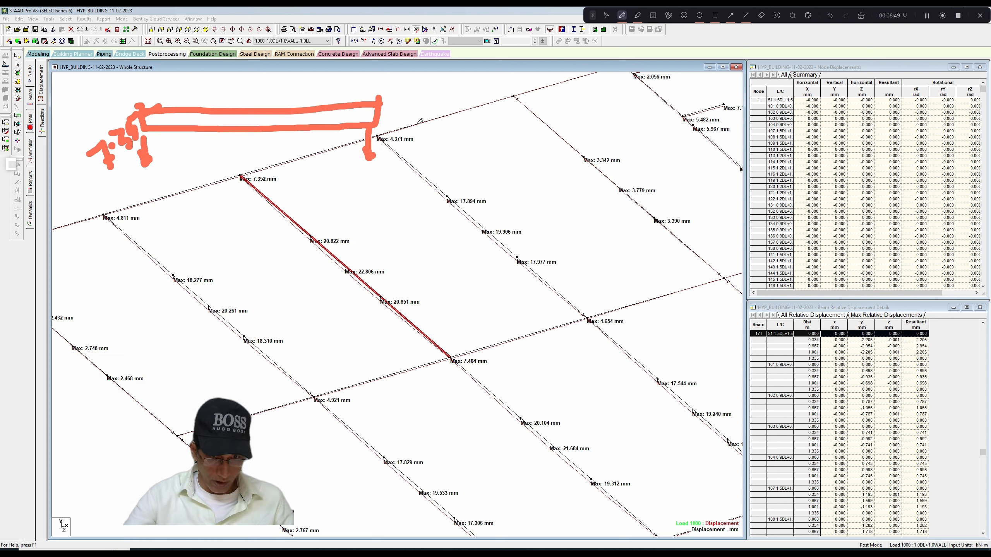
pyautogui.moveTo(387, 115)
pyautogui.mouseDown()
pyautogui.moveTo(403, 115)
pyautogui.moveTo(406, 131)
pyautogui.mouseUp()
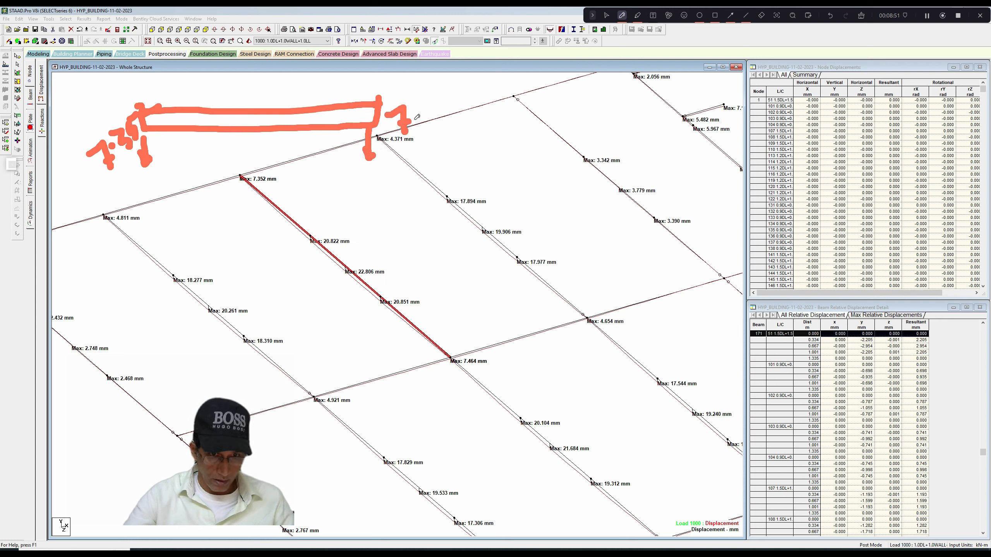
pyautogui.moveTo(421, 115)
pyautogui.mouseDown()
pyautogui.moveTo(429, 124)
pyautogui.moveTo(437, 111)
pyautogui.moveTo(457, 119)
pyautogui.moveTo(459, 105)
pyautogui.moveTo(462, 113)
pyautogui.mouseUp()
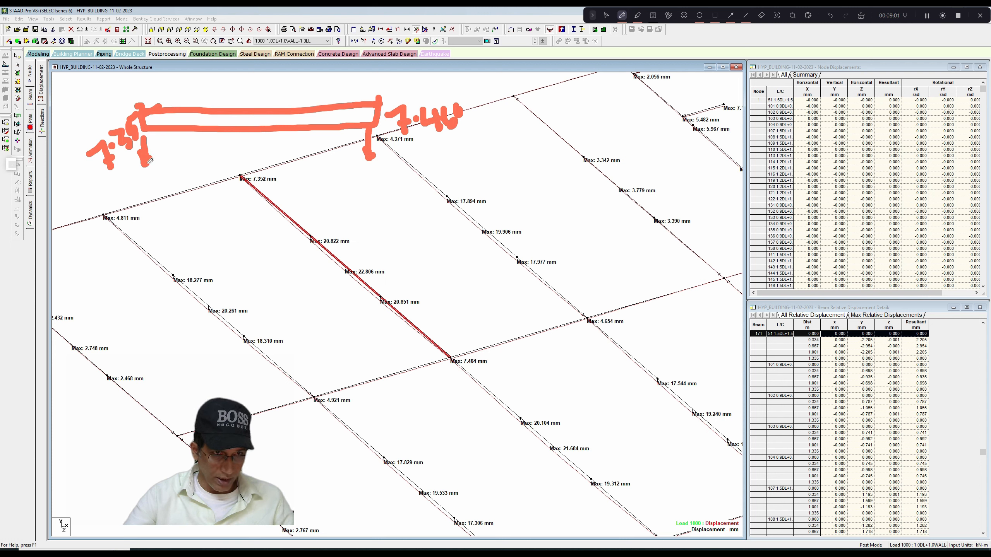
# Draw the joist's displaced line with a 22.806 midspan arrow, and trace its sag curve with tick marks in green highlighter.
pyautogui.moveTo(150, 160)
pyautogui.mouseDown()
pyautogui.moveTo(303, 174)
pyautogui.moveTo(369, 174)
pyautogui.moveTo(374, 159)
pyautogui.mouseUp()
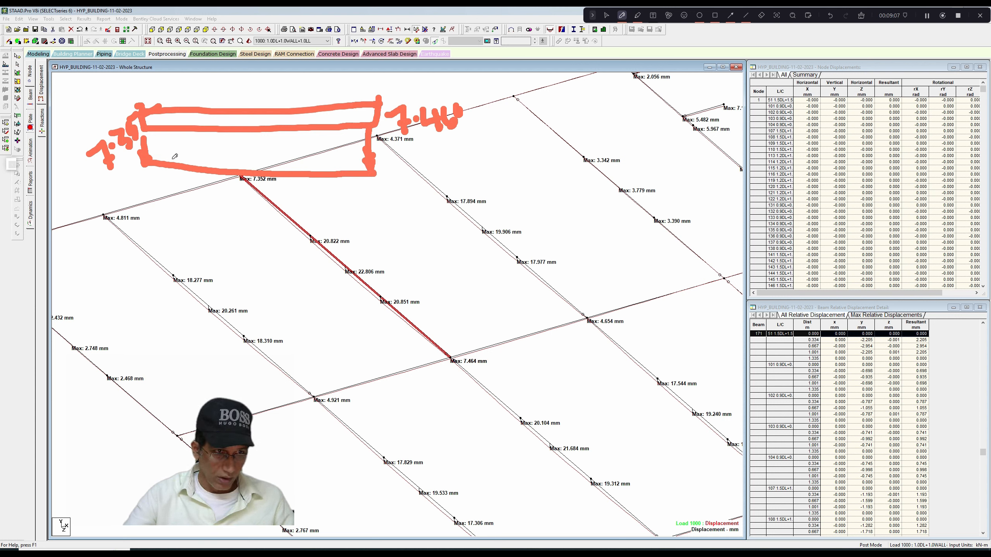
pyautogui.moveTo(258, 112)
pyautogui.mouseDown()
pyautogui.moveTo(268, 238)
pyautogui.moveTo(261, 232)
pyautogui.moveTo(292, 241)
pyautogui.moveTo(298, 217)
pyautogui.moveTo(310, 228)
pyautogui.moveTo(324, 203)
pyautogui.moveTo(332, 213)
pyautogui.moveTo(345, 197)
pyautogui.moveTo(356, 201)
pyautogui.mouseUp()
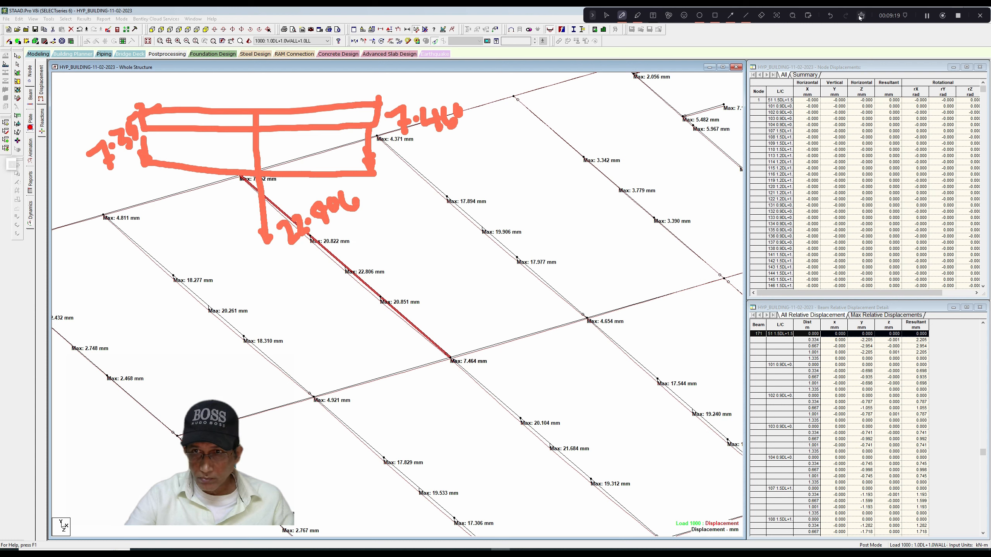
pyautogui.click(638, 15)
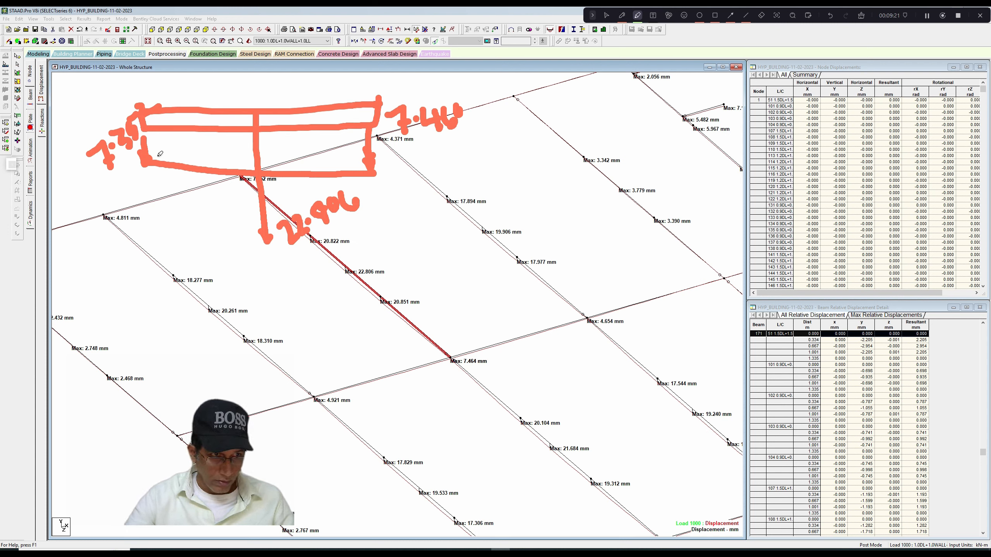
pyautogui.moveTo(150, 163)
pyautogui.mouseDown()
pyautogui.moveTo(214, 211)
pyautogui.moveTo(255, 226)
pyautogui.moveTo(338, 195)
pyautogui.moveTo(369, 171)
pyautogui.mouseUp()
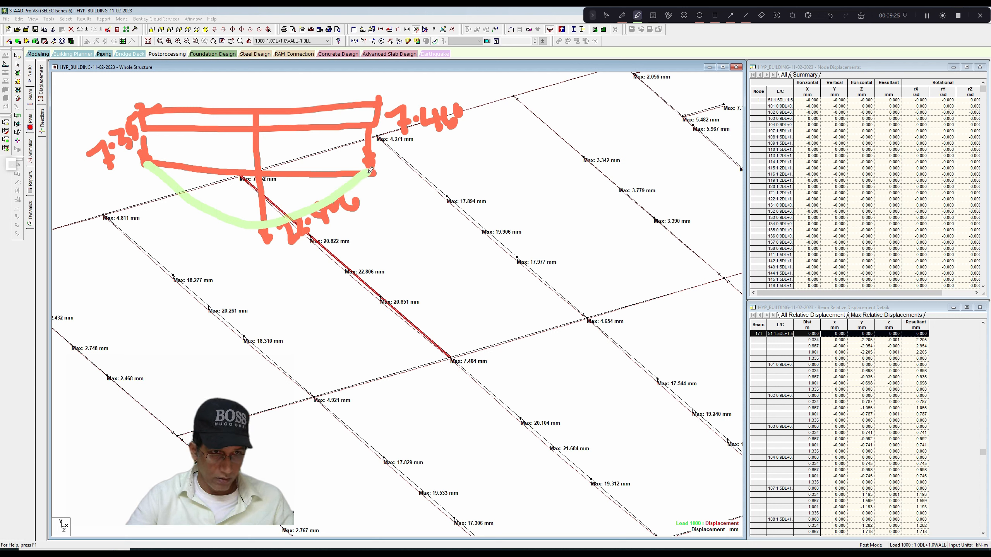
pyautogui.moveTo(269, 164); pyautogui.dragTo(242, 187)
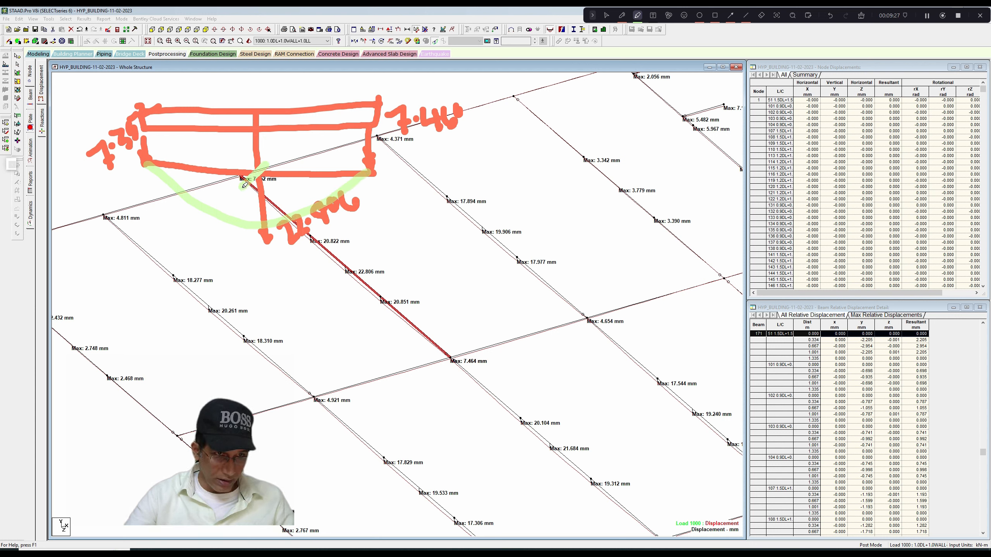
pyautogui.moveTo(268, 218); pyautogui.dragTo(242, 240)
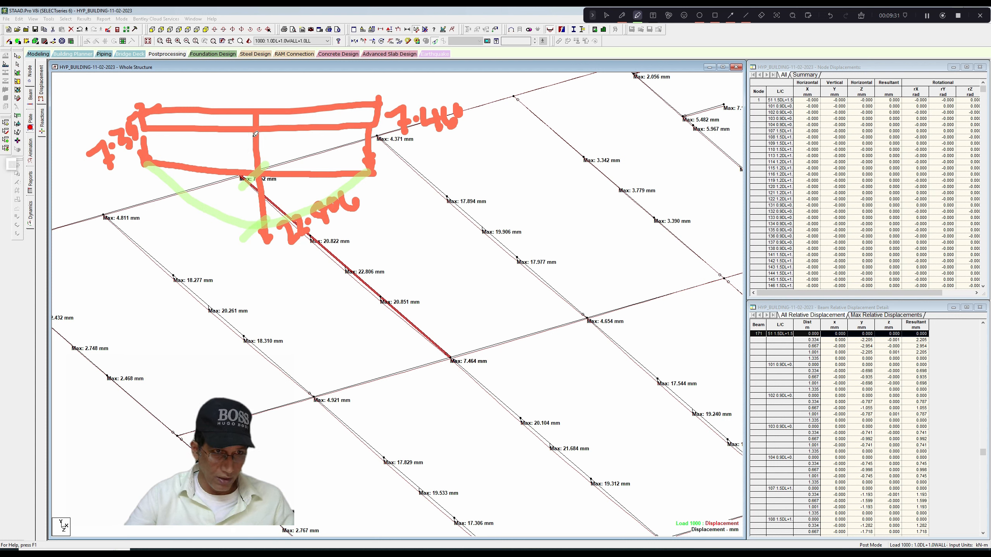
# Write the average of the two end displacements beside the sketch, with the result 7.406.
pyautogui.moveTo(259, 122)
pyautogui.mouseDown()
pyautogui.moveTo(240, 137)
pyautogui.moveTo(274, 145)
pyautogui.moveTo(286, 122)
pyautogui.moveTo(299, 138)
pyautogui.moveTo(322, 104)
pyautogui.moveTo(327, 125)
pyautogui.moveTo(330, 88)
pyautogui.moveTo(437, 80)
pyautogui.moveTo(421, 78)
pyautogui.mouseUp()
pyautogui.moveTo(288, 154); pyautogui.dragTo(425, 91)
pyautogui.moveTo(335, 138); pyautogui.dragTo(365, 149)
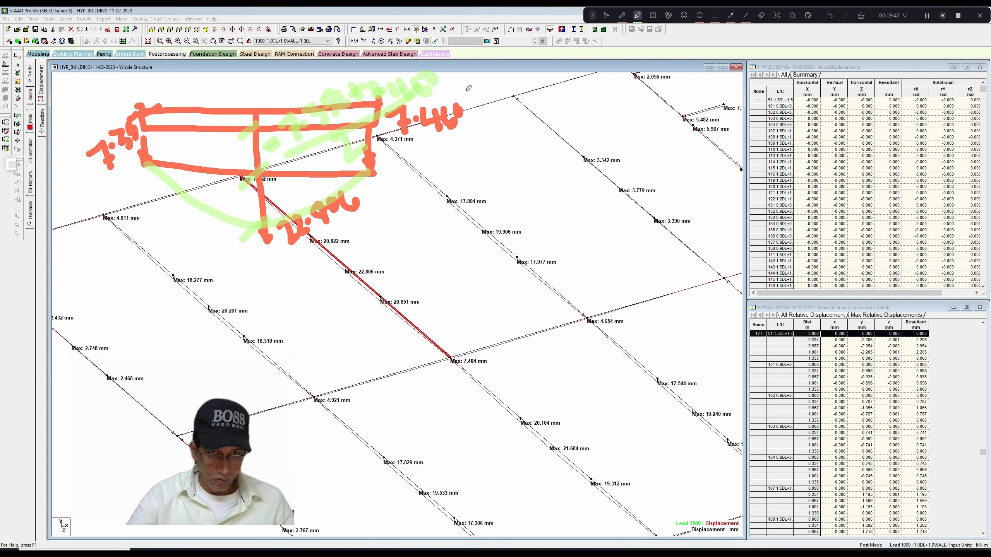
pyautogui.moveTo(465, 91)
pyautogui.mouseDown()
pyautogui.moveTo(483, 82)
pyautogui.moveTo(488, 92)
pyautogui.mouseUp()
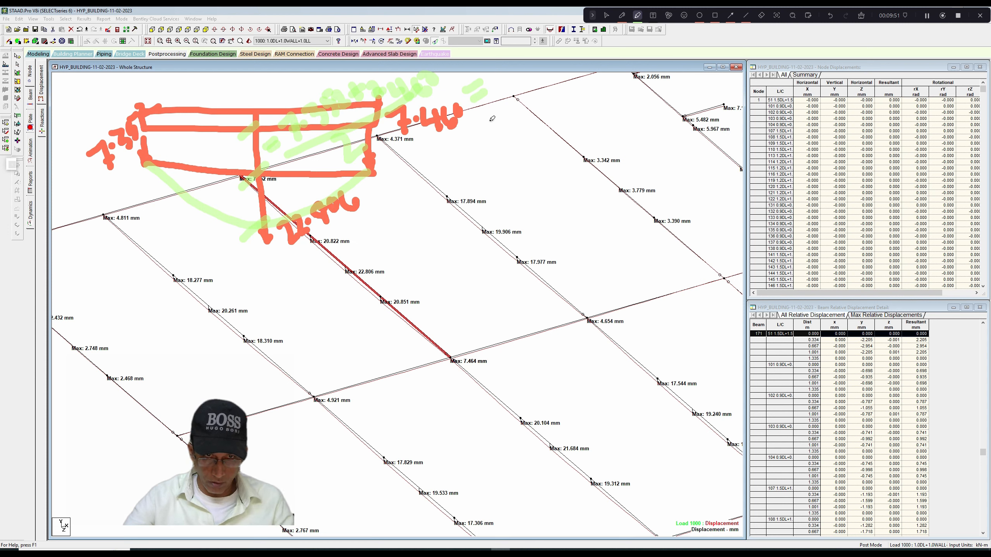
pyautogui.moveTo(487, 124)
pyautogui.mouseDown()
pyautogui.moveTo(507, 113)
pyautogui.moveTo(506, 143)
pyautogui.moveTo(530, 126)
pyautogui.moveTo(560, 134)
pyautogui.moveTo(573, 105)
pyautogui.moveTo(598, 114)
pyautogui.mouseUp()
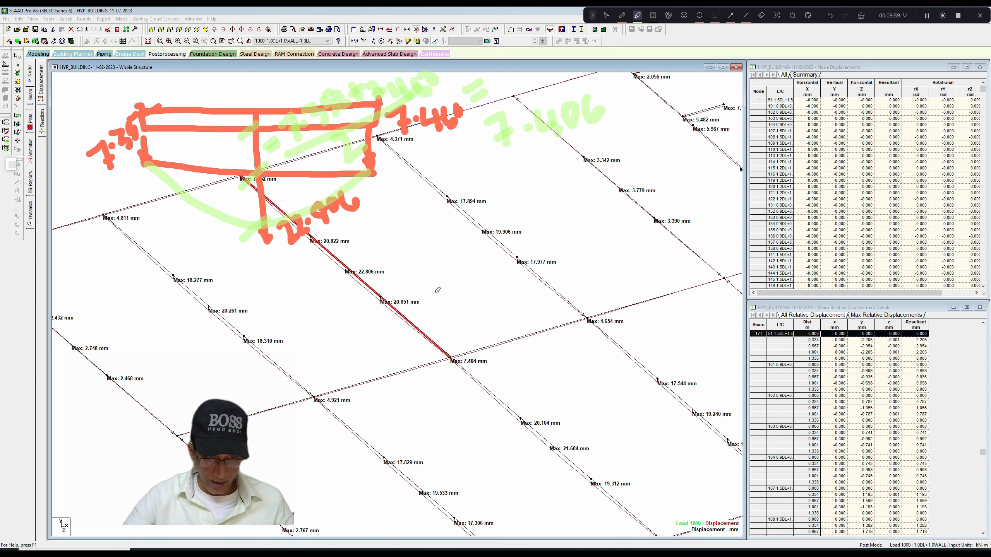
# Write the joist's net deflection calculation 22.806 - 7.406 = 15.4 in highlighter below the average.
pyautogui.moveTo(433, 288)
pyautogui.mouseDown()
pyautogui.moveTo(448, 309)
pyautogui.moveTo(471, 303)
pyautogui.moveTo(477, 277)
pyautogui.moveTo(491, 289)
pyautogui.mouseUp()
pyautogui.click(488, 284)
pyautogui.moveTo(511, 256)
pyautogui.mouseDown()
pyautogui.moveTo(520, 276)
pyautogui.moveTo(515, 258)
pyautogui.moveTo(557, 232)
pyautogui.moveTo(568, 250)
pyautogui.moveTo(595, 225)
pyautogui.moveTo(628, 227)
pyautogui.mouseUp()
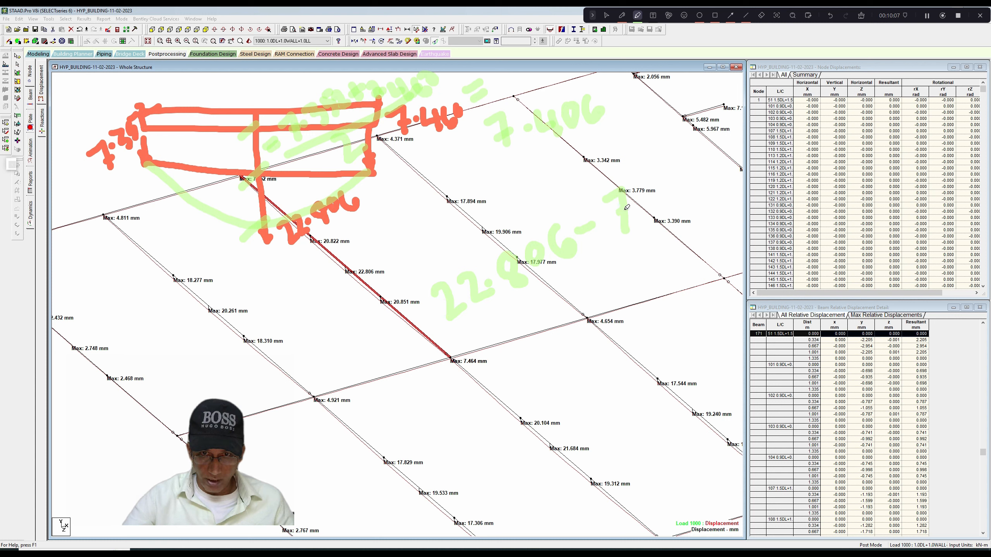
pyautogui.moveTo(651, 178)
pyautogui.mouseDown()
pyautogui.moveTo(651, 193)
pyautogui.moveTo(664, 189)
pyautogui.moveTo(667, 202)
pyautogui.moveTo(643, 207)
pyautogui.mouseUp()
pyautogui.moveTo(680, 171)
pyautogui.mouseDown()
pyautogui.moveTo(694, 171)
pyautogui.moveTo(698, 188)
pyautogui.mouseUp()
pyautogui.moveTo(567, 289)
pyautogui.mouseDown()
pyautogui.moveTo(607, 269)
pyautogui.moveTo(648, 279)
pyautogui.moveTo(646, 238)
pyautogui.moveTo(693, 260)
pyautogui.mouseUp()
pyautogui.click(661, 253)
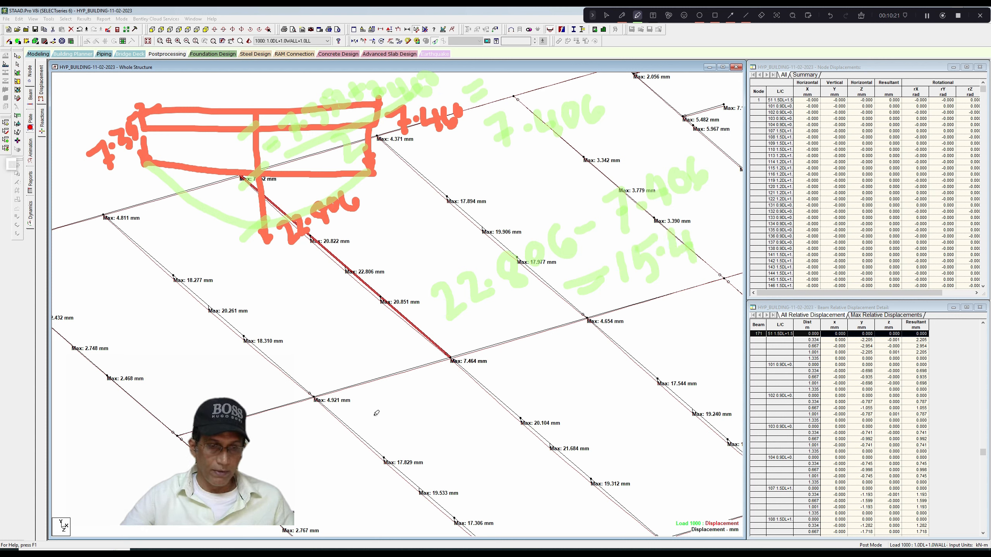
# Write the allowable deflection formula span/240 = 4000/240 in highlighter below the net deflection.
pyautogui.moveTo(377, 415)
pyautogui.mouseDown()
pyautogui.moveTo(404, 429)
pyautogui.moveTo(383, 441)
pyautogui.moveTo(420, 445)
pyautogui.mouseUp()
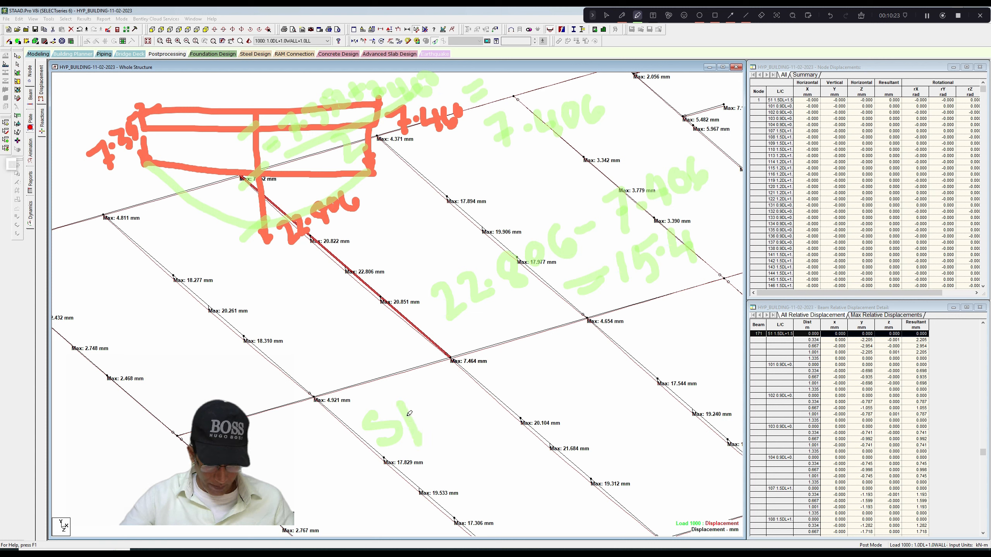
pyautogui.moveTo(406, 408); pyautogui.dragTo(470, 412)
pyautogui.moveTo(398, 452); pyautogui.dragTo(489, 401)
pyautogui.moveTo(433, 454)
pyautogui.mouseDown()
pyautogui.moveTo(466, 448)
pyautogui.moveTo(470, 473)
pyautogui.mouseUp()
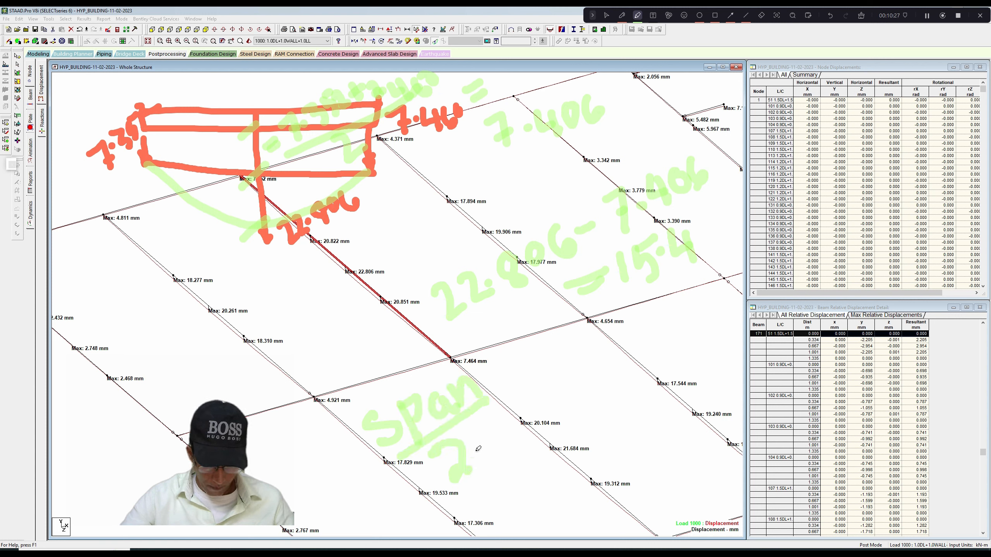
pyautogui.moveTo(481, 431); pyautogui.dragTo(507, 456)
pyautogui.moveTo(523, 418)
pyautogui.mouseDown()
pyautogui.moveTo(507, 437)
pyautogui.moveTo(533, 371)
pyautogui.mouseUp()
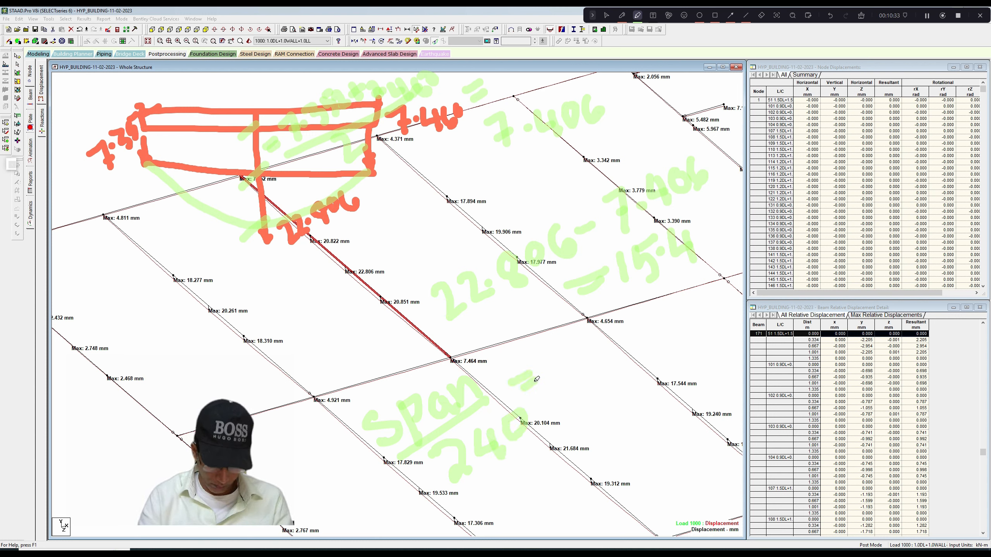
pyautogui.moveTo(541, 339)
pyautogui.mouseDown()
pyautogui.moveTo(538, 349)
pyautogui.moveTo(566, 368)
pyautogui.mouseUp()
pyautogui.moveTo(590, 329)
pyautogui.mouseDown()
pyautogui.moveTo(618, 348)
pyautogui.moveTo(636, 324)
pyautogui.moveTo(630, 333)
pyautogui.mouseUp()
pyautogui.moveTo(591, 381); pyautogui.dragTo(673, 328)
pyautogui.moveTo(625, 380)
pyautogui.mouseDown()
pyautogui.moveTo(646, 377)
pyautogui.moveTo(660, 400)
pyautogui.mouseUp()
pyautogui.moveTo(669, 358); pyautogui.dragTo(664, 380)
pyautogui.moveTo(663, 381)
pyautogui.mouseDown()
pyautogui.moveTo(681, 375)
pyautogui.moveTo(673, 382)
pyautogui.mouseUp()
pyautogui.moveTo(688, 342); pyautogui.dragTo(690, 345)
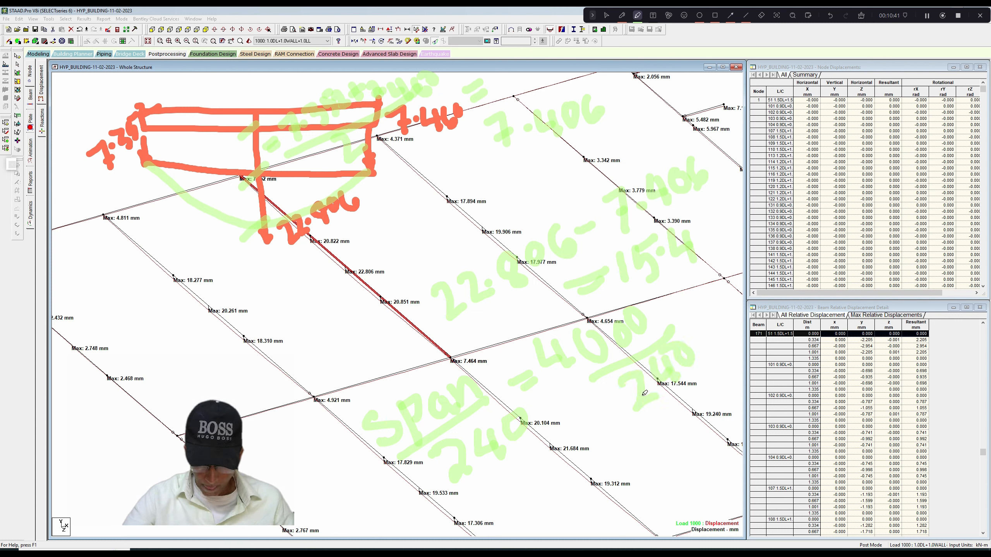
# Write the allowable deflection result 16.67 mm and add the unit mm to the 15.4 net deflection.
pyautogui.moveTo(556, 491); pyautogui.dragTo(593, 484)
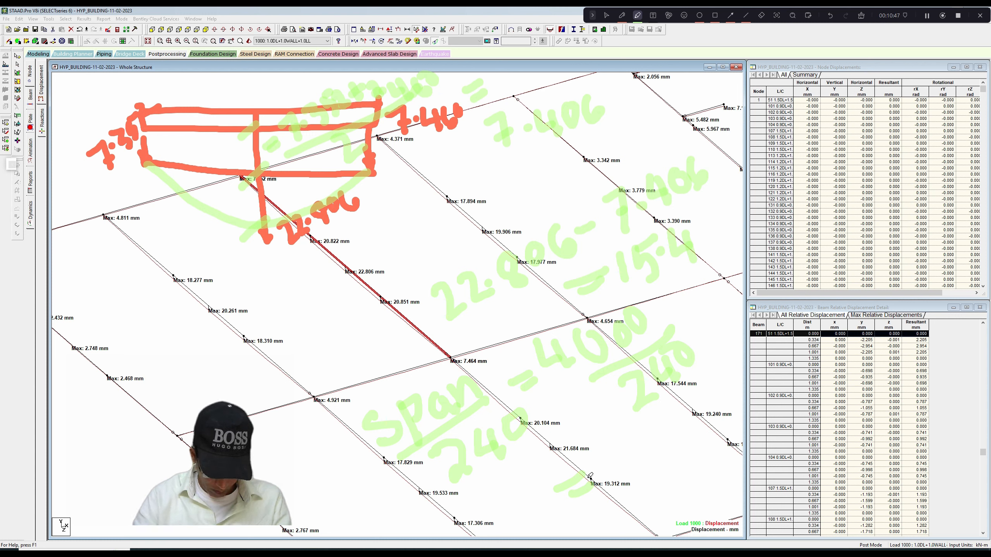
pyautogui.moveTo(597, 463); pyautogui.dragTo(587, 486)
pyautogui.moveTo(613, 440); pyautogui.dragTo(610, 474)
pyautogui.moveTo(628, 443)
pyautogui.mouseDown()
pyautogui.moveTo(626, 465)
pyautogui.moveTo(634, 449)
pyautogui.moveTo(655, 455)
pyautogui.moveTo(677, 429)
pyautogui.moveTo(687, 445)
pyautogui.moveTo(697, 428)
pyautogui.moveTo(705, 441)
pyautogui.moveTo(718, 425)
pyautogui.mouseUp()
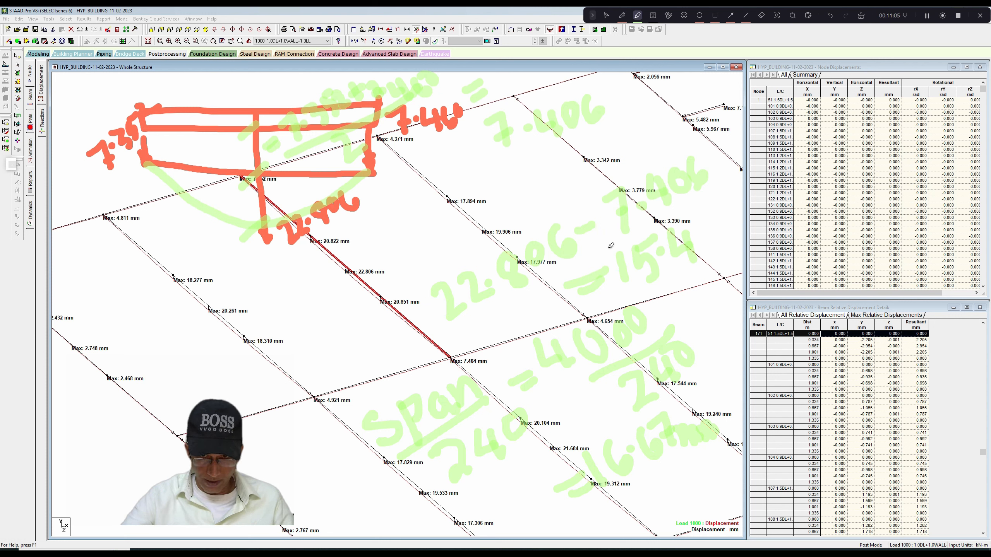
pyautogui.moveTo(709, 234)
pyautogui.mouseDown()
pyautogui.moveTo(723, 239)
pyautogui.moveTo(753, 213)
pyautogui.moveTo(775, 219)
pyautogui.mouseUp()
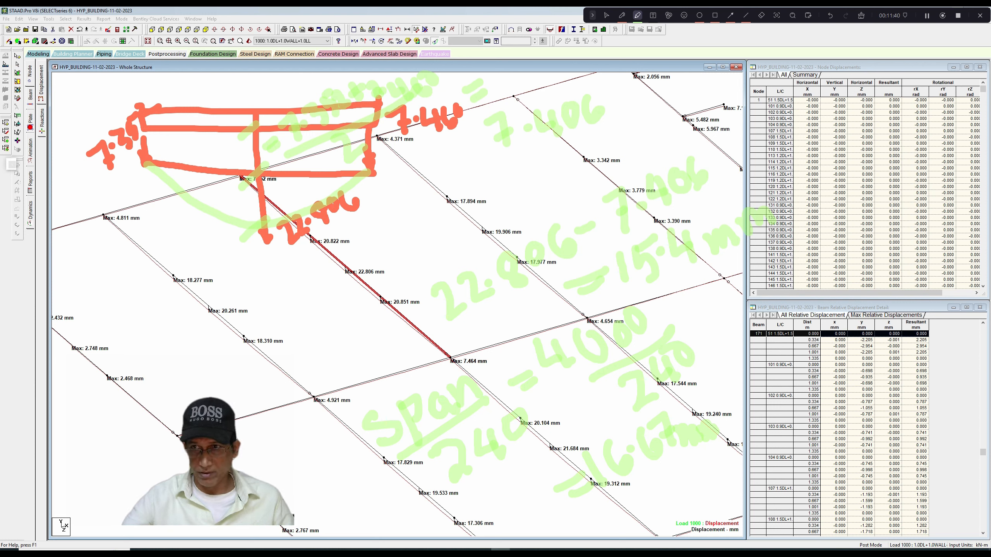
# Clear the markup, return to Modeling mode and open the joists' tapered section, reference 9, for editing.
pyautogui.click(927, 17)
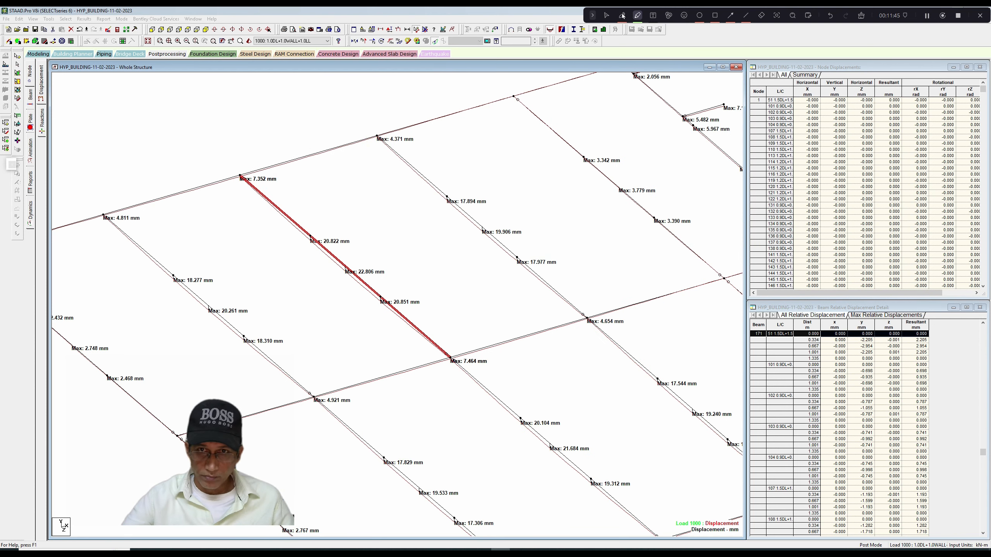
pyautogui.click(607, 15)
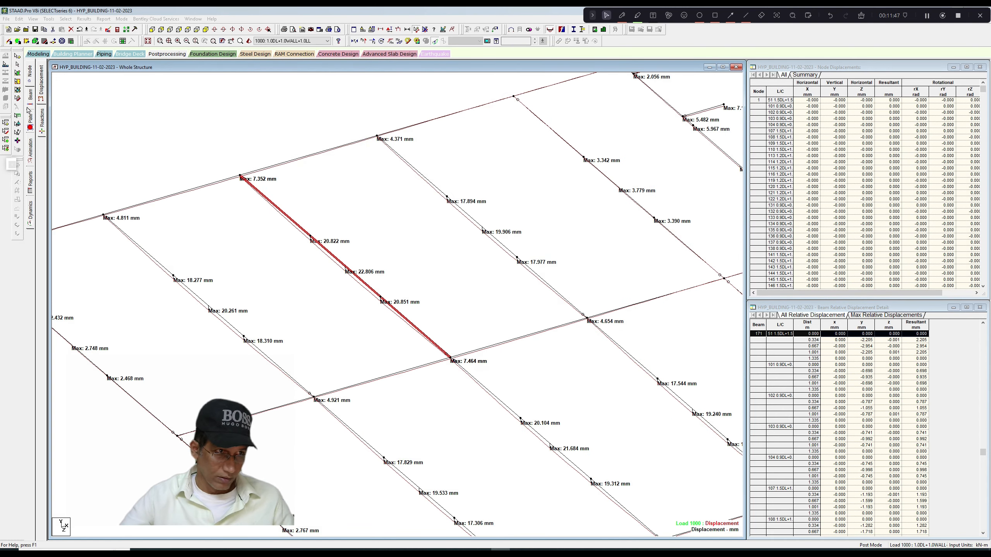
pyautogui.click(38, 54)
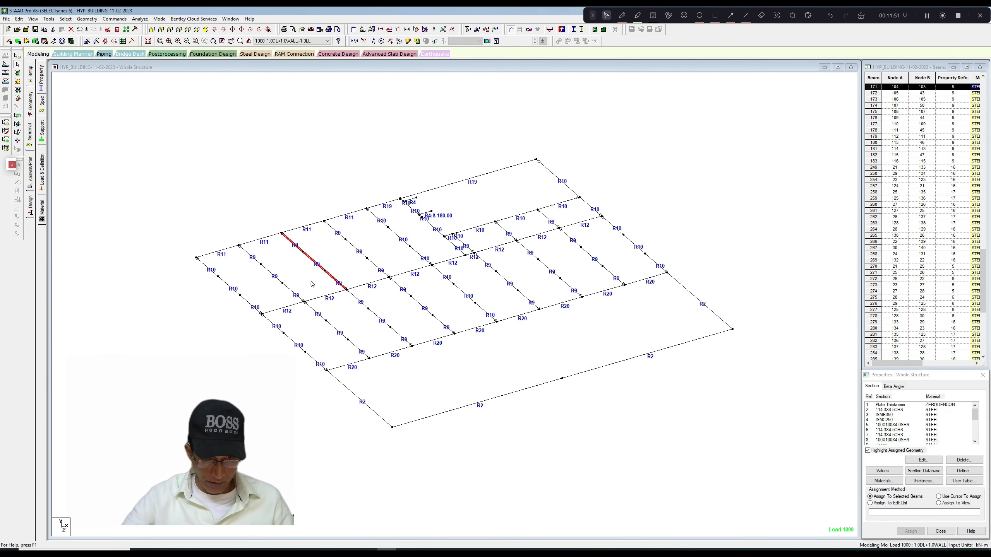
pyautogui.moveTo(974, 415); pyautogui.dragTo(974, 429)
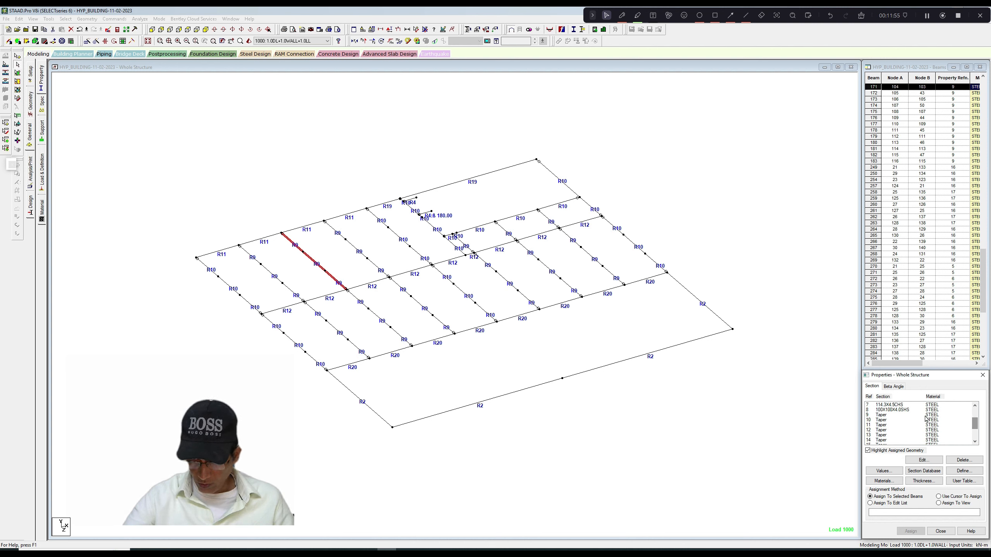
pyautogui.click(886, 415)
pyautogui.click(922, 460)
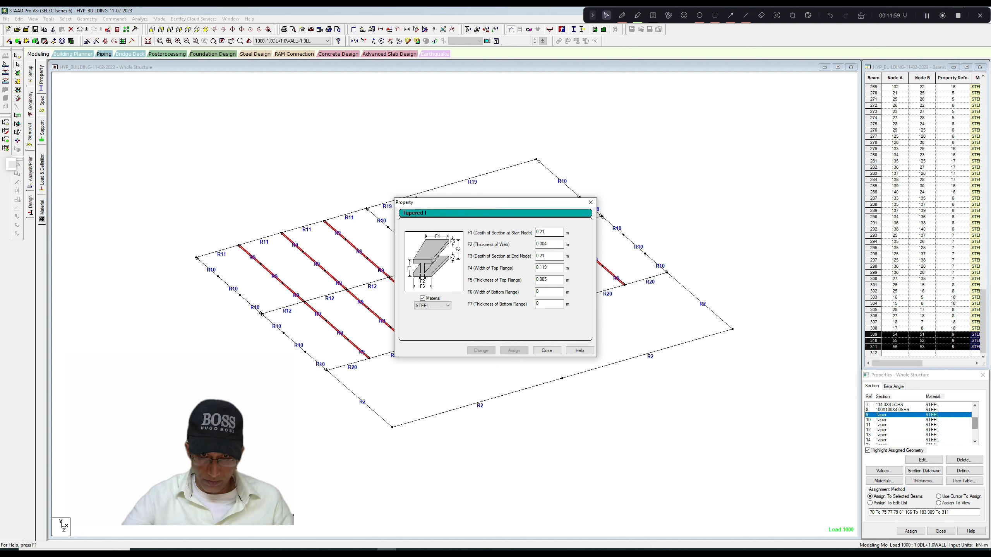
# Set the tapered section's depth at both the start and end nodes to 0.212 m.
pyautogui.click(550, 232)
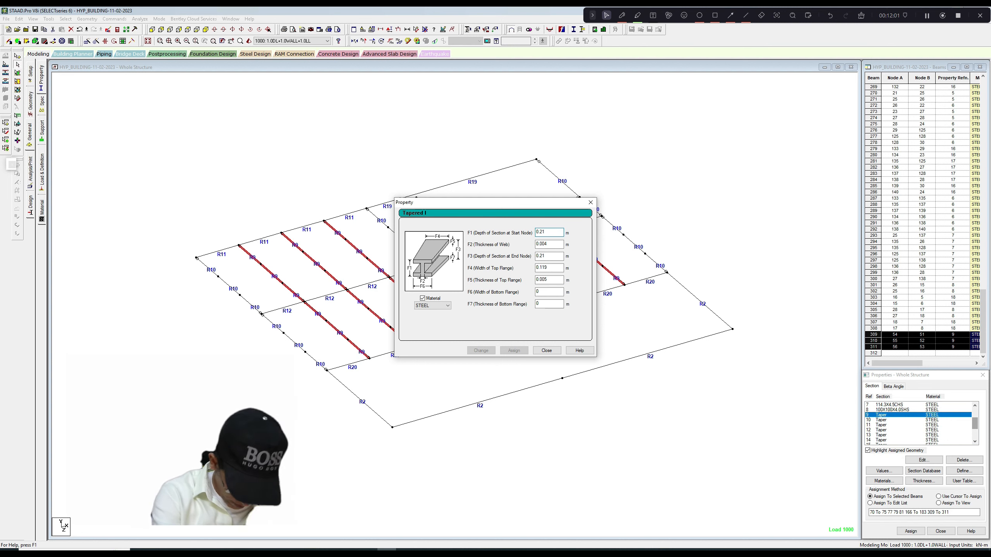
pyautogui.write('2')
pyautogui.click(551, 256)
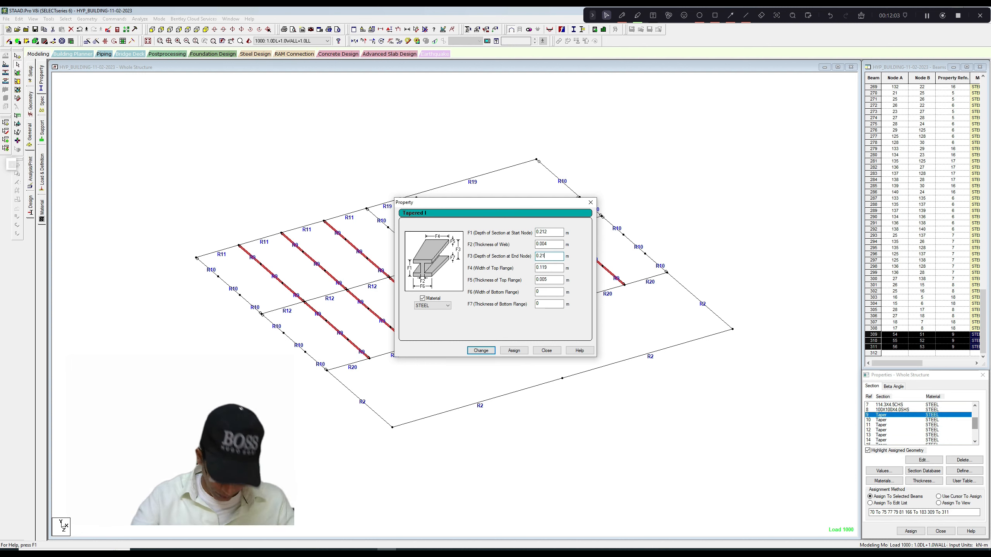
pyautogui.write('2')
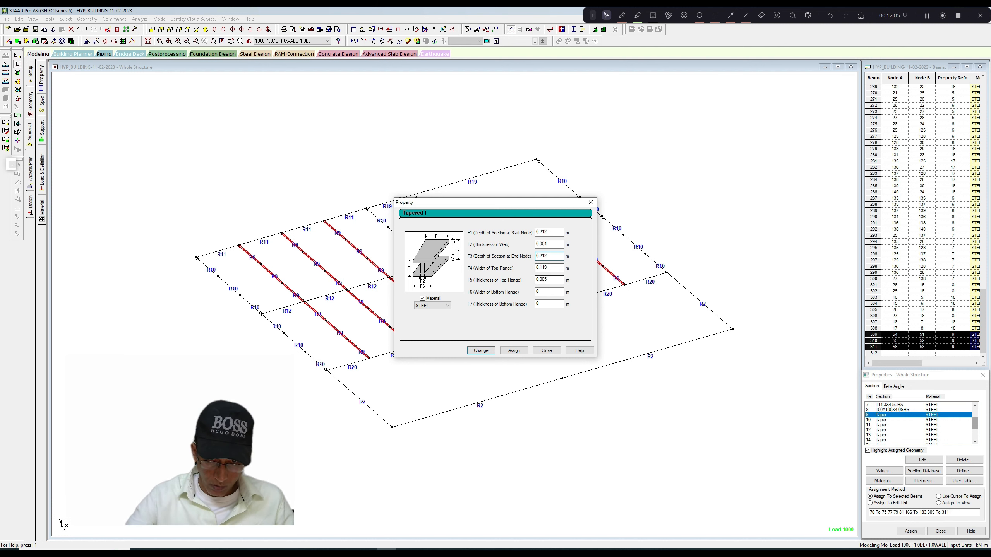
pyautogui.write('30')
# Set the top flange width to 0.130 m and thickness to 0.006 m, then apply the change and delete the old result files.
pyautogui.click(554, 256)
pyautogui.moveTo(548, 280); pyautogui.dragTo(544, 280)
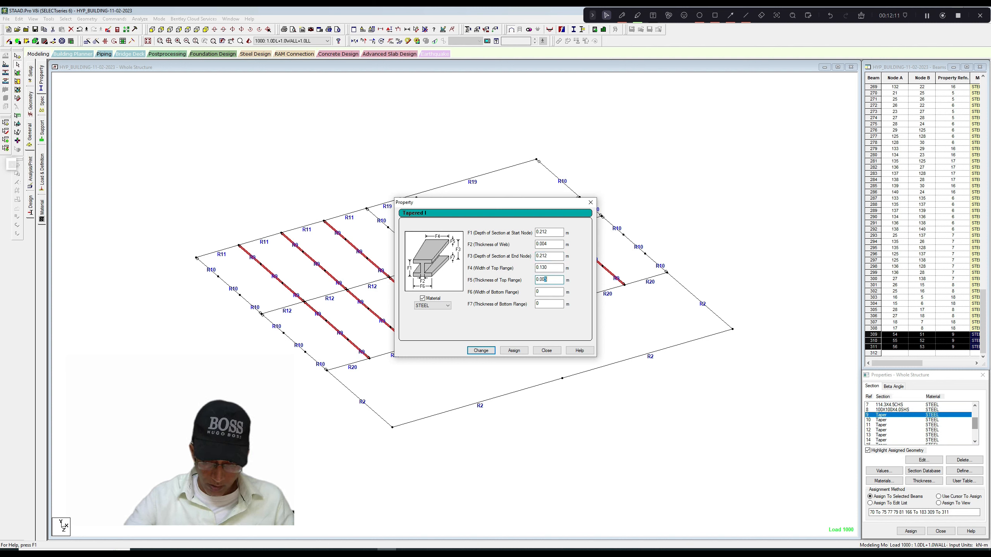
pyautogui.write('6')
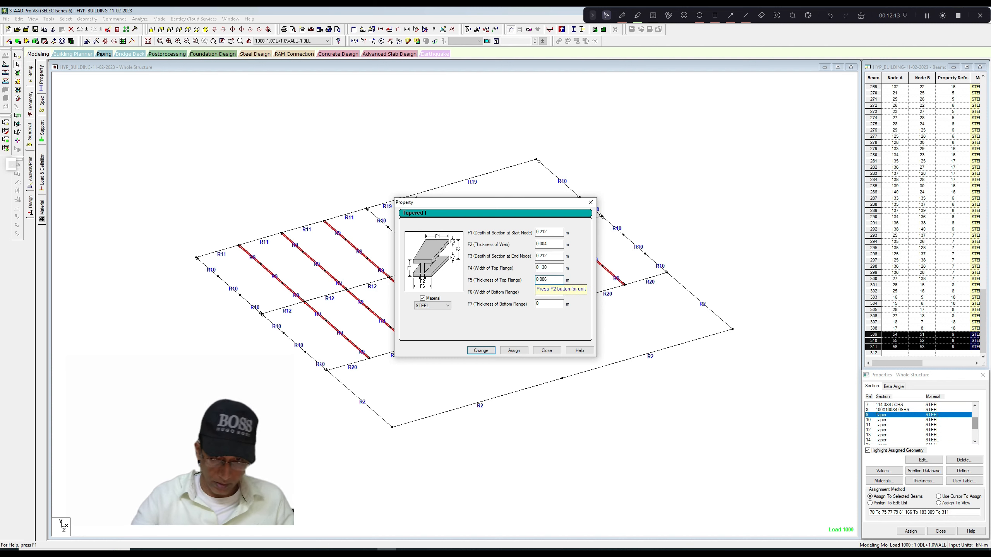
pyautogui.click(482, 350)
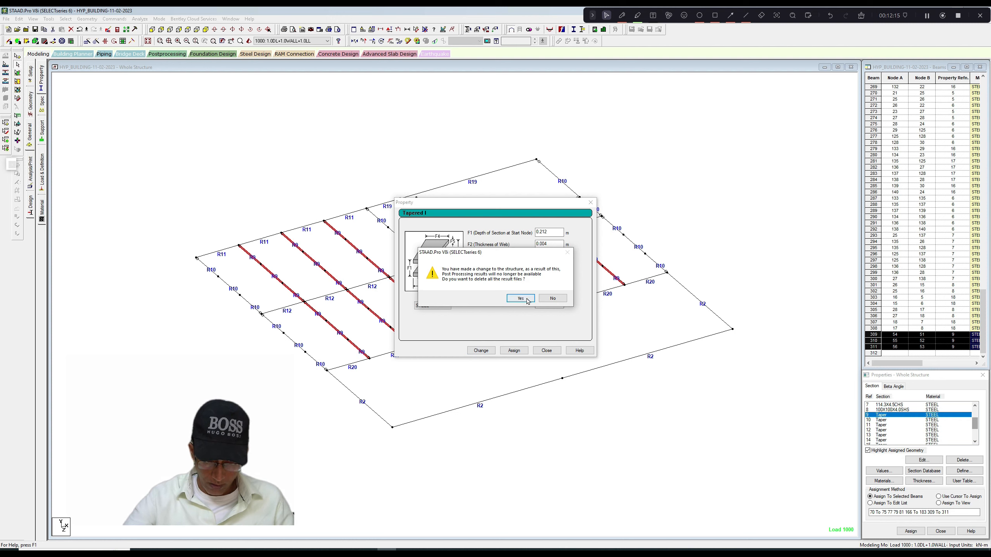
pyautogui.click(521, 304)
pyautogui.click(552, 352)
pyautogui.click(517, 371)
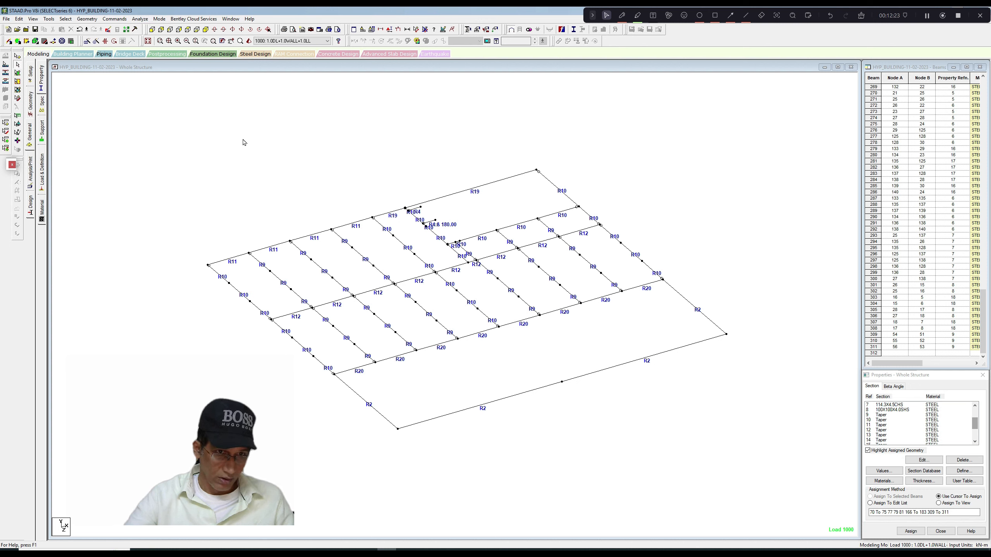
# Run the analysis on the revised model and finish the analysis run.
pyautogui.click(140, 18)
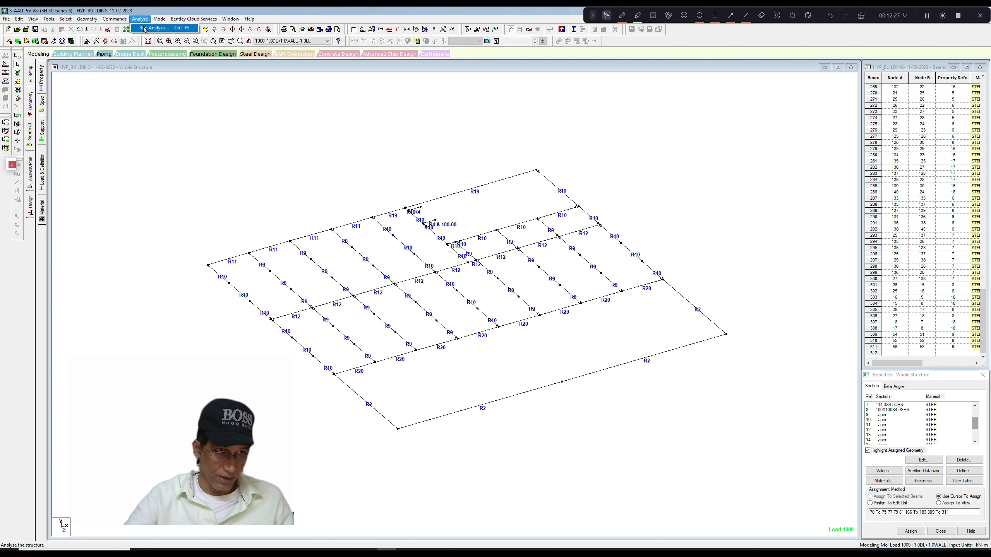
pyautogui.click(144, 29)
pyautogui.click(450, 291)
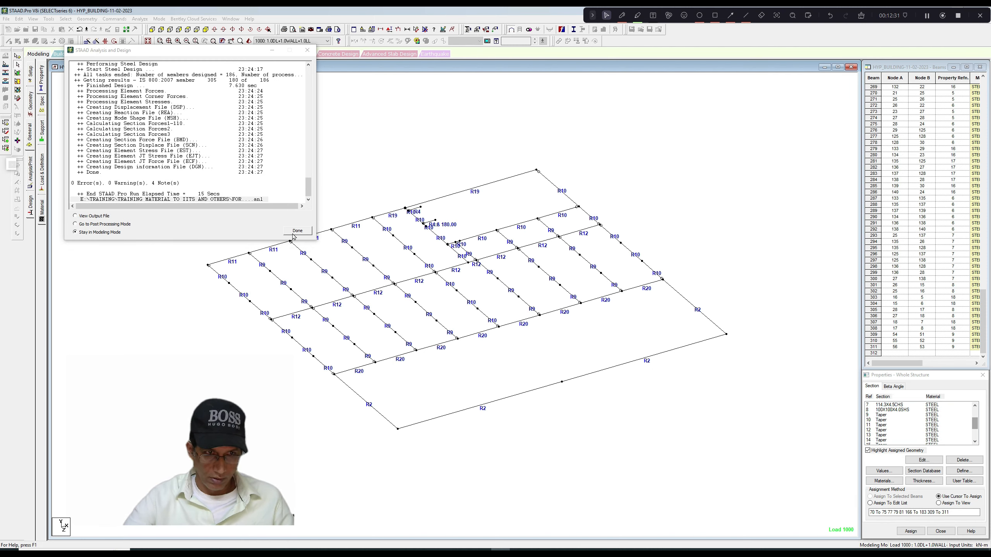
pyautogui.click(295, 232)
# Display the whole structure again and look down on it in plan.
pyautogui.moveTo(332, 212); pyautogui.dragTo(333, 211, button='middle')
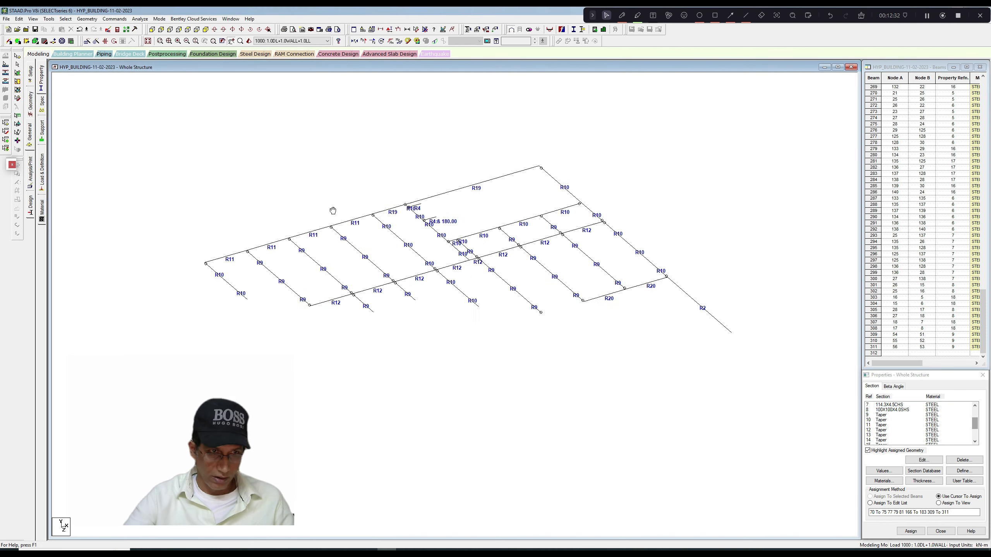
pyautogui.click(33, 18)
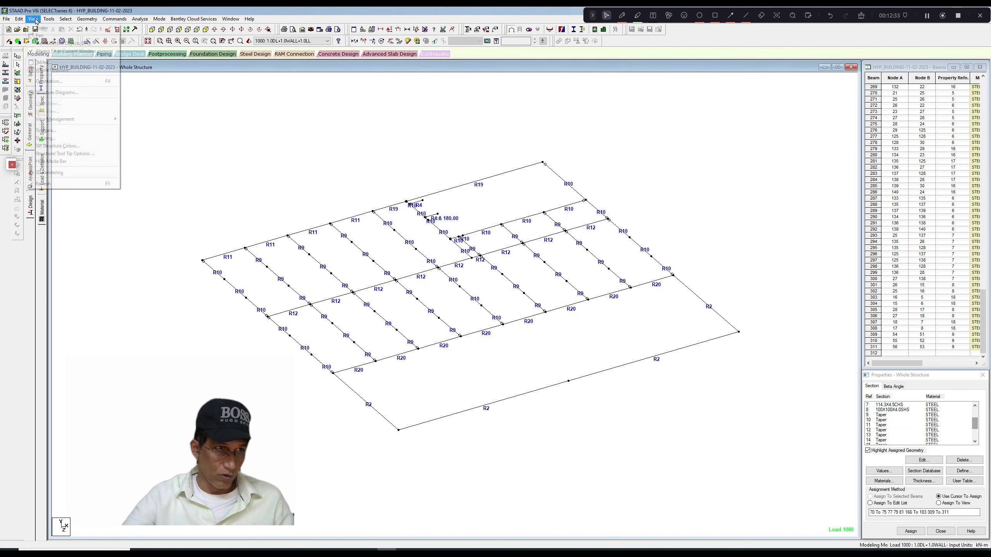
pyautogui.click(56, 71)
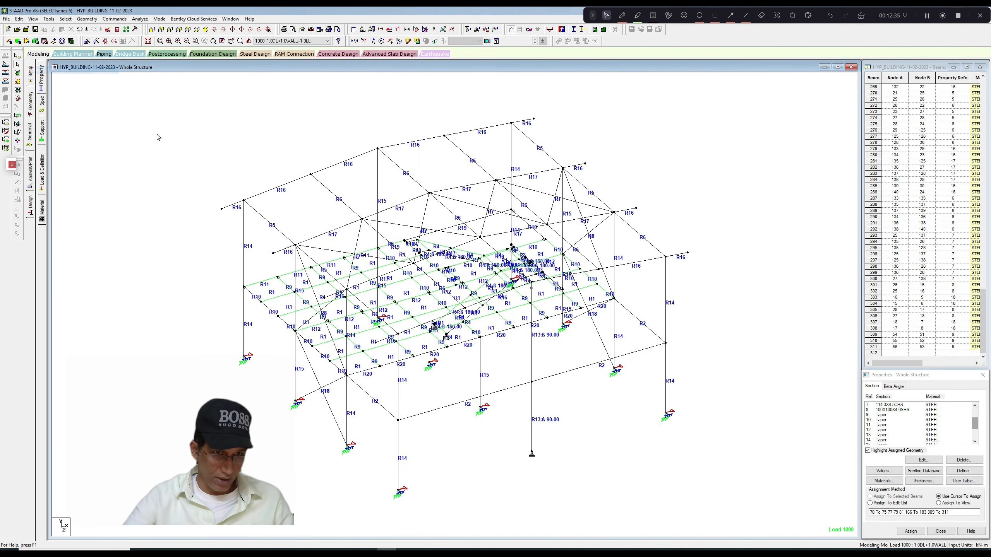
pyautogui.click(189, 30)
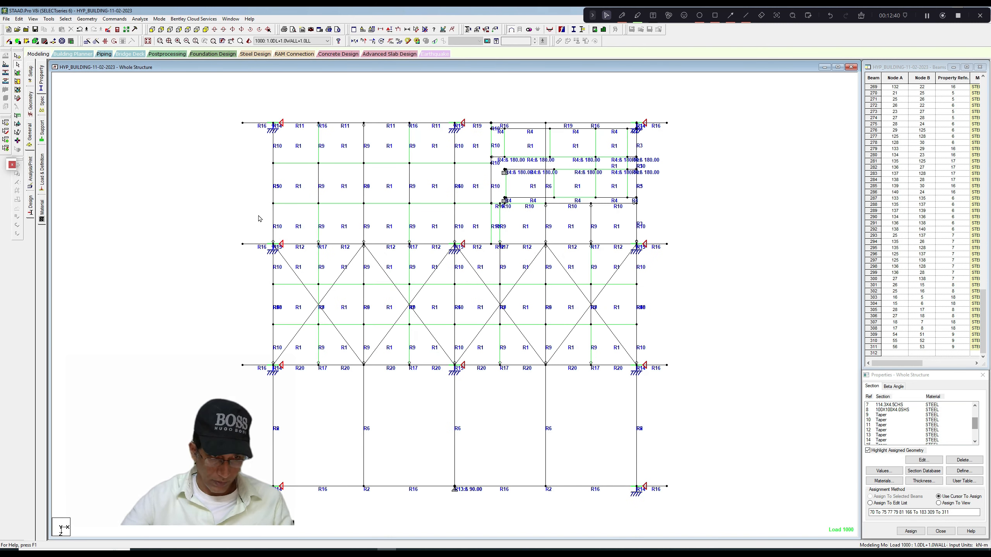
# Select all members along the two middle horizontal frame lines in plan and view only those selected objects.
pyautogui.click(666, 245)
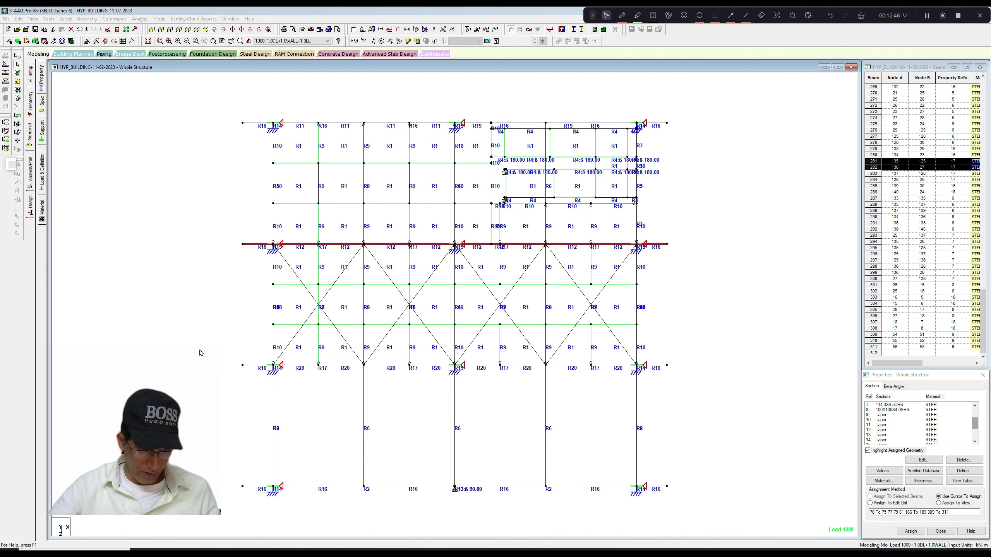
pyautogui.click(432, 428)
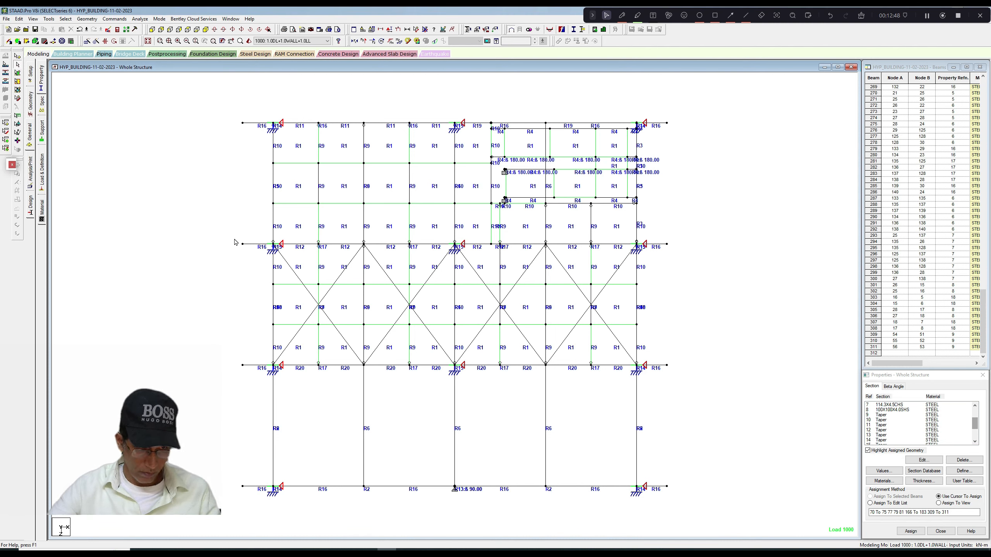
pyautogui.moveTo(234, 239); pyautogui.dragTo(677, 267)
pyautogui.moveTo(230, 354); pyautogui.dragTo(677, 373)
pyautogui.click(33, 19)
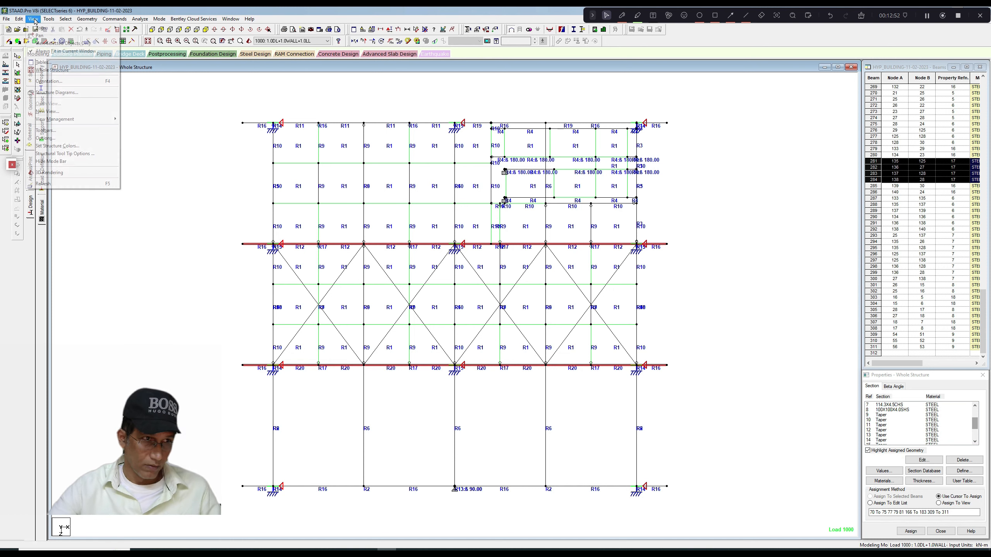
pyautogui.click(36, 44)
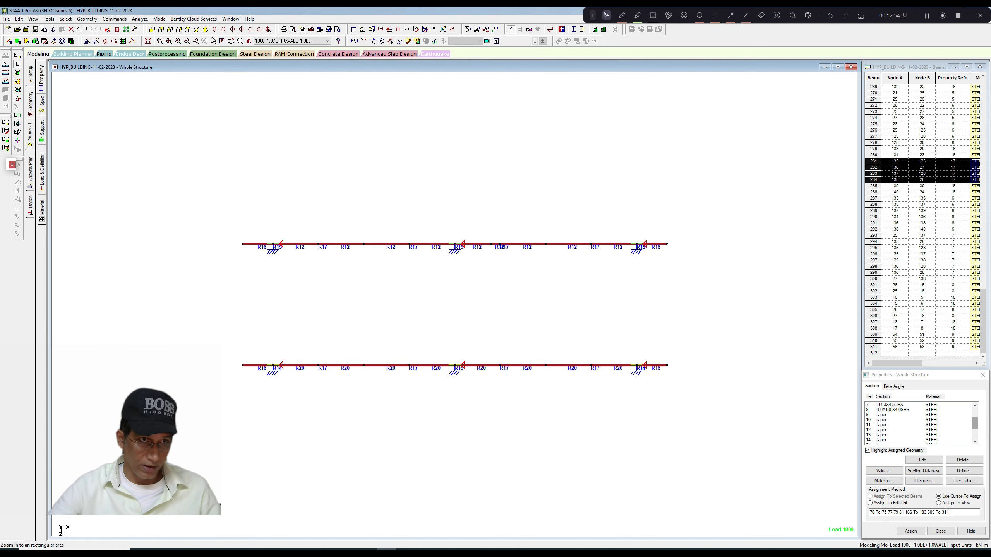
# Show the isolated frames in isometric view with the design results diagram based on actual ratio.
pyautogui.click(189, 30)
pyautogui.click(257, 97)
pyautogui.scroll(3, 291, 152)
pyautogui.moveTo(290, 151); pyautogui.dragTo(278, 144, button='middle')
pyautogui.rightClick(265, 133)
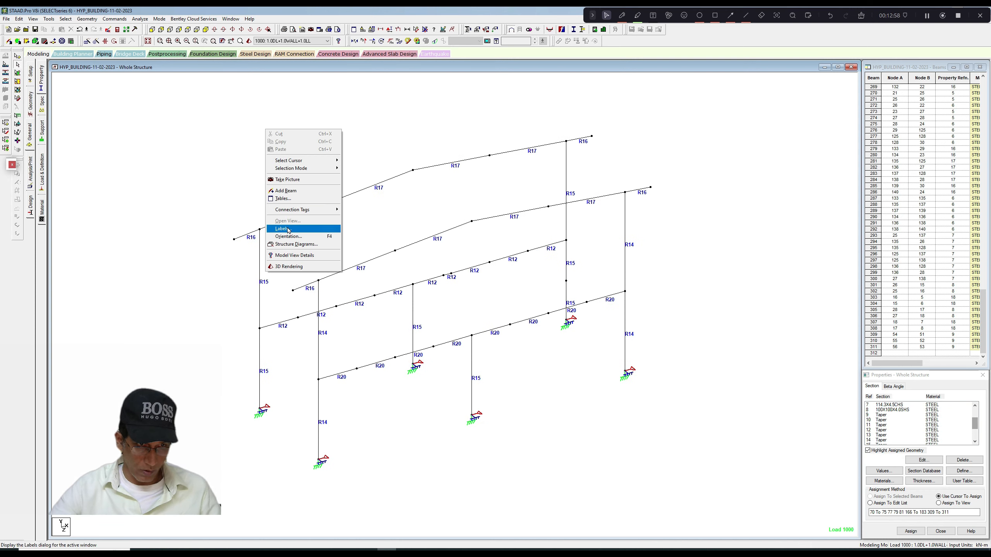
pyautogui.click(290, 229)
pyautogui.click(505, 171)
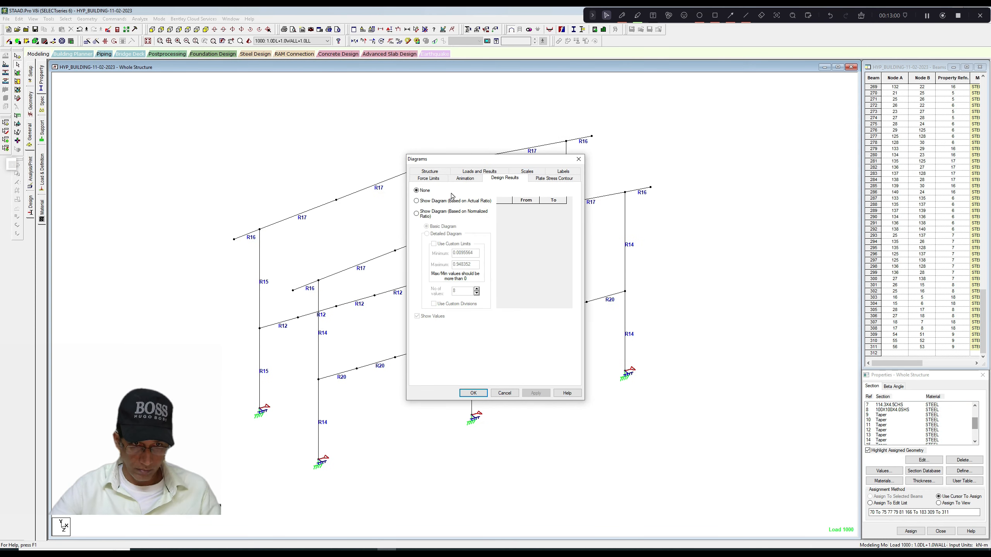
pyautogui.click(427, 201)
pyautogui.click(536, 393)
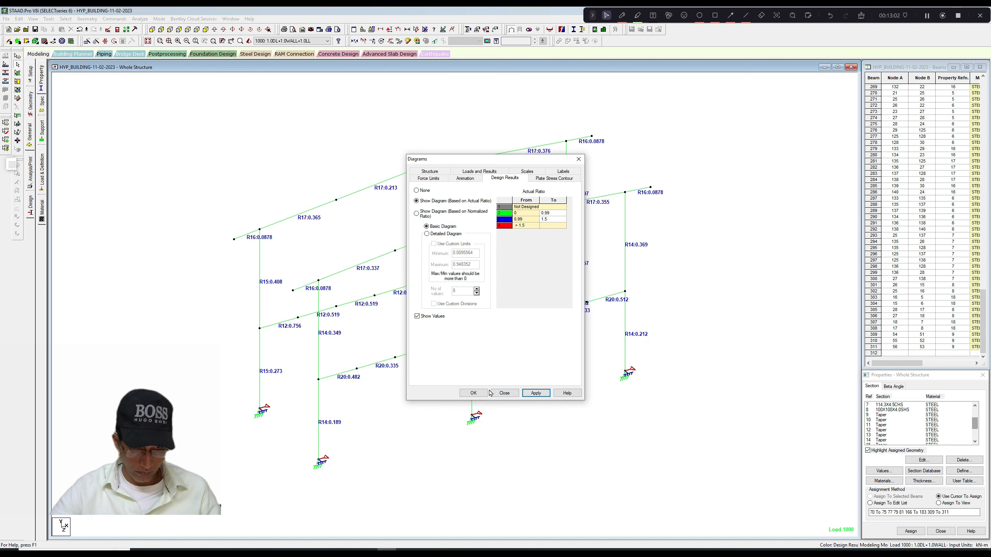
pyautogui.click(473, 393)
# Examine the frames' utilization ratios and the section geometry of the front frame's upper R14 column.
pyautogui.scroll(4, 452, 341)
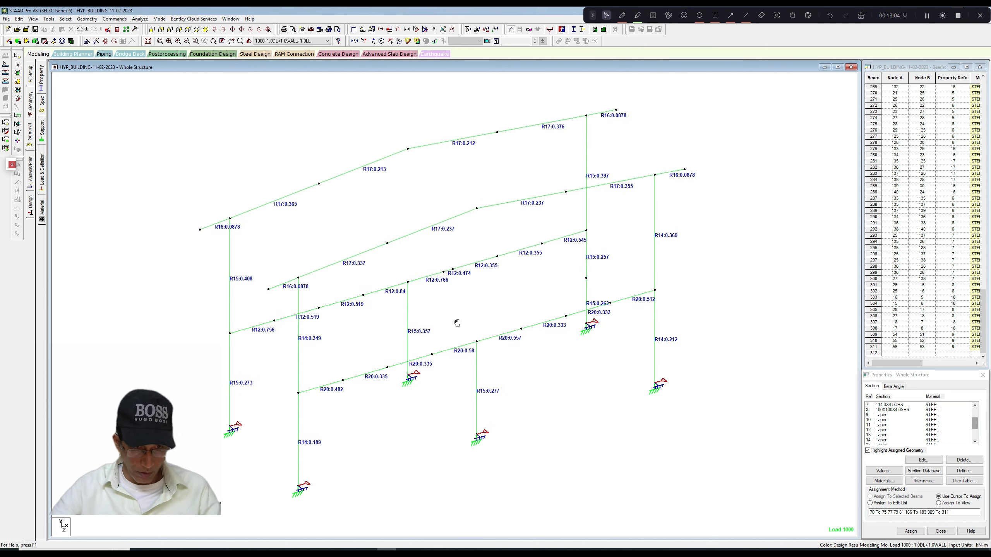
pyautogui.scroll(1, 375, 326)
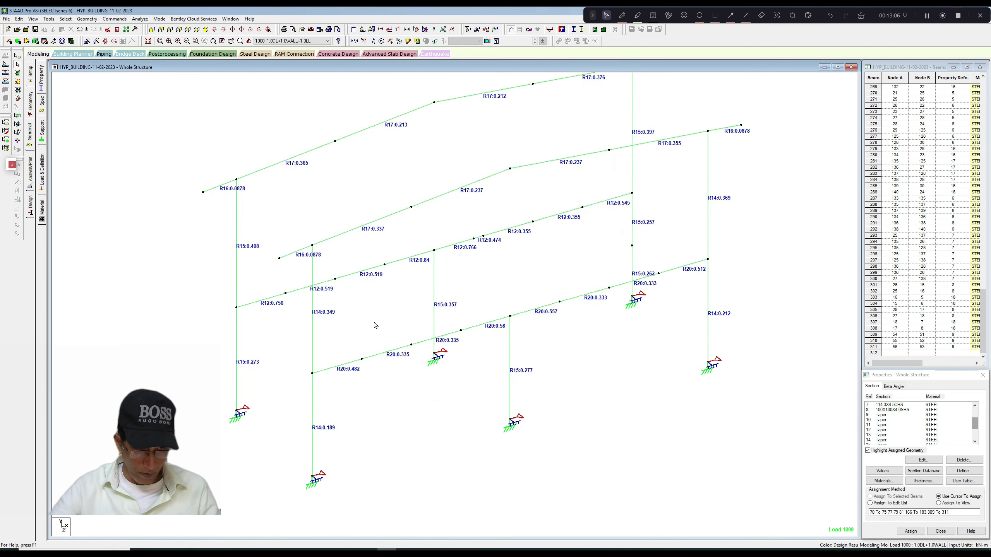
pyautogui.scroll(-1, 375, 325)
pyautogui.scroll(1, 374, 325)
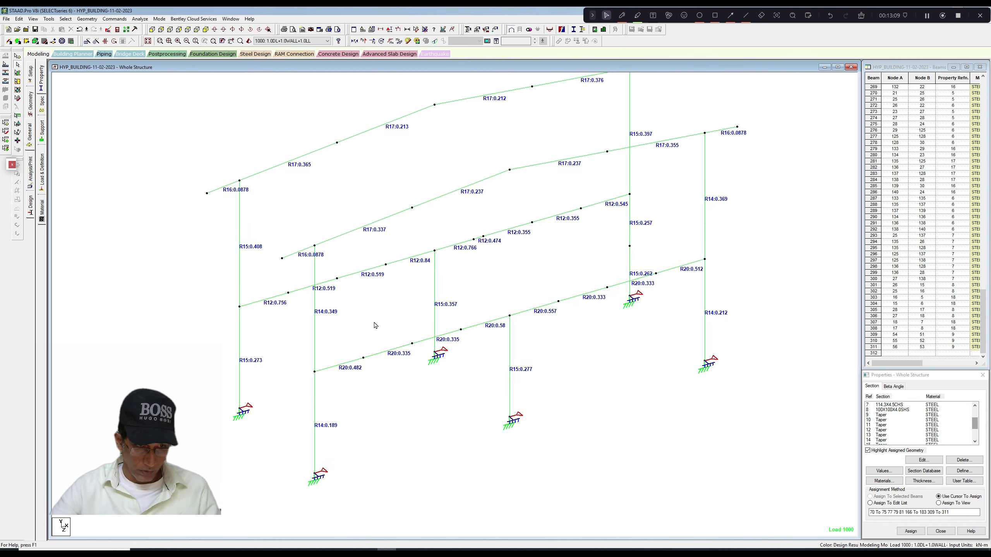
pyautogui.click(319, 324)
pyautogui.doubleClick(313, 324)
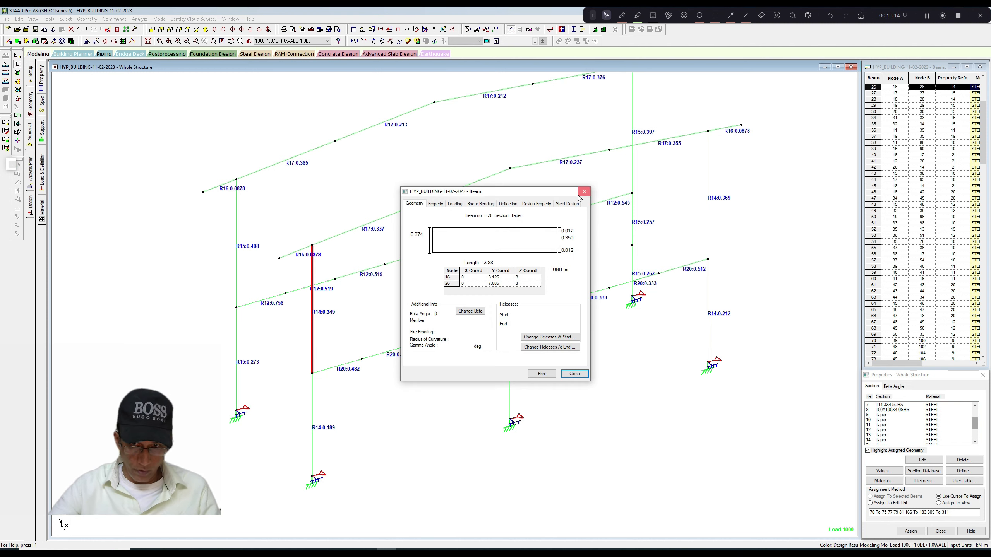
pyautogui.click(583, 192)
pyautogui.click(424, 295)
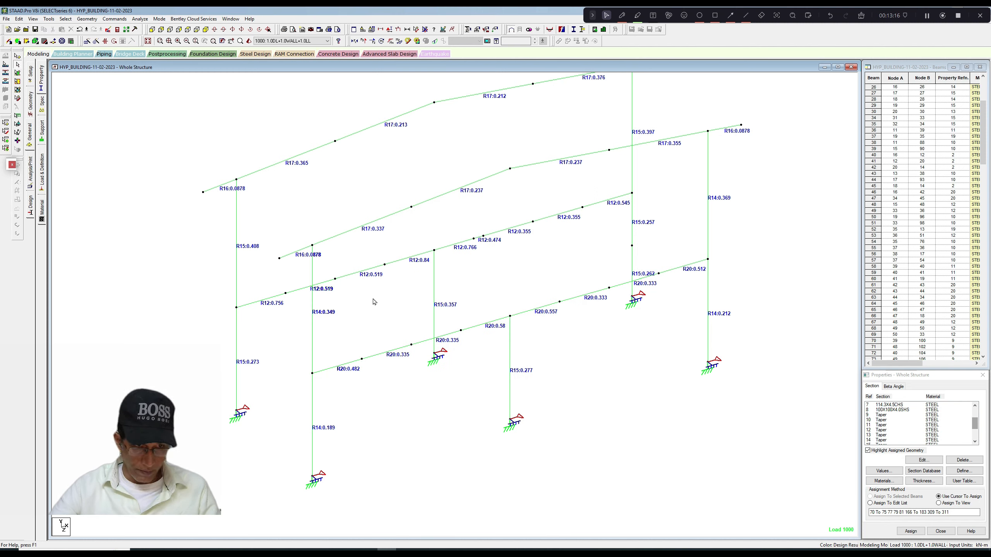
# Inspect the section geometry of the rear frame's upper R15 column and check the matching columns at the far ends.
pyautogui.doubleClick(237, 246)
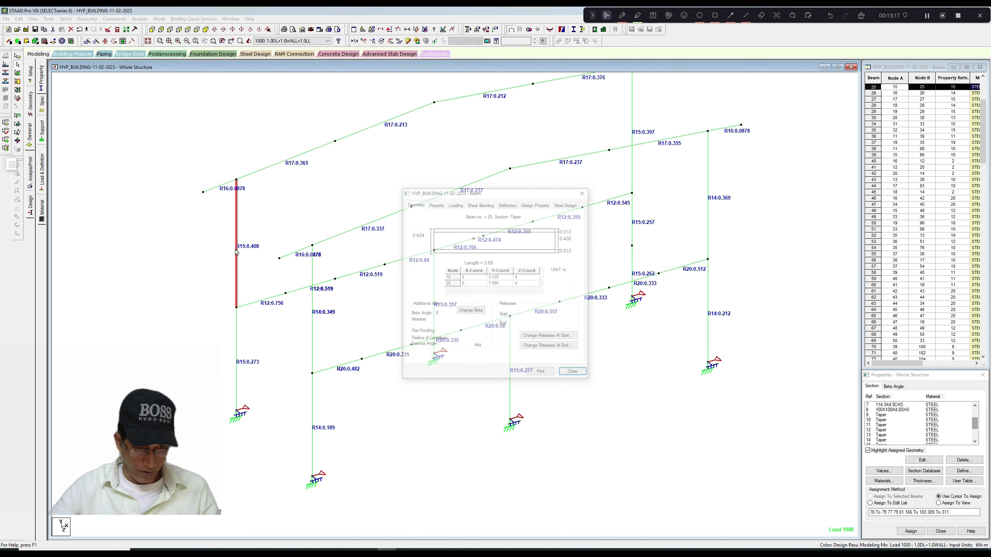
pyautogui.click(585, 192)
pyautogui.click(632, 180)
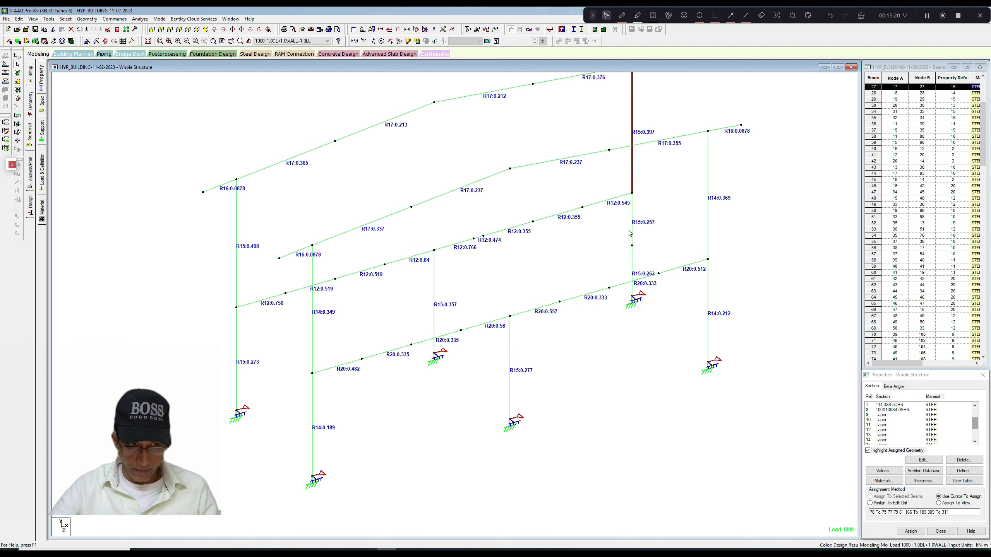
pyautogui.click(709, 230)
pyautogui.click(649, 335)
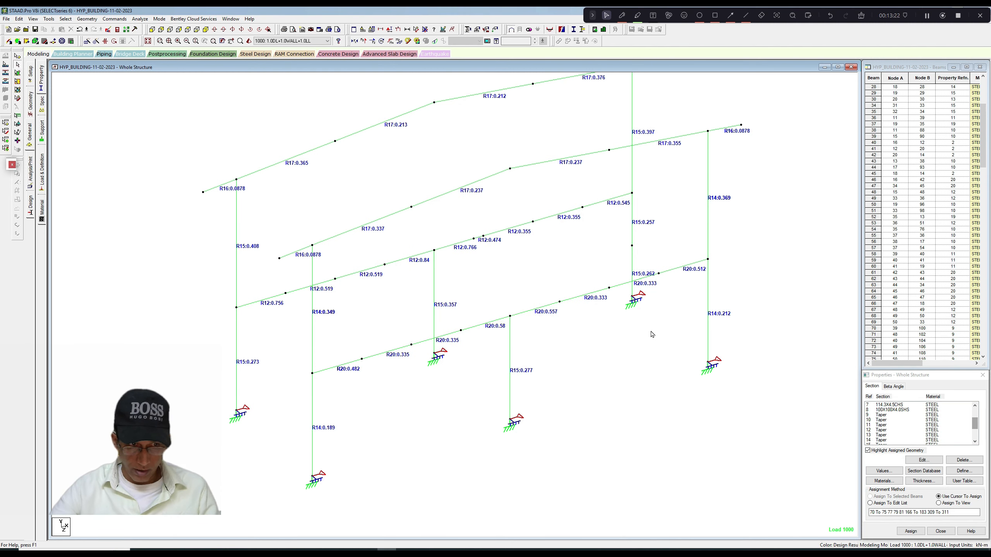
pyautogui.scroll(-2, 648, 337)
pyautogui.scroll(4, 639, 338)
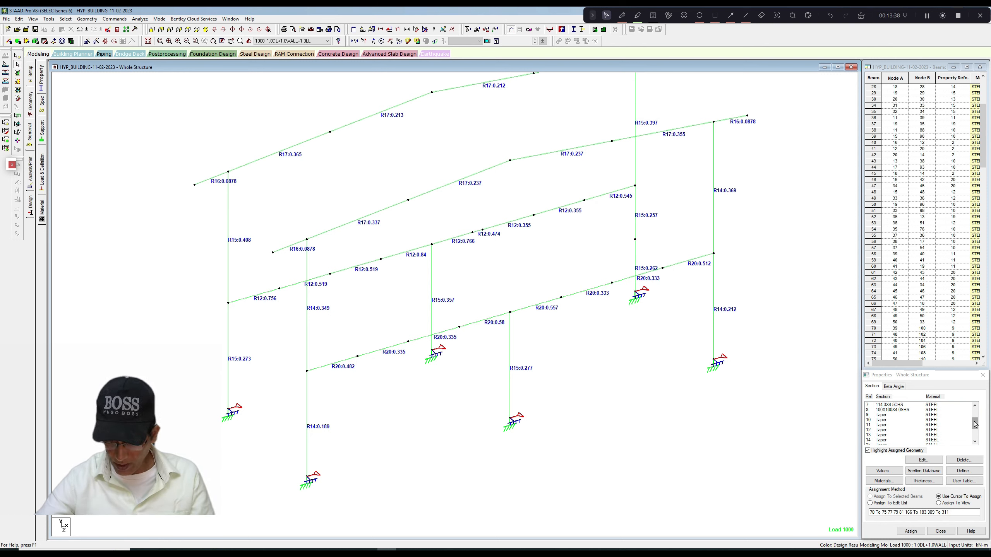
# Write the rafter and column section references R17, R15 and R14 in red pen beside the frames.
pyautogui.moveTo(975, 424); pyautogui.dragTo(974, 429)
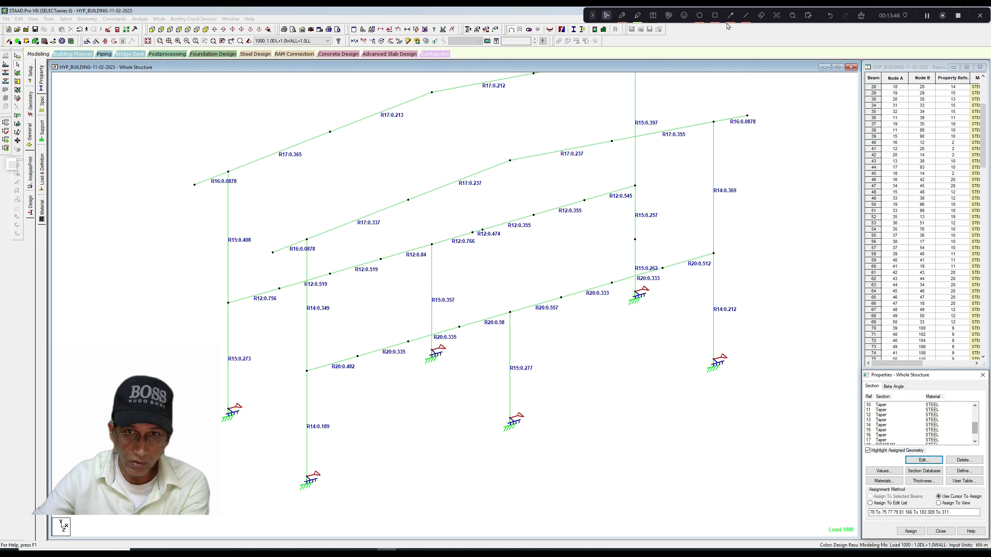
pyautogui.click(623, 17)
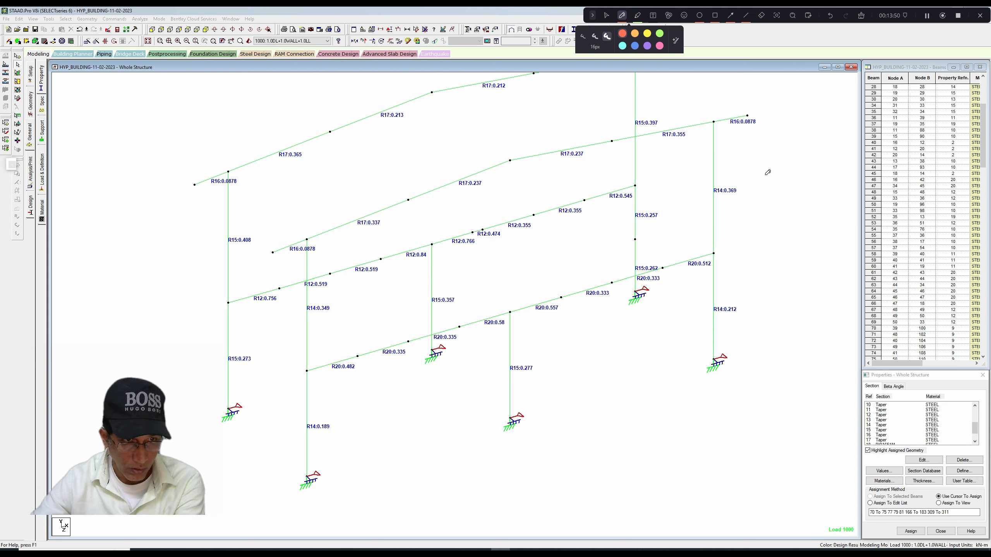
pyautogui.moveTo(767, 182)
pyautogui.mouseDown()
pyautogui.moveTo(777, 203)
pyautogui.moveTo(790, 163)
pyautogui.moveTo(796, 183)
pyautogui.moveTo(804, 166)
pyautogui.mouseUp()
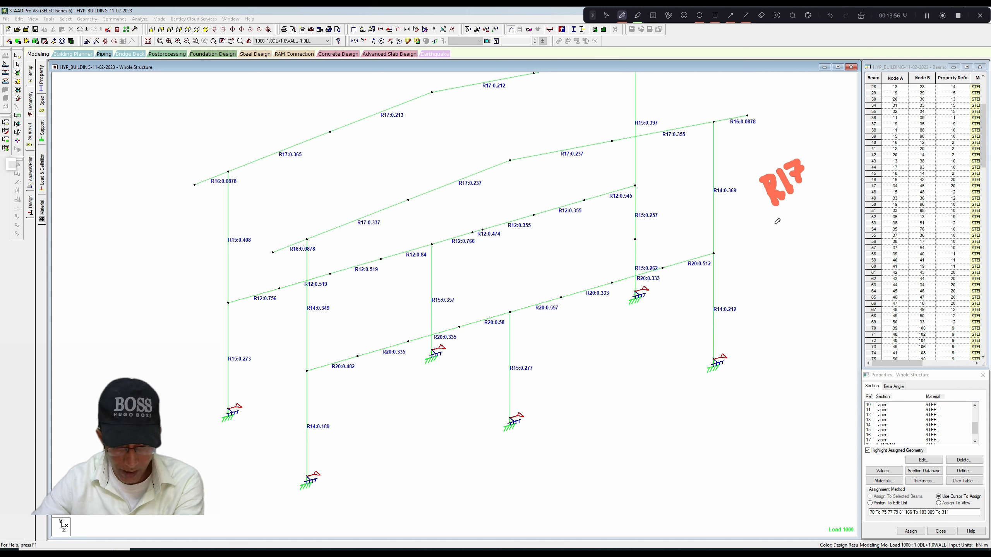
pyautogui.moveTo(777, 221)
pyautogui.mouseDown()
pyautogui.moveTo(785, 250)
pyautogui.moveTo(785, 238)
pyautogui.moveTo(803, 244)
pyautogui.moveTo(816, 201)
pyautogui.mouseUp()
pyautogui.moveTo(786, 262)
pyautogui.mouseDown()
pyautogui.moveTo(797, 287)
pyautogui.moveTo(807, 281)
pyautogui.mouseUp()
pyautogui.moveTo(804, 254); pyautogui.dragTo(812, 274)
pyautogui.moveTo(814, 253); pyautogui.dragTo(834, 270)
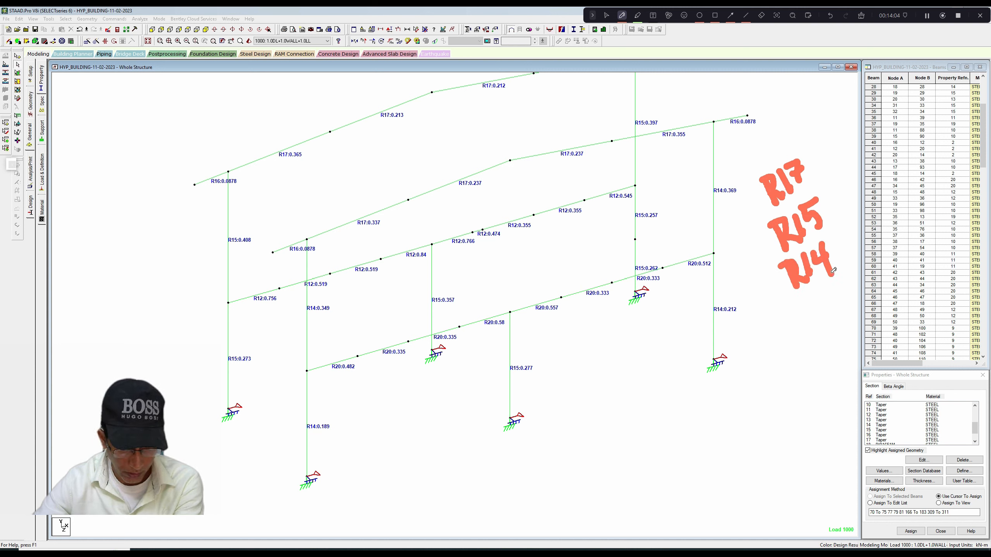
# Write the floor beam section references R12 and R20 in red pen below the R14 note.
pyautogui.moveTo(793, 310)
pyautogui.mouseDown()
pyautogui.moveTo(804, 334)
pyautogui.moveTo(805, 325)
pyautogui.moveTo(816, 331)
pyautogui.mouseUp()
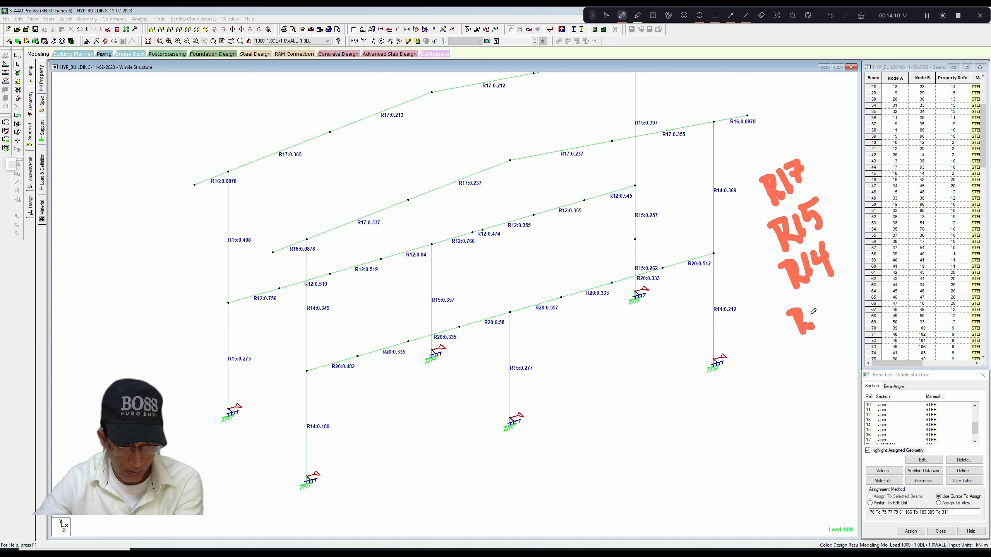
pyautogui.moveTo(813, 311)
pyautogui.mouseDown()
pyautogui.moveTo(827, 319)
pyautogui.moveTo(839, 309)
pyautogui.mouseUp()
pyautogui.moveTo(801, 345)
pyautogui.mouseDown()
pyautogui.moveTo(824, 365)
pyautogui.moveTo(832, 344)
pyautogui.moveTo(839, 353)
pyautogui.moveTo(829, 347)
pyautogui.moveTo(836, 330)
pyautogui.mouseUp()
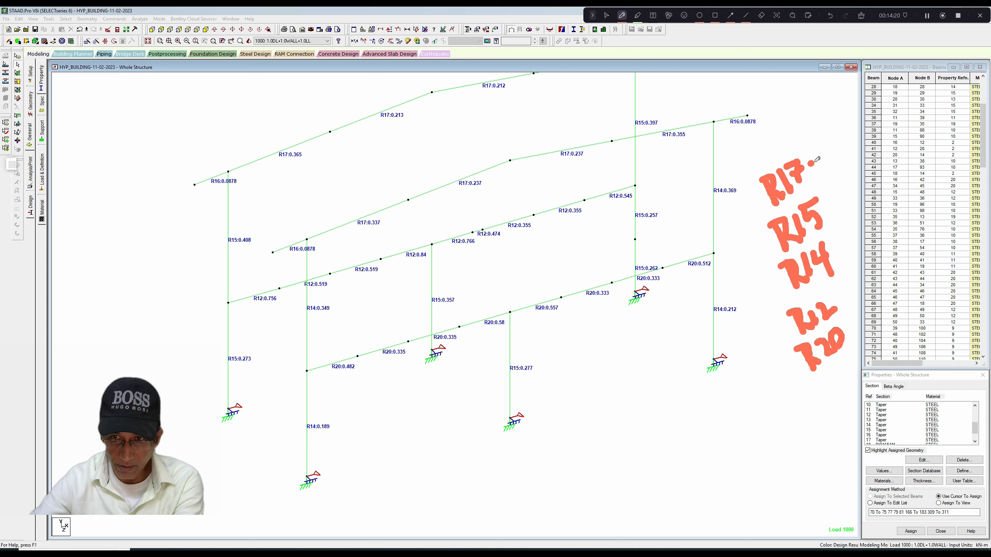
# Write the utilization ratios 0.365, 0.408 and 0.369 in red pen beside the R17, R15 and R14 notes.
pyautogui.moveTo(813, 164); pyautogui.dragTo(821, 159)
pyautogui.moveTo(815, 173)
pyautogui.mouseDown()
pyautogui.moveTo(835, 147)
pyautogui.moveTo(860, 162)
pyautogui.mouseUp()
pyautogui.moveTo(865, 124)
pyautogui.mouseDown()
pyautogui.moveTo(887, 149)
pyautogui.moveTo(890, 104)
pyautogui.mouseUp()
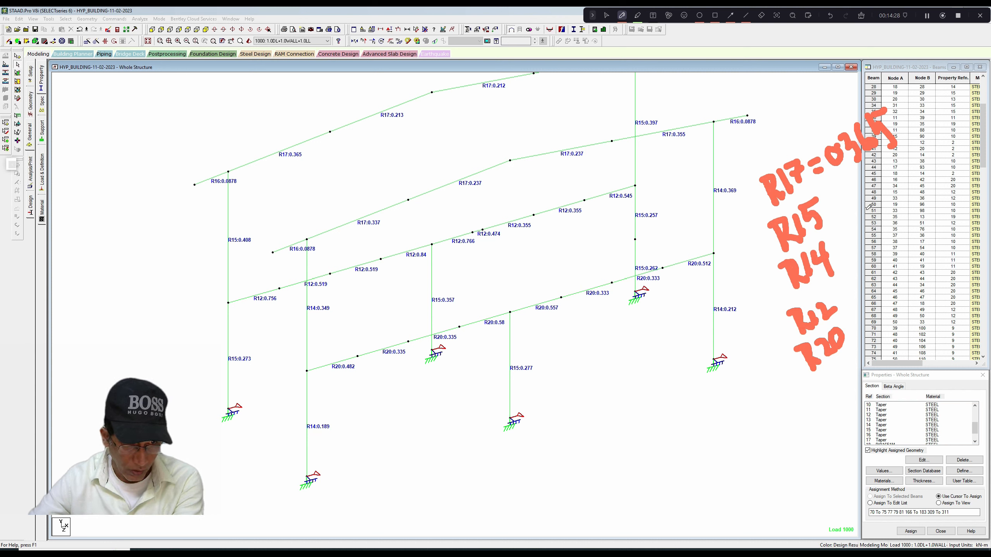
pyautogui.moveTo(833, 211)
pyautogui.mouseDown()
pyautogui.moveTo(907, 178)
pyautogui.moveTo(919, 189)
pyautogui.moveTo(931, 175)
pyautogui.moveTo(923, 164)
pyautogui.moveTo(948, 160)
pyautogui.mouseUp()
pyautogui.moveTo(843, 250); pyautogui.dragTo(868, 247)
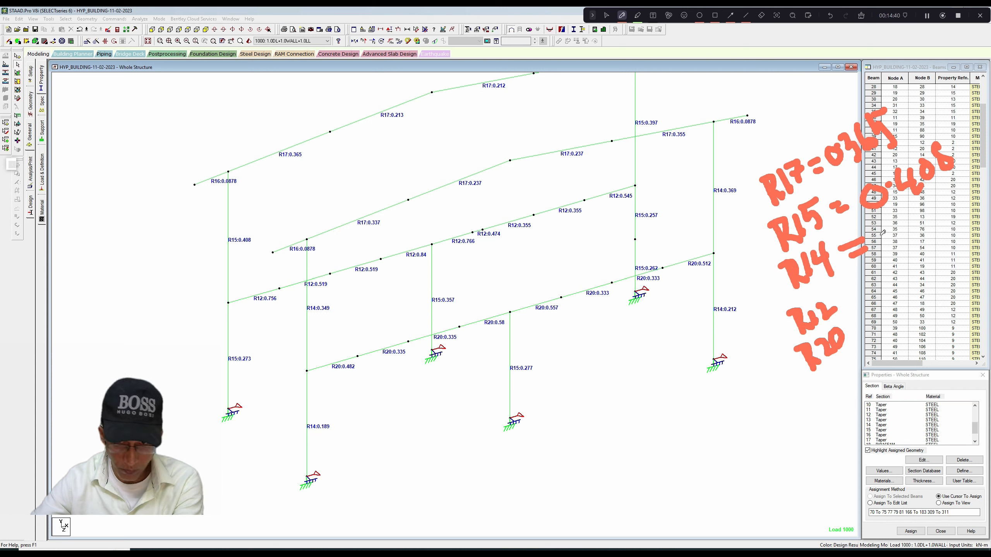
pyautogui.moveTo(891, 224)
pyautogui.mouseDown()
pyautogui.moveTo(921, 221)
pyautogui.moveTo(929, 239)
pyautogui.moveTo(943, 203)
pyautogui.moveTo(947, 218)
pyautogui.mouseUp()
# Write the ratios 0.519 and 0.58 in red pen beside the R12 and R20 notes, and leave pen mode.
pyautogui.moveTo(870, 281); pyautogui.dragTo(860, 299)
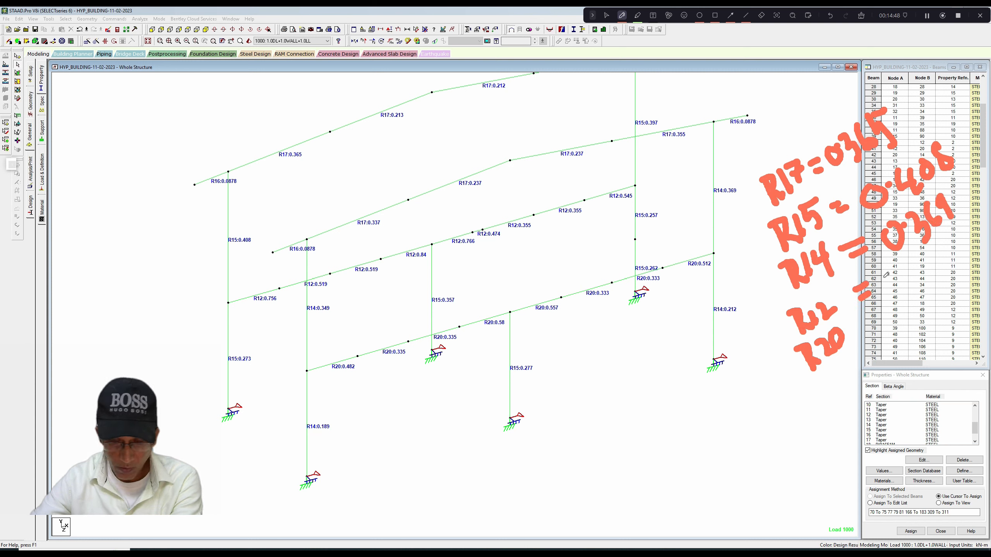
pyautogui.moveTo(887, 271)
pyautogui.mouseDown()
pyautogui.moveTo(893, 264)
pyautogui.moveTo(926, 278)
pyautogui.moveTo(938, 254)
pyautogui.moveTo(952, 263)
pyautogui.mouseUp()
pyautogui.moveTo(878, 325)
pyautogui.mouseDown()
pyautogui.moveTo(922, 317)
pyautogui.moveTo(942, 293)
pyautogui.moveTo(930, 304)
pyautogui.moveTo(937, 278)
pyautogui.moveTo(957, 301)
pyautogui.moveTo(948, 292)
pyautogui.mouseUp()
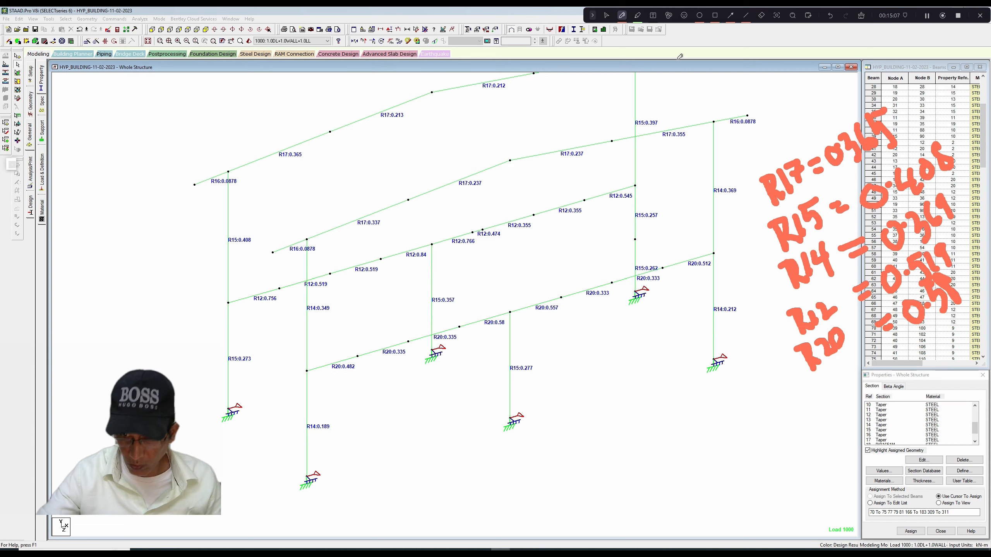
pyautogui.click(623, 17)
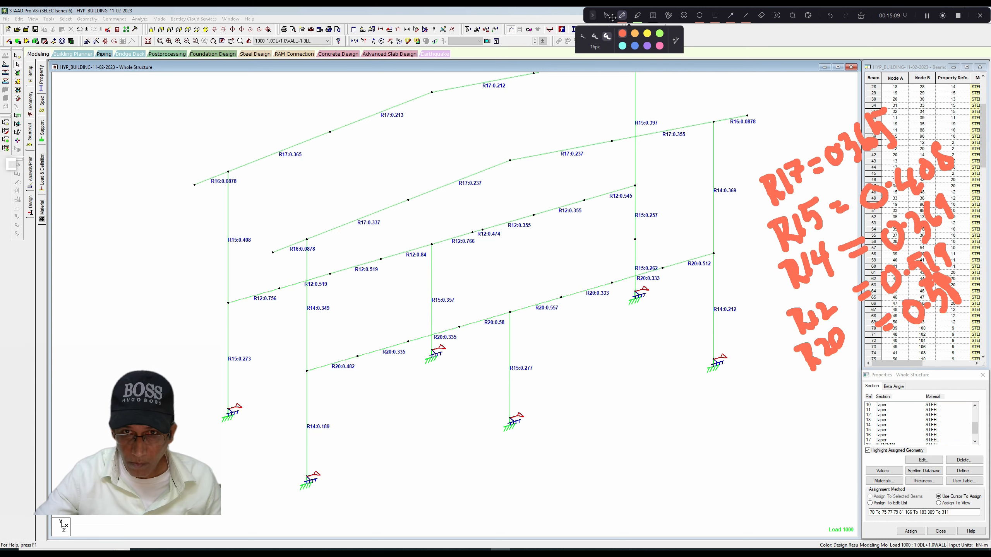
pyautogui.click(607, 15)
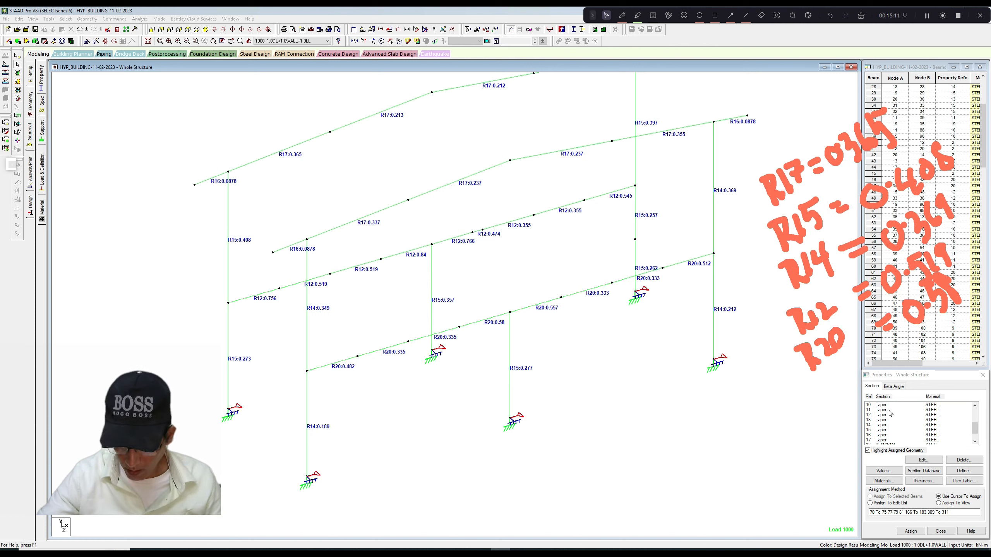
# Change the R14 column section to 0.366 m depth at both ends and 0.008 m top flange thickness, deleting the existing result files.
pyautogui.click(876, 426)
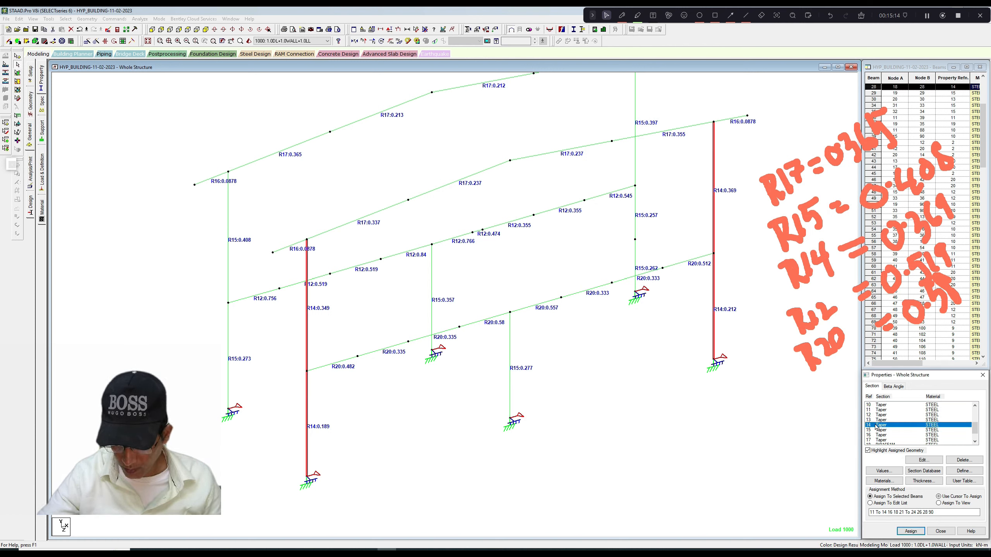
pyautogui.click(913, 459)
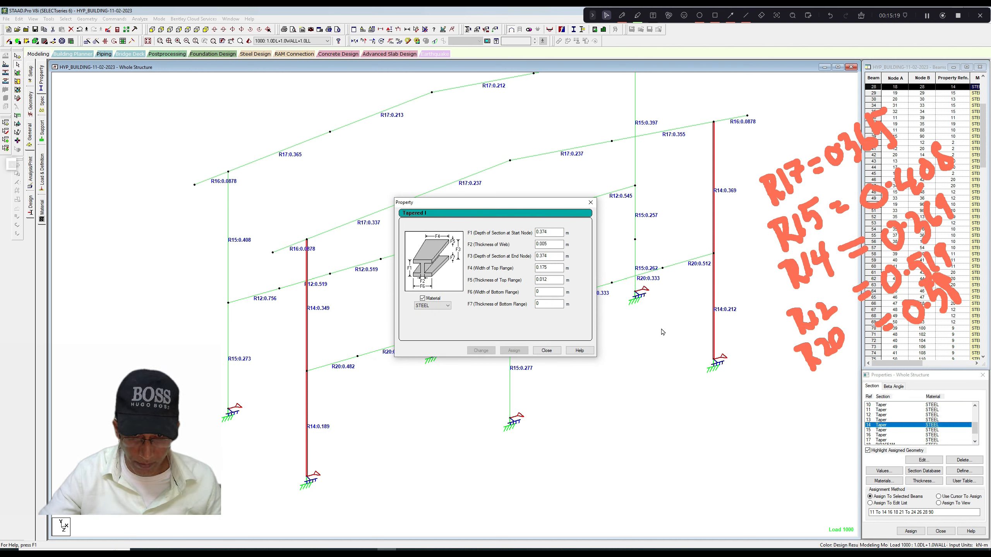
pyautogui.click(547, 256)
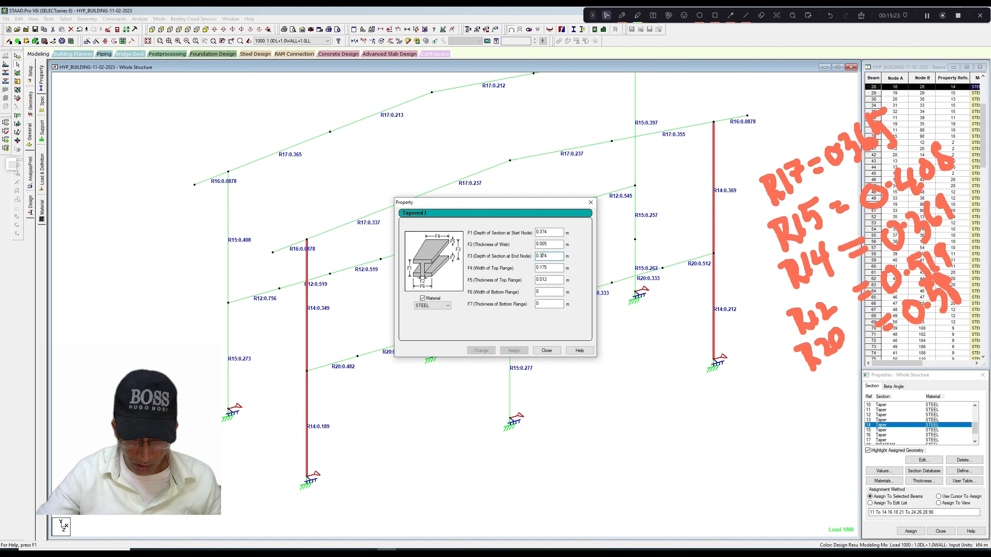
pyautogui.write('66')
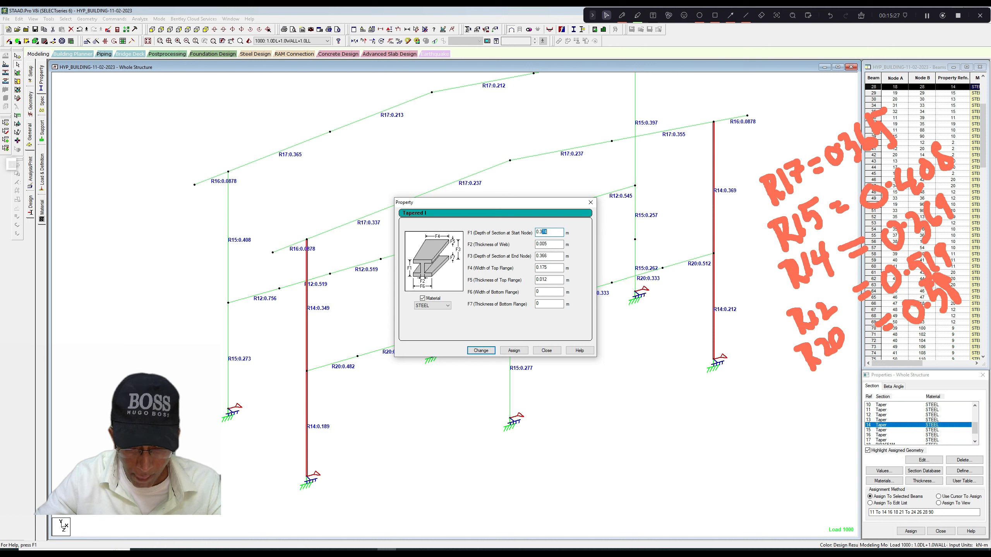
pyautogui.press('Tab')
pyautogui.press('Tab')
pyautogui.press('Tab')
pyautogui.press('Tab')
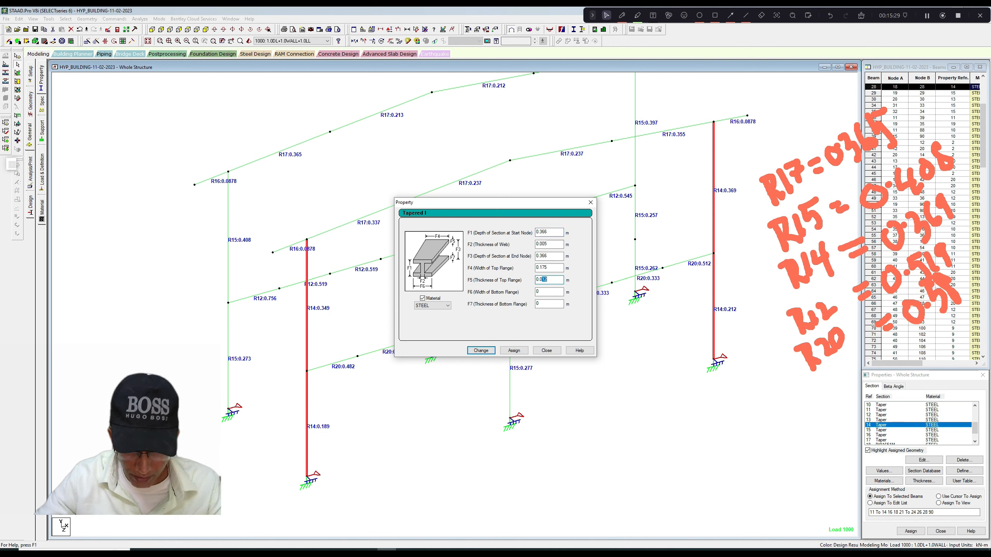
pyautogui.write('08')
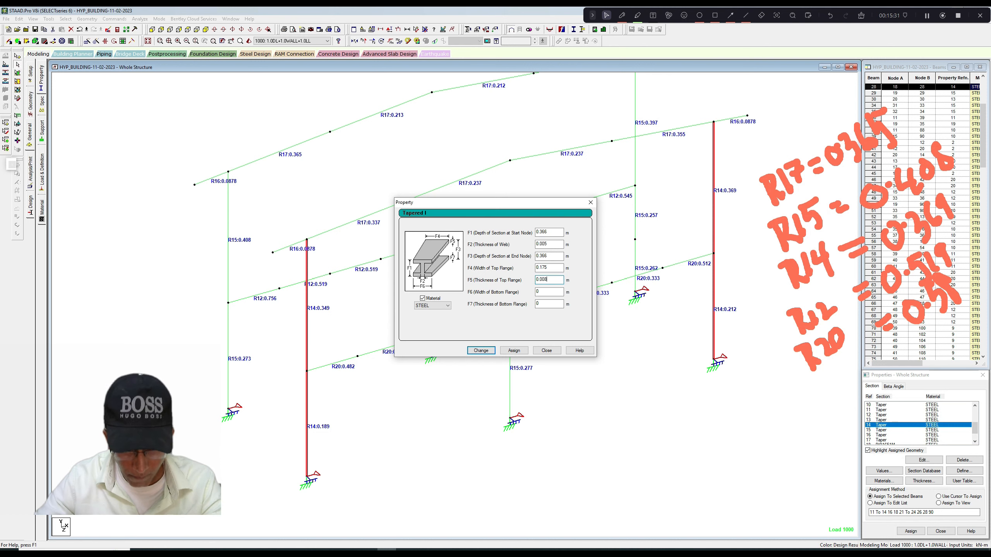
pyautogui.click(484, 352)
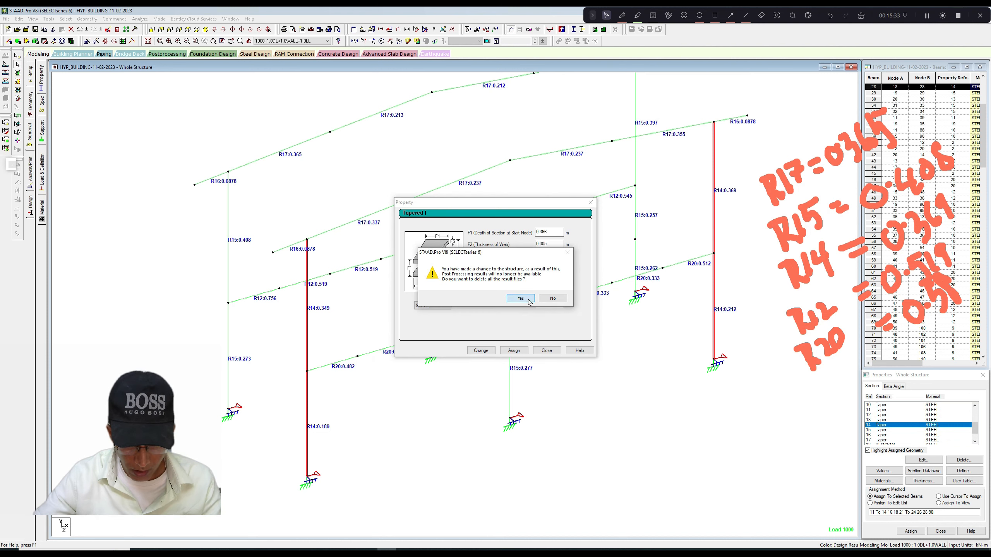
pyautogui.click(521, 298)
pyautogui.click(554, 352)
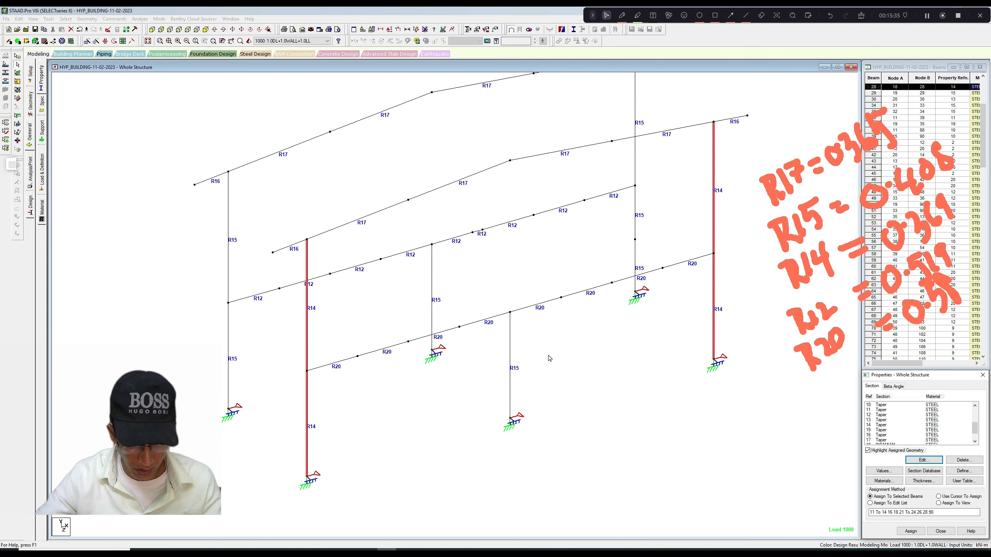
# Set the R15 column section's depth to 0.420 m at both the start and end nodes.
pyautogui.click(875, 430)
pyautogui.click(925, 460)
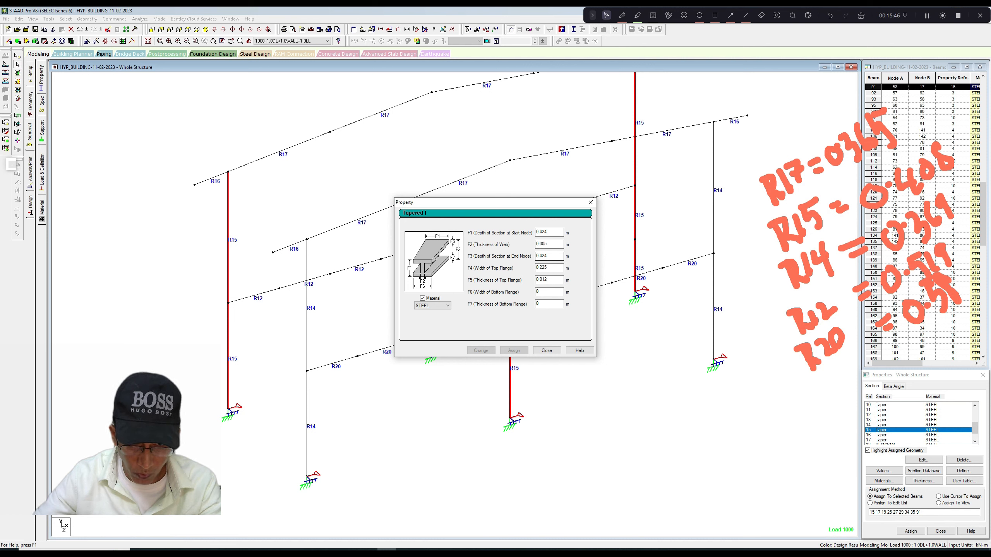
pyautogui.moveTo(542, 256); pyautogui.dragTo(547, 256)
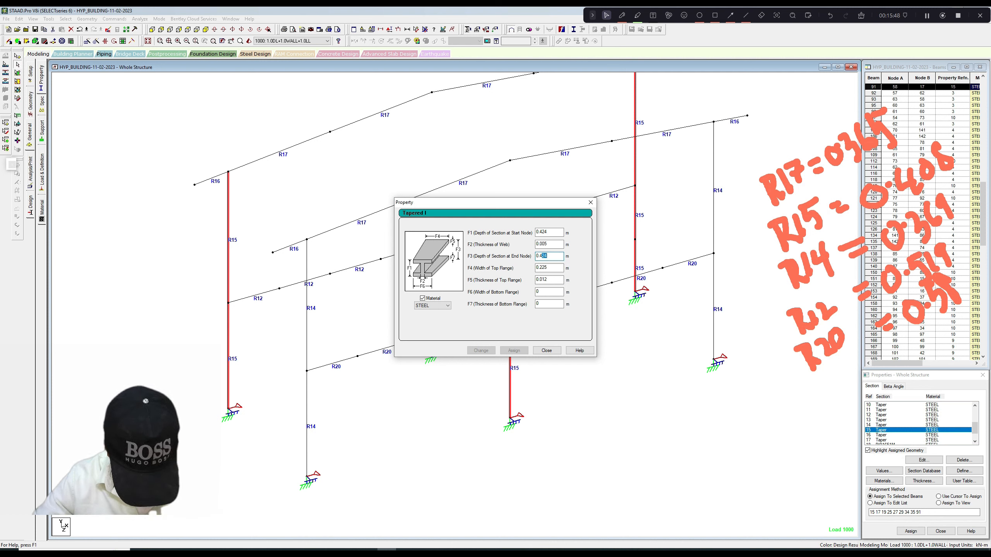
pyautogui.write('20')
pyautogui.moveTo(542, 232); pyautogui.dragTo(547, 232)
pyautogui.write('20')
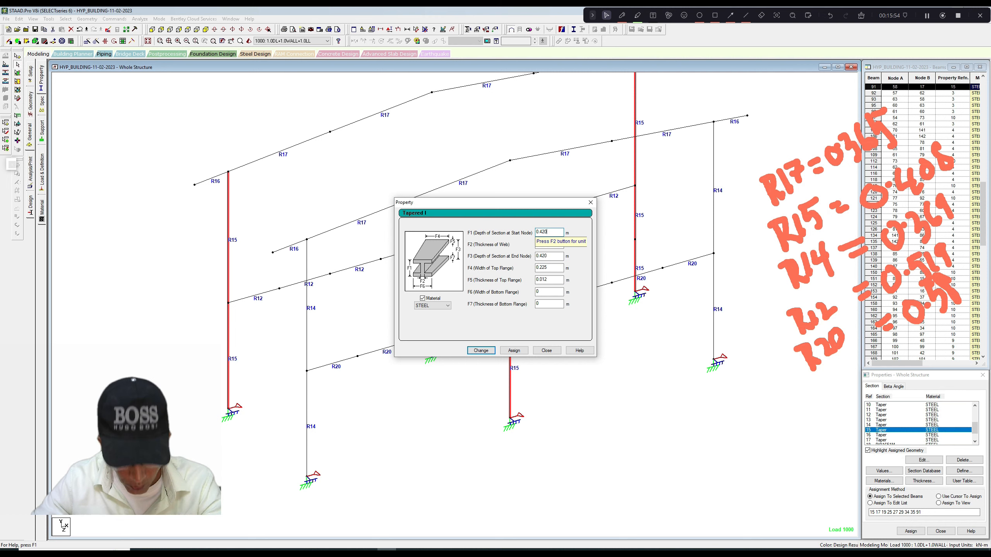
# Set the R15 section's top flange to 0.2 m wide and 0.010 m thick and apply the changes.
pyautogui.moveTo(540, 268); pyautogui.dragTo(548, 267)
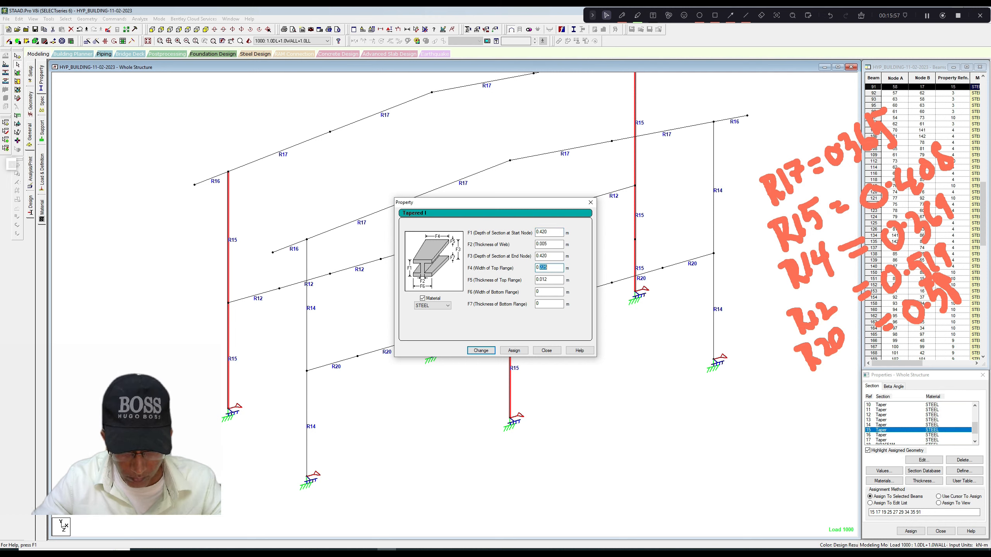
pyautogui.press('Tab')
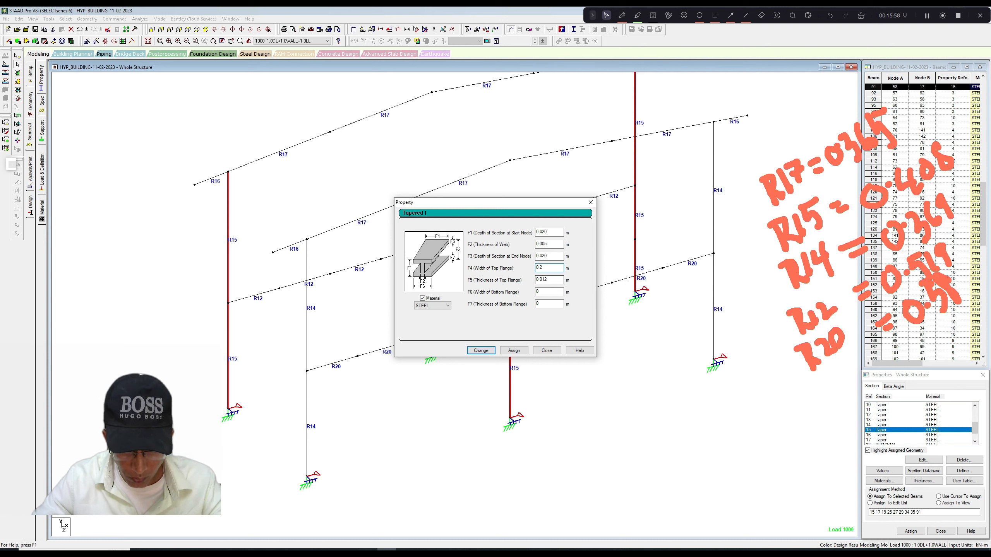
pyautogui.write('0.0120')
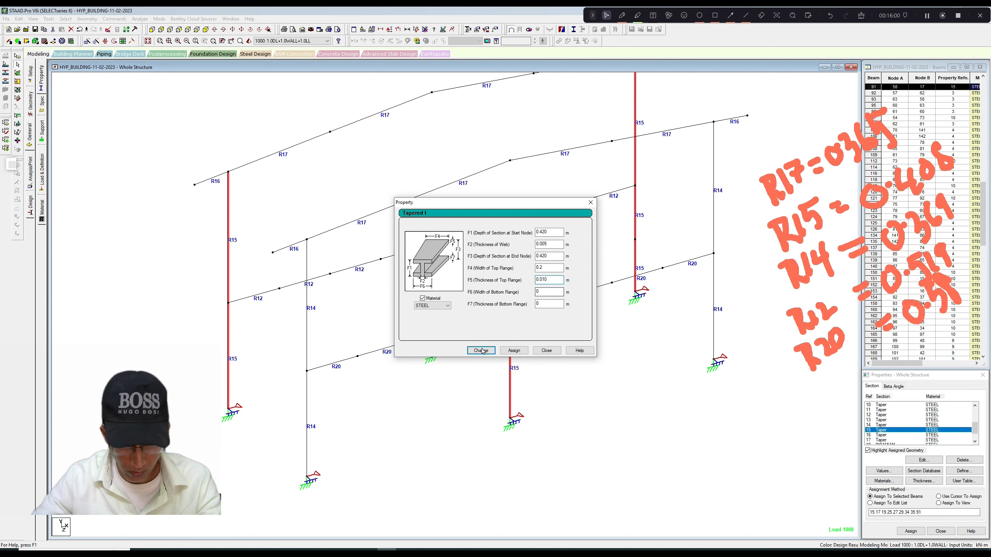
pyautogui.click(481, 351)
pyautogui.click(591, 202)
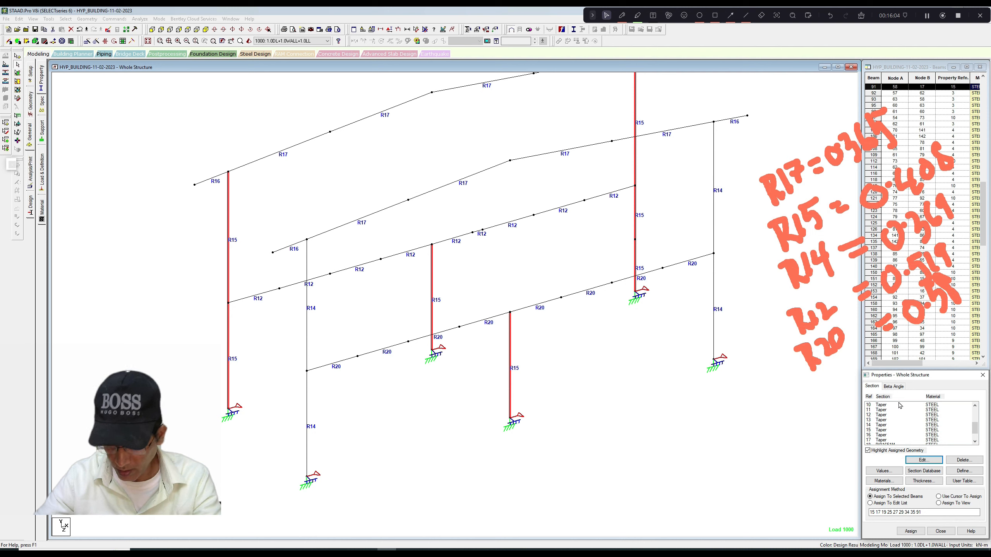
# Set the R17 rafter section's depth to 0.416 m at both the start and end nodes.
pyautogui.click(881, 441)
pyautogui.click(915, 461)
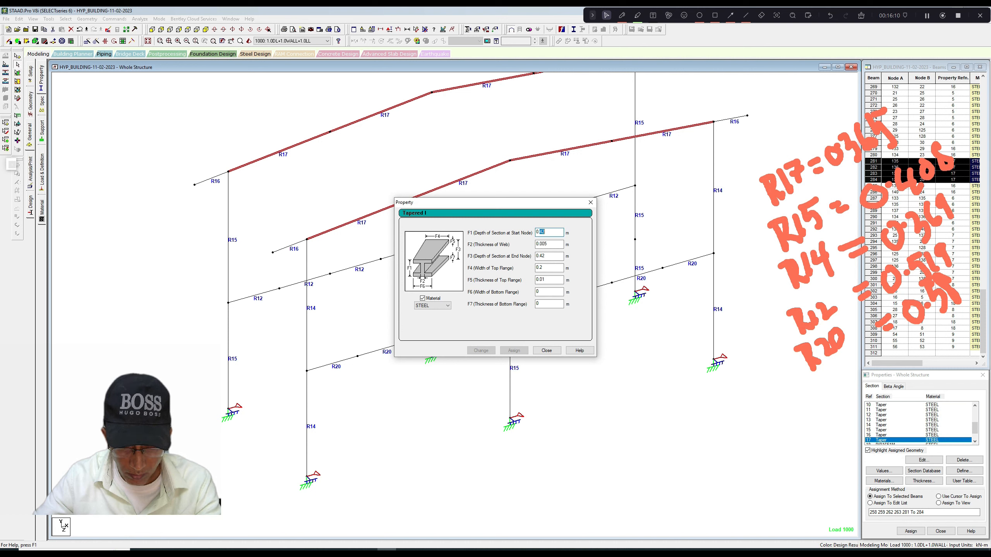
pyautogui.press('Tab')
pyautogui.press('Tab')
pyautogui.press('Tab')
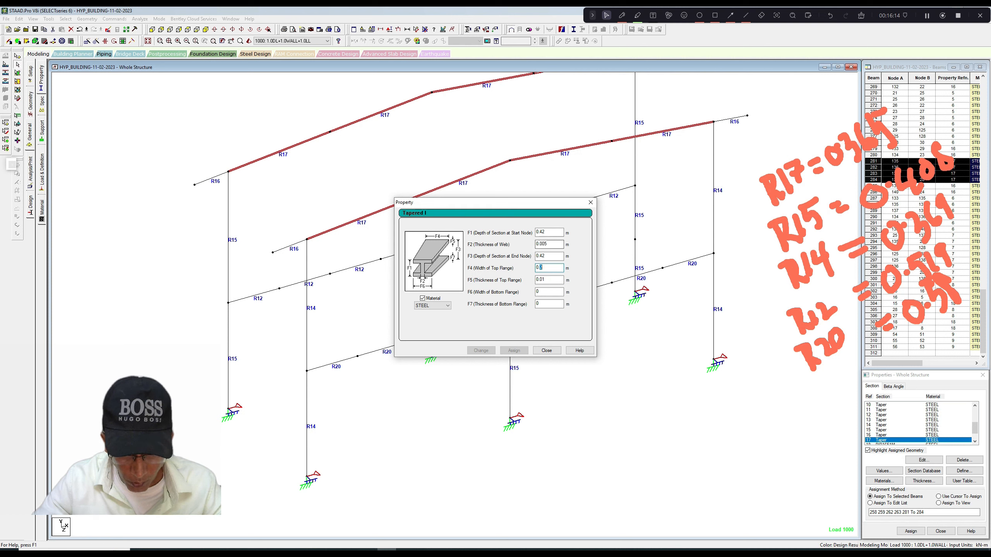
pyautogui.hotkey('shift', 'Tab')
pyautogui.write('0.416')
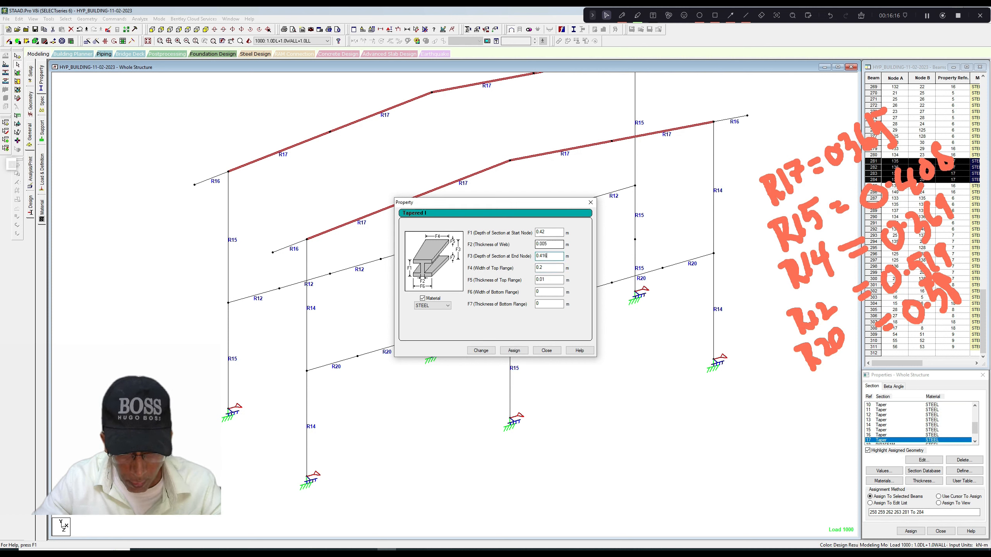
pyautogui.click(543, 232)
pyautogui.write('0.41')
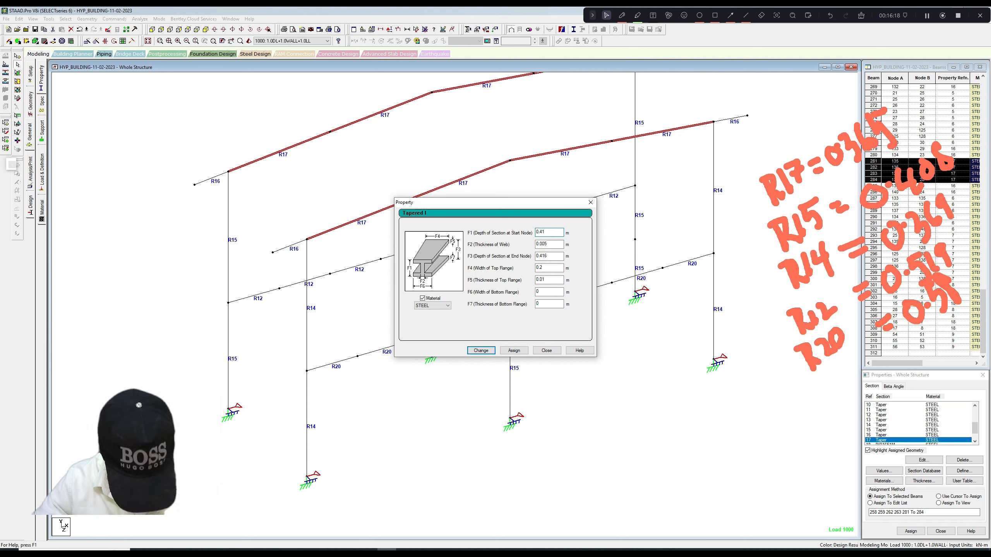
pyautogui.write('6')
# Set the R17 section's top flange to 0.15 m wide and 0.008 m thick and apply the changes.
pyautogui.moveTo(544, 269); pyautogui.dragTo(542, 280)
pyautogui.write('08')
pyautogui.press('Return')
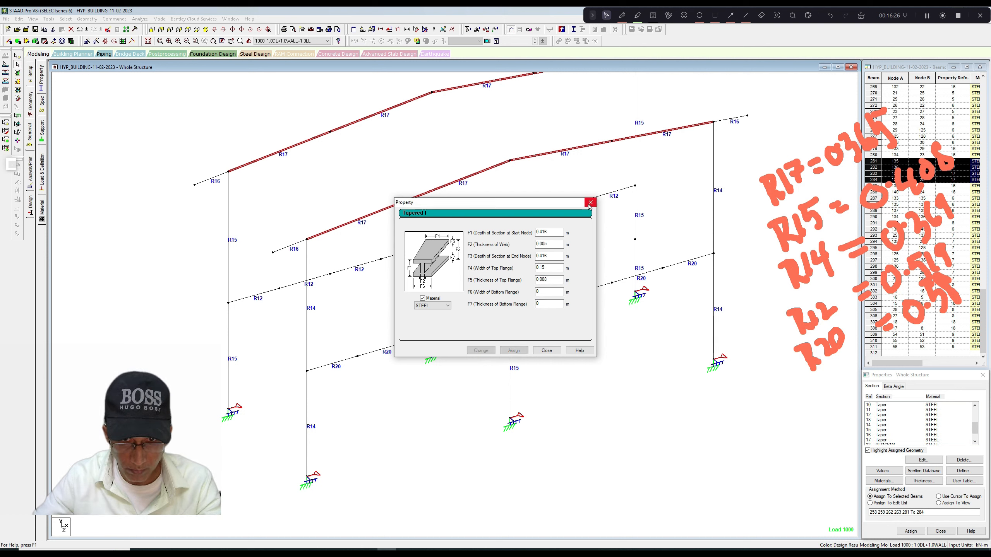
pyautogui.click(590, 202)
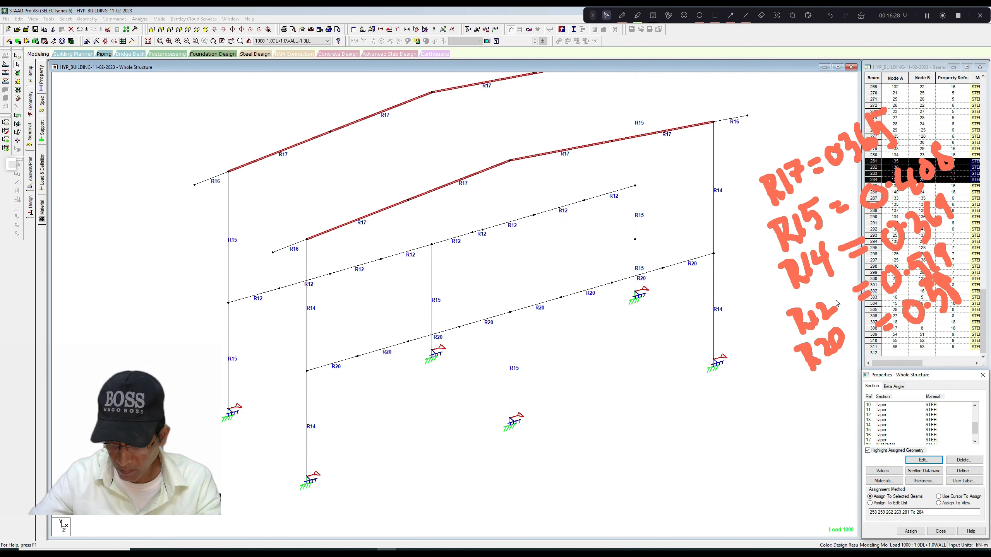
# Change the R12 floor beam section's top flange width to 0.15 m.
pyautogui.click(881, 415)
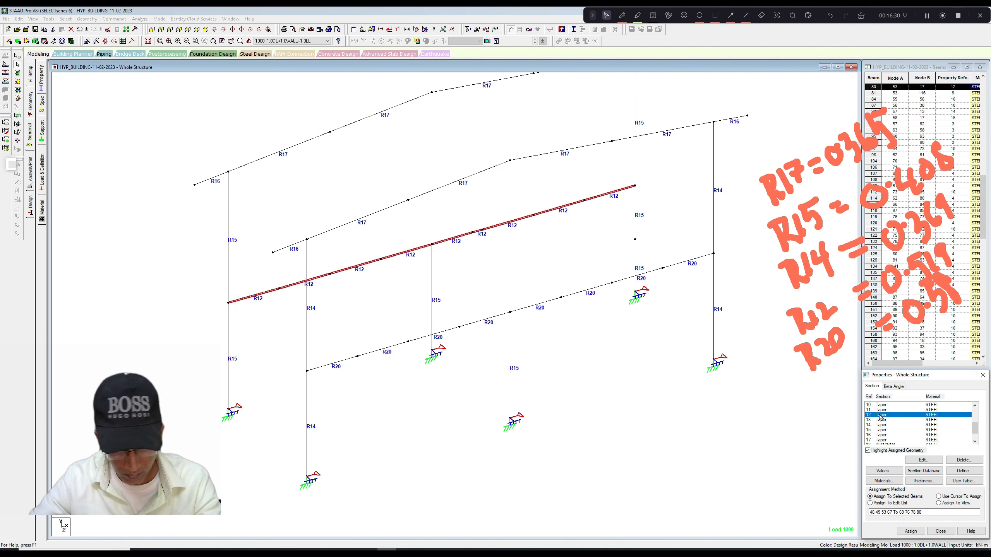
pyautogui.click(911, 460)
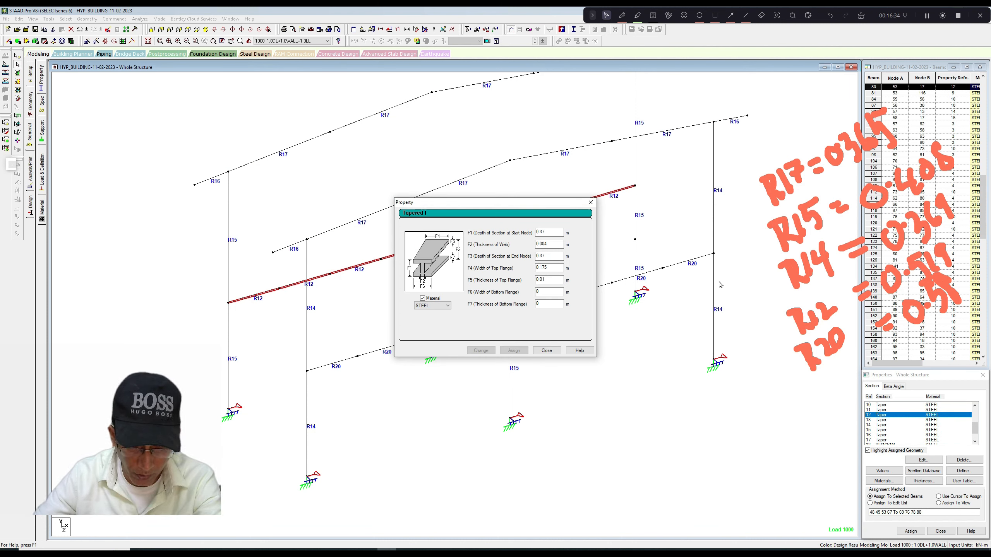
pyautogui.moveTo(542, 267); pyautogui.dragTo(548, 268)
pyautogui.write('5')
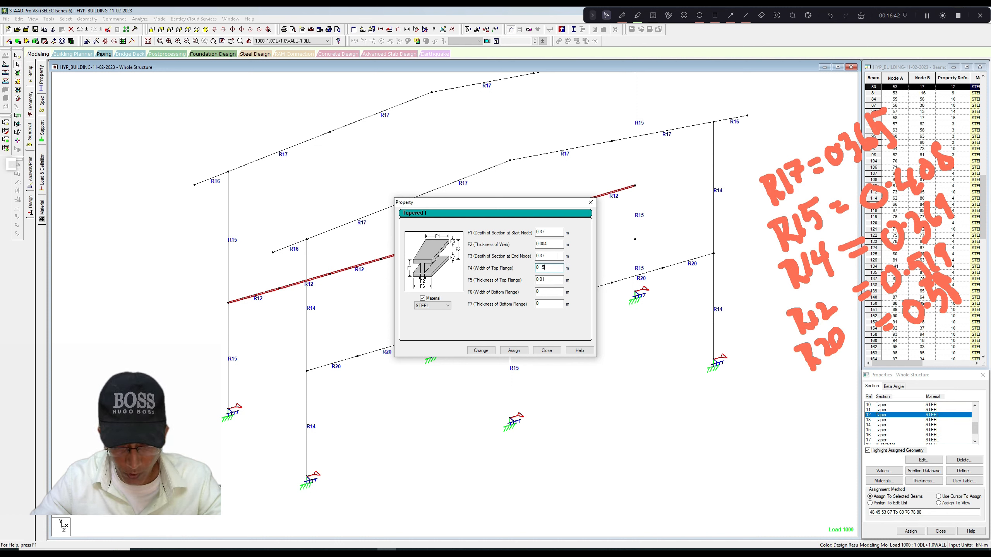
pyautogui.click(484, 351)
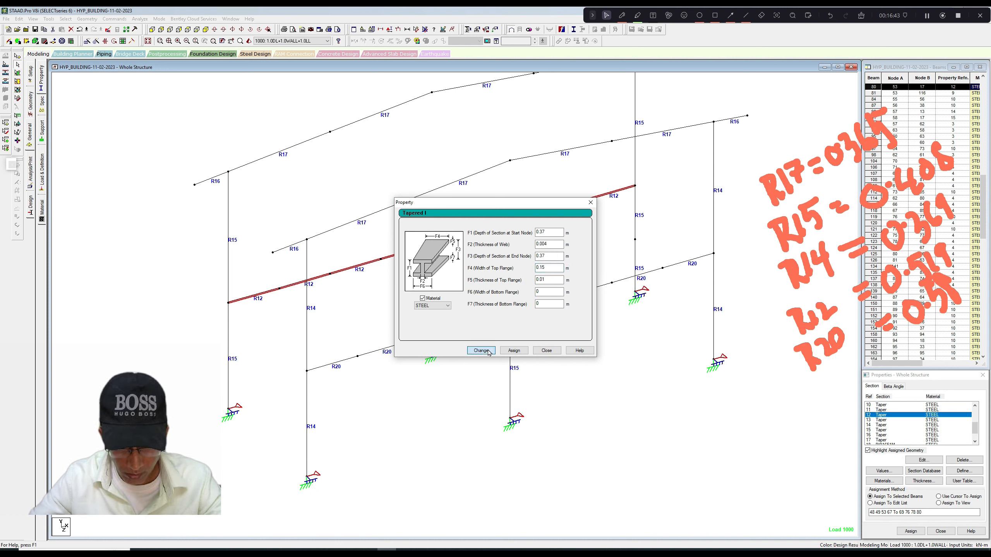
pyautogui.click(591, 202)
# Set the R20 floor beam section's top flange width to 0.15 m and apply the change.
pyautogui.moveTo(975, 428); pyautogui.dragTo(975, 432)
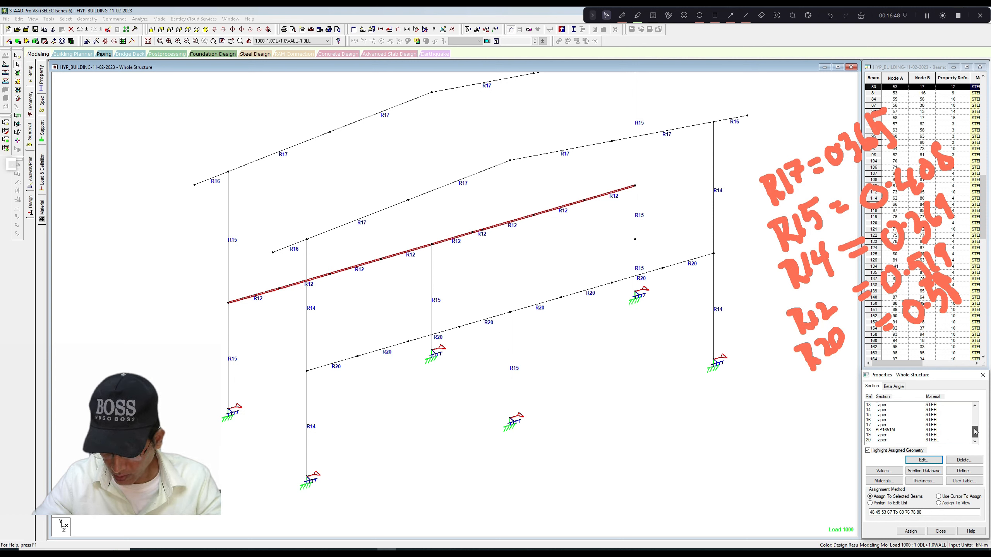
pyautogui.click(904, 440)
pyautogui.click(924, 460)
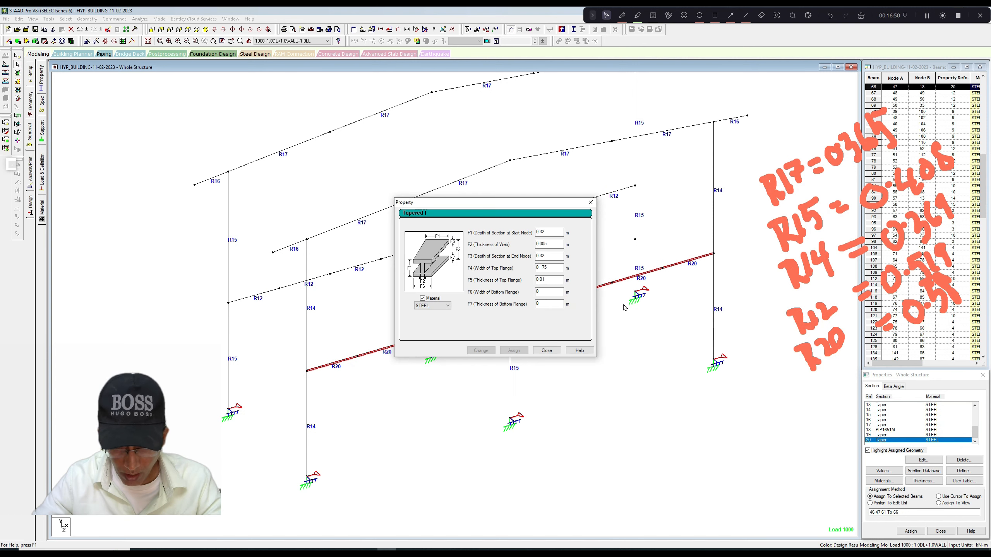
pyautogui.moveTo(548, 268); pyautogui.dragTo(542, 268)
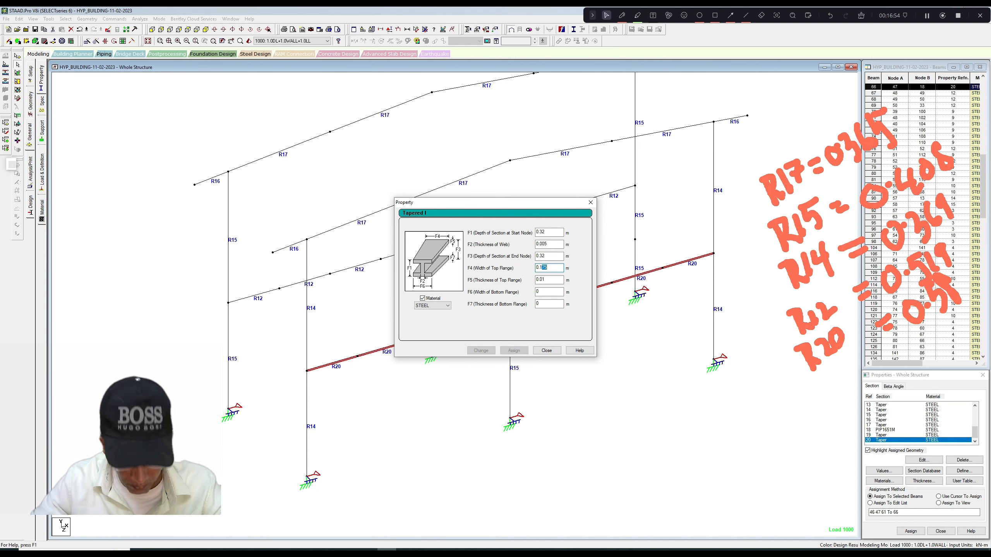
pyautogui.write('5')
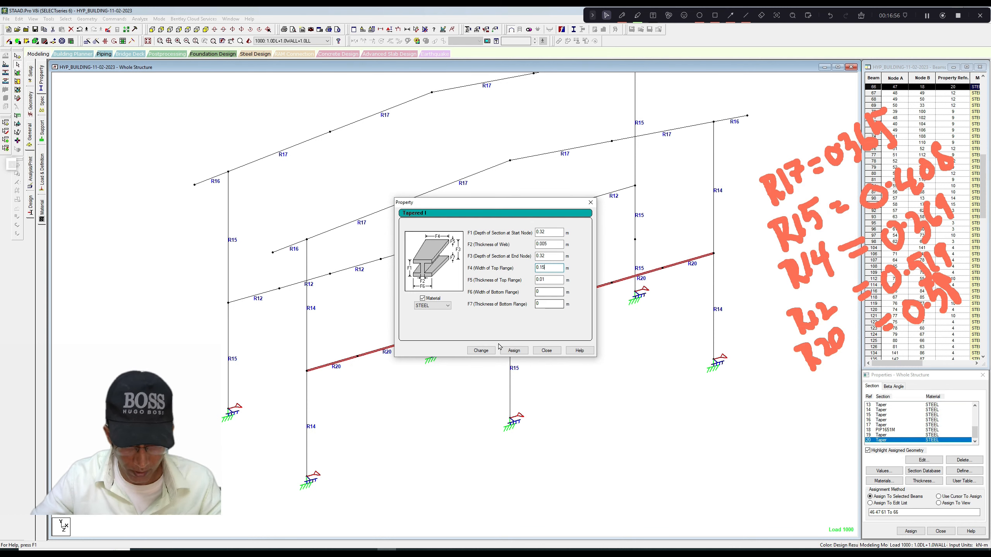
pyautogui.click(490, 352)
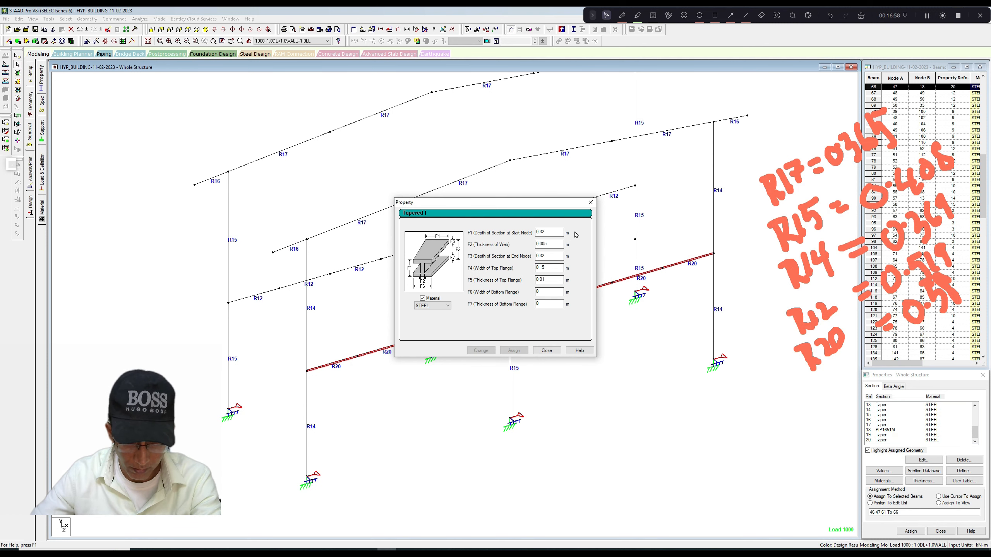
pyautogui.click(591, 202)
pyautogui.click(571, 348)
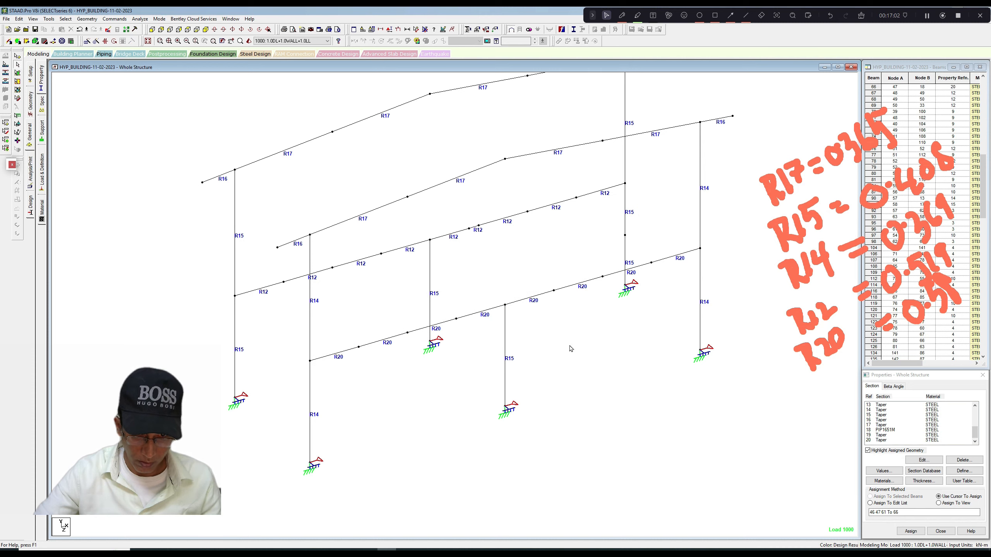
# Run the analysis and steel design with the revised sections, staying in modeling mode when it is done.
pyautogui.moveTo(567, 345); pyautogui.dragTo(564, 359, button='middle')
pyautogui.scroll(-1, 564, 359)
pyautogui.click(140, 19)
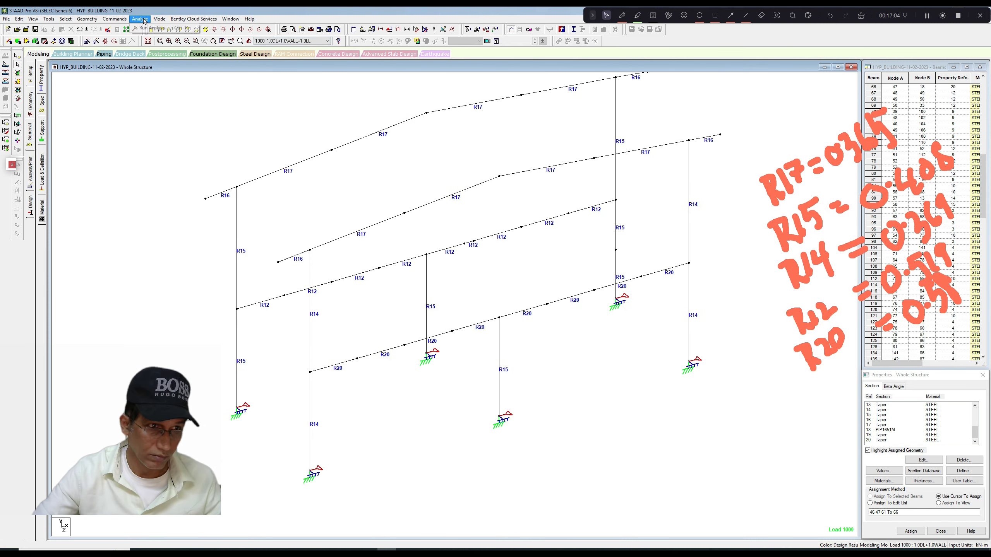
pyautogui.click(163, 28)
pyautogui.click(448, 291)
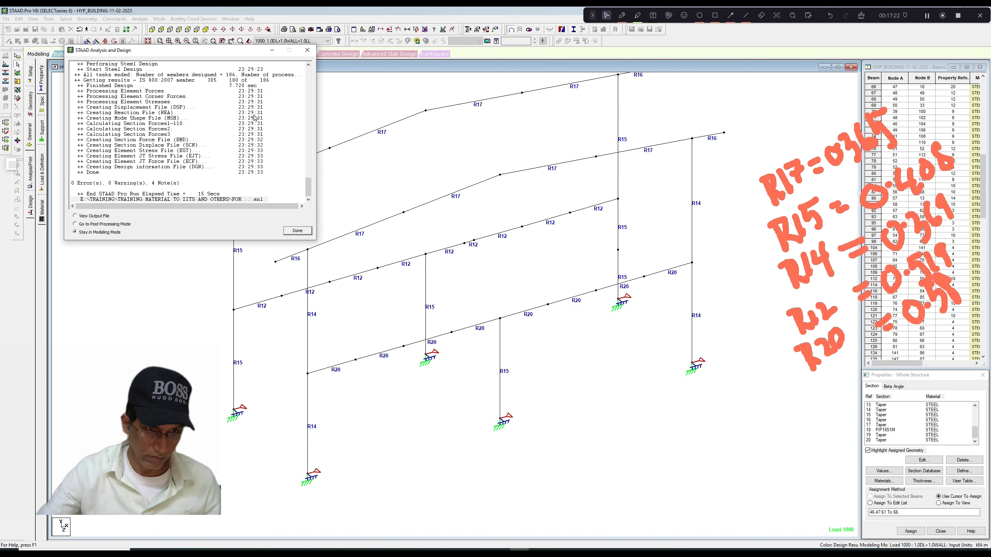
pyautogui.click(297, 230)
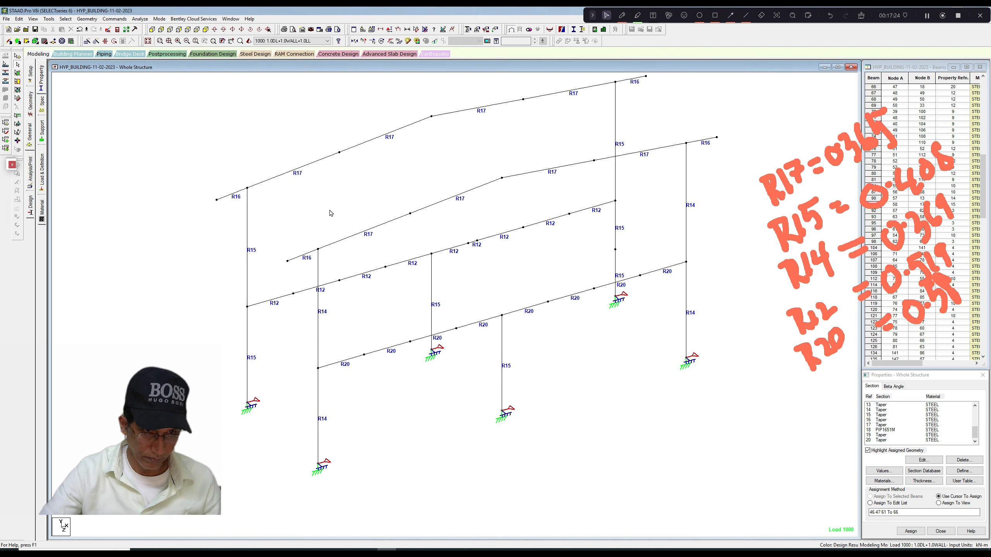
# Show the design results diagram based on actual ratio, with values on the members, and examine the frames' utilization.
pyautogui.rightClick(281, 133)
pyautogui.click(314, 233)
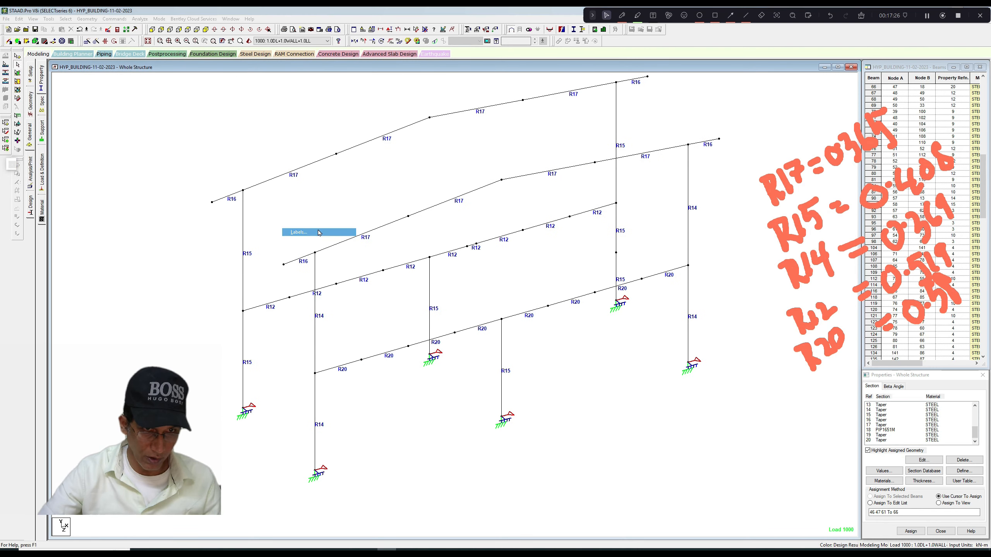
pyautogui.click(497, 173)
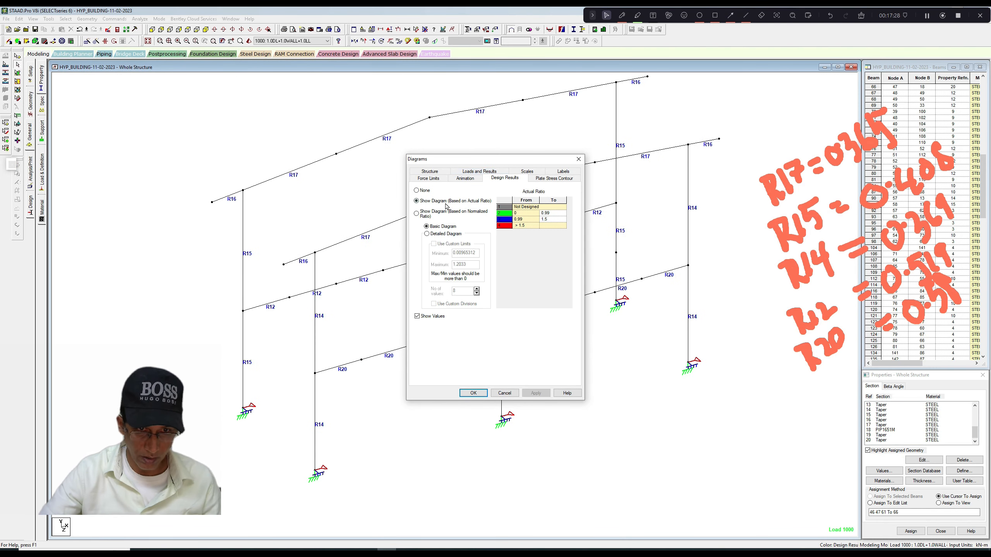
pyautogui.click(474, 393)
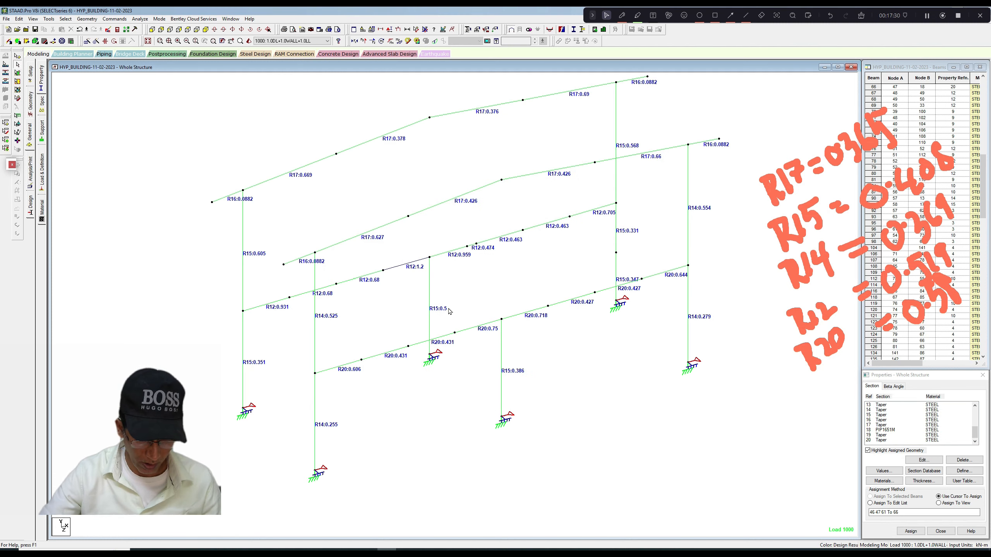
pyautogui.scroll(1, 408, 307)
pyautogui.scroll(-1, 408, 306)
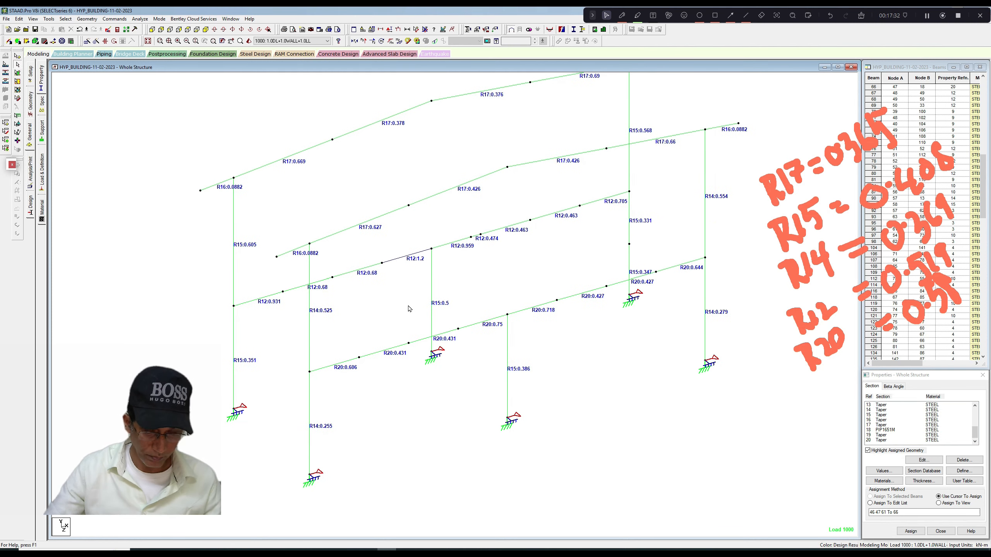
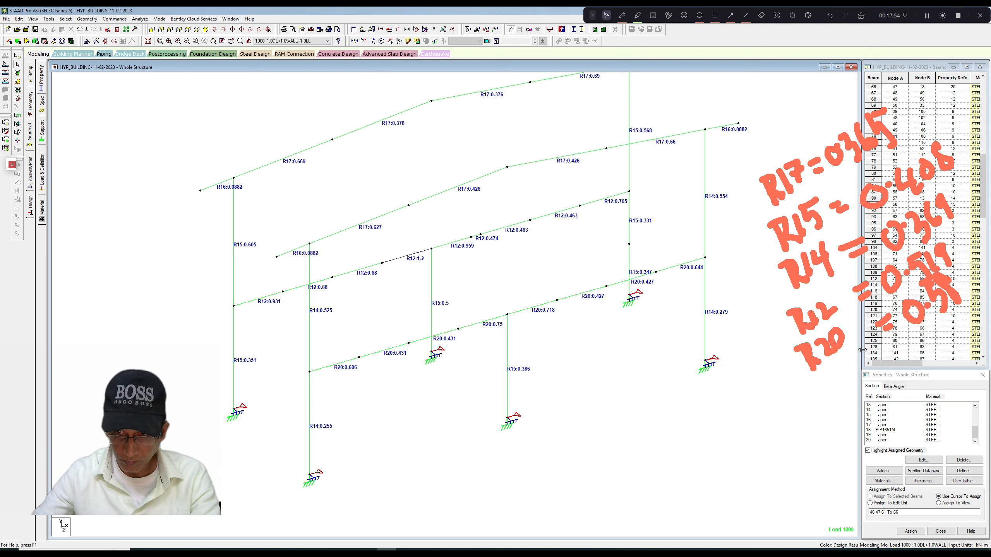
pyautogui.click(865, 19)
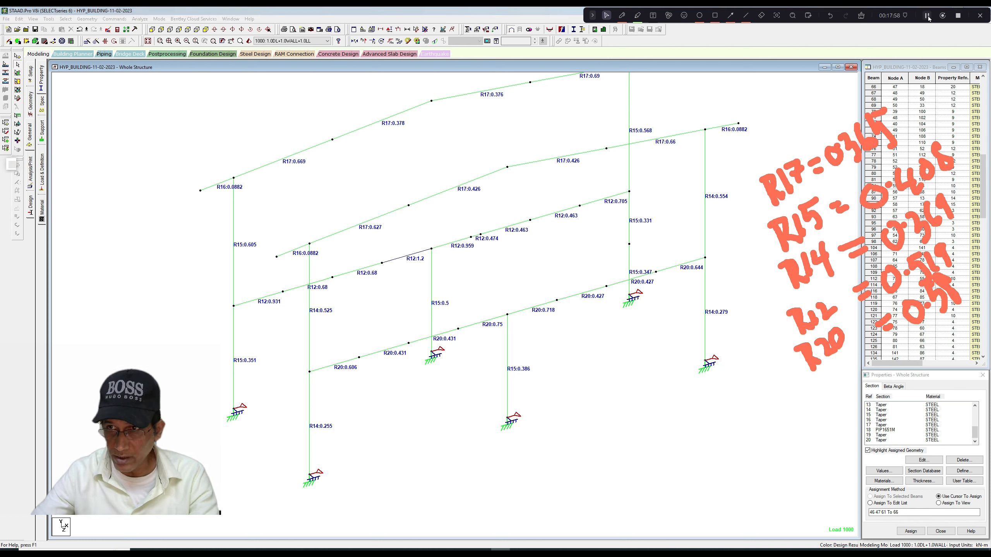
pyautogui.click(861, 16)
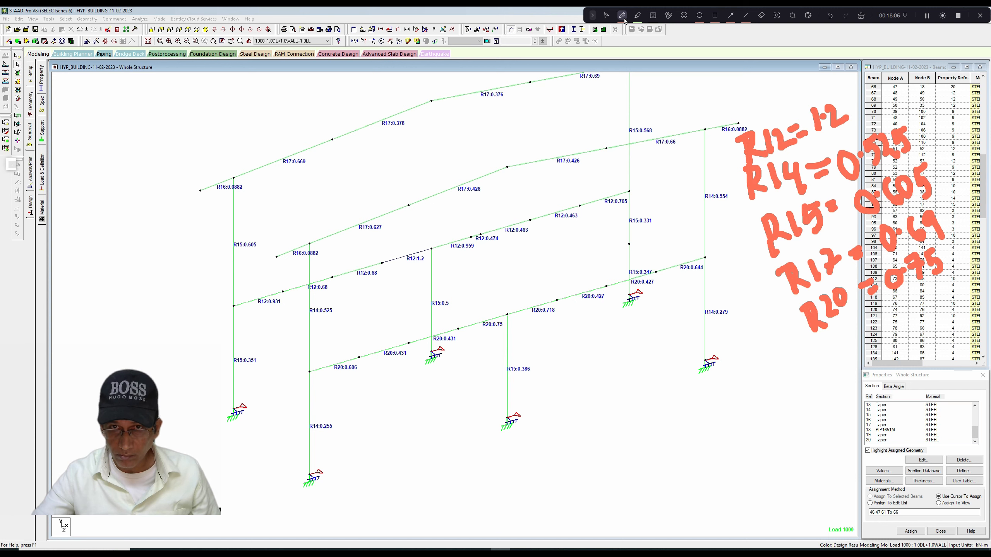
pyautogui.click(607, 15)
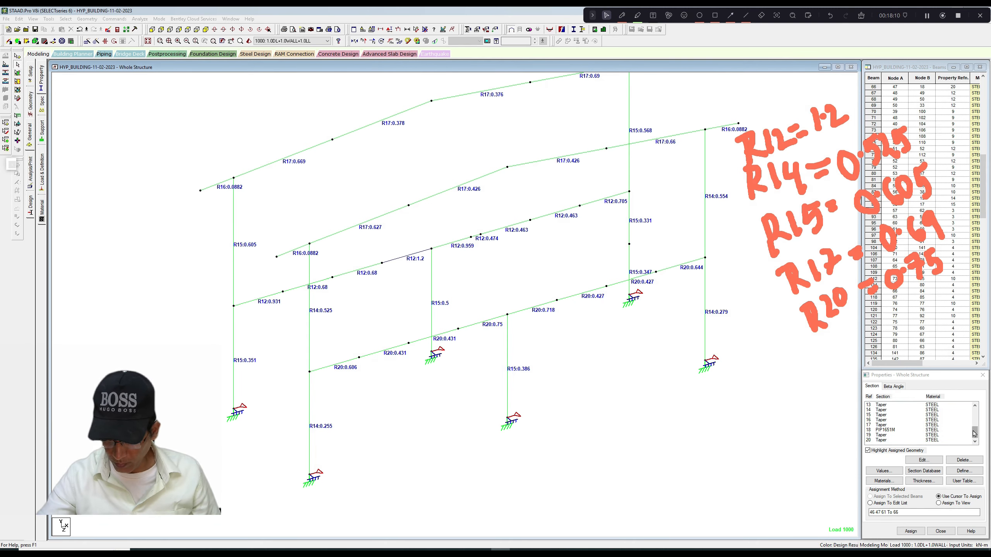
# Set the R12 floor beam section's top flange width to 0.175 m and apply the change.
pyautogui.moveTo(975, 433); pyautogui.dragTo(975, 429)
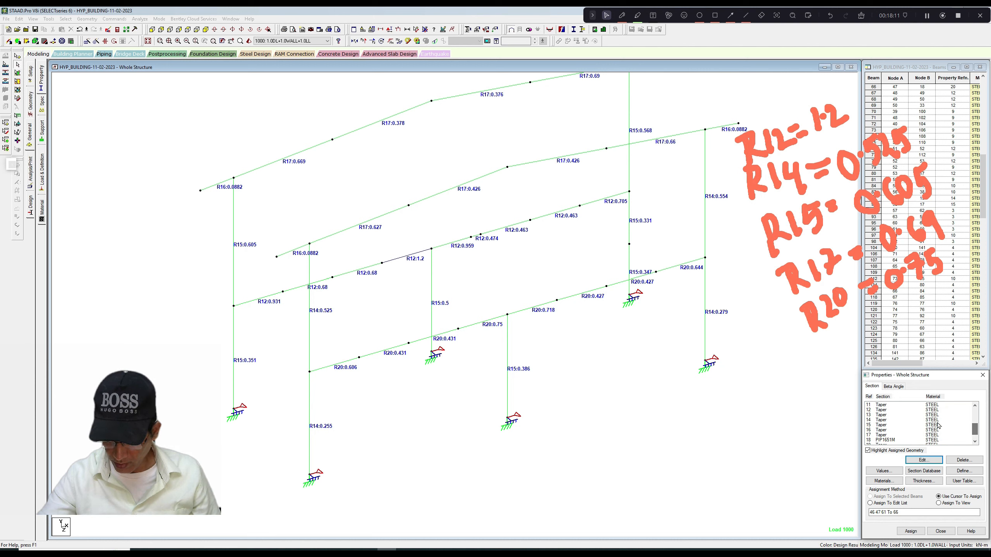
pyautogui.click(883, 410)
pyautogui.click(920, 461)
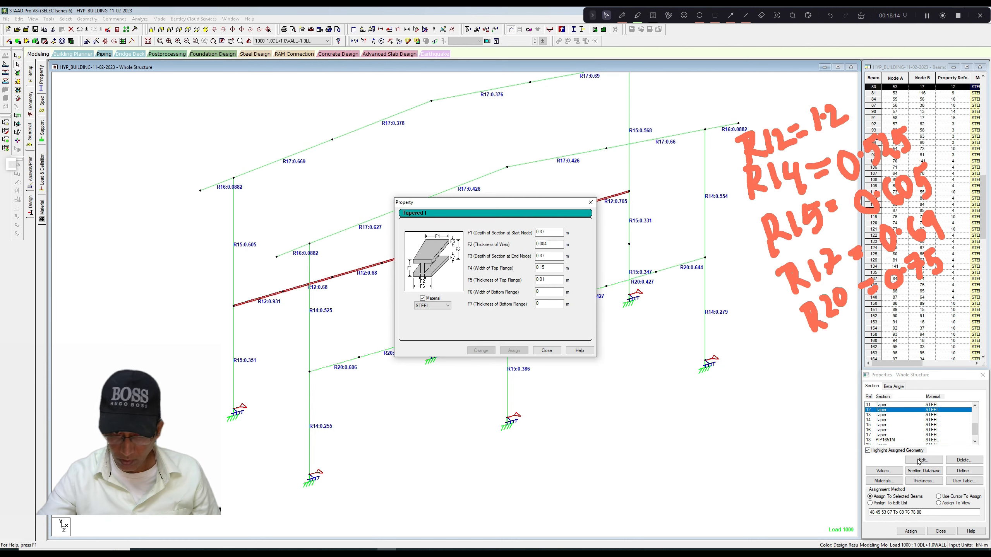
pyautogui.click(542, 267)
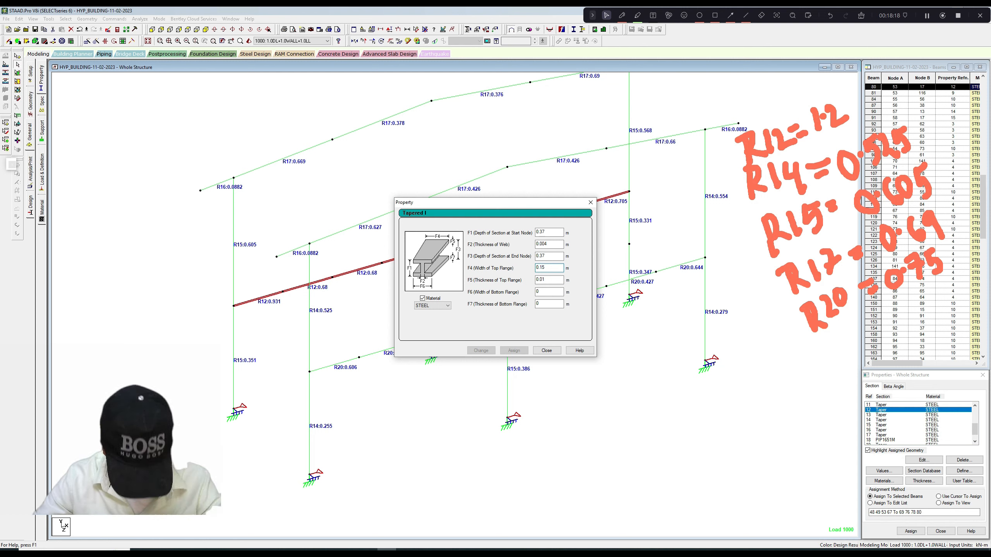
pyautogui.click(481, 351)
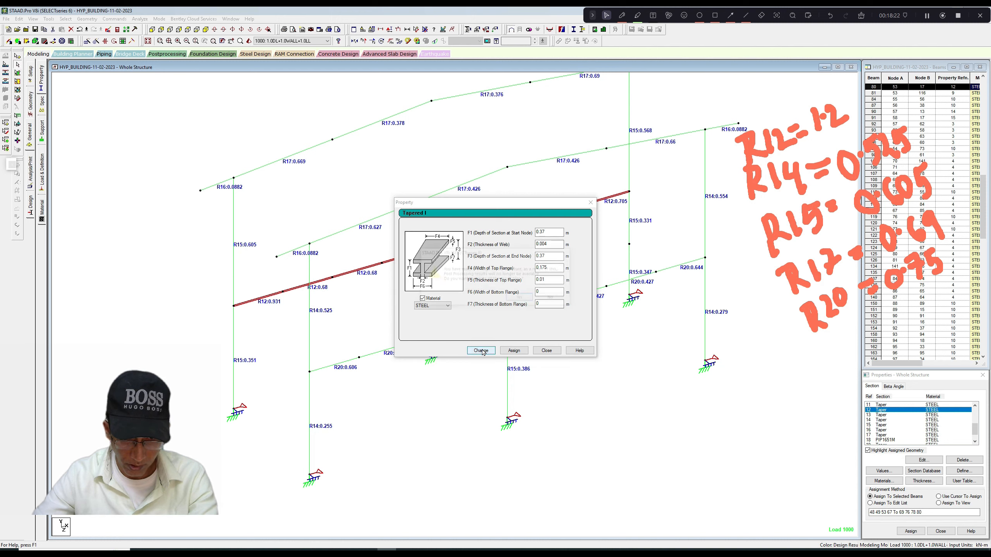
pyautogui.click(522, 299)
pyautogui.click(590, 202)
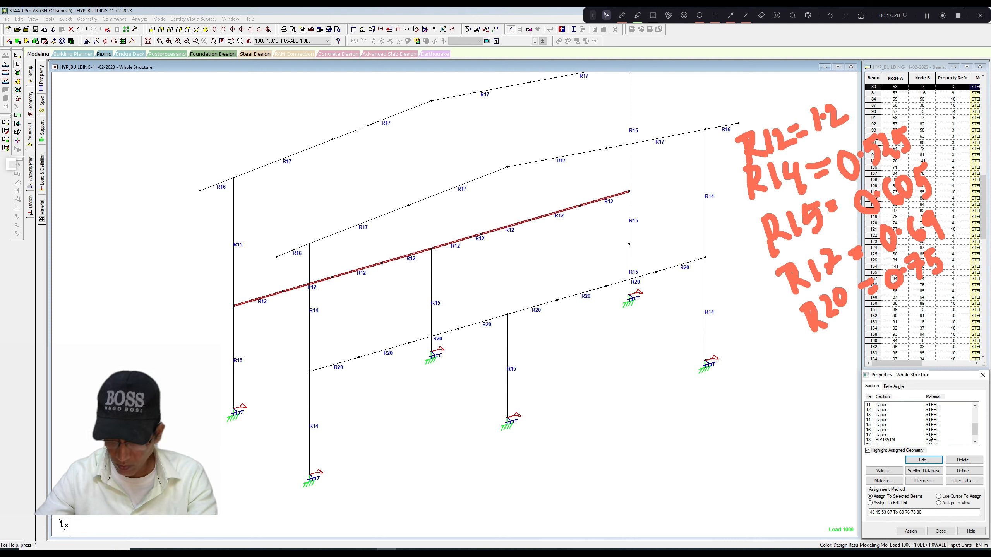
# Set the R14 column section's top flange width to 0.15 m and apply the change.
pyautogui.moveTo(975, 429); pyautogui.dragTo(974, 432)
pyautogui.click(882, 415)
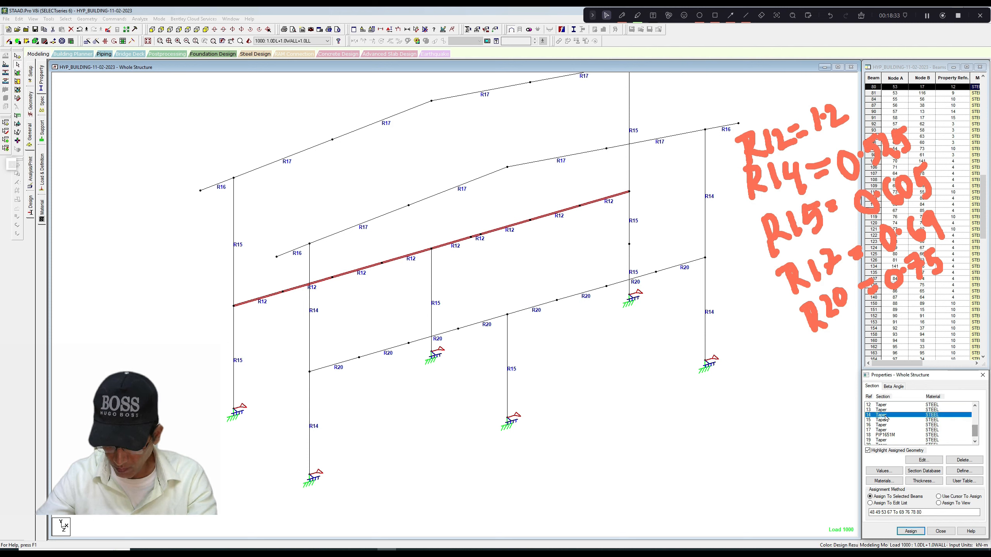
pyautogui.click(924, 460)
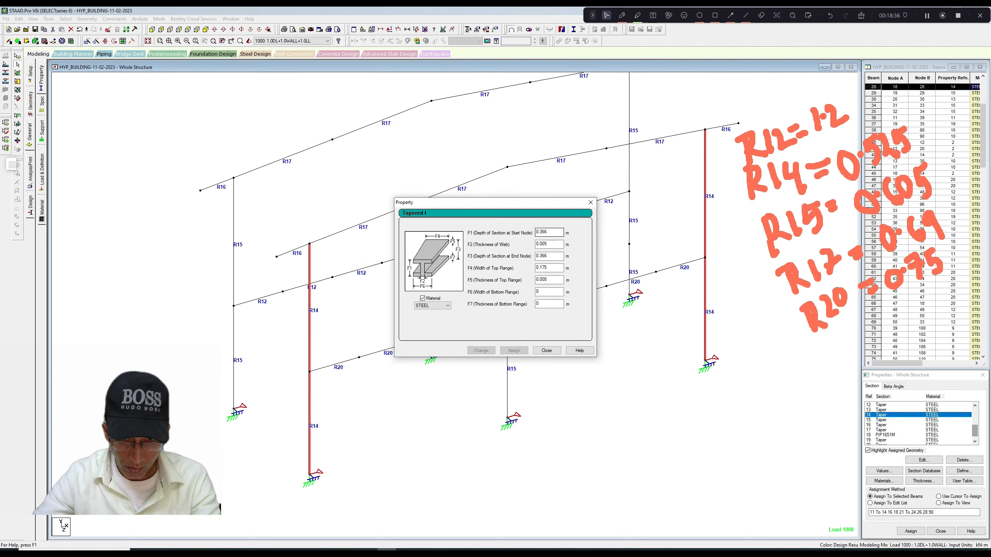
pyautogui.moveTo(547, 268); pyautogui.dragTo(541, 268)
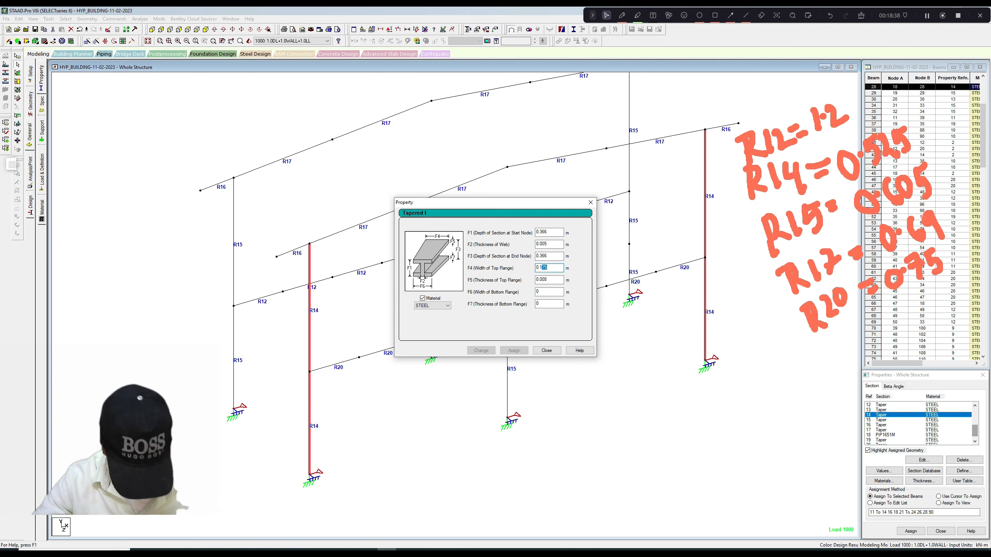
pyautogui.write('4')
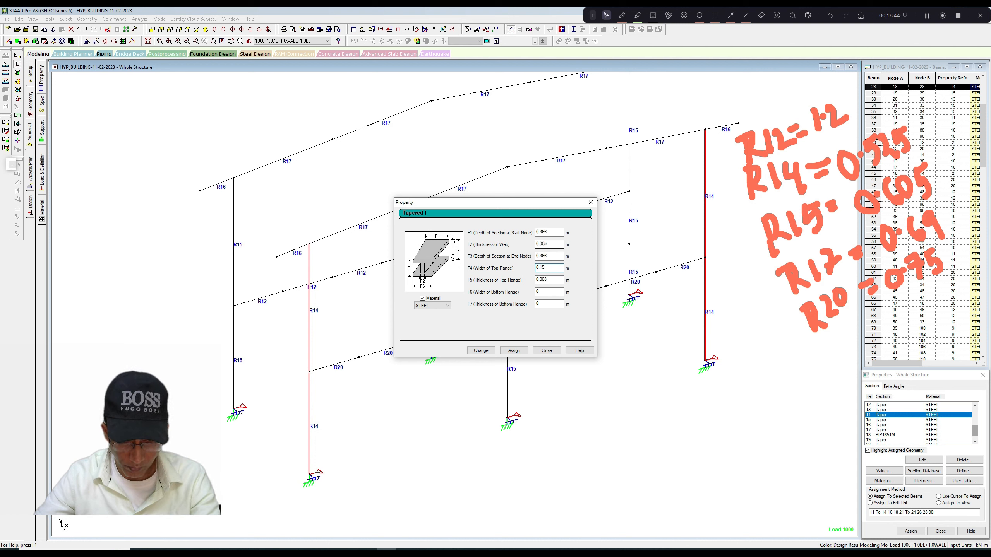
pyautogui.click(481, 351)
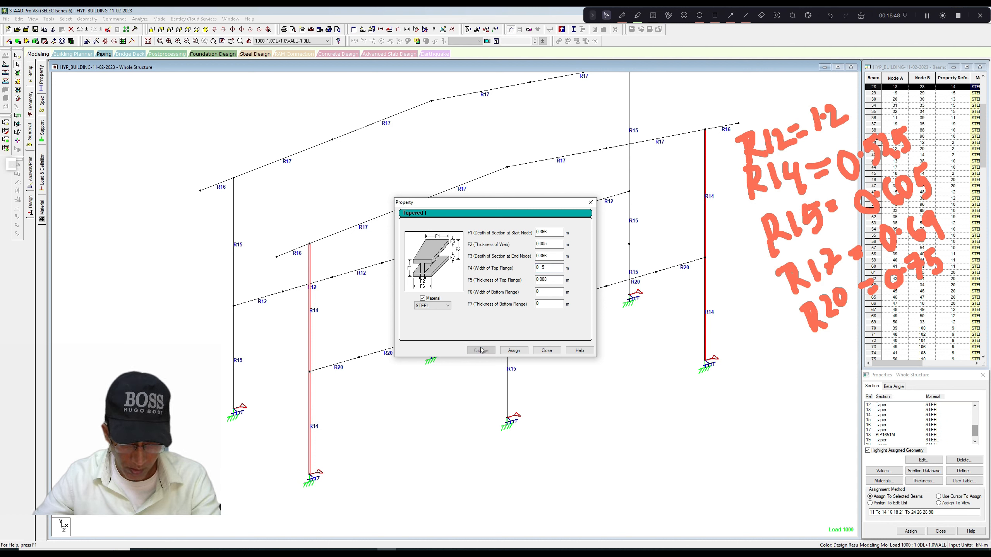
pyautogui.click(591, 202)
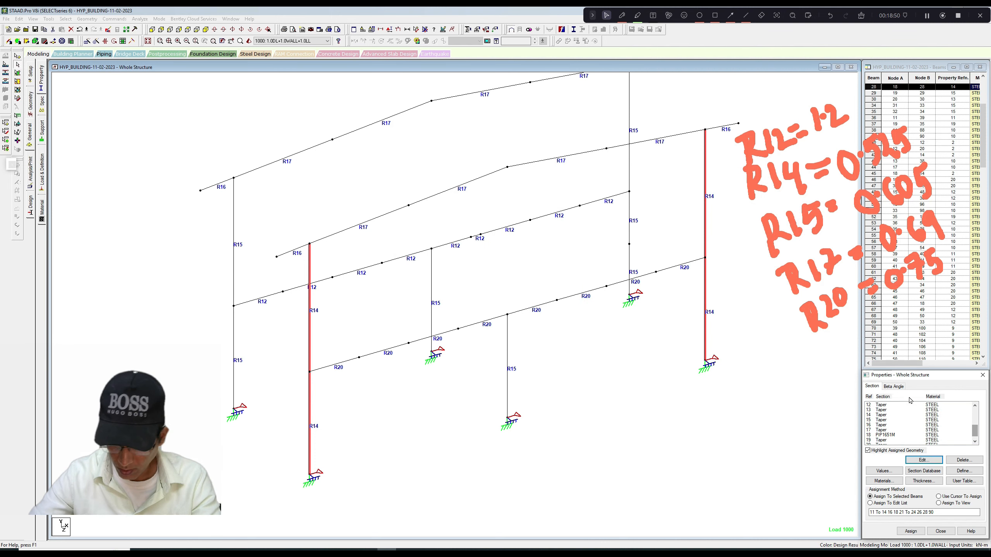
# Set the R15 column section's depth to 0.370 m at both the start and end nodes.
pyautogui.click(882, 420)
pyautogui.click(924, 460)
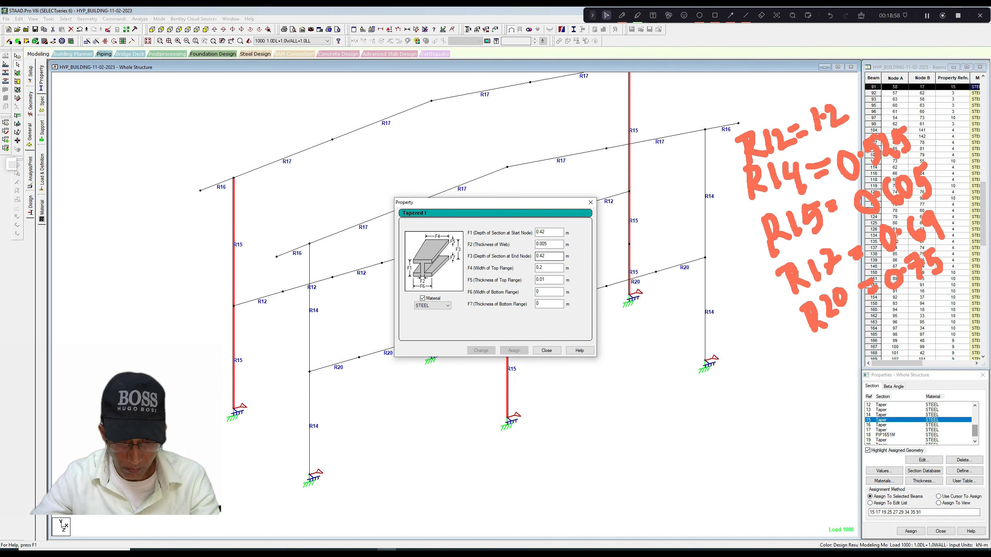
pyautogui.click(538, 257)
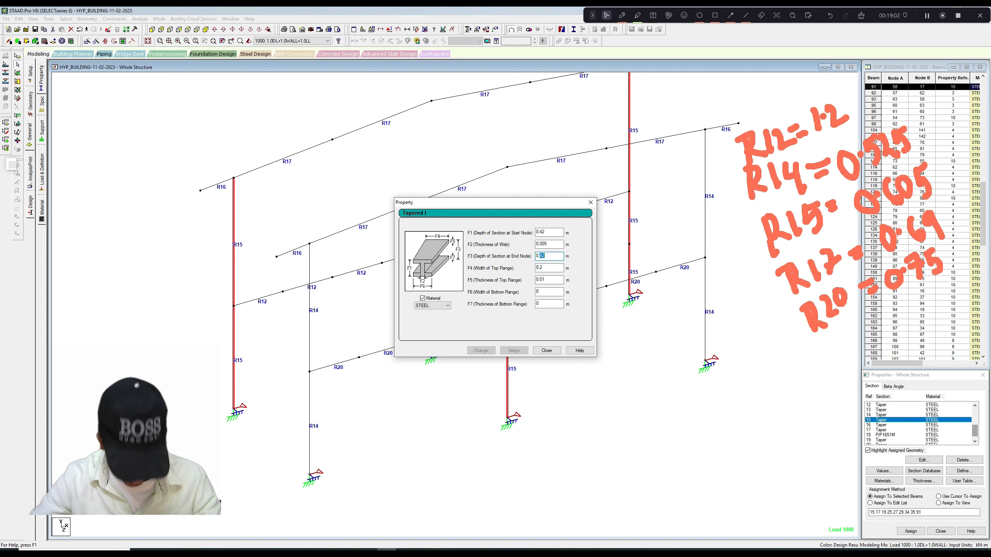
pyautogui.write('370')
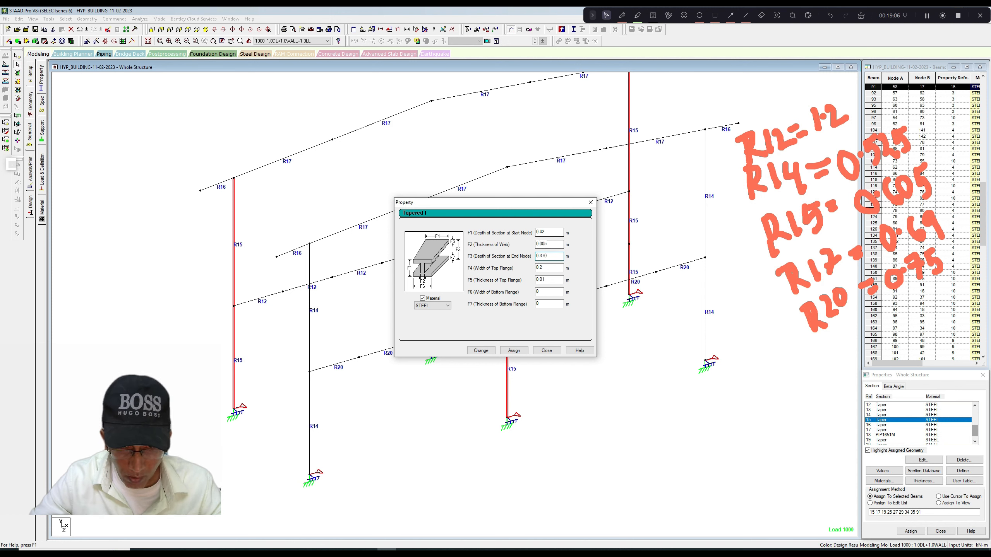
pyautogui.moveTo(540, 232); pyautogui.dragTo(547, 232)
pyautogui.write('370')
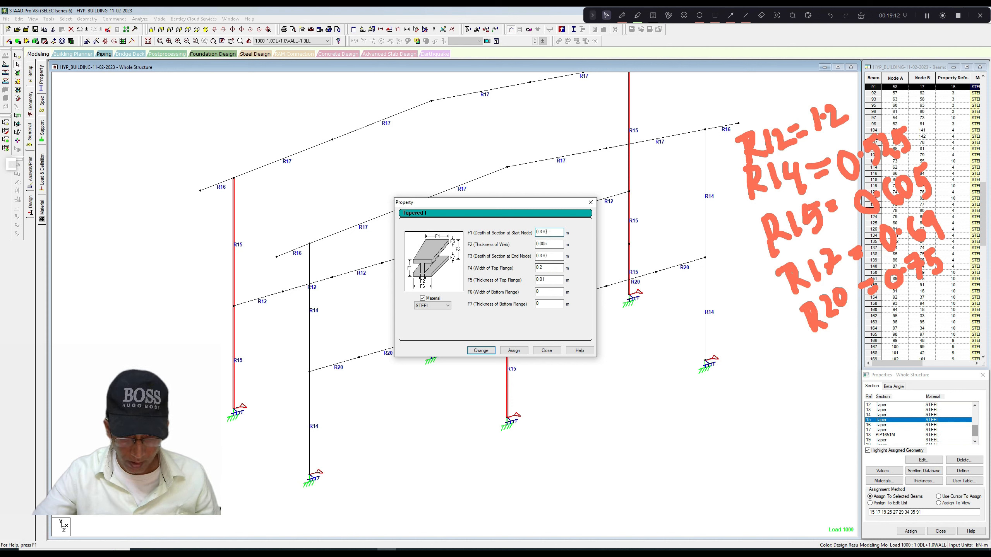
# Set the R15 column section's top flange width to 0.15 m and apply the section changes.
pyautogui.click(541, 268)
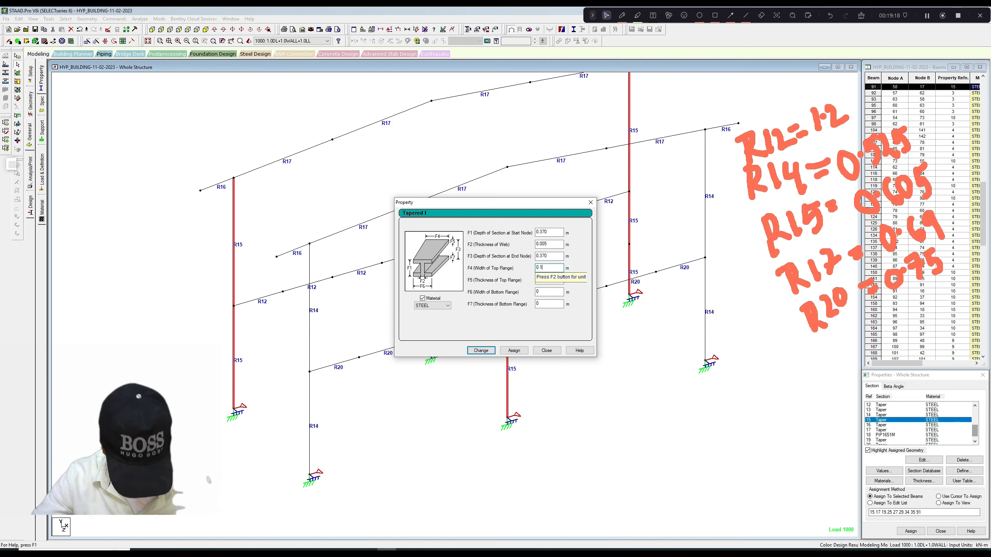
pyautogui.write('5')
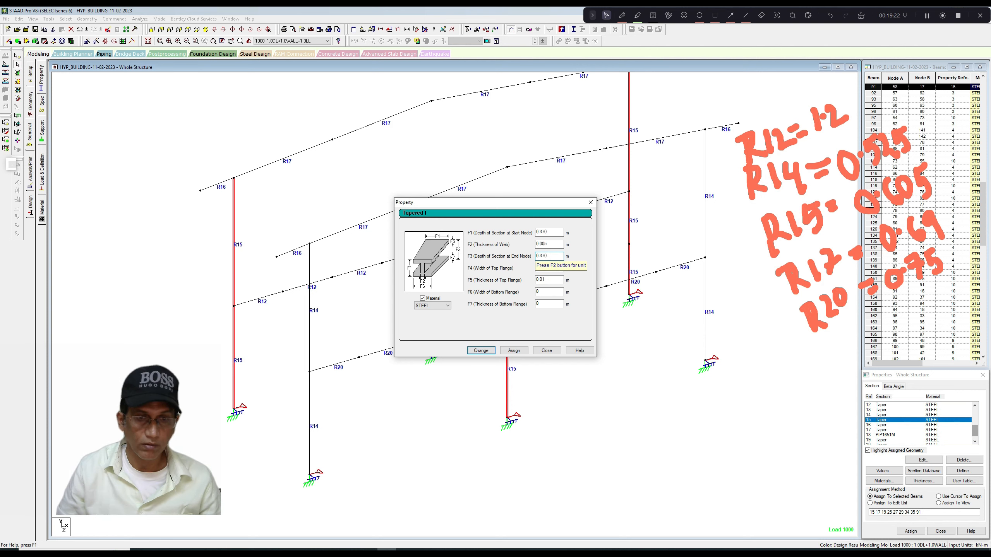
pyautogui.click(484, 351)
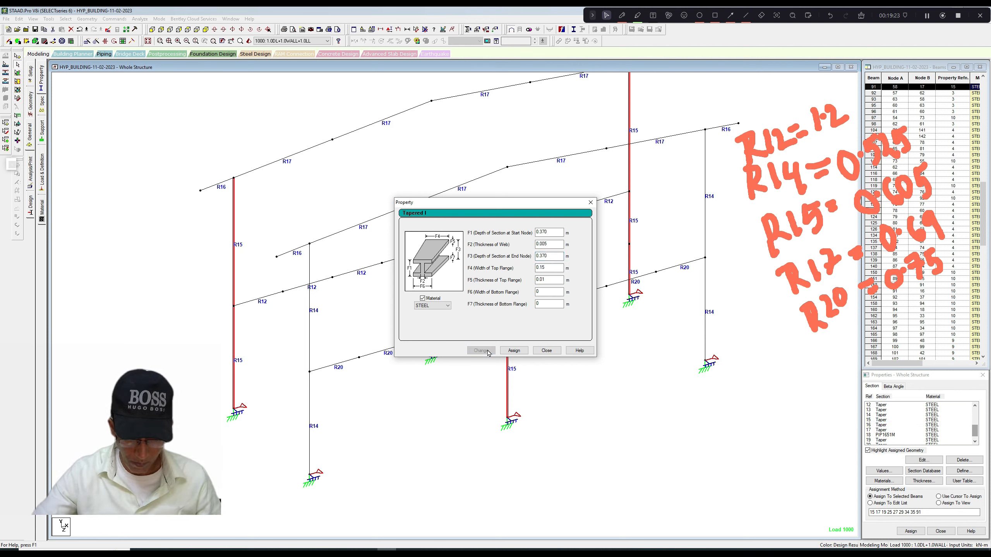
pyautogui.click(590, 202)
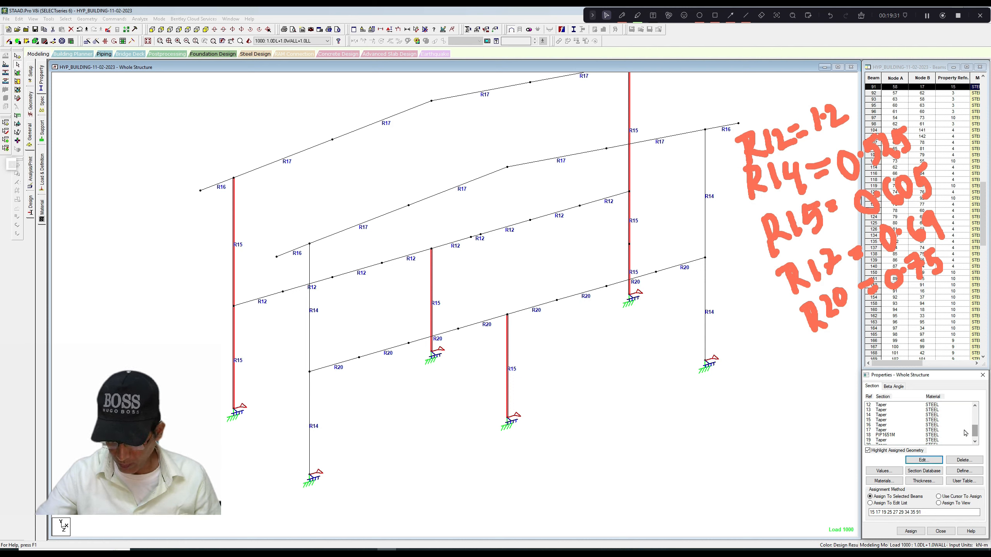
# Set the R20 floor beam section's depth to 0.316 m at both the start and end nodes.
pyautogui.scroll(-1, 976, 432)
pyautogui.click(944, 440)
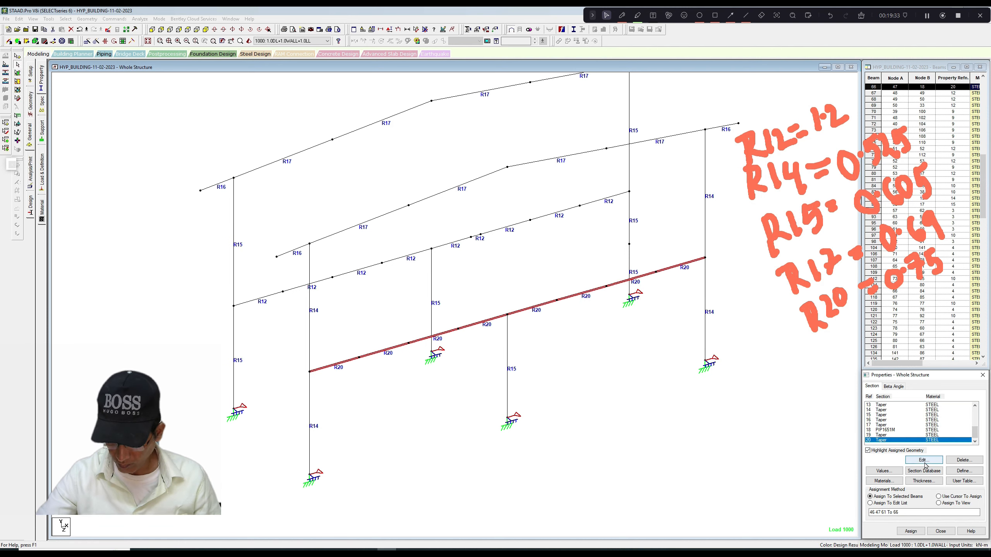
pyautogui.click(924, 461)
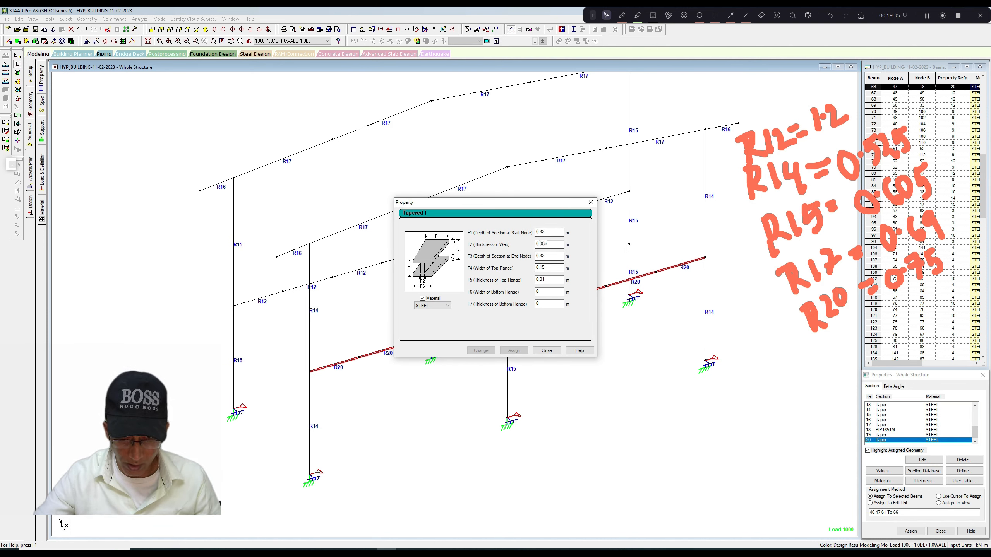
pyautogui.click(543, 256)
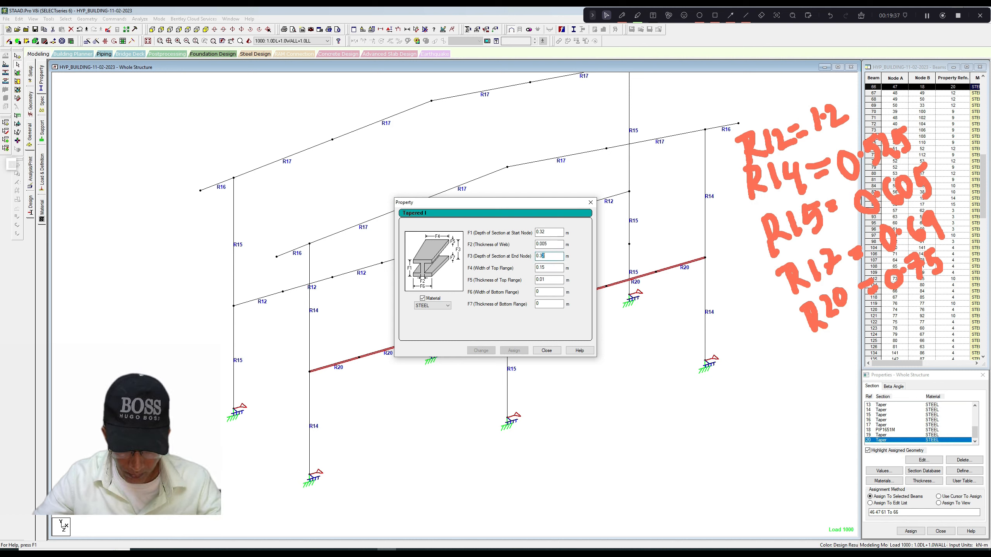
pyautogui.write('16')
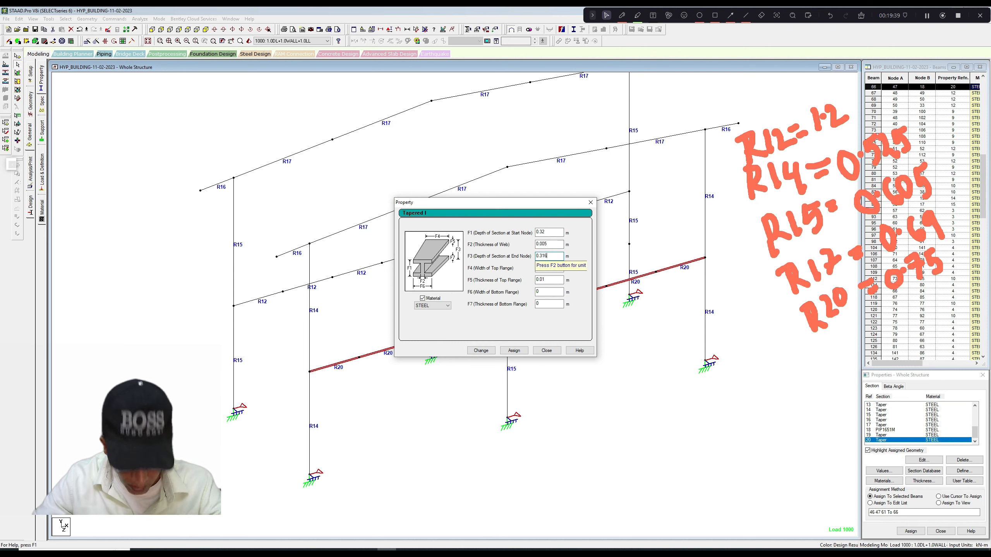
pyautogui.click(543, 232)
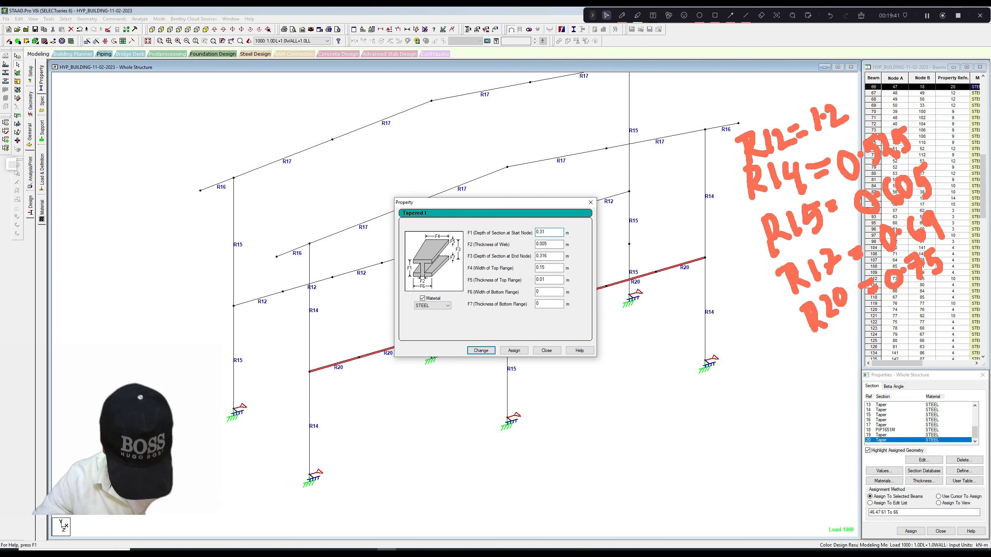
pyautogui.write('6')
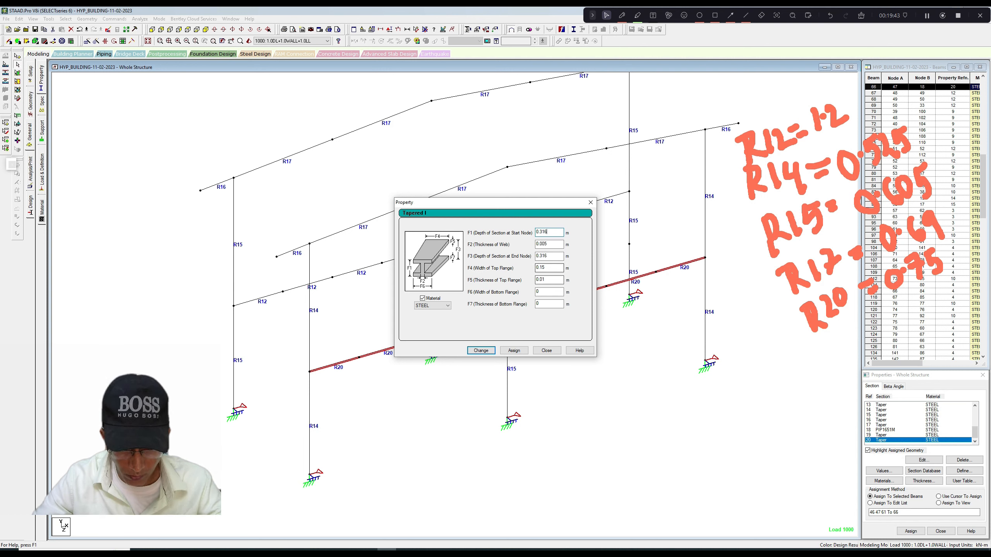
# Set the R20 floor beam section's top flange thickness to 0.008 m and apply the section changes.
pyautogui.click(546, 280)
pyautogui.press('BackSpace')
pyautogui.write('0')
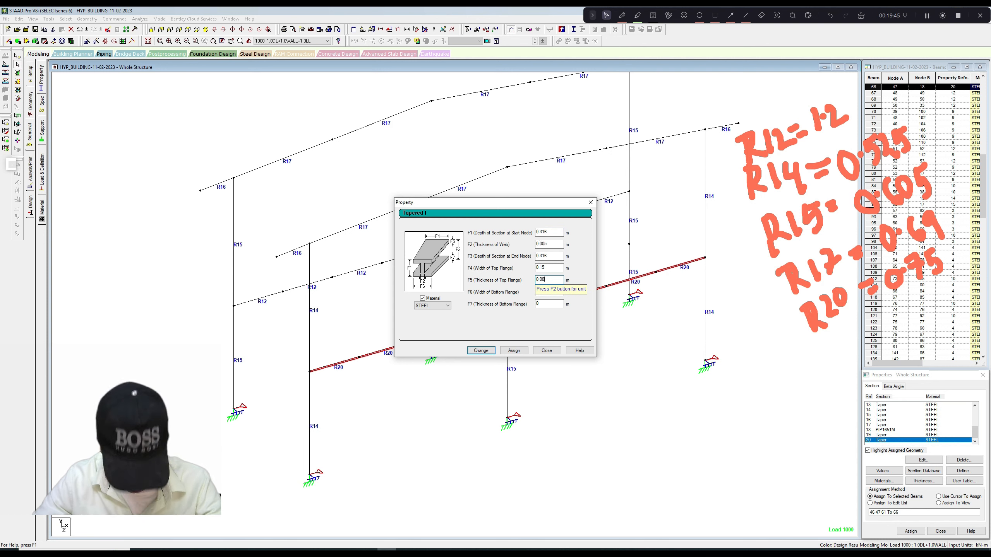
pyautogui.write('8')
pyautogui.click(487, 352)
pyautogui.click(547, 352)
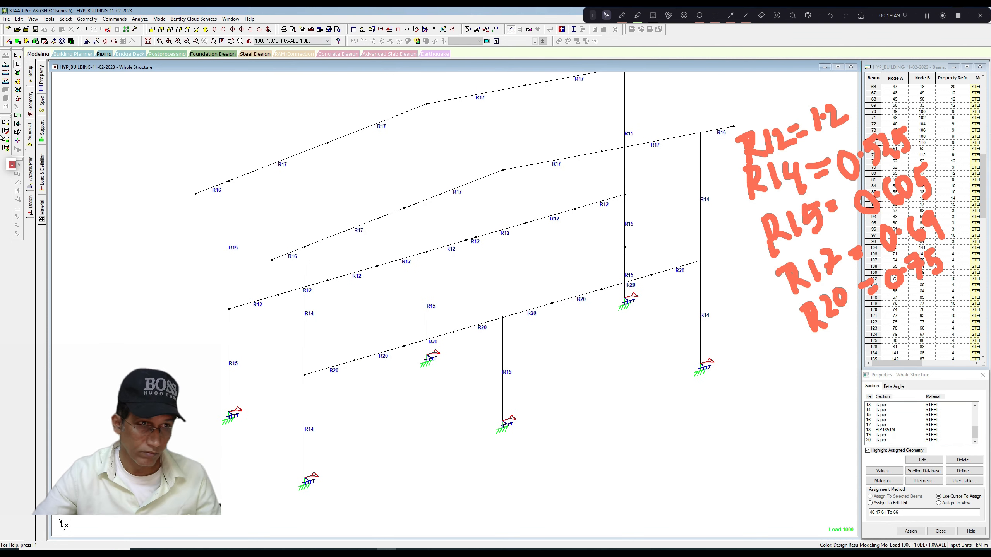
# Save the modified structure and run the analysis and steel design, staying in modeling mode when it is done.
pyautogui.click(140, 19)
pyautogui.click(154, 28)
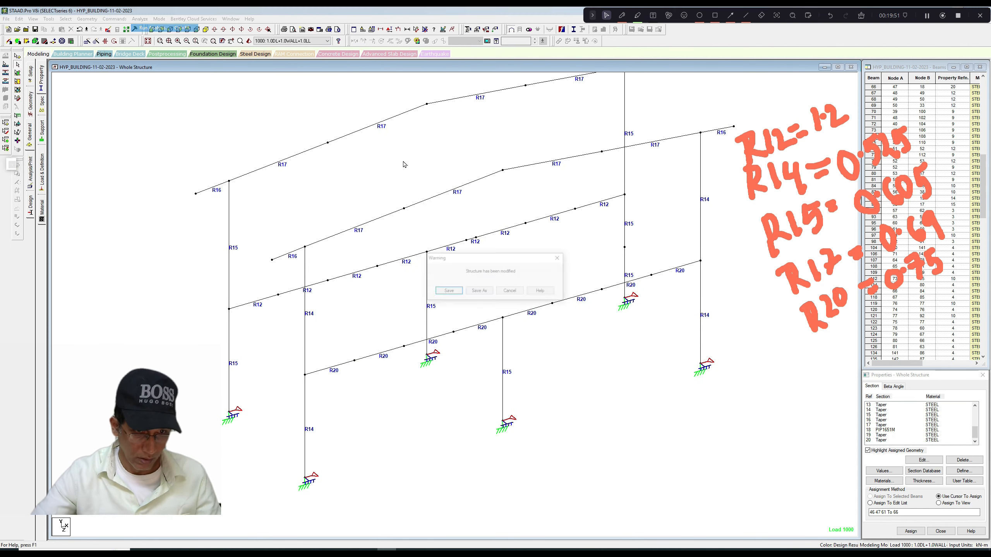
pyautogui.click(450, 290)
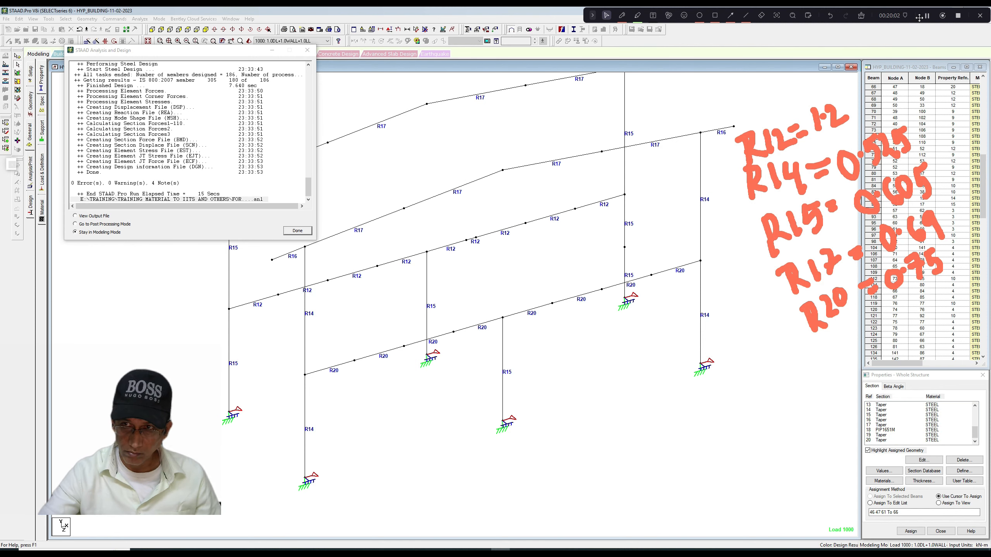
pyautogui.click(294, 233)
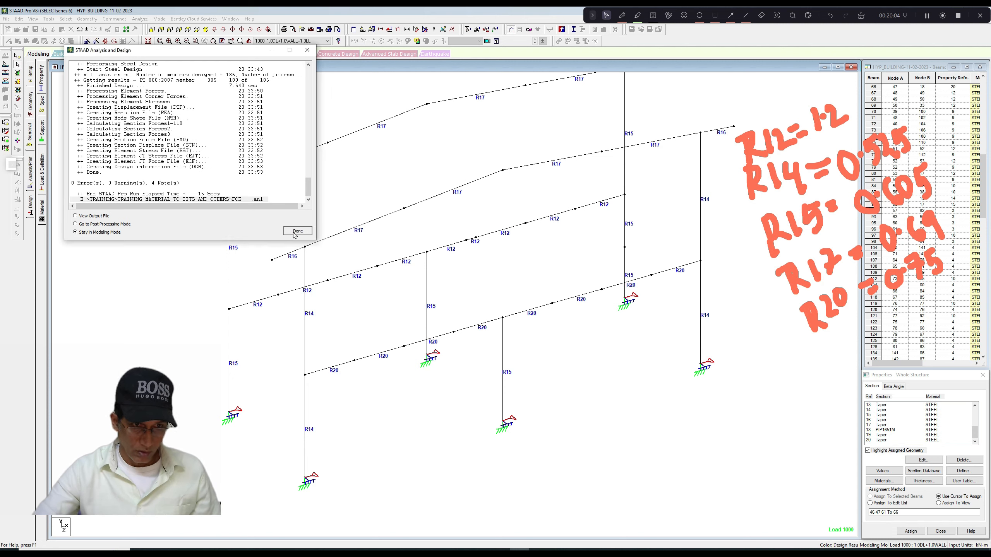
# Display the steel design results on the members as actual-ratio values and examine the utilization ratios across the frames.
pyautogui.rightClick(333, 188)
pyautogui.click(353, 287)
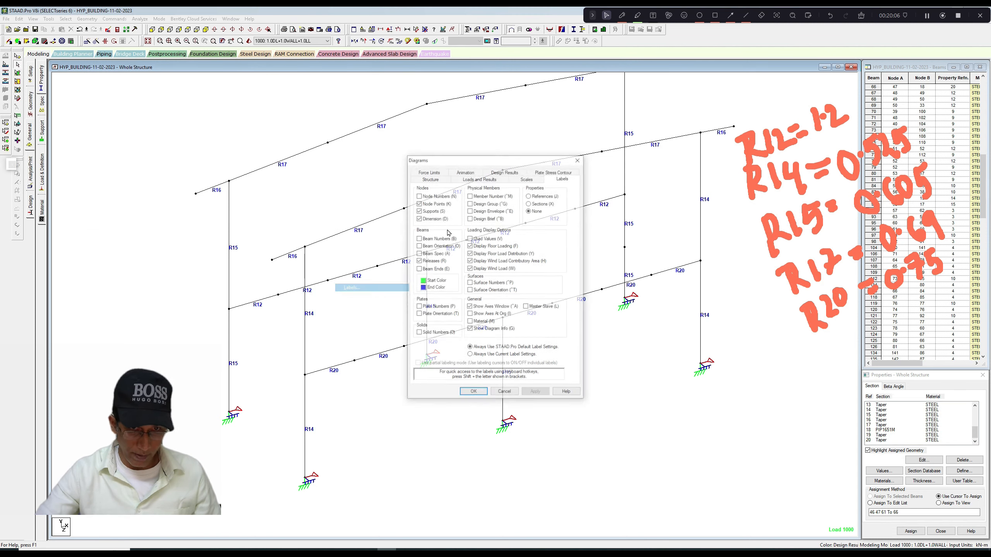
pyautogui.click(515, 173)
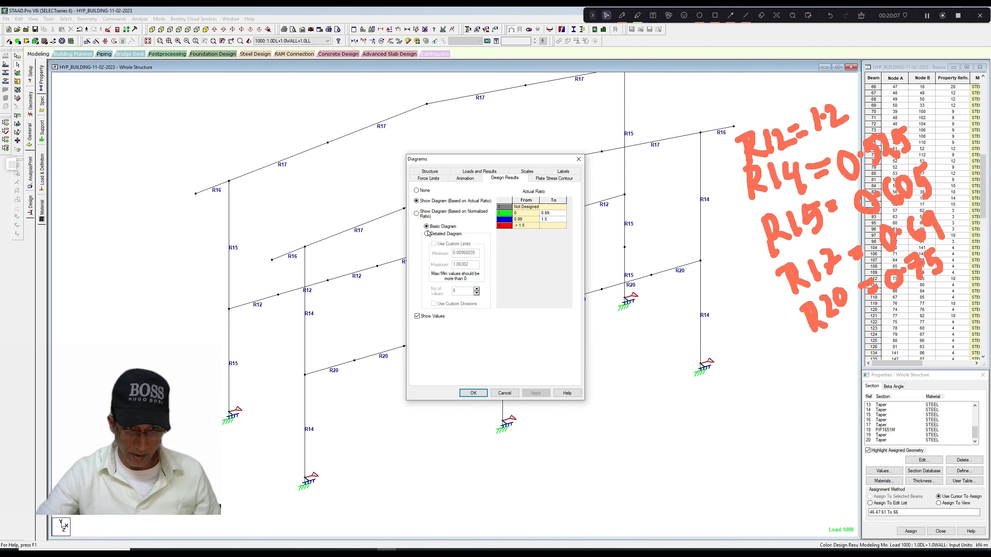
pyautogui.click(474, 393)
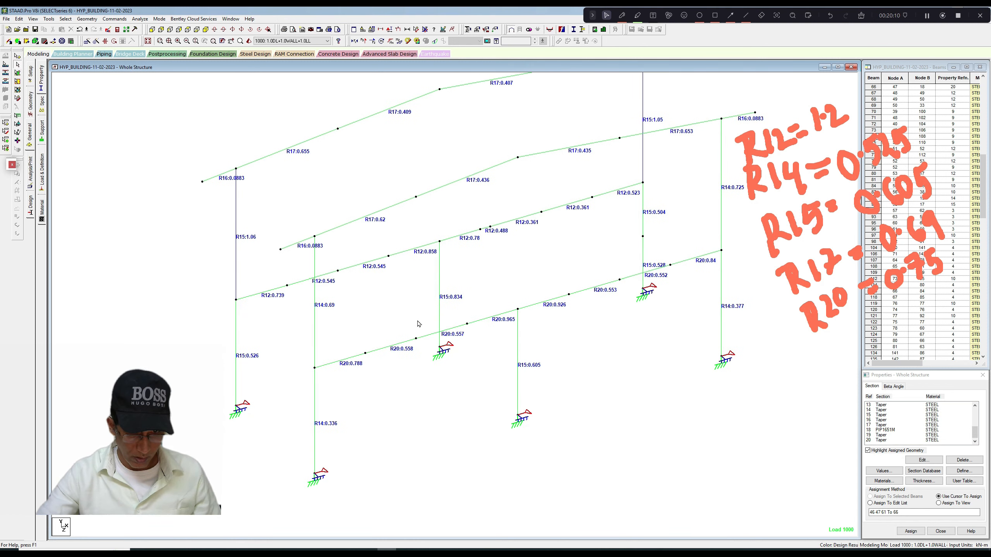
pyautogui.scroll(3, 417, 323)
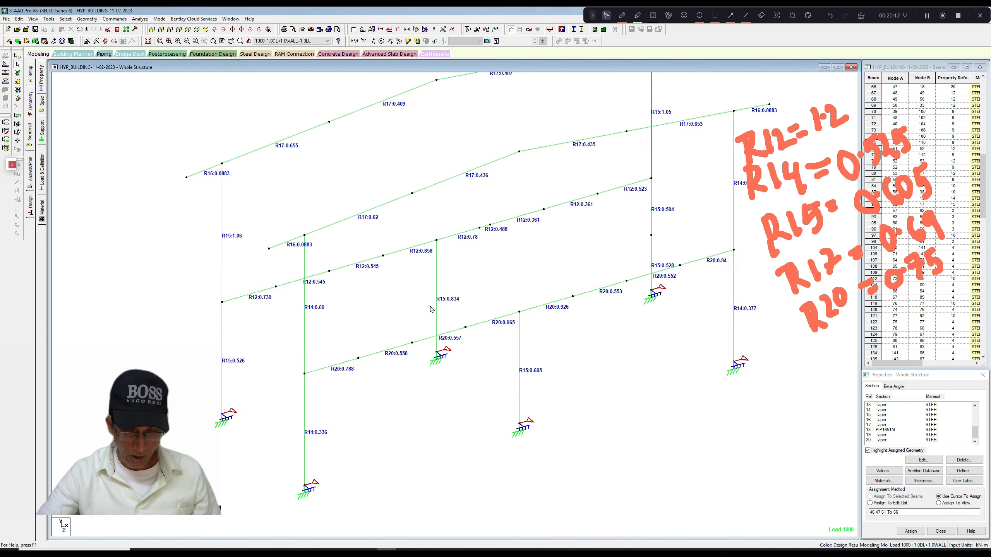
pyautogui.moveTo(410, 306); pyautogui.dragTo(417, 306, button='middle')
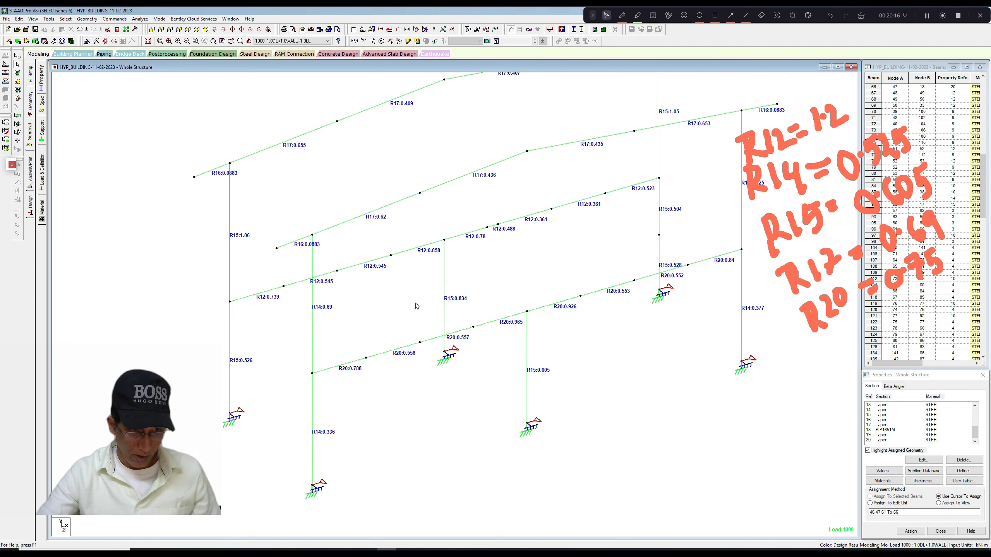
pyautogui.moveTo(415, 304); pyautogui.dragTo(417, 295, button='middle')
pyautogui.scroll(-1, 418, 295)
pyautogui.moveTo(576, 283); pyautogui.dragTo(540, 309, button='middle')
pyautogui.scroll(-2, 540, 310)
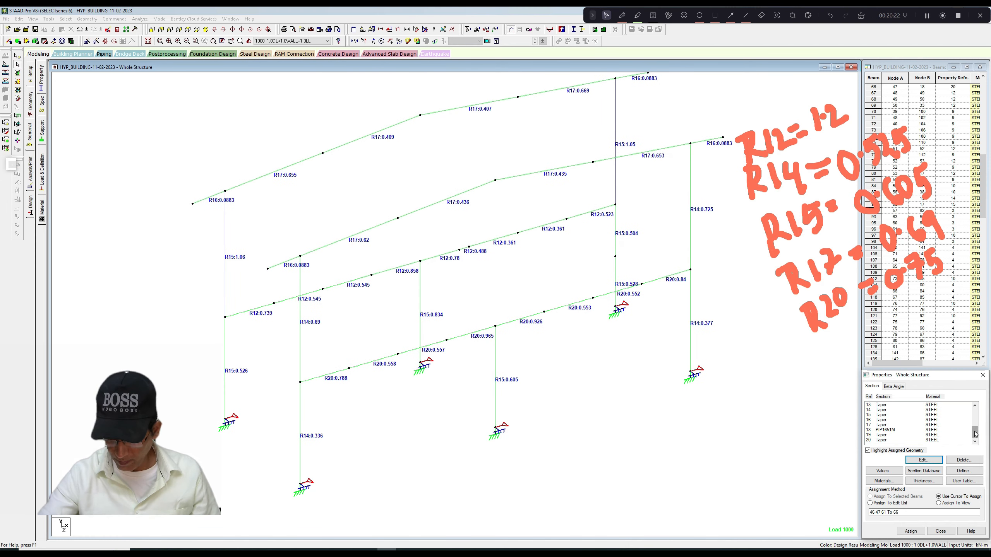
pyautogui.click(876, 420)
pyautogui.click(918, 461)
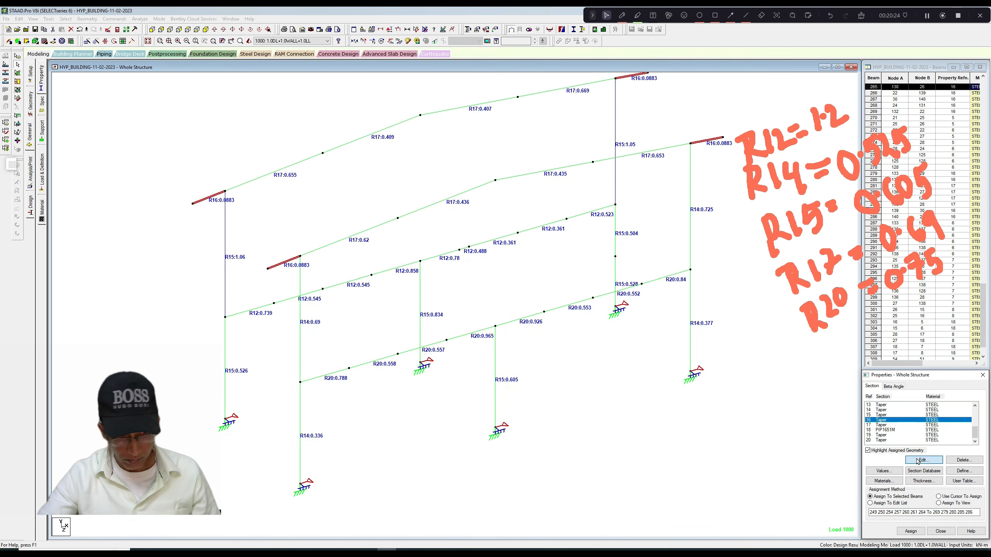
pyautogui.click(590, 202)
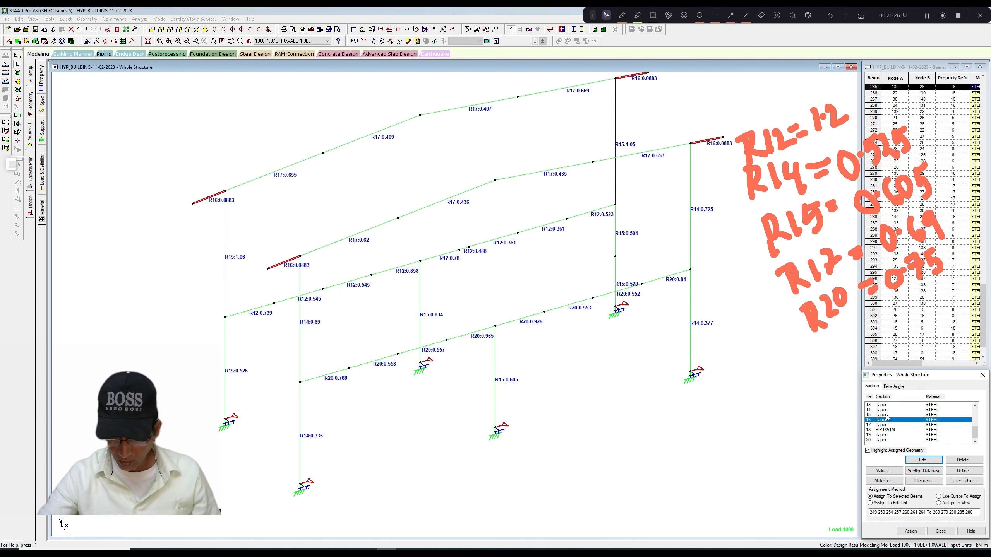
# Set the R15 column section's top flange width to 0.175 m and apply the change, deleting the old result files.
pyautogui.click(881, 415)
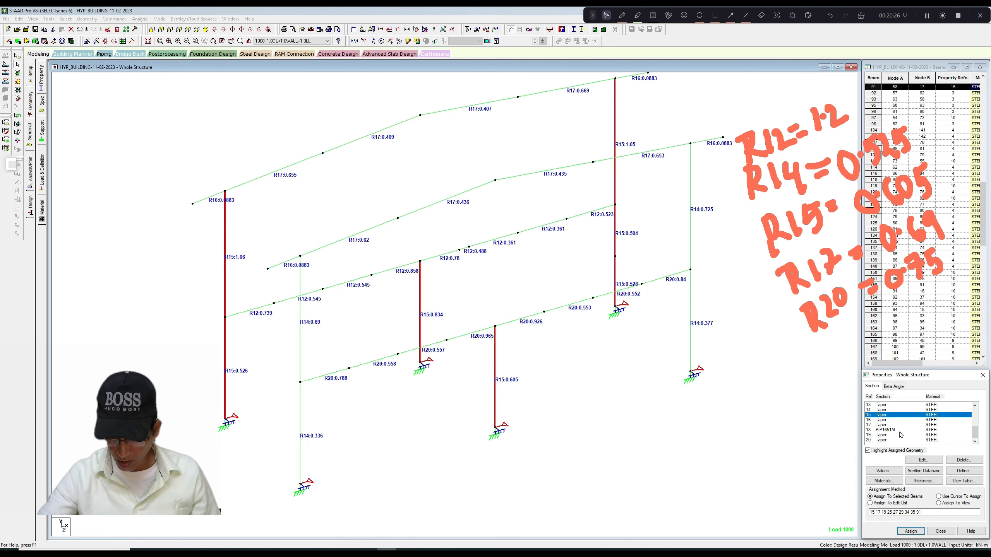
pyautogui.click(921, 460)
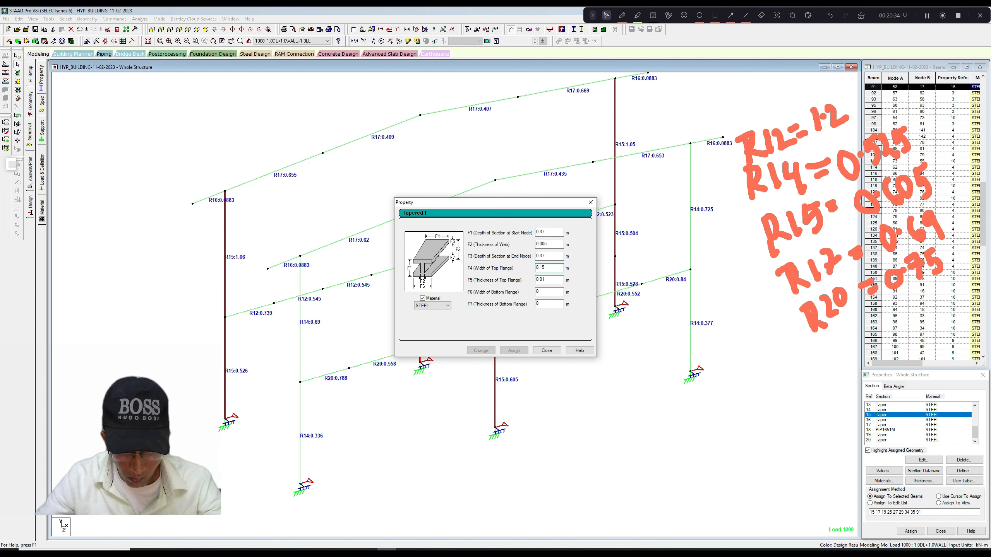
pyautogui.click(543, 268)
pyautogui.write('7')
pyautogui.click(550, 280)
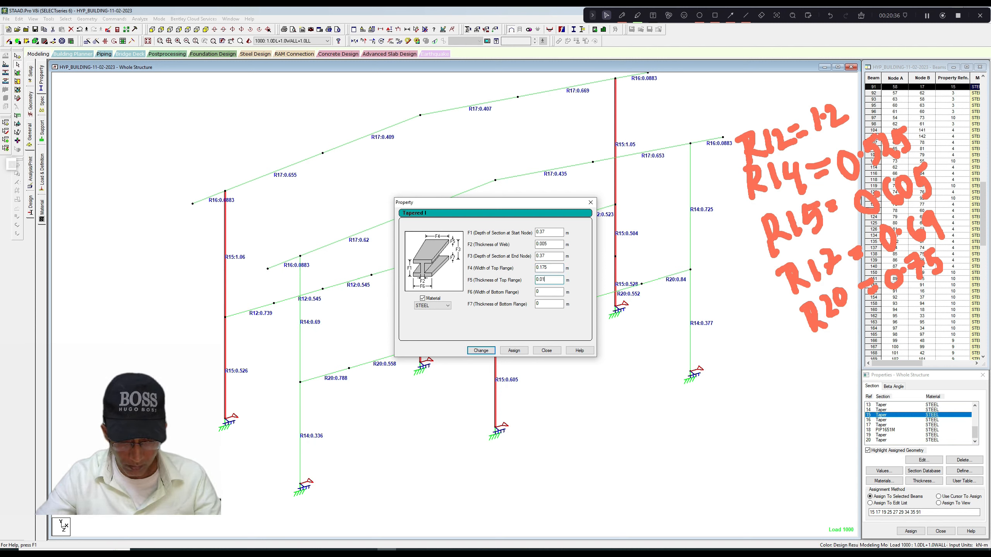
pyautogui.click(481, 350)
pyautogui.click(525, 299)
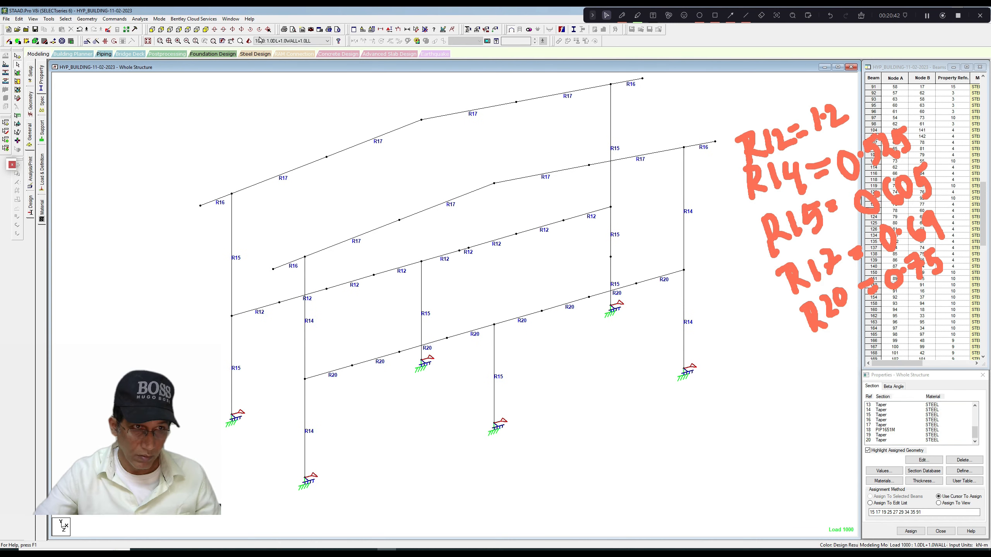
# Save the modified structure and run the analysis and steel design with the revised R15 column section.
pyautogui.click(140, 19)
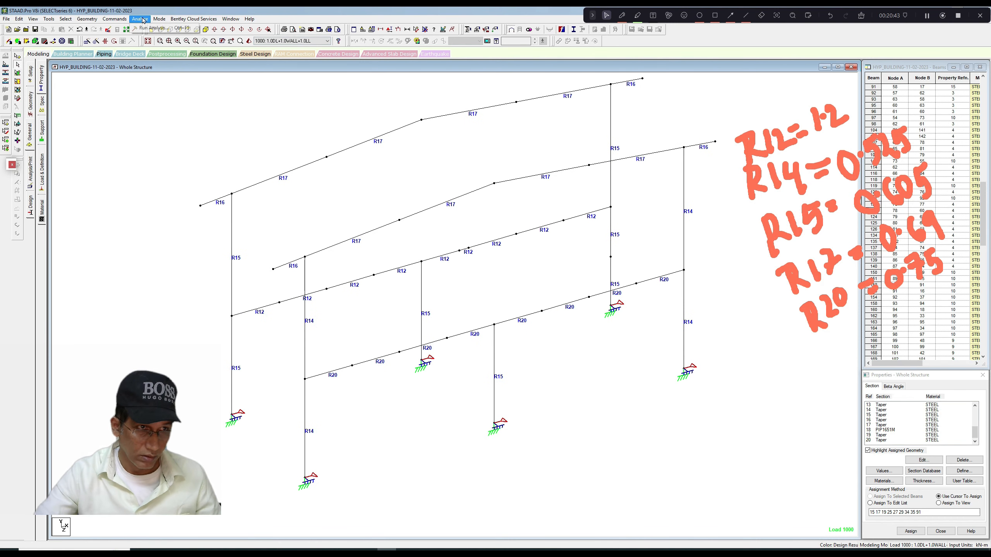
pyautogui.click(156, 28)
pyautogui.click(448, 292)
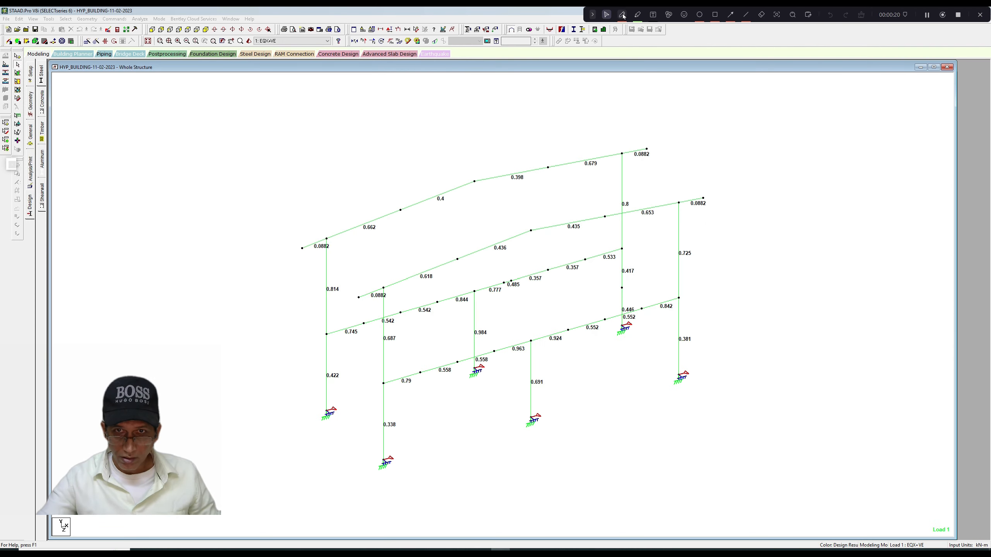
pyautogui.click(622, 16)
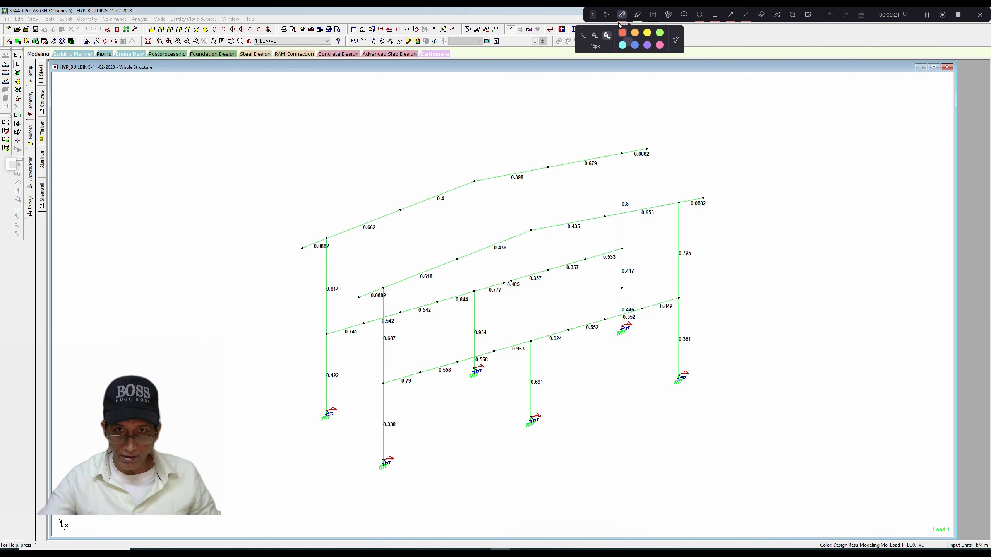
pyautogui.moveTo(320, 314); pyautogui.dragTo(338, 314)
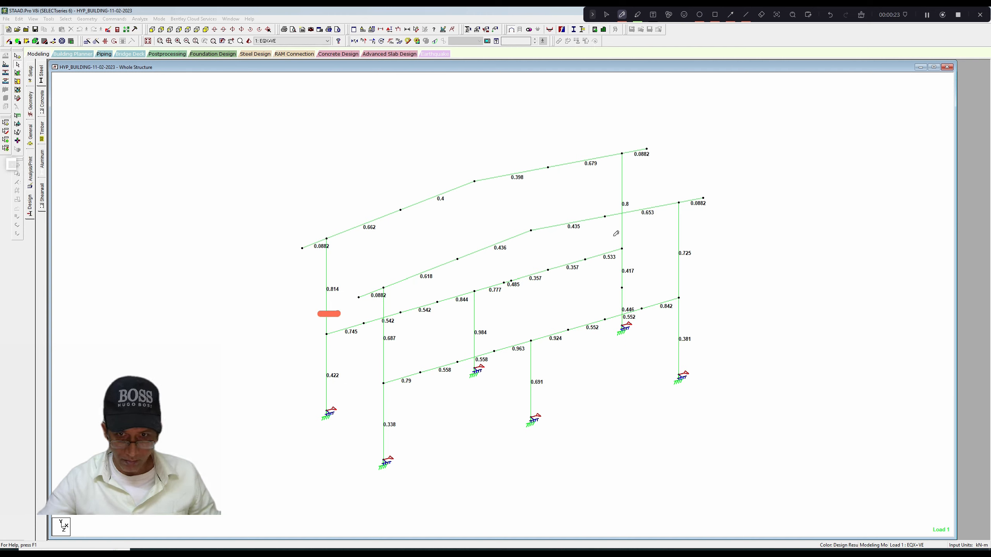
pyautogui.moveTo(617, 233); pyautogui.dragTo(630, 230)
pyautogui.moveTo(376, 366); pyautogui.dragTo(400, 360)
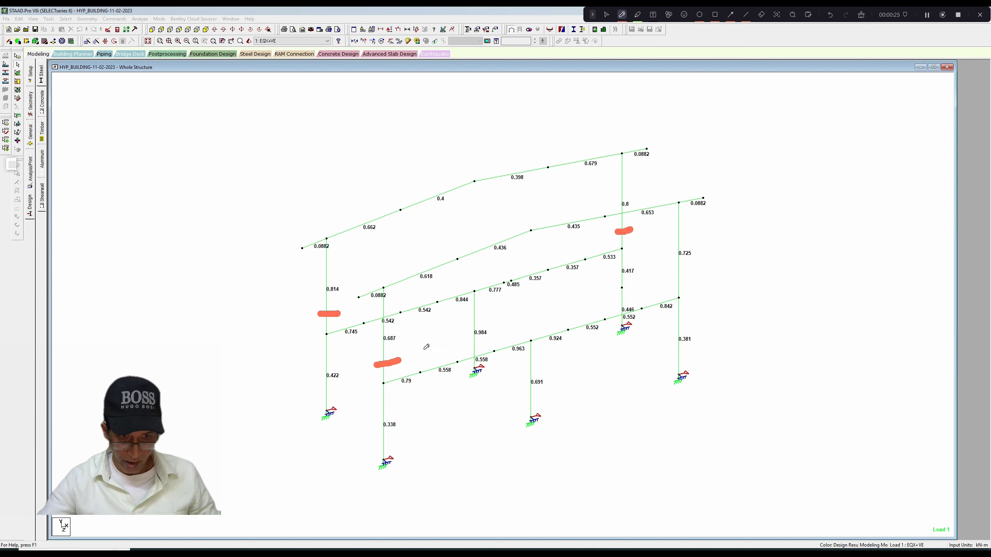
pyautogui.moveTo(672, 281); pyautogui.dragTo(689, 276)
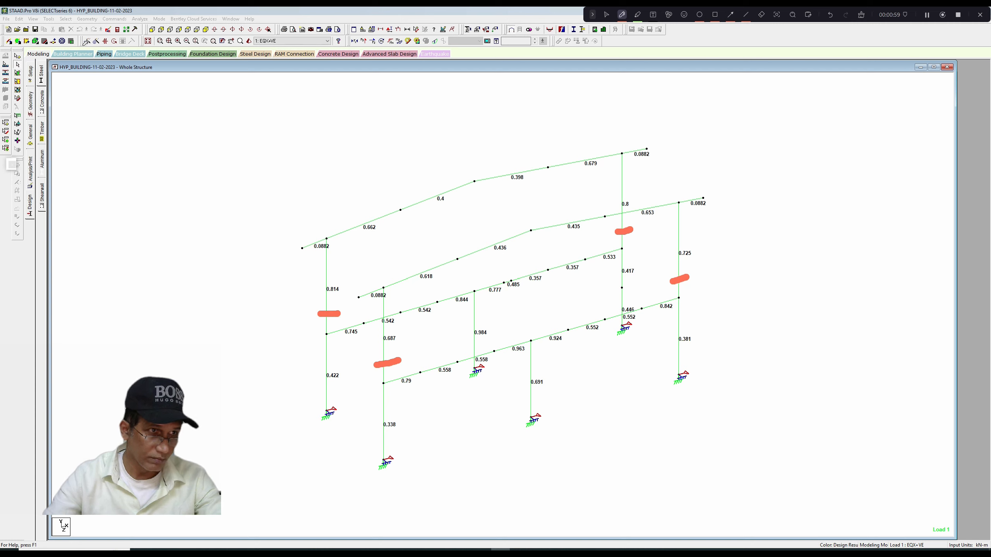
pyautogui.click(623, 15)
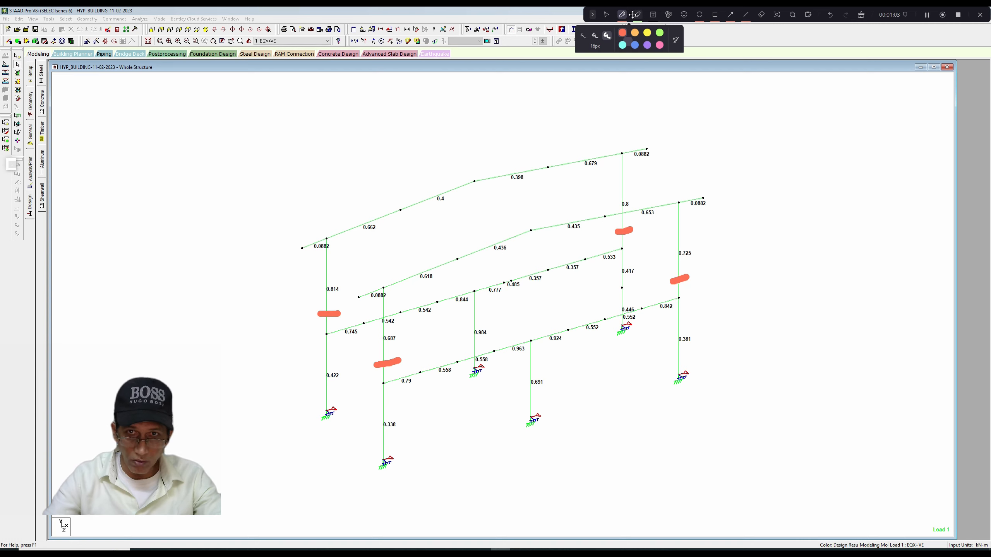
pyautogui.click(606, 15)
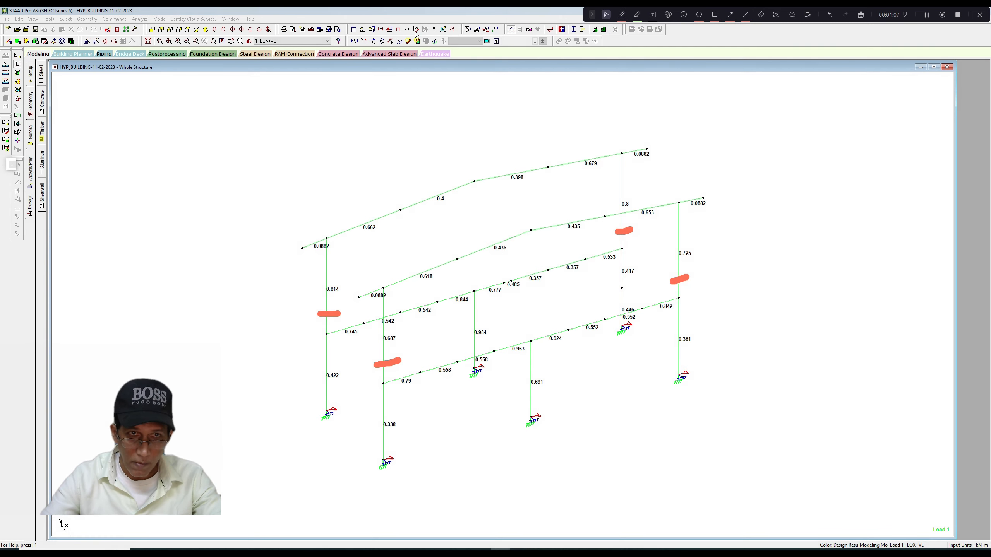
# Measure the node-to-node length of a rear-frame corner column above the floor beam.
pyautogui.click(327, 239)
pyautogui.click(326, 334)
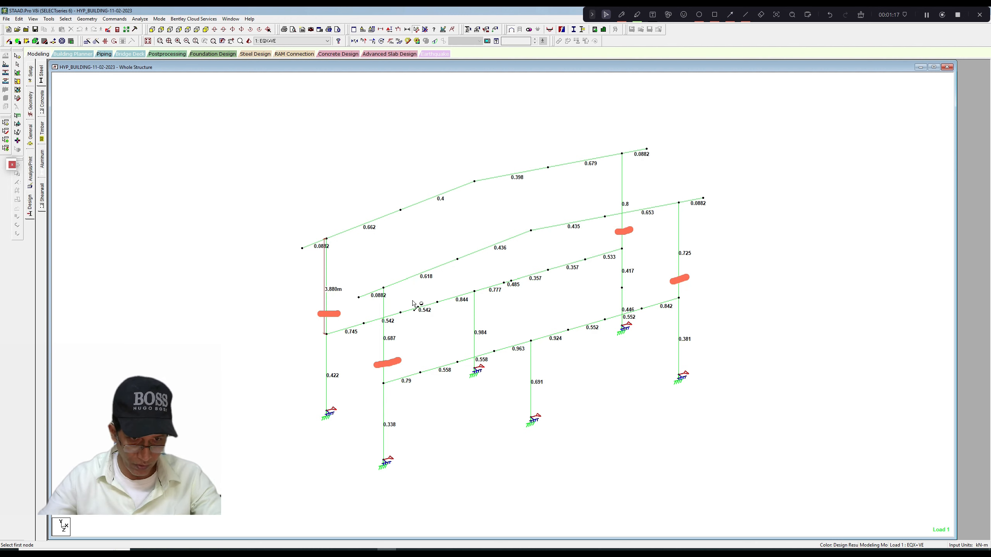
pyautogui.scroll(1, 414, 308)
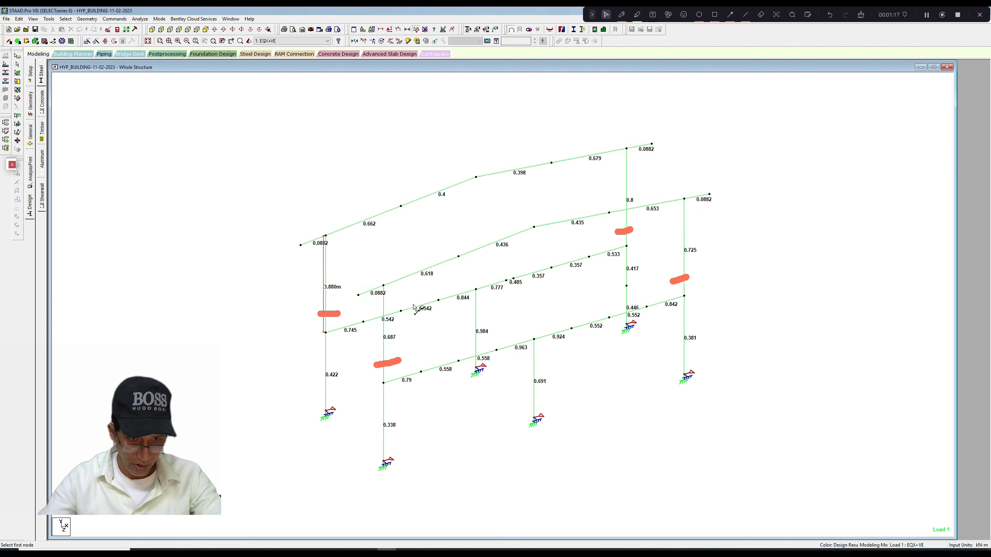
# Insert a node at a distance of 1.3 m in the four corner column members above the floor beams, deleting the old results.
pyautogui.click(384, 359)
pyautogui.keyDown('ctrl'); pyautogui.click(329, 302); pyautogui.keyUp('ctrl')
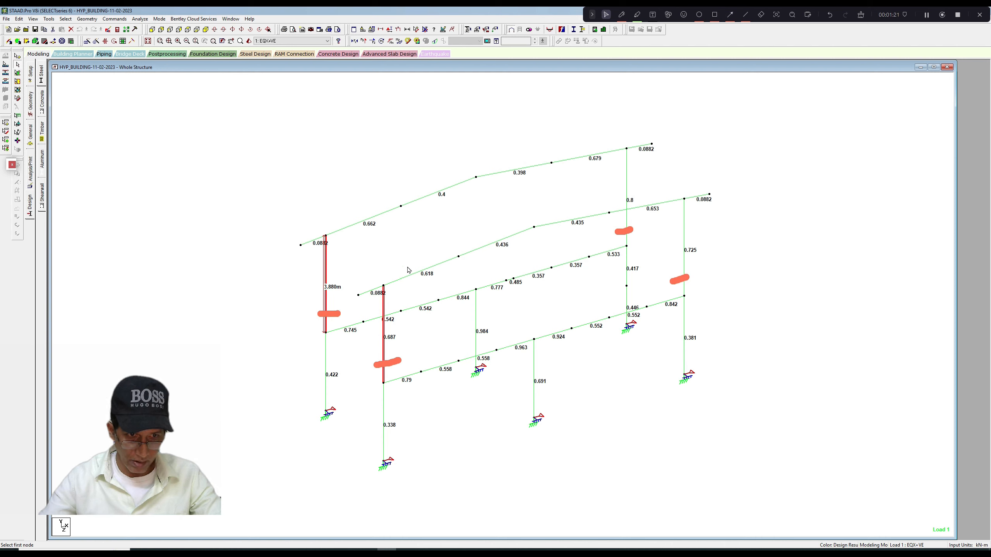
pyautogui.keyDown('ctrl'); pyautogui.click(686, 289); pyautogui.keyUp('ctrl')
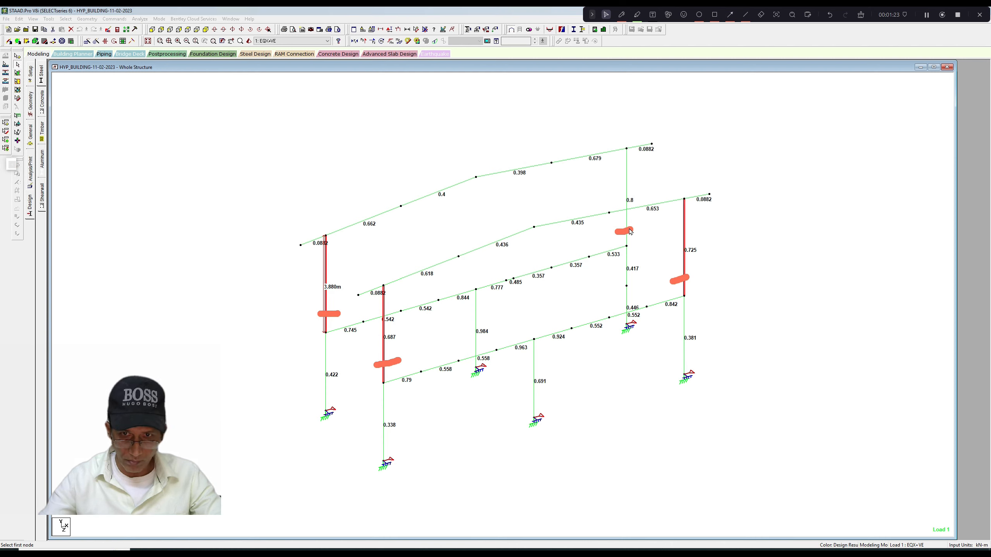
pyautogui.rightClick(543, 135)
pyautogui.click(564, 190)
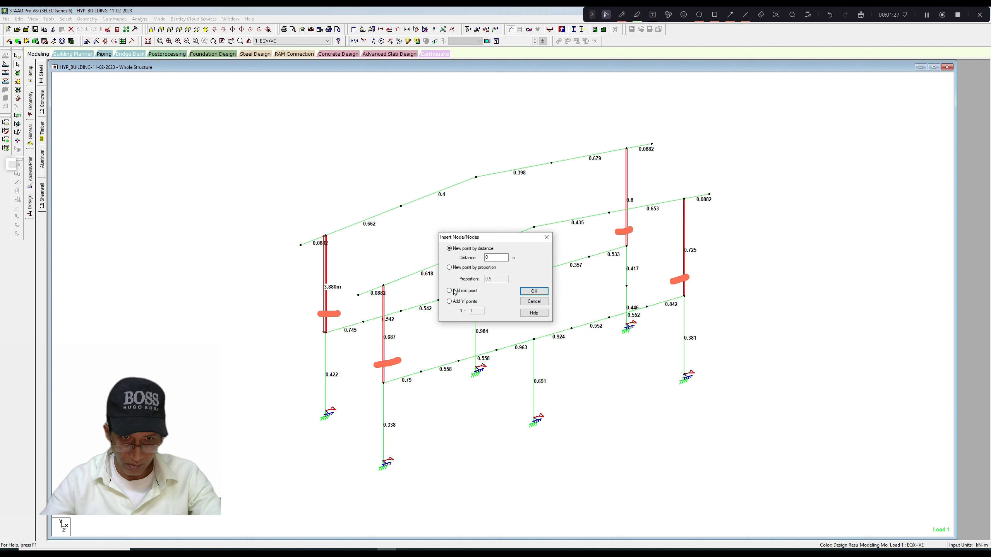
pyautogui.doubleClick(487, 257)
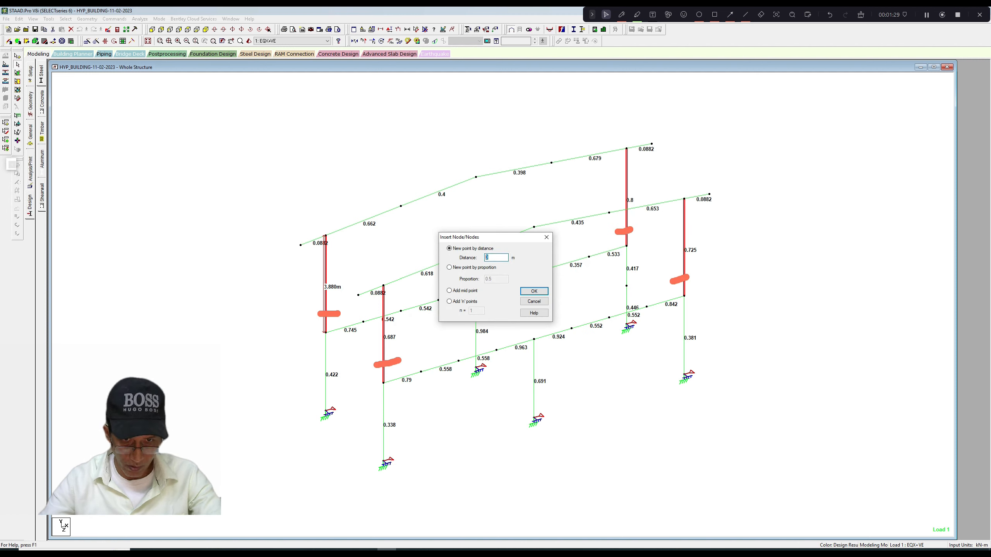
pyautogui.write('1.3')
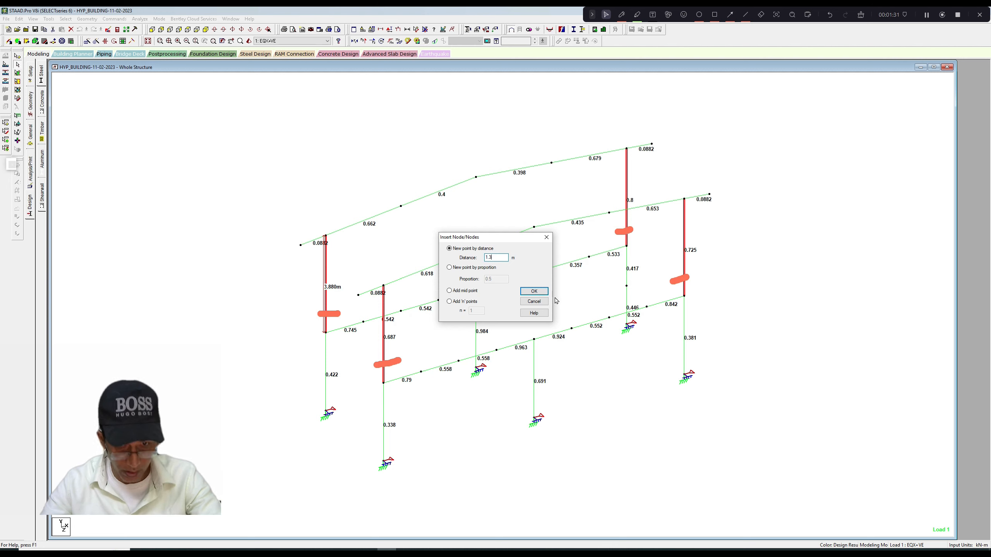
pyautogui.click(535, 292)
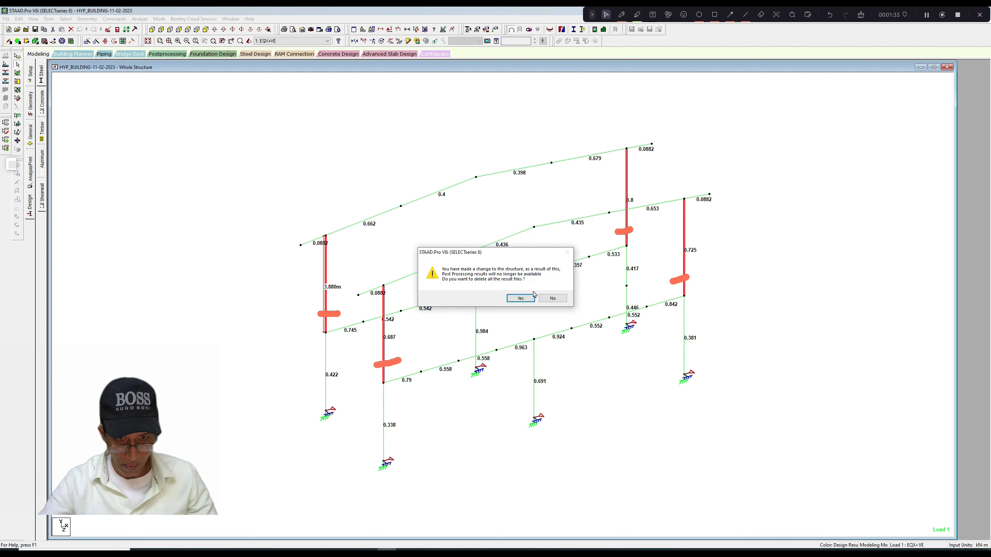
pyautogui.click(519, 298)
# Select both segments of each rear-frame corner column between the floor beam and the rafter.
pyautogui.scroll(3, 427, 253)
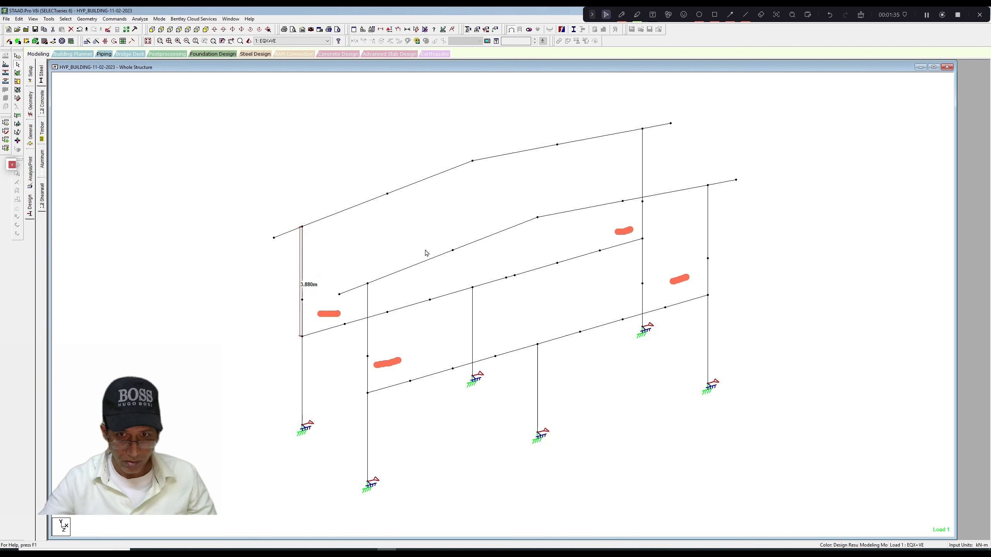
pyautogui.scroll(-3, 433, 244)
pyautogui.scroll(2, 436, 236)
pyautogui.scroll(-2, 438, 229)
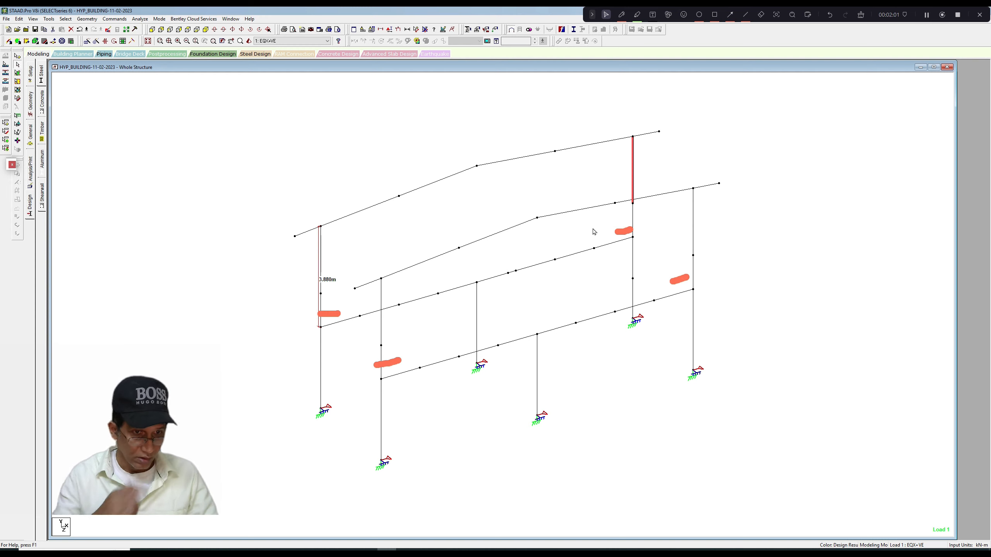
pyautogui.click(321, 305)
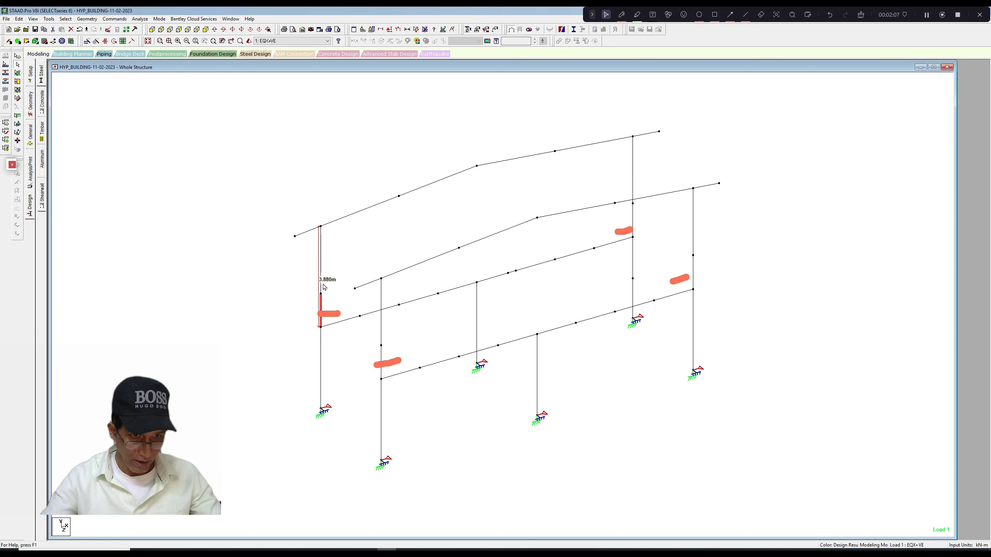
pyautogui.keyDown('ctrl'); pyautogui.click(321, 275); pyautogui.keyUp('ctrl')
pyautogui.keyDown('ctrl'); pyautogui.click(633, 228); pyautogui.keyUp('ctrl')
pyautogui.keyDown('ctrl'); pyautogui.click(633, 190); pyautogui.keyUp('ctrl')
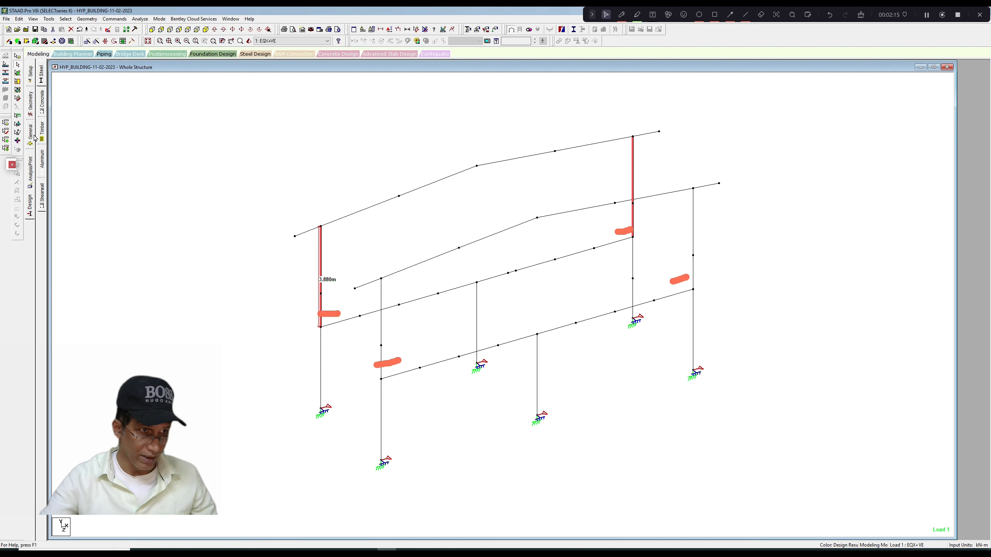
# Open the steel design commands and expand PARAMETER 1 to list its assigned parameters.
pyautogui.click(31, 204)
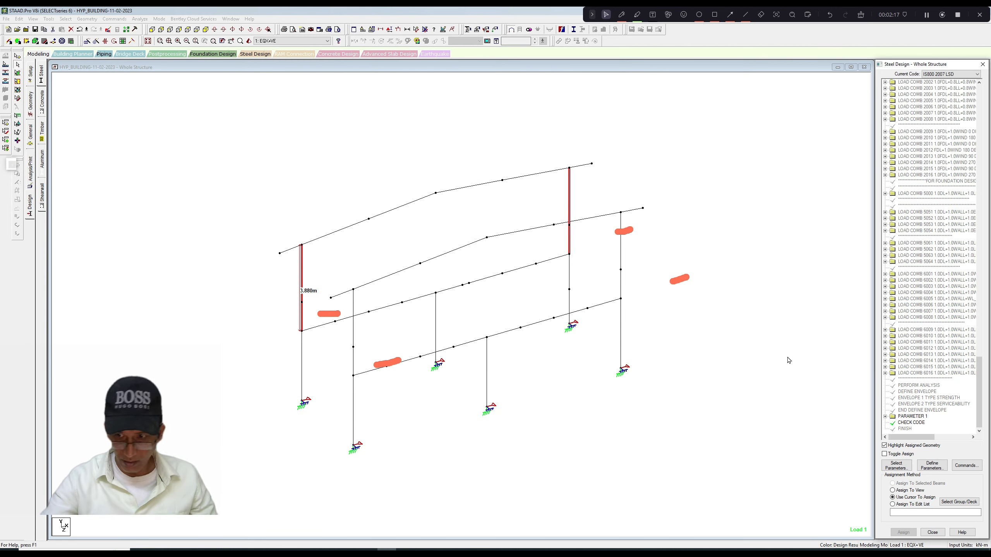
pyautogui.click(886, 417)
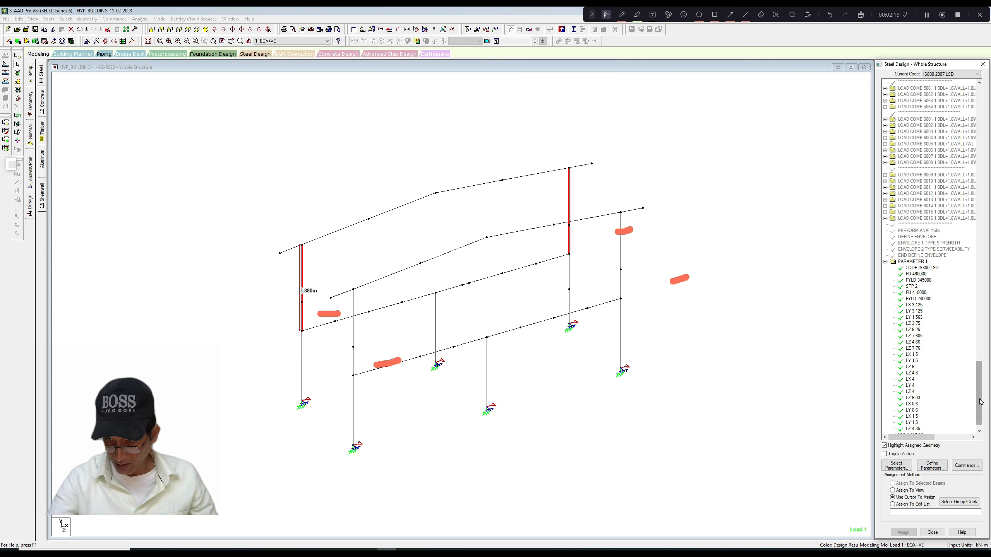
pyautogui.scroll(-1, 981, 414)
# Try to assign an LY length of 3.88 m to the selected rear-frame corner columns.
pyautogui.click(932, 465)
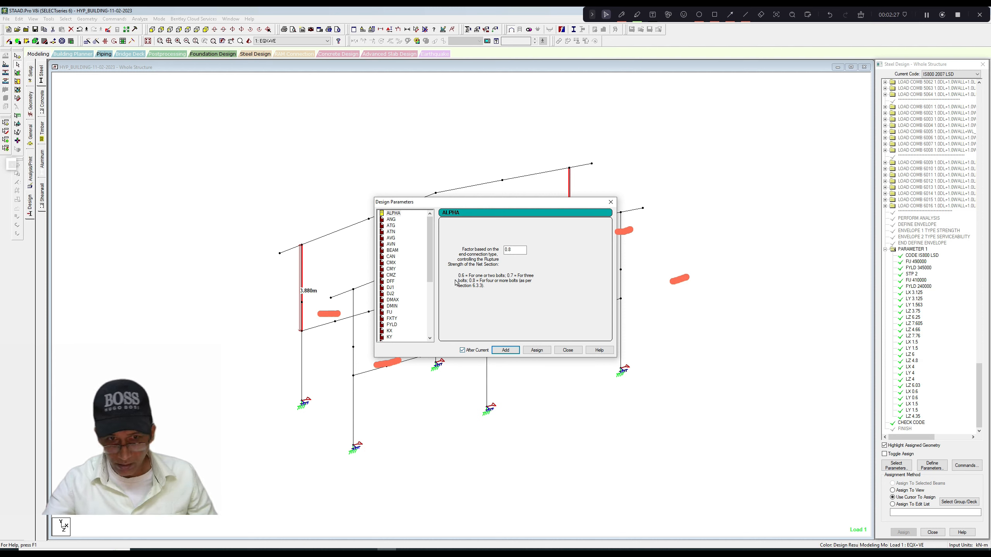
pyautogui.moveTo(430, 279); pyautogui.dragTo(429, 311)
pyautogui.click(389, 307)
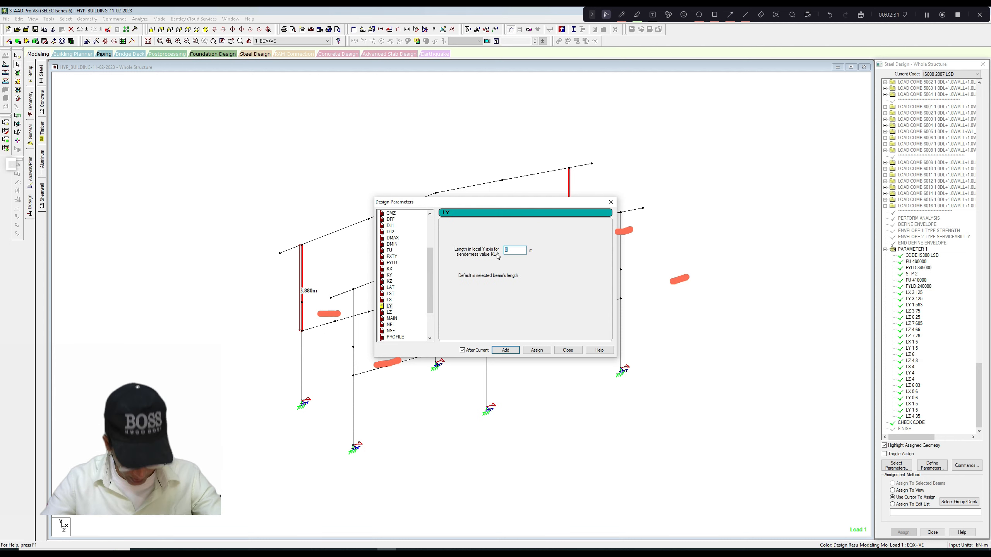
pyautogui.write('3.88')
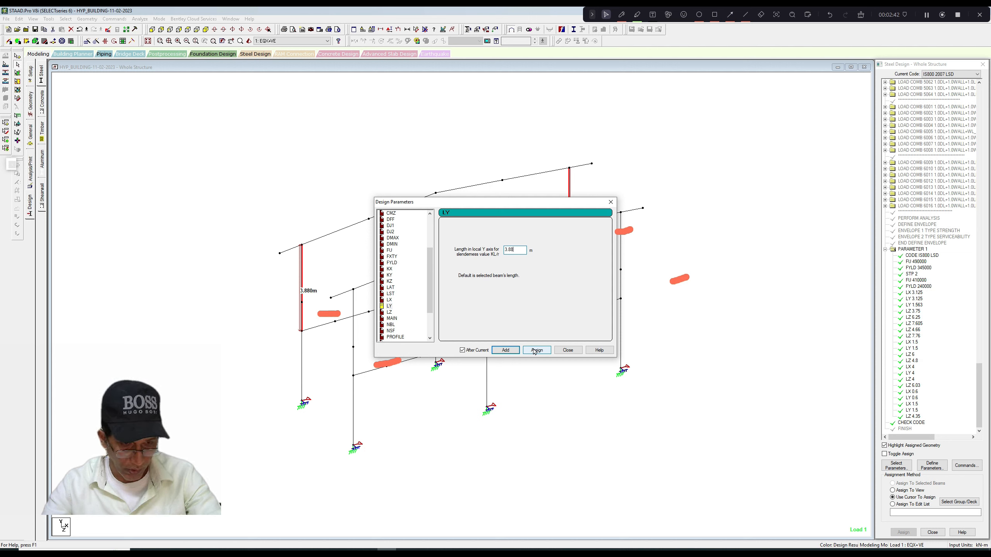
pyautogui.click(535, 351)
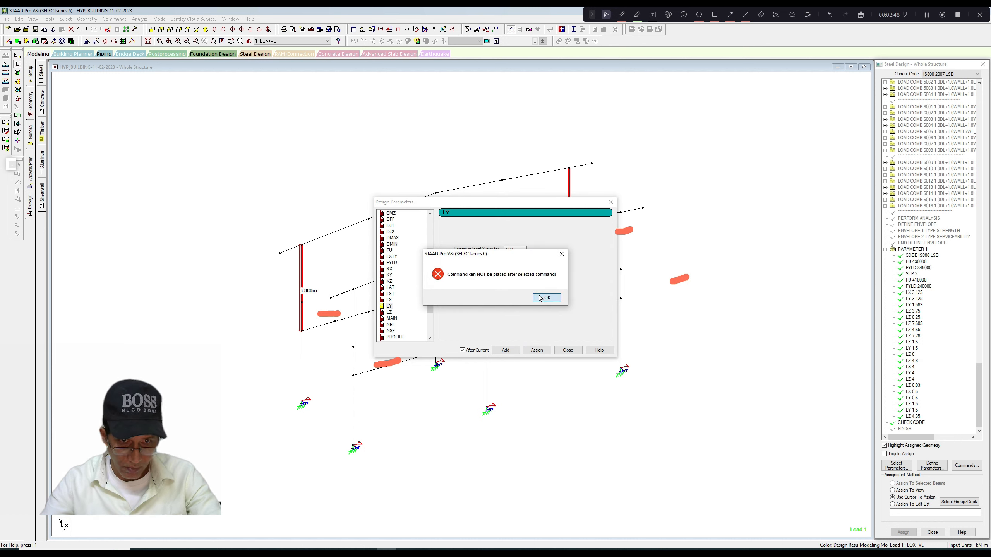
pyautogui.click(560, 257)
pyautogui.click(533, 256)
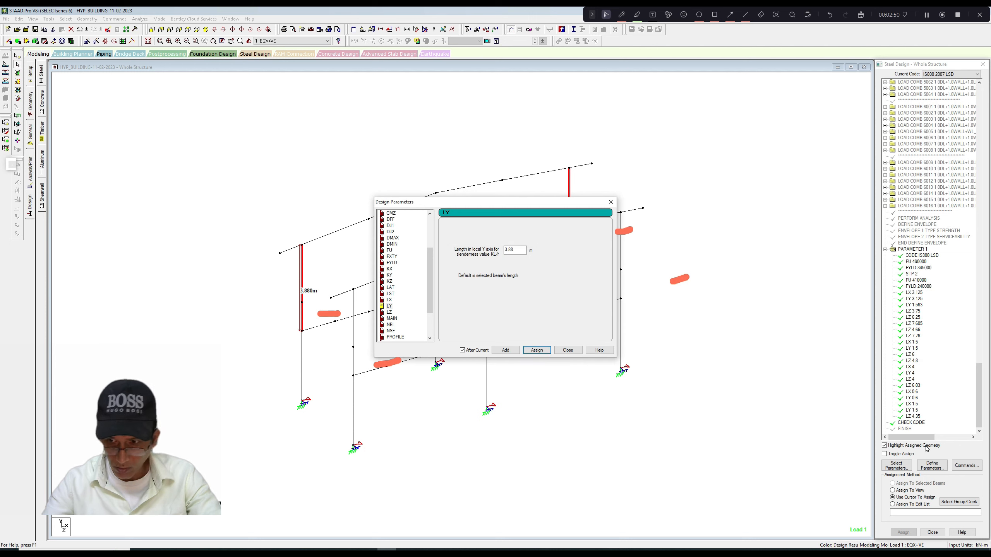
pyautogui.click(915, 416)
pyautogui.press('Escape')
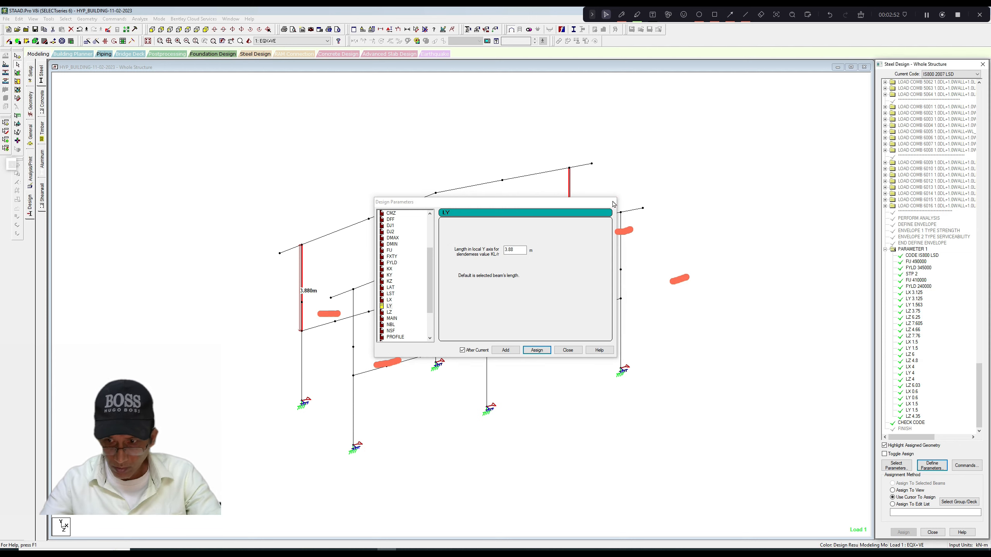
pyautogui.click(917, 417)
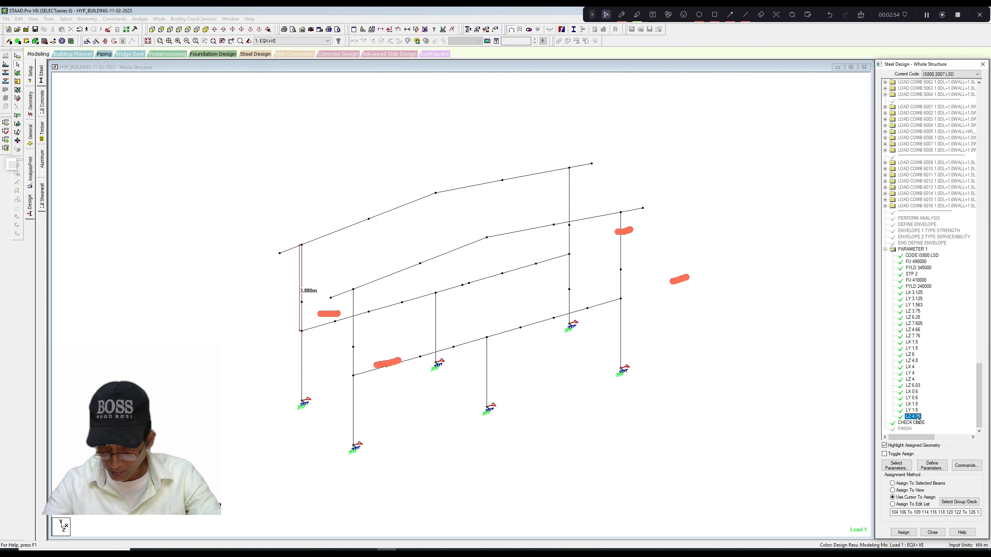
pyautogui.click(931, 464)
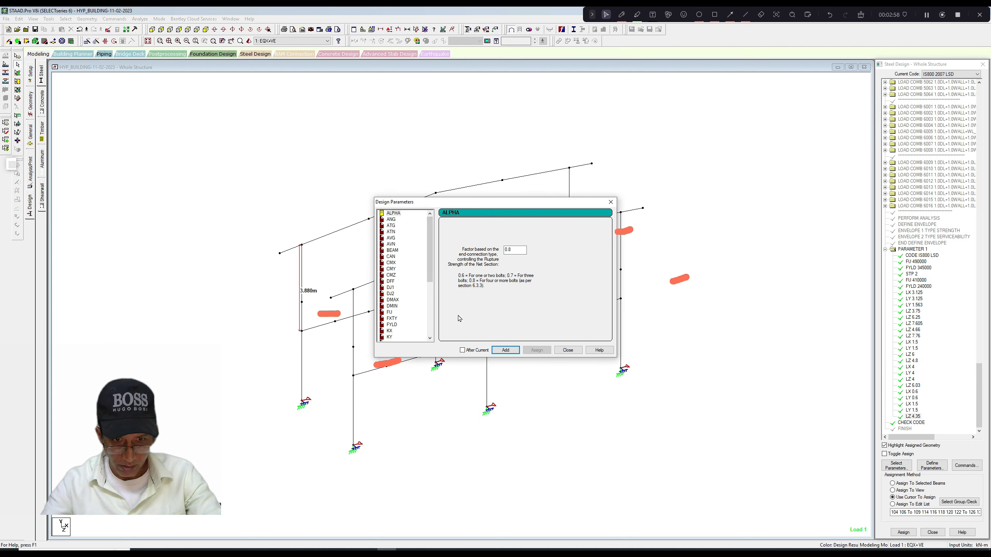
pyautogui.click(610, 202)
# Reselect the rear-frame corner column segments and assign LY 3.88 m without the After Current option.
pyautogui.click(570, 242)
pyautogui.click(570, 215)
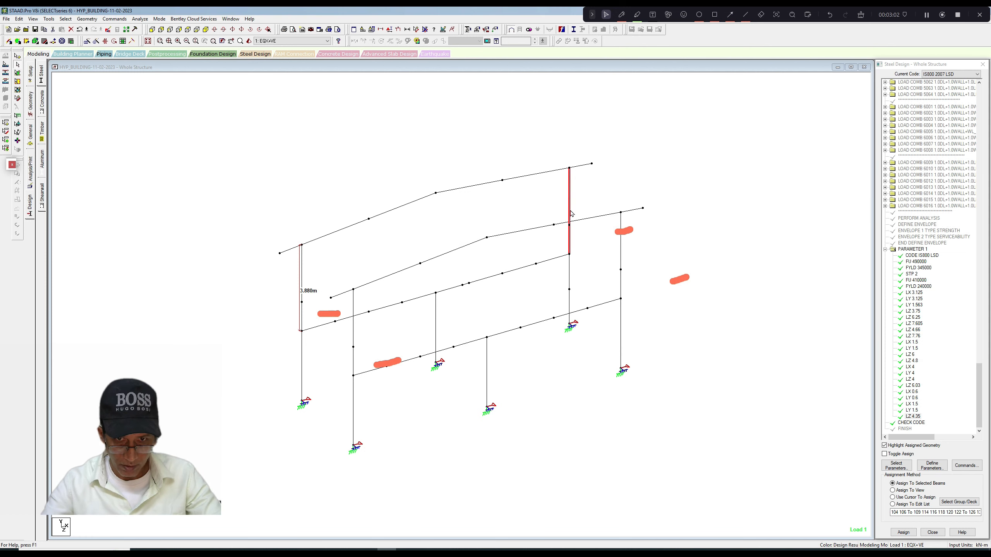
pyautogui.click(303, 317)
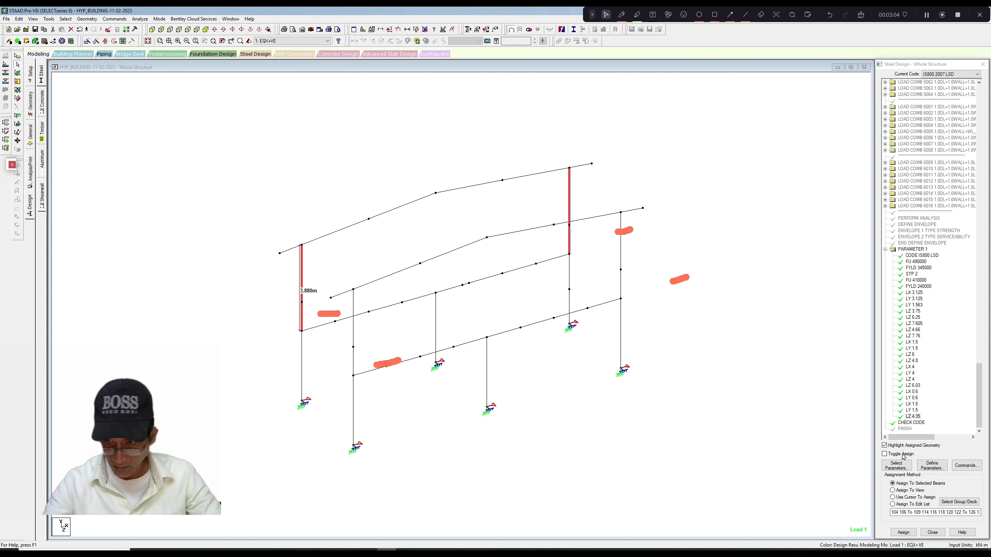
pyautogui.click(932, 467)
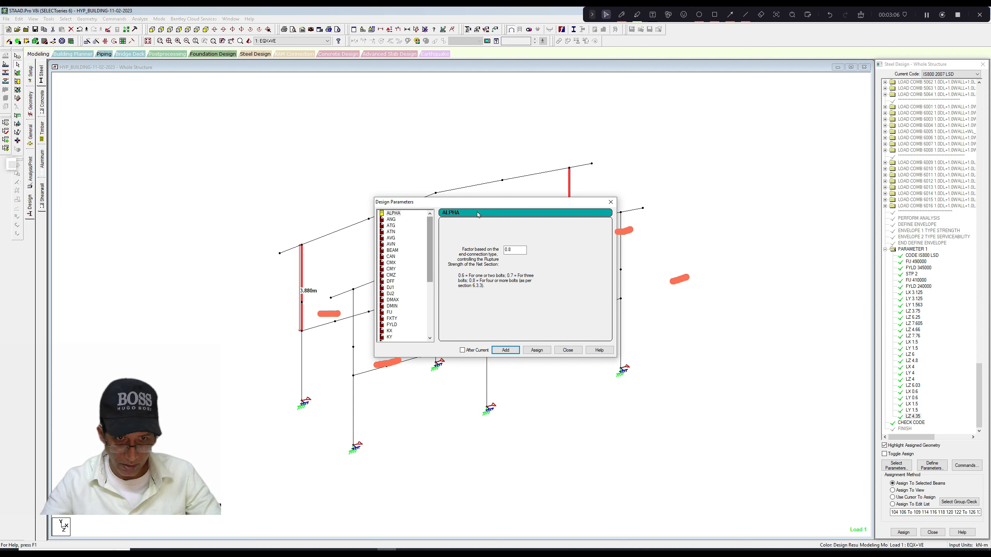
pyautogui.moveTo(482, 204); pyautogui.dragTo(558, 208)
pyautogui.scroll(-3, 511, 262)
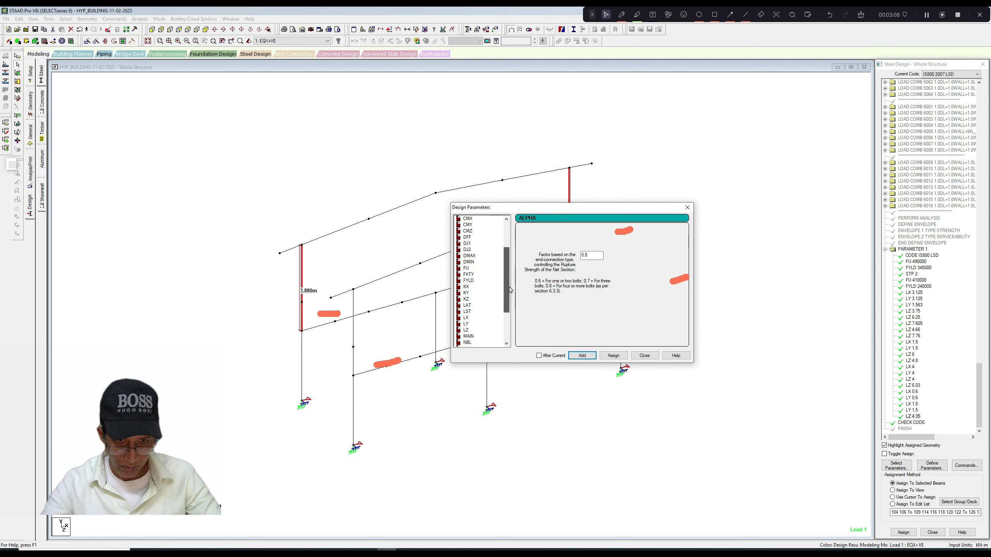
pyautogui.click(466, 318)
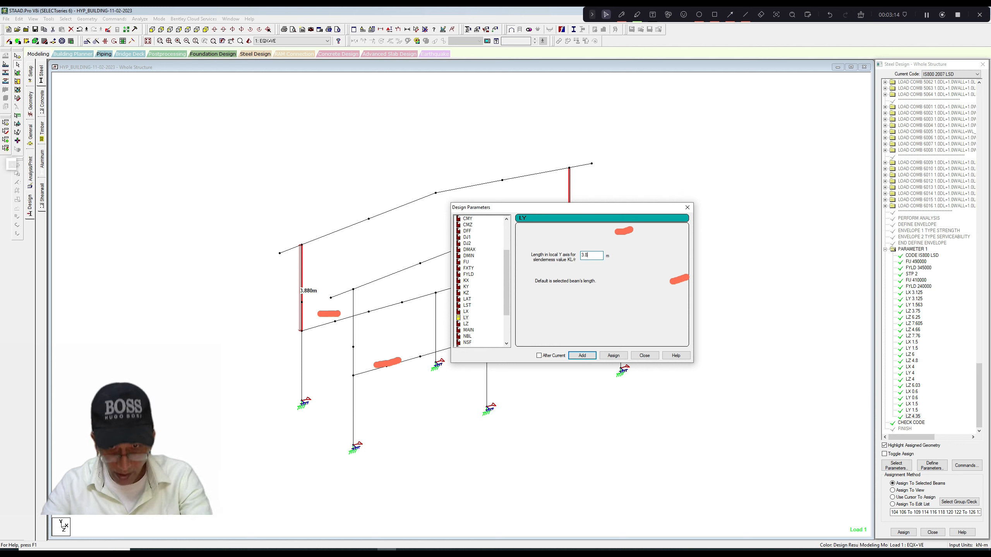
pyautogui.click(615, 356)
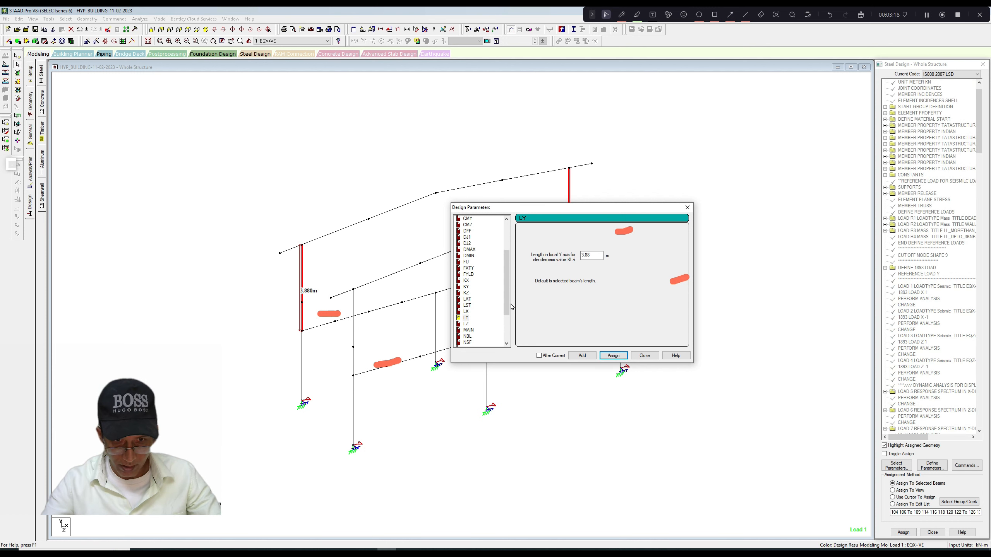
pyautogui.moveTo(509, 305); pyautogui.dragTo(509, 309)
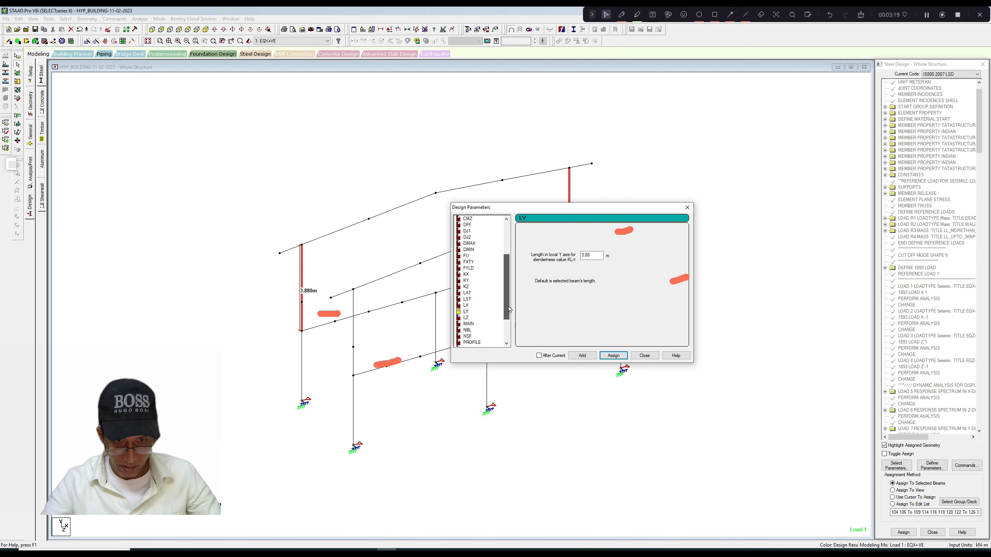
pyautogui.click(466, 306)
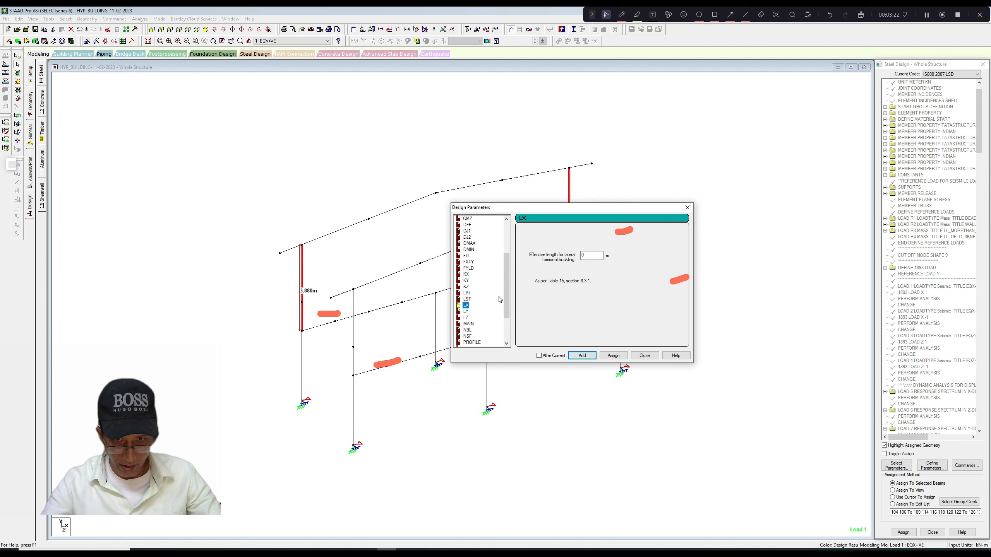
pyautogui.doubleClick(580, 259)
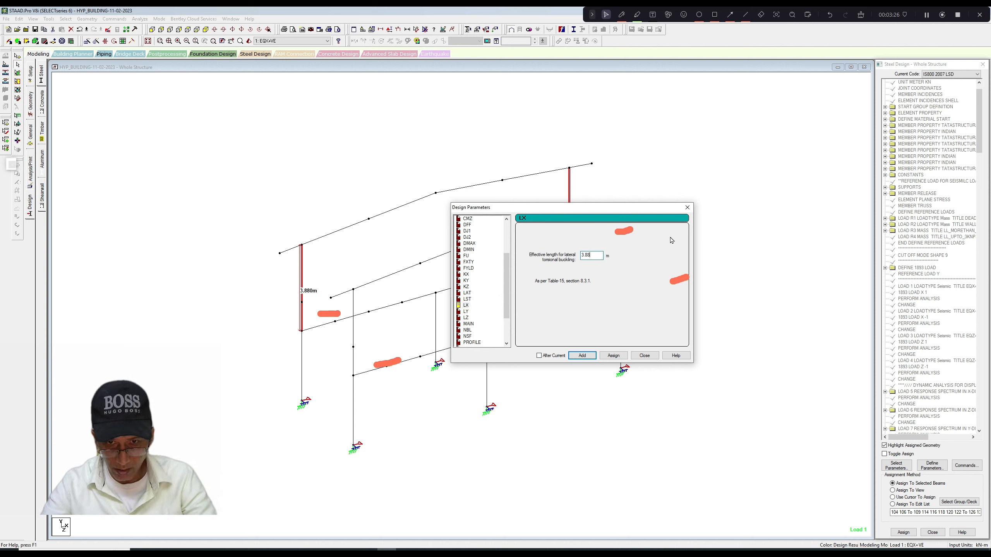
pyautogui.click(687, 207)
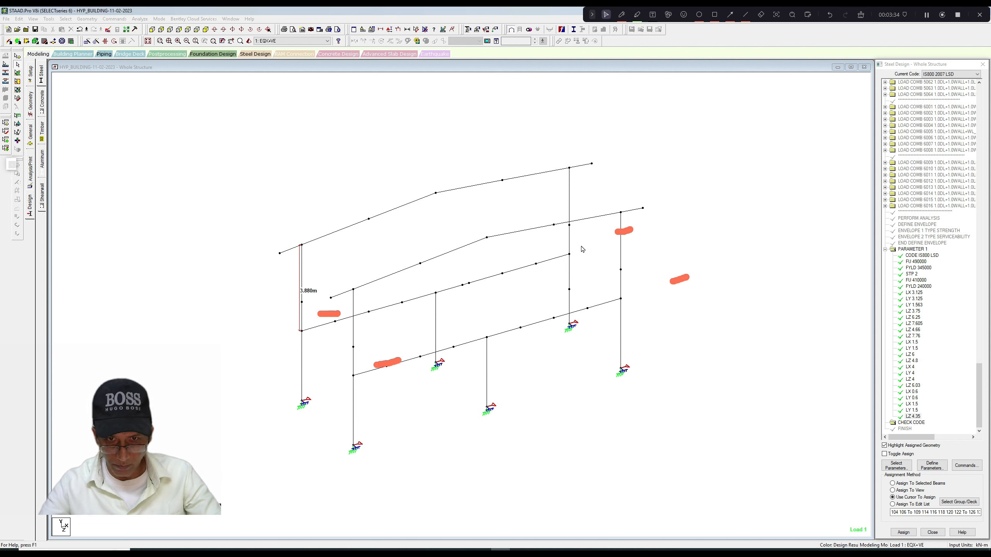
# Select both segments of each rear-frame corner column above the floor beam and assign LY 3.88 m with After Current enabled.
pyautogui.click(570, 242)
pyautogui.keyDown('ctrl'); pyautogui.click(570, 213); pyautogui.keyUp('ctrl')
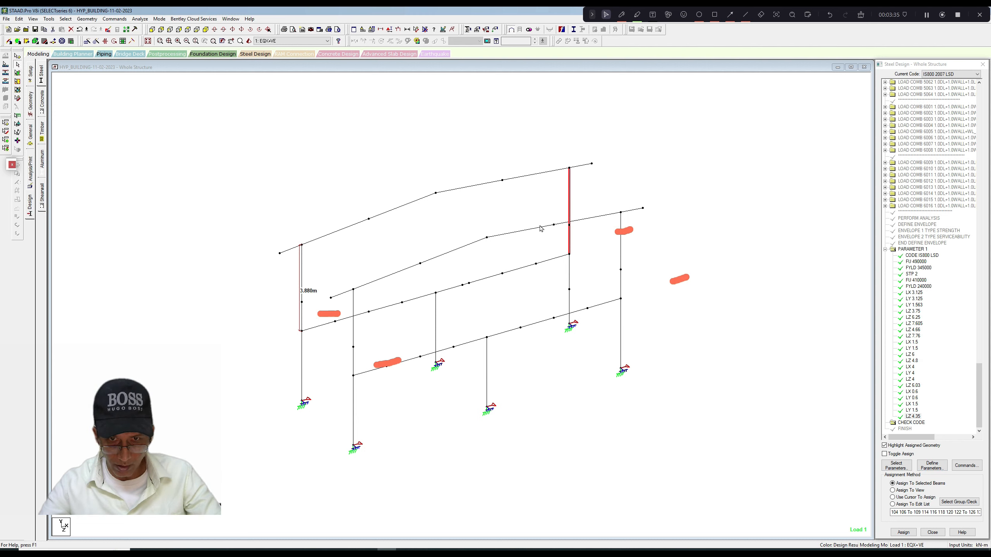
pyautogui.keyDown('ctrl'); pyautogui.click(301, 318); pyautogui.keyUp('ctrl')
pyautogui.keyDown('ctrl'); pyautogui.click(302, 296); pyautogui.keyUp('ctrl')
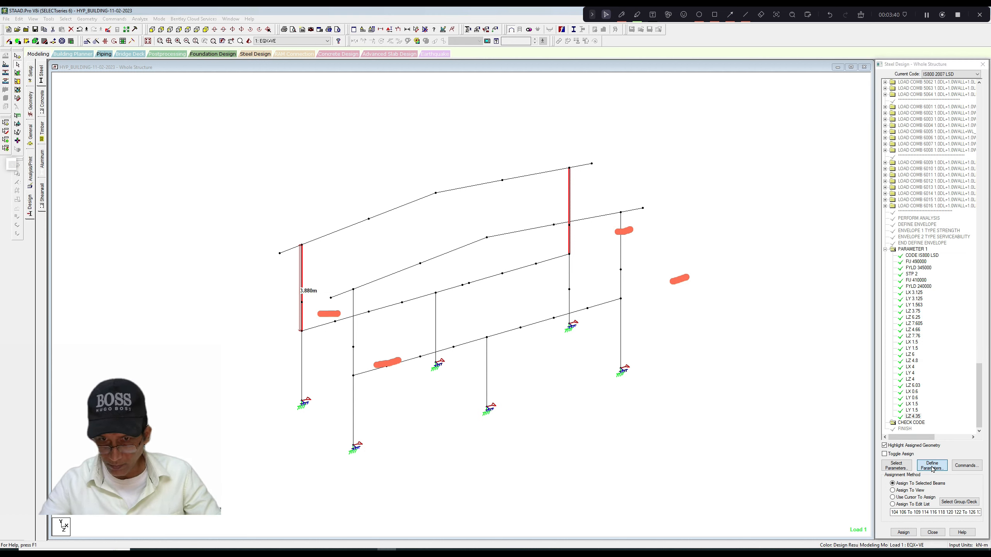
pyautogui.click(932, 467)
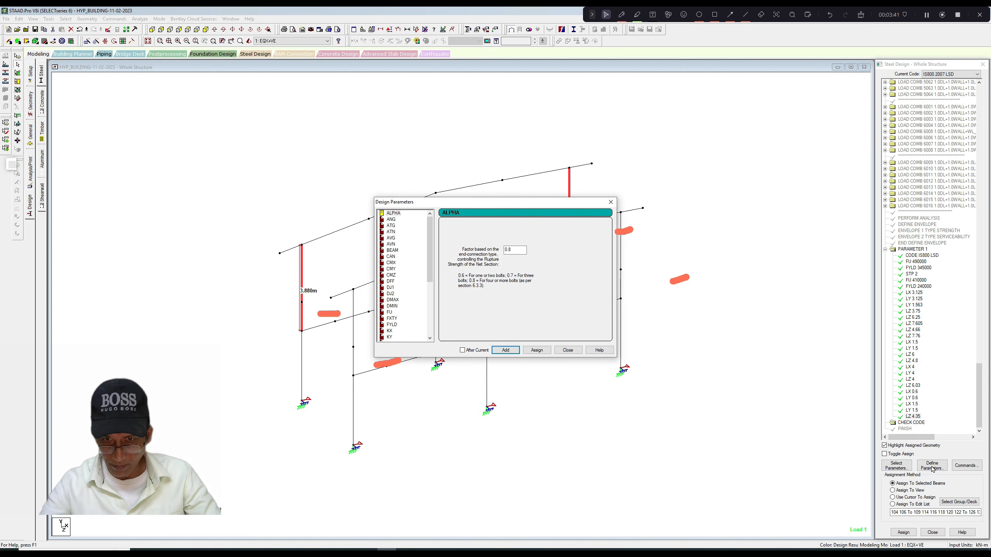
pyautogui.click(463, 351)
pyautogui.moveTo(541, 204); pyautogui.dragTo(702, 206)
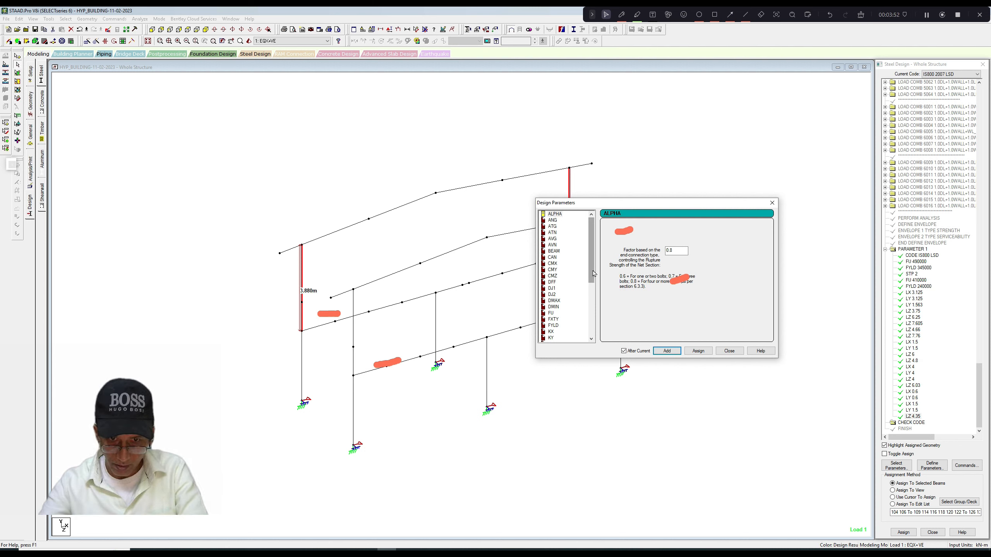
pyautogui.moveTo(592, 274); pyautogui.dragTo(592, 291)
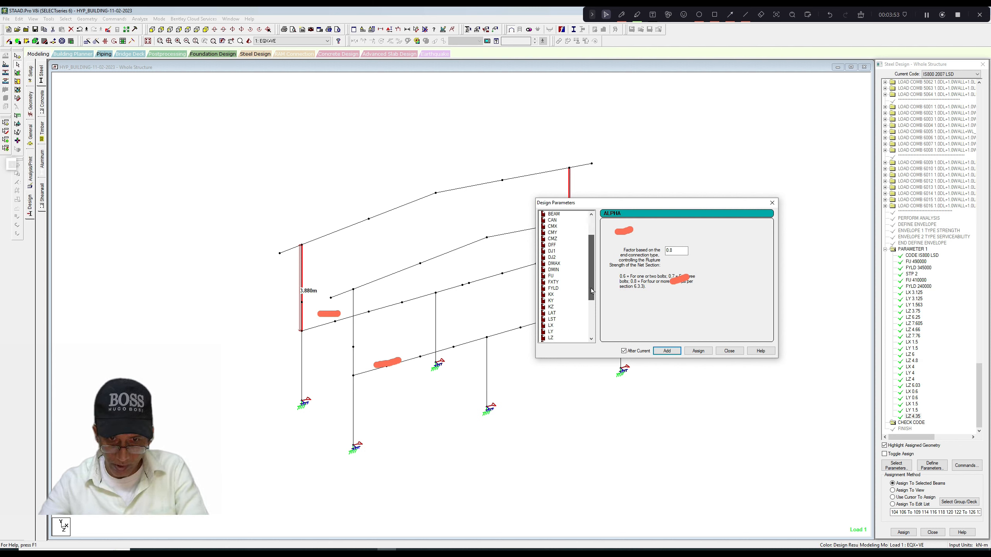
pyautogui.click(551, 332)
pyautogui.press('Tab')
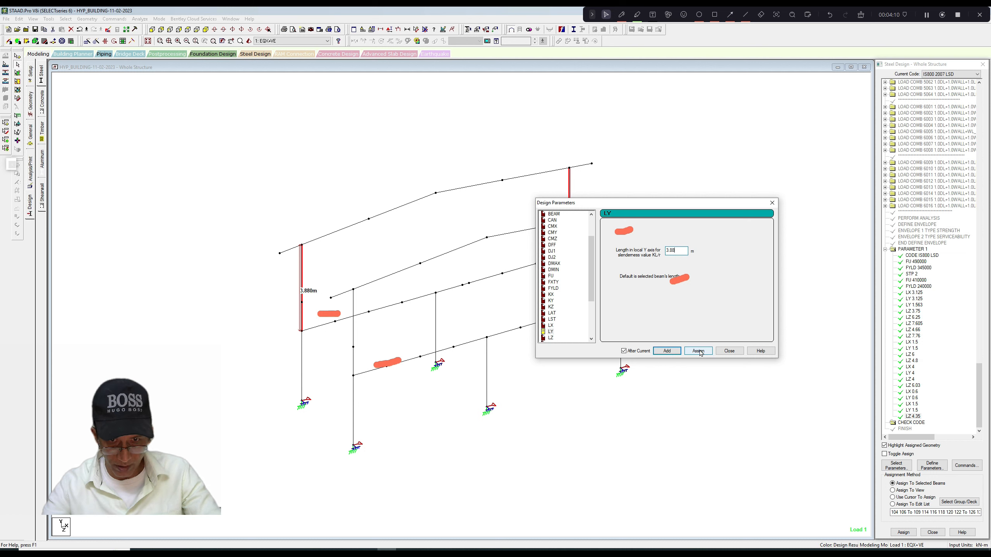
pyautogui.click(701, 354)
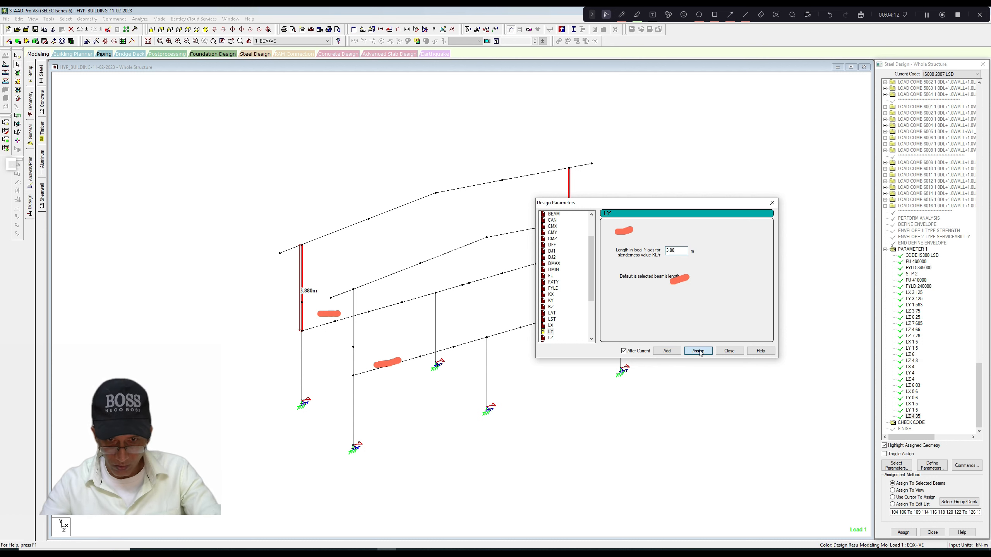
# Assign an LX effective length of 3.88 m for lateral torsional buckling to the same rear-frame corner columns.
pyautogui.click(552, 325)
pyautogui.doubleClick(666, 252)
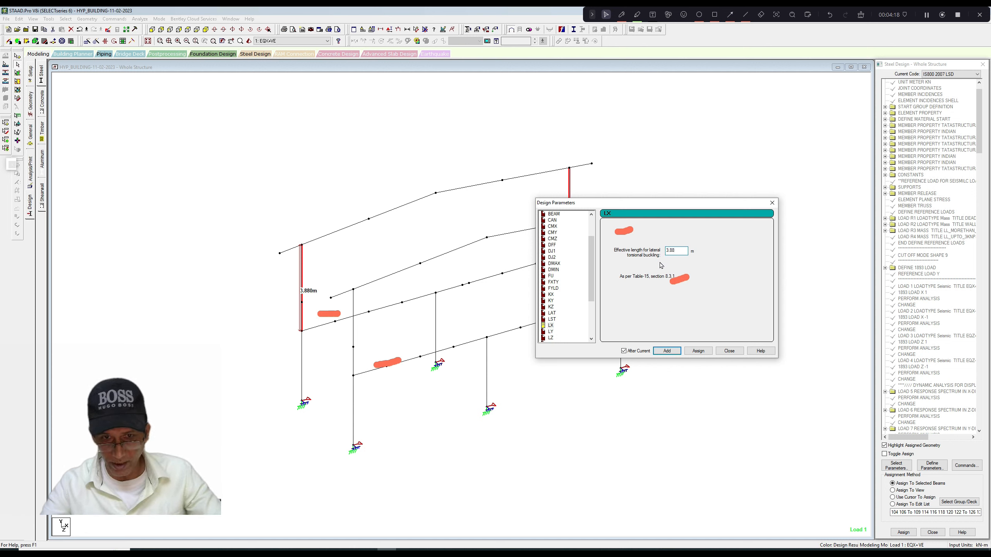
pyautogui.moveTo(592, 293); pyautogui.dragTo(592, 298)
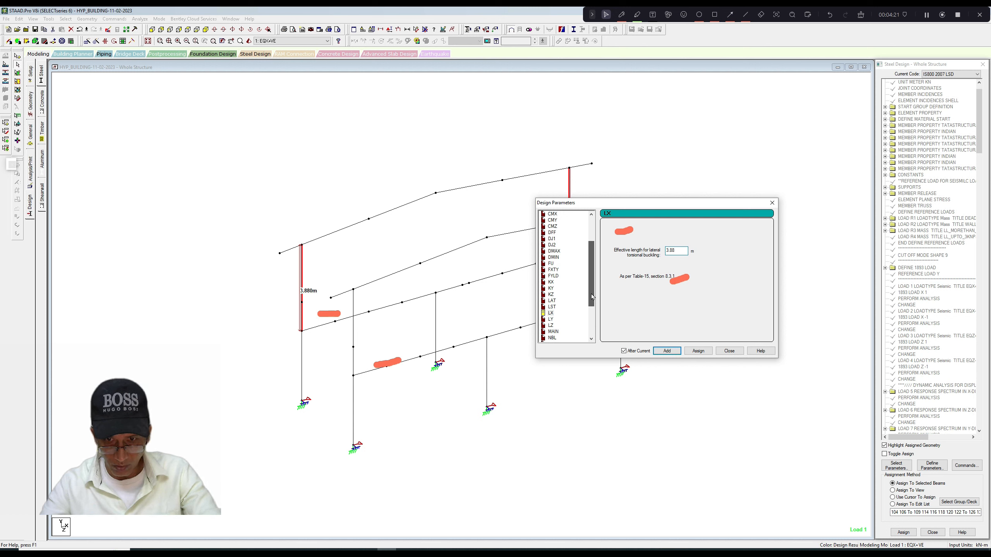
pyautogui.click(703, 352)
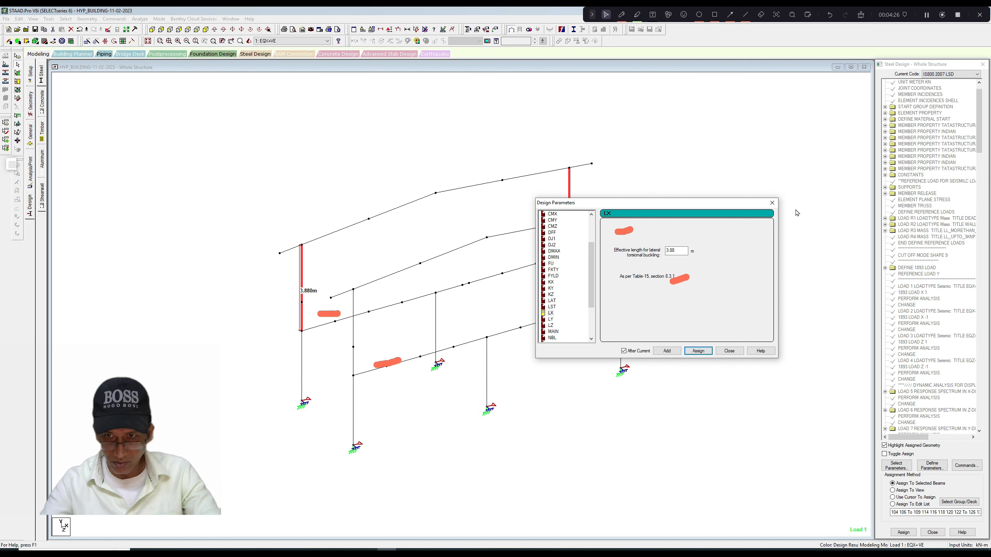
pyautogui.click(774, 205)
# Check which members the new LX 3.88 and LY 3.88 parameters are assigned to, and clear the selection.
pyautogui.moveTo(978, 148); pyautogui.dragTo(973, 437)
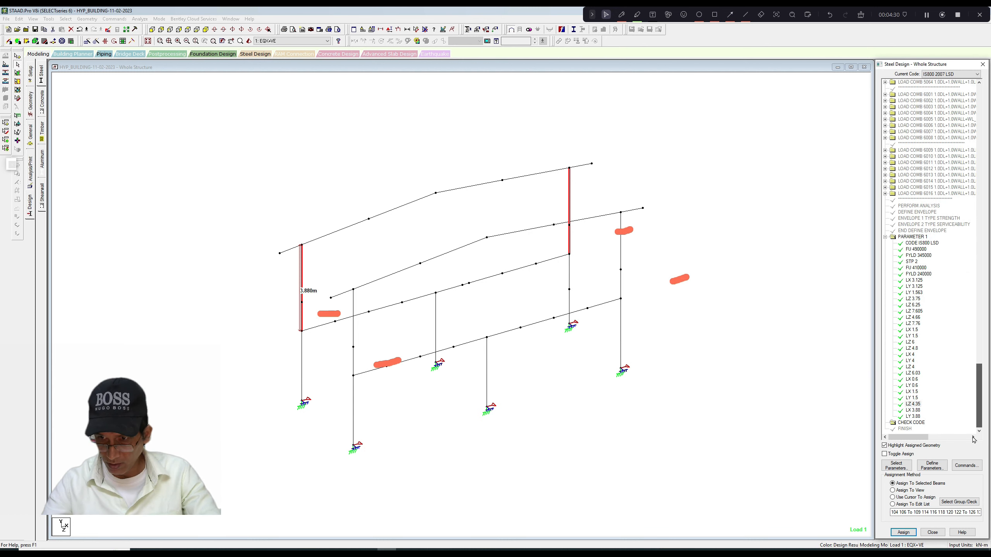
pyautogui.click(913, 411)
pyautogui.click(913, 417)
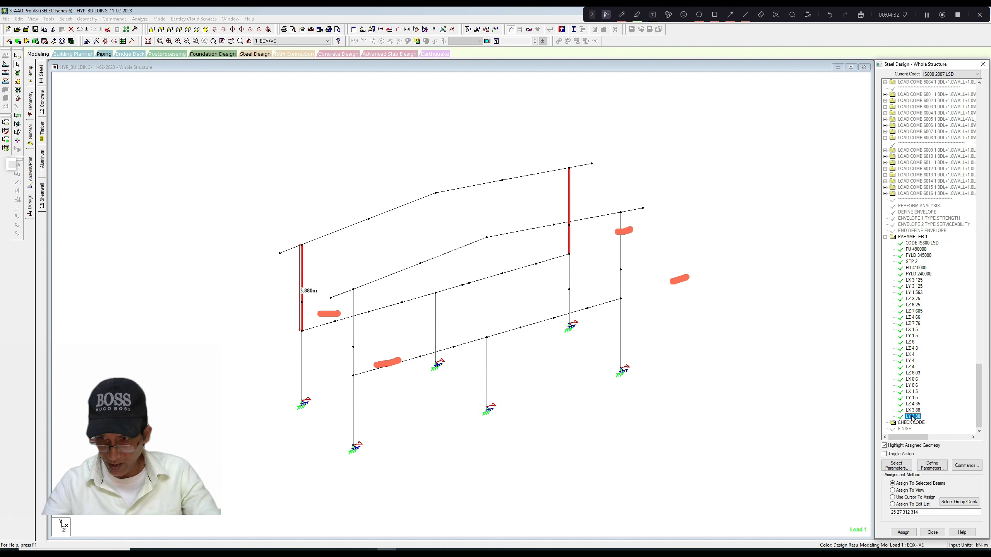
pyautogui.click(776, 379)
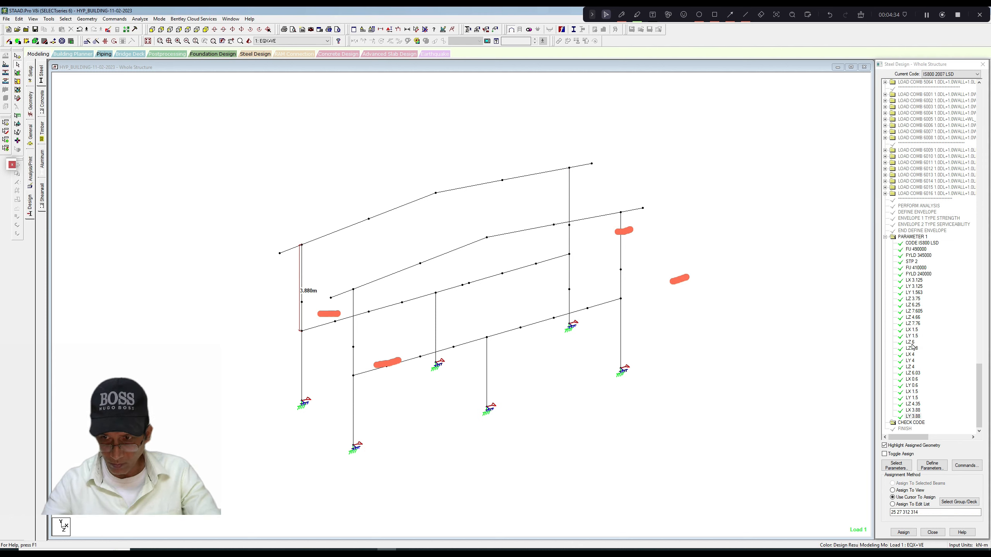
# Check which members the LY 1.5 parameter is assigned to, comparing them with the front-frame corner column segments.
pyautogui.click(355, 358)
pyautogui.click(355, 338)
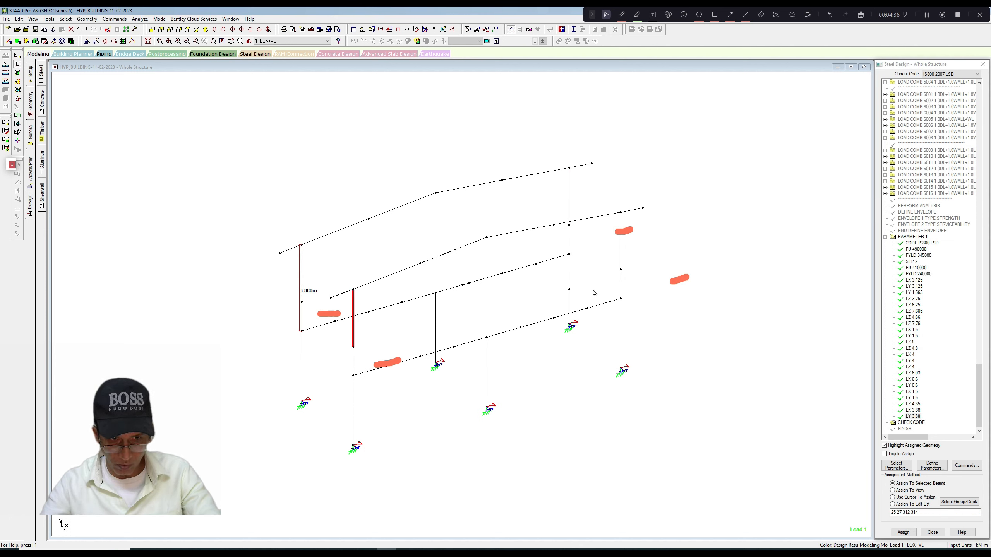
pyautogui.click(621, 287)
pyautogui.click(622, 265)
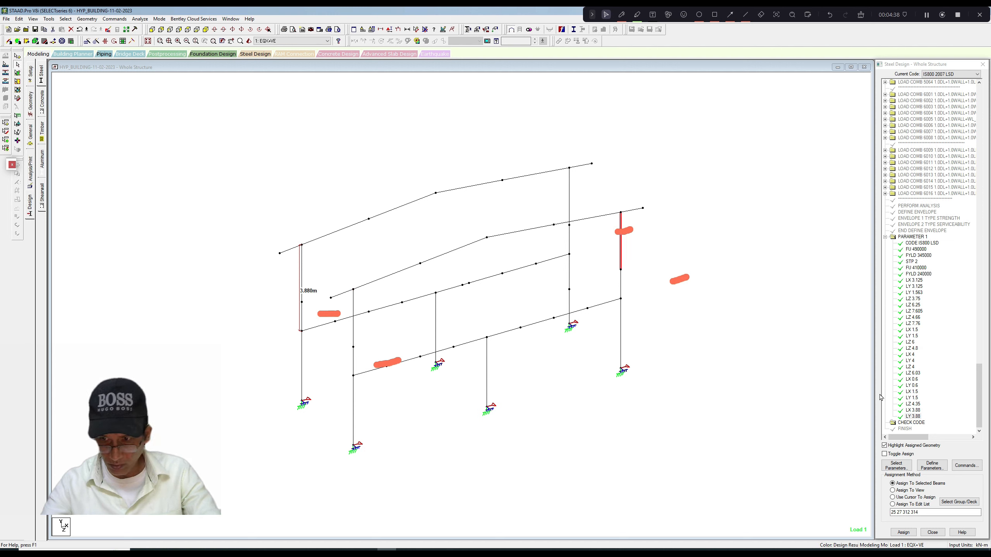
pyautogui.click(913, 398)
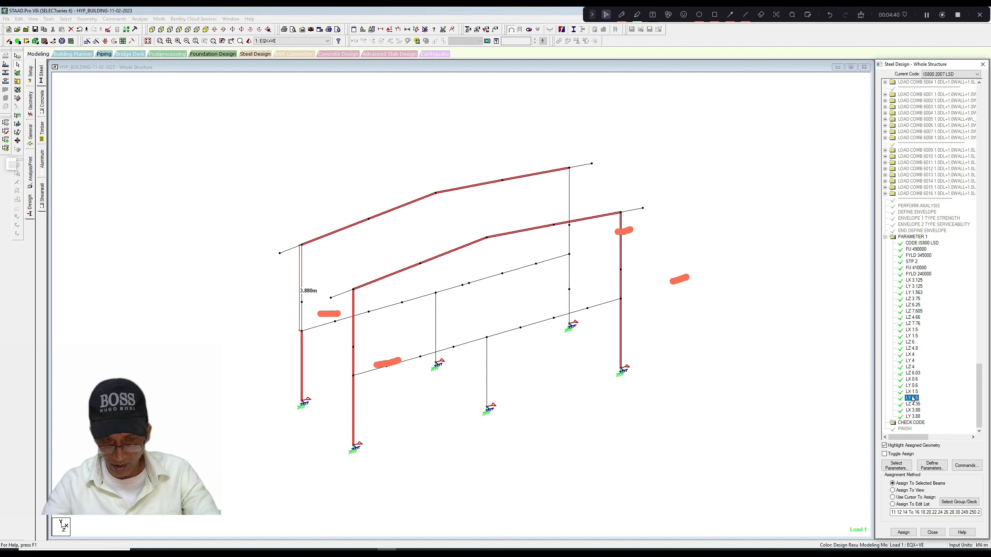
pyautogui.click(623, 336)
pyautogui.scroll(1, 378, 406)
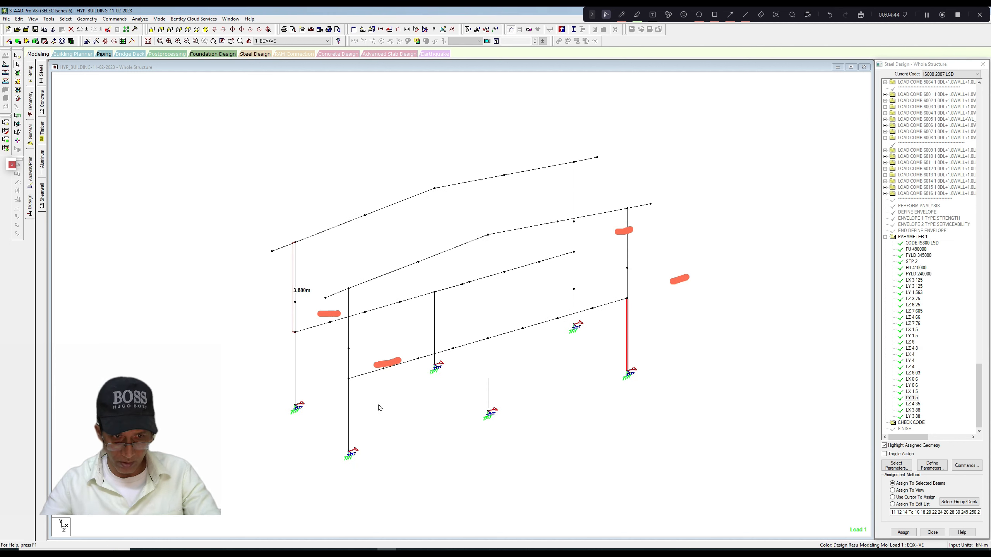
pyautogui.scroll(-1, 380, 408)
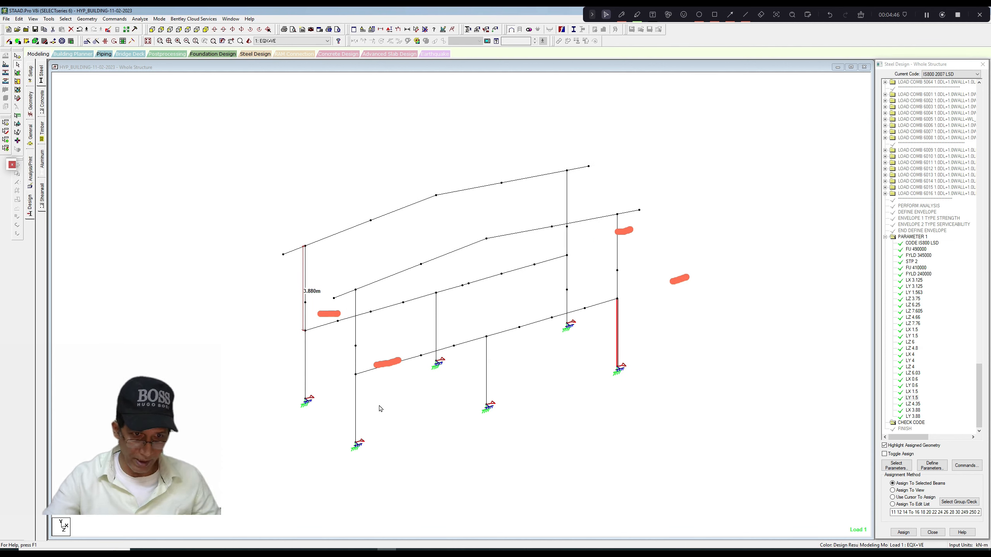
# Clear the member selection, then save the modified structure and run the analysis and steel design.
pyautogui.click(861, 15)
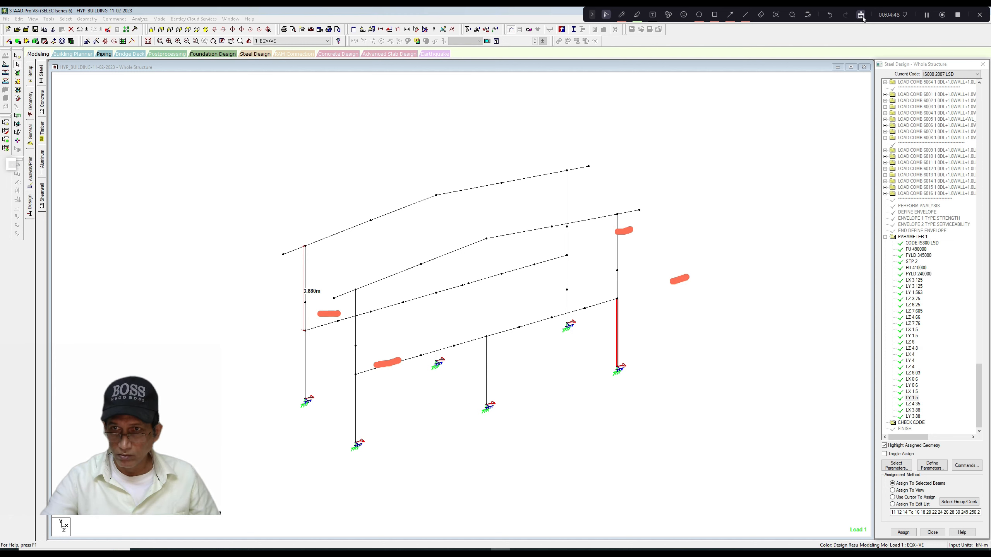
pyautogui.click(646, 203)
pyautogui.scroll(1, 714, 271)
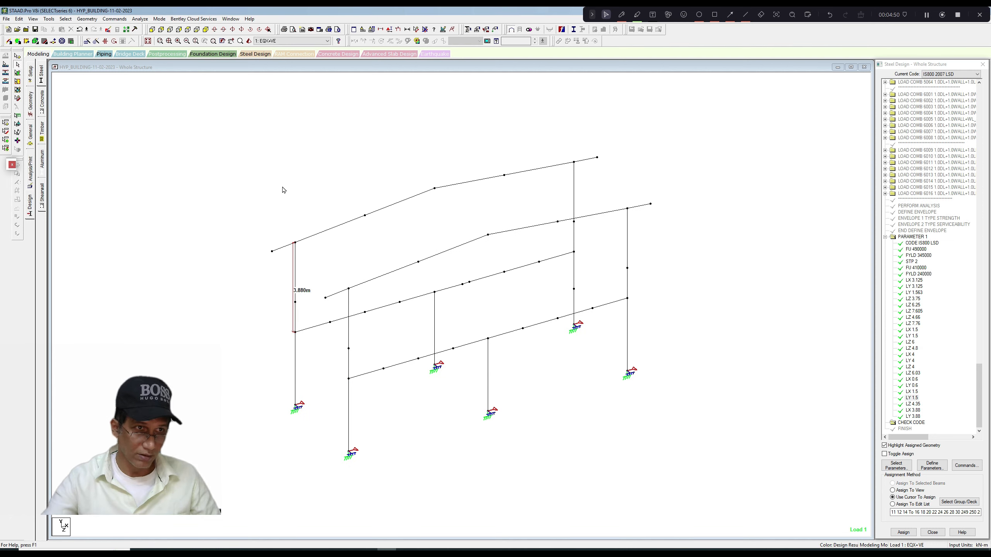
pyautogui.hotkey('ctrl', 'F5')
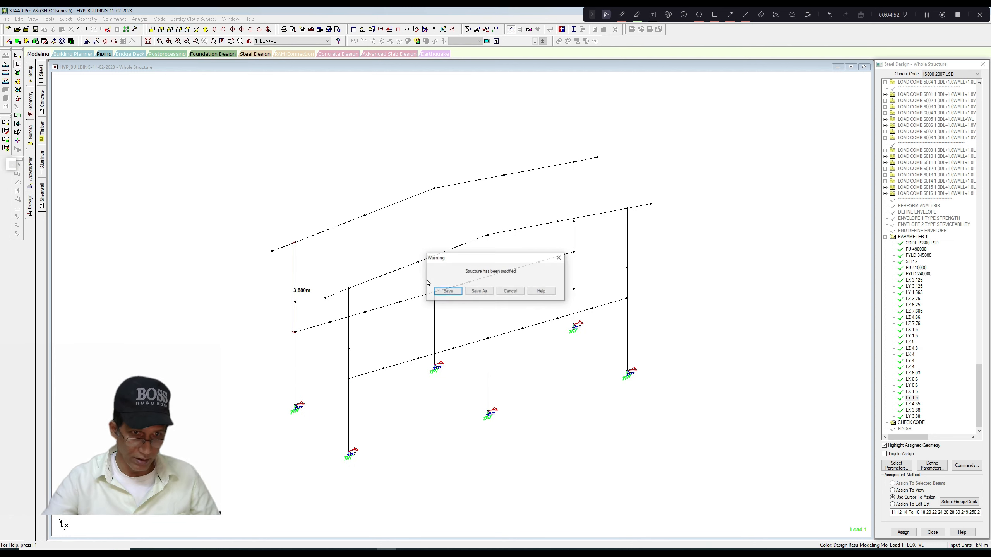
pyautogui.click(448, 291)
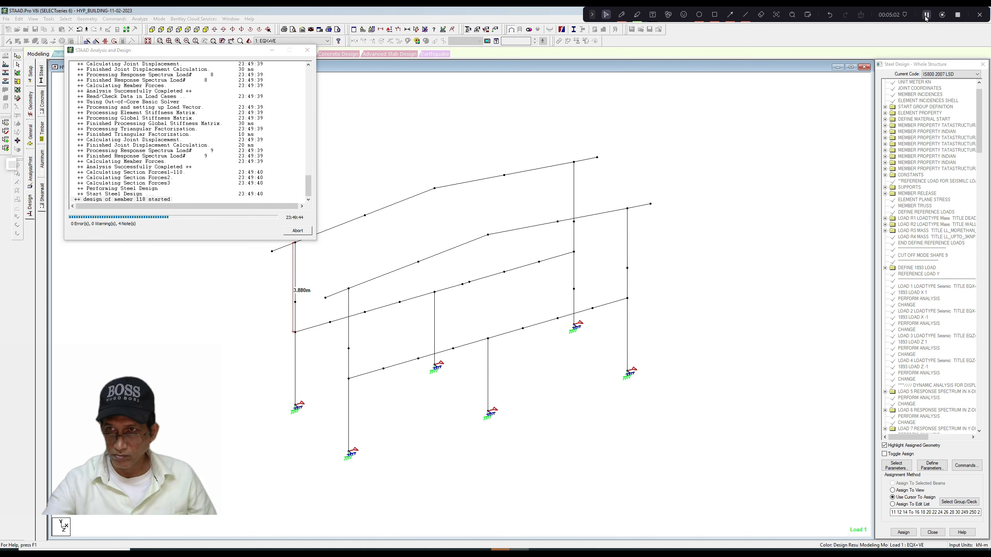
# Display the steel design utilization ratios as labels on the members of the whole structure.
pyautogui.rightClick(299, 153)
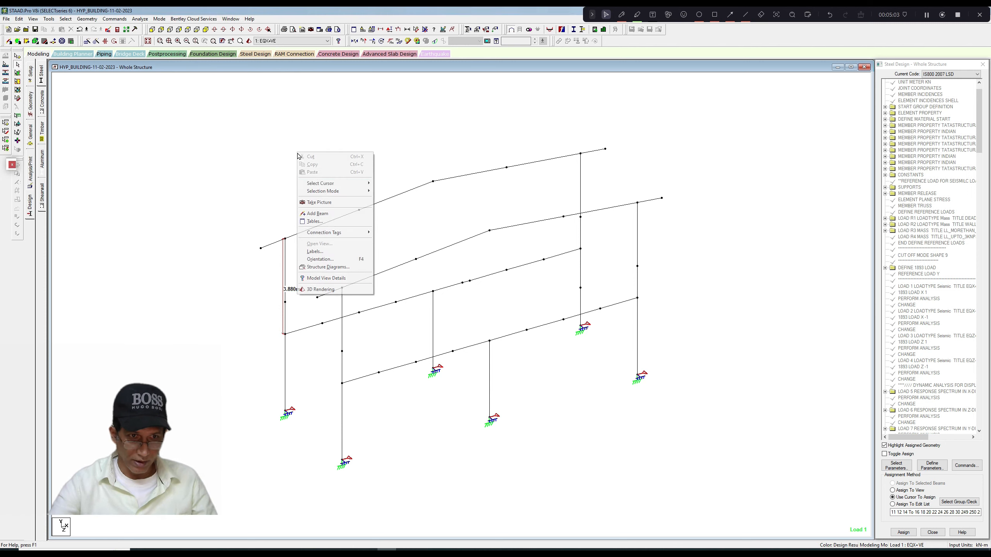
pyautogui.click(315, 252)
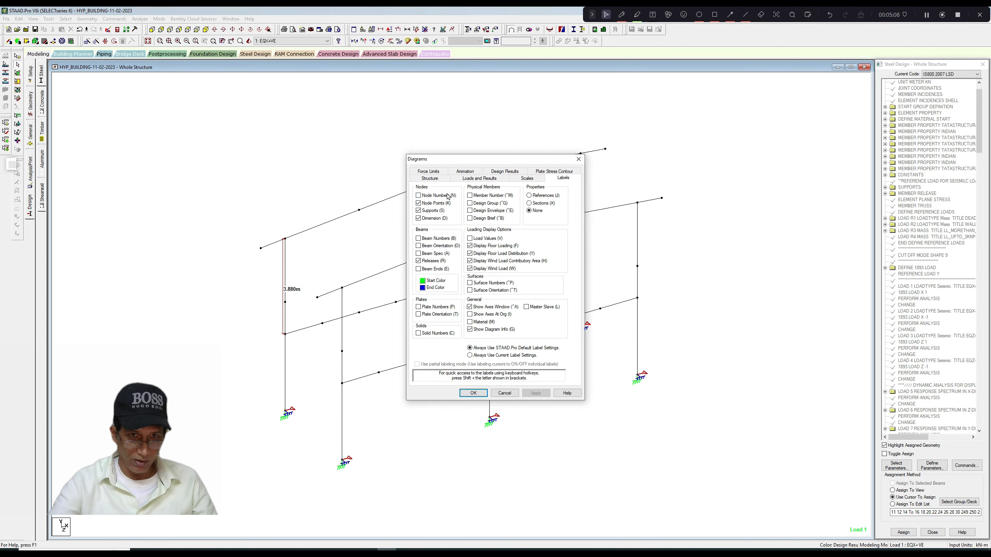
pyautogui.click(504, 178)
pyautogui.click(473, 393)
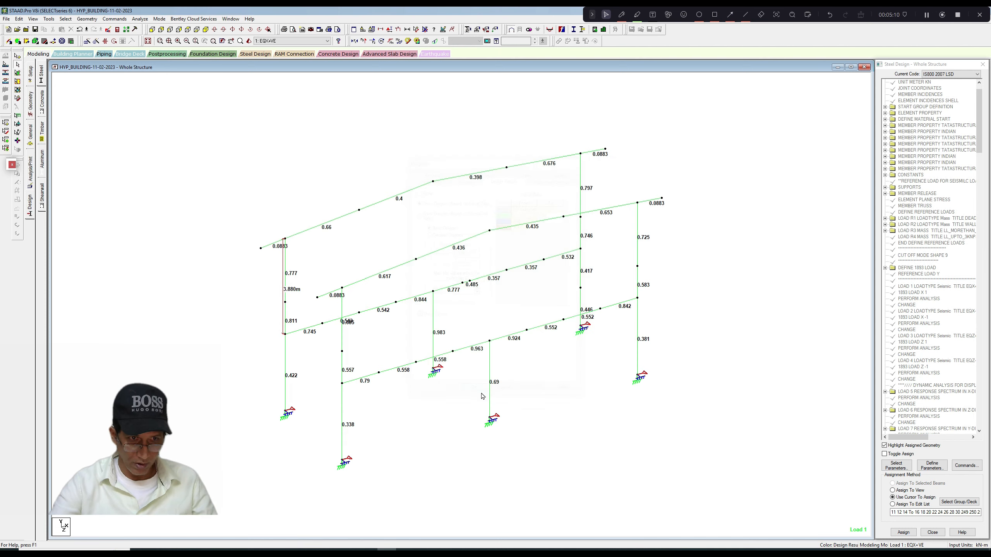
pyautogui.scroll(5, 414, 341)
pyautogui.scroll(-5, 422, 340)
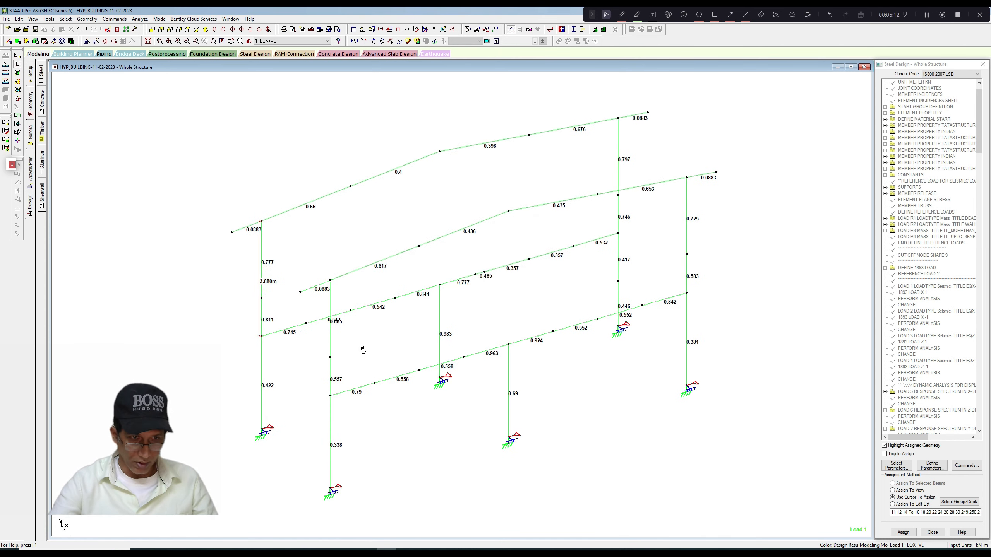
# Review the utilization ratios of the rear-frame corner column segments, from the bases up to the eaves.
pyautogui.click(269, 374)
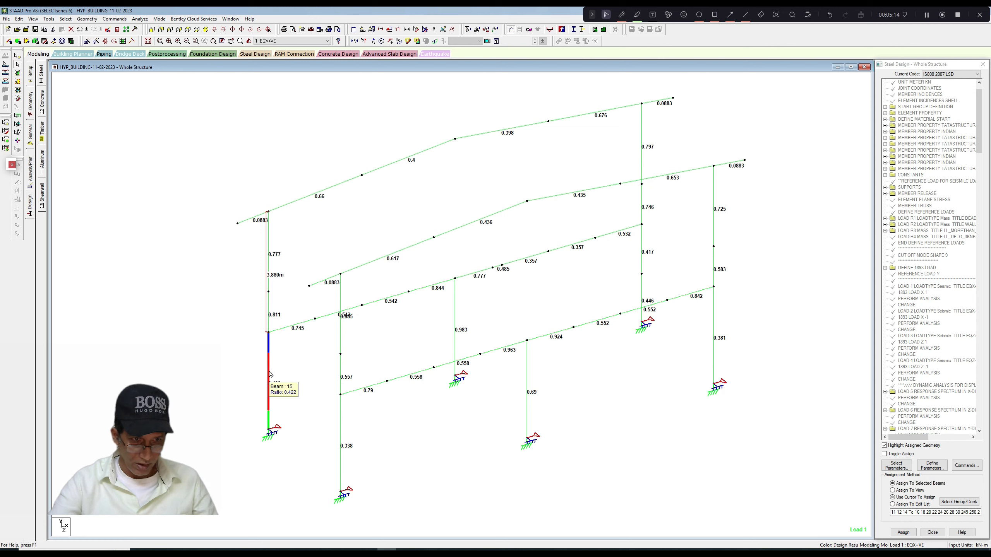
pyautogui.click(271, 324)
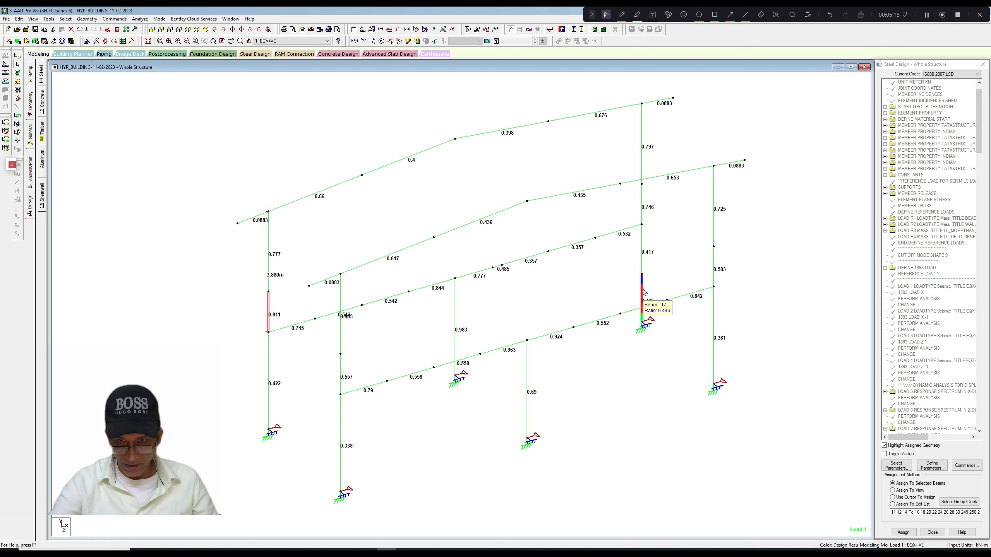
pyautogui.click(644, 297)
pyautogui.click(645, 261)
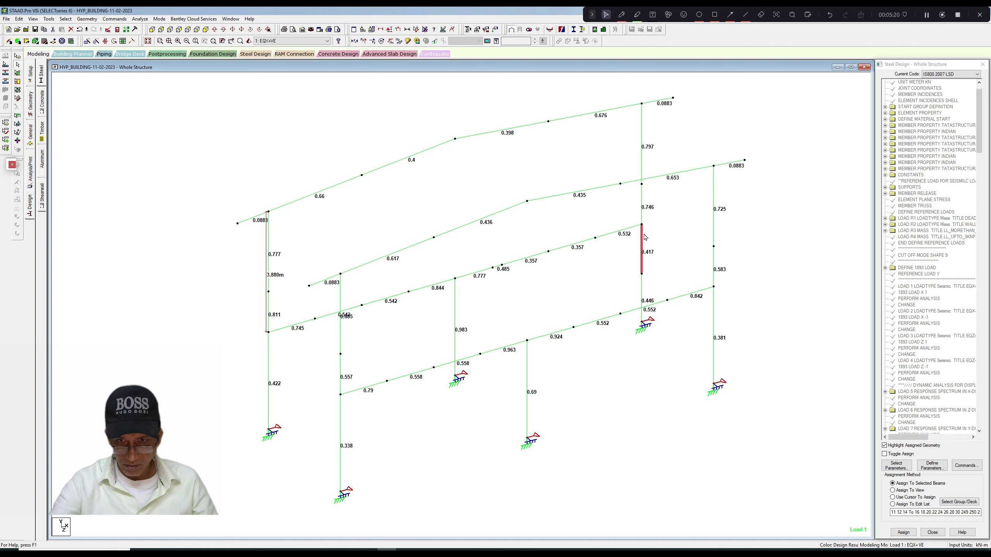
pyautogui.click(642, 217)
pyautogui.click(269, 309)
pyautogui.click(272, 254)
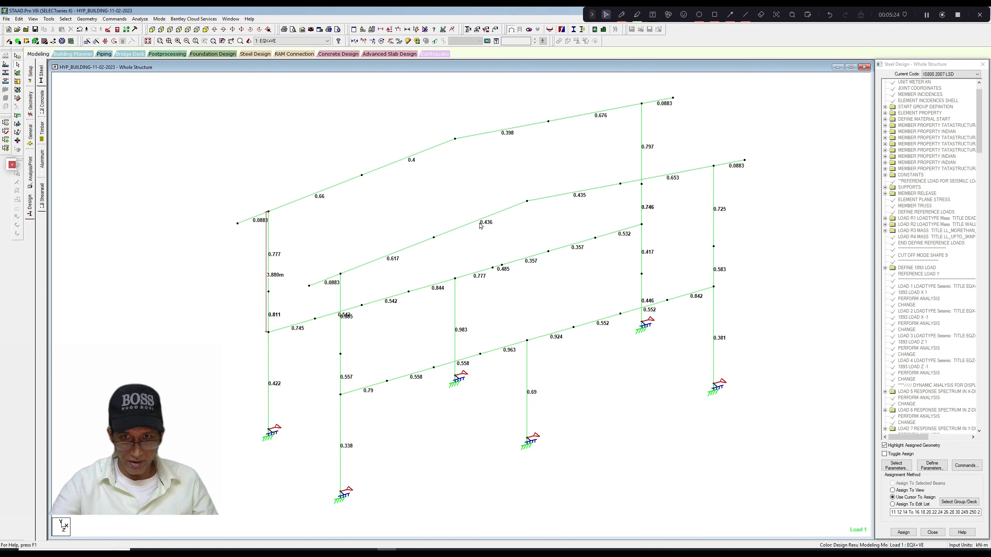
pyautogui.click(642, 164)
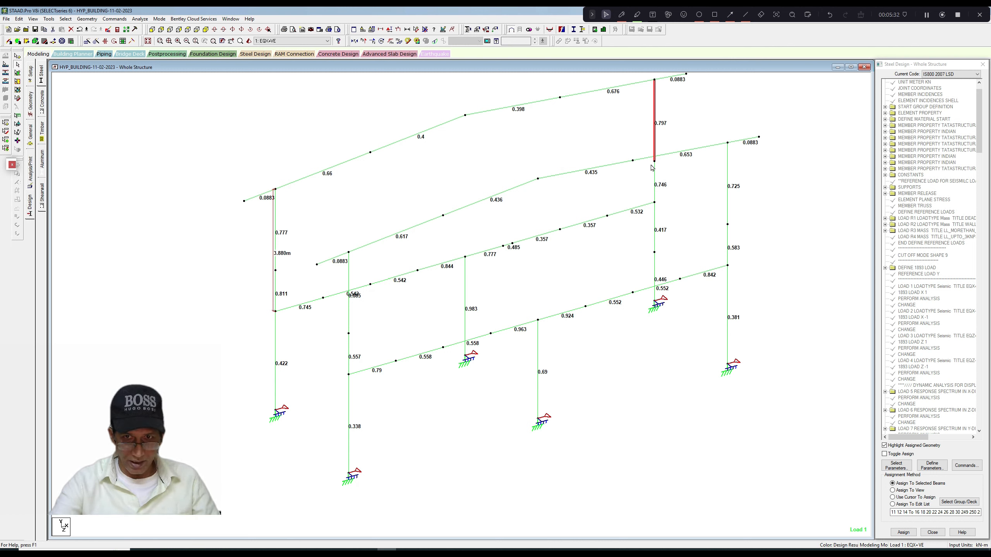
# Inspect the front-frame corner column with the 0.381 ratio at its base, viewing the section property and geometry of that lowest segment.
pyautogui.click(729, 244)
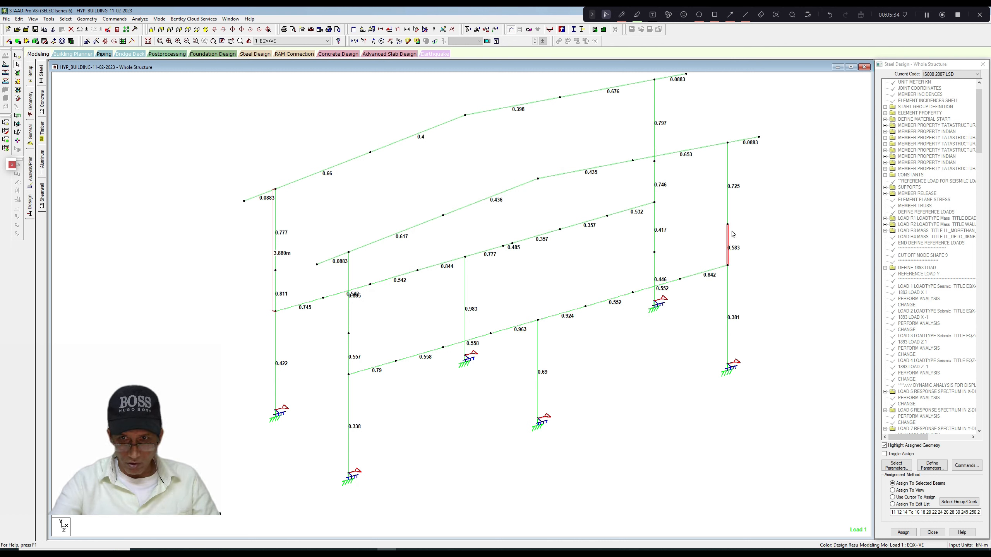
pyautogui.click(729, 205)
pyautogui.click(729, 245)
pyautogui.doubleClick(732, 303)
pyautogui.click(436, 203)
pyautogui.click(414, 204)
pyautogui.click(584, 191)
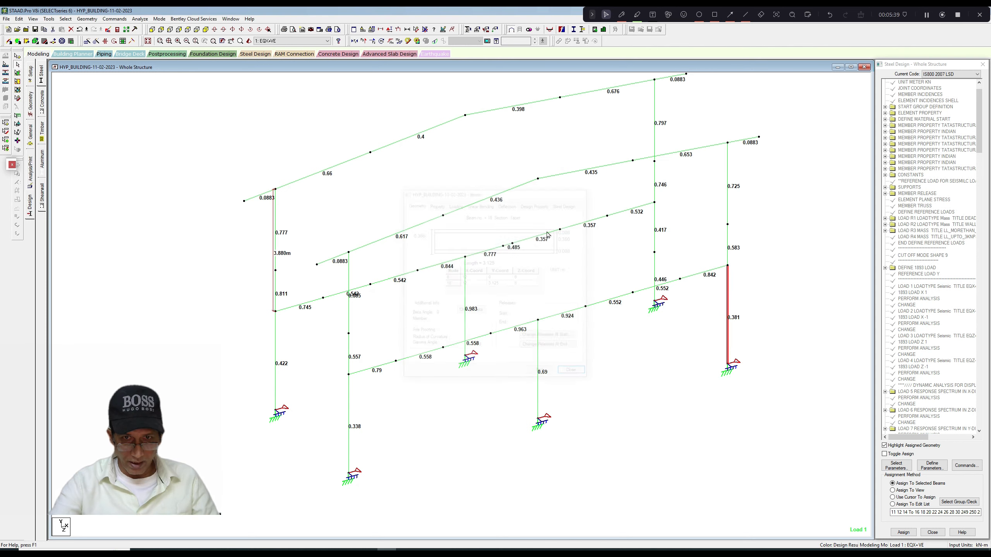
# Compare the two lower segments of the front-frame corner column with the 0.338 ratio, and view the lowest segment's taper geometry.
pyautogui.click(349, 428)
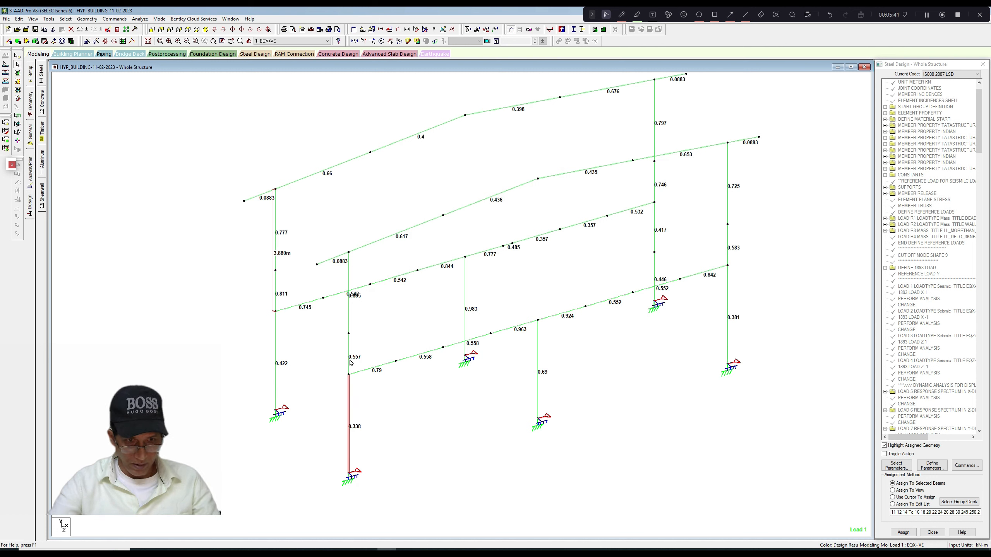
pyautogui.click(364, 389)
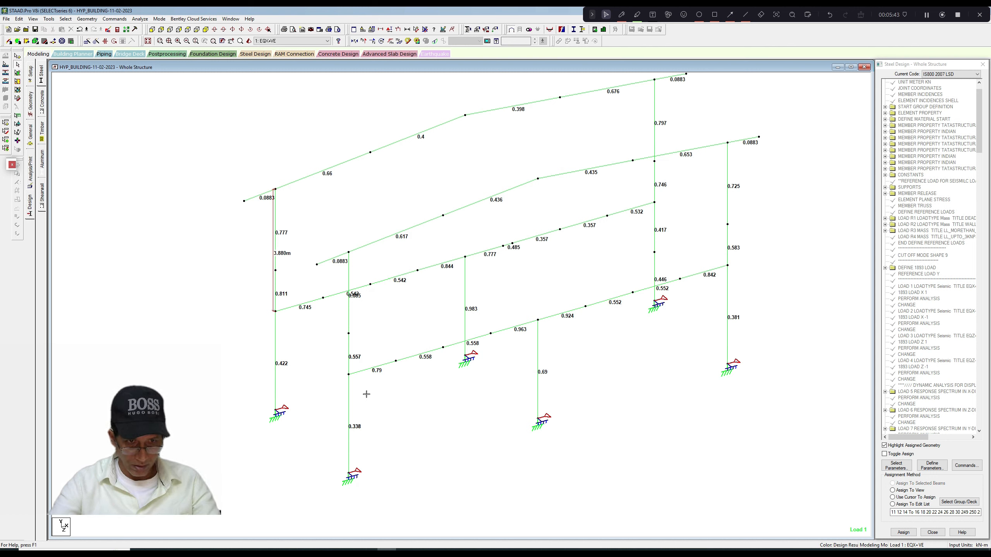
pyautogui.click(350, 406)
pyautogui.click(349, 367)
pyautogui.click(349, 403)
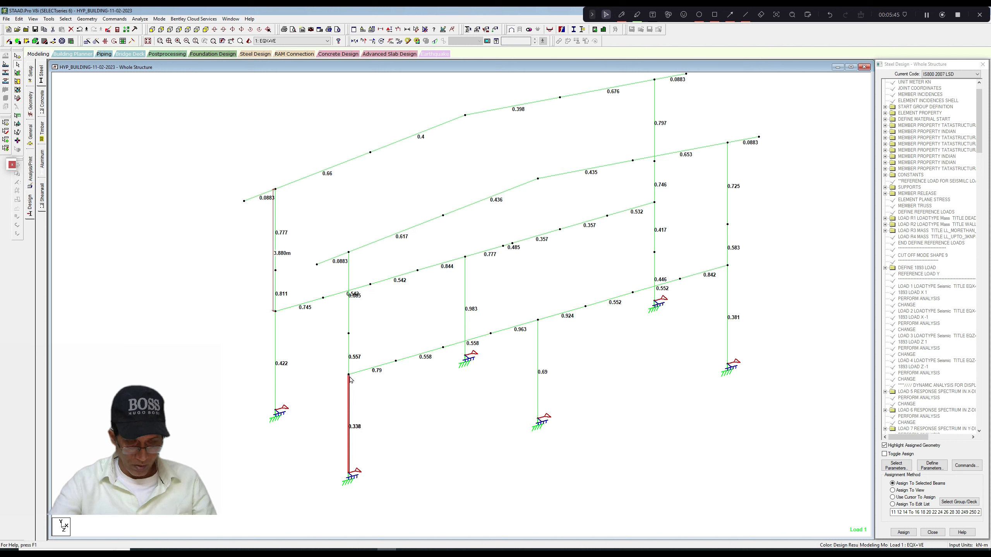
pyautogui.click(349, 369)
pyautogui.click(349, 401)
pyautogui.click(403, 393)
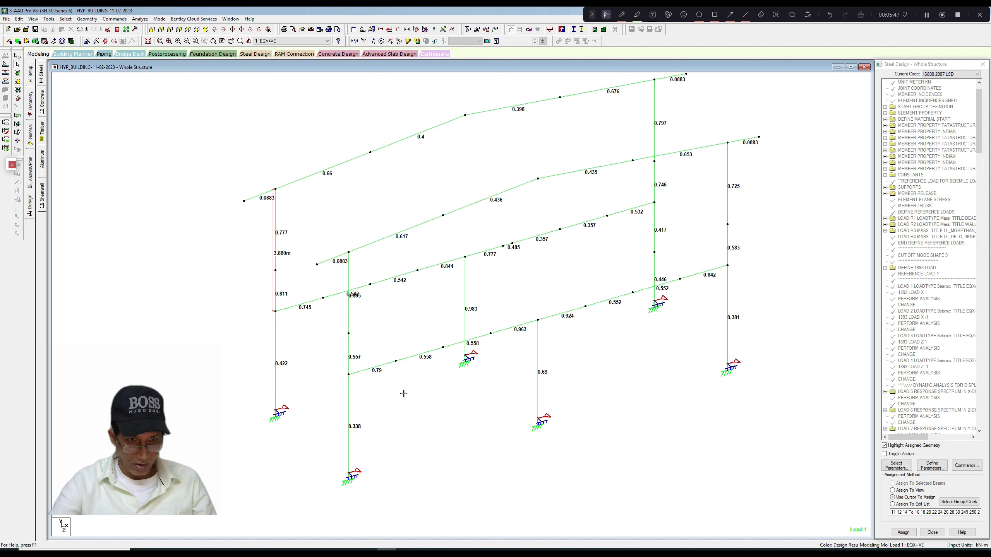
pyautogui.doubleClick(350, 407)
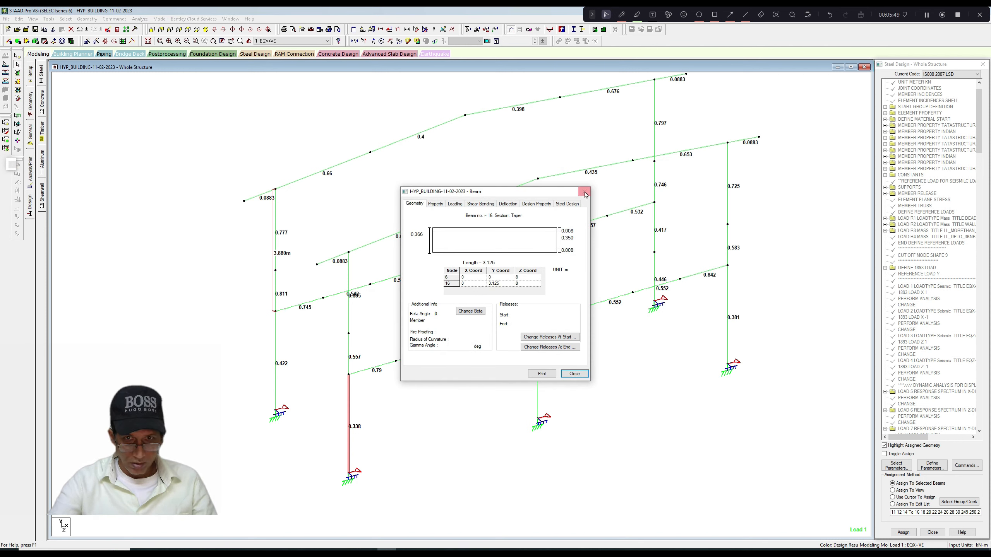
pyautogui.click(584, 191)
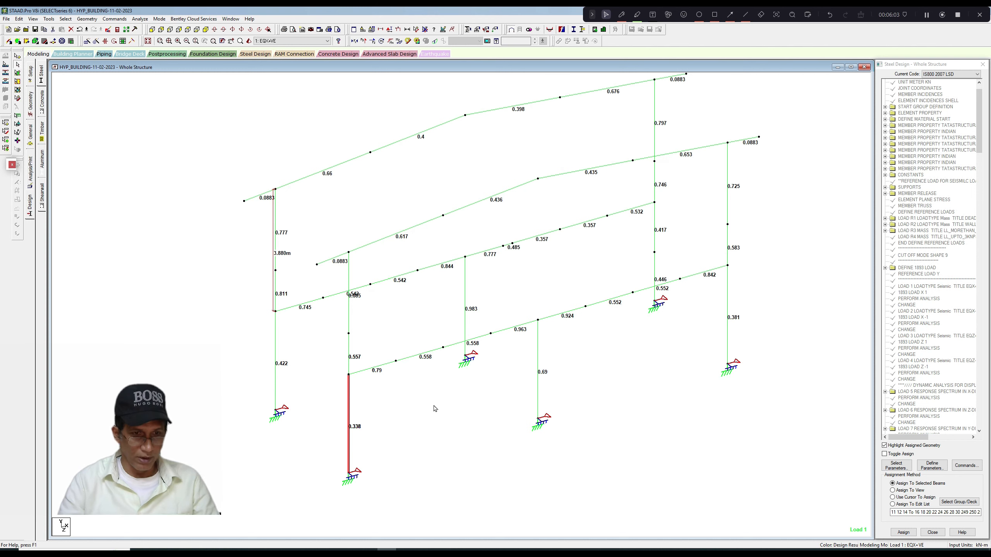
# Select the two lowest segments of both front-frame corner columns to compare their utilization ratios.
pyautogui.scroll(1, 436, 387)
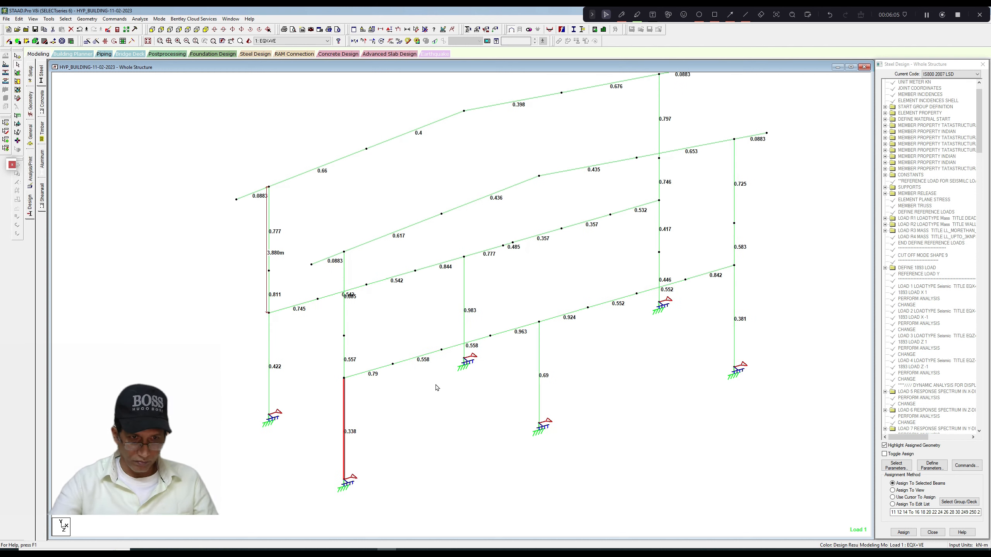
pyautogui.scroll(-1, 436, 388)
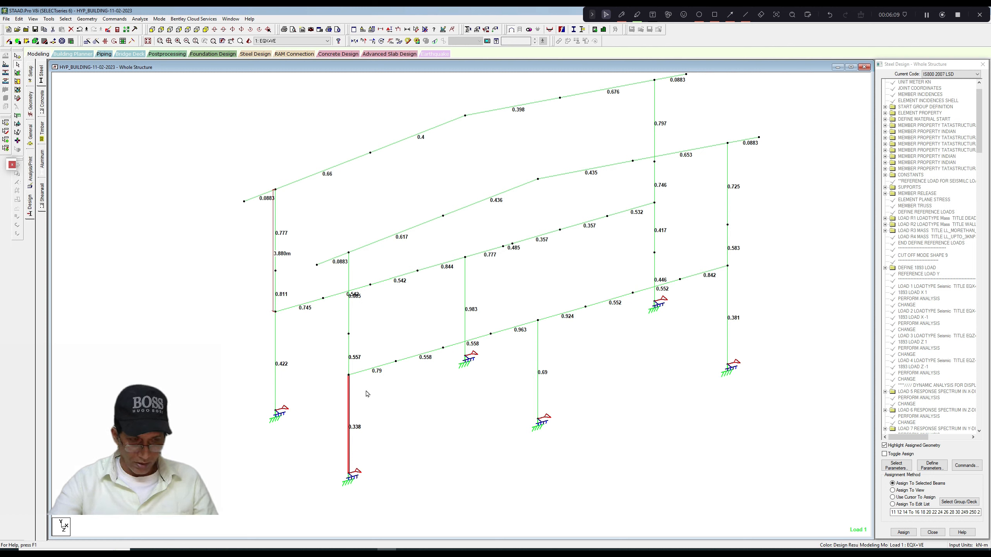
pyautogui.click(349, 362)
pyautogui.keyDown('ctrl'); pyautogui.click(350, 391); pyautogui.keyUp('ctrl')
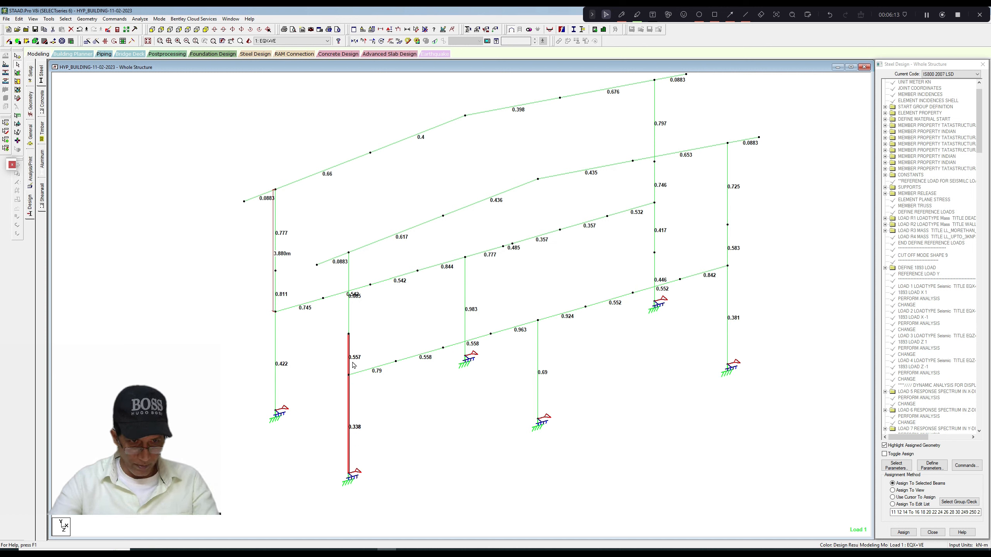
pyautogui.keyDown('ctrl'); pyautogui.click(728, 344); pyautogui.keyUp('ctrl')
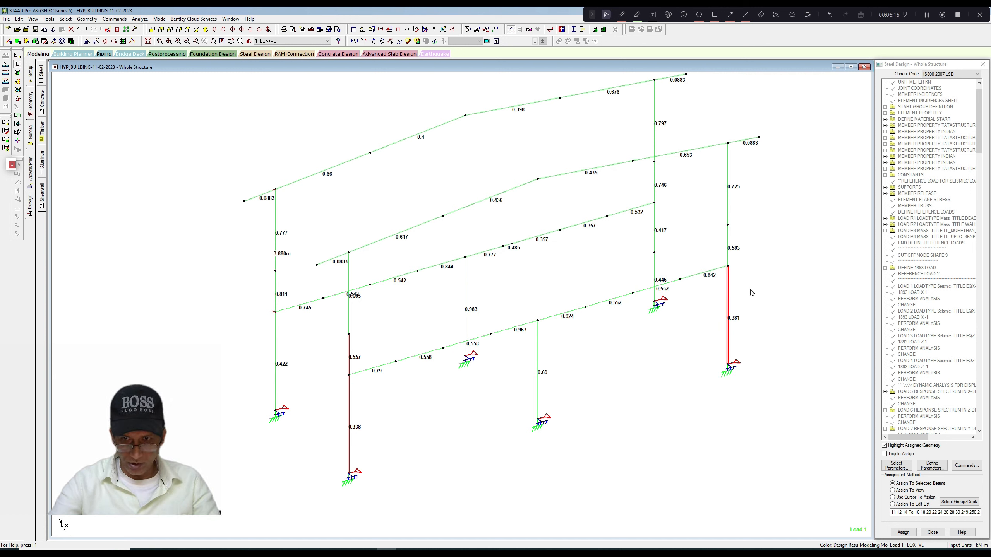
pyautogui.keyDown('ctrl'); pyautogui.click(731, 250); pyautogui.keyUp('ctrl')
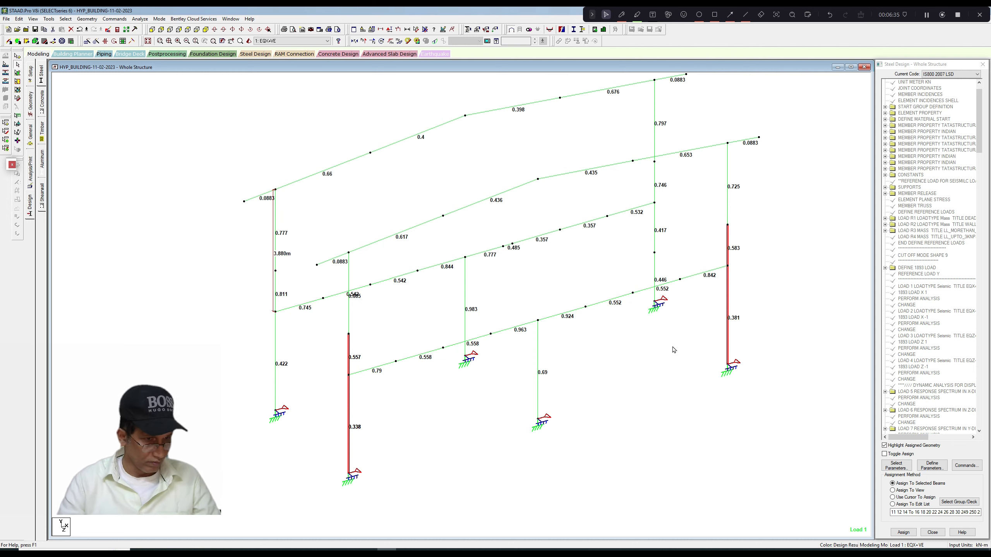
# View the geometry properties of the front-frame rafter segment with the 0.617 ratio, and close them.
pyautogui.middleClick(662, 388)
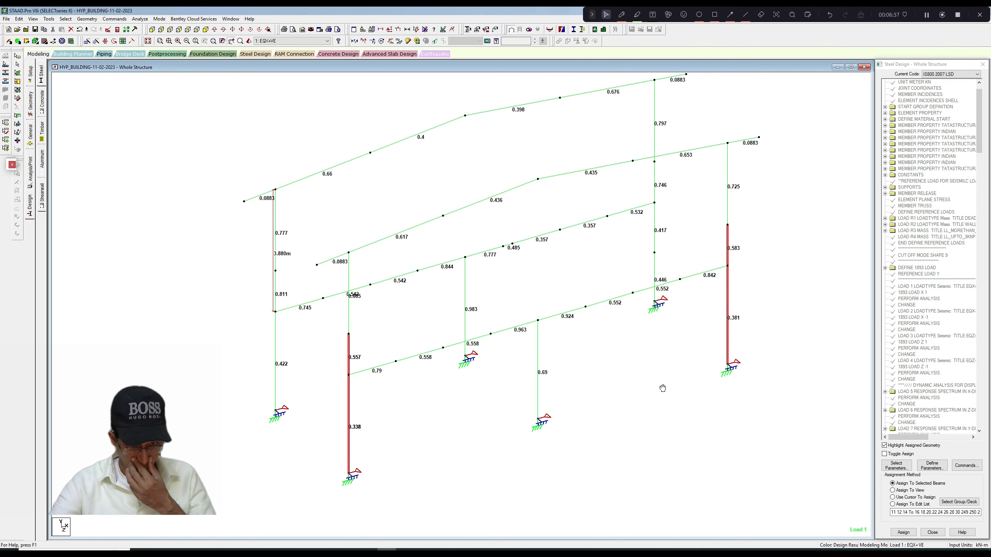
pyautogui.moveTo(663, 388); pyautogui.dragTo(657, 387, button='middle')
pyautogui.scroll(1, 657, 387)
pyautogui.scroll(-1, 656, 386)
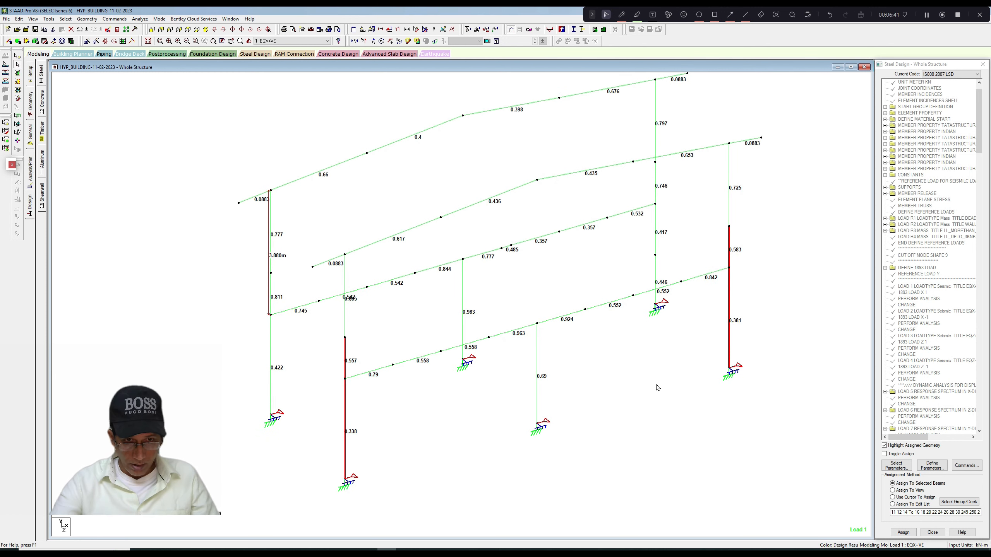
pyautogui.scroll(-1, 656, 387)
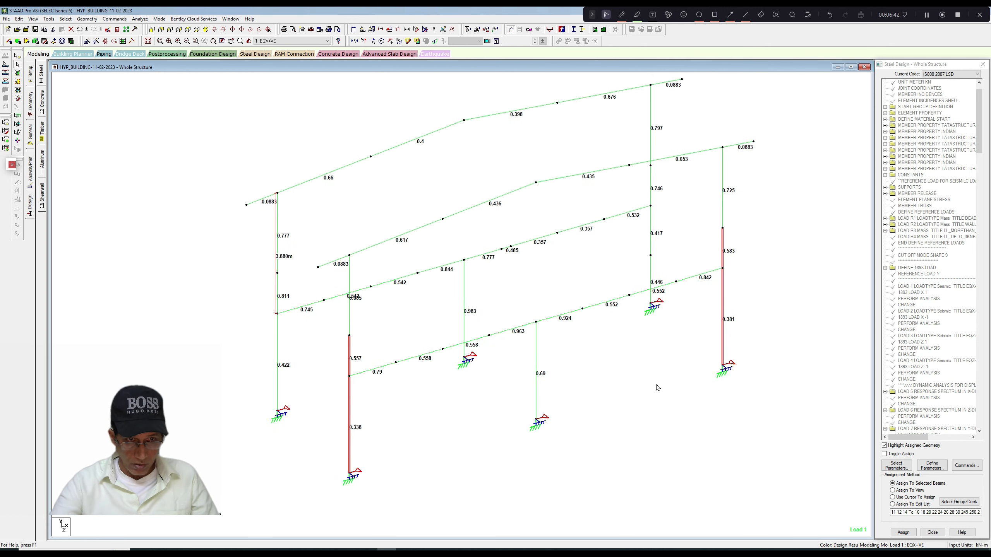
pyautogui.doubleClick(432, 227)
pyautogui.click(584, 193)
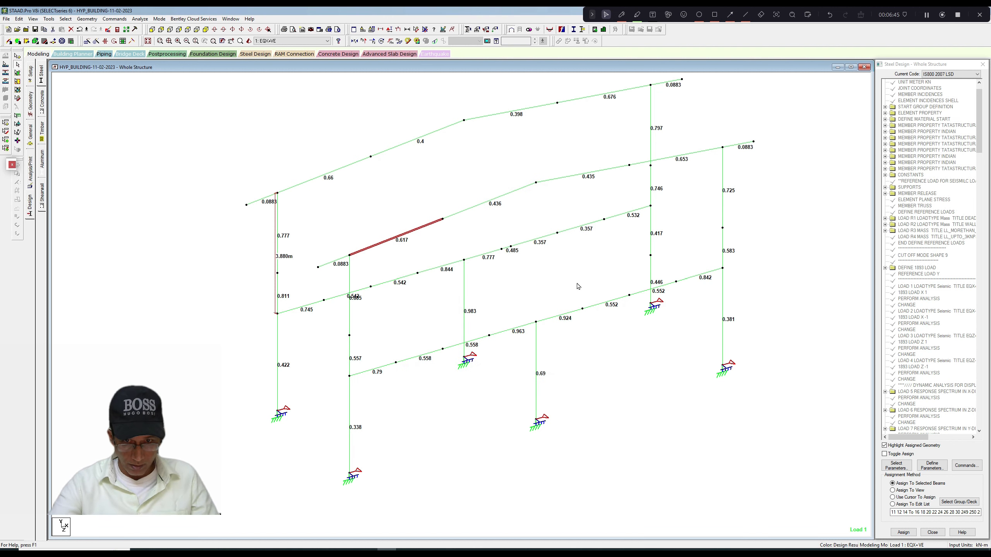
# Select the front-frame rafter segments one by one, from the 0.436 to the 0.653 segment, to compare their utilization ratios.
pyautogui.scroll(1, 579, 287)
pyautogui.click(513, 254)
pyautogui.click(453, 214)
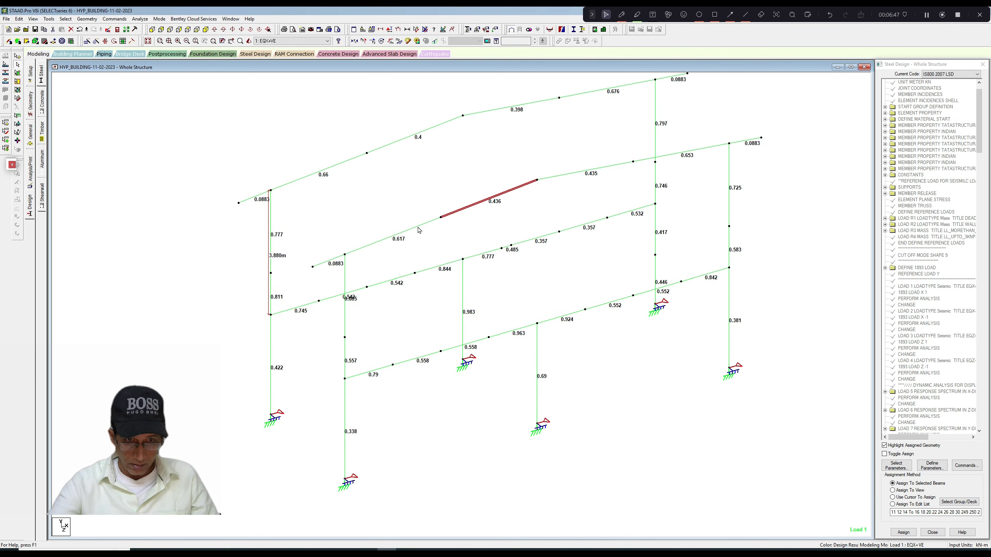
pyautogui.click(417, 227)
pyautogui.click(578, 173)
pyautogui.click(684, 153)
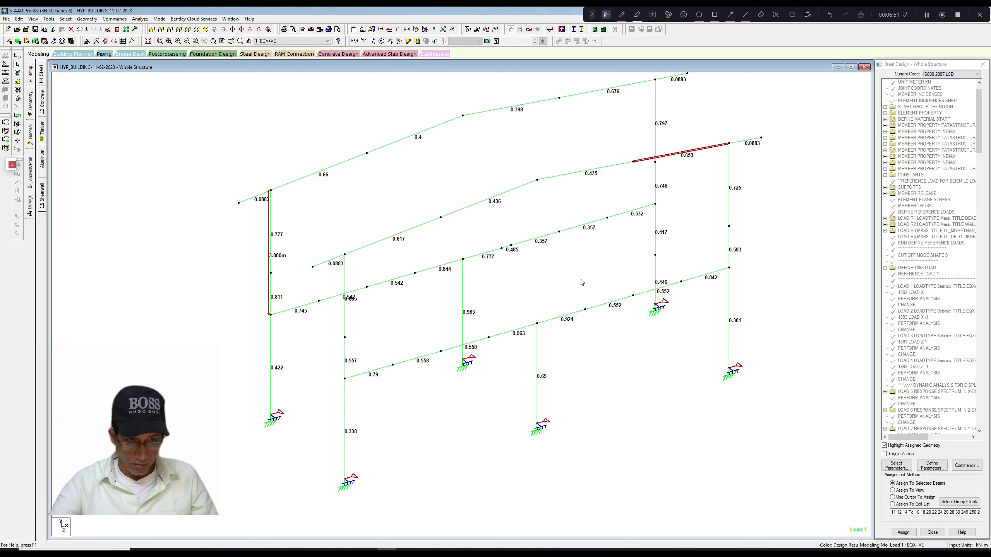
pyautogui.scroll(-1, 582, 282)
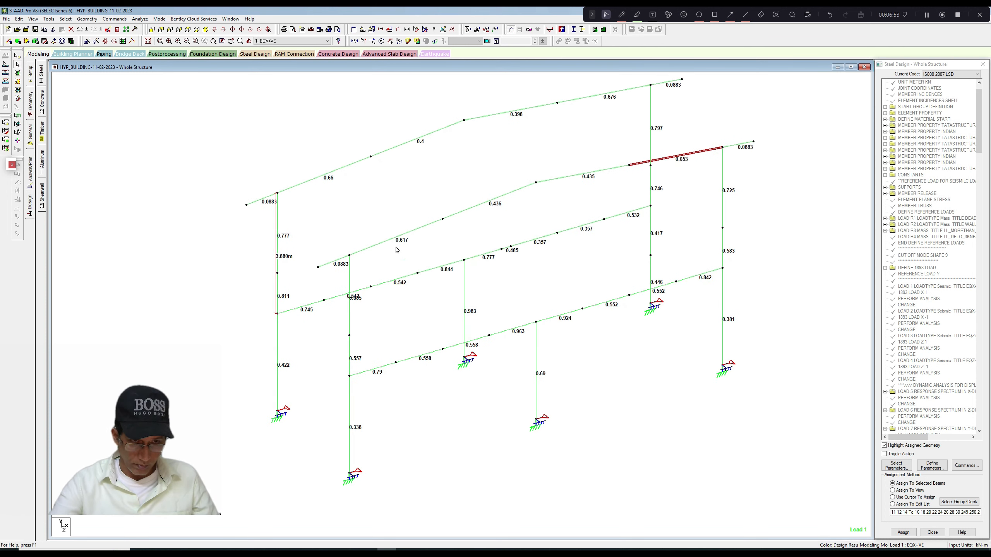
# View the section geometry of the front-frame eave overhang and the adjoining rafter segment with the 0.617 ratio.
pyautogui.doubleClick(326, 264)
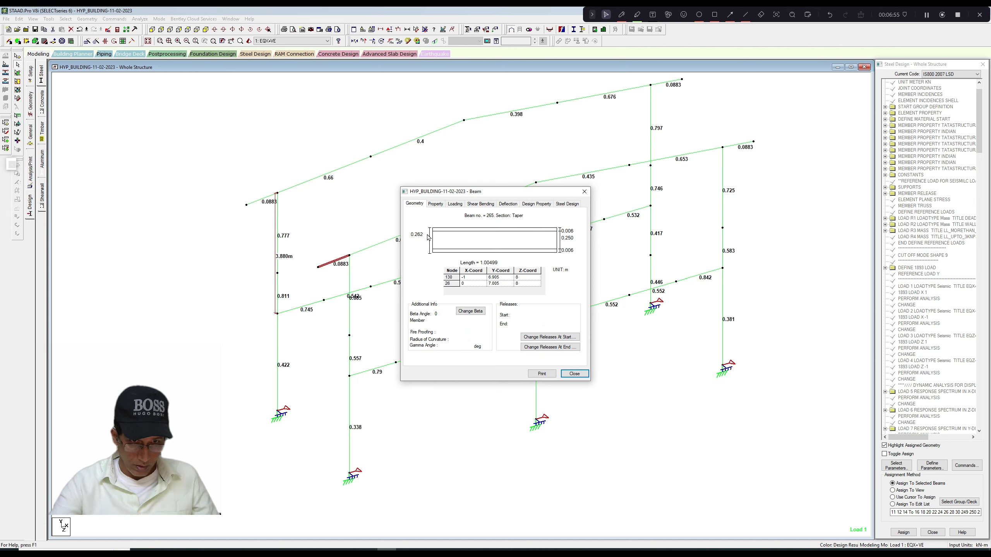
pyautogui.click(435, 203)
pyautogui.click(584, 191)
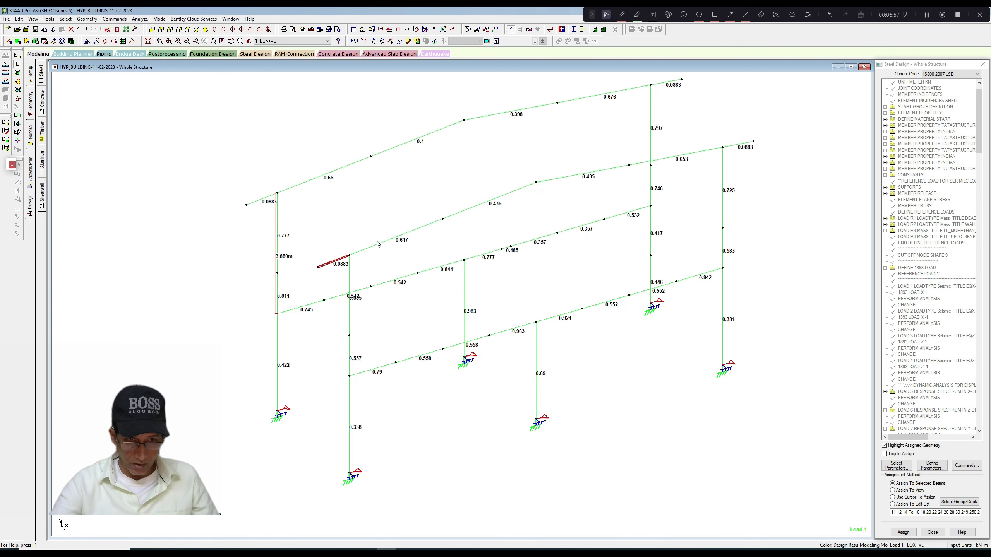
pyautogui.doubleClick(375, 247)
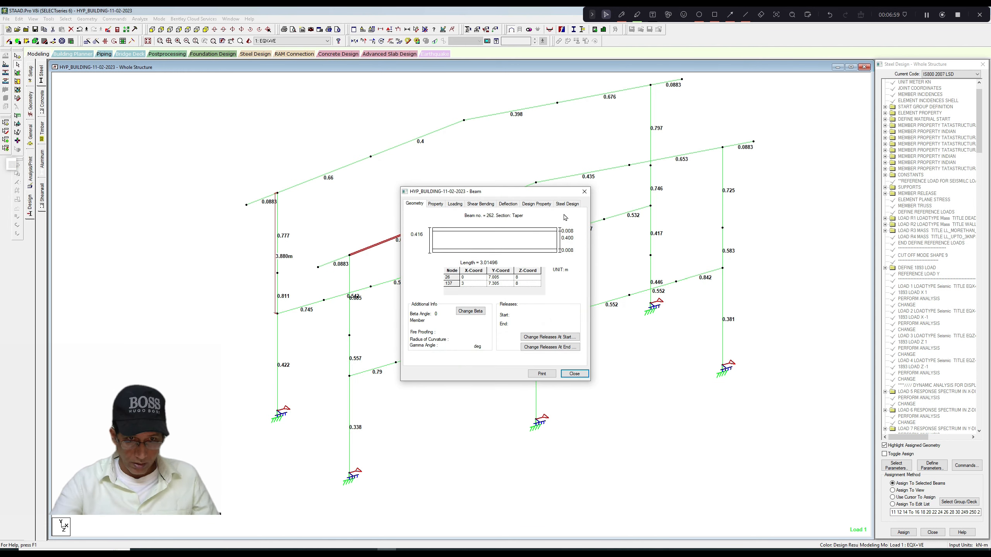
pyautogui.click(583, 195)
pyautogui.click(583, 197)
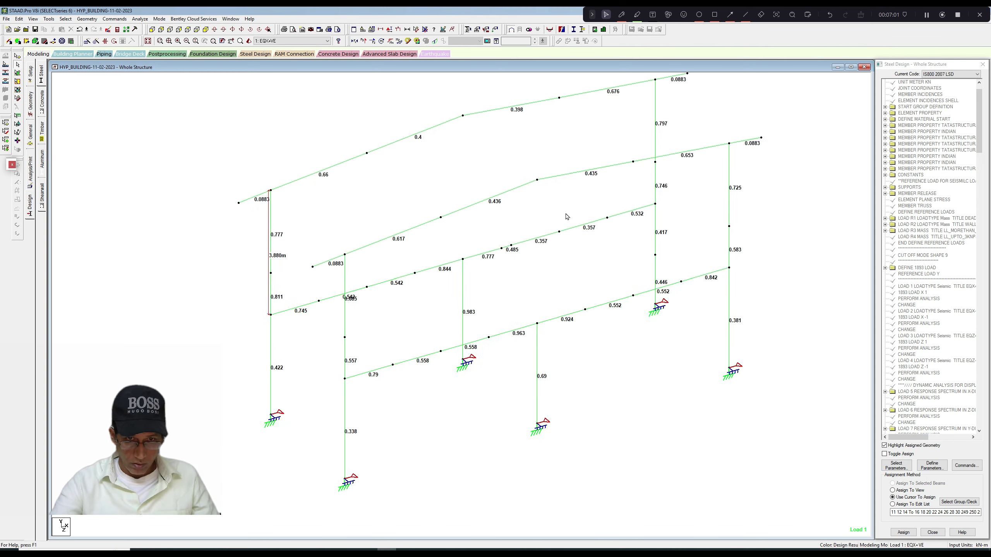
pyautogui.scroll(1, 567, 217)
pyautogui.moveTo(567, 217); pyautogui.dragTo(559, 228, button='middle')
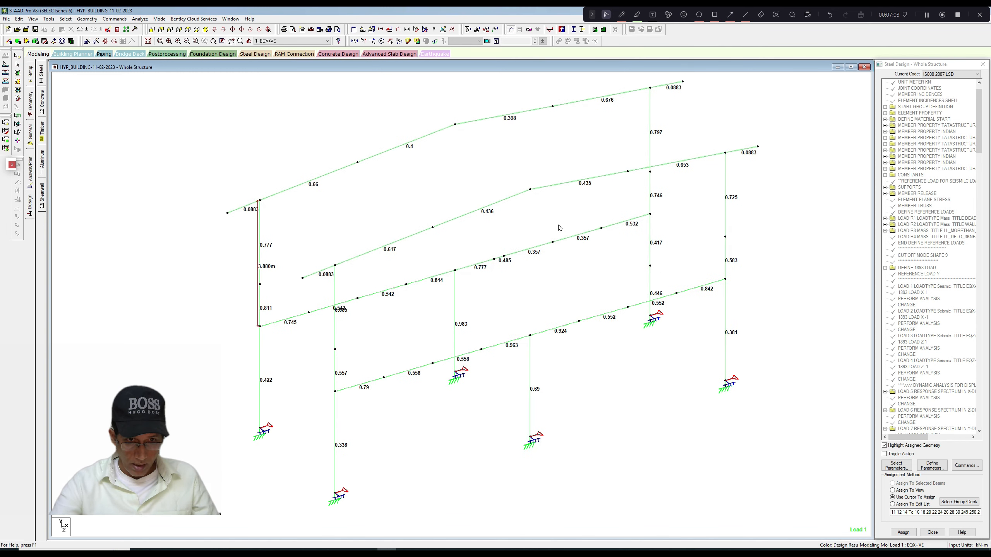
pyautogui.scroll(-1, 559, 228)
pyautogui.scroll(1, 559, 228)
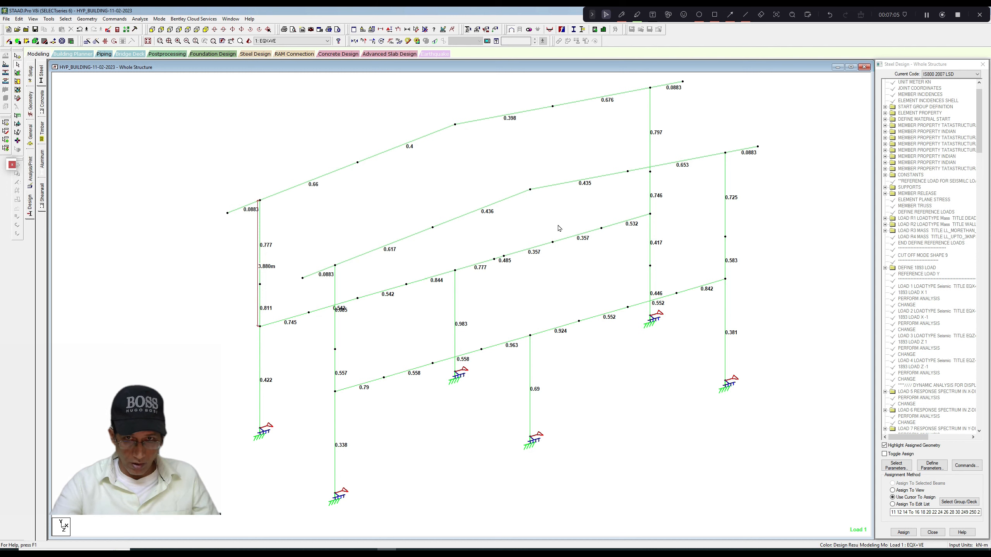
pyautogui.scroll(-1, 559, 228)
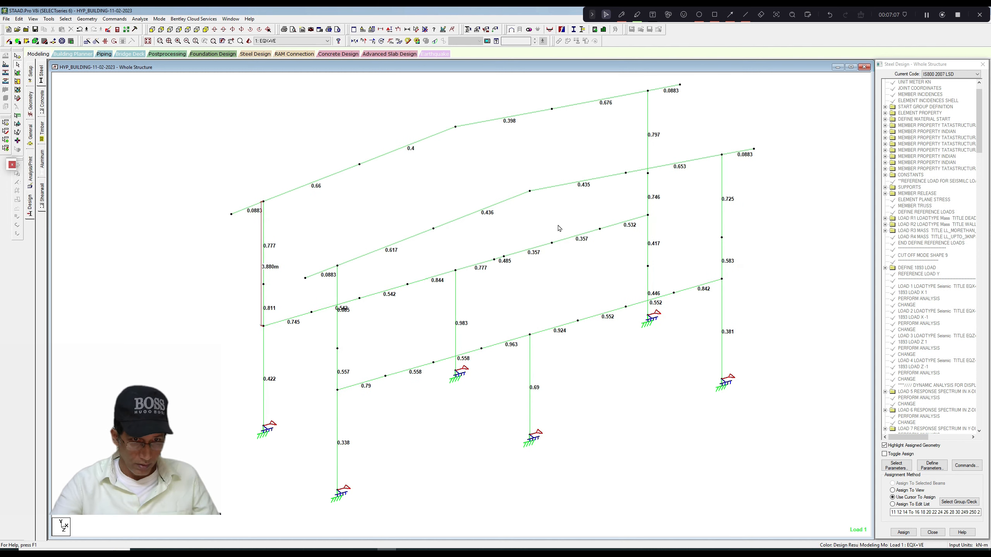
# Edit the rafters' tapered I section, reference 17, setting the depth at both the start and end nodes to 0.366 m.
pyautogui.click(30, 135)
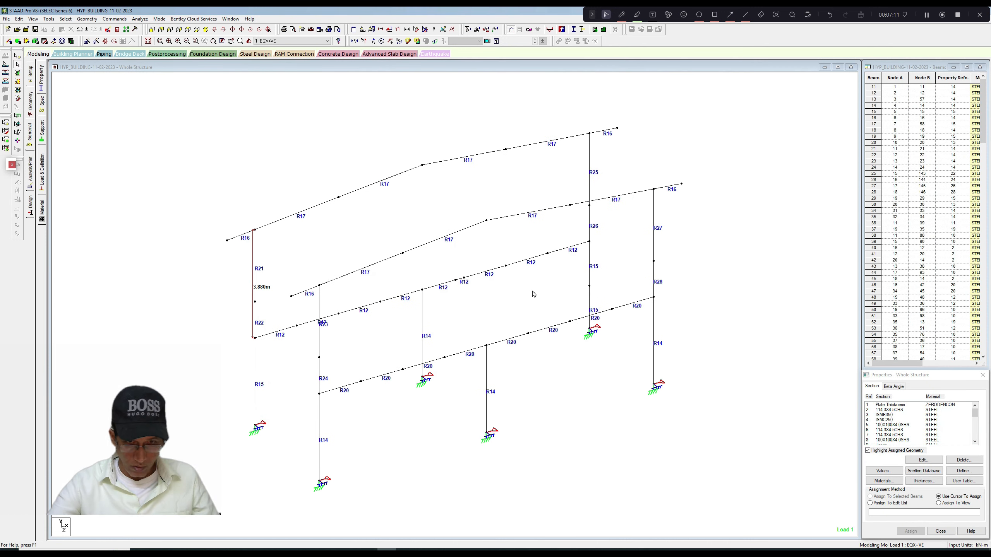
pyautogui.moveTo(975, 413)
pyautogui.mouseDown()
pyautogui.moveTo(972, 437)
pyautogui.moveTo(972, 427)
pyautogui.mouseUp()
pyautogui.click(909, 420)
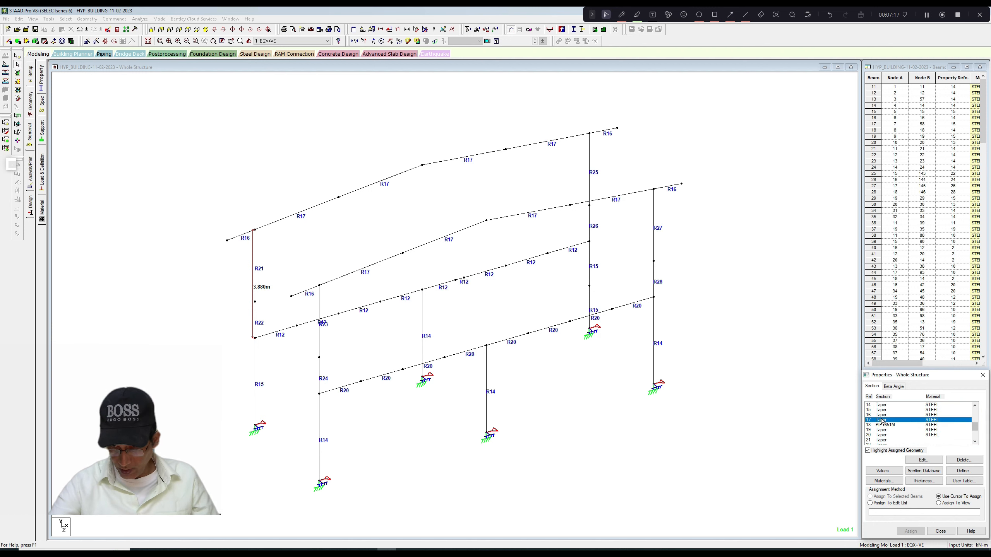
pyautogui.click(910, 460)
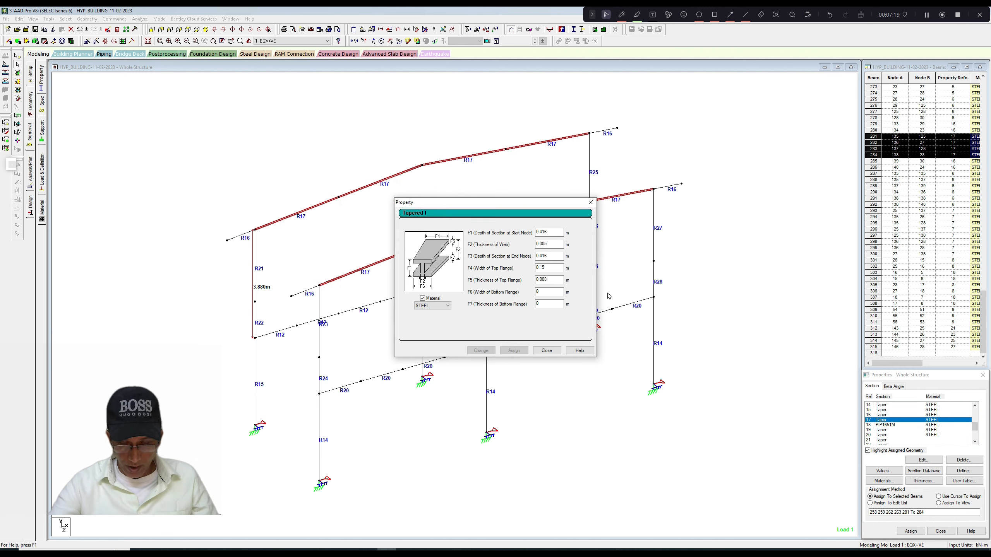
pyautogui.click(559, 268)
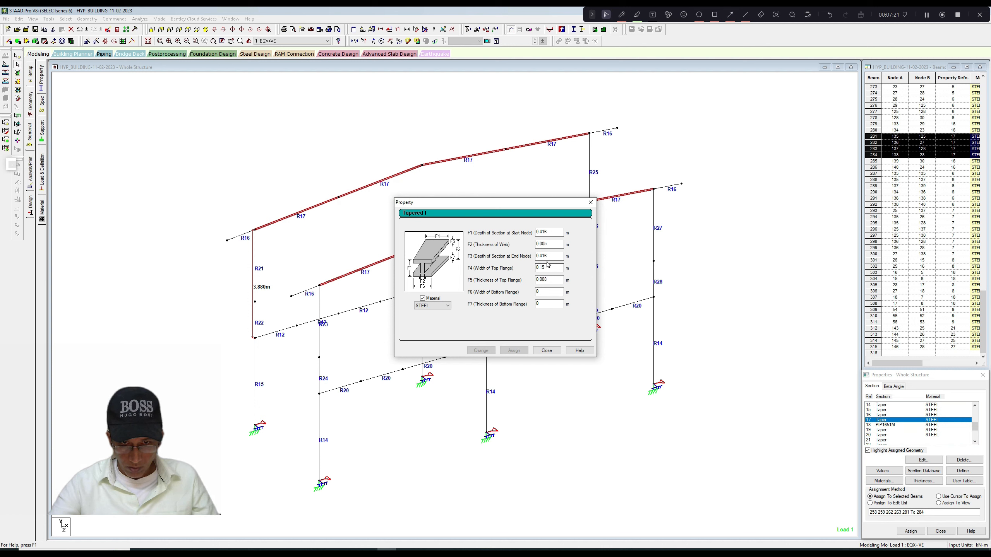
pyautogui.moveTo(540, 257); pyautogui.dragTo(545, 256)
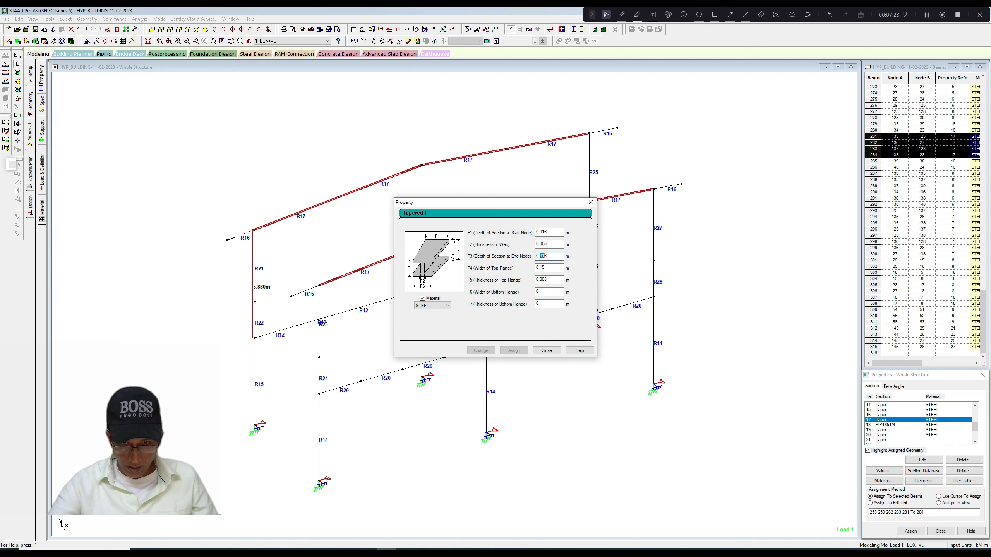
pyautogui.write('366')
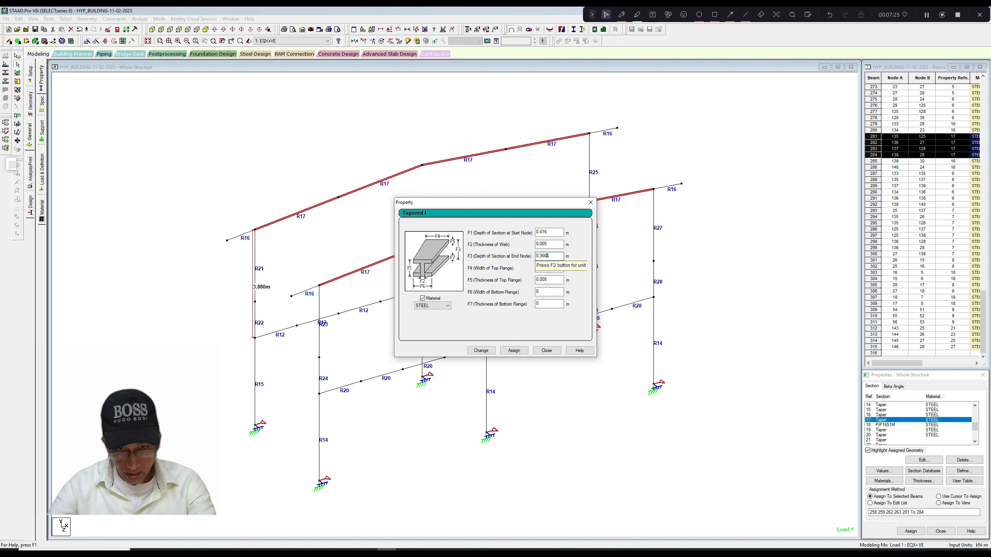
pyautogui.write('6')
pyautogui.click(540, 232)
pyautogui.write('366')
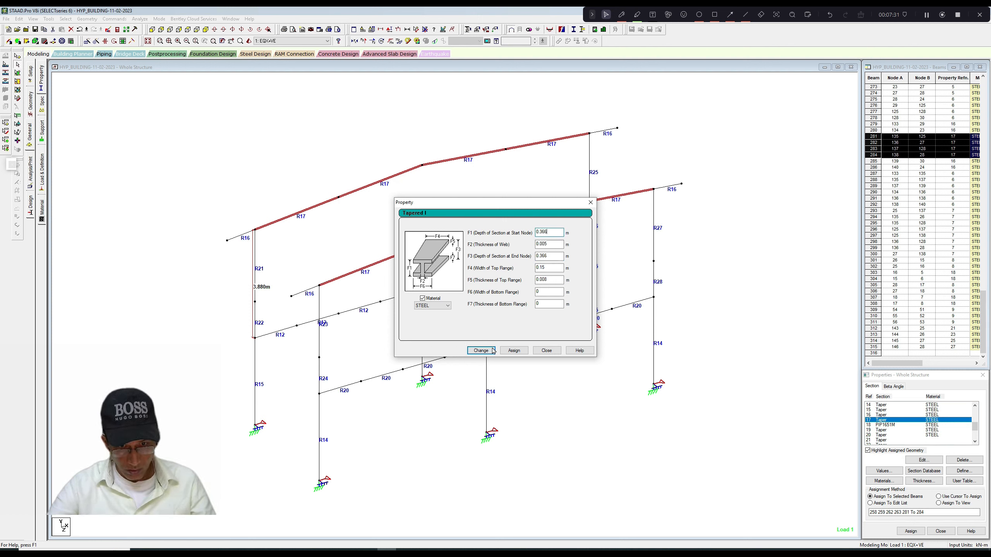
# Set the rafter section's web thickness to 0.004 m, apply the modified property and accept the loss of existing results.
pyautogui.click(545, 244)
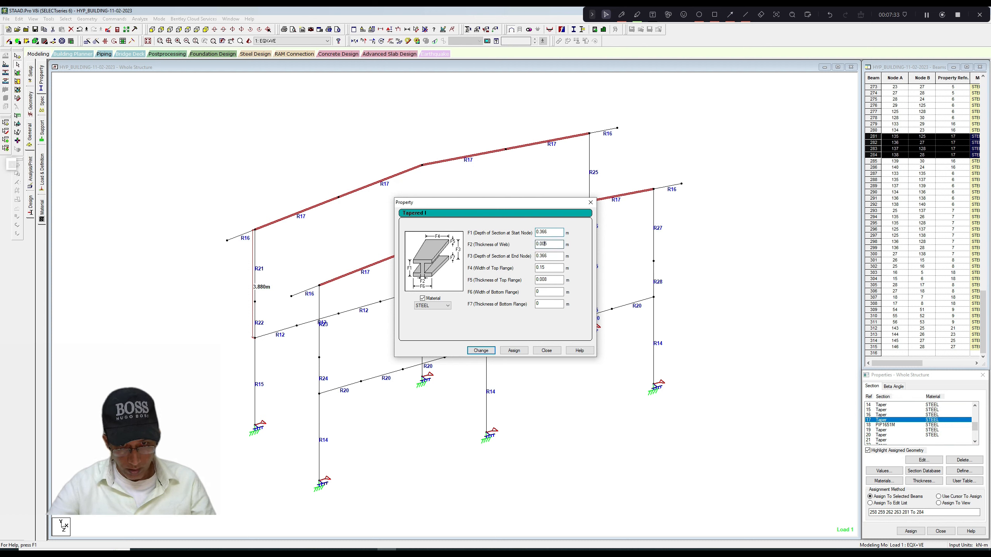
pyautogui.write('4')
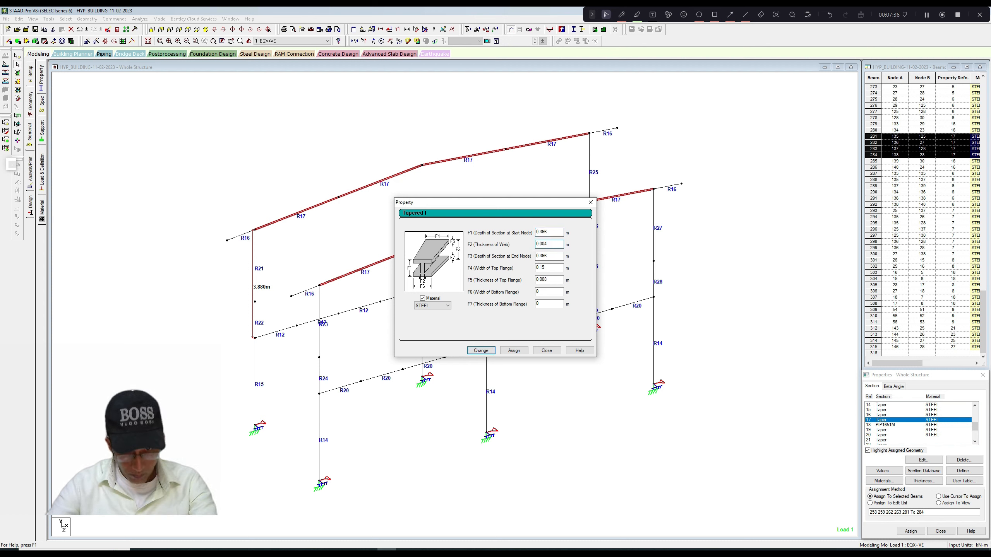
pyautogui.click(480, 351)
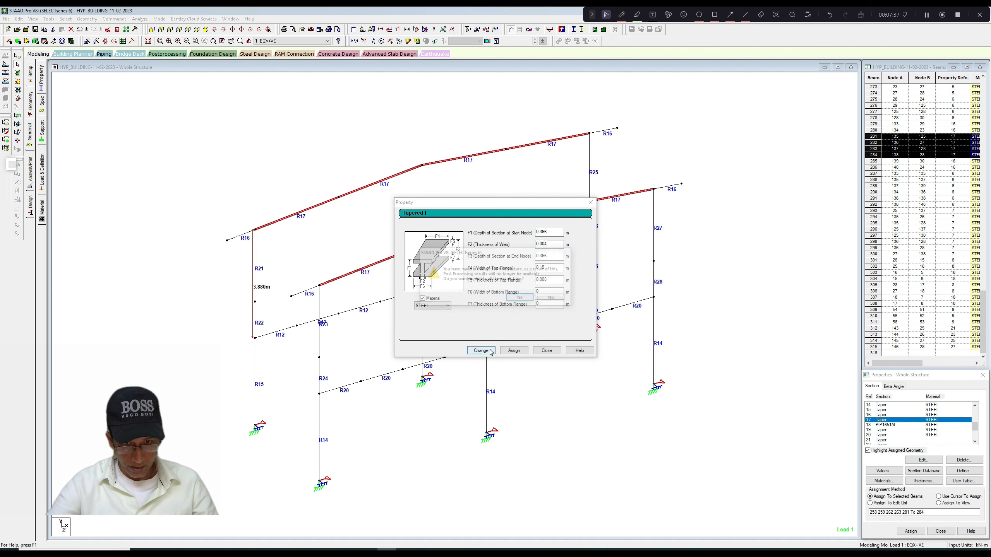
pyautogui.click(521, 303)
pyautogui.click(546, 350)
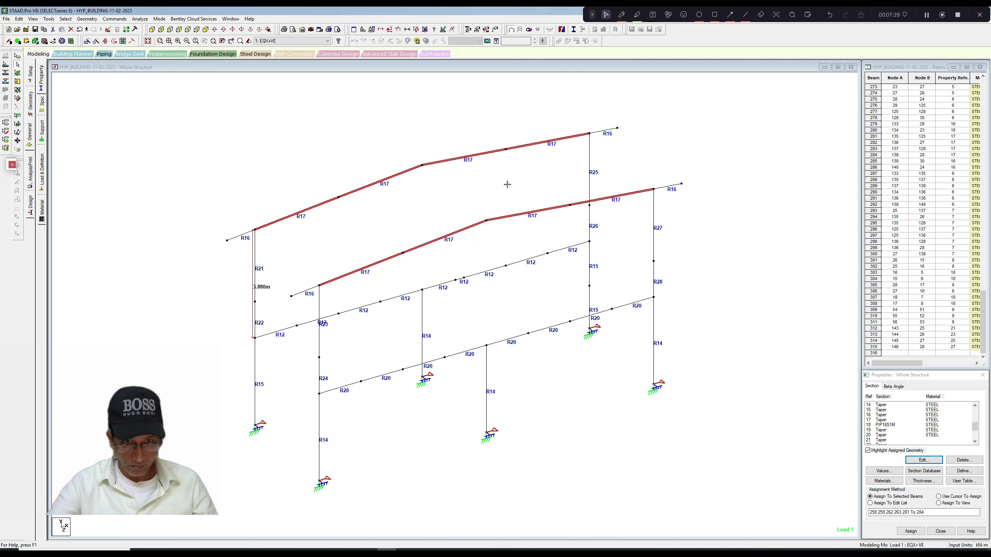
# Rerun the analysis and steel design, and finish by staying in modeling mode.
pyautogui.click(140, 19)
pyautogui.click(150, 28)
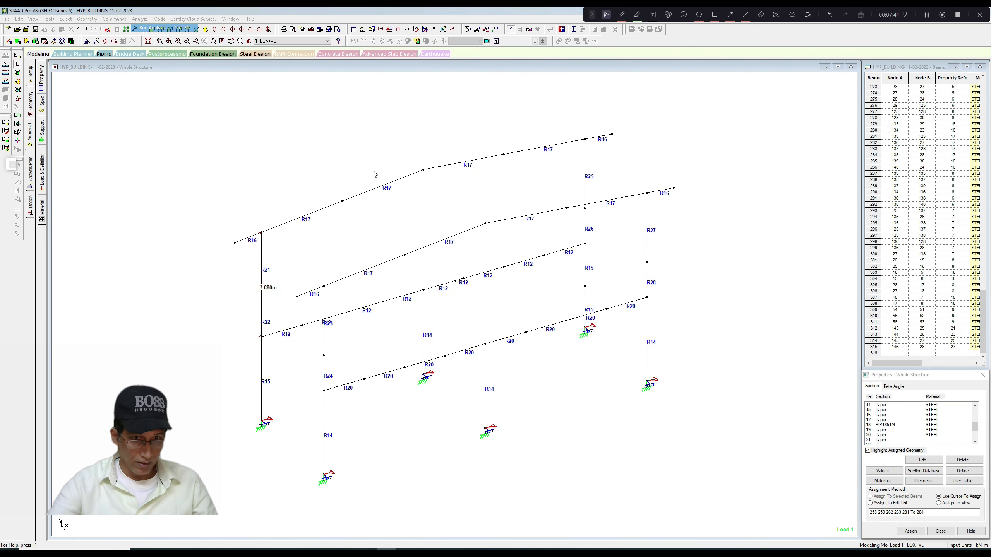
pyautogui.click(448, 289)
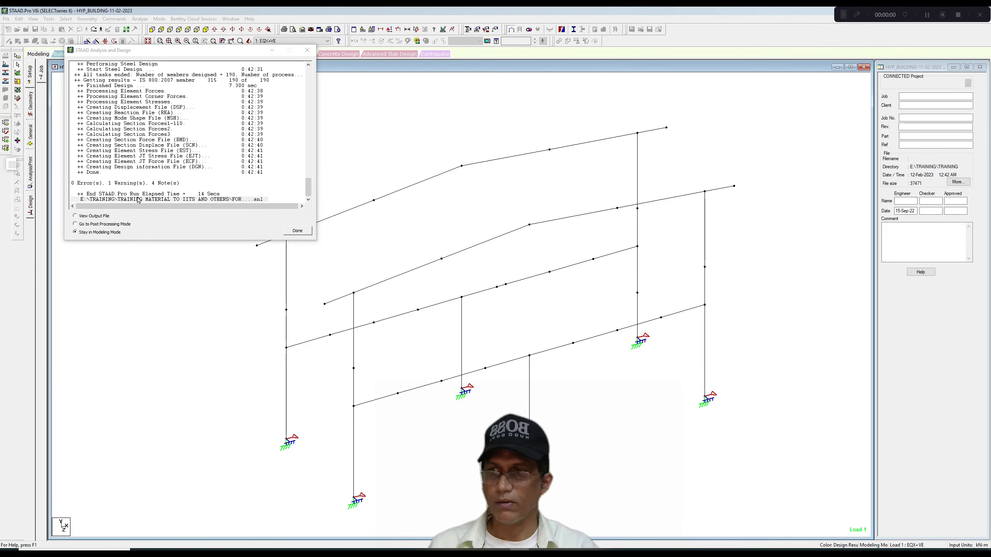
pyautogui.click(297, 230)
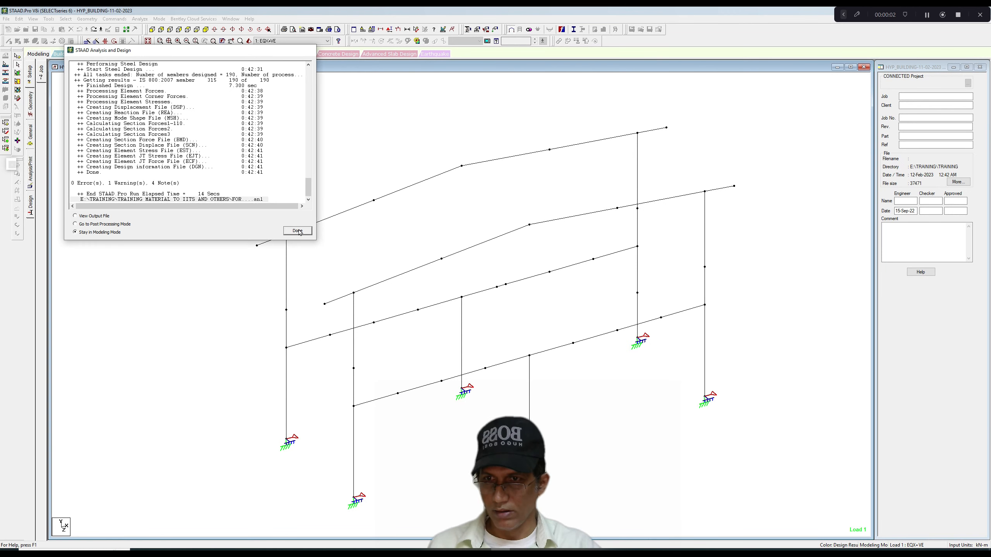
pyautogui.rightClick(324, 160)
pyautogui.click(342, 228)
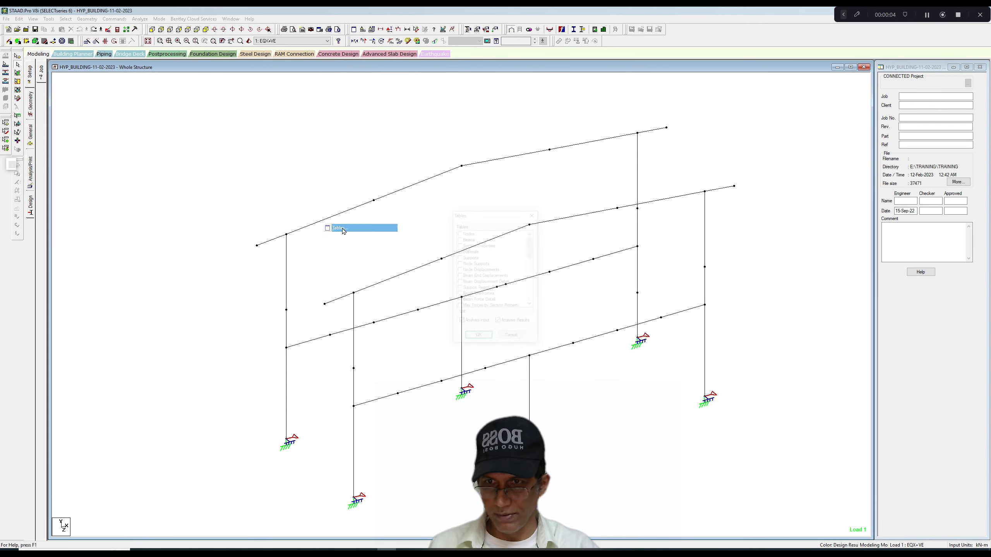
pyautogui.click(534, 214)
# Display the design results diagram based on actual ratio, with values shown on the members.
pyautogui.rightClick(359, 137)
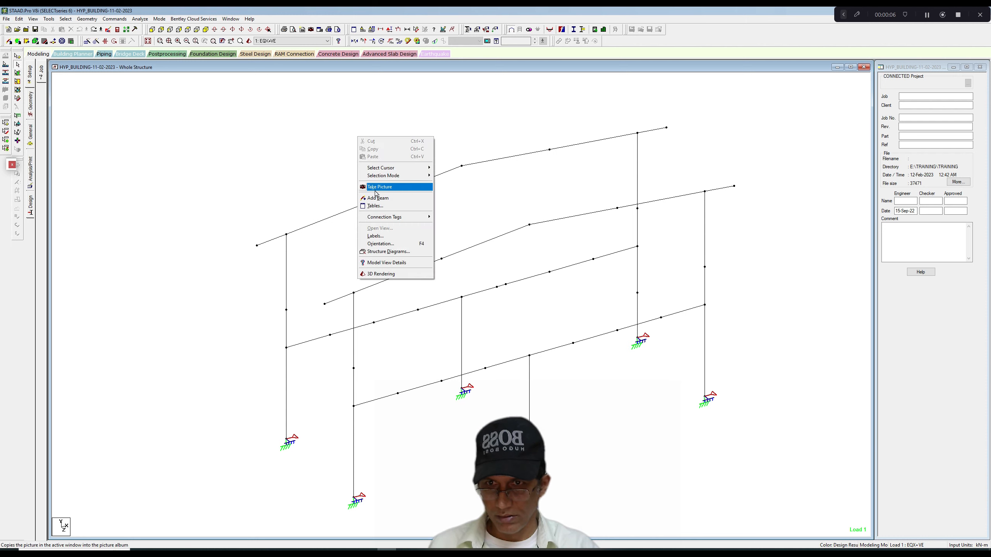
pyautogui.click(379, 237)
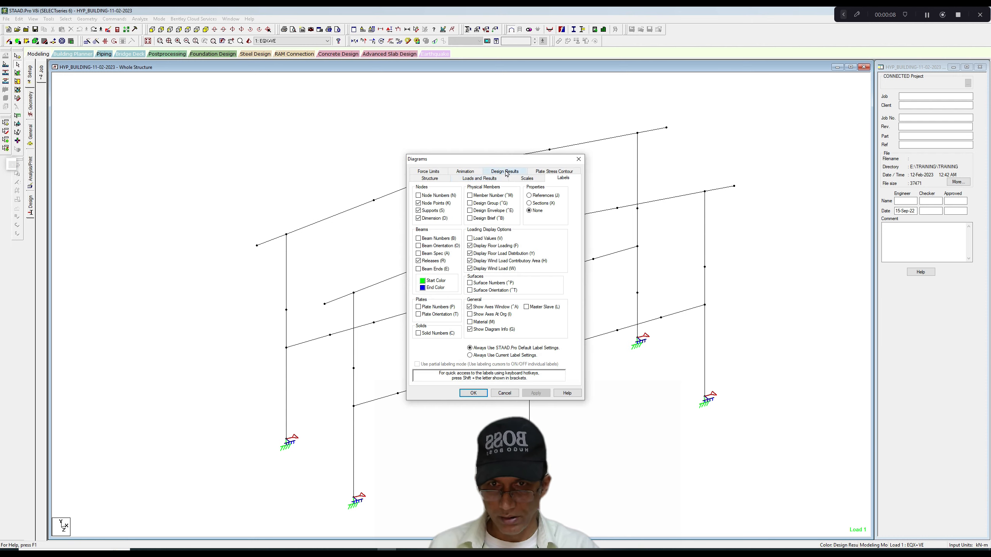
pyautogui.click(505, 178)
pyautogui.click(477, 393)
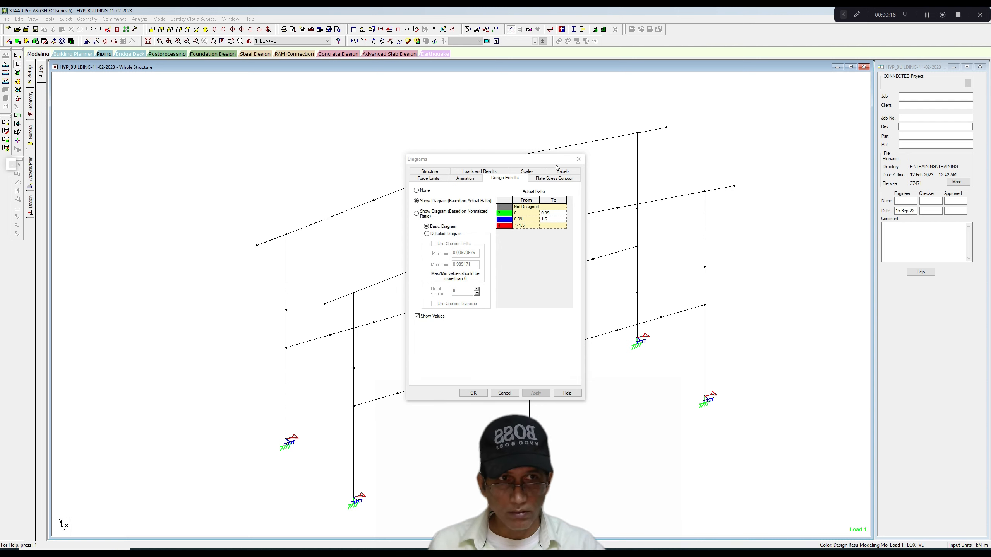
pyautogui.click(508, 179)
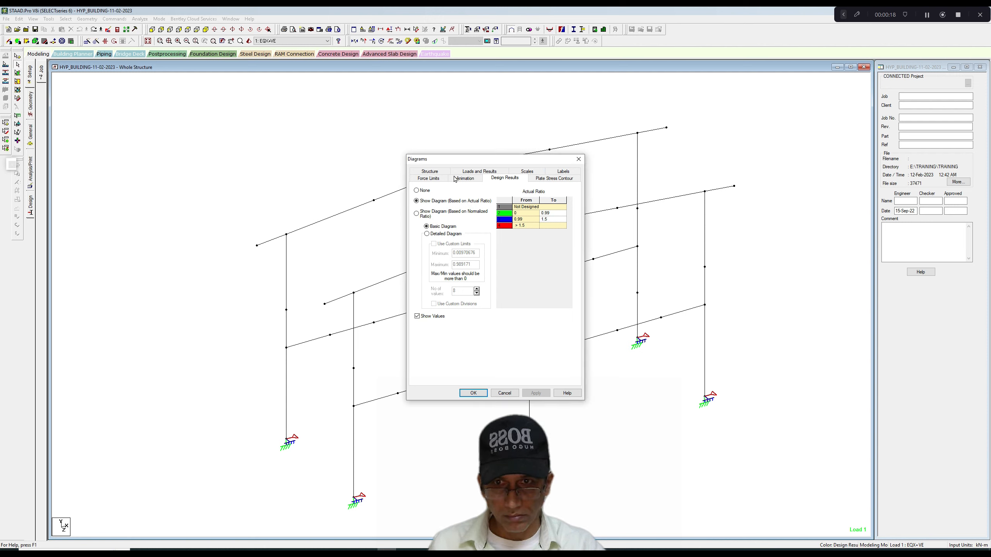
pyautogui.click(436, 179)
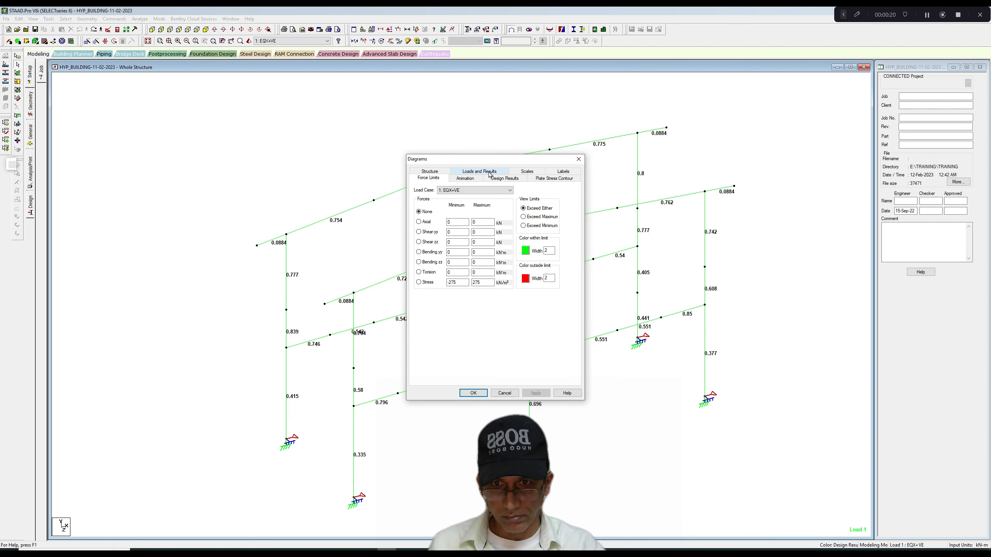
pyautogui.click(502, 180)
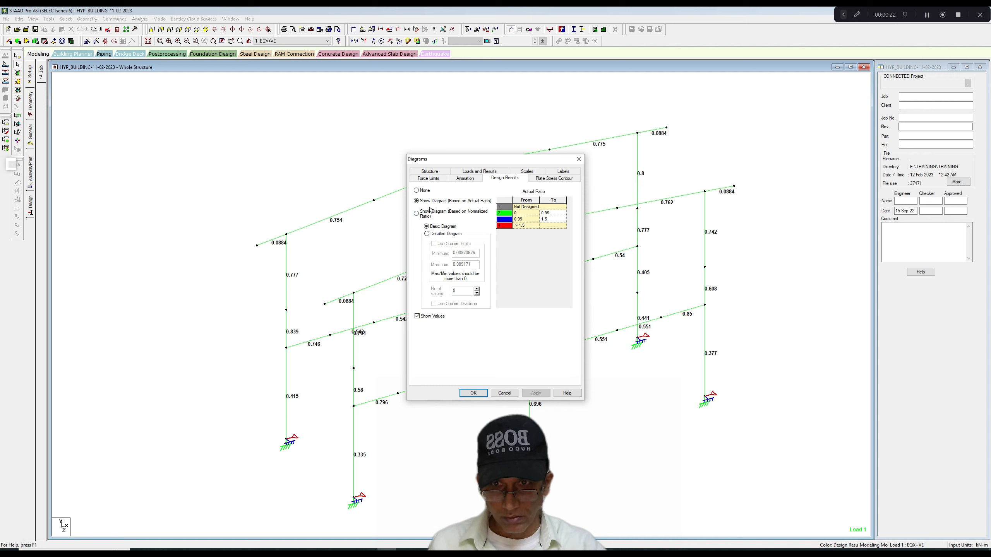
pyautogui.click(476, 395)
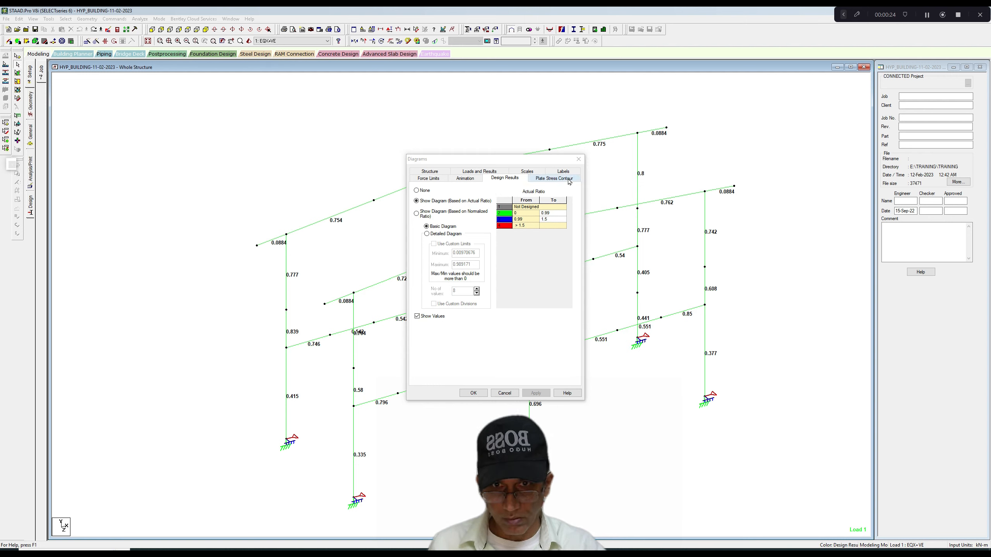
pyautogui.click(578, 160)
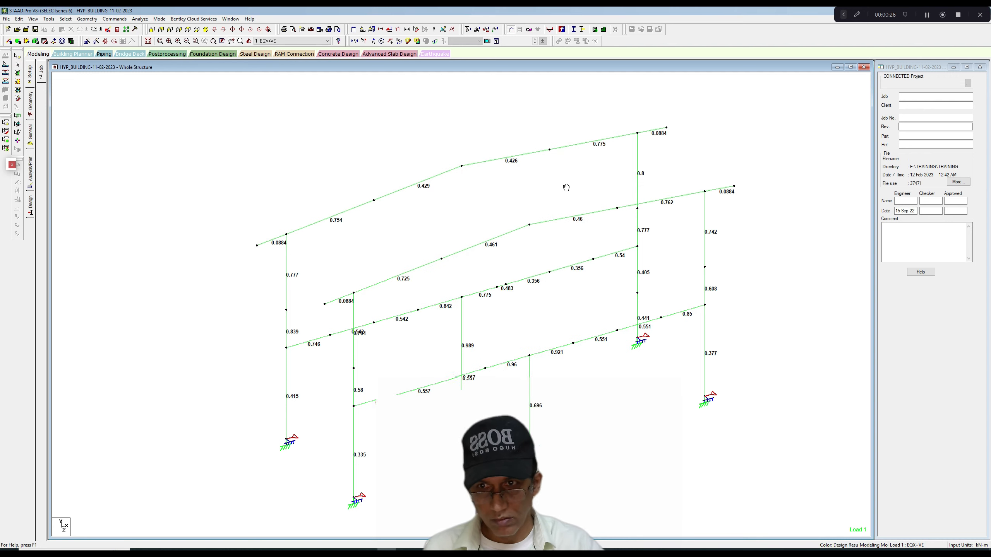
# Examine the actual ratios of the rafter segments between the eave and the ridge on both frames.
pyautogui.scroll(2, 516, 206)
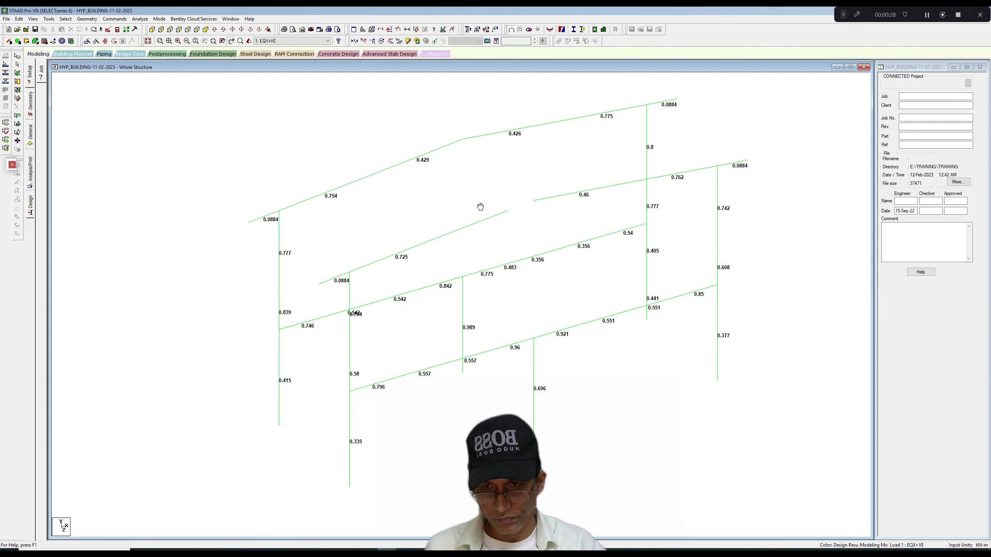
pyautogui.click(425, 246)
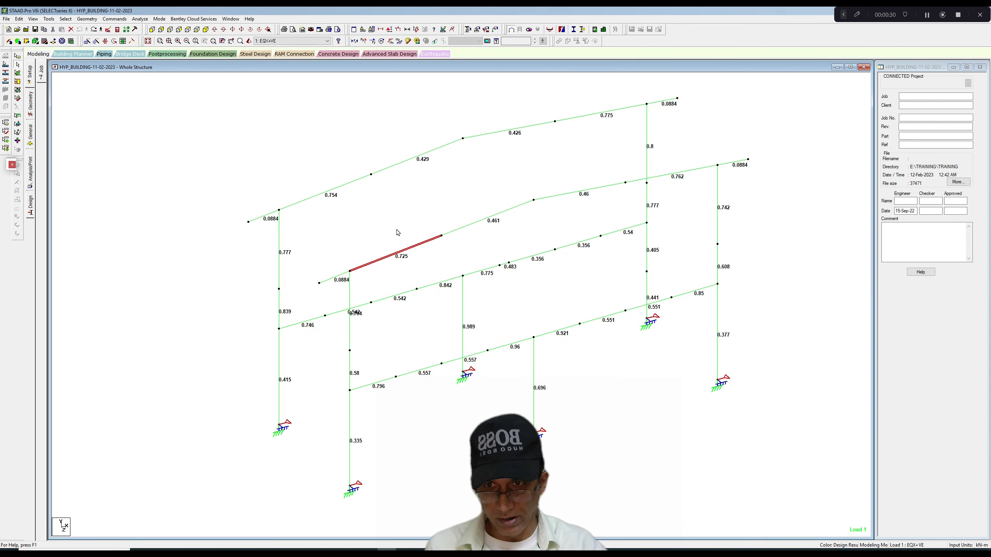
pyautogui.keyDown('ctrl'); pyautogui.click(352, 186); pyautogui.keyUp('ctrl')
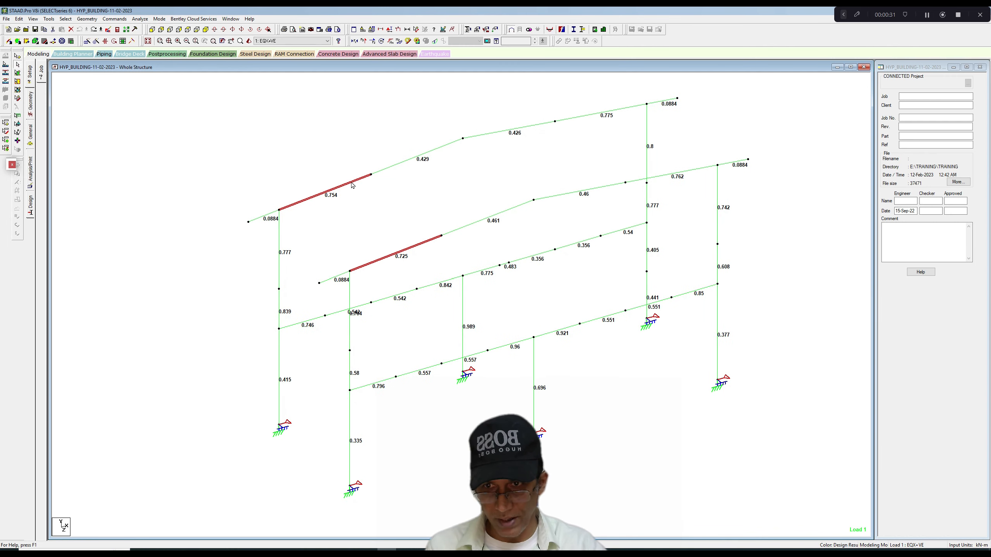
pyautogui.click(384, 212)
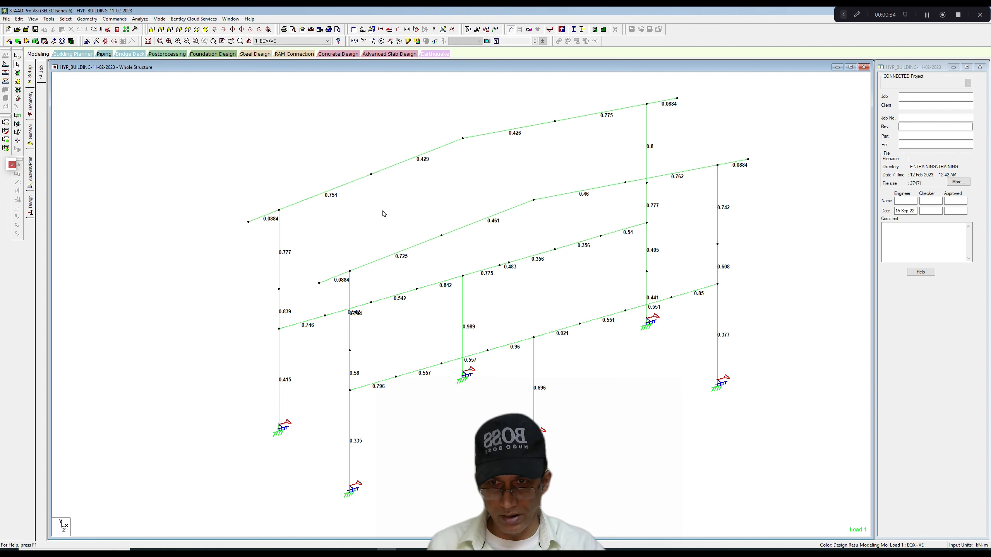
pyautogui.scroll(1, 384, 213)
pyautogui.scroll(-1, 383, 214)
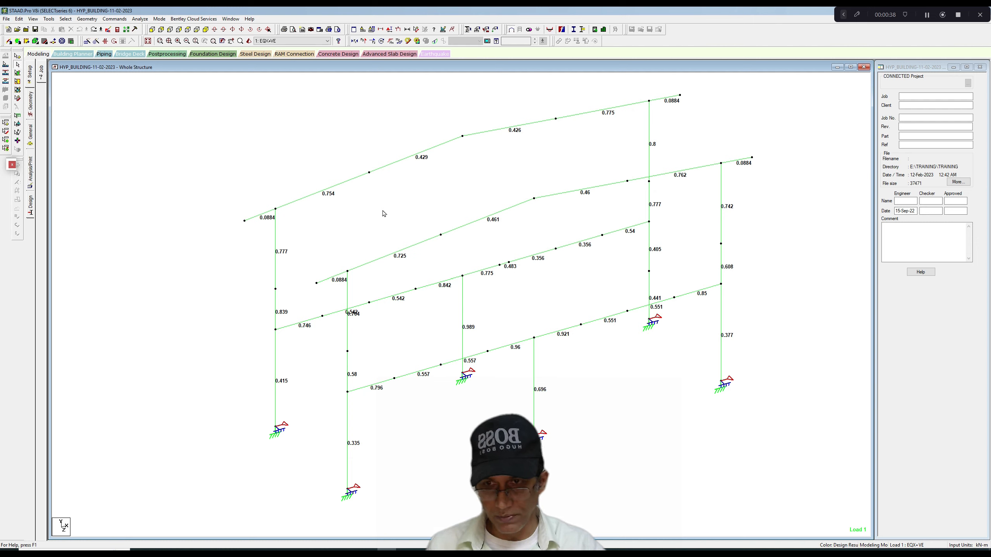
pyautogui.click(347, 184)
pyautogui.click(425, 243)
pyautogui.click(459, 230)
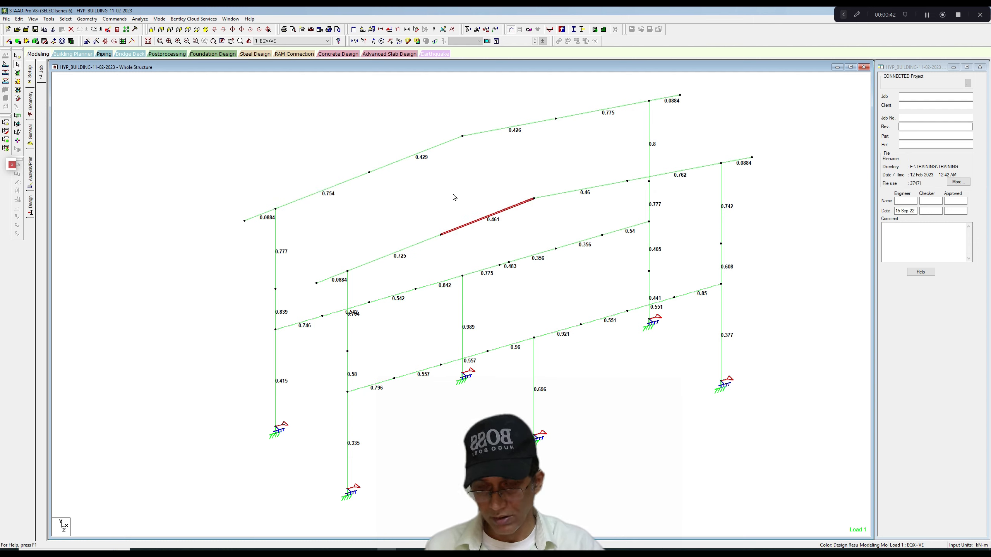
pyautogui.click(453, 196)
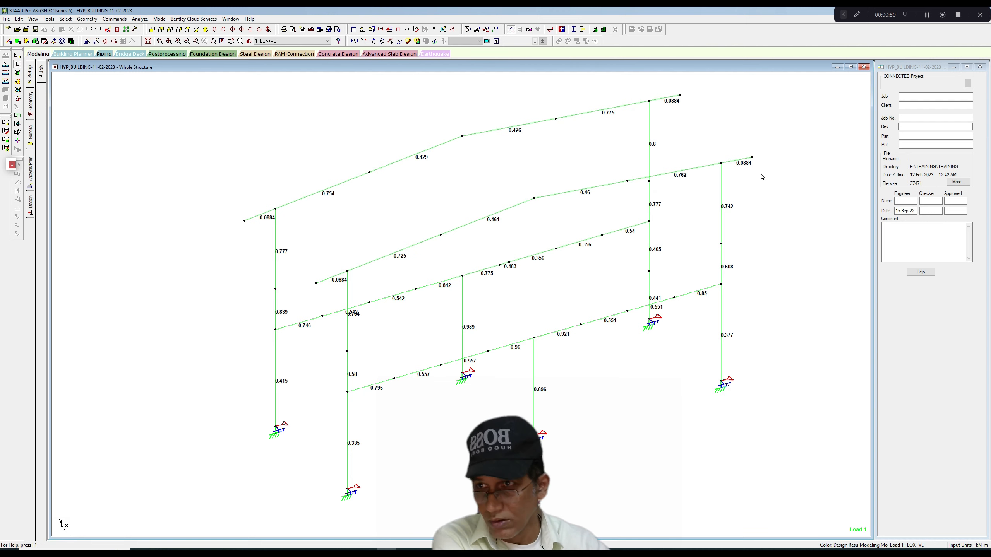
# Sketch a column and connecting tapered rafter beside the model with tick marks, and clear all the annotations.
pyautogui.click(858, 14)
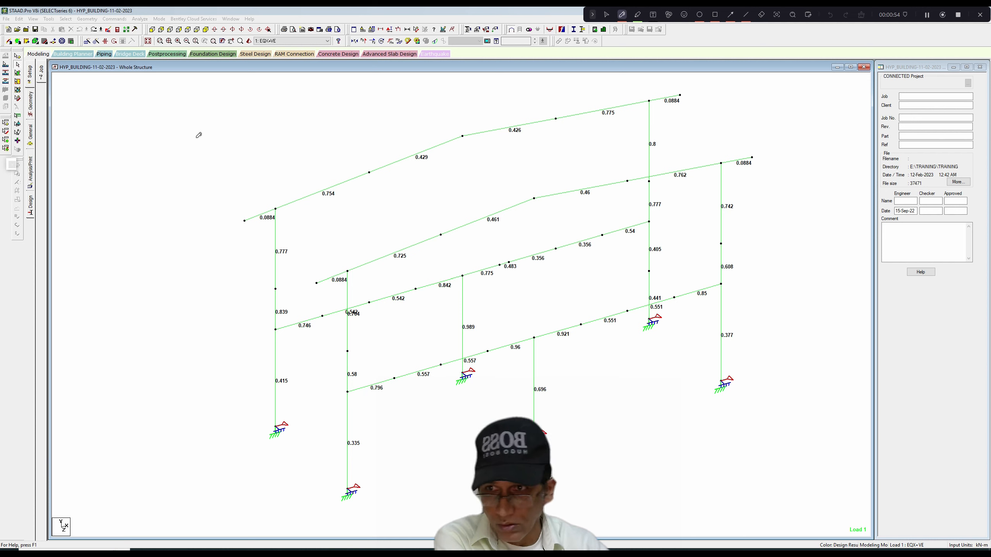
pyautogui.moveTo(76, 170); pyautogui.dragTo(74, 342)
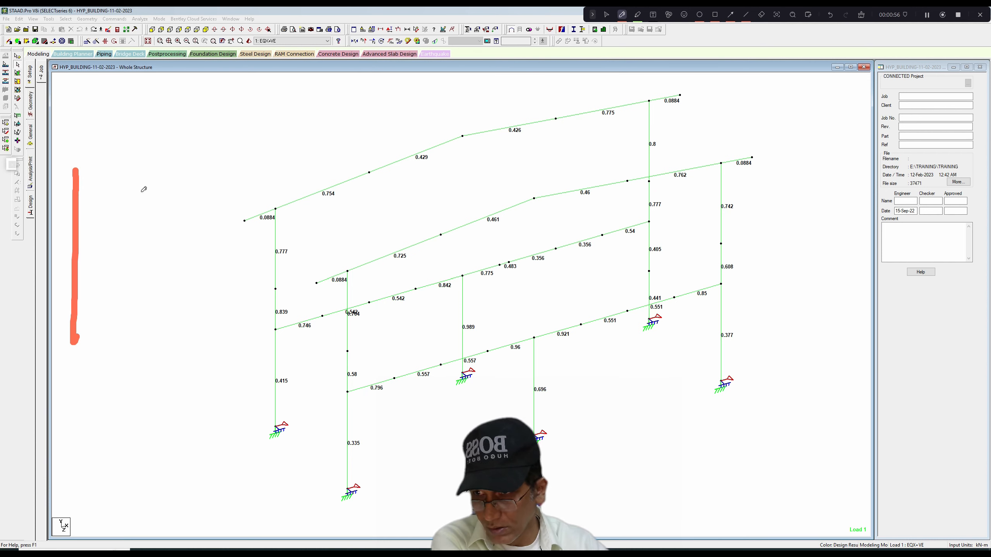
pyautogui.moveTo(143, 174); pyautogui.dragTo(138, 324)
pyautogui.moveTo(141, 178); pyautogui.dragTo(123, 313)
pyautogui.moveTo(86, 174); pyautogui.dragTo(87, 315)
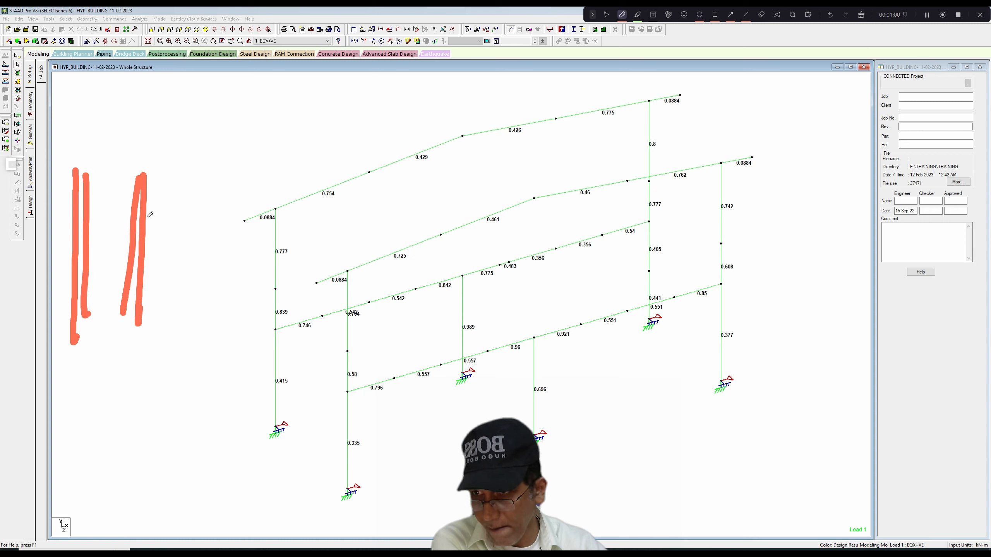
pyautogui.moveTo(151, 172)
pyautogui.mouseDown()
pyautogui.moveTo(153, 283)
pyautogui.moveTo(156, 172)
pyautogui.moveTo(362, 103)
pyautogui.mouseUp()
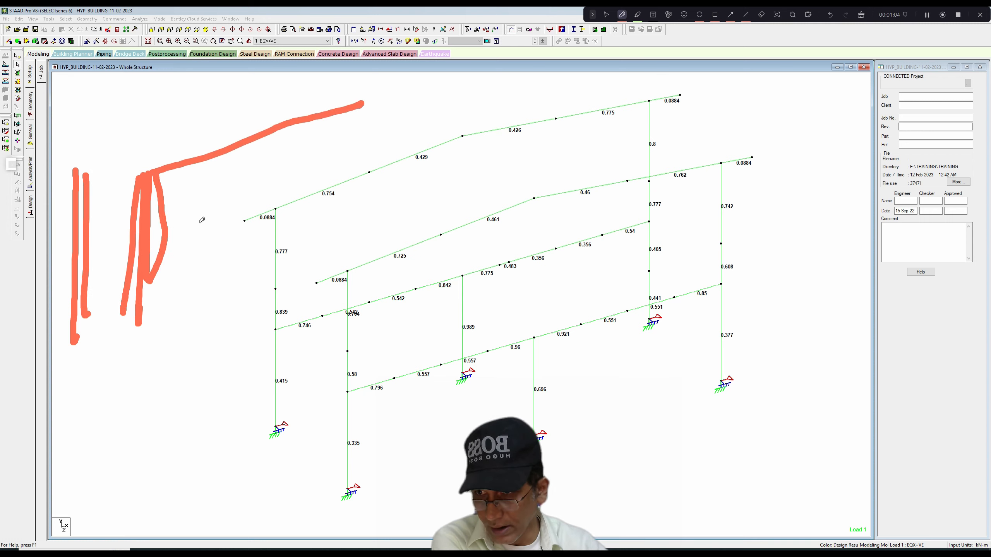
pyautogui.moveTo(159, 273)
pyautogui.mouseDown()
pyautogui.moveTo(239, 215)
pyautogui.moveTo(386, 135)
pyautogui.mouseUp()
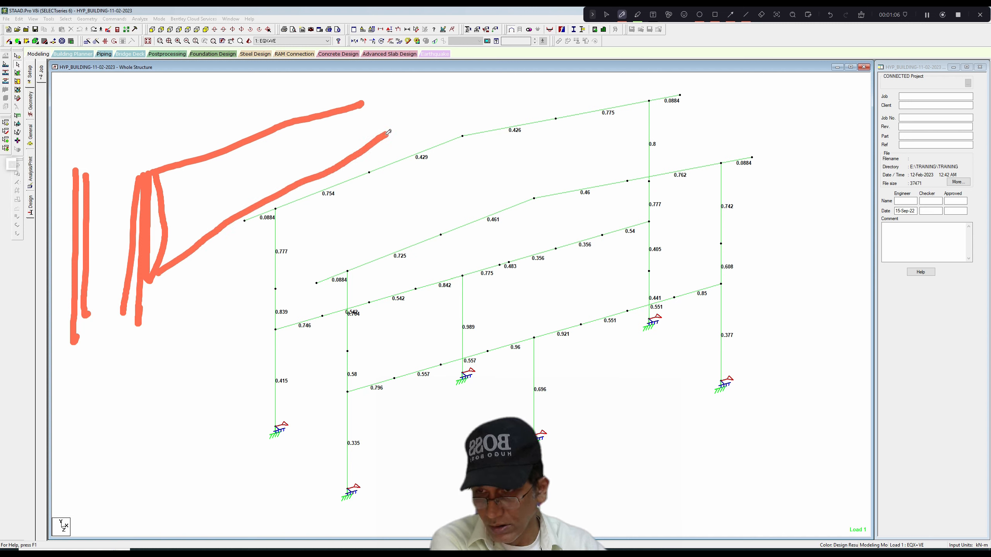
pyautogui.moveTo(158, 152)
pyautogui.mouseDown()
pyautogui.moveTo(166, 161)
pyautogui.moveTo(181, 142)
pyautogui.mouseUp()
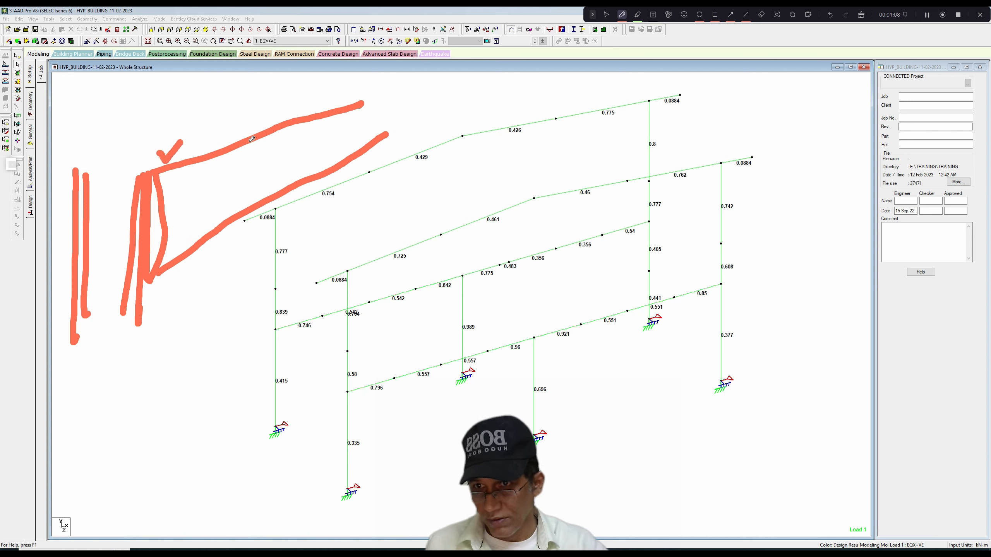
pyautogui.moveTo(363, 102); pyautogui.dragTo(370, 142)
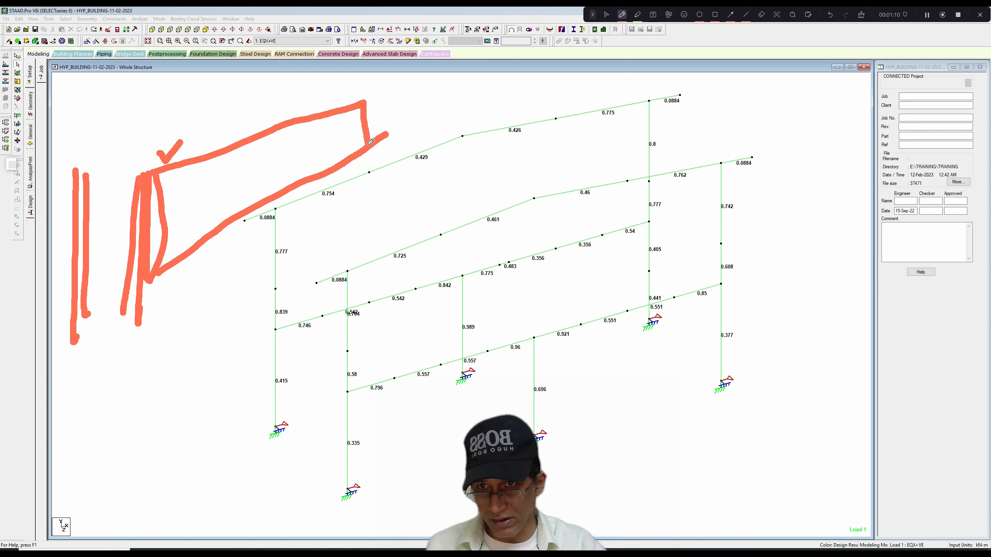
pyautogui.moveTo(367, 106); pyautogui.dragTo(374, 139)
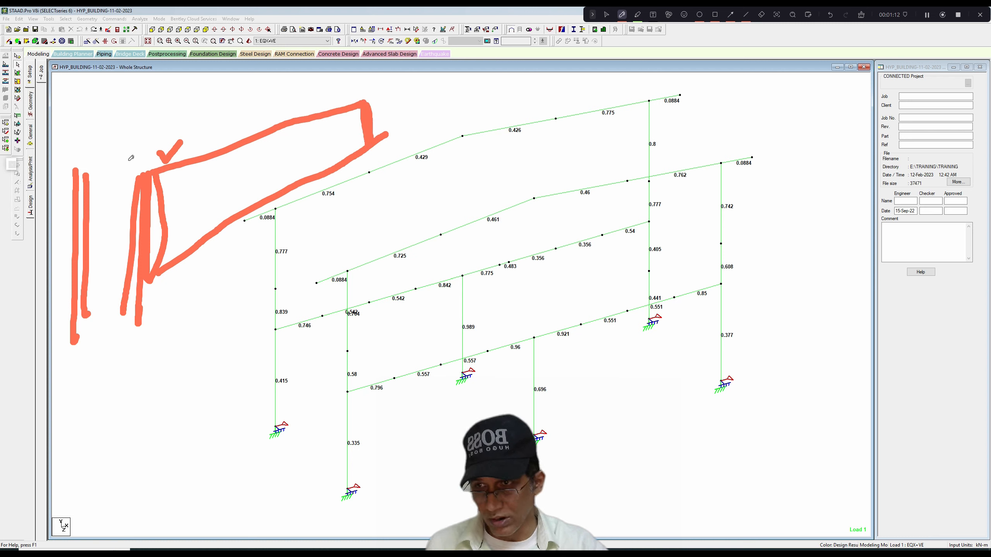
pyautogui.moveTo(97, 156); pyautogui.dragTo(145, 119)
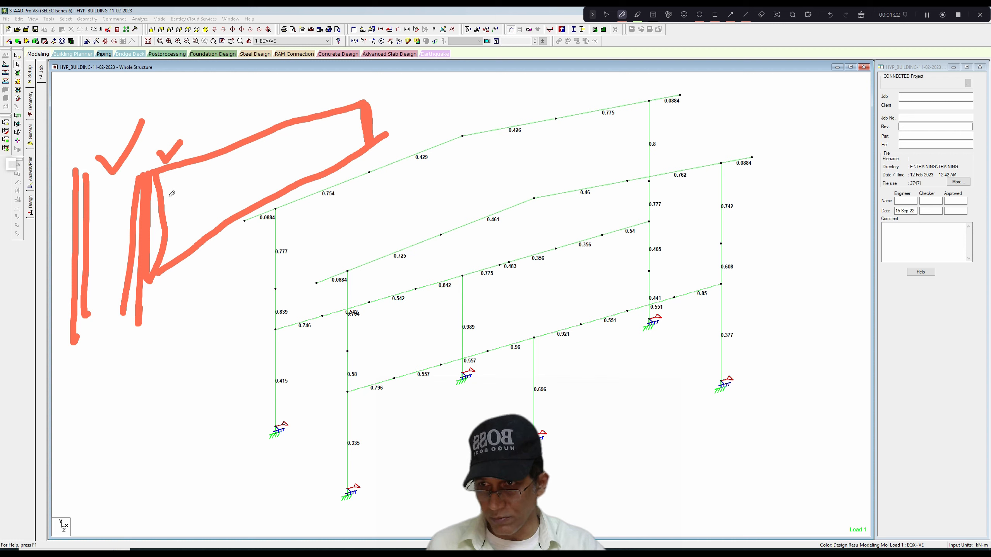
pyautogui.moveTo(339, 192)
pyautogui.mouseDown()
pyautogui.moveTo(345, 199)
pyautogui.moveTo(358, 178)
pyautogui.mouseUp()
pyautogui.moveTo(380, 179)
pyautogui.mouseDown()
pyautogui.moveTo(386, 191)
pyautogui.moveTo(415, 154)
pyautogui.mouseUp()
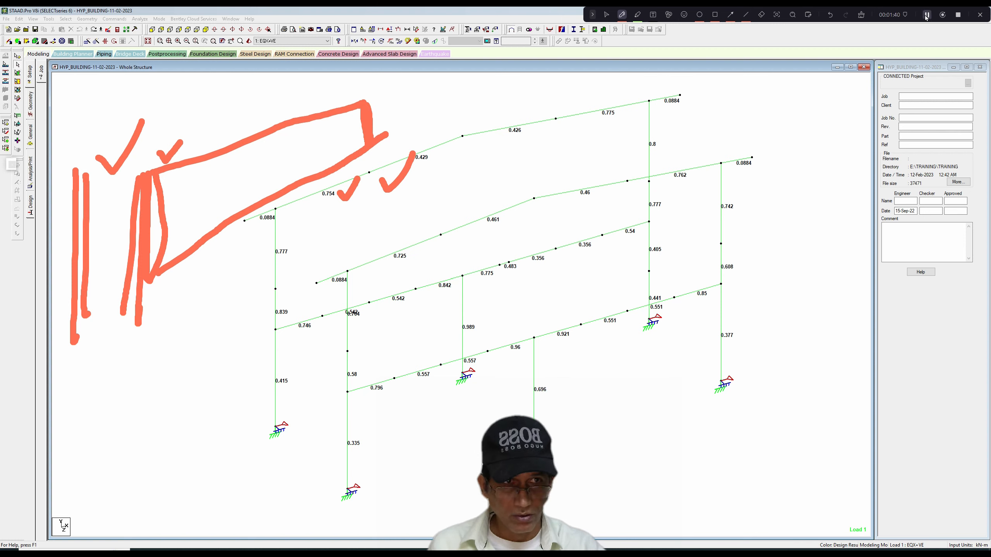
pyautogui.click(861, 16)
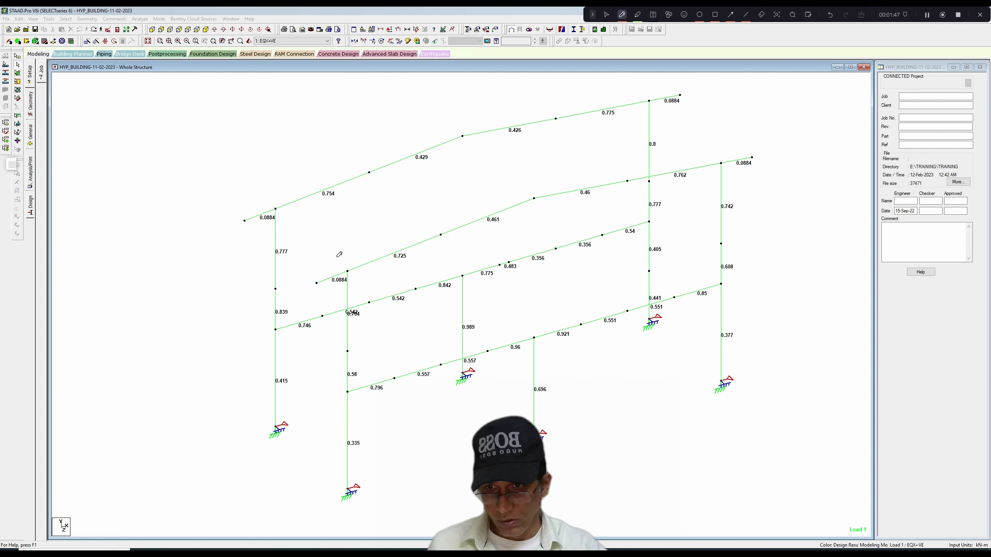
# Mark the column width at the eave of both frames with the annotation pen, labelling it 370 on one frame, and leave pen mode.
pyautogui.moveTo(333, 250)
pyautogui.mouseDown()
pyautogui.moveTo(336, 274)
pyautogui.moveTo(349, 256)
pyautogui.moveTo(351, 266)
pyautogui.mouseUp()
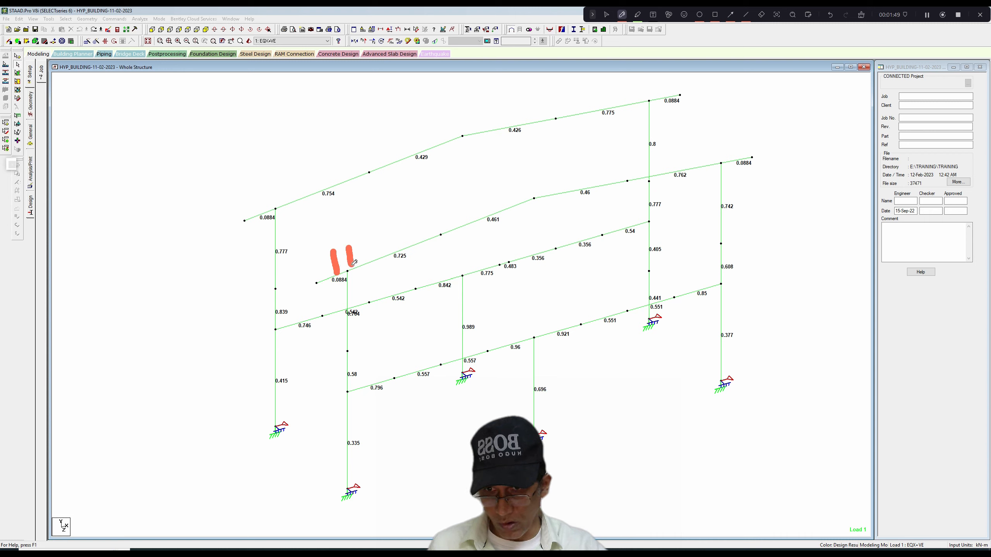
pyautogui.moveTo(262, 185)
pyautogui.mouseDown()
pyautogui.moveTo(265, 209)
pyautogui.moveTo(282, 205)
pyautogui.mouseUp()
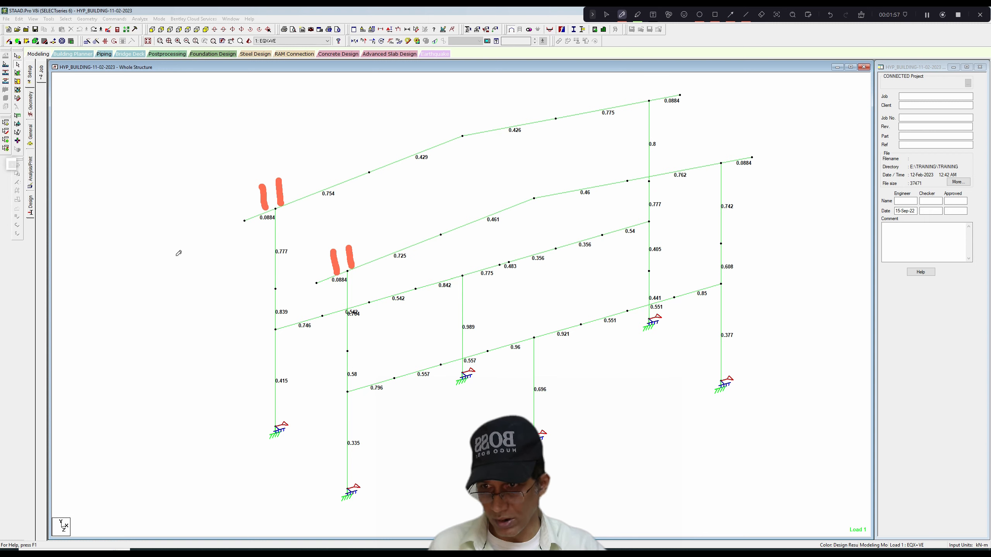
pyautogui.moveTo(233, 170)
pyautogui.mouseDown()
pyautogui.moveTo(245, 160)
pyautogui.moveTo(247, 180)
pyautogui.moveTo(260, 152)
pyautogui.moveTo(261, 171)
pyautogui.moveTo(275, 148)
pyautogui.mouseUp()
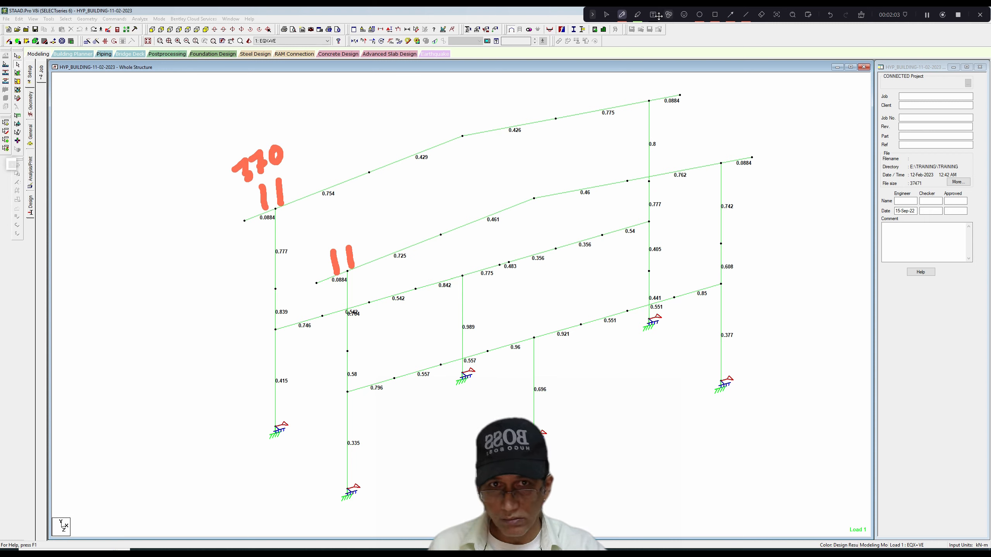
pyautogui.click(622, 14)
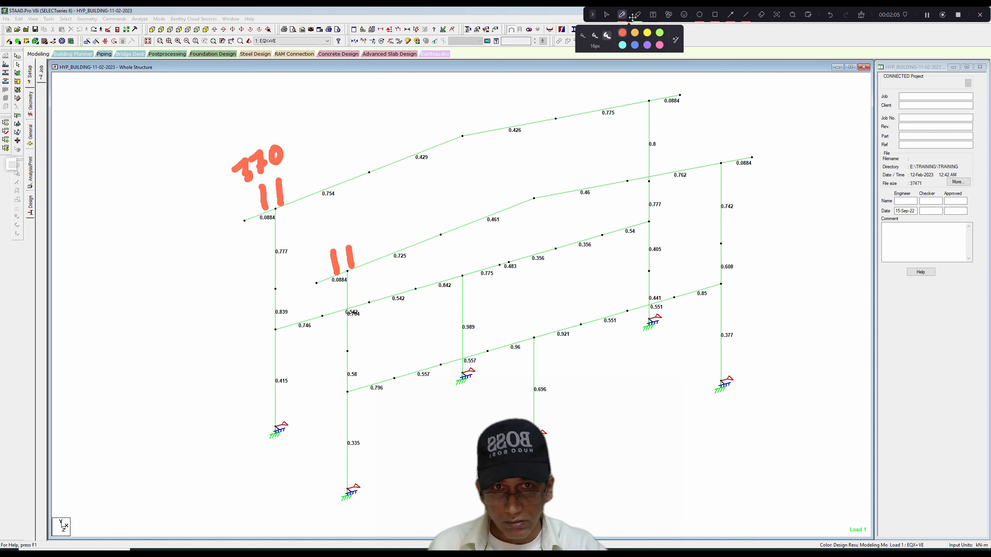
pyautogui.moveTo(601, 14); pyautogui.dragTo(599, 14)
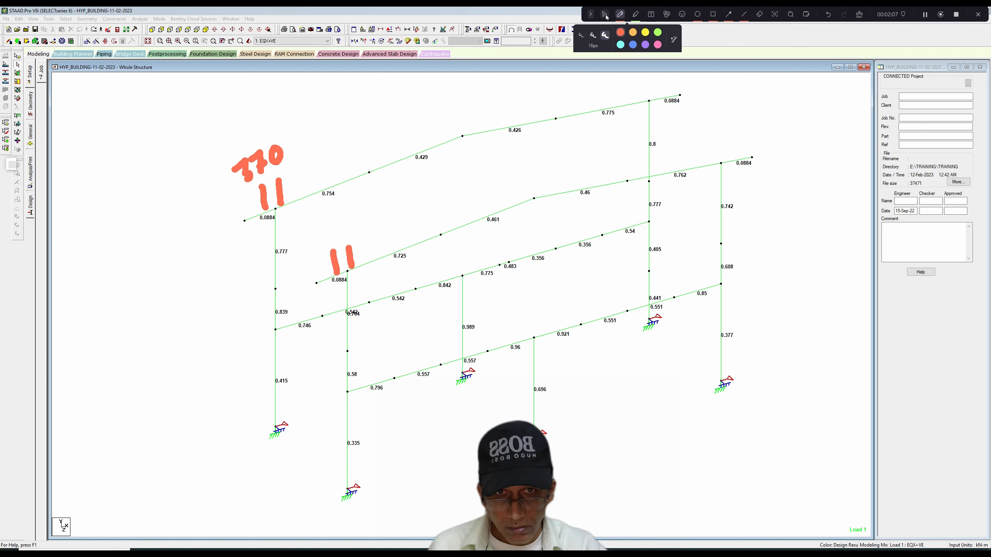
pyautogui.click(605, 15)
# Measure the lengths of the two consecutive rafter segments from the eave to the ridge on the frame labelled 370.
pyautogui.click(416, 30)
pyautogui.click(276, 208)
pyautogui.click(368, 173)
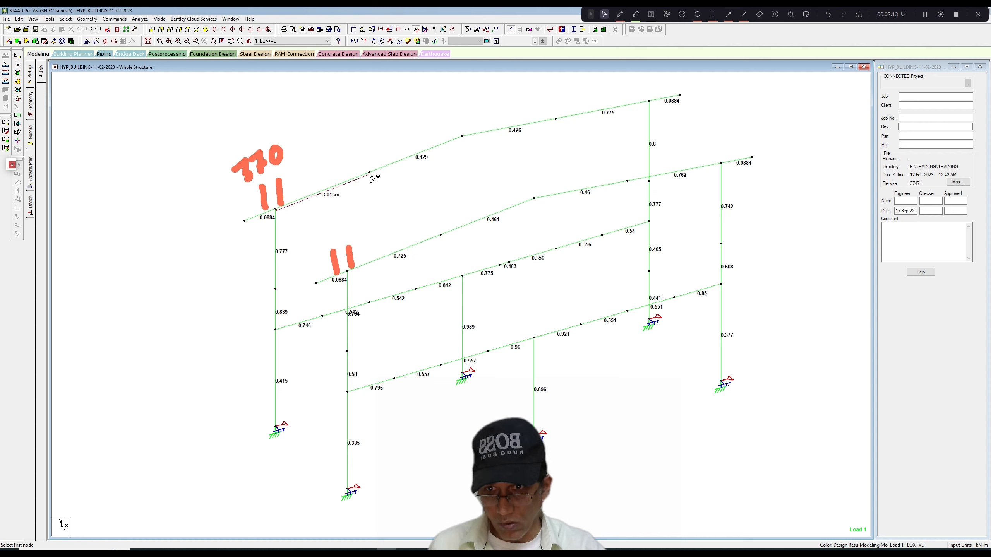
pyautogui.click(369, 173)
pyautogui.click(463, 136)
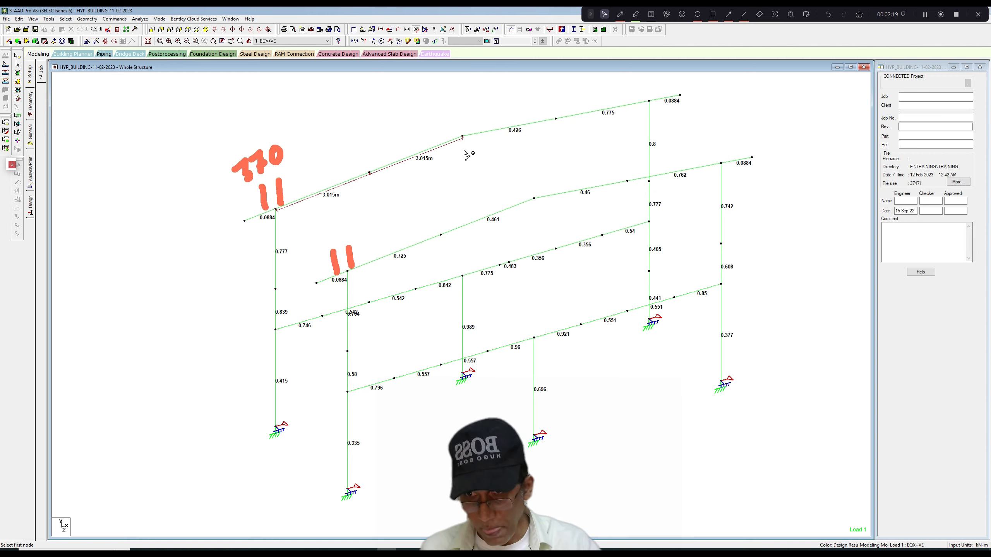
# Annotate the rafter with a 2830 dimension to the intermediate node and a 4500 dimension to a point nearer the ridge, and leave pen mode.
pyautogui.click(620, 14)
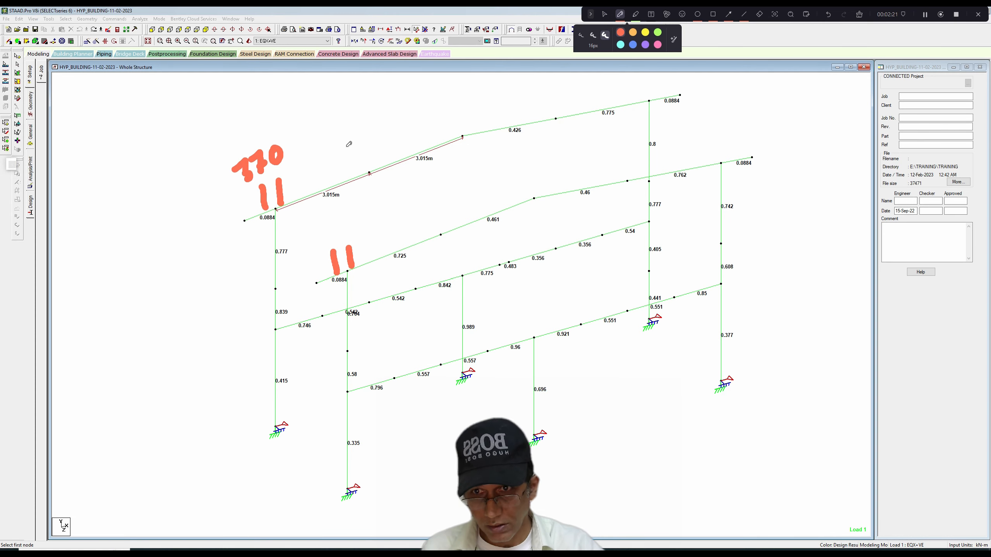
pyautogui.moveTo(369, 141); pyautogui.dragTo(369, 171)
pyautogui.moveTo(282, 192)
pyautogui.mouseDown()
pyautogui.moveTo(370, 151)
pyautogui.moveTo(363, 166)
pyautogui.mouseUp()
pyautogui.moveTo(286, 178); pyautogui.dragTo(284, 193)
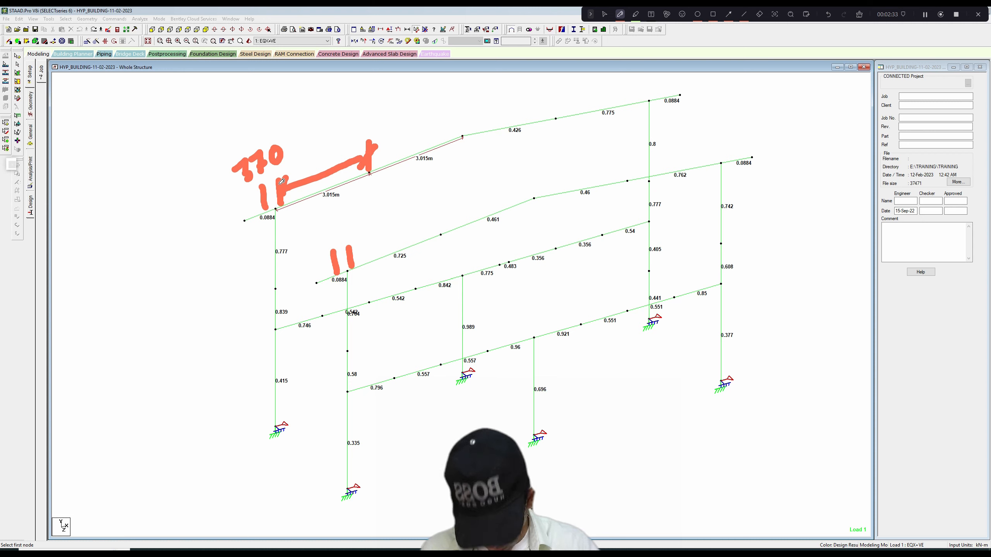
pyautogui.moveTo(303, 159)
pyautogui.mouseDown()
pyautogui.moveTo(322, 170)
pyautogui.moveTo(326, 143)
pyautogui.moveTo(341, 153)
pyautogui.moveTo(349, 134)
pyautogui.mouseUp()
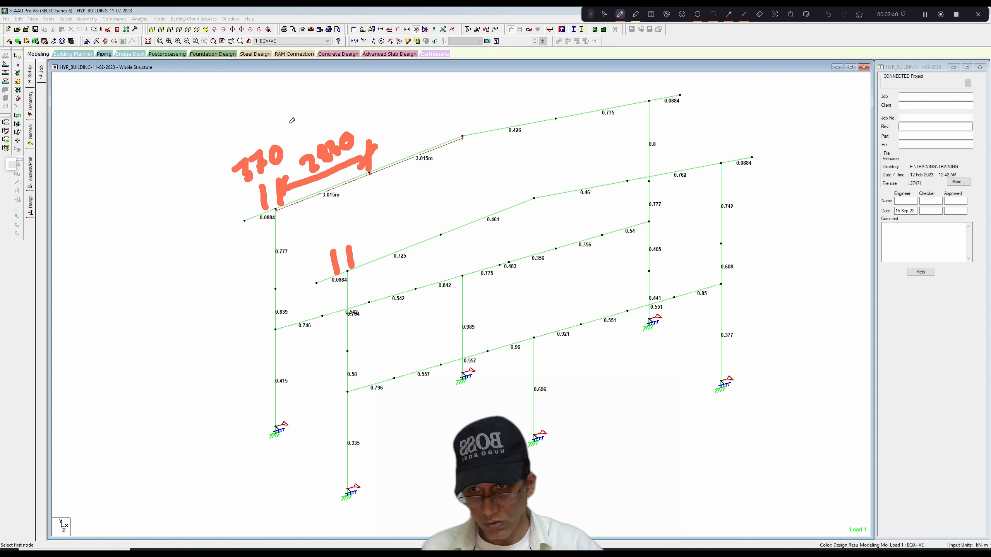
pyautogui.moveTo(410, 93); pyautogui.dragTo(413, 144)
pyautogui.moveTo(265, 104)
pyautogui.mouseDown()
pyautogui.moveTo(270, 138)
pyautogui.moveTo(278, 125)
pyautogui.moveTo(405, 87)
pyautogui.moveTo(272, 128)
pyautogui.mouseUp()
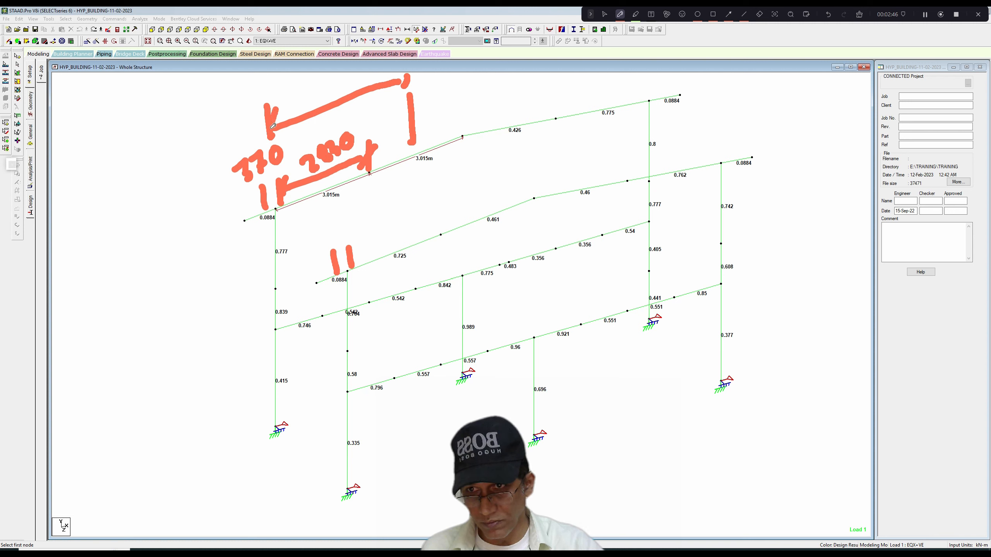
pyautogui.moveTo(300, 90)
pyautogui.mouseDown()
pyautogui.moveTo(294, 106)
pyautogui.moveTo(313, 108)
pyautogui.moveTo(344, 82)
pyautogui.moveTo(366, 82)
pyautogui.mouseUp()
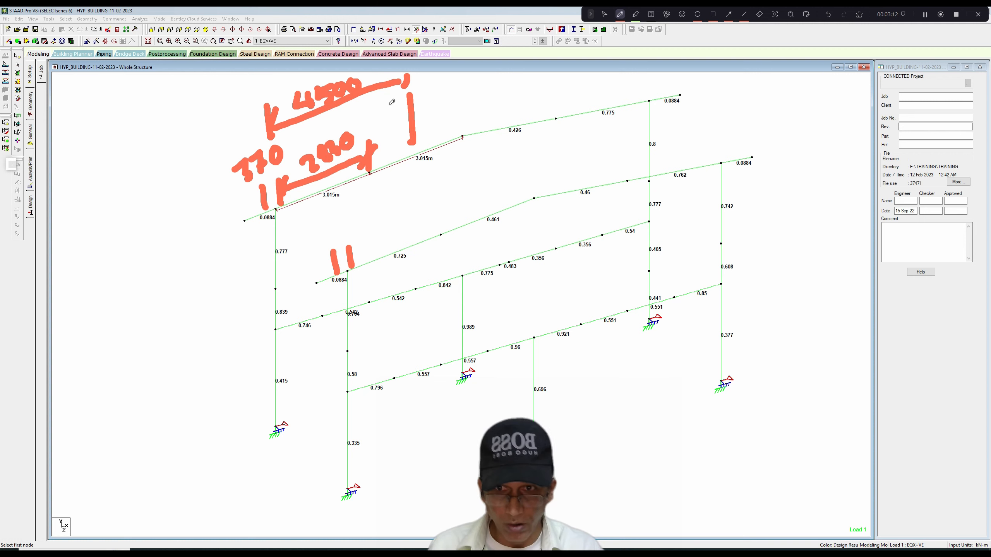
pyautogui.click(605, 14)
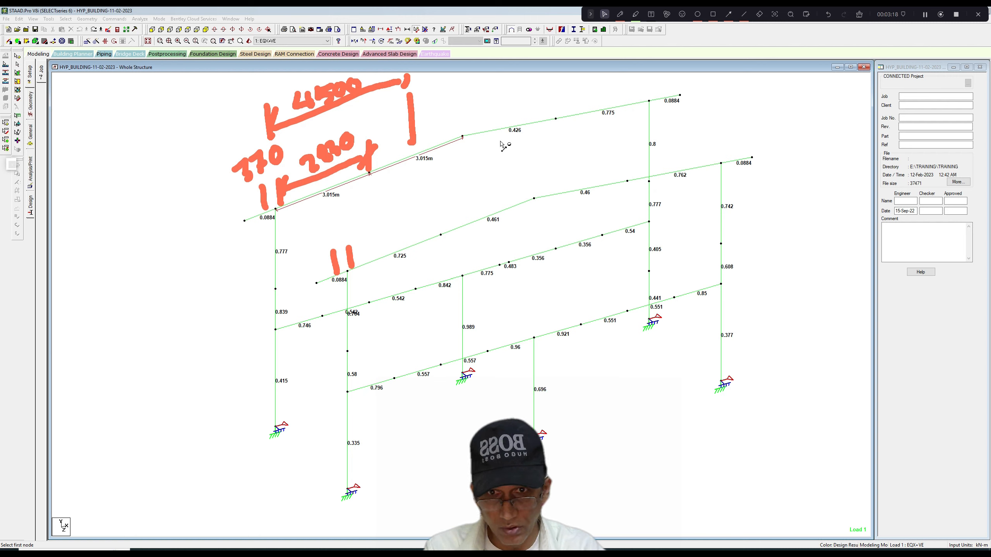
# Insert a node at a distance of 1.67 m in the four upper rafter members adjoining the ridge of both frames.
pyautogui.click(18, 62)
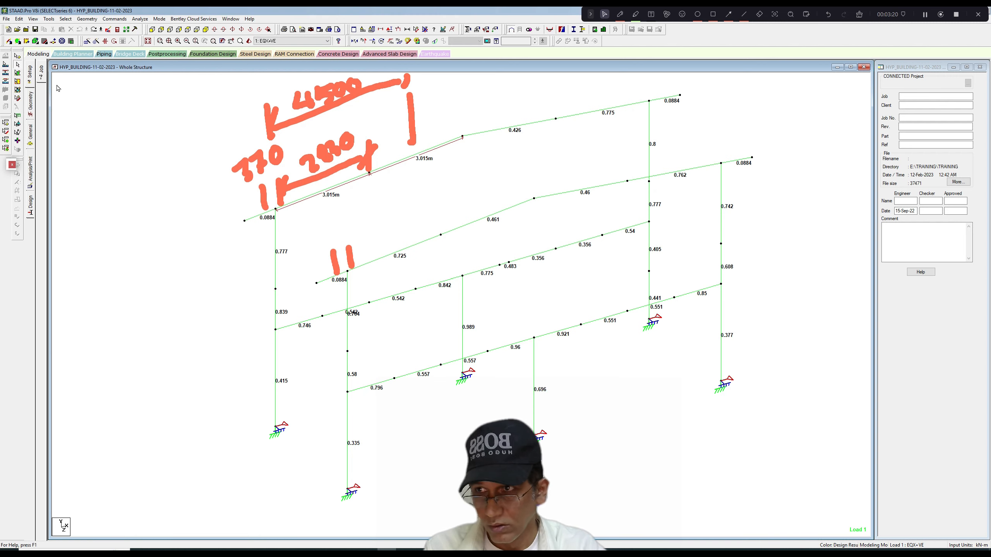
pyautogui.click(461, 228)
pyautogui.keyDown('ctrl'); pyautogui.click(420, 154); pyautogui.keyUp('ctrl')
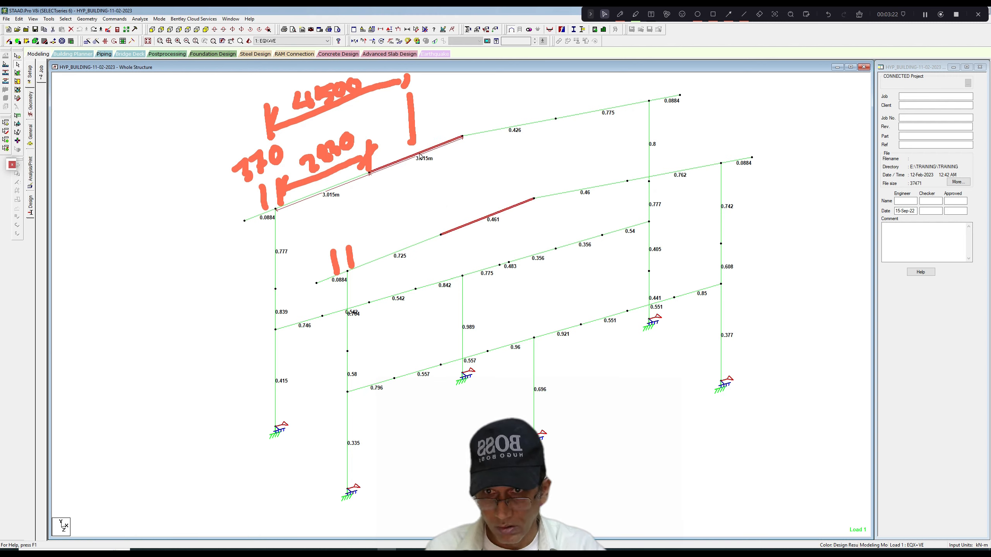
pyautogui.keyDown('ctrl'); pyautogui.click(574, 192); pyautogui.keyUp('ctrl')
pyautogui.keyDown('ctrl'); pyautogui.click(537, 128); pyautogui.keyUp('ctrl')
pyautogui.rightClick(520, 147)
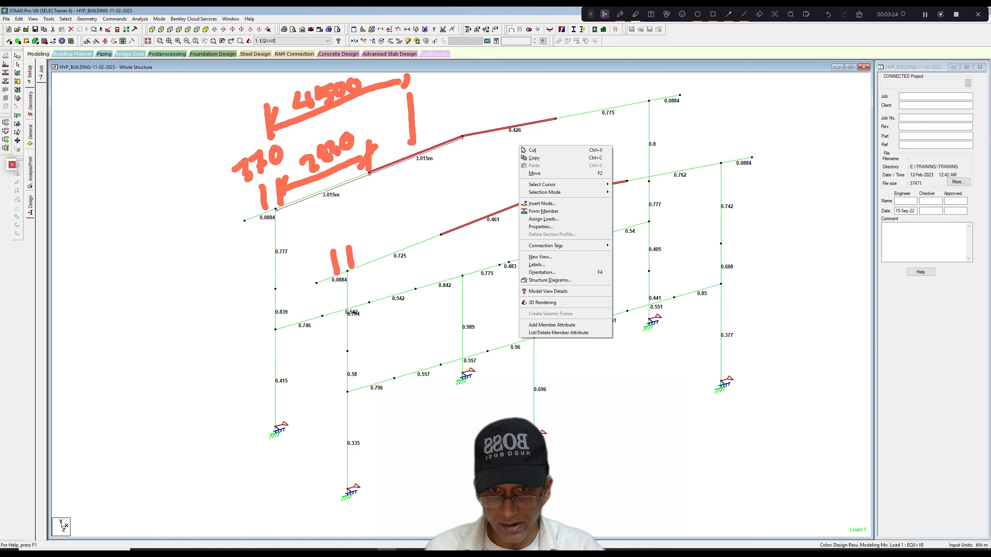
pyautogui.click(542, 203)
pyautogui.write('1')
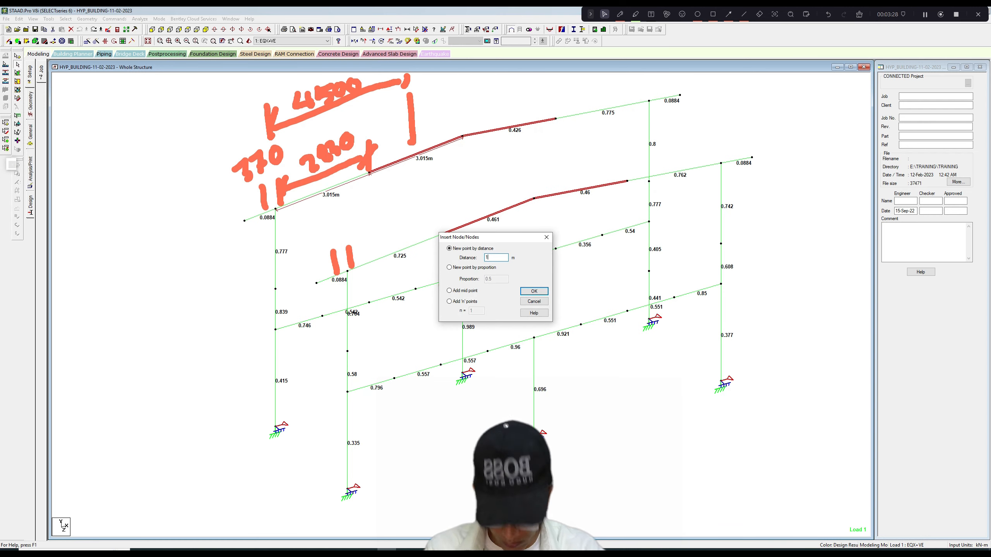
pyautogui.write('.67')
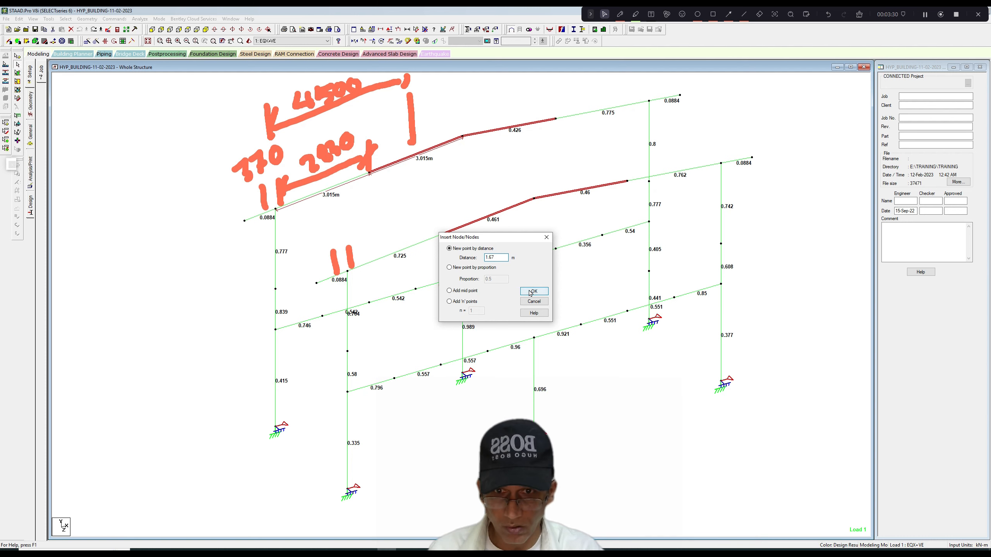
pyautogui.click(534, 291)
pyautogui.click(522, 299)
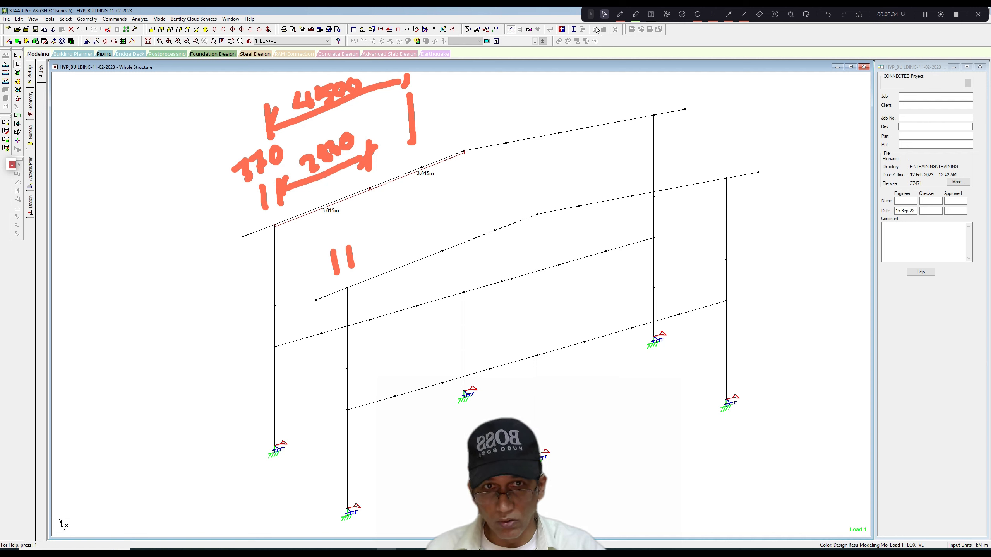
# Measure the distance from the eave node to the newly inserted rafter node on the near frame.
pyautogui.click(417, 29)
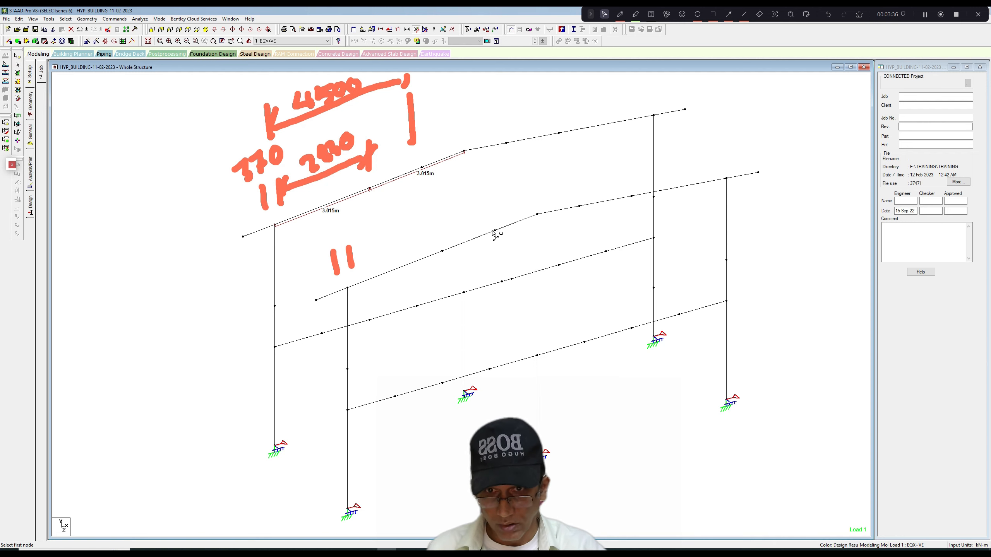
pyautogui.click(348, 288)
pyautogui.click(495, 231)
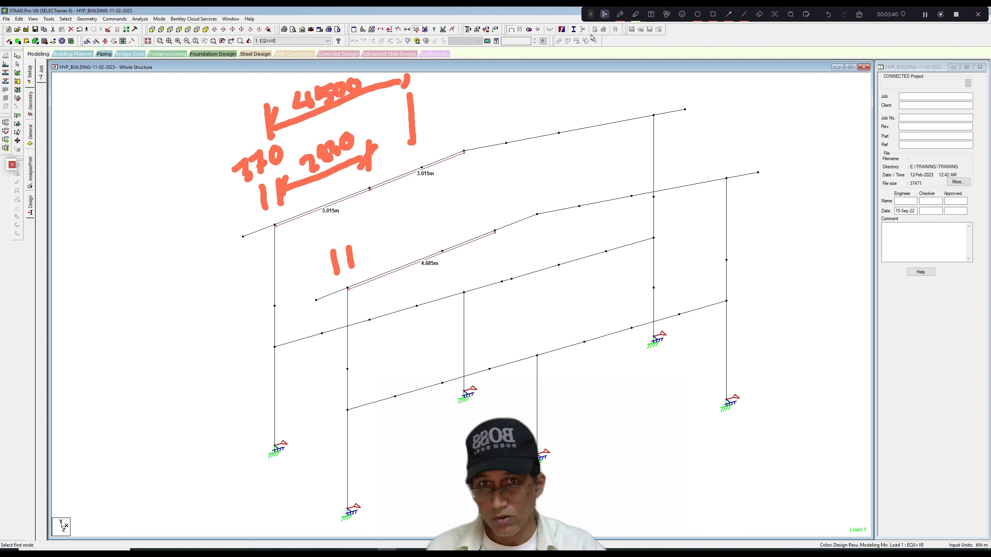
# Write the calculation 4685 - 370/2 = 4500 beside the frame with the highlighter, and clear all the annotations.
pyautogui.click(636, 14)
pyautogui.moveTo(161, 316)
pyautogui.mouseDown()
pyautogui.moveTo(194, 328)
pyautogui.moveTo(197, 349)
pyautogui.mouseUp()
pyautogui.moveTo(209, 306)
pyautogui.mouseDown()
pyautogui.moveTo(205, 327)
pyautogui.moveTo(239, 300)
pyautogui.moveTo(246, 308)
pyautogui.moveTo(271, 274)
pyautogui.mouseUp()
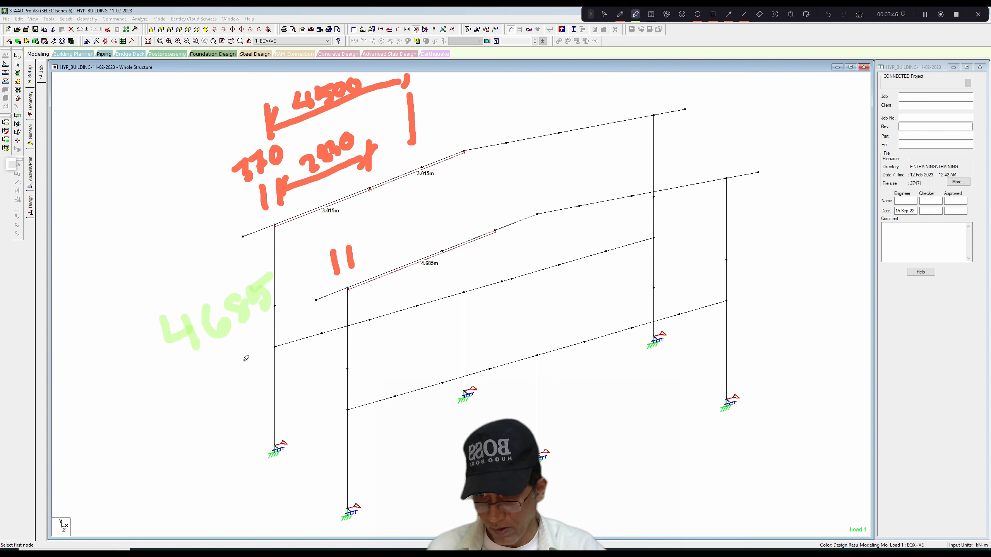
pyautogui.moveTo(217, 375)
pyautogui.mouseDown()
pyautogui.moveTo(255, 344)
pyautogui.moveTo(261, 356)
pyautogui.moveTo(299, 314)
pyautogui.mouseUp()
pyautogui.moveTo(260, 359)
pyautogui.mouseDown()
pyautogui.moveTo(298, 336)
pyautogui.moveTo(311, 367)
pyautogui.mouseUp()
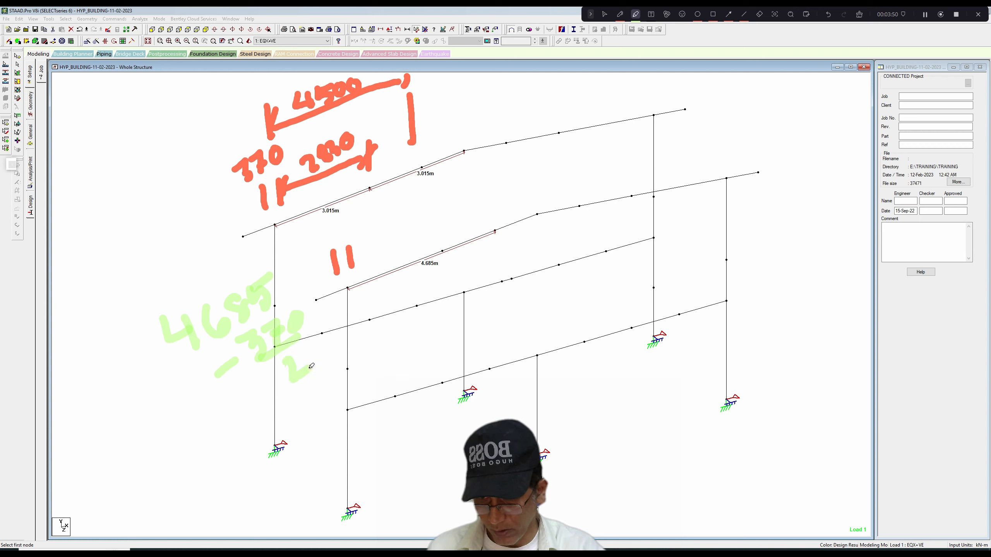
pyautogui.moveTo(281, 420)
pyautogui.mouseDown()
pyautogui.moveTo(301, 408)
pyautogui.moveTo(311, 422)
pyautogui.mouseUp()
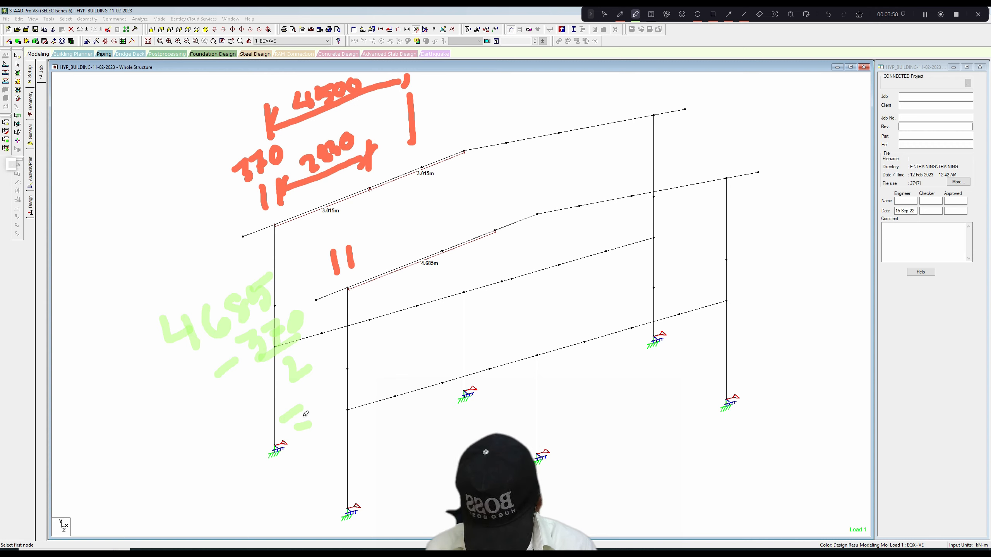
pyautogui.moveTo(316, 386)
pyautogui.mouseDown()
pyautogui.moveTo(319, 401)
pyautogui.moveTo(337, 400)
pyautogui.moveTo(336, 413)
pyautogui.mouseUp()
pyautogui.moveTo(341, 381)
pyautogui.mouseDown()
pyautogui.moveTo(351, 404)
pyautogui.moveTo(370, 374)
pyautogui.moveTo(407, 358)
pyautogui.moveTo(390, 361)
pyautogui.mouseUp()
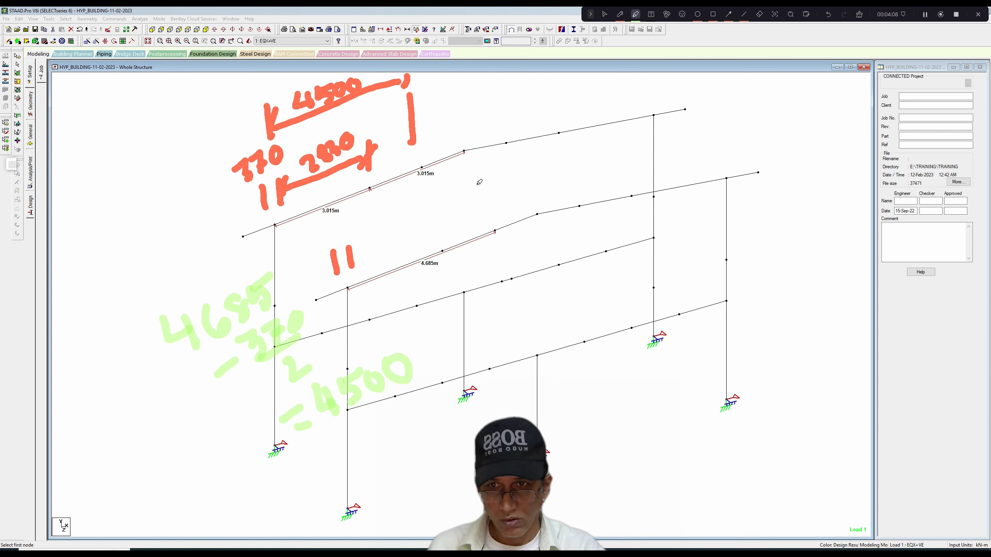
pyautogui.click(859, 14)
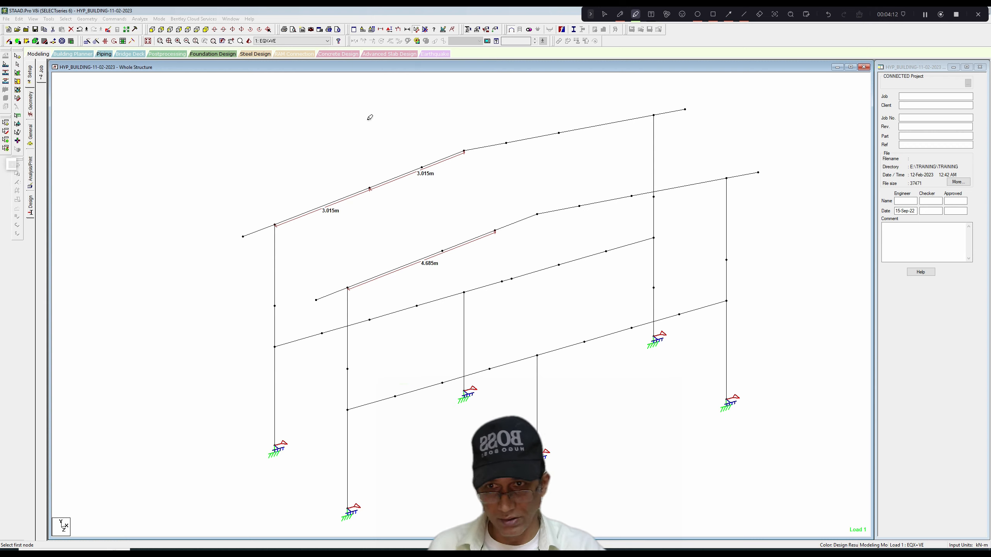
# Sketch a column with its connection plate and a tapered rafter segment ending at a splice plate.
pyautogui.moveTo(73, 179); pyautogui.dragTo(74, 329)
pyautogui.moveTo(120, 178); pyautogui.dragTo(120, 321)
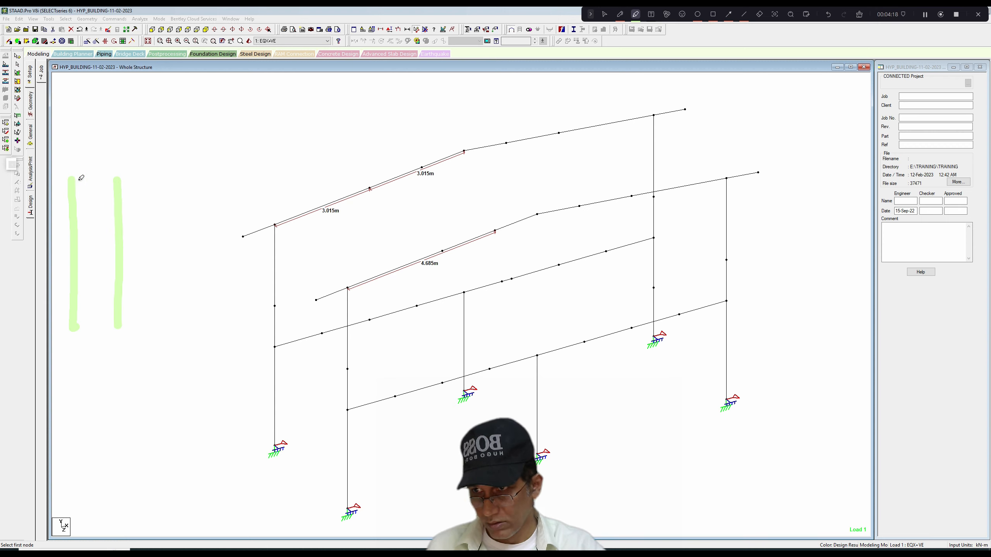
pyautogui.moveTo(81, 178)
pyautogui.mouseDown()
pyautogui.moveTo(116, 174)
pyautogui.moveTo(124, 218)
pyautogui.moveTo(127, 177)
pyautogui.mouseUp()
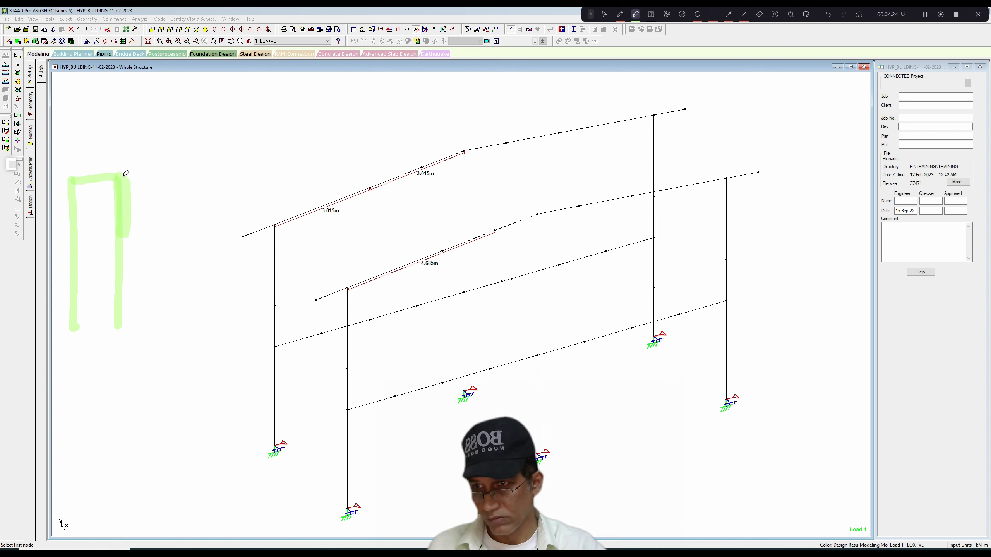
pyautogui.moveTo(121, 175); pyautogui.dragTo(392, 127)
pyautogui.moveTo(133, 229)
pyautogui.mouseDown()
pyautogui.moveTo(378, 153)
pyautogui.moveTo(391, 147)
pyautogui.moveTo(389, 133)
pyautogui.moveTo(390, 161)
pyautogui.mouseUp()
pyautogui.moveTo(391, 119); pyautogui.dragTo(395, 165)
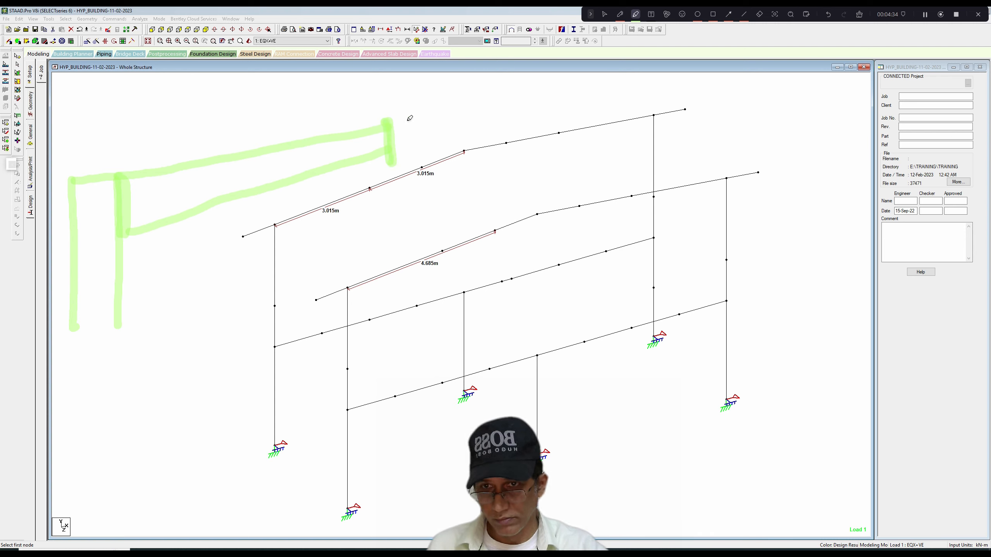
# Extend the frame sketch with the middle ridge segment, the opposite tapered rafter segment and the second column.
pyautogui.moveTo(396, 124)
pyautogui.mouseDown()
pyautogui.moveTo(487, 108)
pyautogui.moveTo(557, 133)
pyautogui.mouseUp()
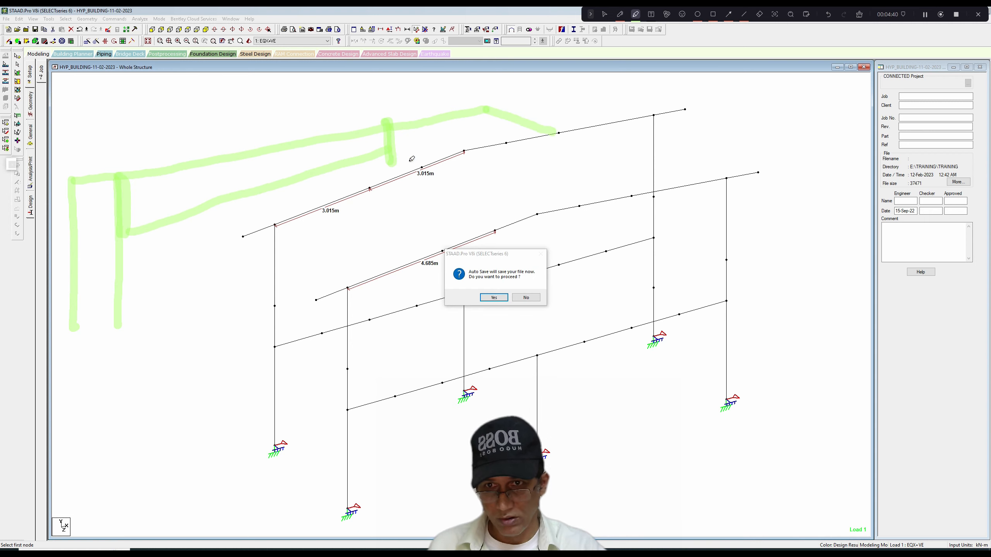
pyautogui.moveTo(401, 152); pyautogui.dragTo(542, 151)
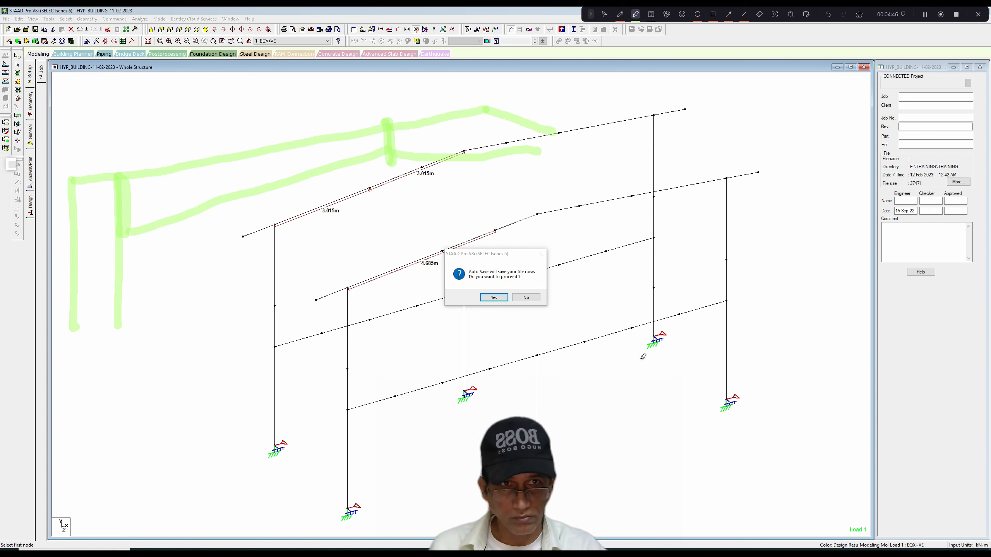
pyautogui.moveTo(554, 120)
pyautogui.mouseDown()
pyautogui.moveTo(547, 153)
pyautogui.moveTo(562, 119)
pyautogui.moveTo(563, 134)
pyautogui.moveTo(745, 164)
pyautogui.mouseUp()
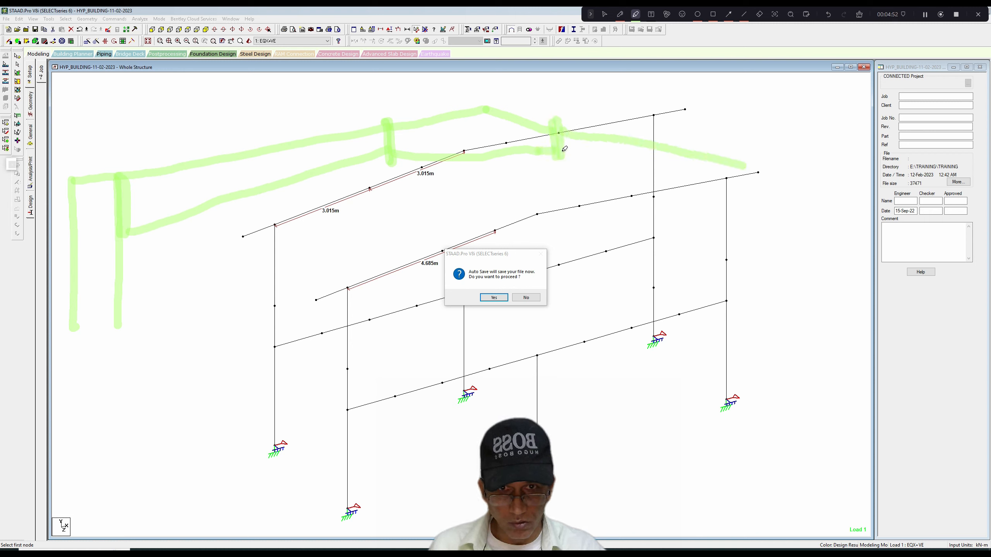
pyautogui.moveTo(565, 149); pyautogui.dragTo(793, 234)
pyautogui.moveTo(739, 166)
pyautogui.mouseDown()
pyautogui.moveTo(788, 175)
pyautogui.moveTo(789, 247)
pyautogui.mouseUp()
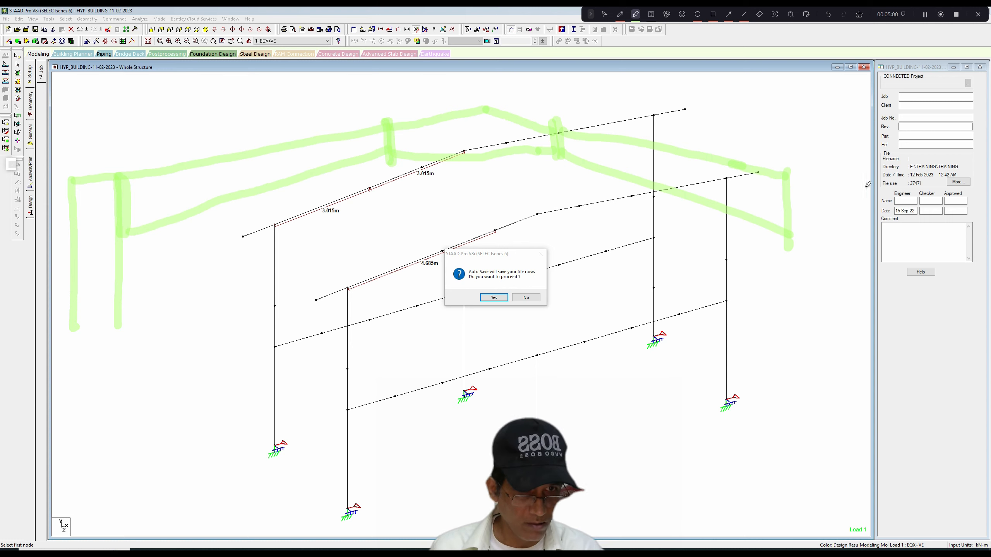
pyautogui.moveTo(841, 179); pyautogui.dragTo(831, 289)
pyautogui.moveTo(792, 174); pyautogui.dragTo(854, 200)
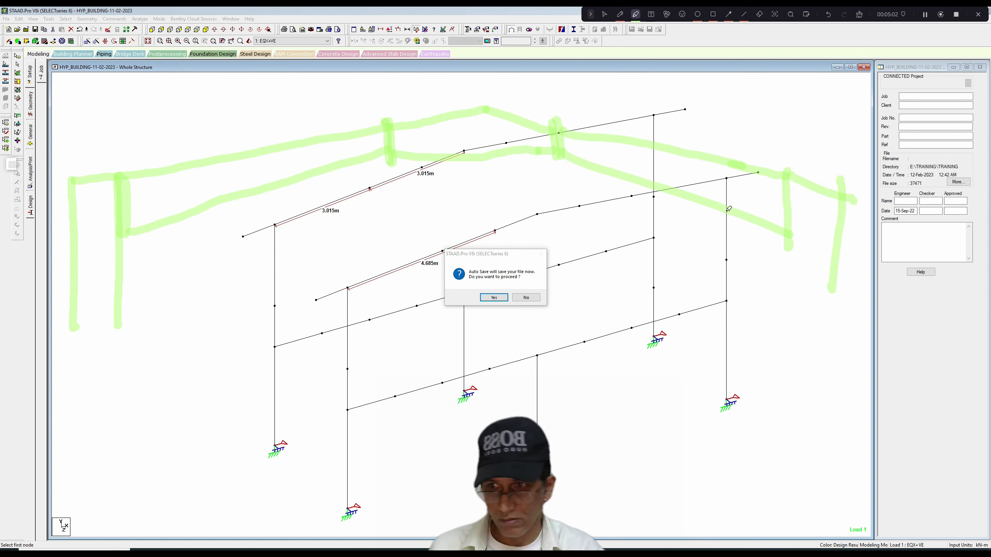
# Dimension both sketched tapered rafter segments as 4500, label the middle ridge segment "Balance", and leave annotation mode.
pyautogui.moveTo(127, 136)
pyautogui.mouseDown()
pyautogui.moveTo(126, 155)
pyautogui.moveTo(381, 113)
pyautogui.mouseUp()
pyautogui.moveTo(212, 106)
pyautogui.mouseDown()
pyautogui.moveTo(210, 117)
pyautogui.moveTo(264, 93)
pyautogui.moveTo(336, 91)
pyautogui.mouseUp()
pyautogui.moveTo(562, 90); pyautogui.dragTo(559, 113)
pyautogui.moveTo(801, 127); pyautogui.dragTo(792, 153)
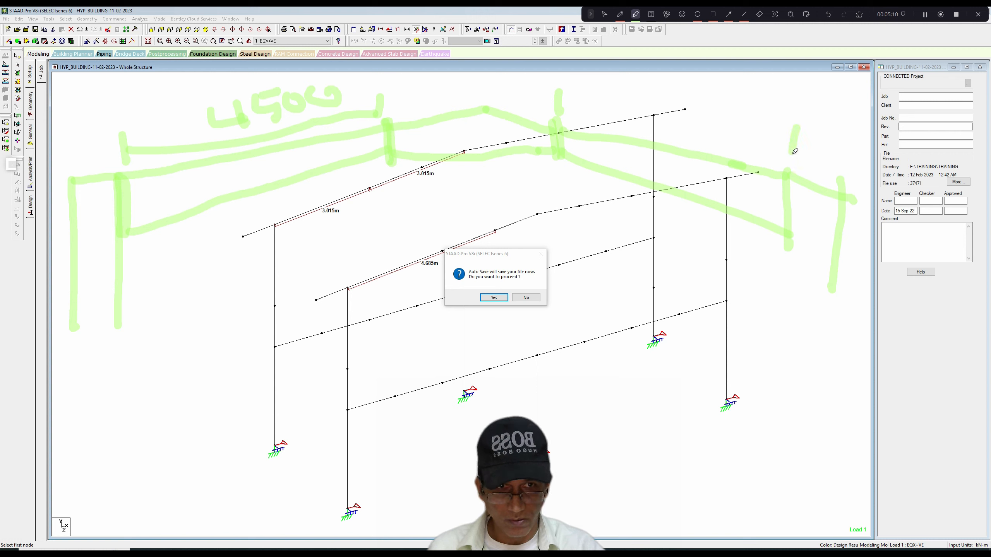
pyautogui.moveTo(585, 98); pyautogui.dragTo(809, 128)
pyautogui.moveTo(758, 95)
pyautogui.mouseDown()
pyautogui.moveTo(781, 114)
pyautogui.moveTo(801, 112)
pyautogui.moveTo(825, 83)
pyautogui.moveTo(835, 91)
pyautogui.mouseUp()
pyautogui.moveTo(564, 163); pyautogui.dragTo(562, 186)
pyautogui.moveTo(391, 174); pyautogui.dragTo(543, 183)
pyautogui.moveTo(563, 166); pyautogui.dragTo(548, 190)
pyautogui.moveTo(402, 209)
pyautogui.mouseDown()
pyautogui.moveTo(409, 235)
pyautogui.moveTo(415, 221)
pyautogui.moveTo(429, 230)
pyautogui.moveTo(451, 214)
pyautogui.mouseUp()
pyautogui.moveTo(445, 176)
pyautogui.mouseDown()
pyautogui.moveTo(460, 201)
pyautogui.moveTo(472, 183)
pyautogui.moveTo(488, 197)
pyautogui.moveTo(525, 172)
pyautogui.moveTo(542, 180)
pyautogui.mouseUp()
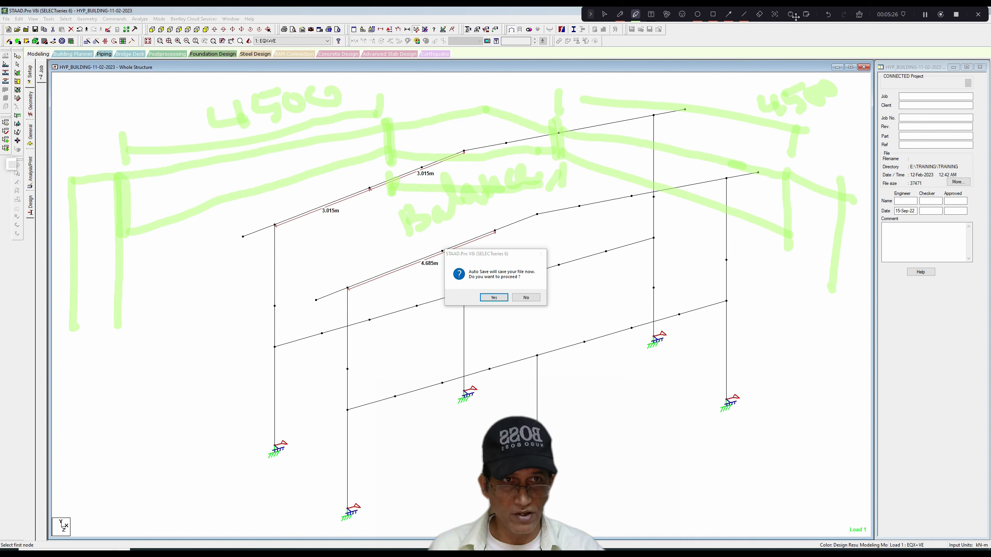
pyautogui.click(605, 14)
# Accept the auto-save and save the modified structure.
pyautogui.click(526, 298)
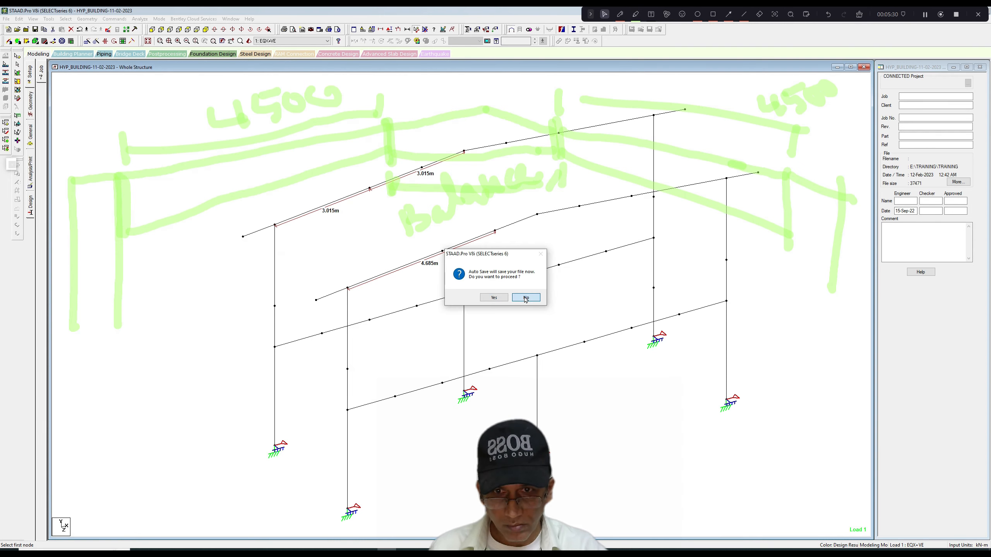
pyautogui.click(501, 298)
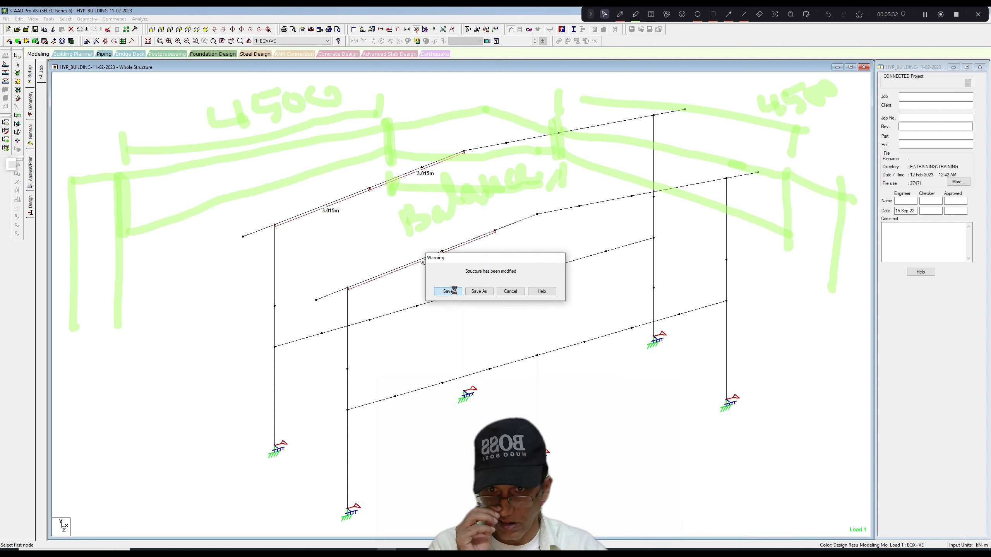
pyautogui.click(454, 293)
pyautogui.moveTo(475, 283); pyautogui.dragTo(478, 284, button='middle')
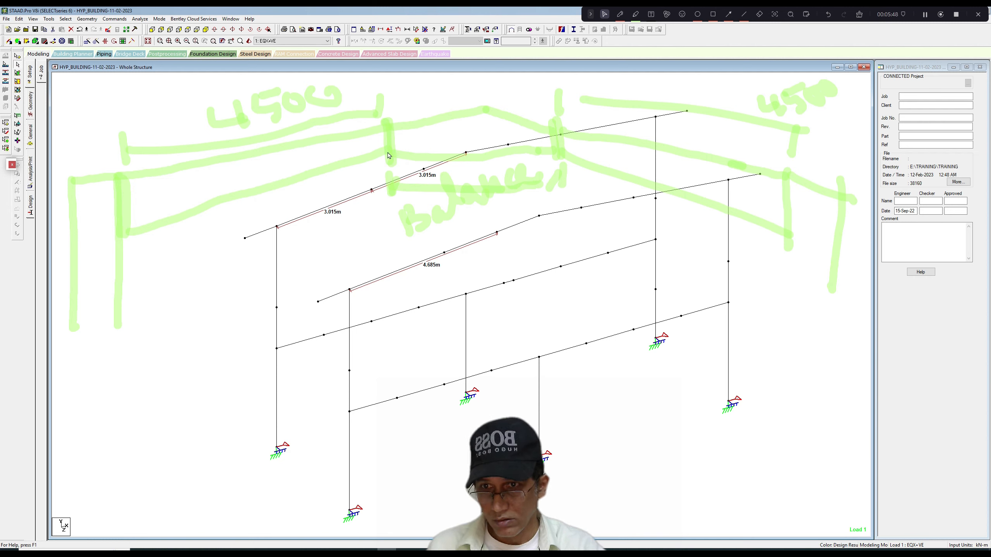
# Mark an intermediate node in red on the sketched 4500 rafter segment and dimension its two parts as 2830 and 1670.
pyautogui.click(416, 30)
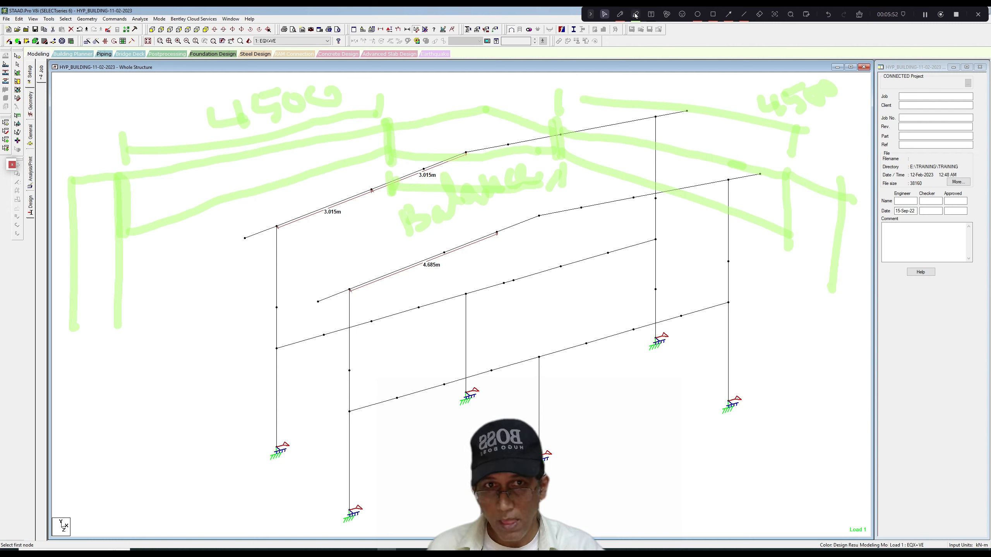
pyautogui.click(621, 14)
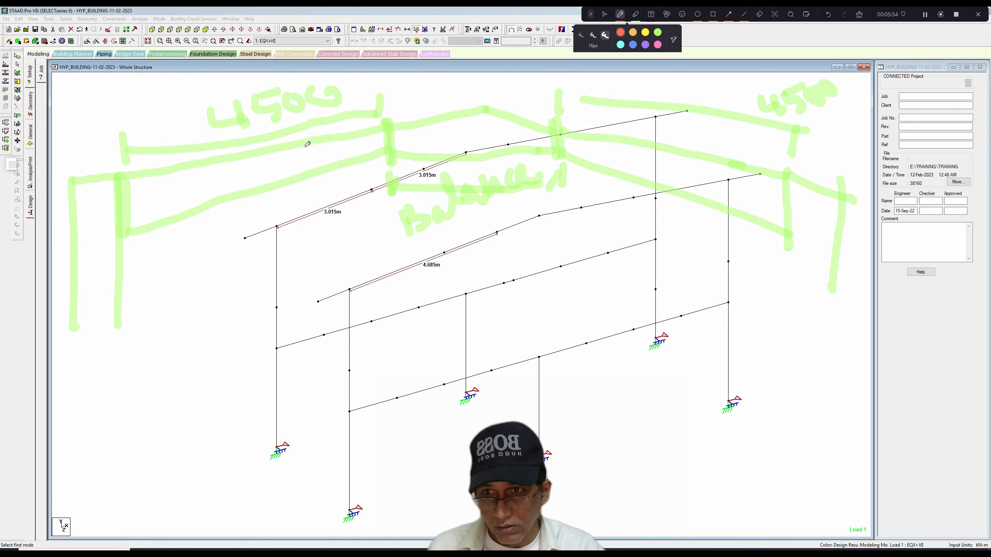
pyautogui.moveTo(296, 143); pyautogui.dragTo(298, 179)
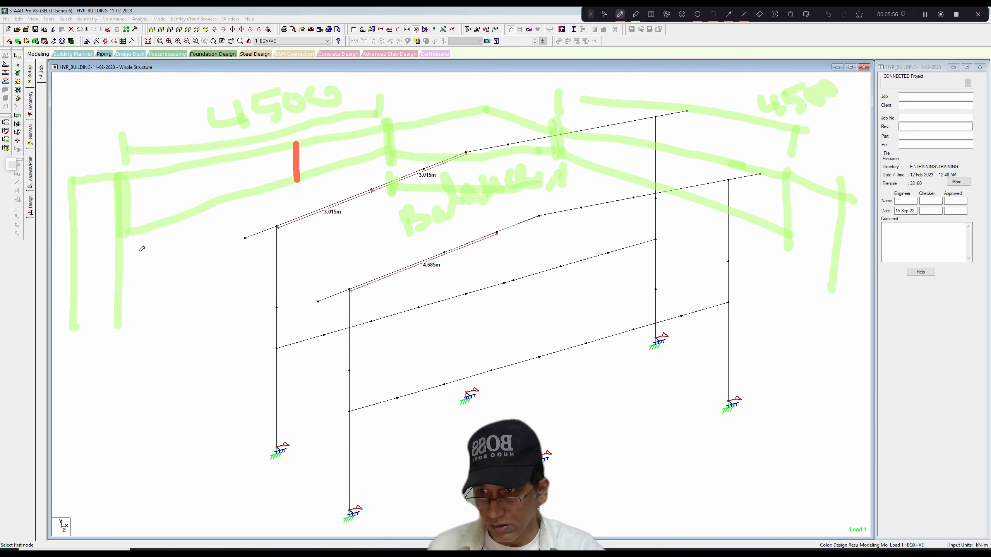
pyautogui.moveTo(129, 254)
pyautogui.mouseDown()
pyautogui.moveTo(197, 236)
pyautogui.moveTo(208, 222)
pyautogui.moveTo(233, 244)
pyautogui.moveTo(269, 211)
pyautogui.moveTo(274, 220)
pyautogui.moveTo(304, 218)
pyautogui.moveTo(392, 175)
pyautogui.moveTo(386, 166)
pyautogui.moveTo(389, 183)
pyautogui.mouseUp()
pyautogui.click(234, 217)
pyautogui.moveTo(315, 192)
pyautogui.mouseDown()
pyautogui.moveTo(332, 172)
pyautogui.moveTo(339, 189)
pyautogui.moveTo(358, 161)
pyautogui.moveTo(365, 178)
pyautogui.moveTo(373, 160)
pyautogui.moveTo(378, 169)
pyautogui.mouseUp()
# Sketch an enlarged tapered rafter profile in red and label its end depths 366 and 266.
pyautogui.moveTo(540, 305); pyautogui.dragTo(543, 375)
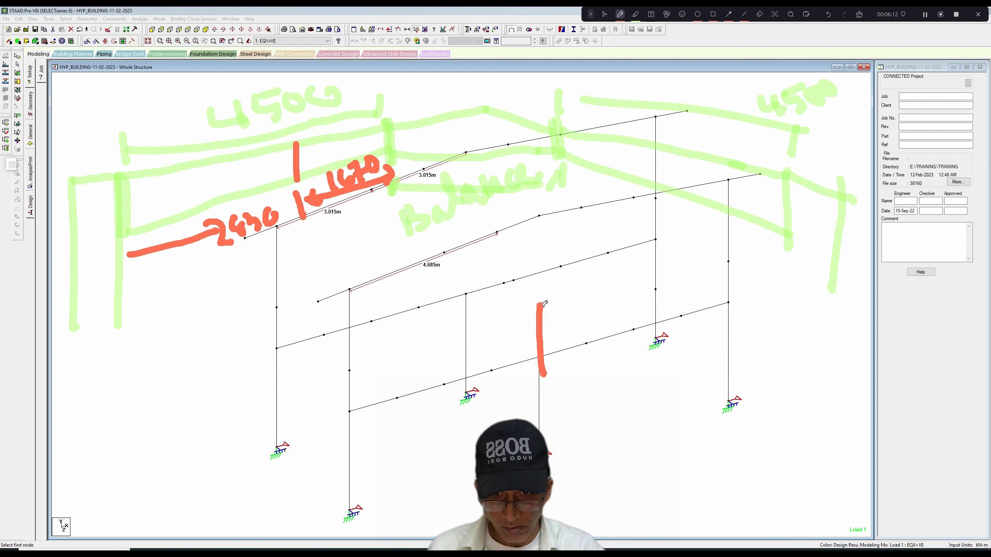
pyautogui.moveTo(543, 304)
pyautogui.mouseDown()
pyautogui.moveTo(782, 303)
pyautogui.moveTo(787, 329)
pyautogui.mouseUp()
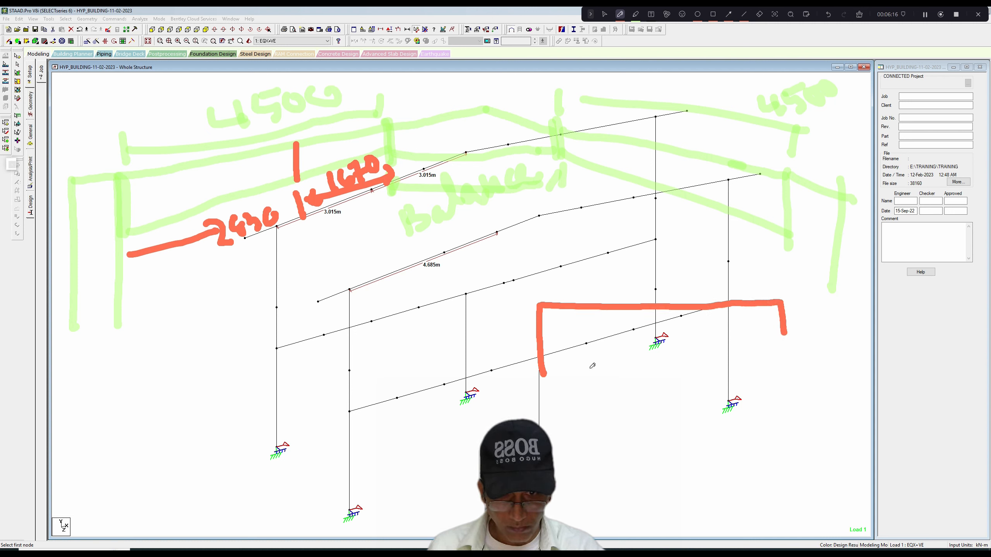
pyautogui.moveTo(546, 375); pyautogui.dragTo(786, 331)
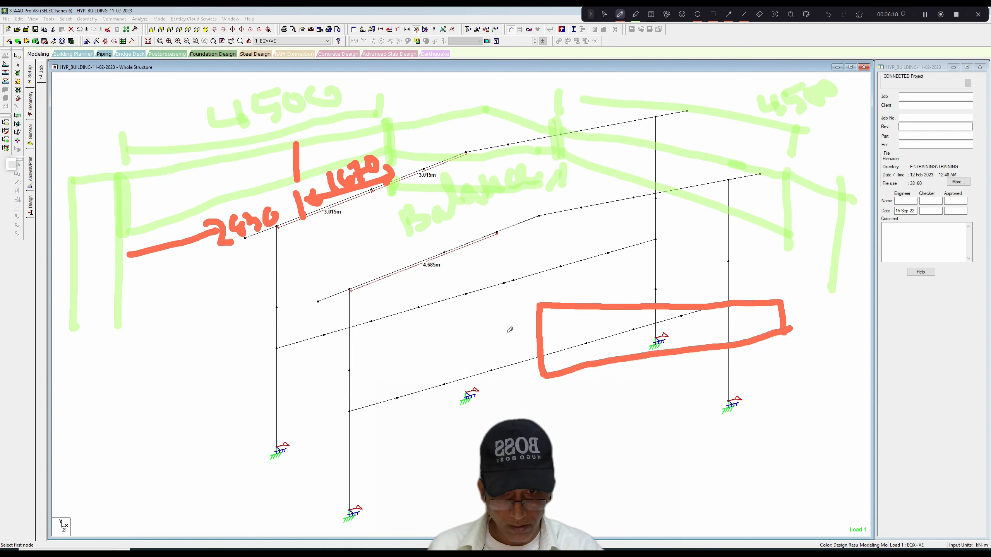
pyautogui.moveTo(480, 336); pyautogui.dragTo(499, 357)
pyautogui.moveTo(507, 323)
pyautogui.mouseDown()
pyautogui.moveTo(501, 347)
pyautogui.moveTo(513, 328)
pyautogui.moveTo(523, 332)
pyautogui.mouseUp()
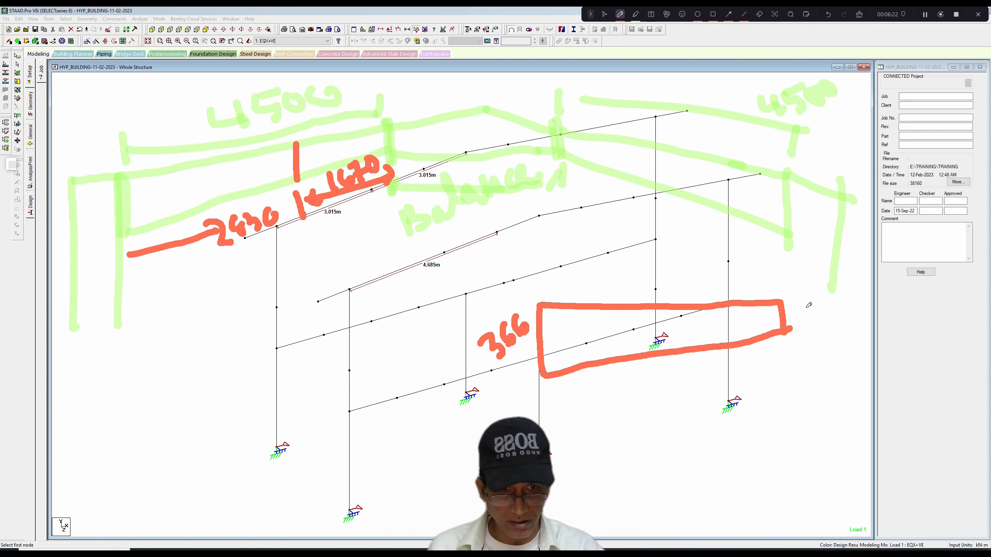
pyautogui.moveTo(791, 309)
pyautogui.mouseDown()
pyautogui.moveTo(799, 300)
pyautogui.moveTo(813, 323)
pyautogui.moveTo(824, 312)
pyautogui.mouseUp()
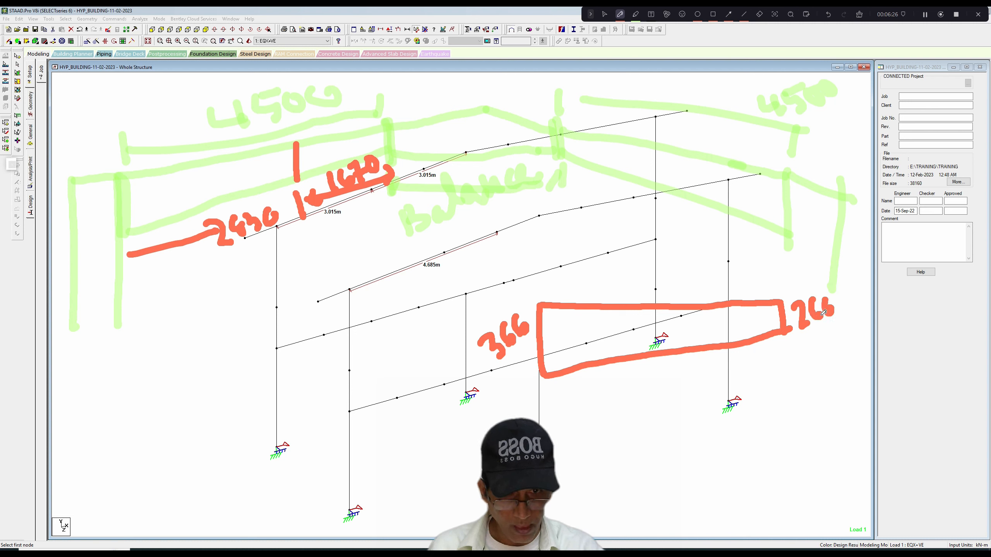
# Divide the sketched profile with a horizontal line, label the depth difference 100, and mark the intermediate node across it.
pyautogui.moveTo(546, 343); pyautogui.dragTo(784, 332)
pyautogui.moveTo(702, 307); pyautogui.dragTo(701, 335)
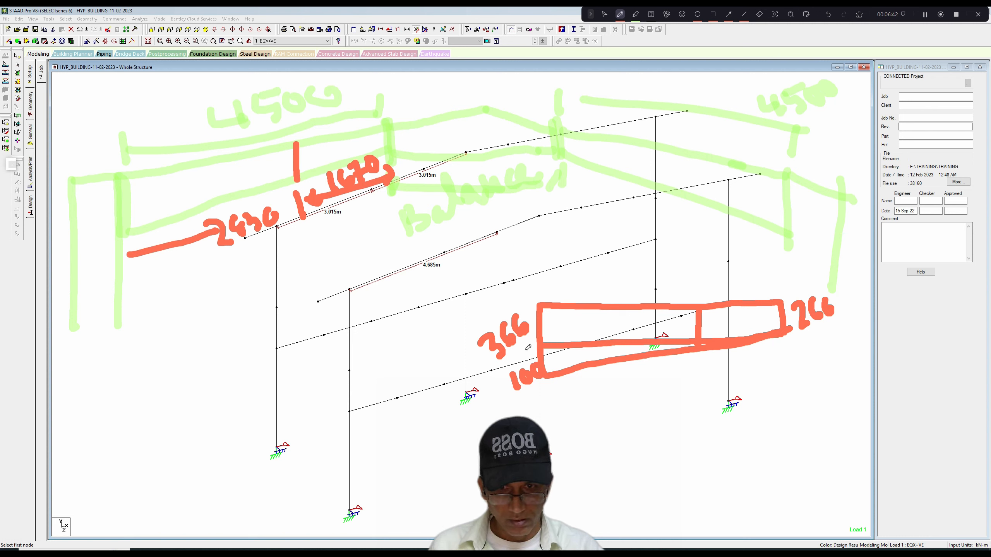
pyautogui.moveTo(520, 351); pyautogui.dragTo(540, 365)
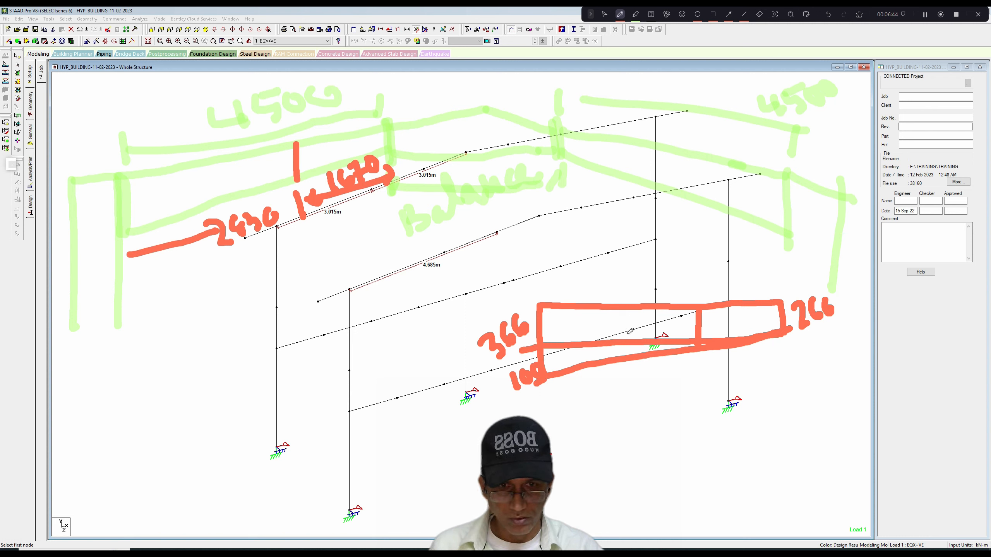
pyautogui.moveTo(706, 345); pyautogui.dragTo(708, 298)
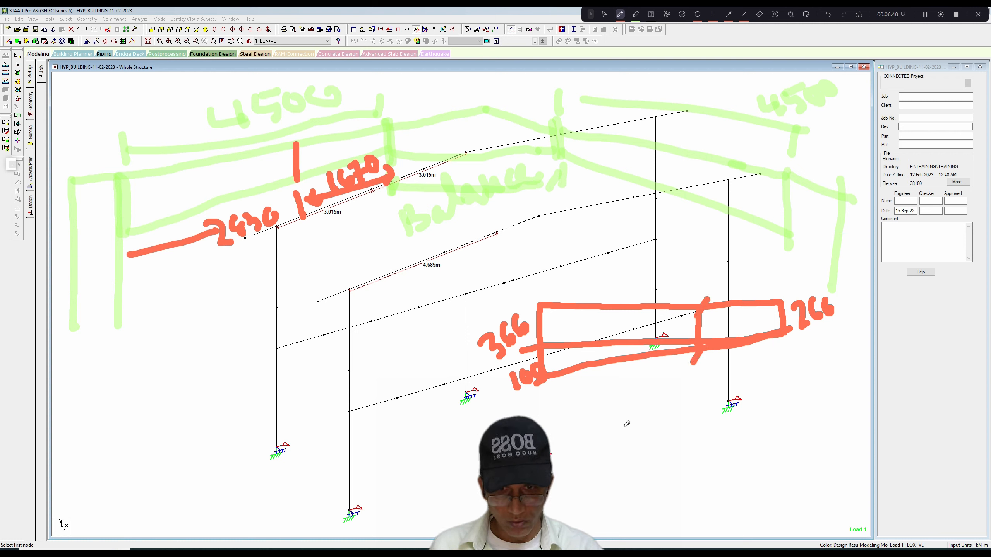
# Write the taper calculation 100/4500 x 1670 = 37 mm below the sketched profile.
pyautogui.moveTo(619, 427)
pyautogui.mouseDown()
pyautogui.moveTo(628, 448)
pyautogui.moveTo(648, 426)
pyautogui.moveTo(642, 434)
pyautogui.mouseUp()
pyautogui.moveTo(660, 406)
pyautogui.mouseDown()
pyautogui.moveTo(651, 424)
pyautogui.moveTo(658, 408)
pyautogui.mouseUp()
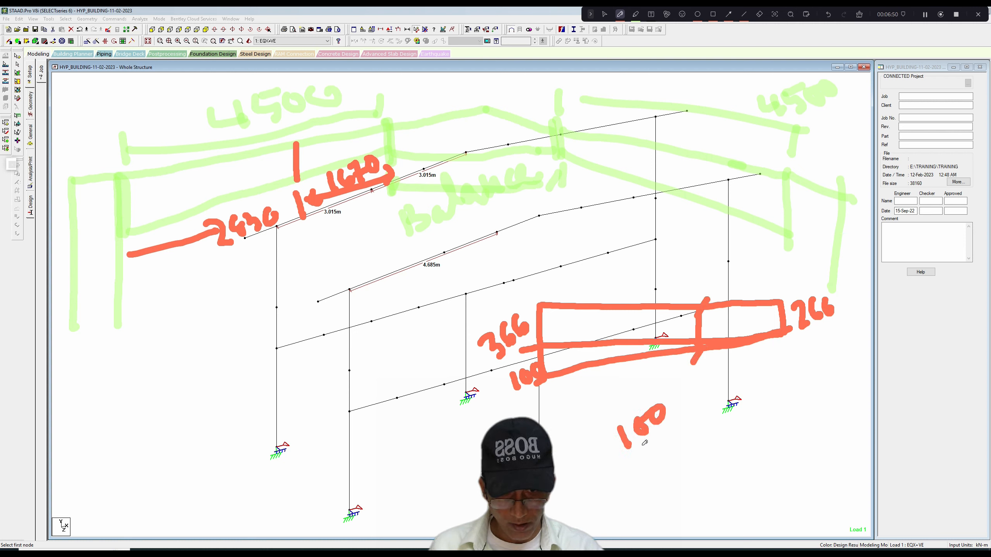
pyautogui.moveTo(633, 452)
pyautogui.mouseDown()
pyautogui.moveTo(687, 417)
pyautogui.moveTo(664, 457)
pyautogui.moveTo(682, 467)
pyautogui.moveTo(699, 454)
pyautogui.moveTo(698, 430)
pyautogui.moveTo(718, 435)
pyautogui.moveTo(730, 420)
pyautogui.moveTo(721, 425)
pyautogui.mouseUp()
pyautogui.moveTo(697, 401)
pyautogui.mouseDown()
pyautogui.moveTo(734, 406)
pyautogui.moveTo(717, 412)
pyautogui.mouseUp()
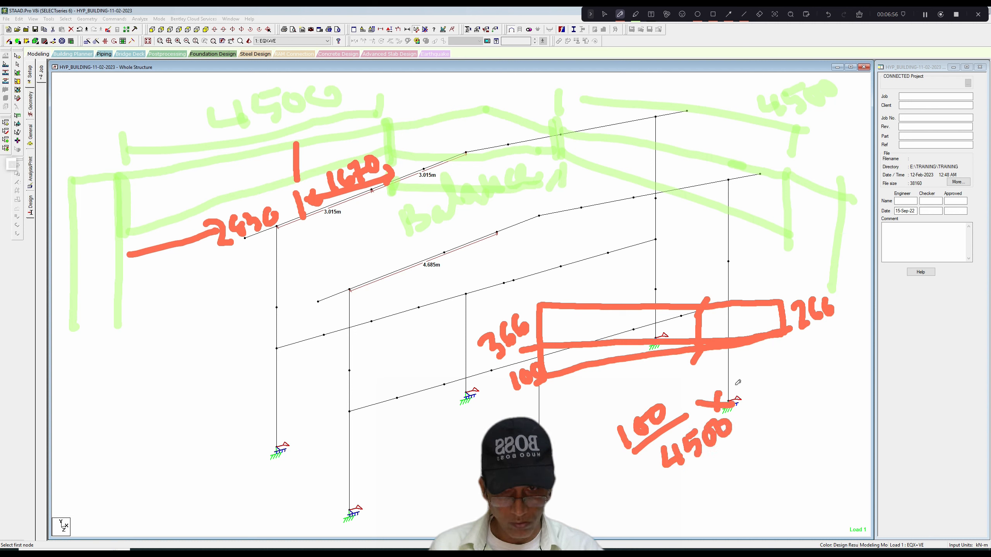
pyautogui.moveTo(747, 364); pyautogui.dragTo(738, 403)
pyautogui.moveTo(760, 363)
pyautogui.mouseDown()
pyautogui.moveTo(753, 386)
pyautogui.moveTo(763, 382)
pyautogui.mouseUp()
pyautogui.moveTo(767, 365)
pyautogui.mouseDown()
pyautogui.moveTo(777, 360)
pyautogui.moveTo(785, 379)
pyautogui.moveTo(812, 369)
pyautogui.moveTo(804, 348)
pyautogui.mouseUp()
pyautogui.moveTo(757, 430); pyautogui.dragTo(772, 430)
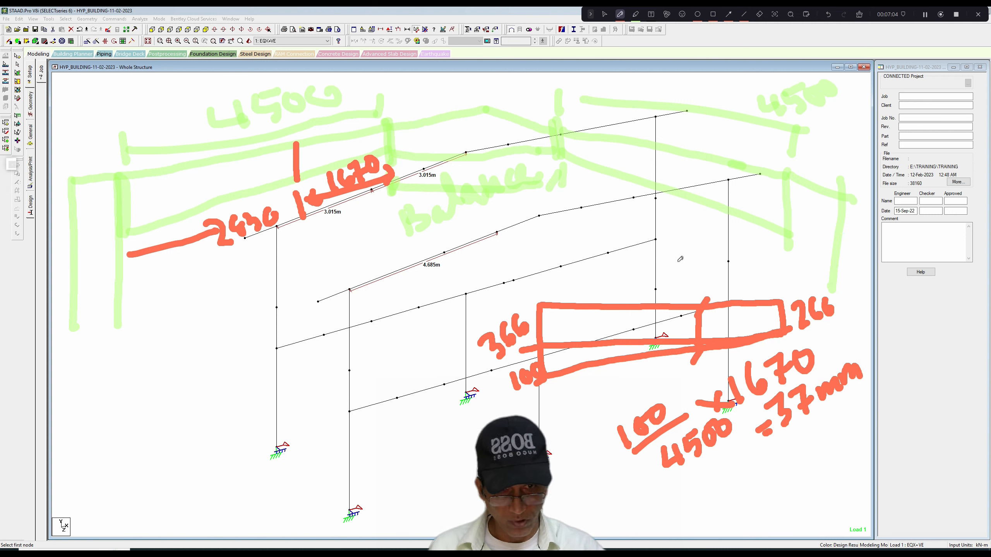
# Write the intermediate node depth as 266+37 = 303 above the sketched profile.
pyautogui.moveTo(640, 273); pyautogui.dragTo(689, 275)
pyautogui.moveTo(690, 242)
pyautogui.mouseDown()
pyautogui.moveTo(684, 258)
pyautogui.moveTo(696, 262)
pyautogui.moveTo(739, 231)
pyautogui.moveTo(734, 248)
pyautogui.moveTo(759, 198)
pyautogui.moveTo(763, 222)
pyautogui.mouseUp()
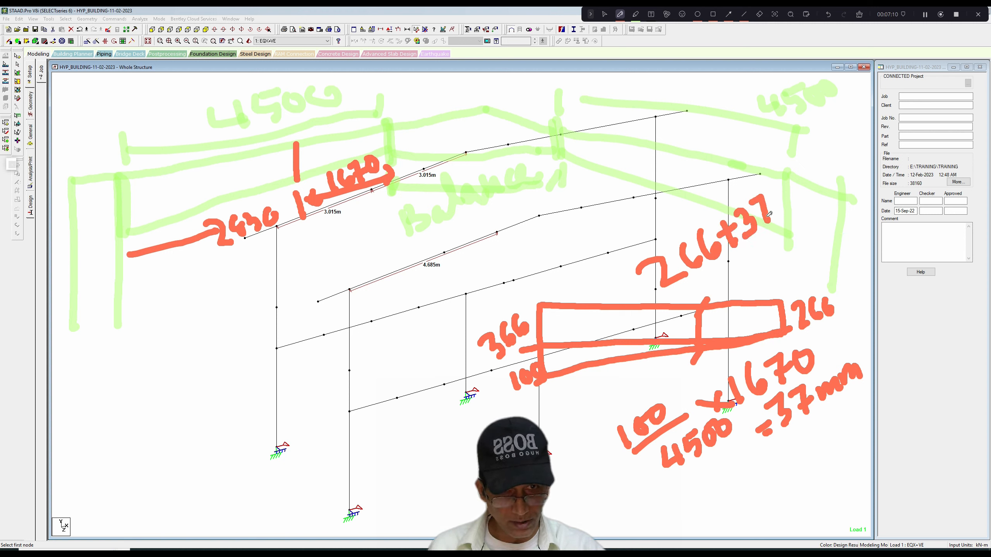
pyautogui.moveTo(746, 281)
pyautogui.mouseDown()
pyautogui.moveTo(766, 267)
pyautogui.moveTo(771, 275)
pyautogui.mouseUp()
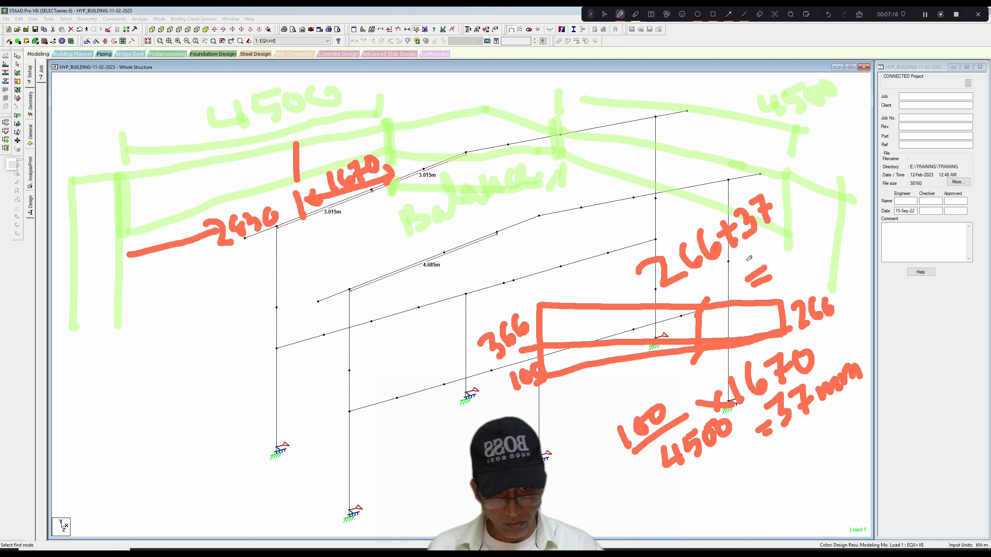
pyautogui.moveTo(775, 250); pyautogui.dragTo(793, 279)
pyautogui.moveTo(810, 240)
pyautogui.mouseDown()
pyautogui.moveTo(806, 253)
pyautogui.moveTo(816, 233)
pyautogui.moveTo(835, 238)
pyautogui.moveTo(820, 268)
pyautogui.mouseUp()
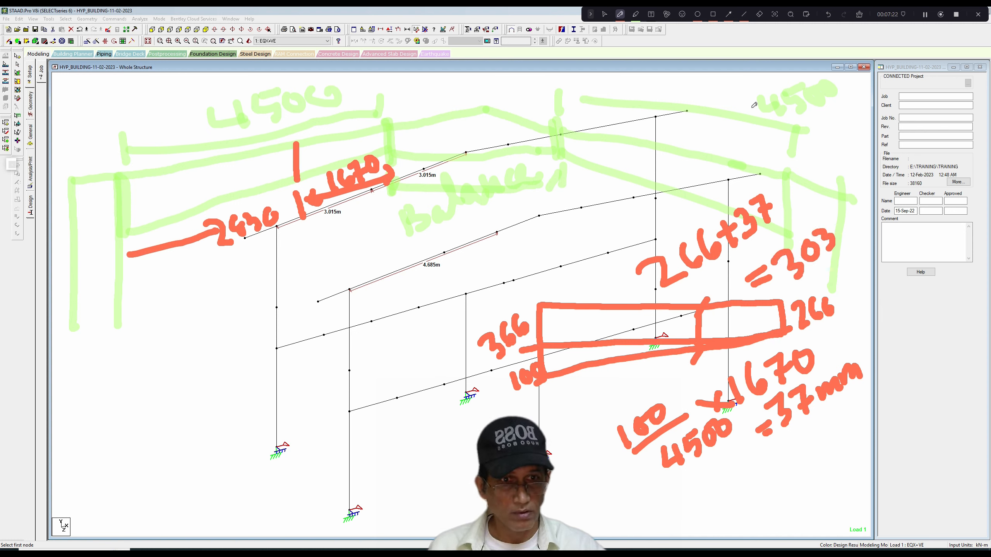
# Clear the sketch, mark the far rafter's nodes from column to ridge in red with depths including 366, 303 and 266, and leave annotation mode.
pyautogui.click(859, 15)
pyautogui.moveTo(368, 174); pyautogui.dragTo(370, 193)
pyautogui.moveTo(361, 146)
pyautogui.mouseDown()
pyautogui.moveTo(356, 152)
pyautogui.moveTo(375, 160)
pyautogui.moveTo(384, 137)
pyautogui.moveTo(422, 178)
pyautogui.mouseUp()
pyautogui.moveTo(425, 191)
pyautogui.mouseDown()
pyautogui.moveTo(439, 204)
pyautogui.moveTo(448, 185)
pyautogui.moveTo(453, 193)
pyautogui.moveTo(408, 200)
pyautogui.mouseUp()
pyautogui.moveTo(280, 212); pyautogui.dragTo(281, 234)
pyautogui.moveTo(295, 196); pyautogui.dragTo(315, 179)
pyautogui.moveTo(461, 141); pyautogui.dragTo(476, 196)
pyautogui.moveTo(484, 168)
pyautogui.mouseDown()
pyautogui.moveTo(487, 185)
pyautogui.moveTo(501, 181)
pyautogui.moveTo(493, 188)
pyautogui.mouseUp()
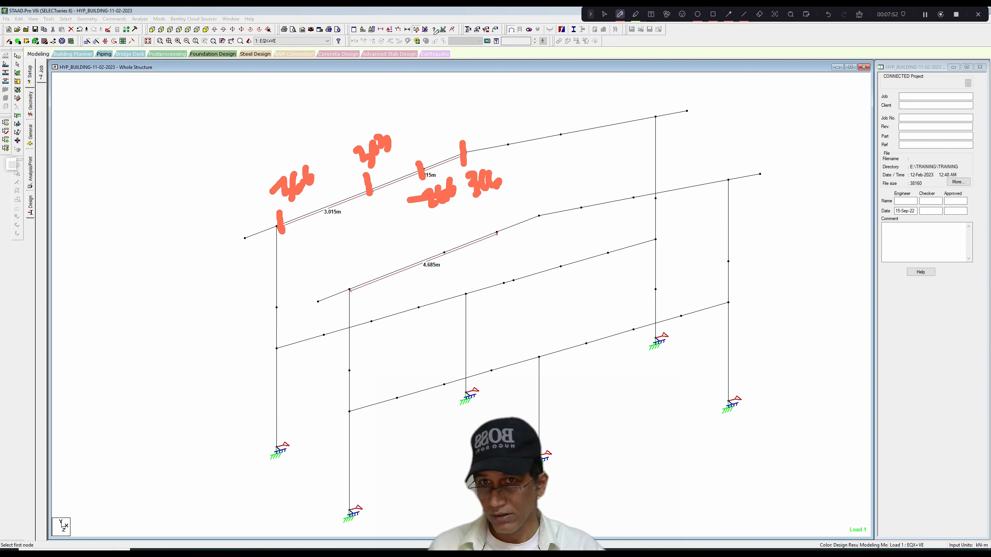
pyautogui.click(636, 15)
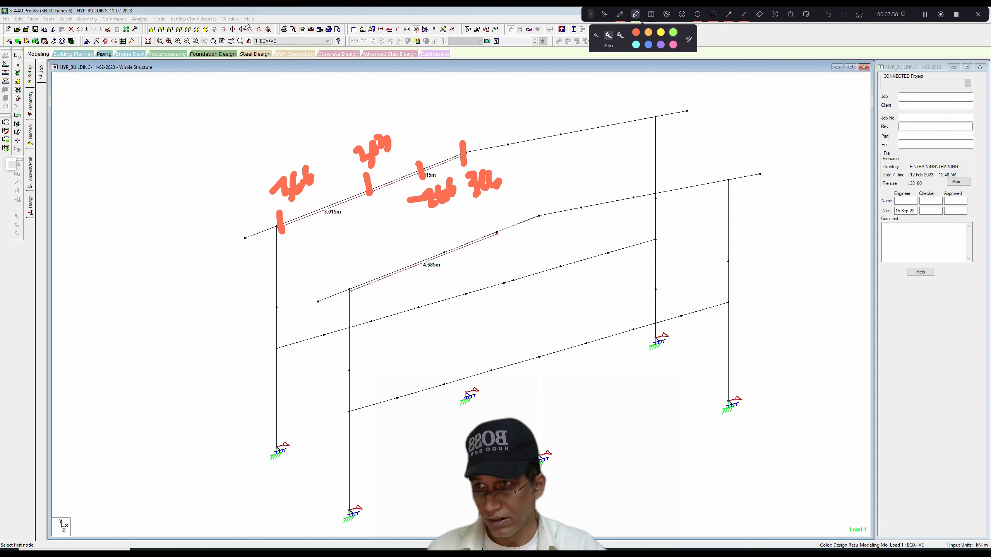
pyautogui.click(604, 14)
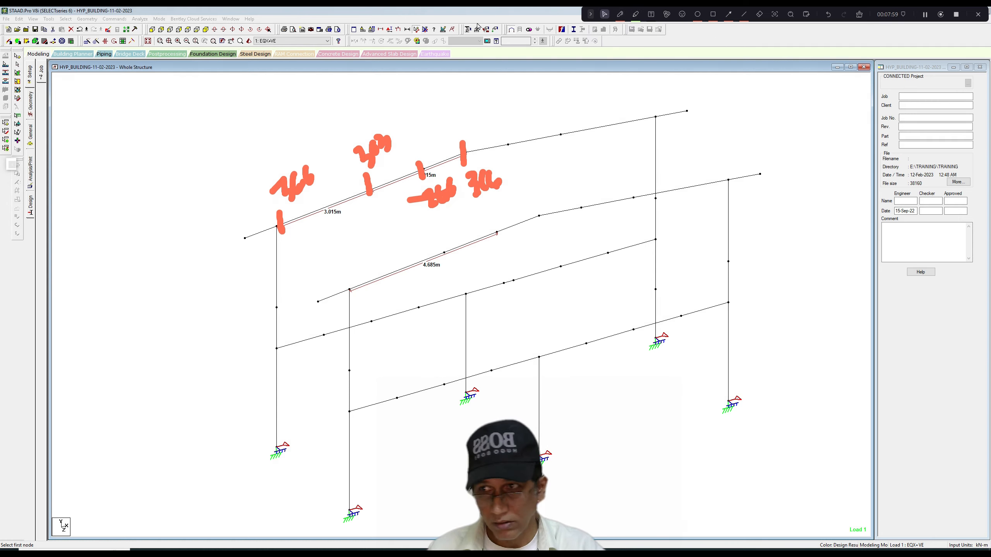
# Show the beam start and end orientation and switch the incidence of both rafter members just before the ridge.
pyautogui.click(24, 76)
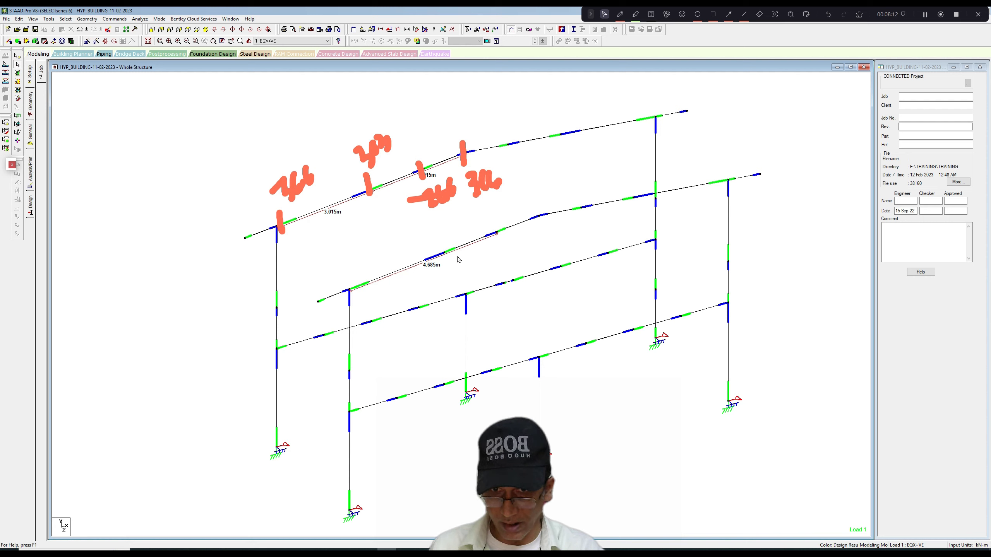
pyautogui.click(508, 230)
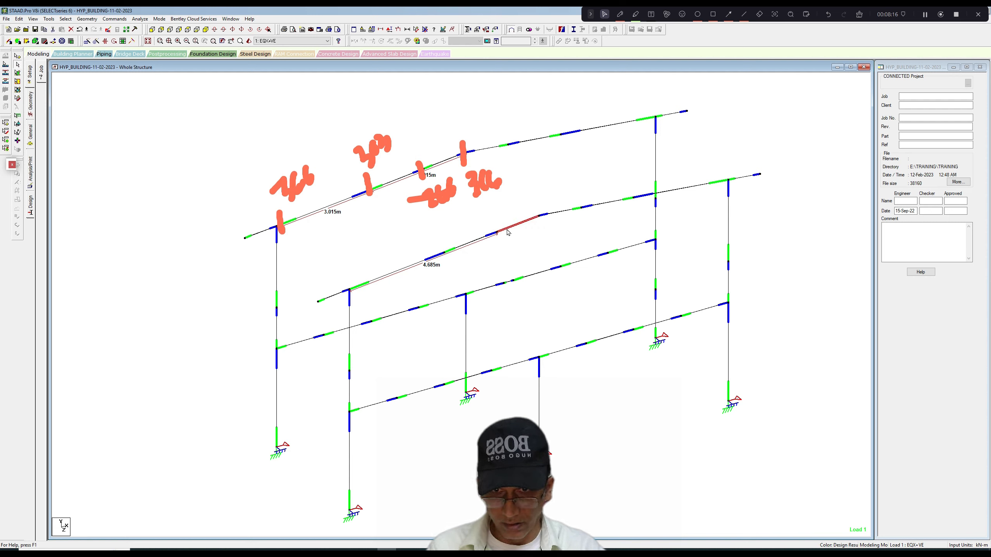
pyautogui.keyDown('ctrl'); pyautogui.click(439, 165); pyautogui.keyUp('ctrl')
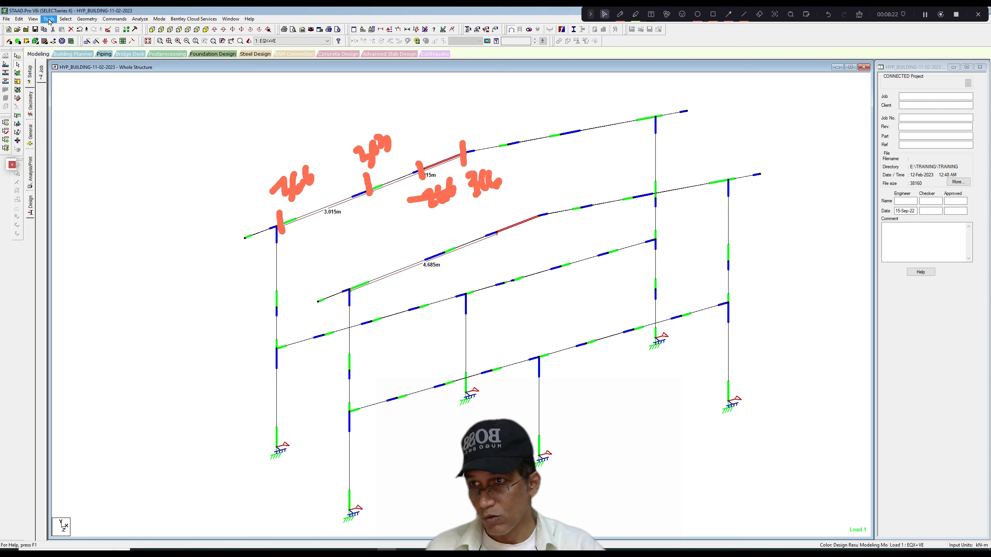
pyautogui.click(87, 19)
pyautogui.click(102, 120)
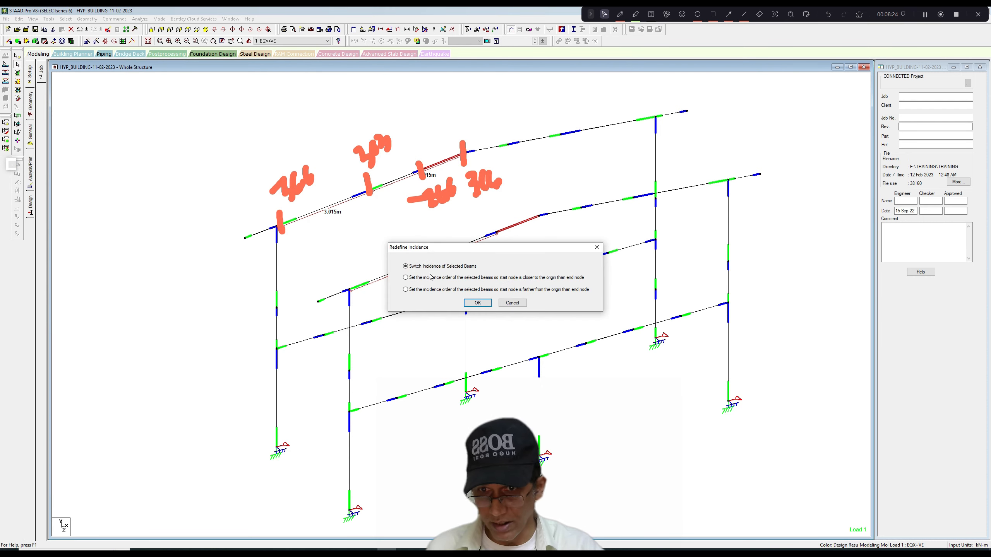
pyautogui.click(478, 302)
pyautogui.click(519, 248)
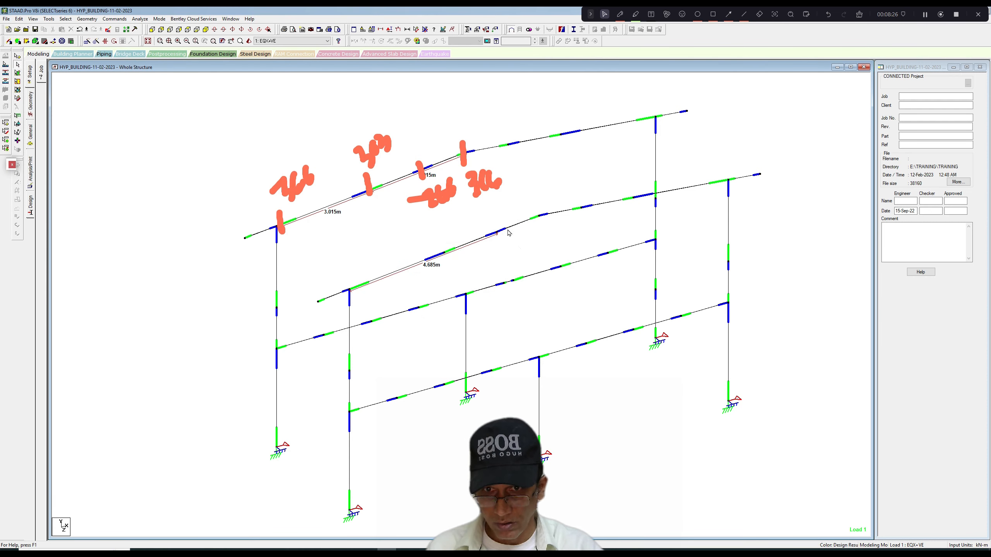
# Switch the incidence of the two members nearest the opposite column on both rafters.
pyautogui.click(505, 229)
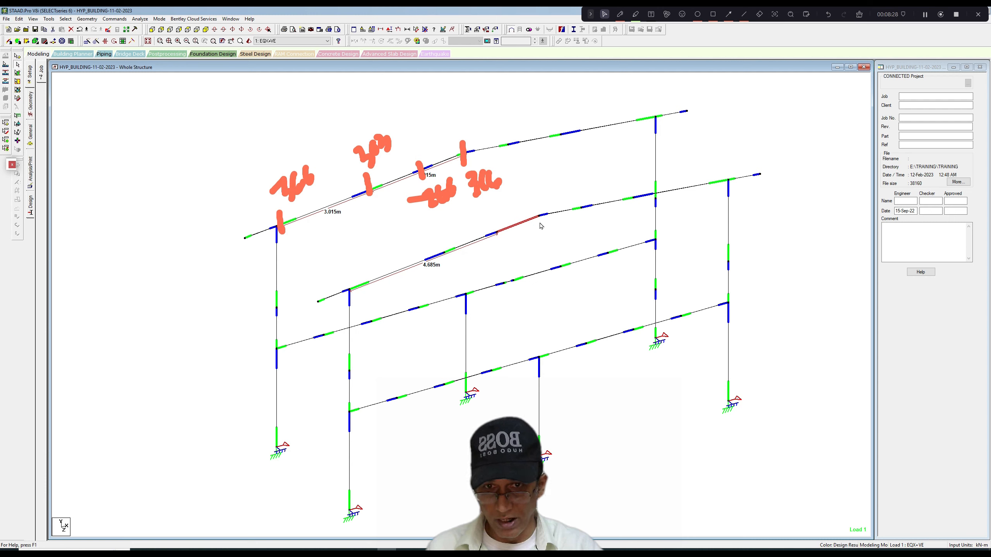
pyautogui.click(560, 212)
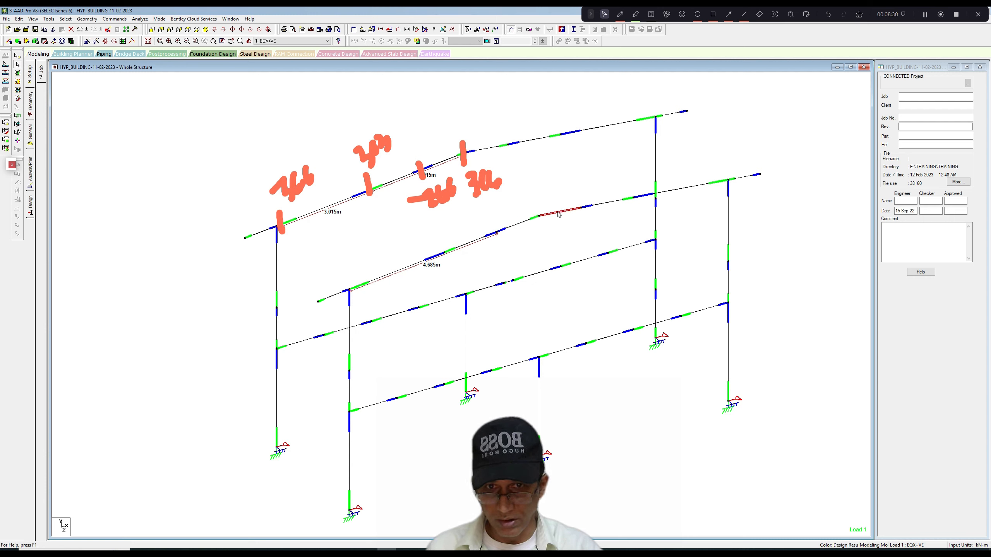
pyautogui.click(600, 206)
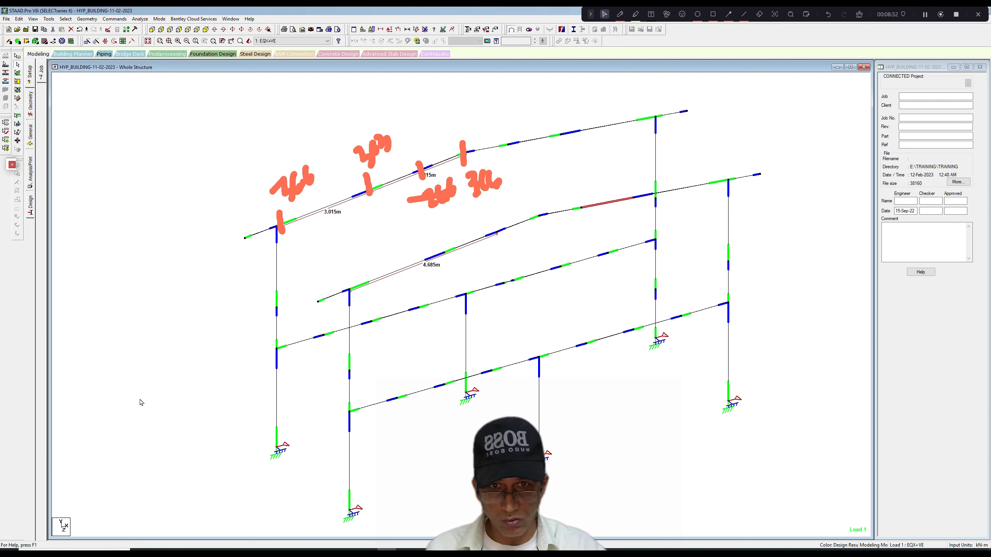
pyautogui.keyDown('ctrl'); pyautogui.click(539, 139); pyautogui.keyUp('ctrl')
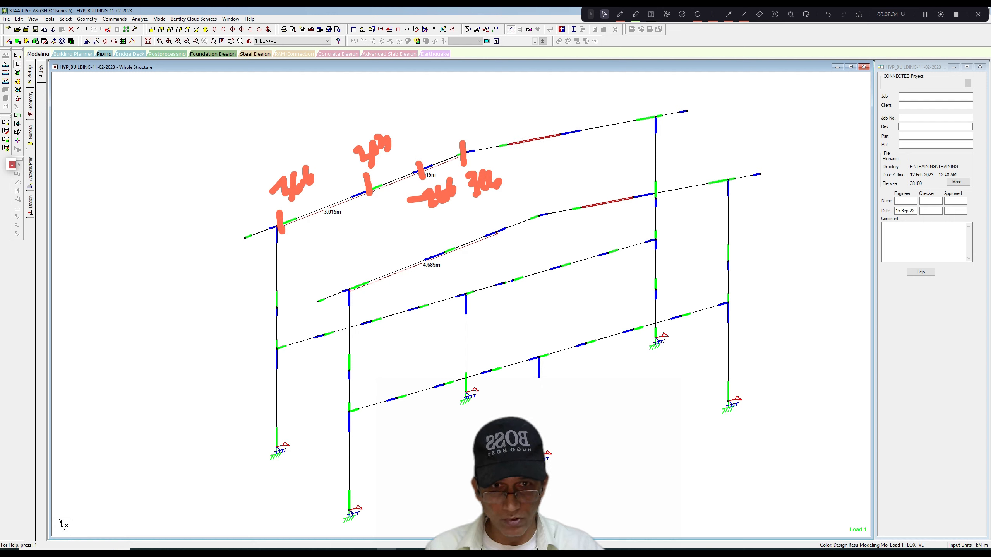
pyautogui.keyDown('ctrl'); pyautogui.click(688, 188); pyautogui.keyUp('ctrl')
pyautogui.keyDown('ctrl'); pyautogui.click(629, 122); pyautogui.keyUp('ctrl')
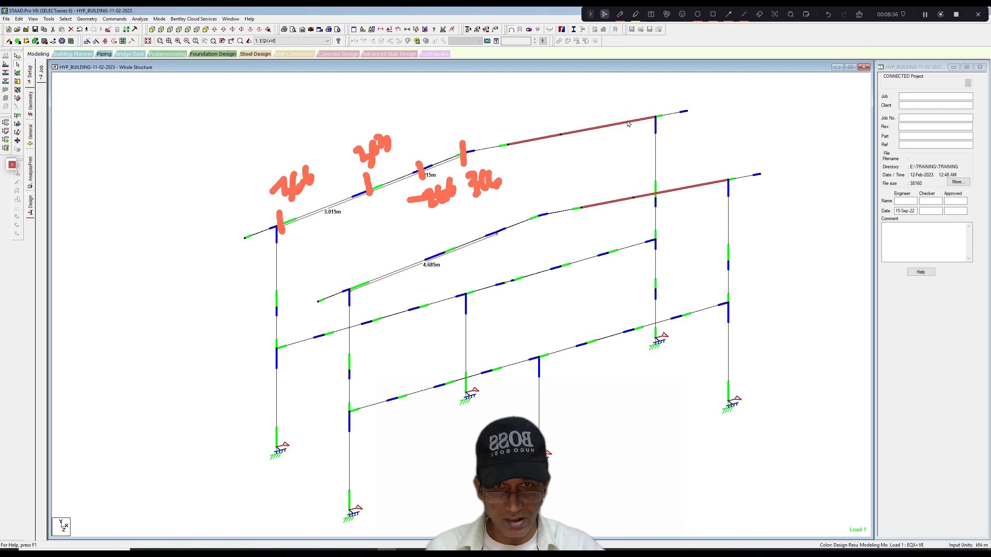
pyautogui.click(87, 19)
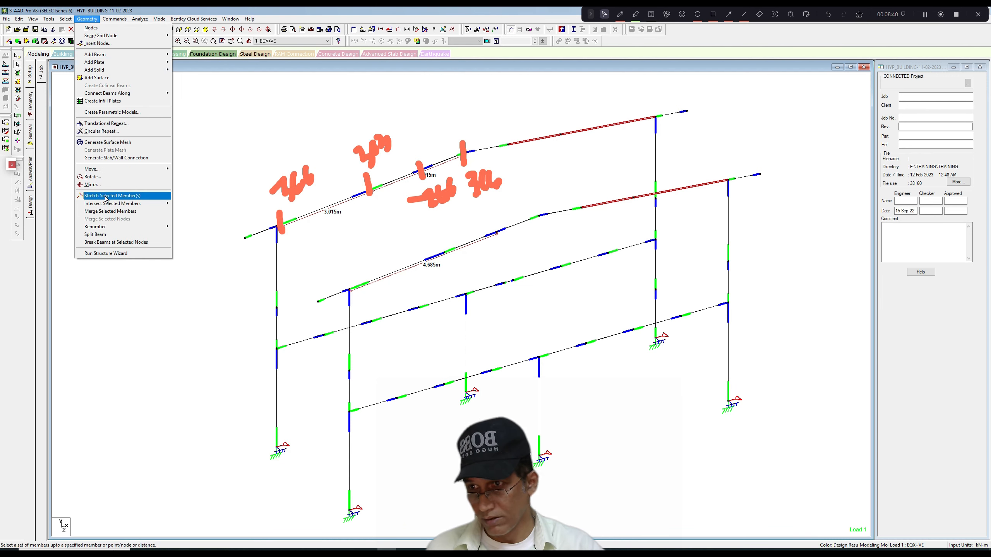
pyautogui.click(65, 18)
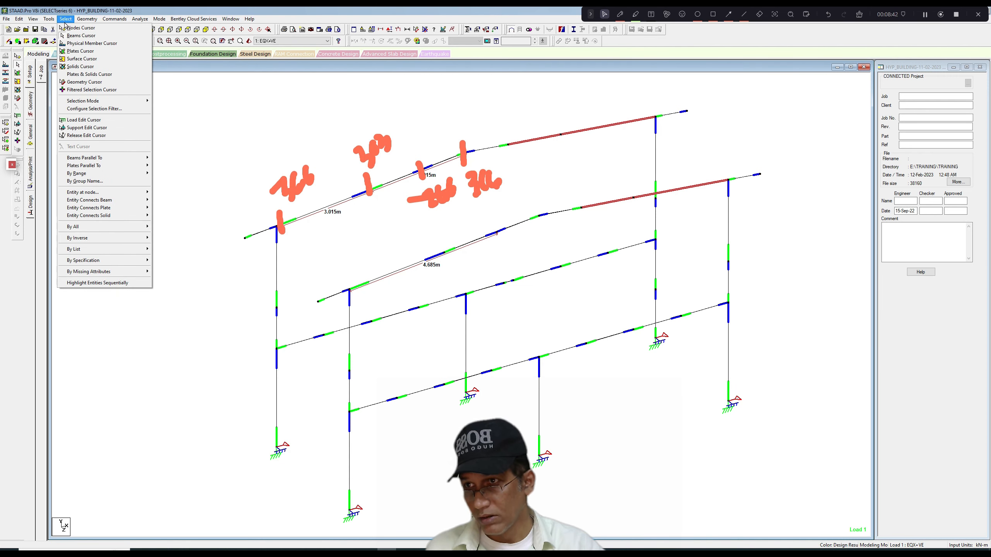
pyautogui.moveTo(49, 19)
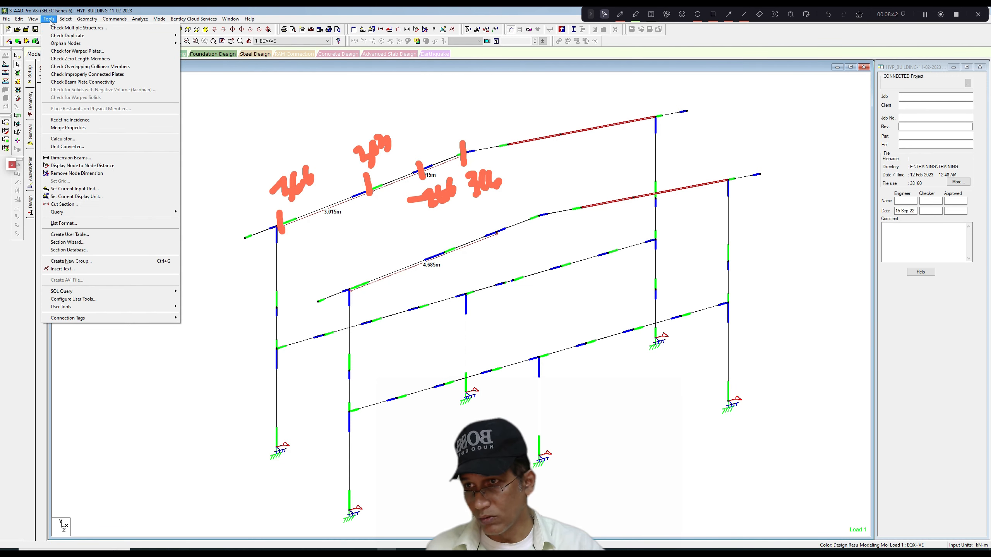
pyautogui.click(78, 121)
pyautogui.click(473, 303)
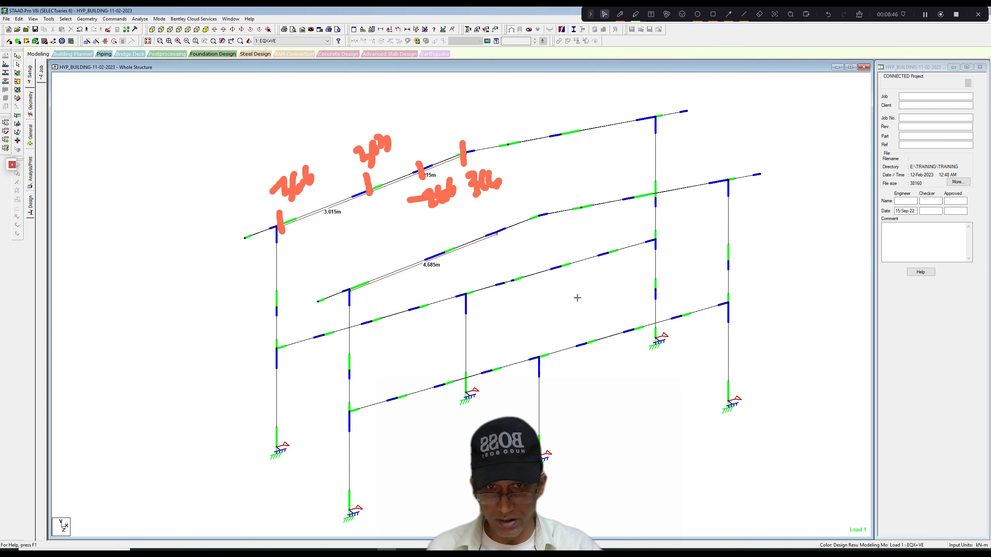
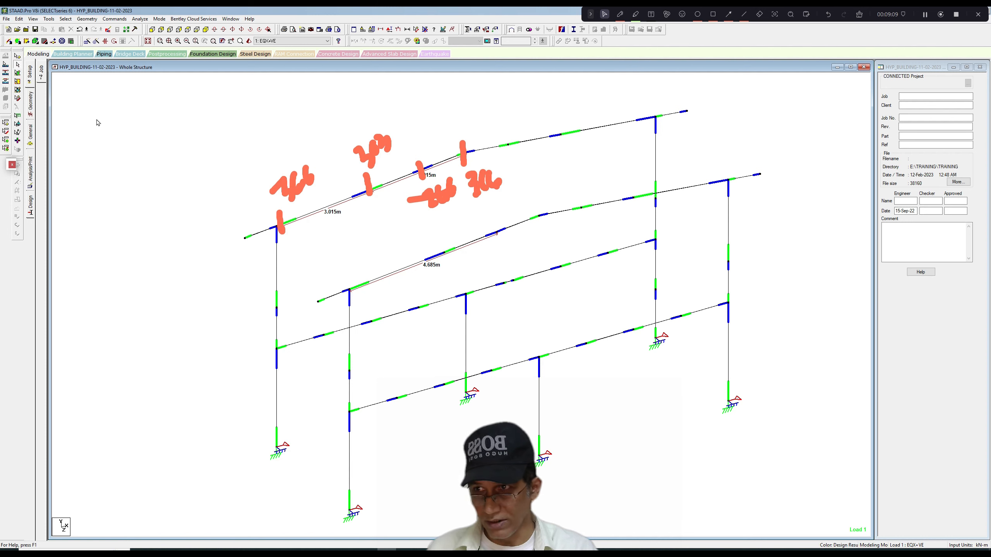
# Start a new Tapered I section with start depth 0.366 m, web thickness 0.004 m and end depth 0.301 m.
pyautogui.click(33, 138)
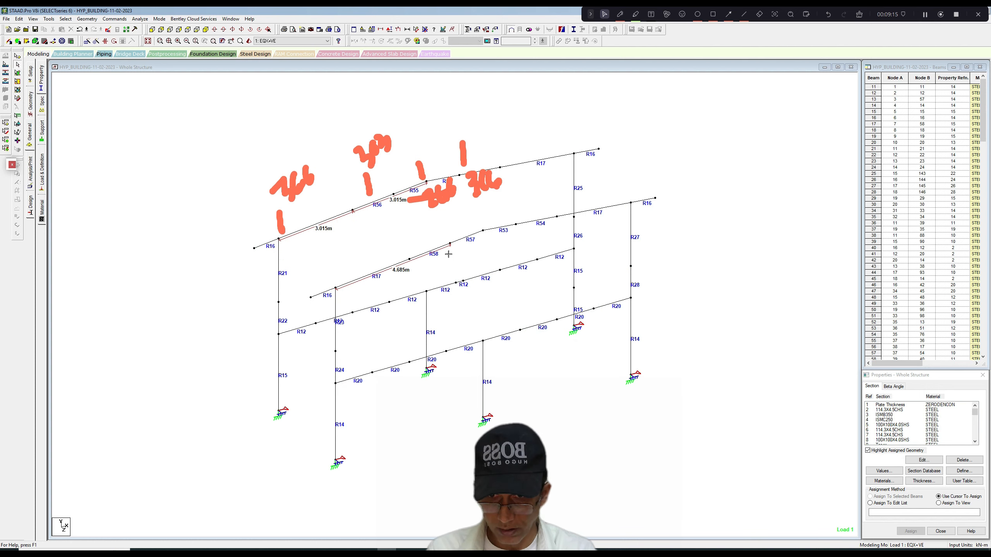
pyautogui.moveTo(976, 413); pyautogui.dragTo(976, 442)
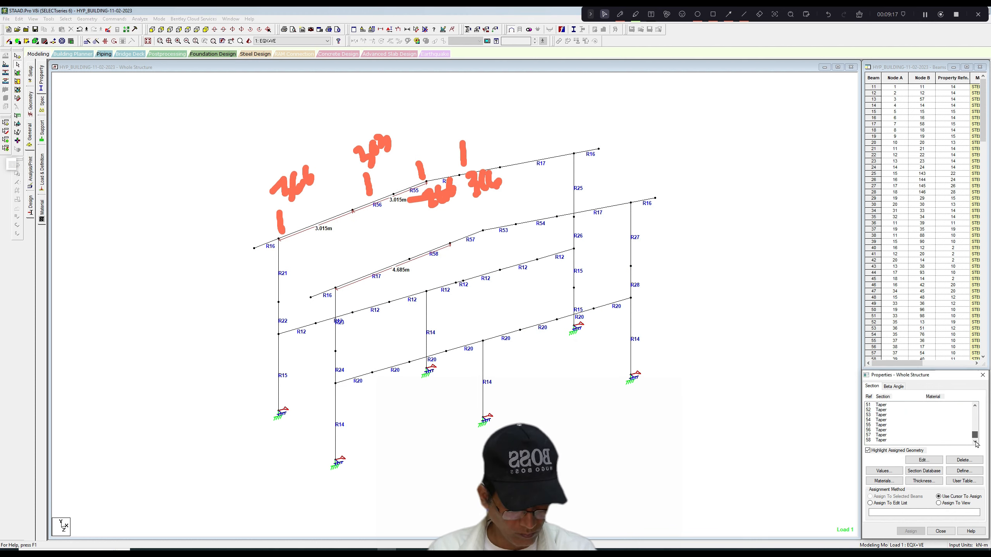
pyautogui.click(963, 471)
pyautogui.click(390, 245)
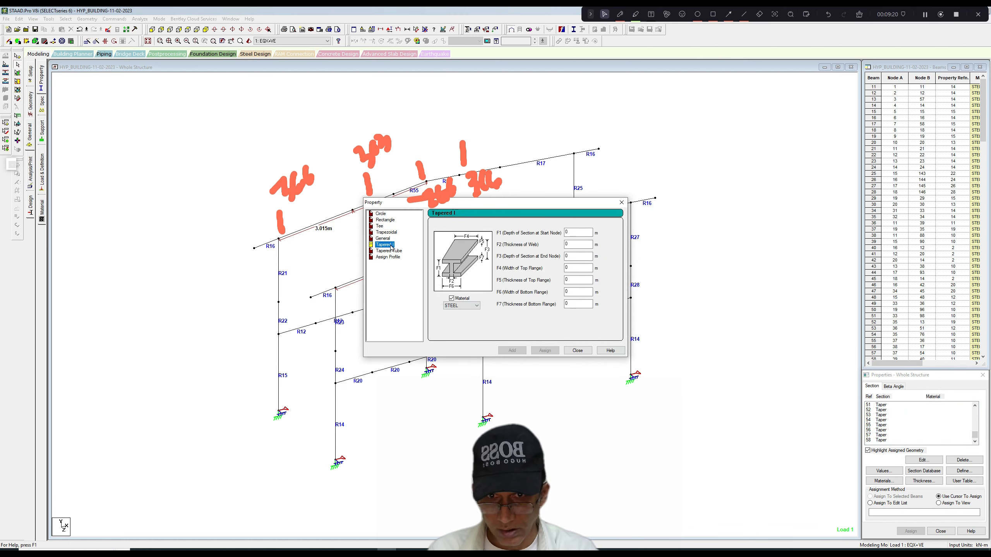
pyautogui.click(572, 232)
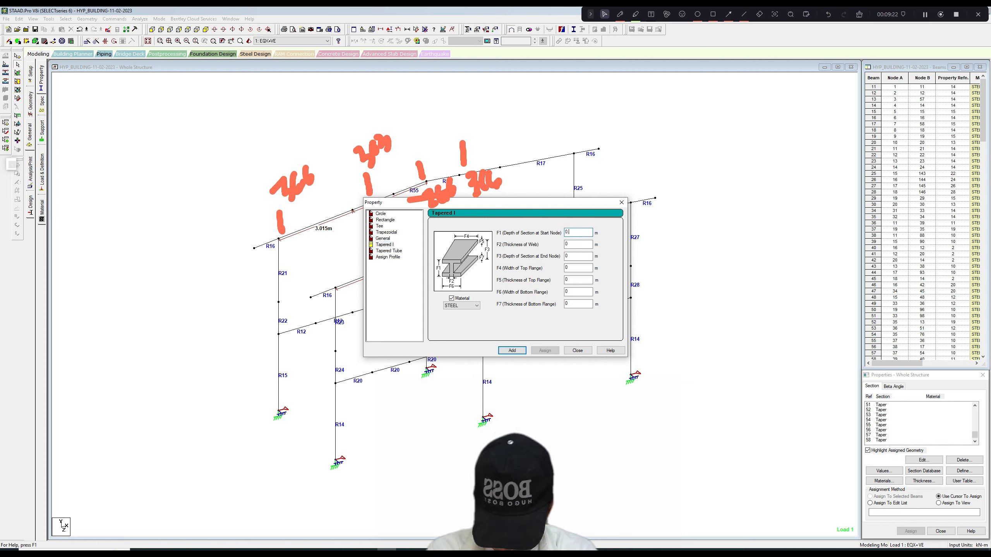
pyautogui.write('.366')
pyautogui.press('Tab')
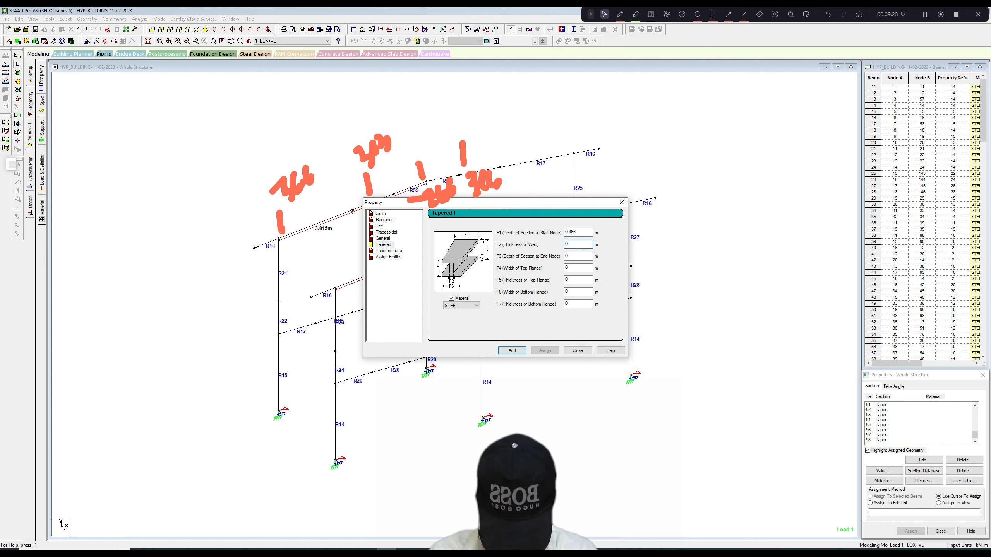
pyautogui.write('.004')
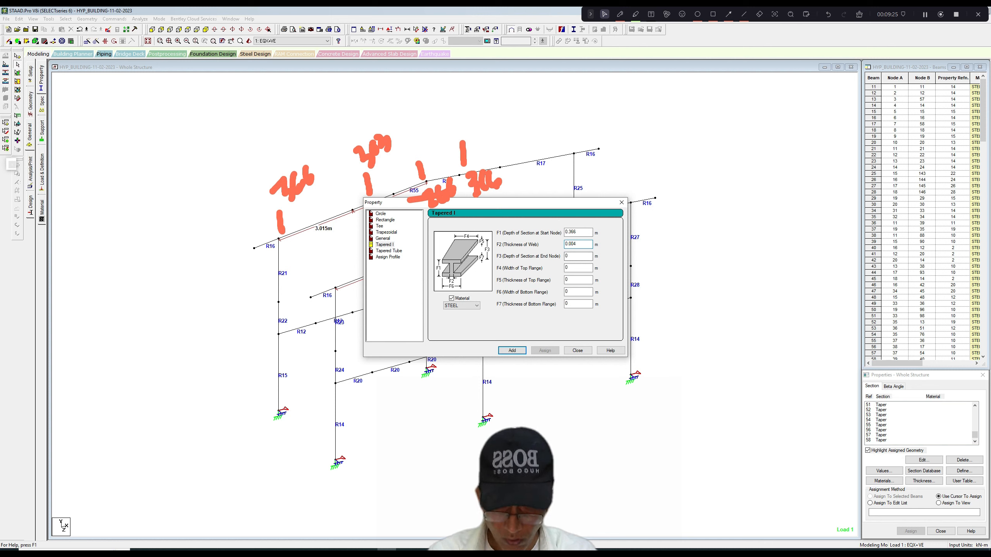
pyautogui.press('Tab')
pyautogui.write('.3')
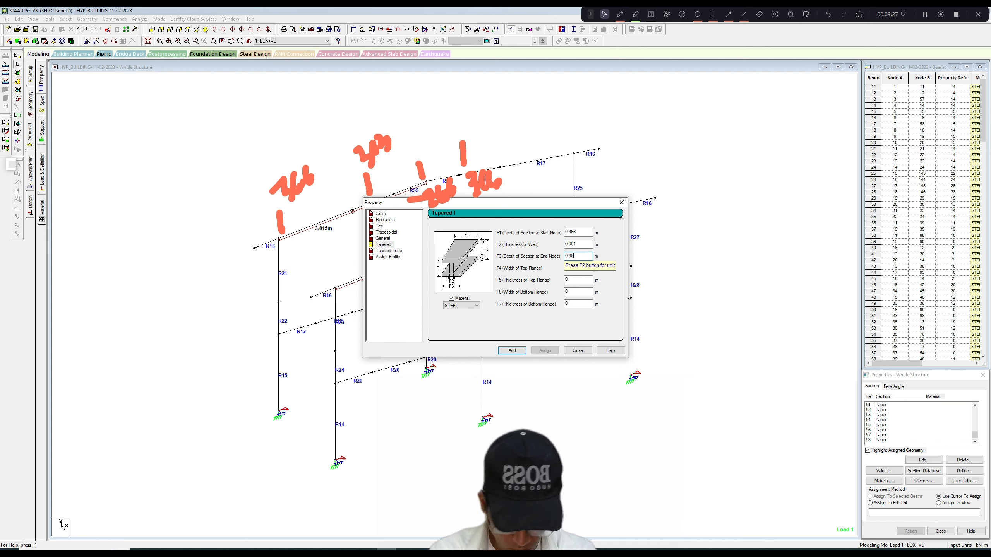
pyautogui.write('01')
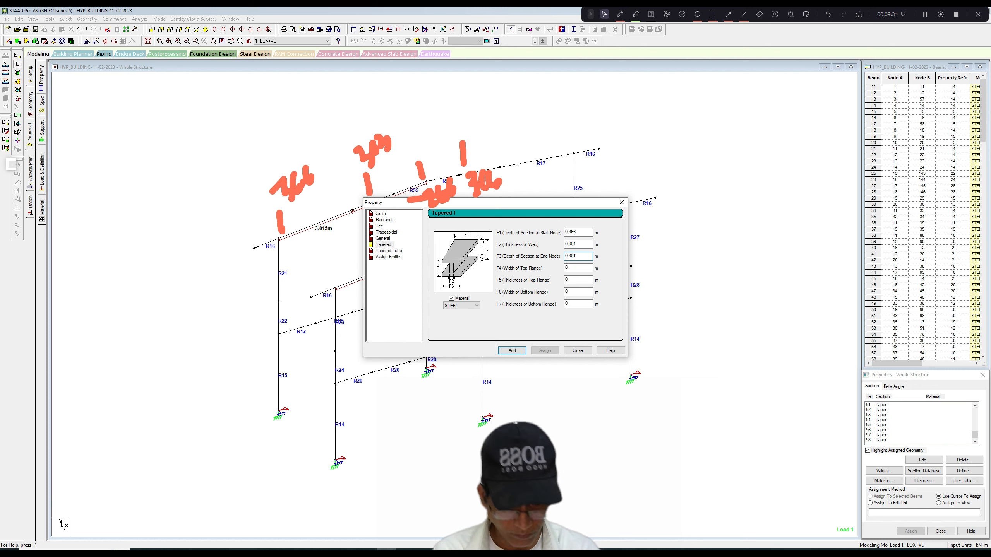
# Set the top flange to 0.15 m wide and 0.008 m thick, and add the tapered section.
pyautogui.press('Tab')
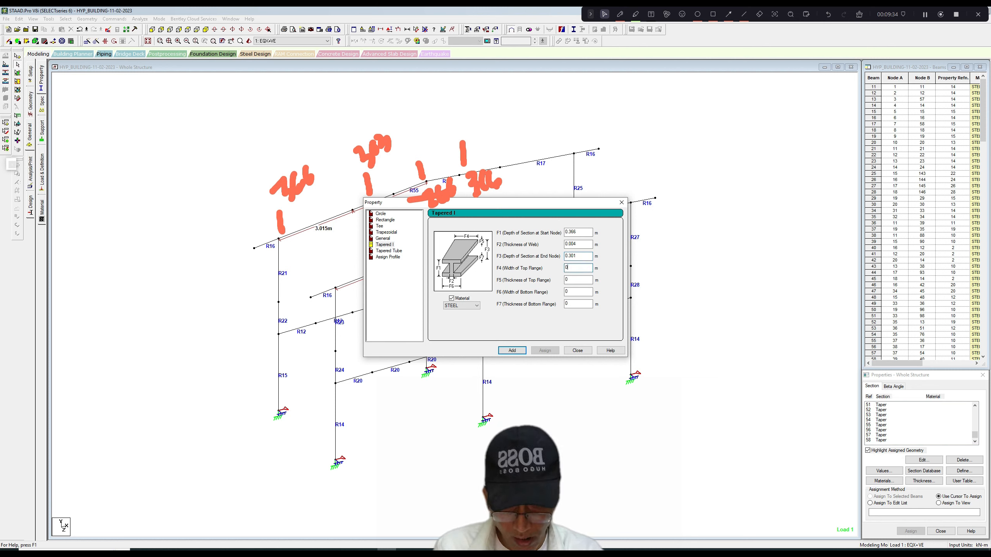
pyautogui.write('.15')
pyautogui.press('Tab')
pyautogui.write('.008')
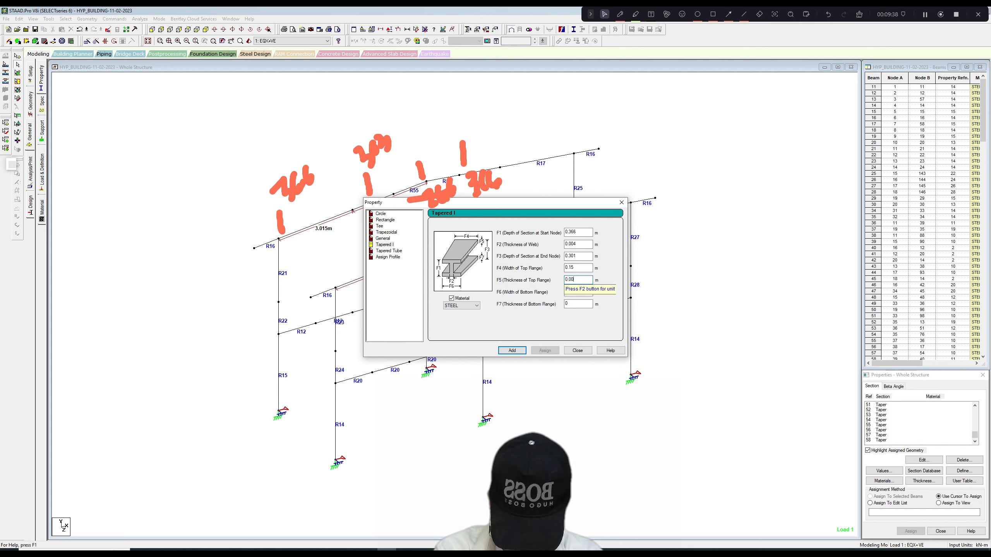
pyautogui.click(522, 352)
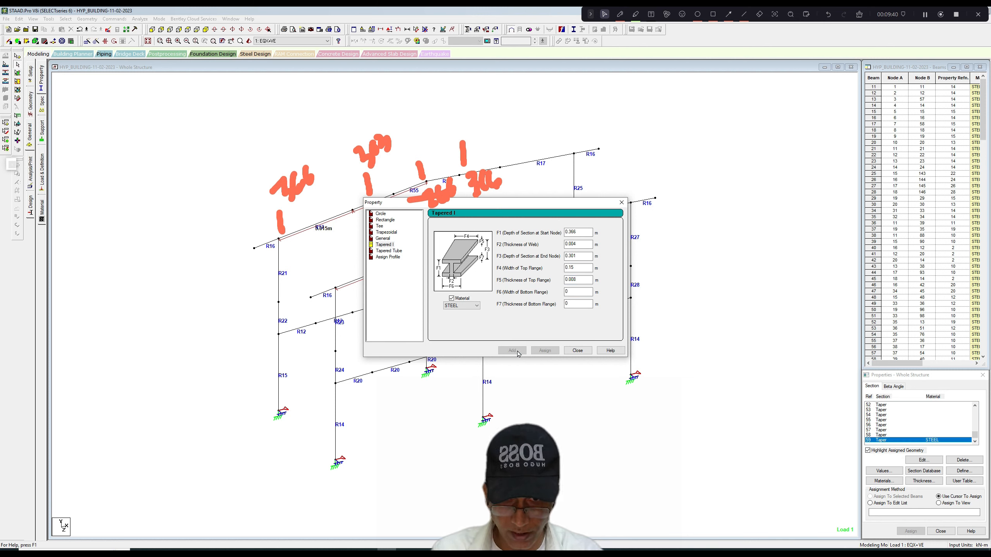
# Add a second tapered section with start depth 0.301 m and end depth 0.266 m.
pyautogui.click(569, 232)
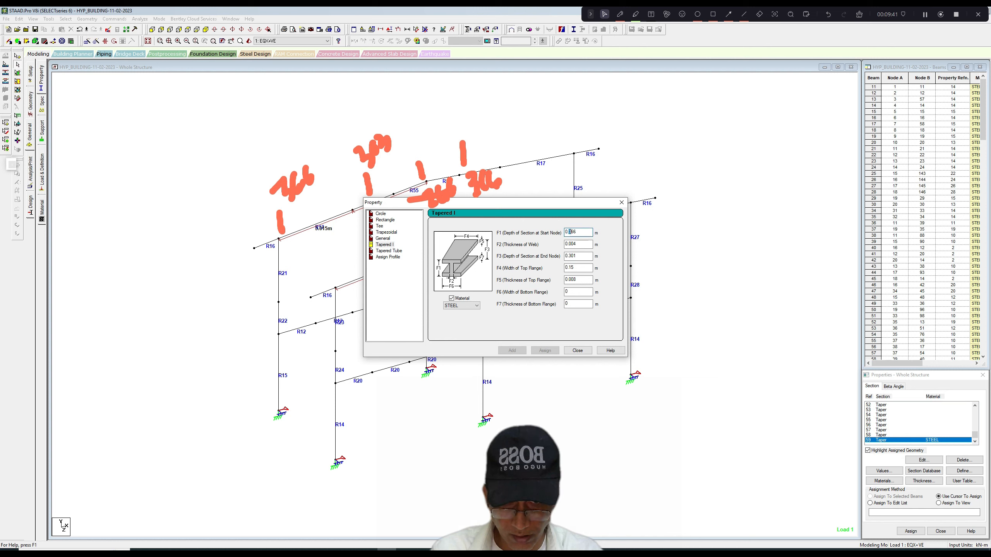
pyautogui.write('301')
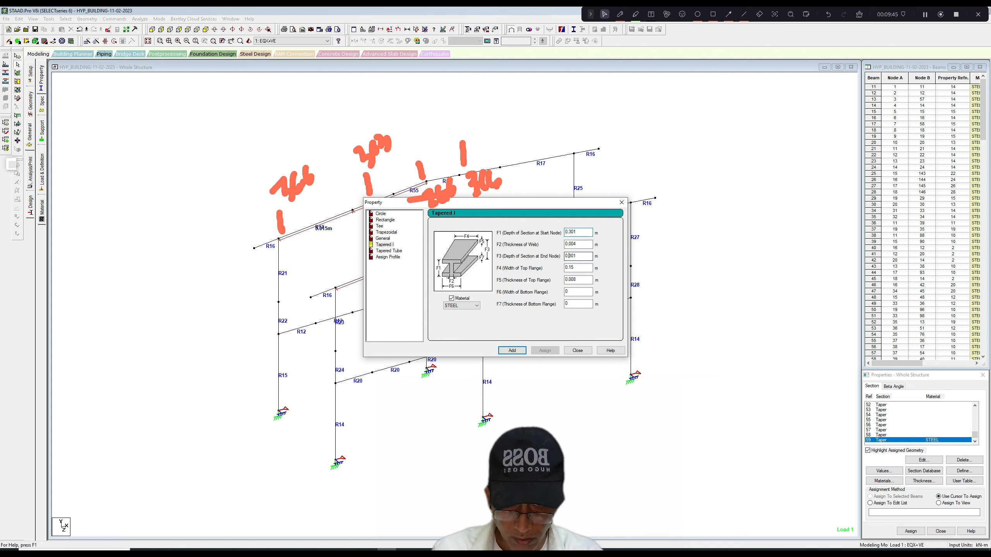
pyautogui.moveTo(569, 256); pyautogui.dragTo(576, 256)
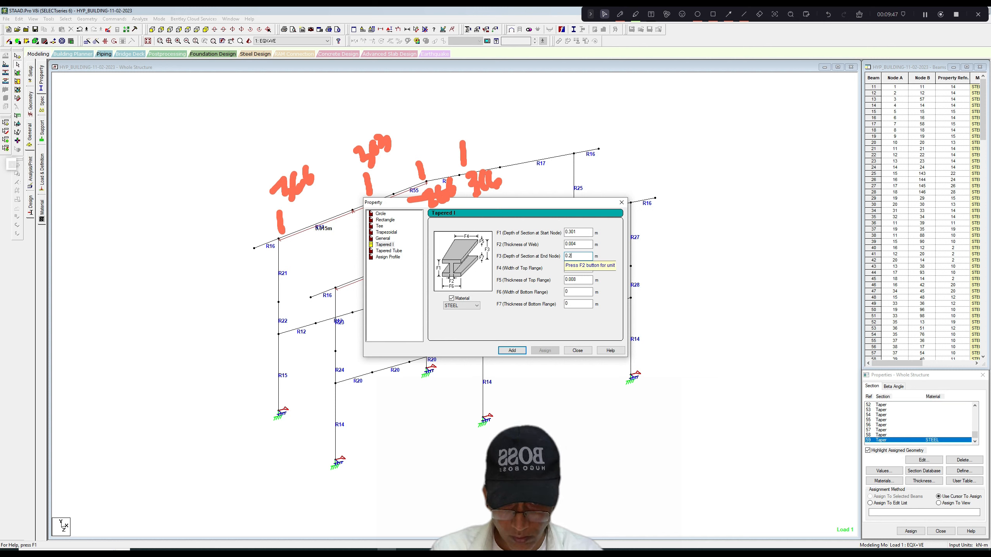
pyautogui.write('266')
pyautogui.click(512, 351)
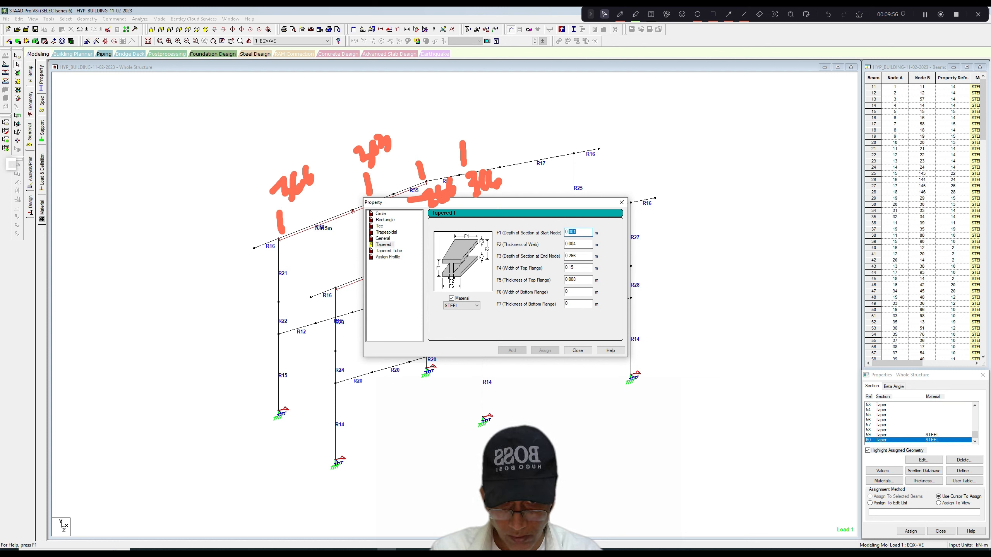
# Set up a third tapered section with start depth 0.362 m, end depth 0.262 m and a top flange 0.13 m wide and 0.006 m thick.
pyautogui.write('0.2')
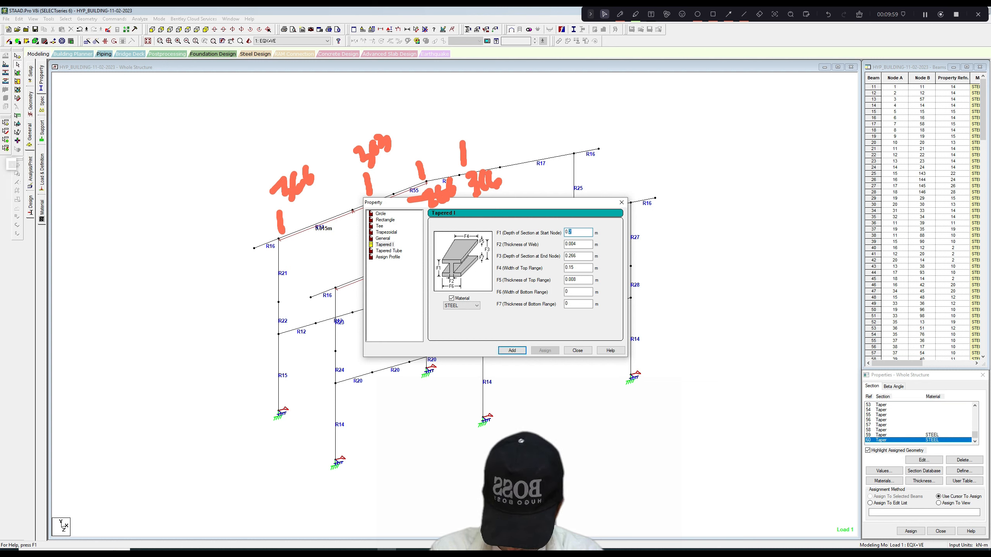
pyautogui.write('66')
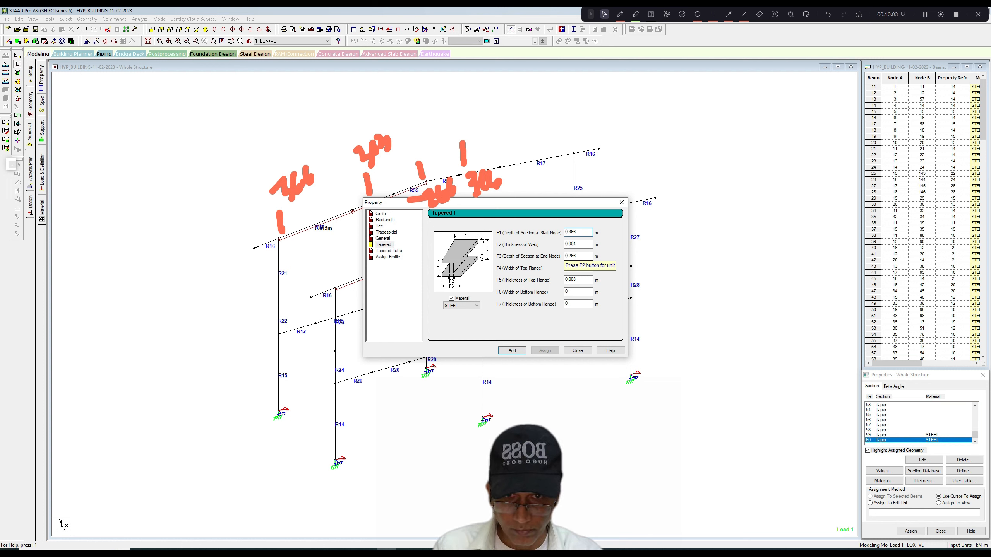
pyautogui.click(512, 351)
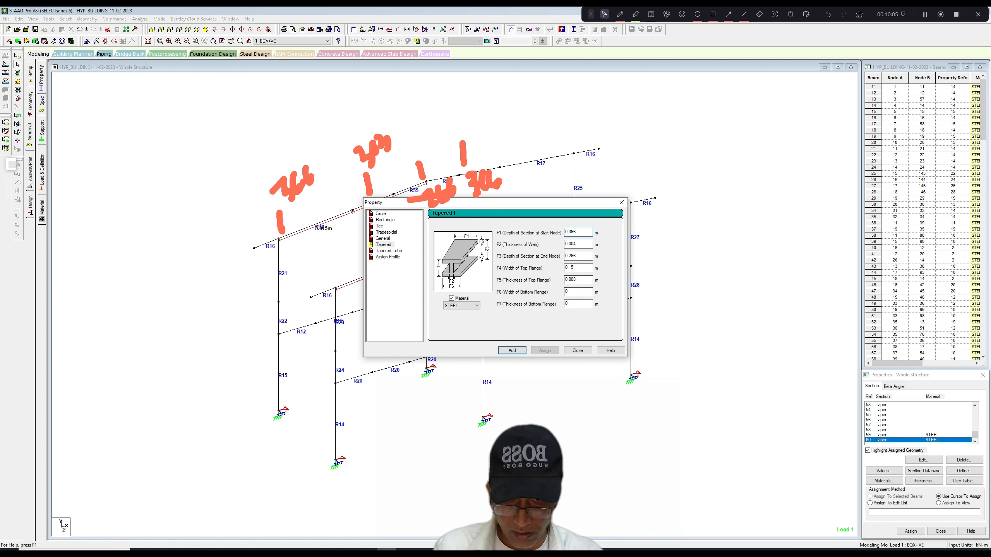
pyautogui.moveTo(576, 268); pyautogui.dragTo(571, 268)
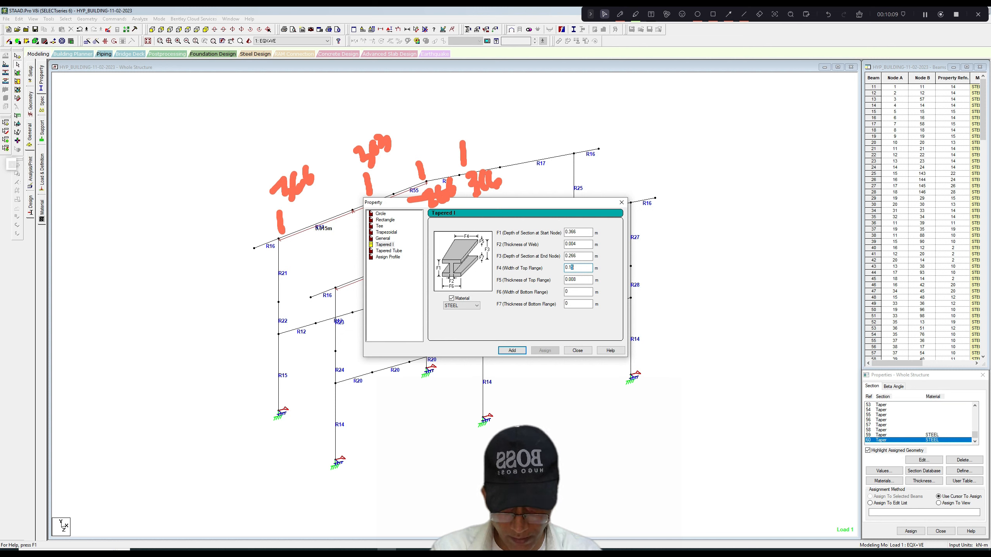
pyautogui.write('3')
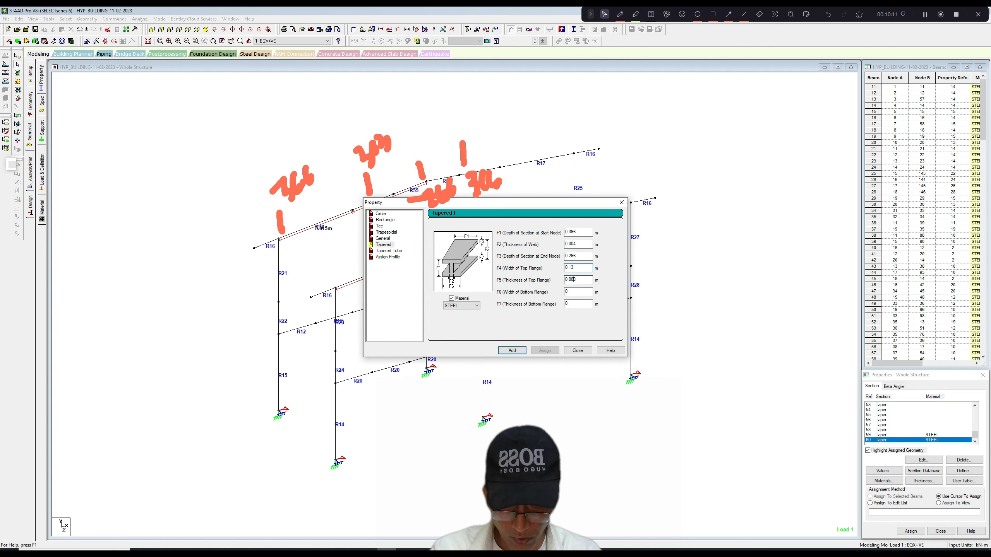
pyautogui.moveTo(576, 280); pyautogui.dragTo(573, 232)
pyautogui.write('6')
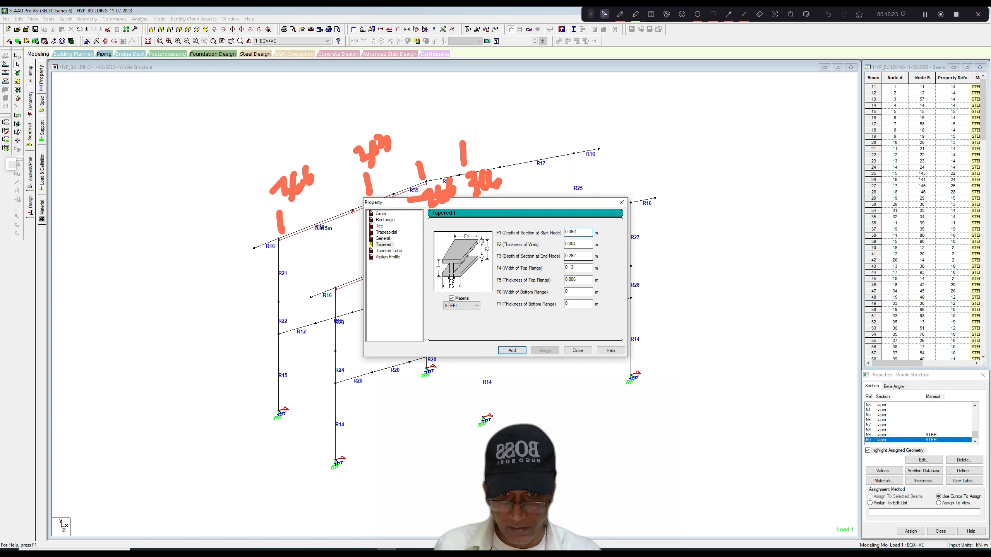
# Write "W = 250" in red above the far rafter, with a stroke beside the node mark just past the ridge.
pyautogui.click(620, 14)
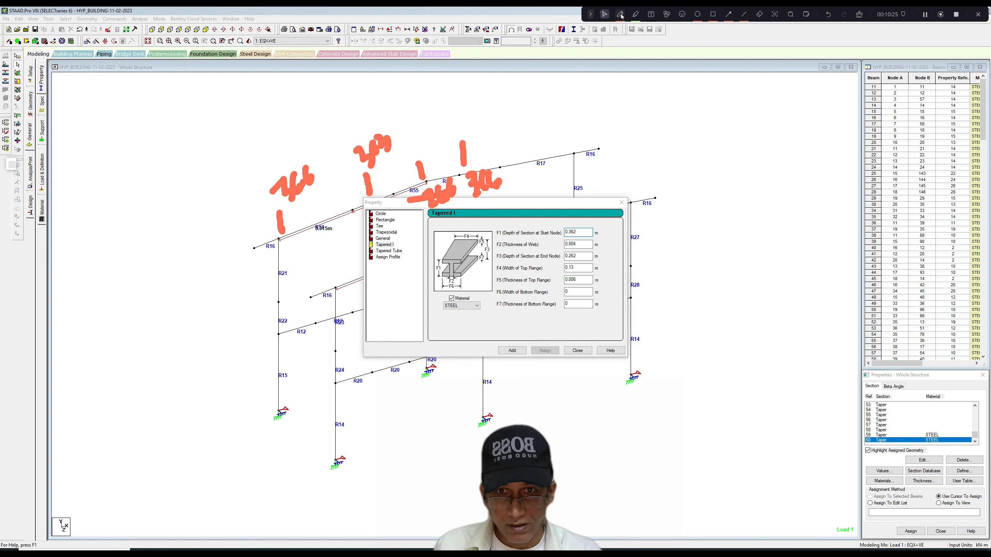
pyautogui.moveTo(473, 156)
pyautogui.mouseDown()
pyautogui.moveTo(494, 136)
pyautogui.moveTo(485, 126)
pyautogui.moveTo(542, 103)
pyautogui.mouseUp()
pyautogui.moveTo(547, 93)
pyautogui.mouseDown()
pyautogui.moveTo(554, 105)
pyautogui.moveTo(586, 96)
pyautogui.moveTo(582, 103)
pyautogui.moveTo(586, 80)
pyautogui.mouseUp()
pyautogui.moveTo(597, 82)
pyautogui.mouseDown()
pyautogui.moveTo(594, 92)
pyautogui.moveTo(607, 81)
pyautogui.mouseUp()
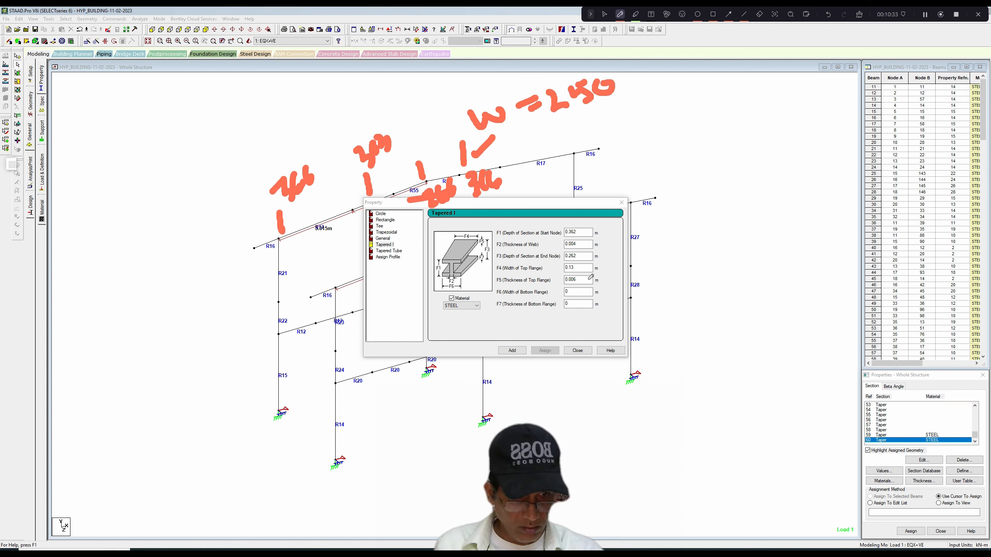
# Leave annotation mode, add the third tapered section and close the property definition dialog.
pyautogui.click(604, 14)
pyautogui.click(513, 349)
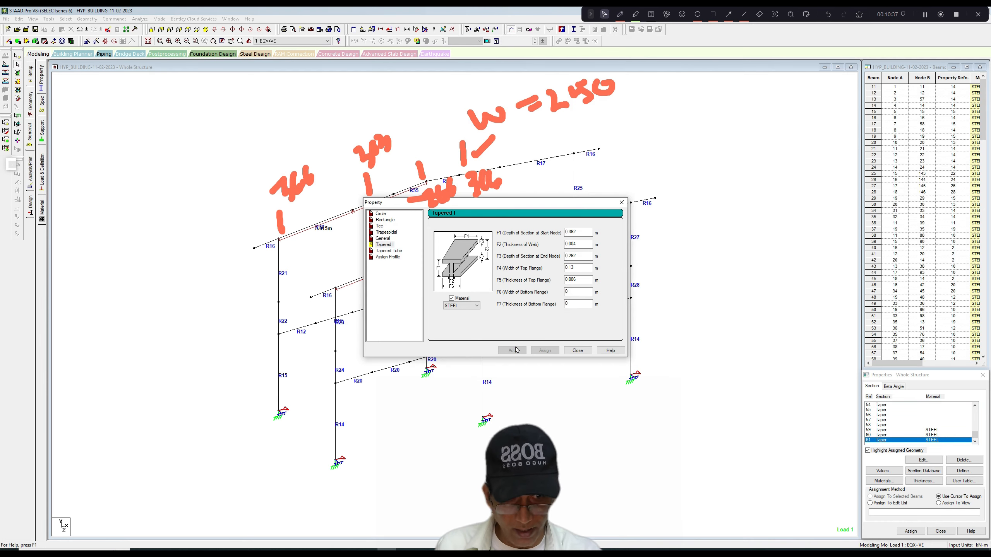
pyautogui.click(622, 203)
# Assign the 0.366 to 0.301 m tapered section (59) to the four rafter members adjoining the outer columns.
pyautogui.click(880, 430)
pyautogui.scroll(2, 488, 317)
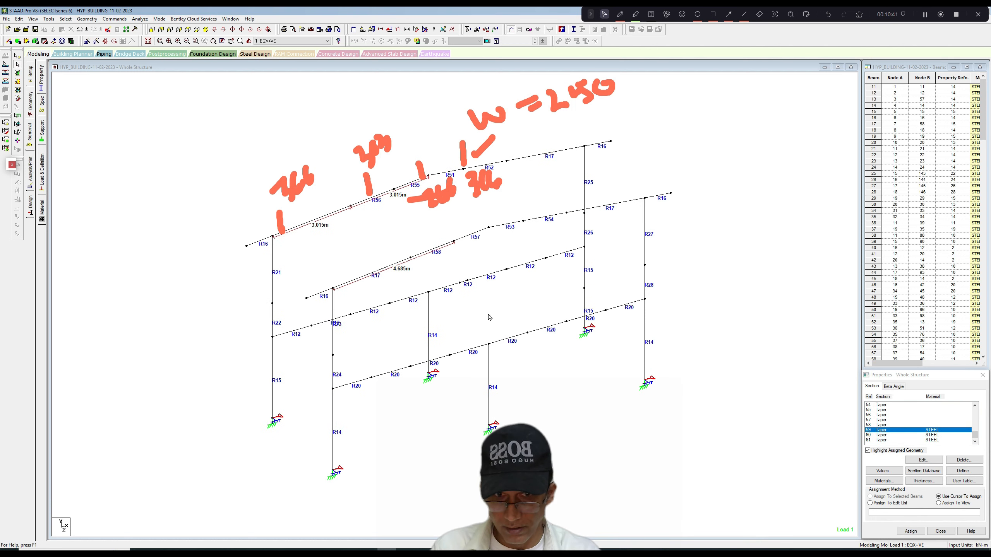
pyautogui.scroll(-2, 484, 311)
pyautogui.scroll(1, 481, 310)
pyautogui.scroll(-1, 480, 311)
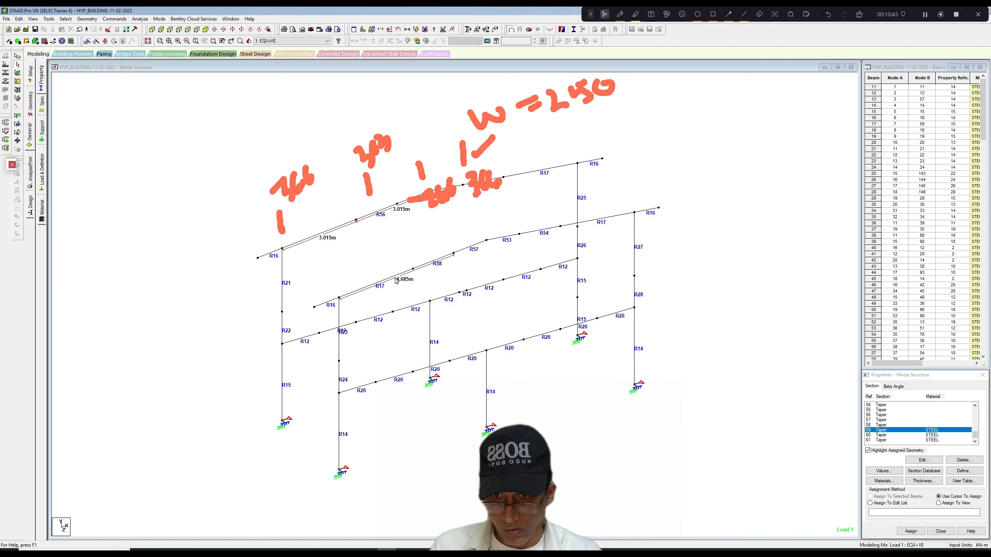
pyautogui.click(396, 280)
pyautogui.keyDown('ctrl'); pyautogui.click(332, 230); pyautogui.keyUp('ctrl')
pyautogui.keyDown('ctrl'); pyautogui.click(600, 223); pyautogui.keyUp('ctrl')
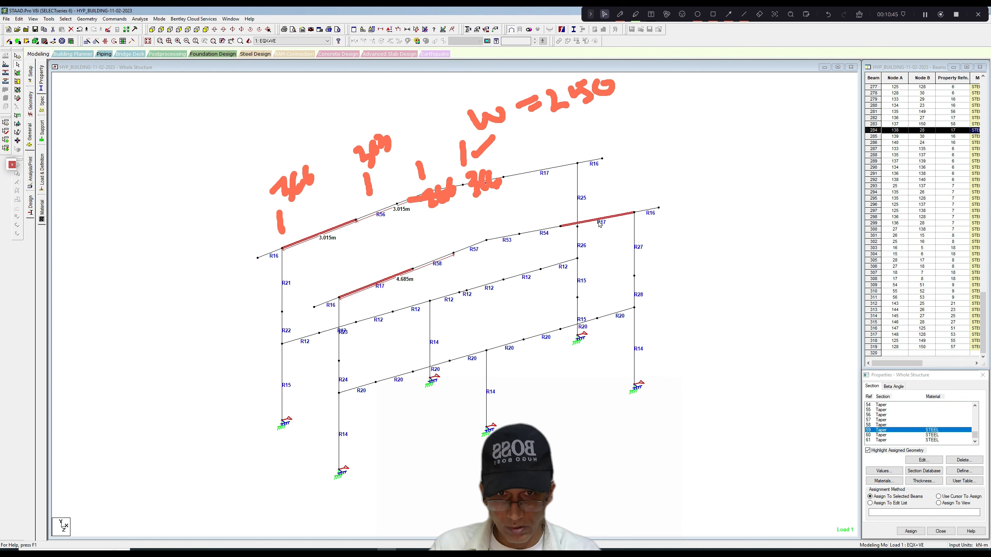
pyautogui.keyDown('ctrl'); pyautogui.click(544, 170); pyautogui.keyUp('ctrl')
pyautogui.click(914, 532)
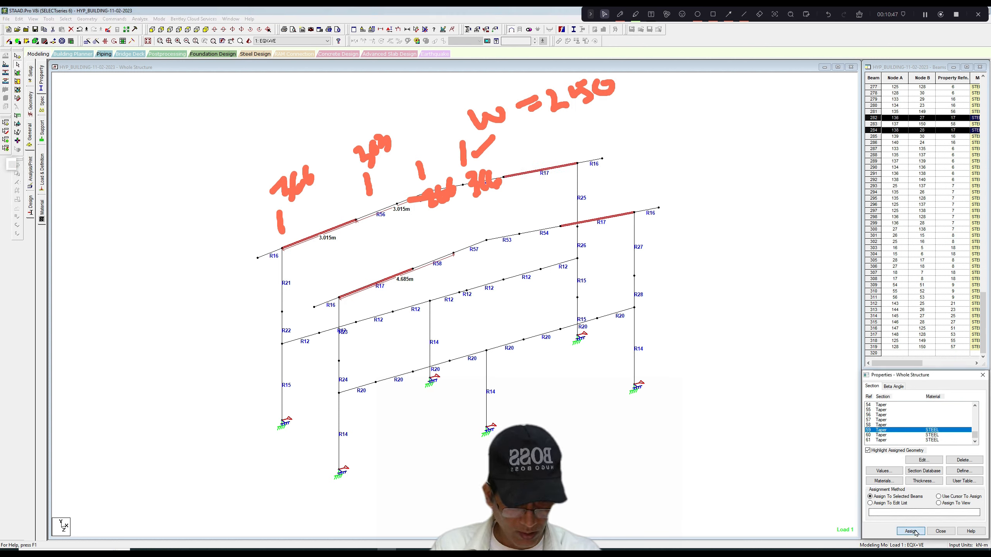
pyautogui.click(938, 480)
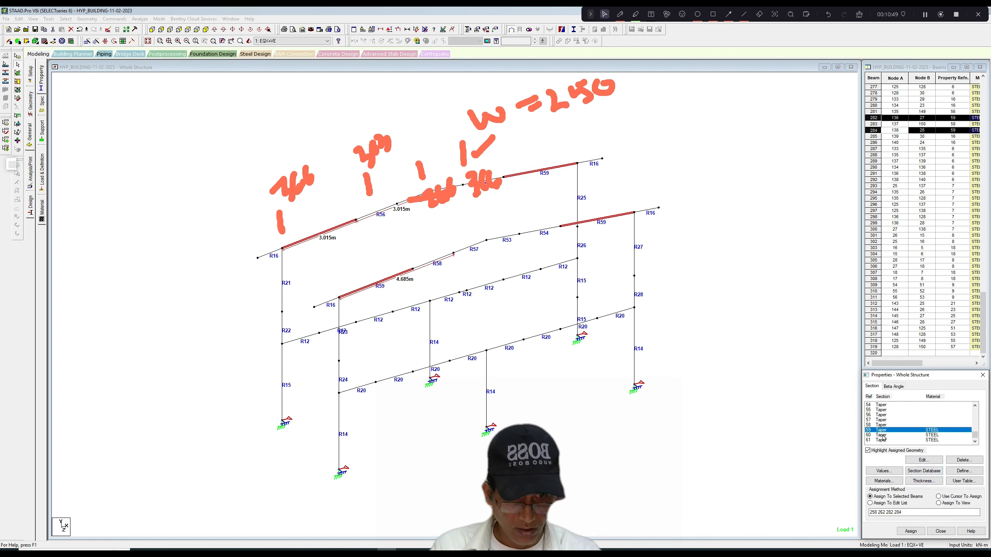
# Assign the 0.301 to 0.266 m tapered section (60) to the intermediate member on each slope of both rafters.
pyautogui.click(883, 435)
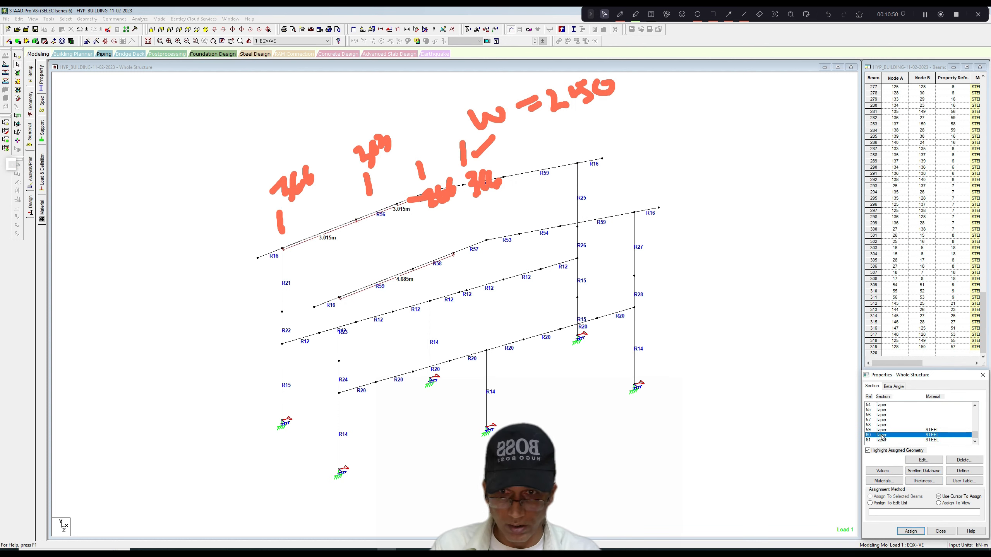
pyautogui.keyDown('ctrl'); pyautogui.click(390, 211); pyautogui.keyUp('ctrl')
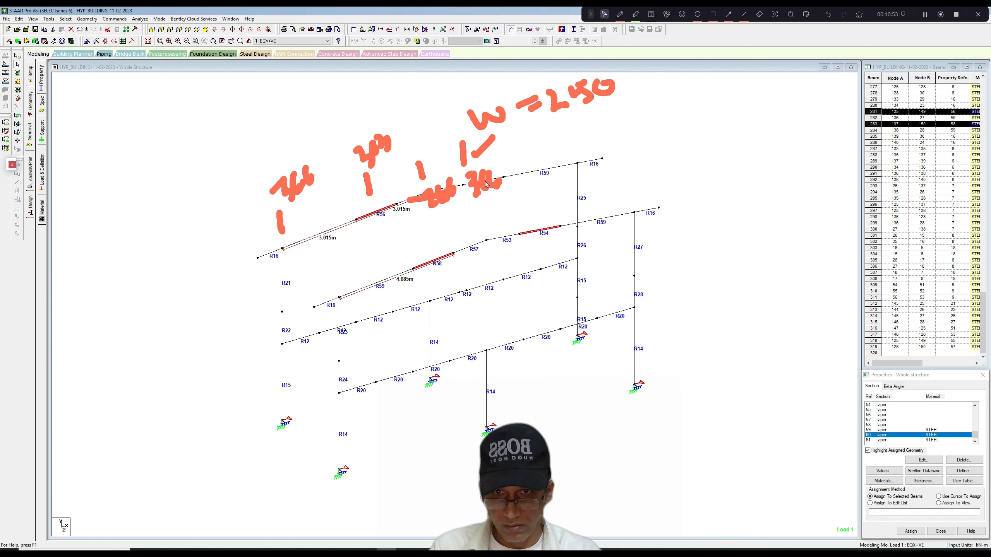
pyautogui.click(910, 531)
pyautogui.click(936, 474)
# Assign the 0.362 to 0.262 m tapered section (61) to the four rafter members meeting at the ridge and clear the selection.
pyautogui.click(887, 440)
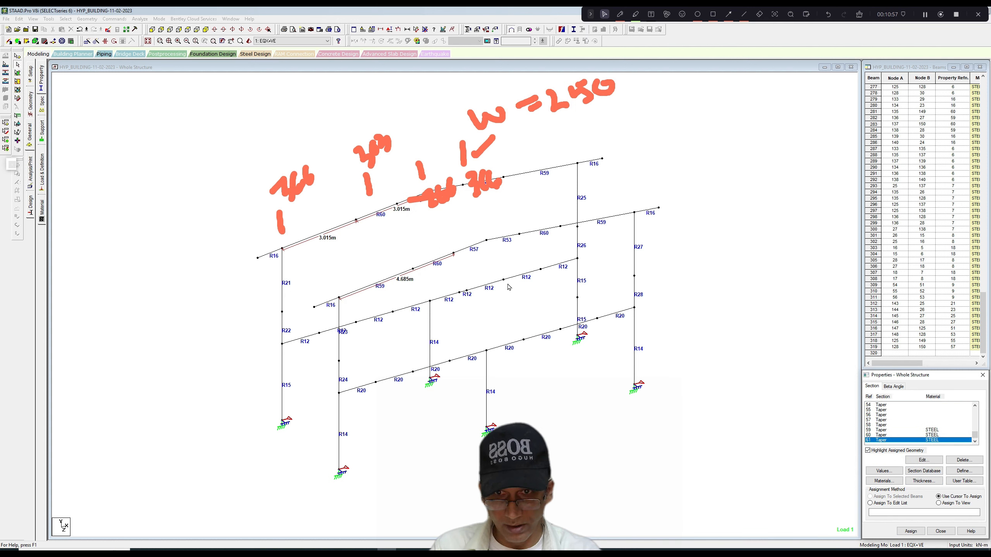
pyautogui.click(480, 244)
pyautogui.keyDown('ctrl'); pyautogui.click(496, 239); pyautogui.keyUp('ctrl')
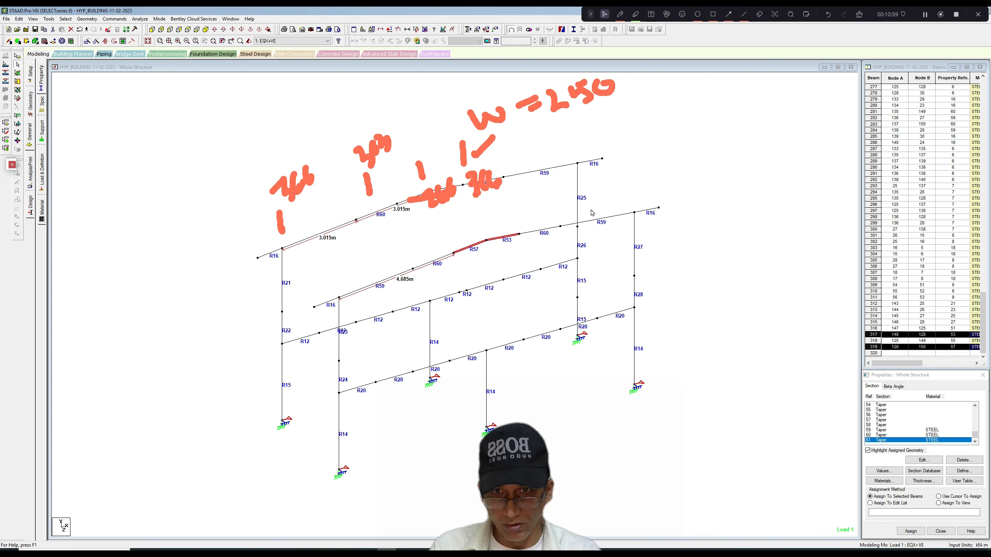
pyautogui.keyDown('ctrl'); pyautogui.click(459, 188); pyautogui.keyUp('ctrl')
pyautogui.keyDown('ctrl'); pyautogui.click(415, 198); pyautogui.keyUp('ctrl')
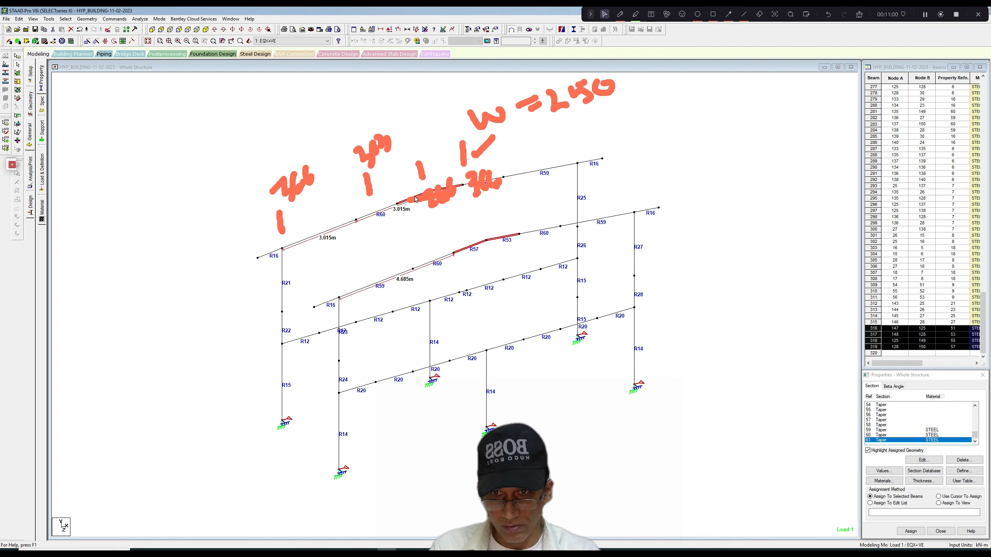
pyautogui.click(911, 531)
pyautogui.click(938, 473)
pyautogui.click(456, 275)
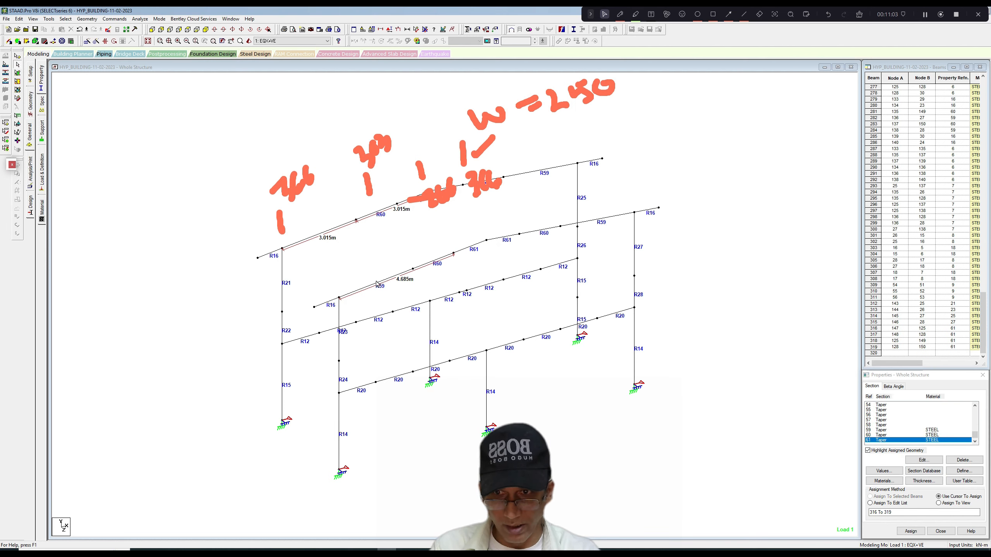
# Select all the tapered R59, R60 and R61 rafter members on both slopes of the two frames.
pyautogui.click(369, 286)
pyautogui.keyDown('ctrl'); pyautogui.click(433, 261); pyautogui.keyUp('ctrl')
pyautogui.keyDown('ctrl'); pyautogui.click(465, 248); pyautogui.keyUp('ctrl')
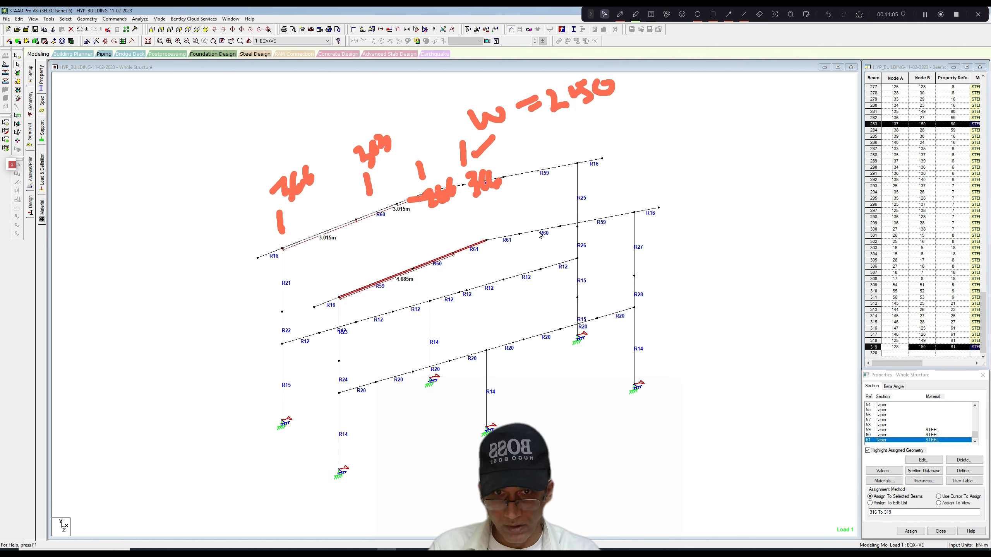
pyautogui.keyDown('ctrl'); pyautogui.click(501, 237); pyautogui.keyUp('ctrl')
pyautogui.keyDown('ctrl'); pyautogui.click(540, 230); pyautogui.keyUp('ctrl')
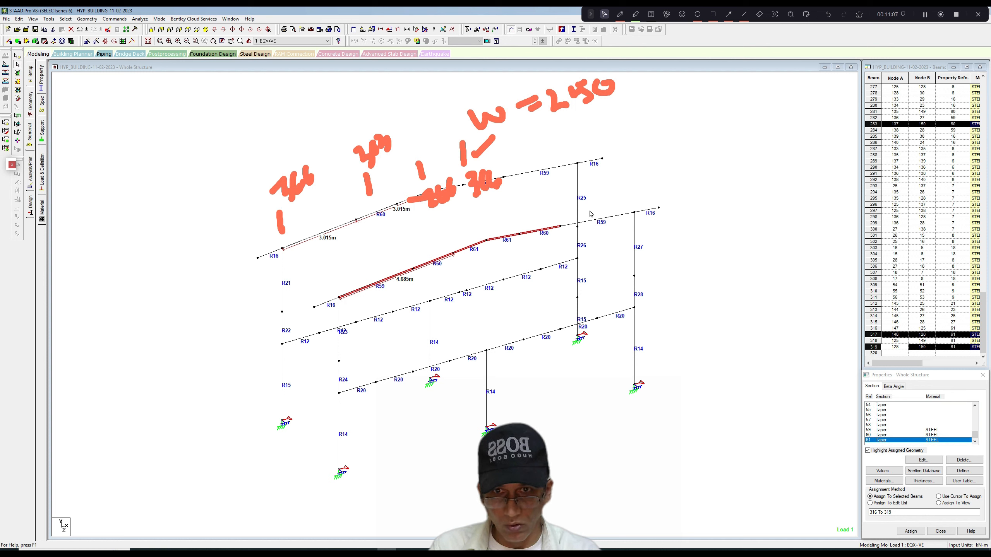
pyautogui.keyDown('ctrl'); pyautogui.click(601, 221); pyautogui.keyUp('ctrl')
pyautogui.keyDown('ctrl'); pyautogui.click(543, 172); pyautogui.keyUp('ctrl')
pyautogui.click(860, 15)
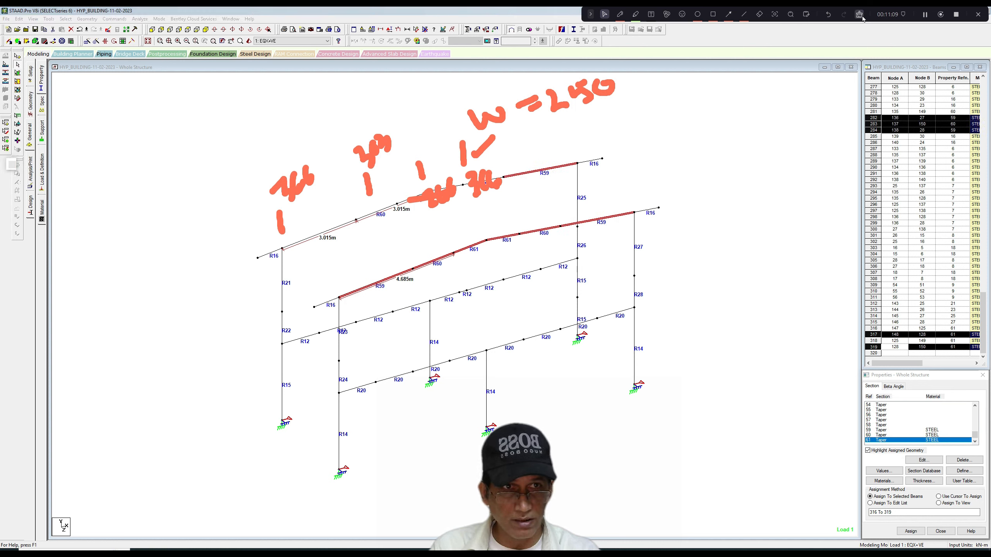
pyautogui.click(861, 16)
pyautogui.keyDown('ctrl'); pyautogui.click(485, 179); pyautogui.keyUp('ctrl')
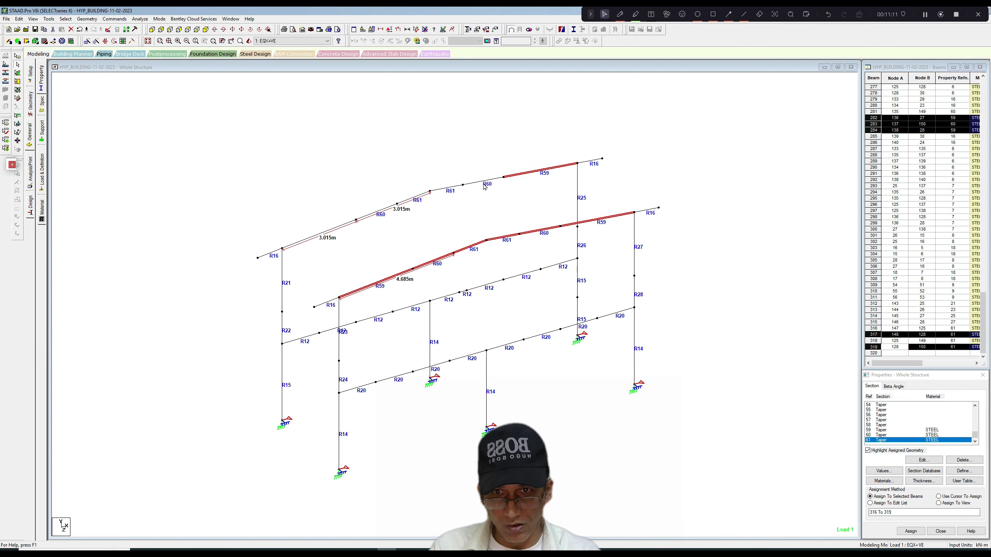
pyautogui.keyDown('ctrl'); pyautogui.click(451, 187); pyautogui.keyUp('ctrl')
pyautogui.keyDown('ctrl'); pyautogui.click(418, 199); pyautogui.keyUp('ctrl')
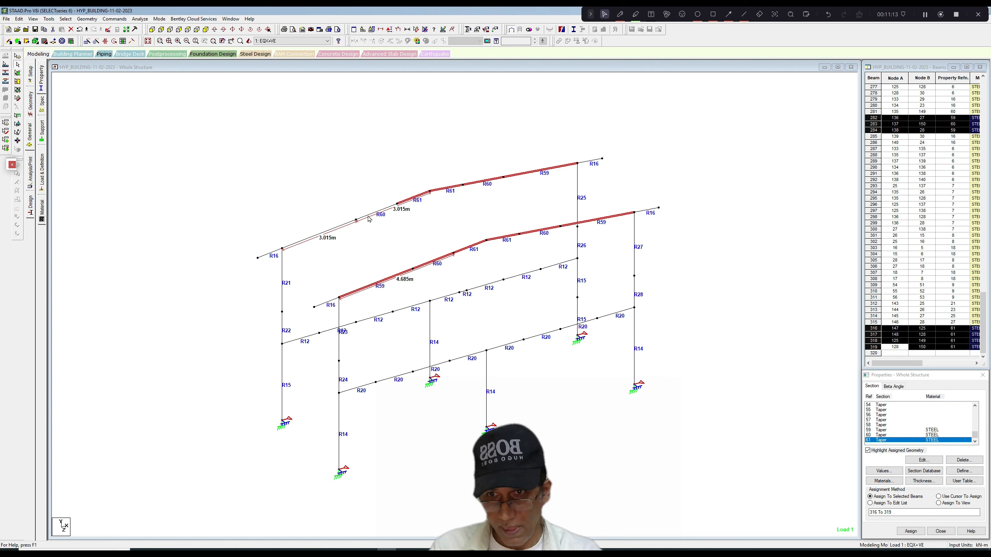
pyautogui.keyDown('ctrl'); pyautogui.click(368, 216); pyautogui.keyUp('ctrl')
pyautogui.keyDown('ctrl'); pyautogui.click(337, 227); pyautogui.keyUp('ctrl')
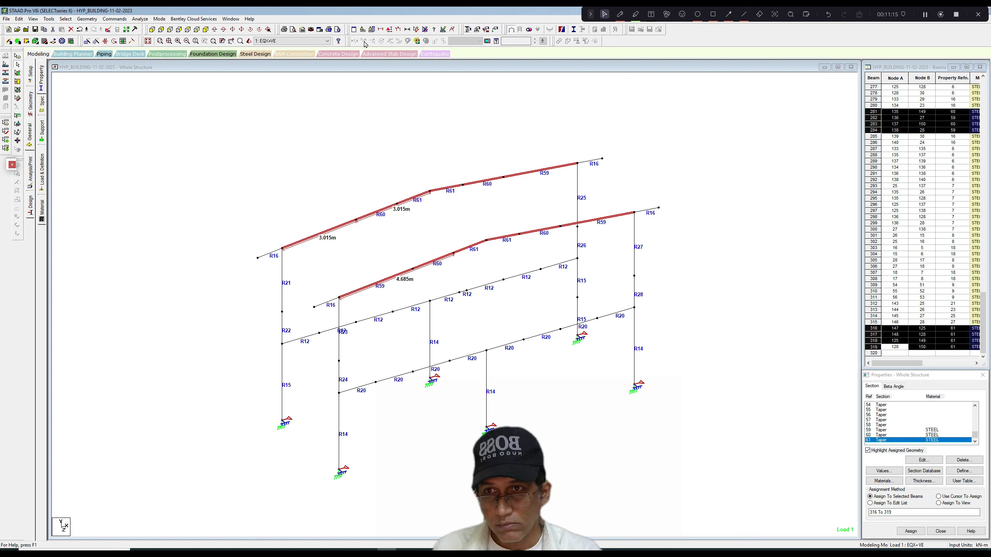
# Examine how the selected rafters' section depths taper in a 3D rendered view and close that view.
pyautogui.click(249, 41)
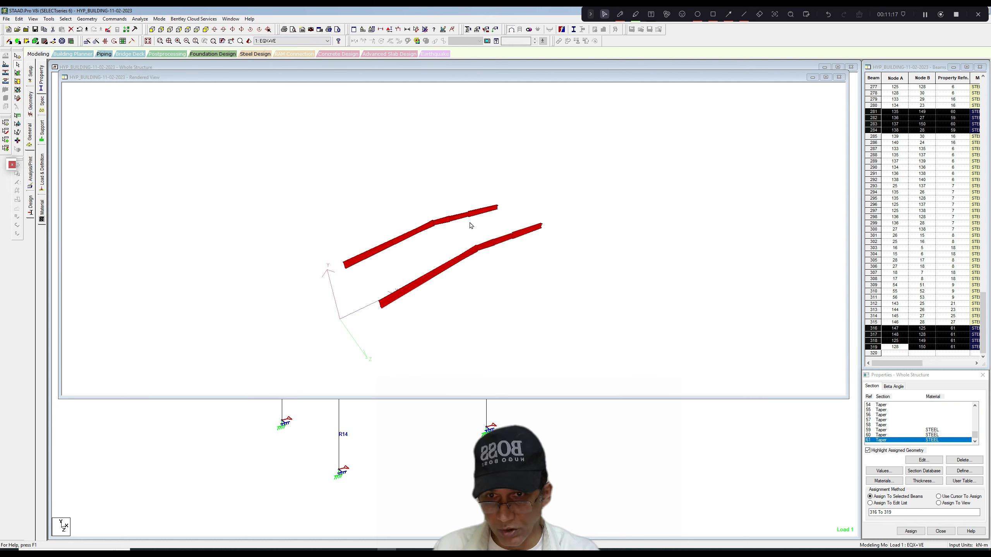
pyautogui.scroll(6, 471, 240)
pyautogui.moveTo(535, 254)
pyautogui.mouseDown()
pyautogui.moveTo(506, 233)
pyautogui.moveTo(530, 254)
pyautogui.moveTo(504, 248)
pyautogui.moveTo(517, 253)
pyautogui.mouseUp()
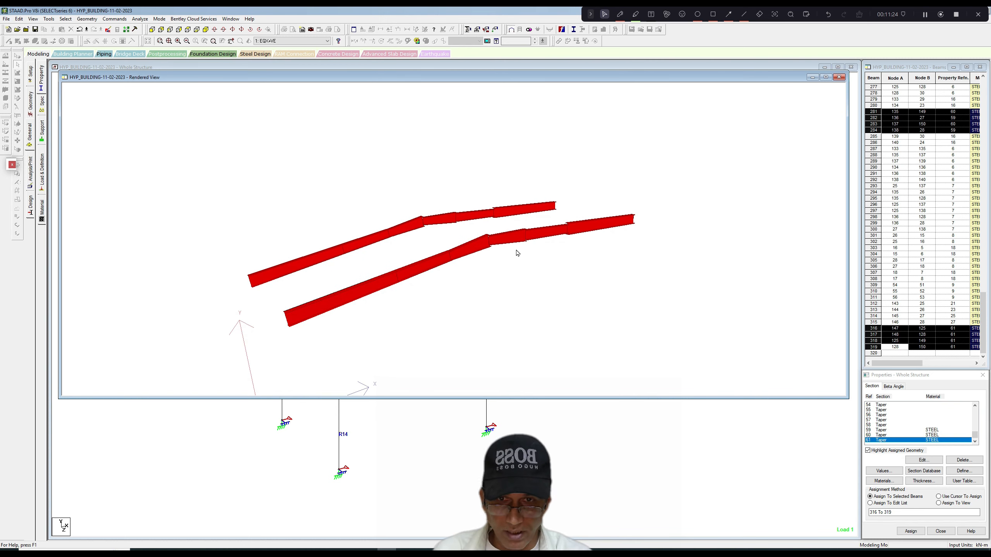
pyautogui.click(839, 77)
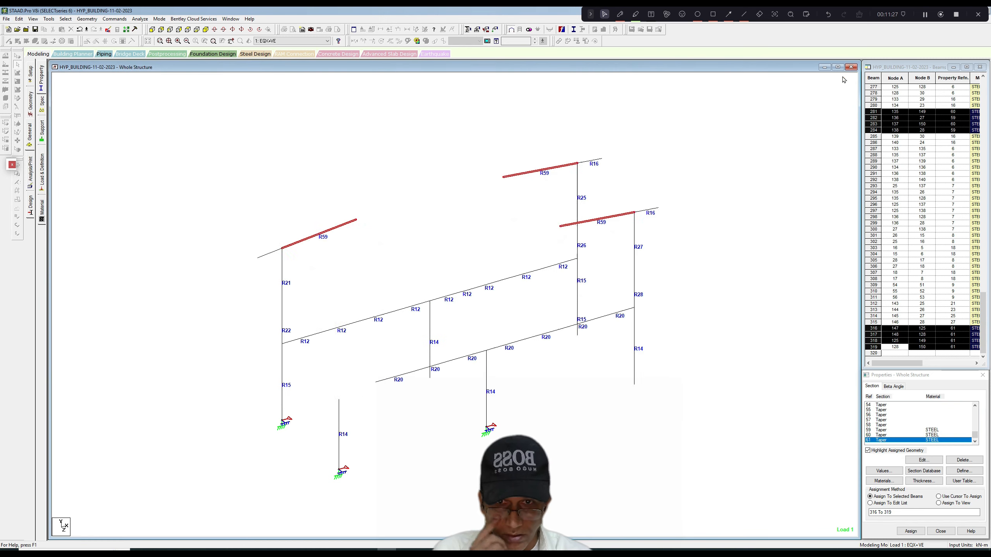
# Review the Tapered I dimensions of section 61 for the front rafter's R61 member on the right-hand slope, without changing them.
pyautogui.click(702, 178)
pyautogui.click(513, 237)
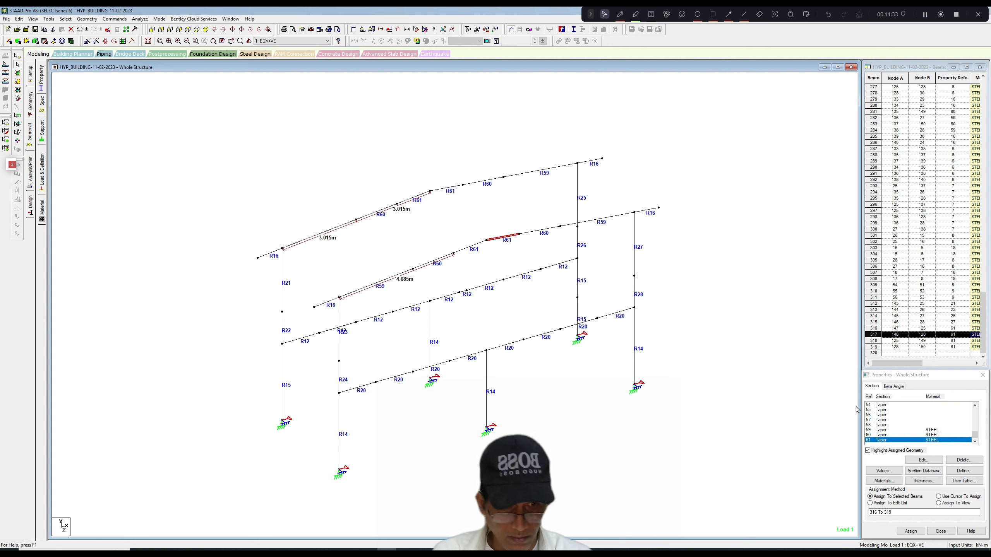
pyautogui.click(923, 461)
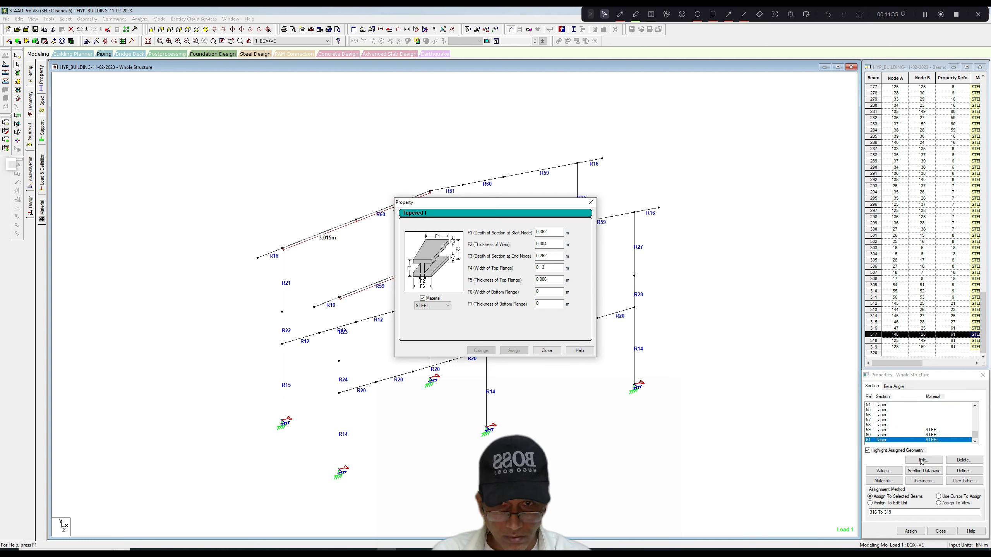
pyautogui.click(586, 210)
pyautogui.click(509, 239)
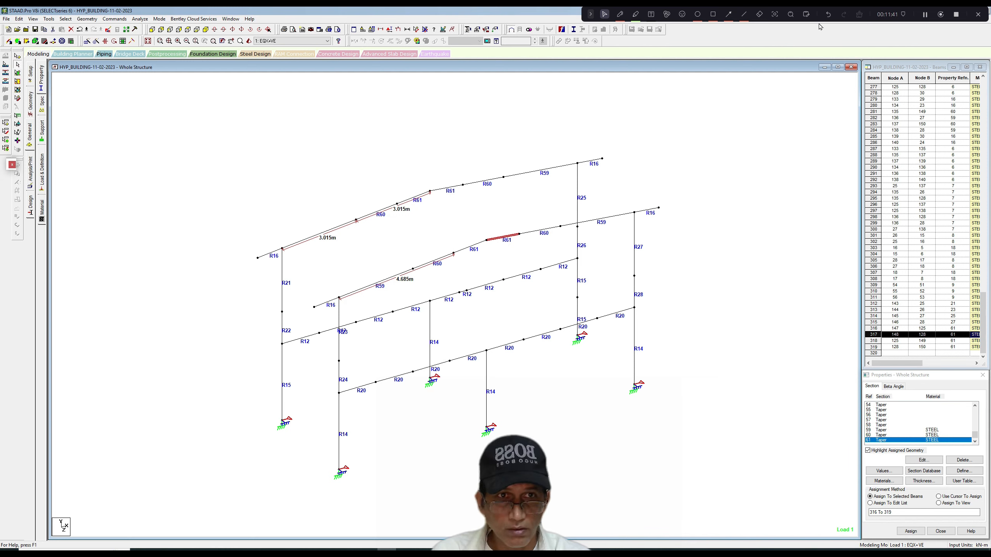
pyautogui.click(925, 14)
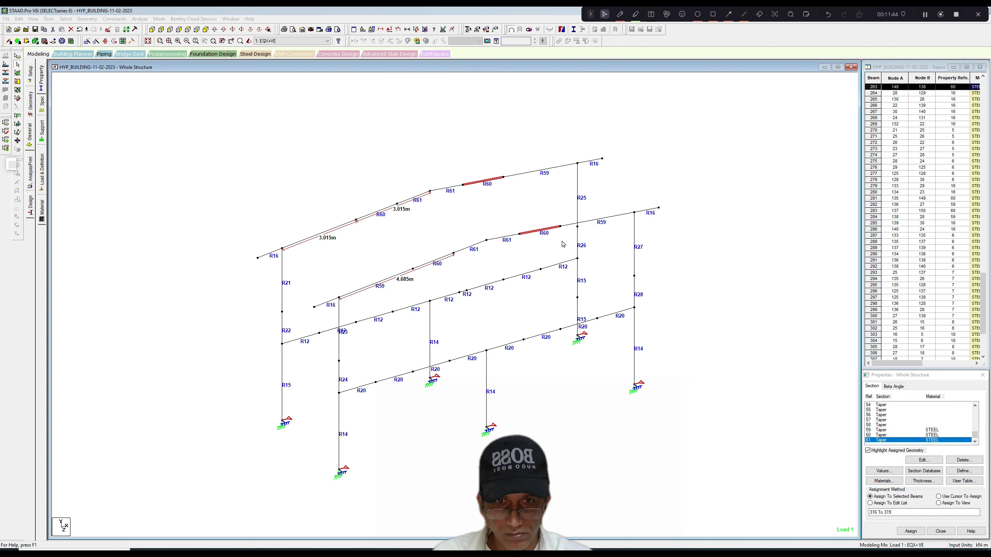
# Display the beam start and end markers and switch the incidence of the R59 and R60 members on both frames' right-hand slopes.
pyautogui.click(557, 237)
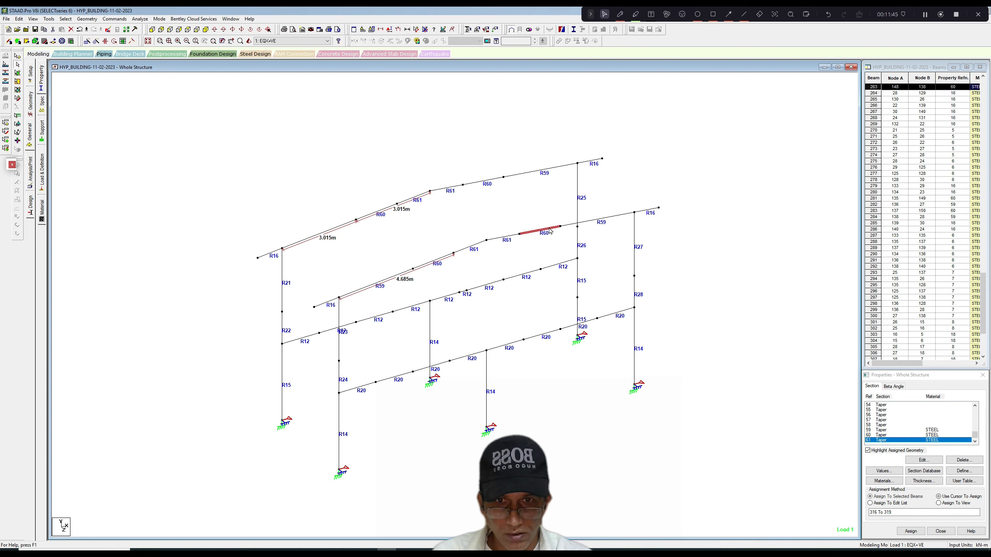
pyautogui.hotkey('shift', 'e')
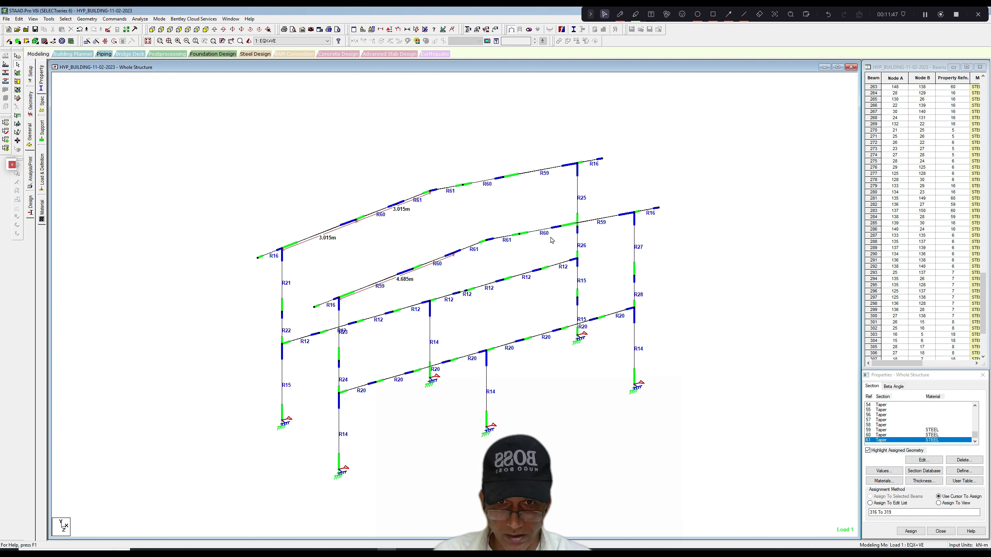
pyautogui.click(548, 234)
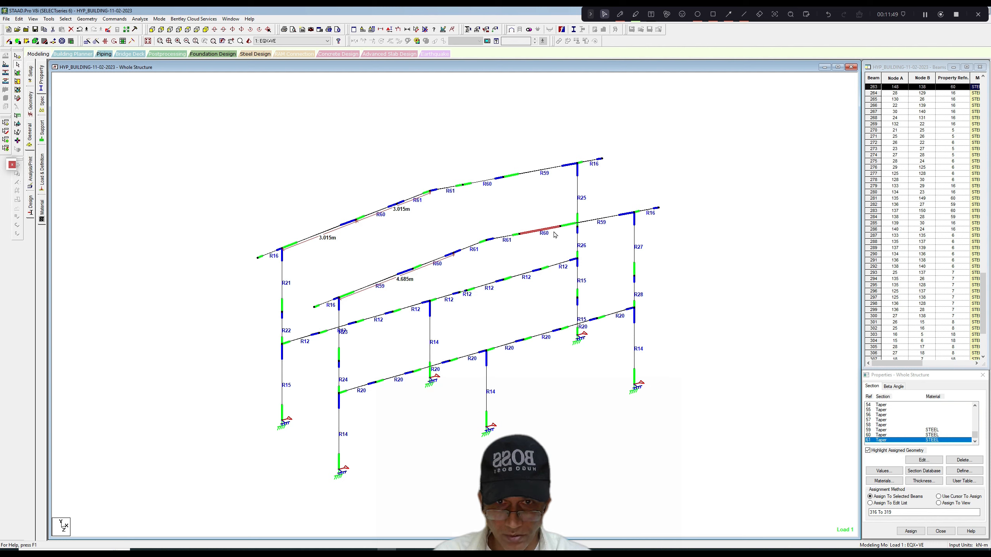
pyautogui.keyDown('ctrl'); pyautogui.click(600, 222); pyautogui.keyUp('ctrl')
pyautogui.keyDown('ctrl'); pyautogui.click(544, 171); pyautogui.keyUp('ctrl')
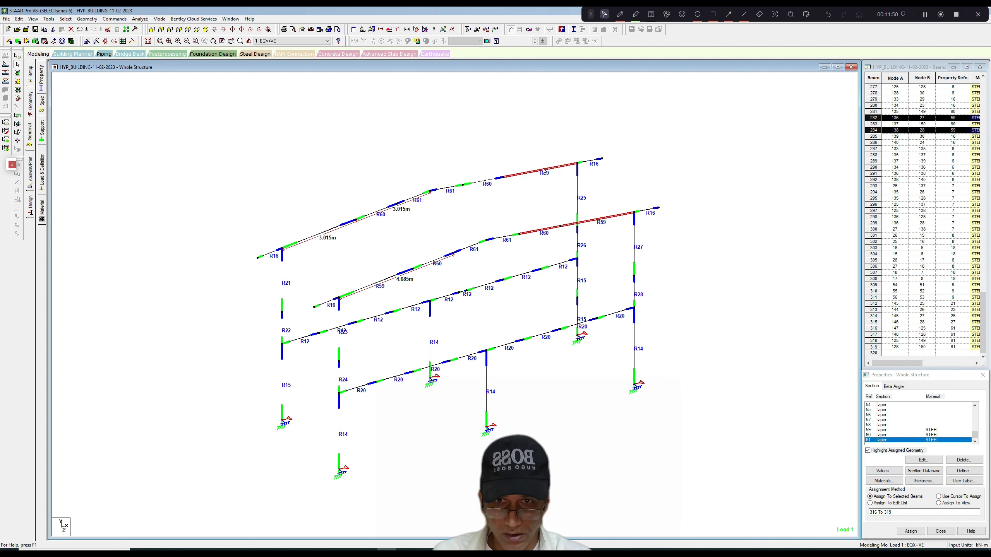
pyautogui.keyDown('ctrl'); pyautogui.click(490, 185); pyautogui.keyUp('ctrl')
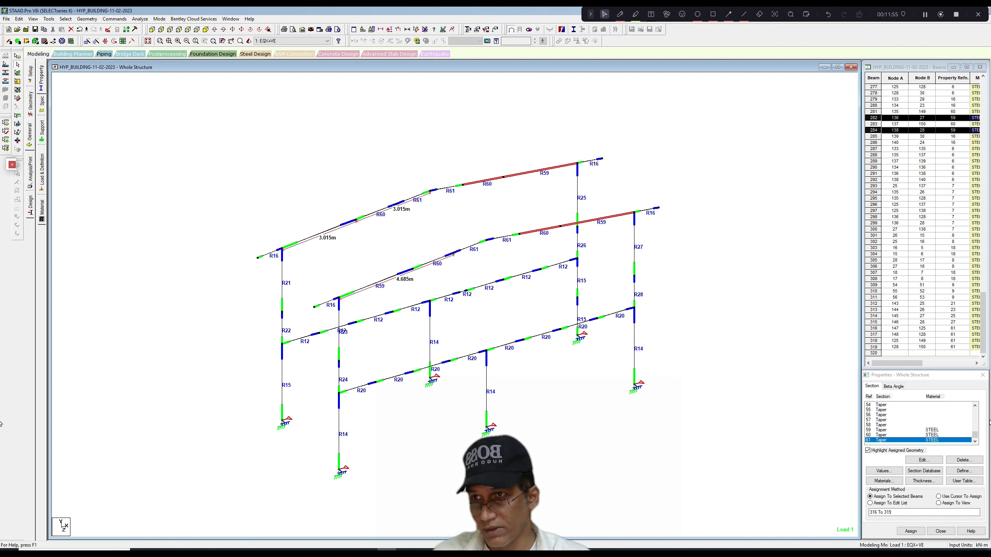
pyautogui.click(48, 18)
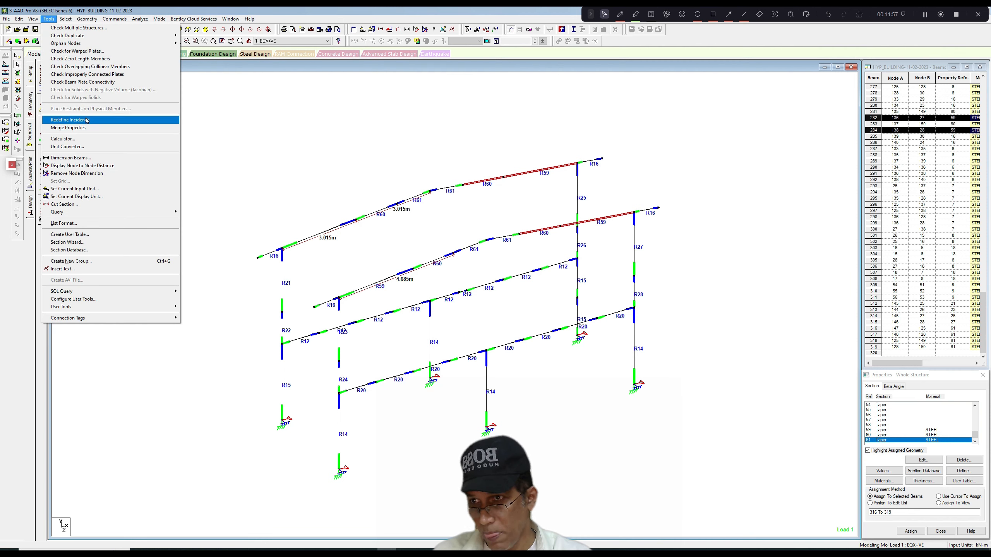
pyautogui.click(69, 120)
pyautogui.click(479, 303)
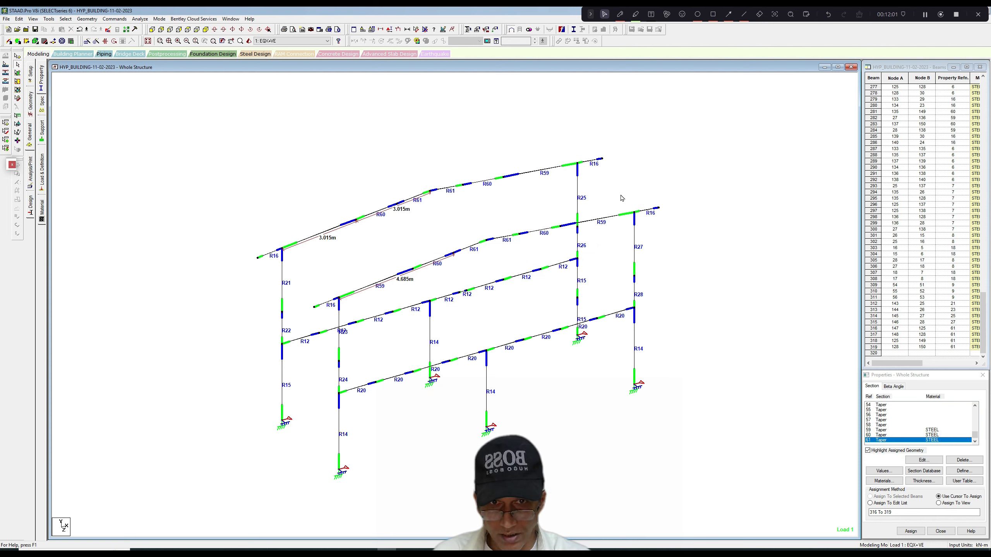
# Select every tapered rafter member of both frames again and check the taper directions in a 3D rendered view.
pyautogui.moveTo(335, 249); pyautogui.dragTo(404, 294)
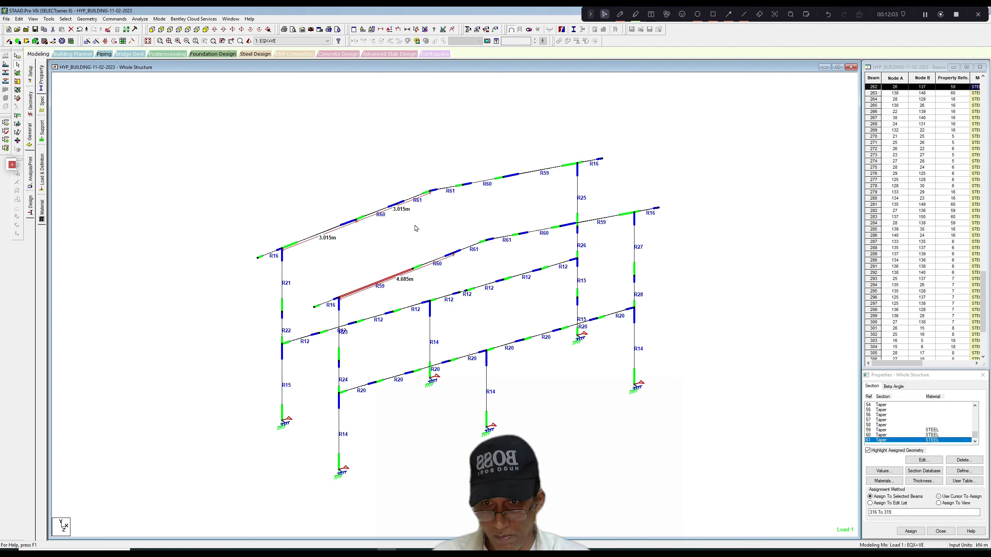
pyautogui.keyDown('ctrl'); pyautogui.moveTo(414, 225); pyautogui.dragTo(477, 279); pyautogui.keyUp('ctrl')
pyautogui.keyDown('ctrl'); pyautogui.moveTo(480, 208); pyautogui.dragTo(537, 260); pyautogui.keyUp('ctrl')
pyautogui.keyDown('ctrl'); pyautogui.moveTo(549, 208); pyautogui.dragTo(565, 232); pyautogui.keyUp('ctrl')
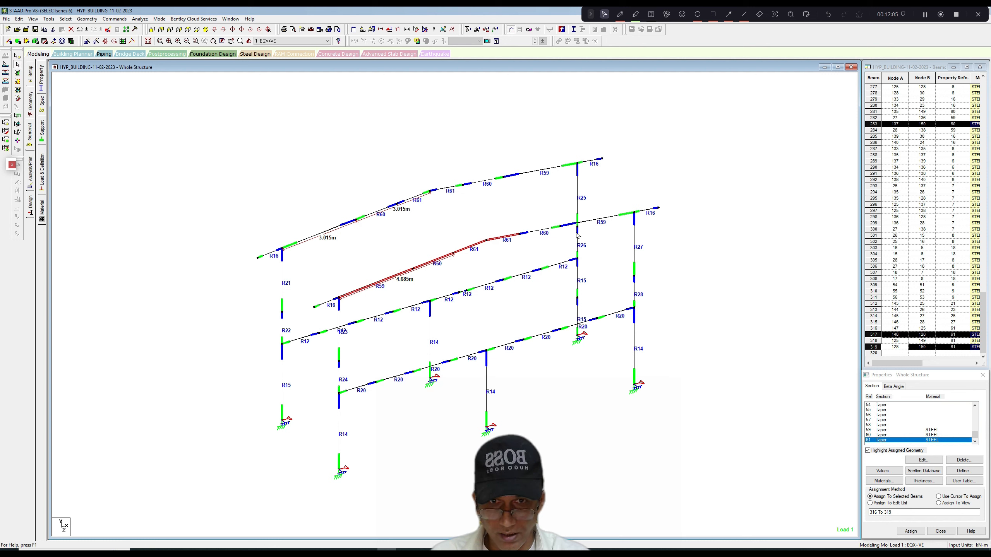
pyautogui.keyDown('ctrl'); pyautogui.click(598, 220); pyautogui.keyUp('ctrl')
pyautogui.keyDown('ctrl'); pyautogui.click(562, 173); pyautogui.keyUp('ctrl')
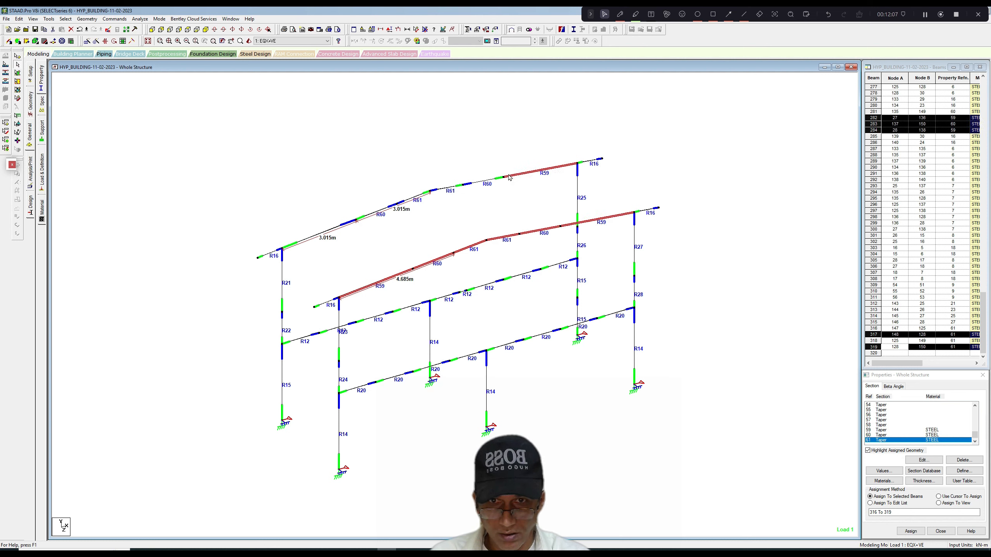
pyautogui.keyDown('ctrl'); pyautogui.click(492, 182); pyautogui.keyUp('ctrl')
pyautogui.keyDown('ctrl'); pyautogui.click(446, 191); pyautogui.keyUp('ctrl')
pyautogui.keyDown('ctrl'); pyautogui.click(413, 197); pyautogui.keyUp('ctrl')
pyautogui.keyDown('ctrl'); pyautogui.click(387, 214); pyautogui.keyUp('ctrl')
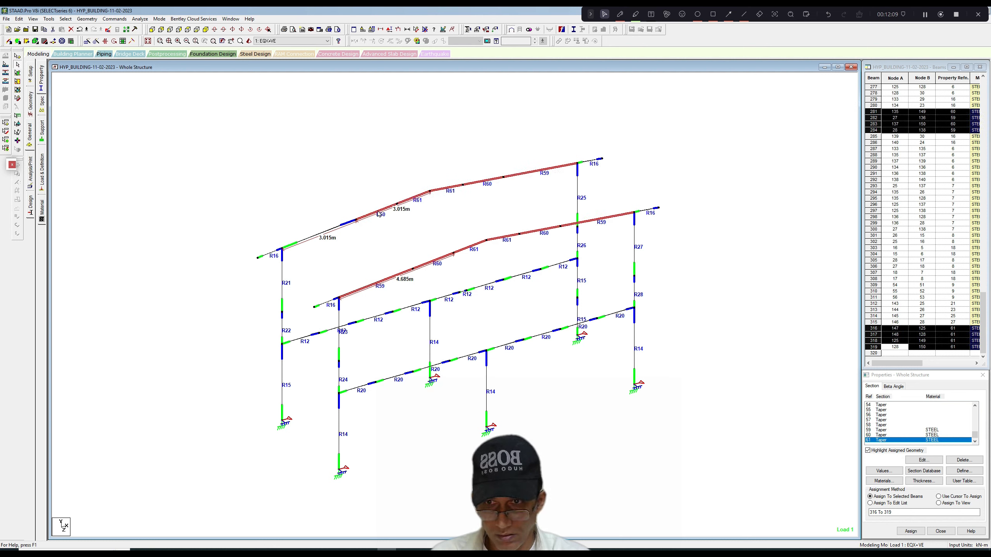
pyautogui.keyDown('ctrl'); pyautogui.click(323, 237); pyautogui.keyUp('ctrl')
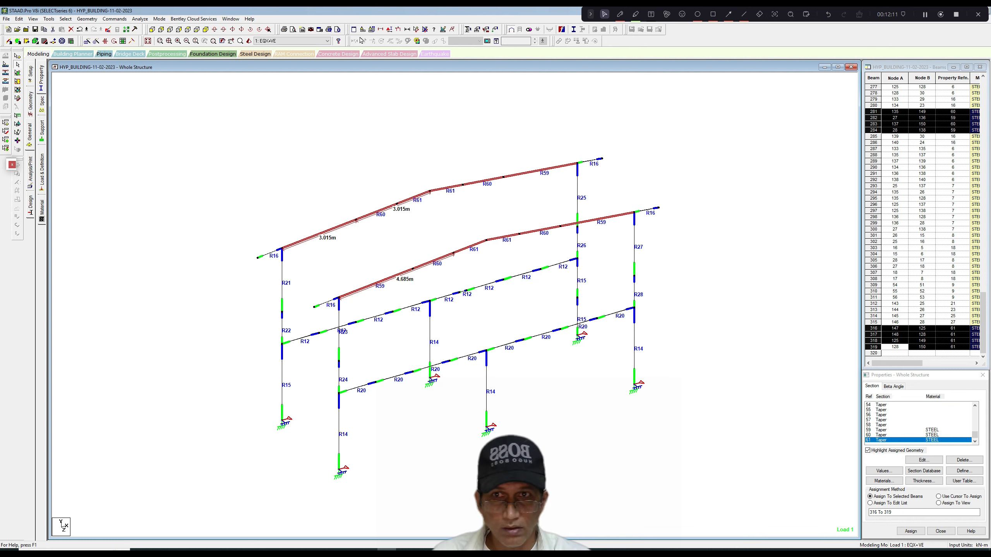
pyautogui.click(249, 41)
pyautogui.moveTo(529, 217); pyautogui.dragTo(521, 264)
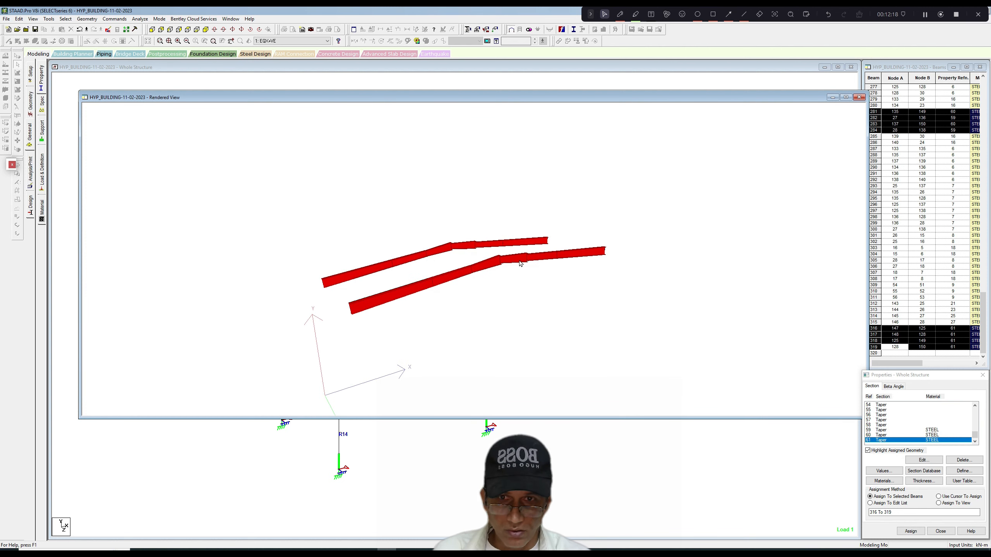
pyautogui.click(859, 98)
# Switch the incidence of the R61 member on the right-hand slope of both rafters.
pyautogui.click(533, 183)
pyautogui.click(508, 239)
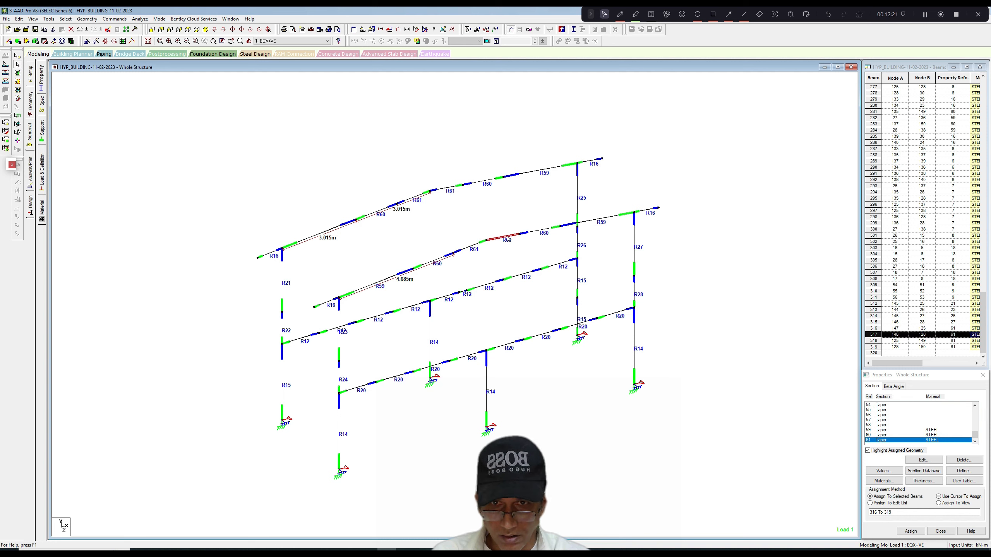
pyautogui.keyDown('ctrl'); pyautogui.click(449, 185); pyautogui.keyUp('ctrl')
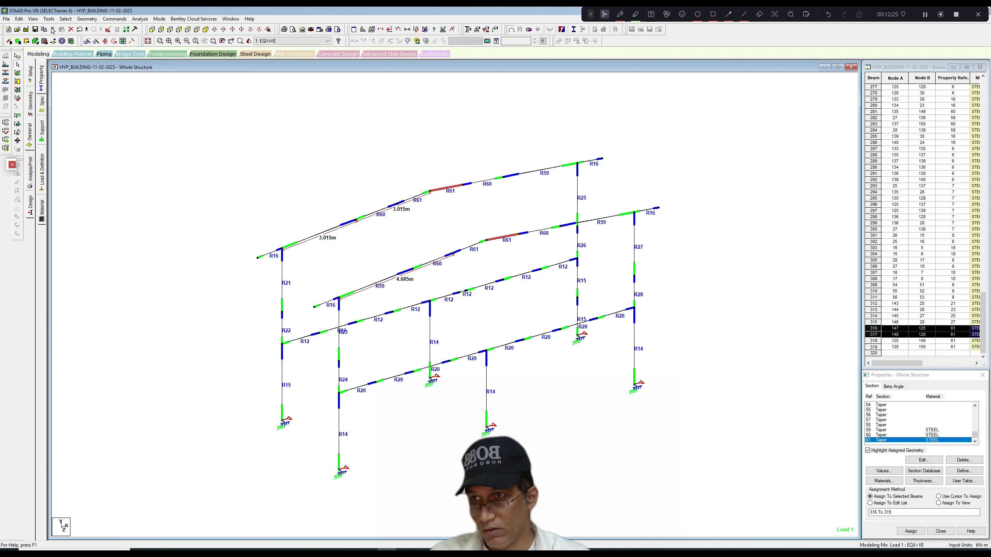
pyautogui.click(48, 18)
pyautogui.click(78, 120)
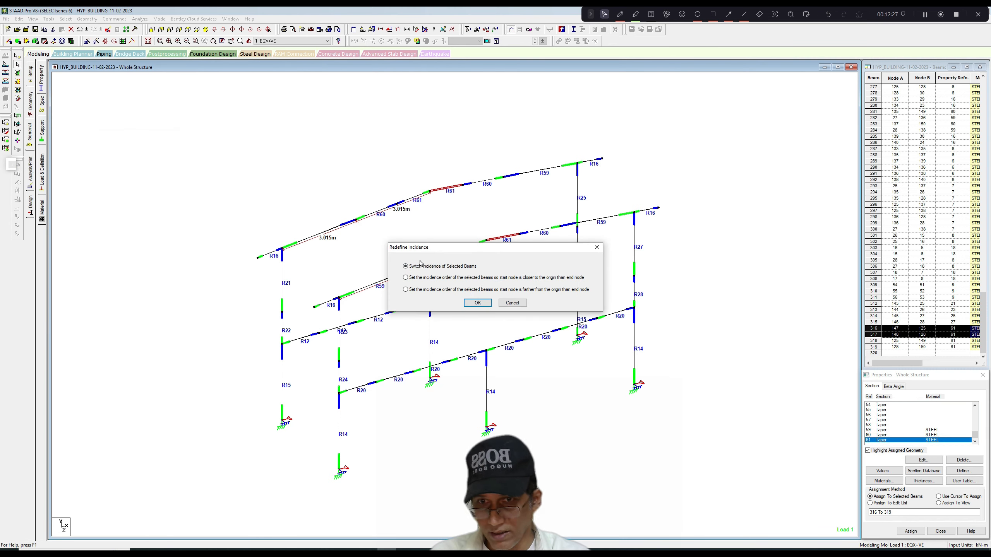
pyautogui.click(476, 303)
# Select the R59, R60 and R61 tapered rafter members on both slopes of the two frames.
pyautogui.click(368, 286)
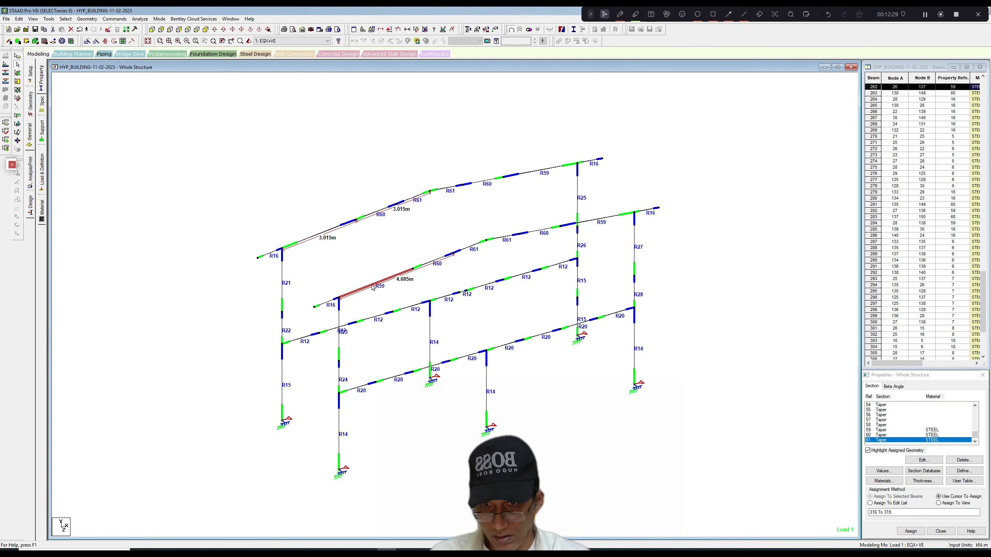
pyautogui.keyDown('ctrl'); pyautogui.moveTo(404, 232); pyautogui.dragTo(539, 278); pyautogui.keyUp('ctrl')
pyautogui.keyDown('ctrl'); pyautogui.moveTo(508, 210); pyautogui.dragTo(560, 238); pyautogui.keyUp('ctrl')
pyautogui.keyDown('ctrl'); pyautogui.click(596, 220); pyautogui.keyUp('ctrl')
pyautogui.keyDown('ctrl'); pyautogui.click(548, 171); pyautogui.keyUp('ctrl')
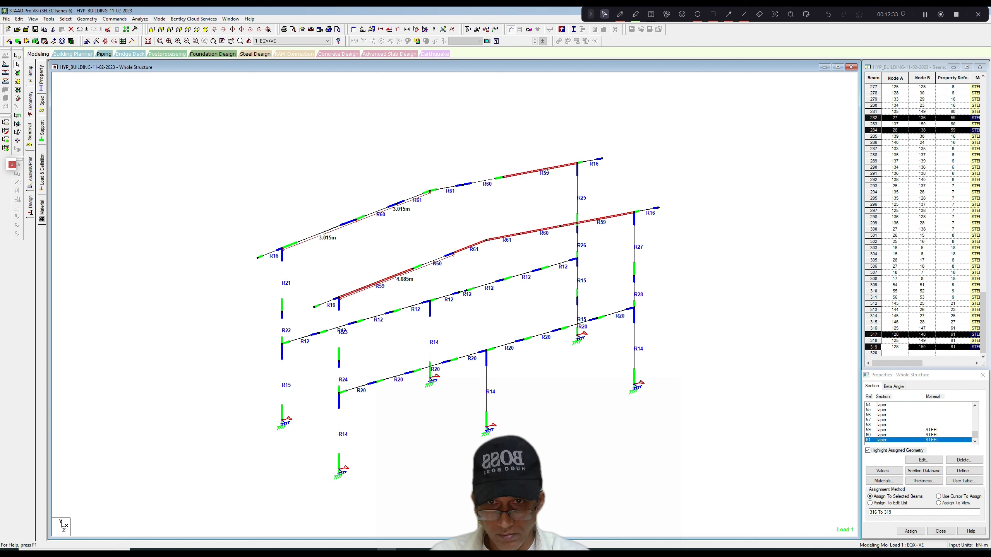
pyautogui.keyDown('ctrl'); pyautogui.click(444, 191); pyautogui.keyUp('ctrl')
pyautogui.keyDown('ctrl'); pyautogui.click(414, 199); pyautogui.keyUp('ctrl')
pyautogui.keyDown('ctrl'); pyautogui.click(386, 211); pyautogui.keyUp('ctrl')
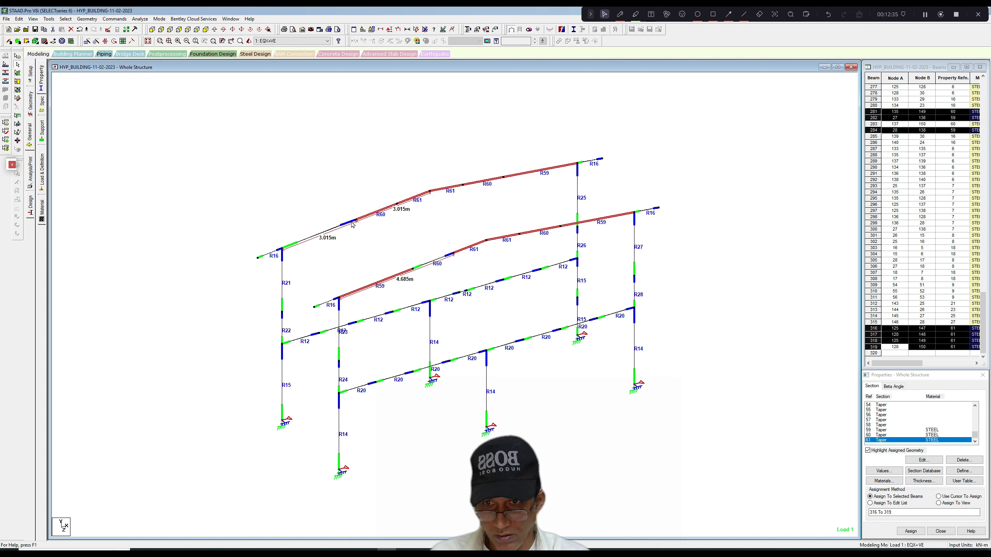
pyautogui.keyDown('ctrl'); pyautogui.click(332, 232); pyautogui.keyUp('ctrl')
# Add any missed rafter member to the selection and check the taper directions in a rotated 3D rendered view.
pyautogui.click(249, 41)
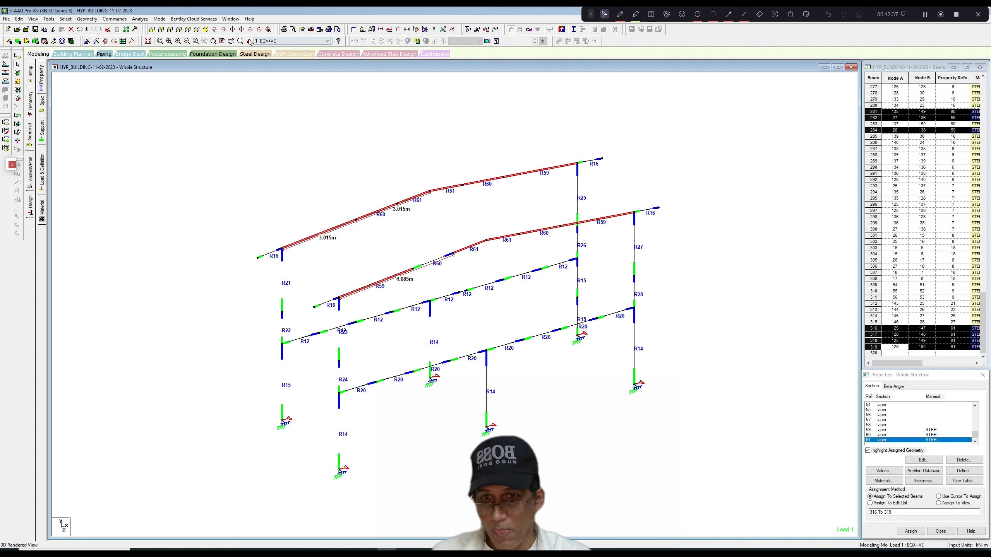
pyautogui.click(869, 107)
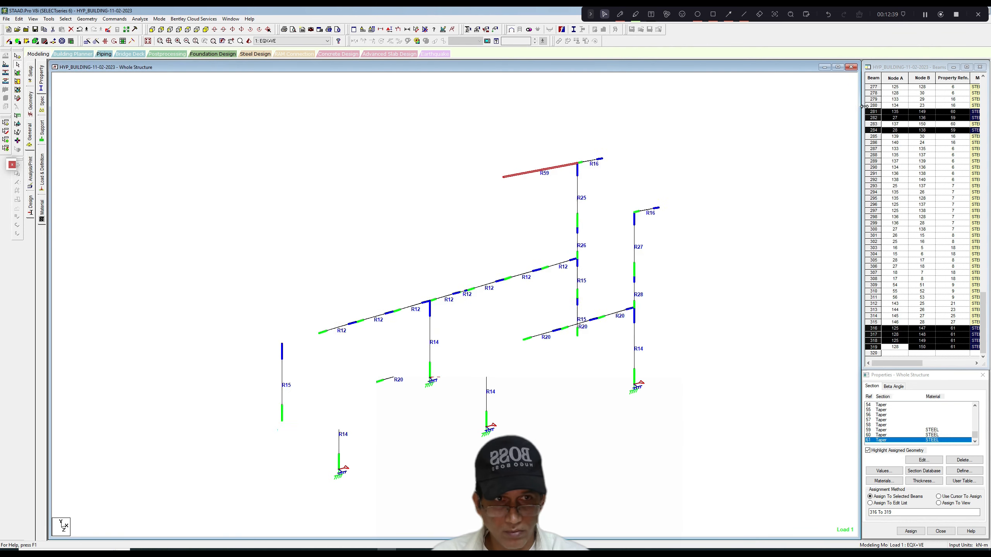
pyautogui.keyDown('ctrl'); pyautogui.click(436, 261); pyautogui.keyUp('ctrl')
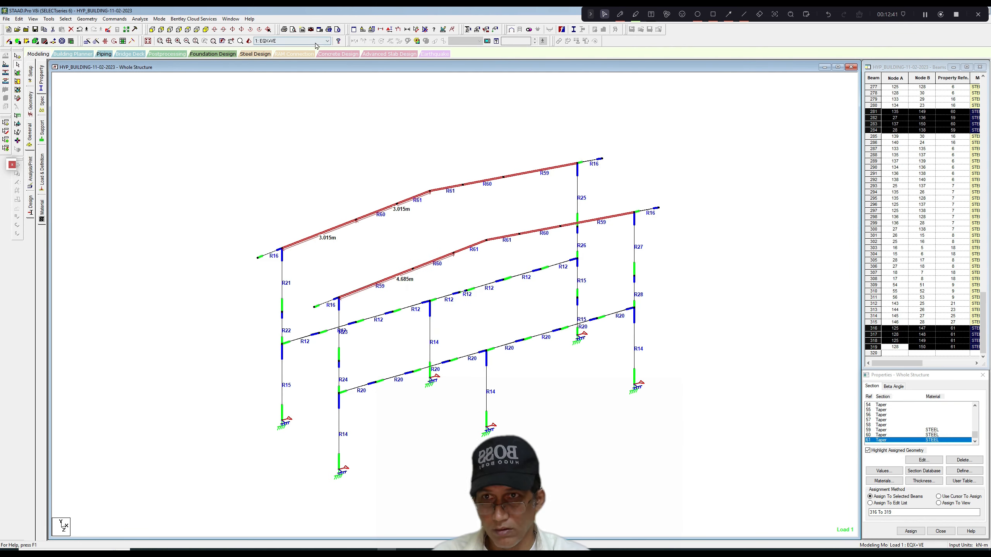
pyautogui.click(248, 41)
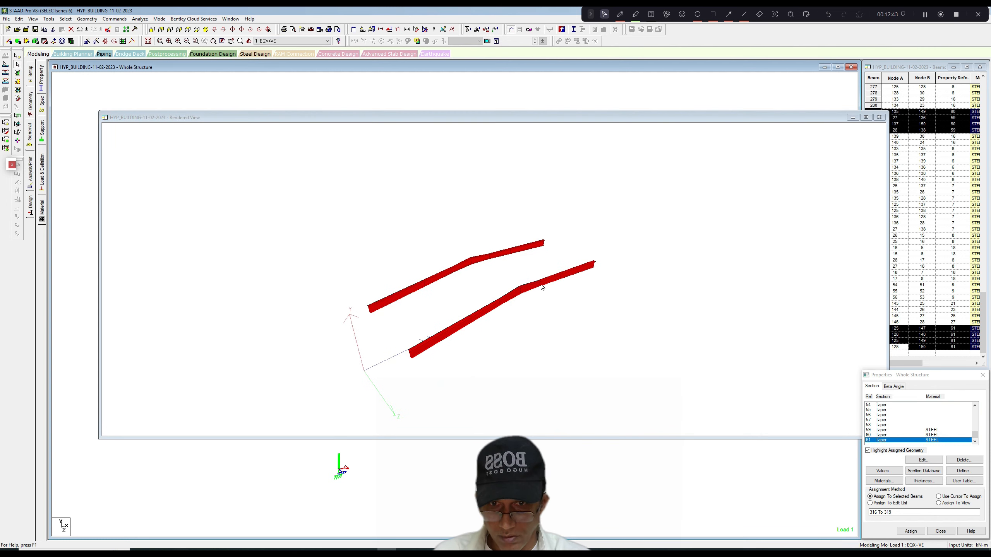
pyautogui.moveTo(474, 250); pyautogui.dragTo(568, 294)
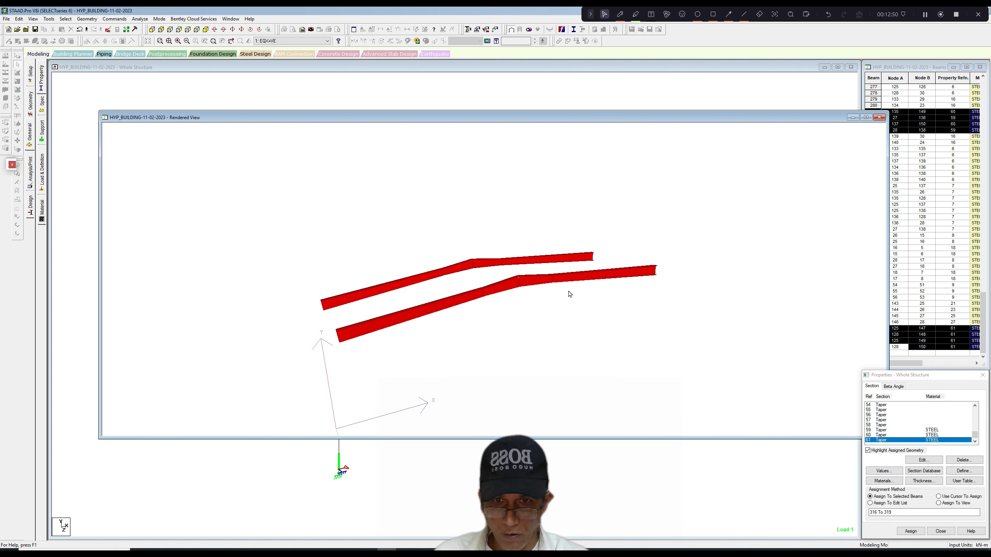
pyautogui.click(879, 118)
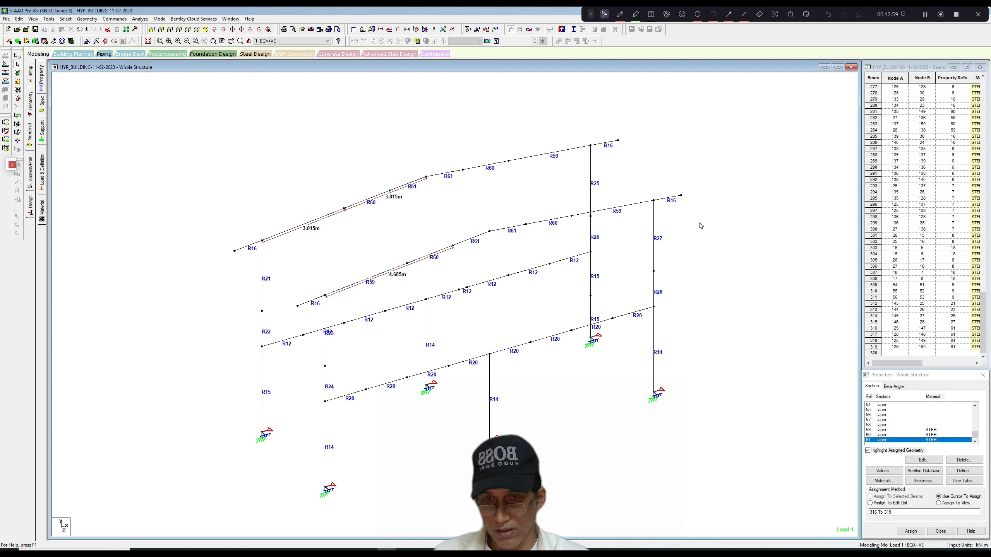
# Save the modified structure, run the analysis and stay in modeling mode.
pyautogui.click(140, 19)
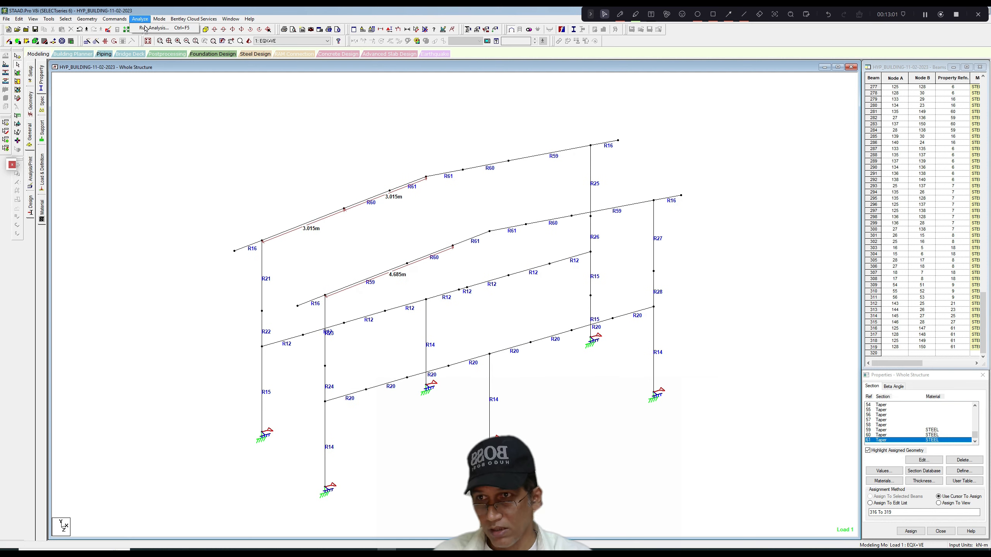
pyautogui.click(150, 25)
pyautogui.click(454, 291)
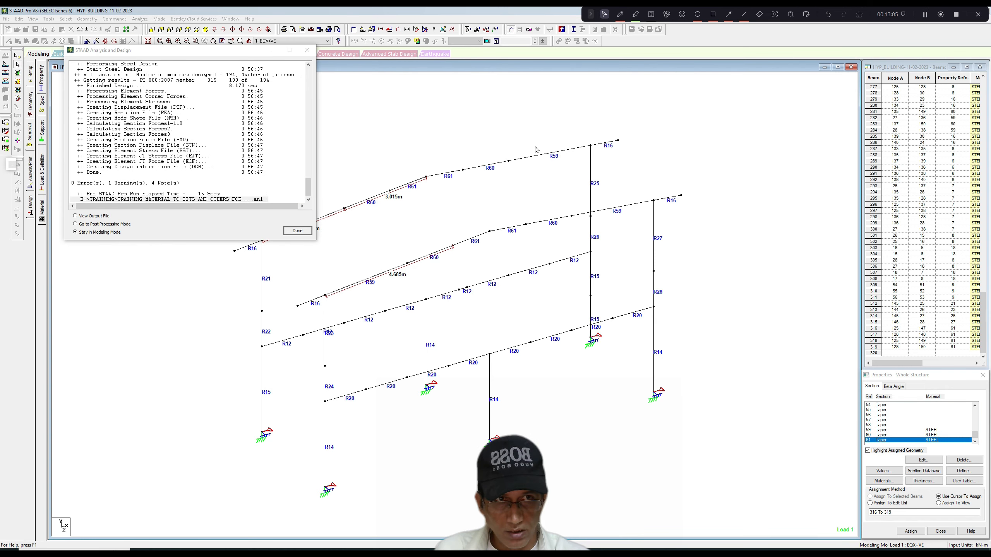
pyautogui.click(296, 230)
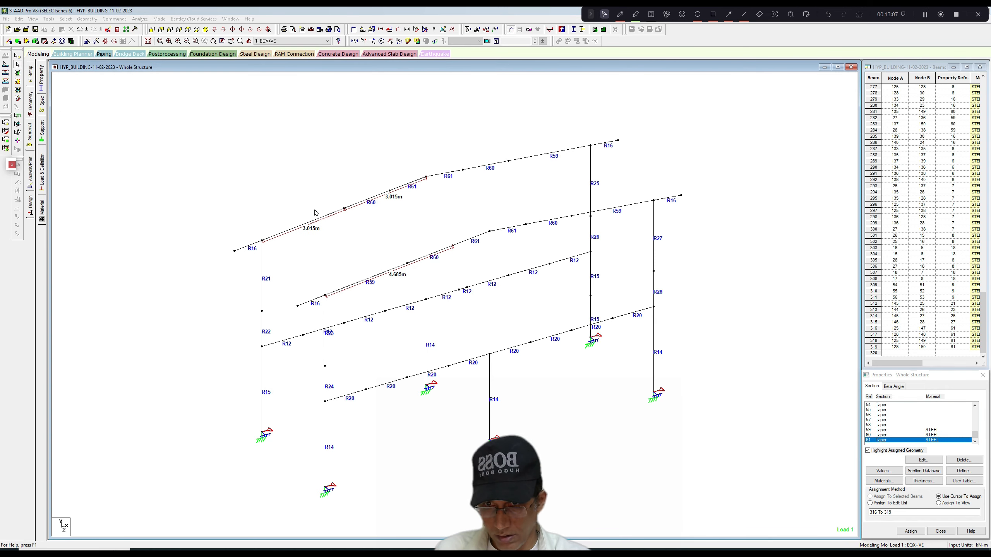
# Display the design results diagram based on actual ratio, with values shown on the members.
pyautogui.rightClick(318, 142)
pyautogui.click(337, 239)
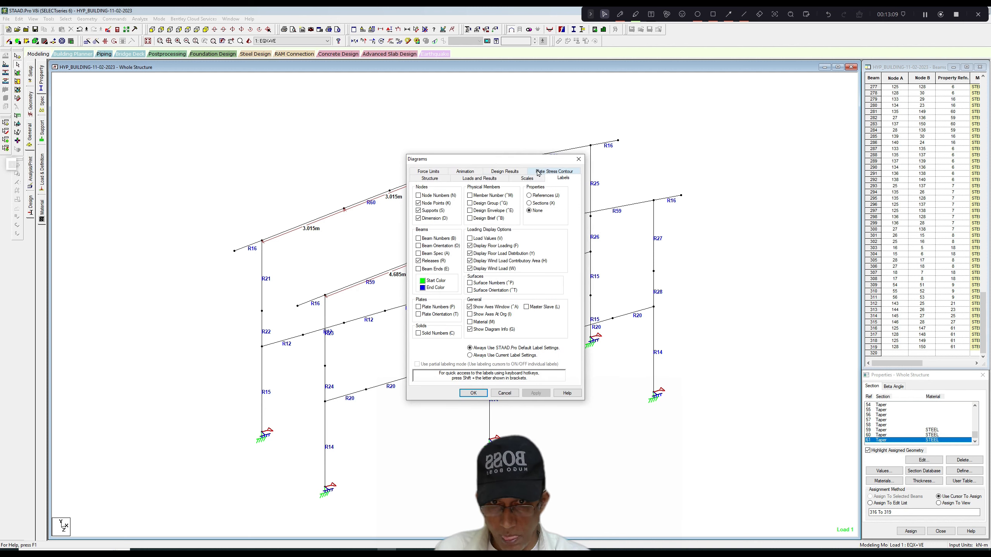
pyautogui.click(511, 173)
pyautogui.click(473, 393)
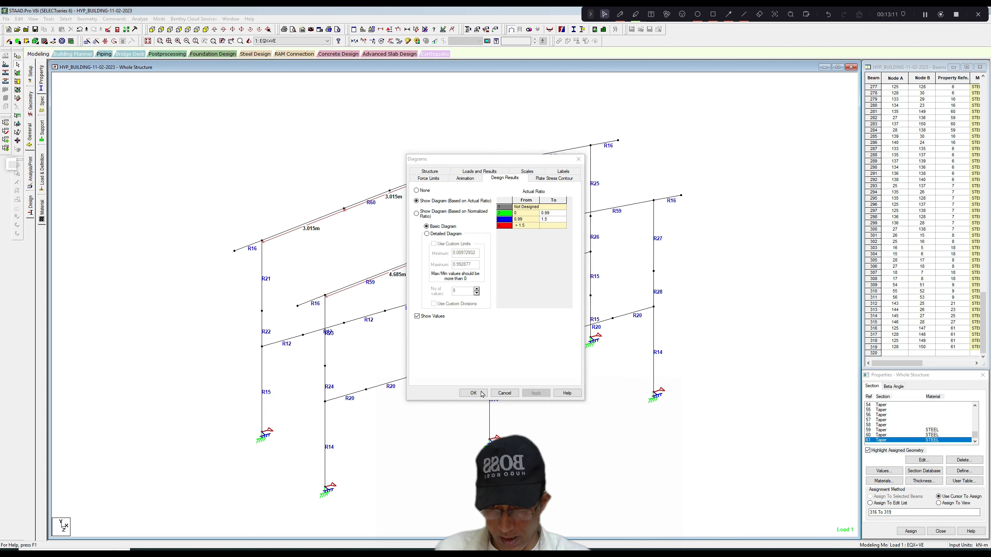
pyautogui.click(564, 172)
pyautogui.click(524, 174)
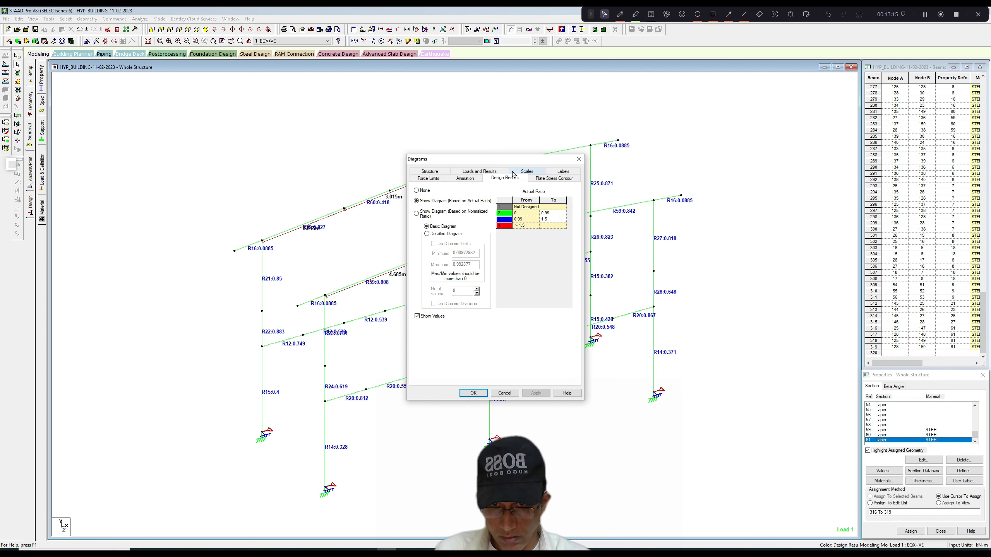
pyautogui.click(424, 214)
pyautogui.click(532, 393)
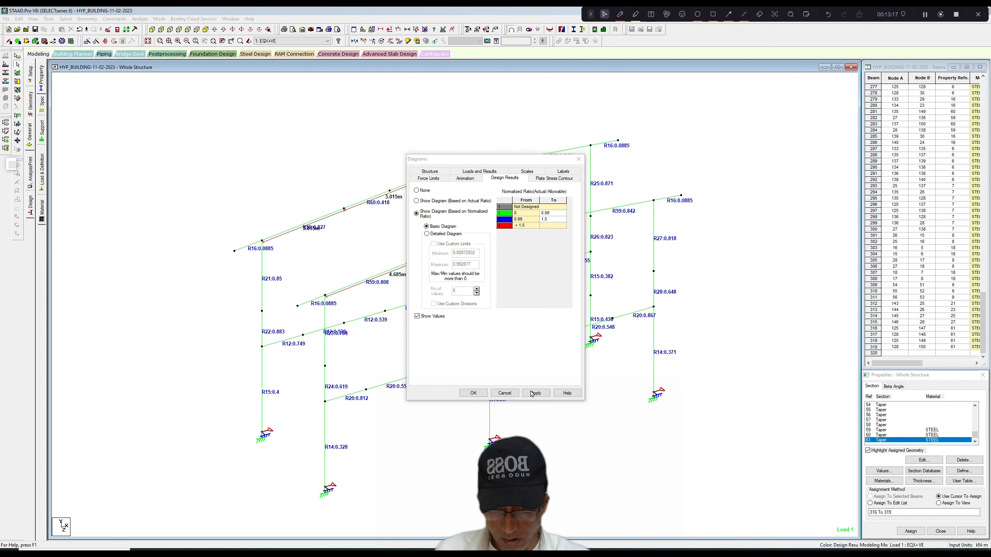
pyautogui.click(579, 158)
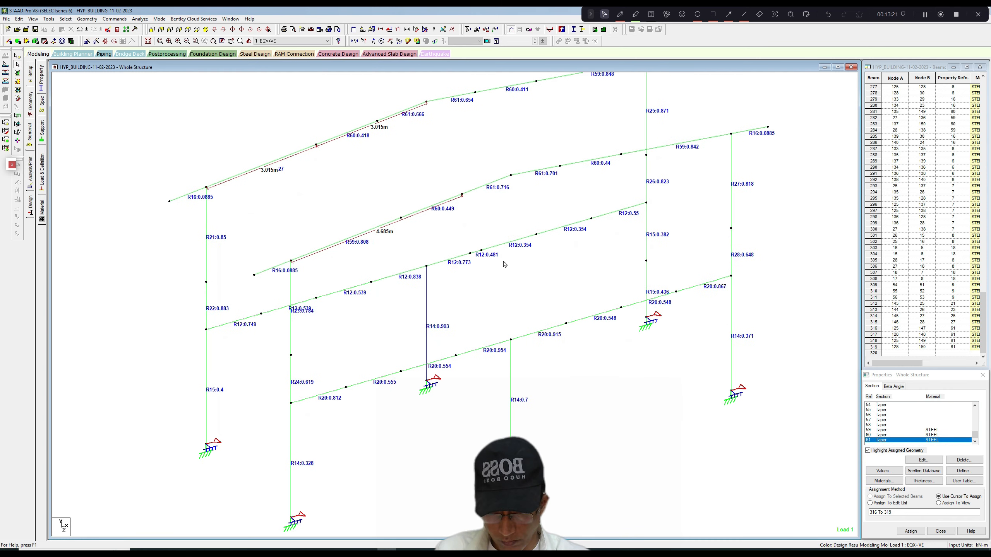
# Examine the design ratios across both frames, including the rear frame's middle R14 column.
pyautogui.scroll(-4, 489, 288)
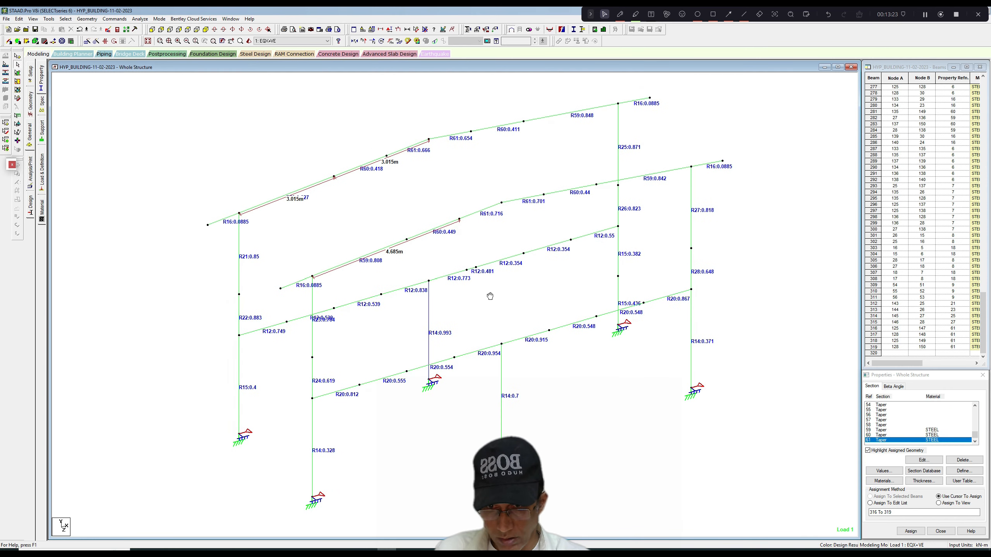
pyautogui.moveTo(489, 288); pyautogui.dragTo(490, 277, button='middle')
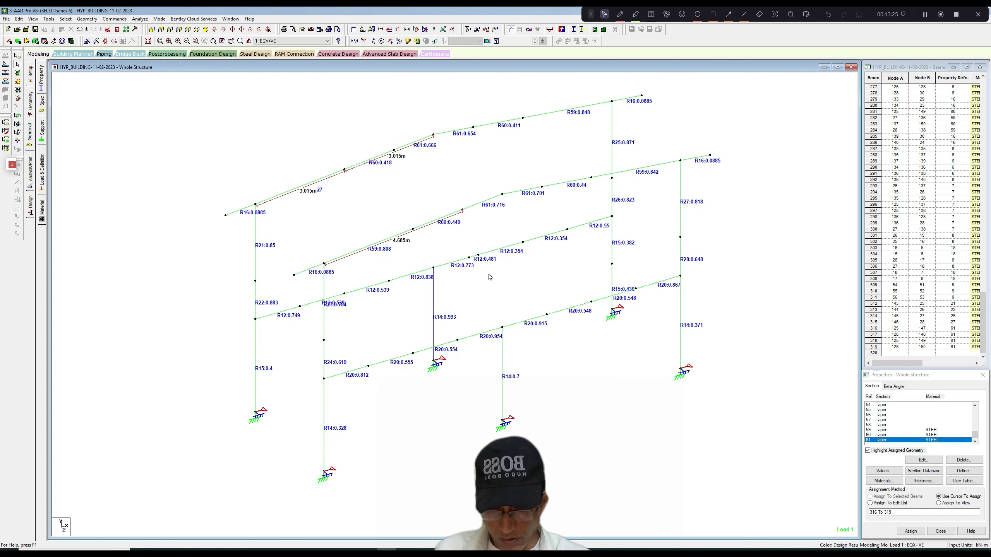
pyautogui.scroll(3, 491, 277)
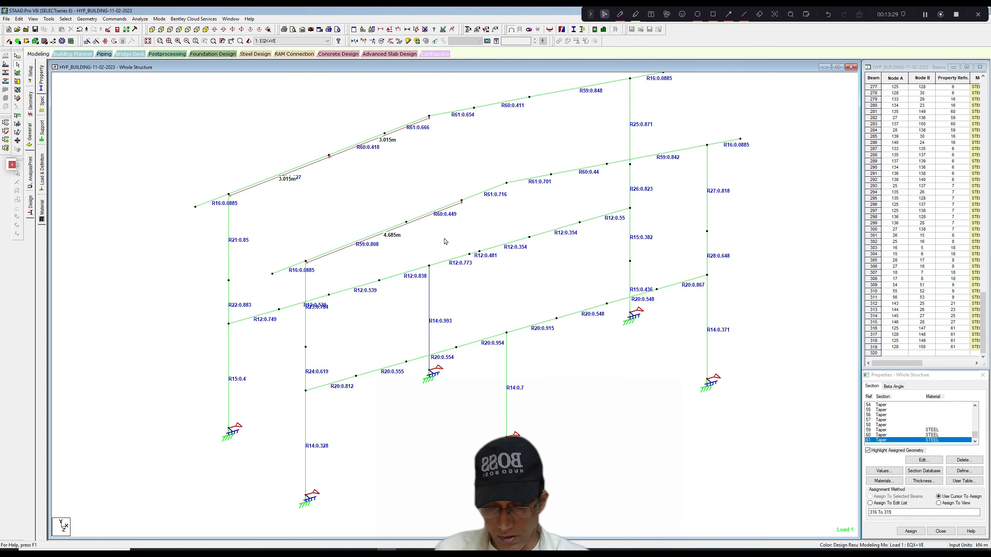
pyautogui.scroll(-1, 446, 242)
pyautogui.click(432, 303)
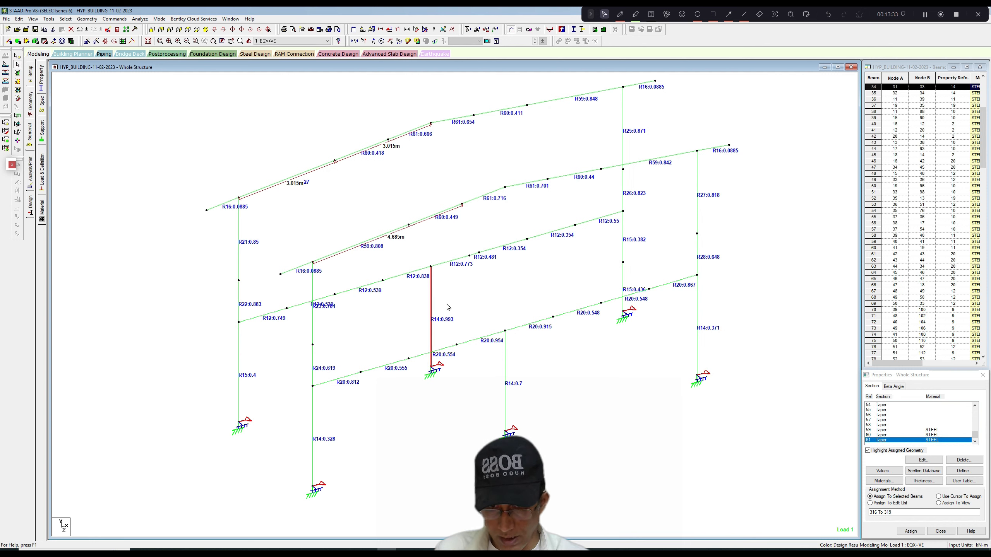
pyautogui.click(448, 305)
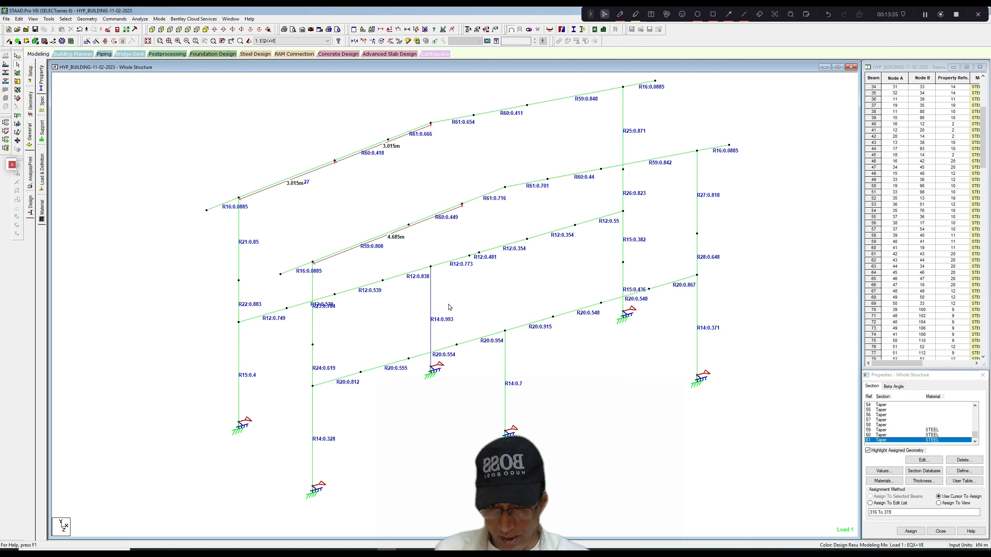
pyautogui.scroll(1, 450, 307)
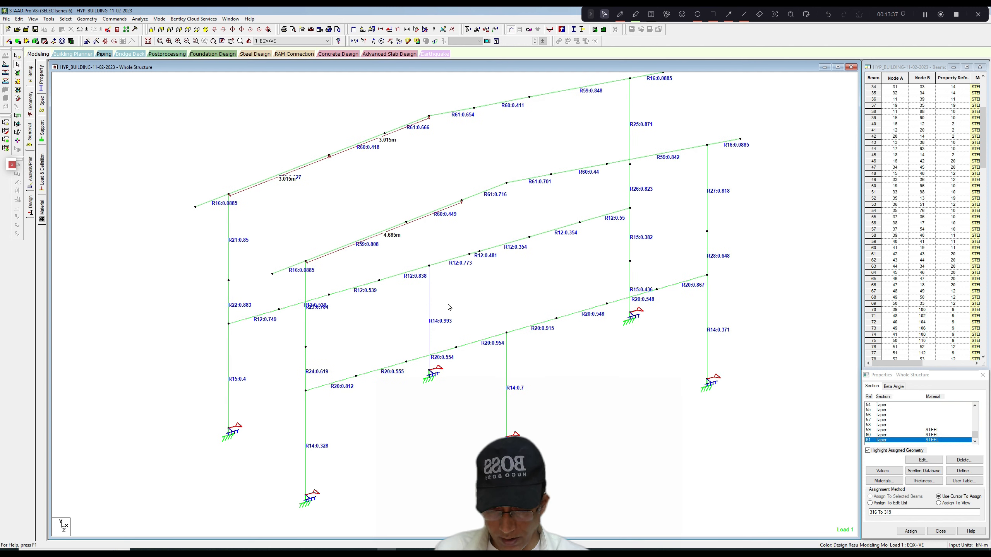
# Assign Taper section 15 to the rear frame's middle column and delete the existing result files.
pyautogui.moveTo(976, 434); pyautogui.dragTo(976, 417)
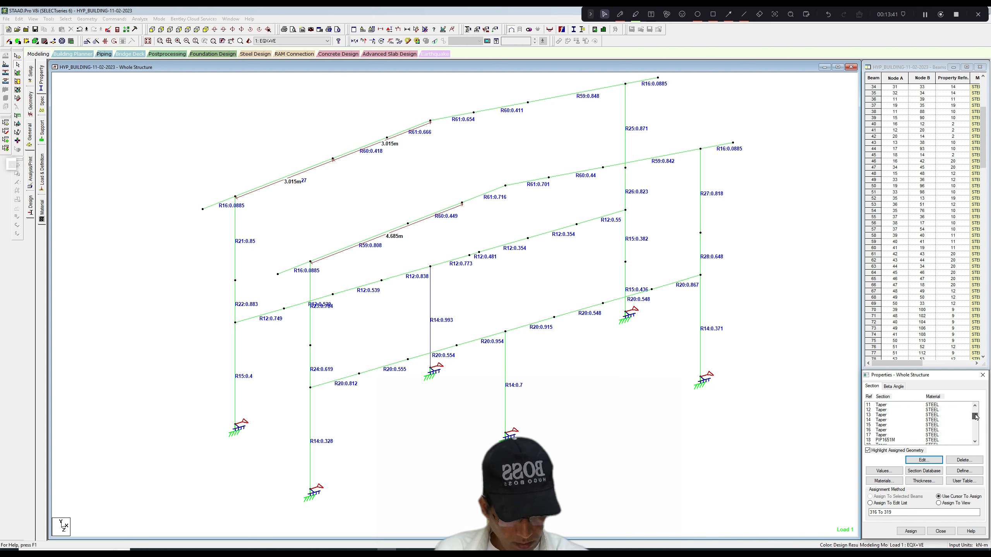
pyautogui.click(885, 425)
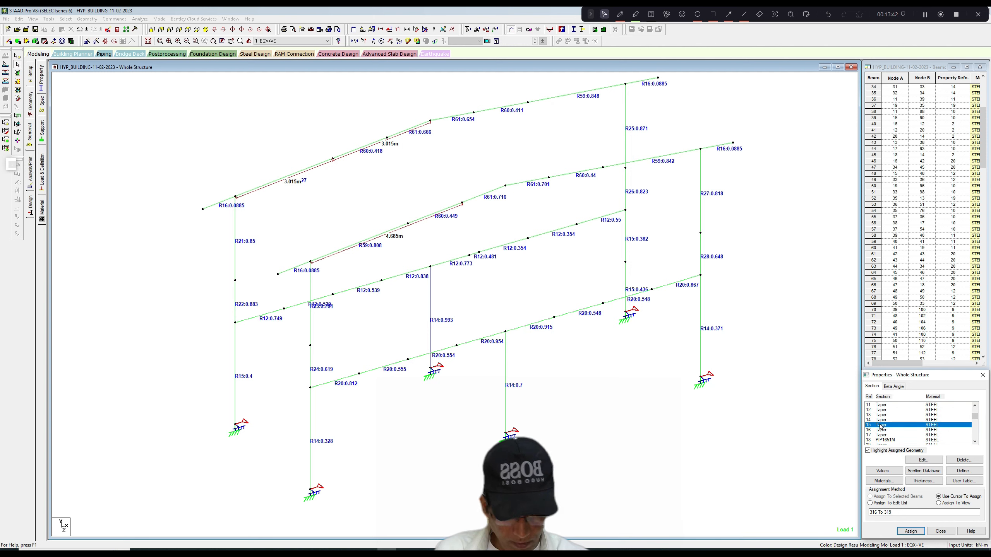
pyautogui.click(431, 316)
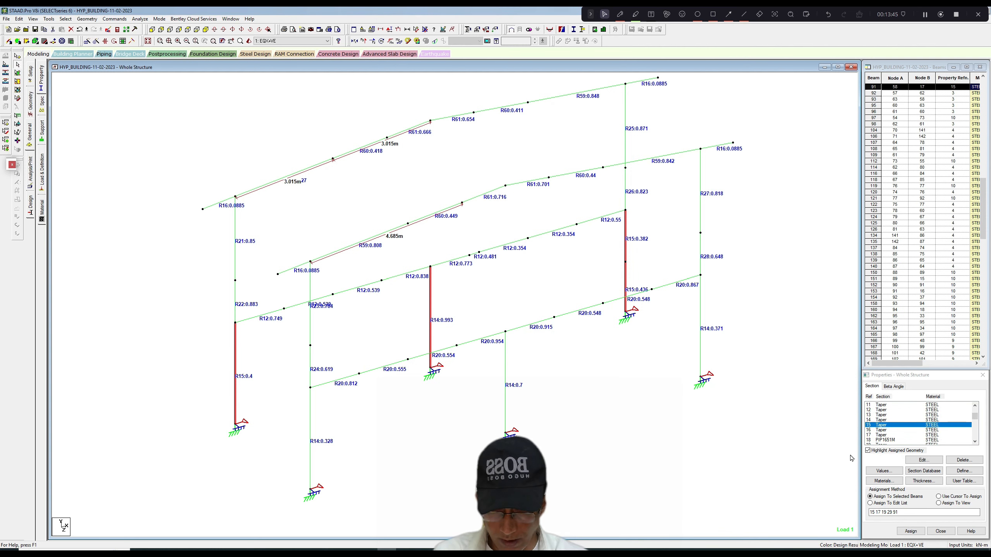
pyautogui.click(911, 531)
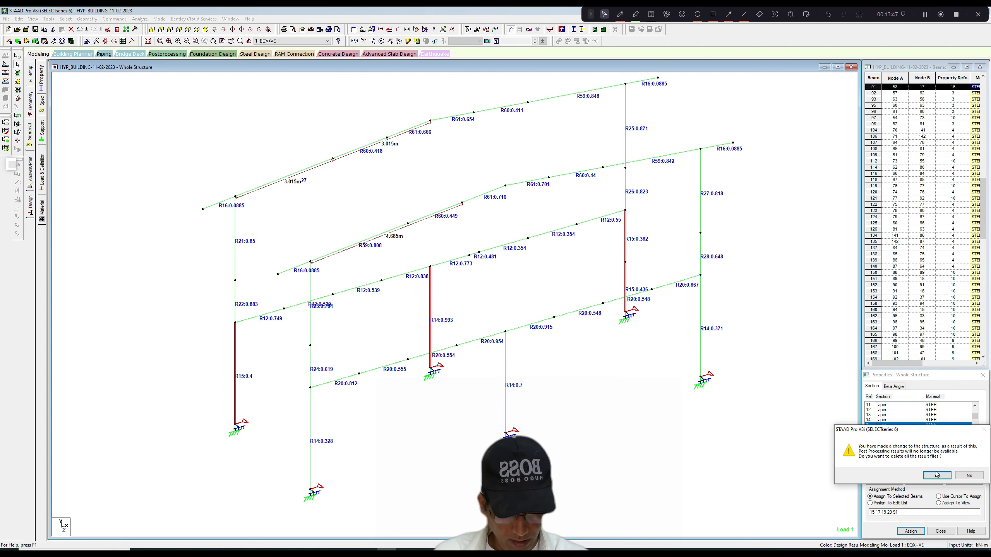
pyautogui.click(934, 478)
pyautogui.scroll(-1, 653, 238)
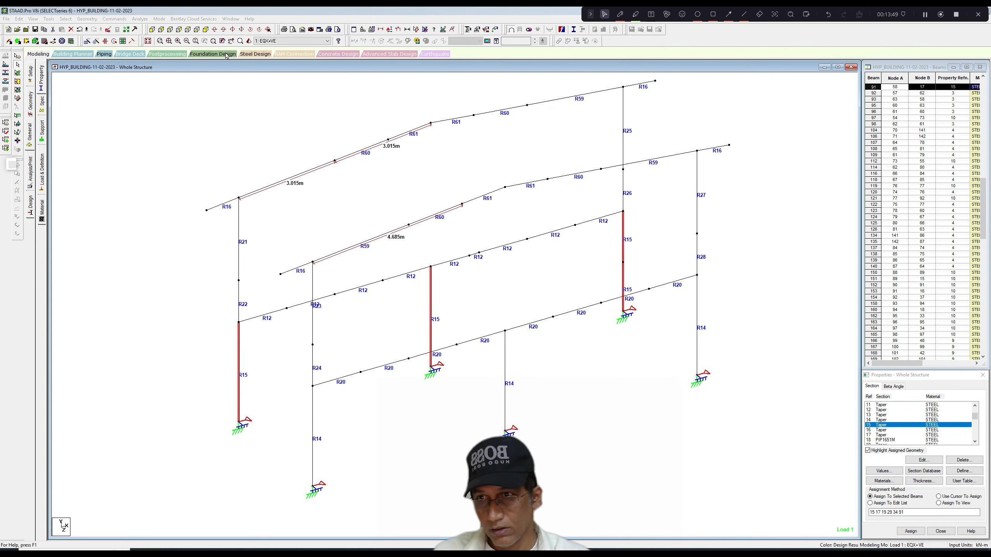
pyautogui.click(265, 109)
# Save the structure and rerun the analysis with the rear middle column's new section.
pyautogui.click(141, 20)
pyautogui.click(150, 27)
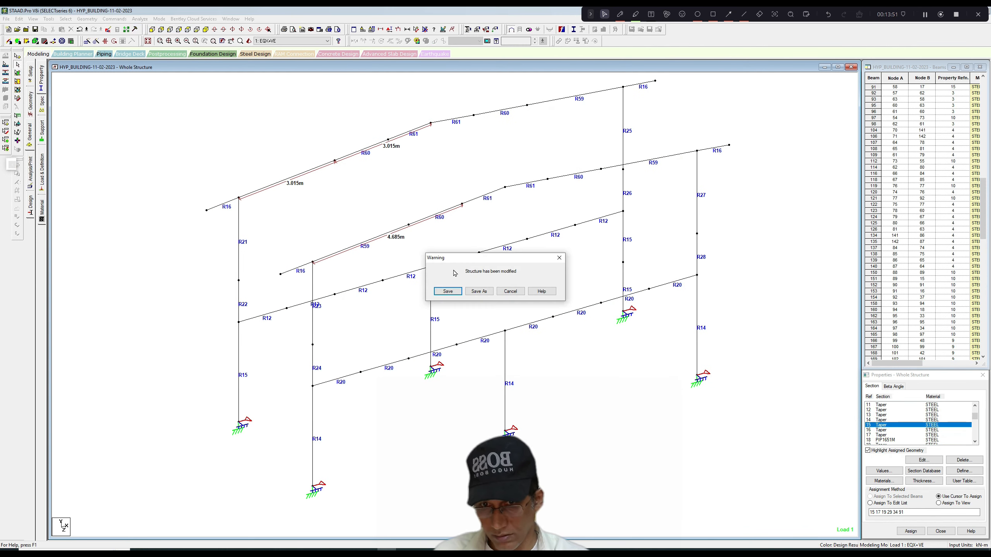
pyautogui.click(448, 291)
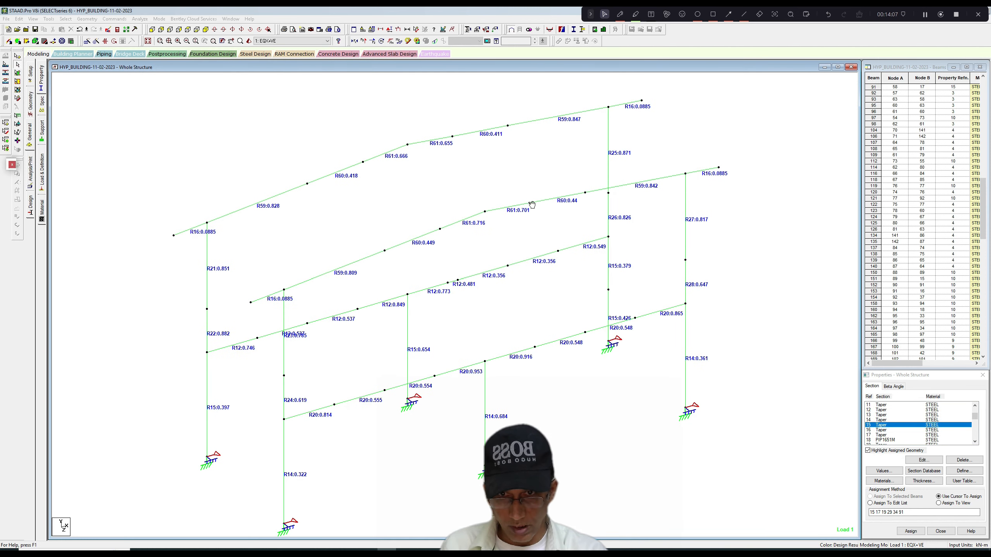
# Examine the updated design ratios of the rafters, columns and floor beams on both frames.
pyautogui.moveTo(526, 200); pyautogui.dragTo(531, 204, button='middle')
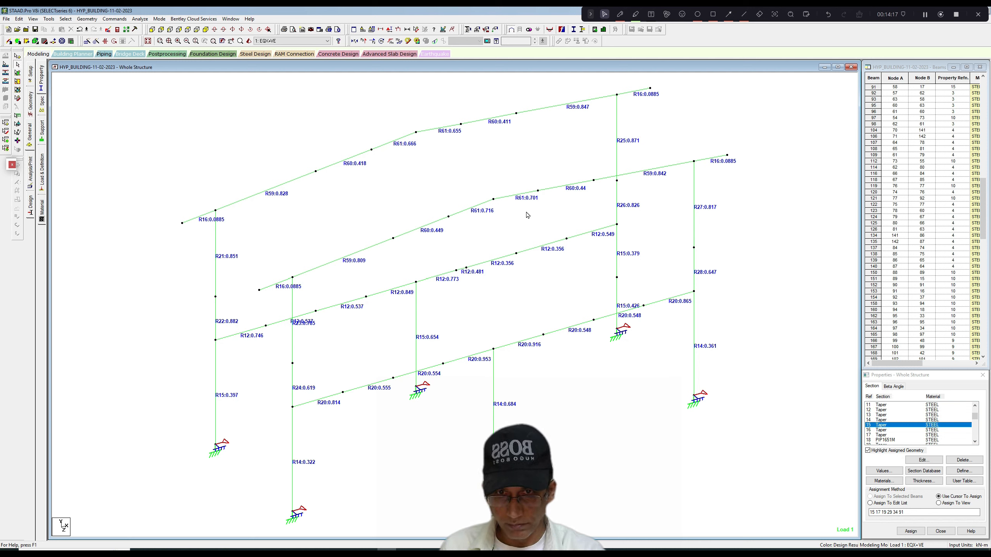
pyautogui.scroll(3, 528, 215)
pyautogui.scroll(-3, 528, 216)
pyautogui.scroll(2, 527, 215)
pyautogui.scroll(-1, 528, 215)
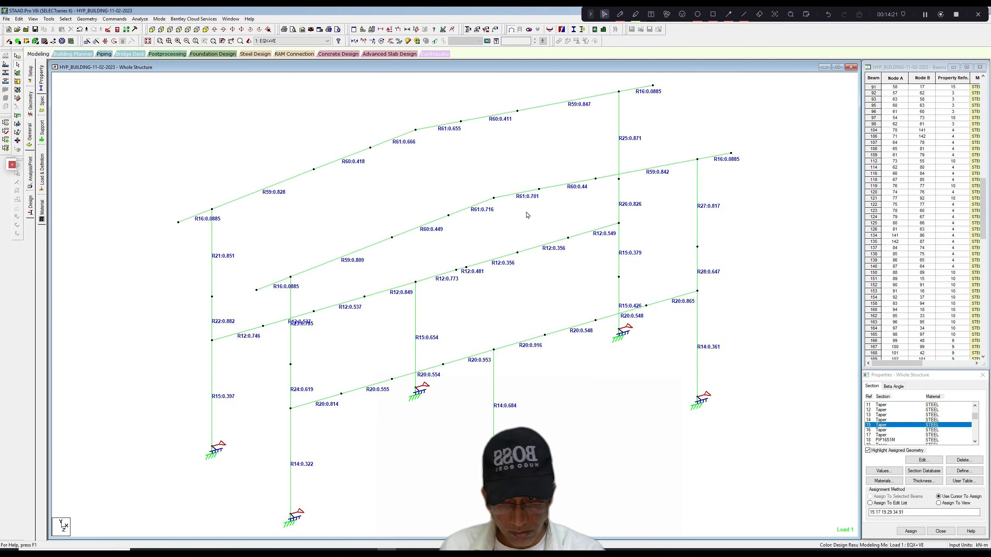
pyautogui.moveTo(472, 245); pyautogui.dragTo(489, 234, button='middle')
pyautogui.scroll(2, 483, 236)
pyautogui.scroll(1, 482, 237)
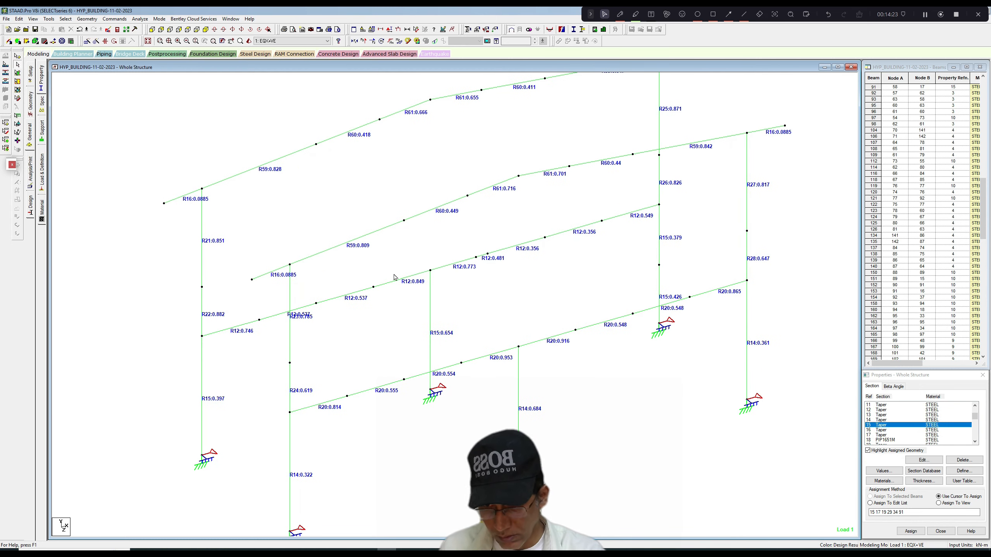
# Review the section geometry of the front frame's R23 member in the upper left-hand column, without changing it.
pyautogui.doubleClick(289, 336)
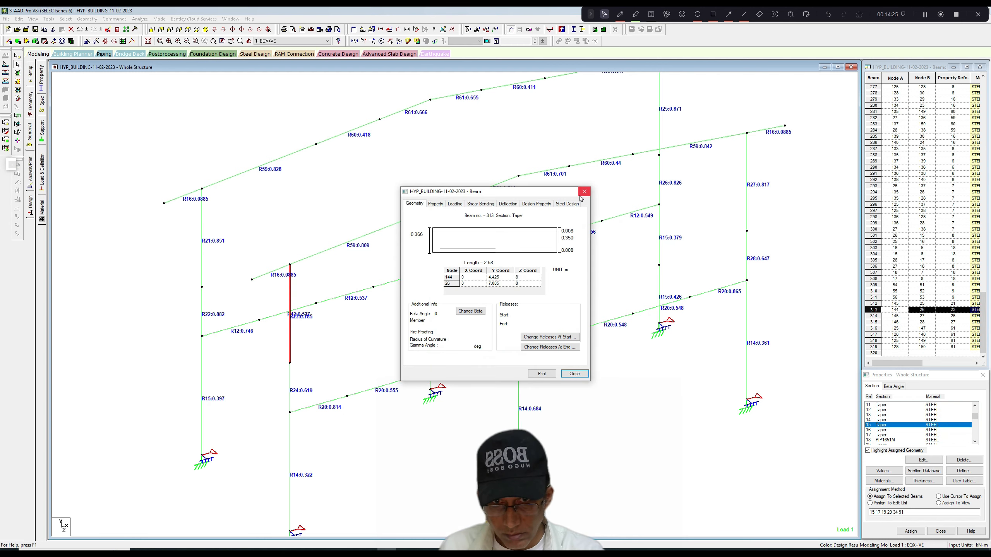
pyautogui.click(585, 190)
pyautogui.click(556, 199)
pyautogui.scroll(3, 555, 203)
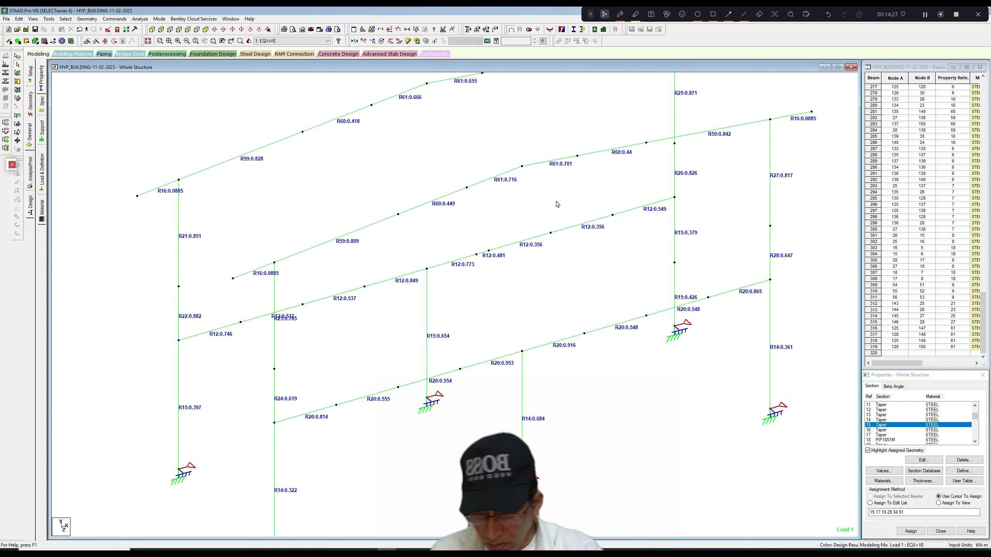
# Look over the design ratios on the two isolated frames and bring the whole structure back into view.
pyautogui.scroll(-3, 440, 277)
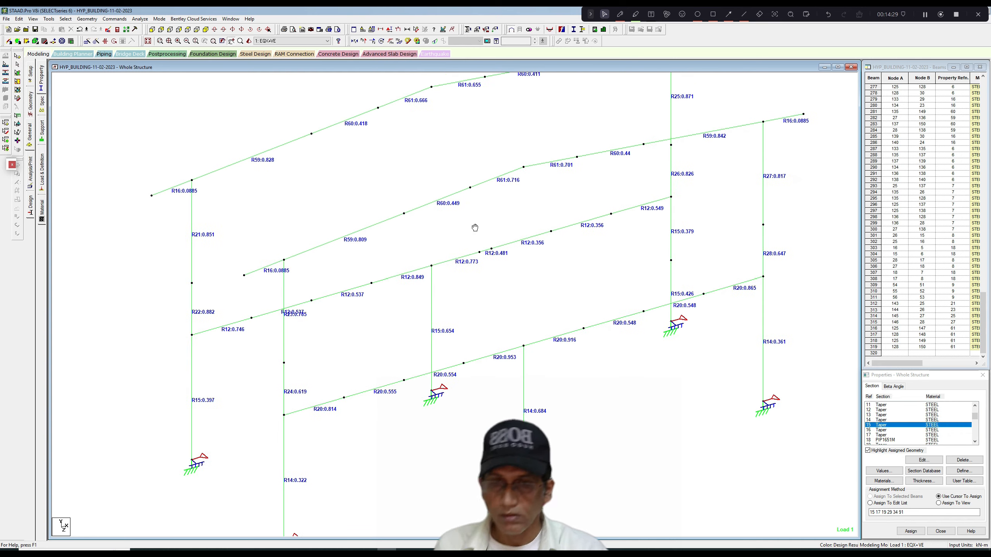
pyautogui.scroll(-3, 472, 226)
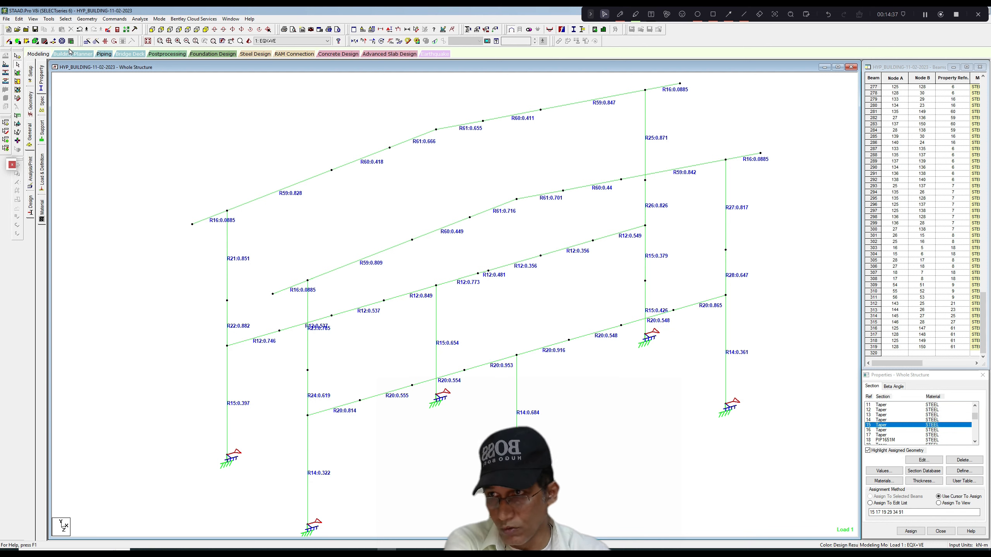
pyautogui.click(33, 19)
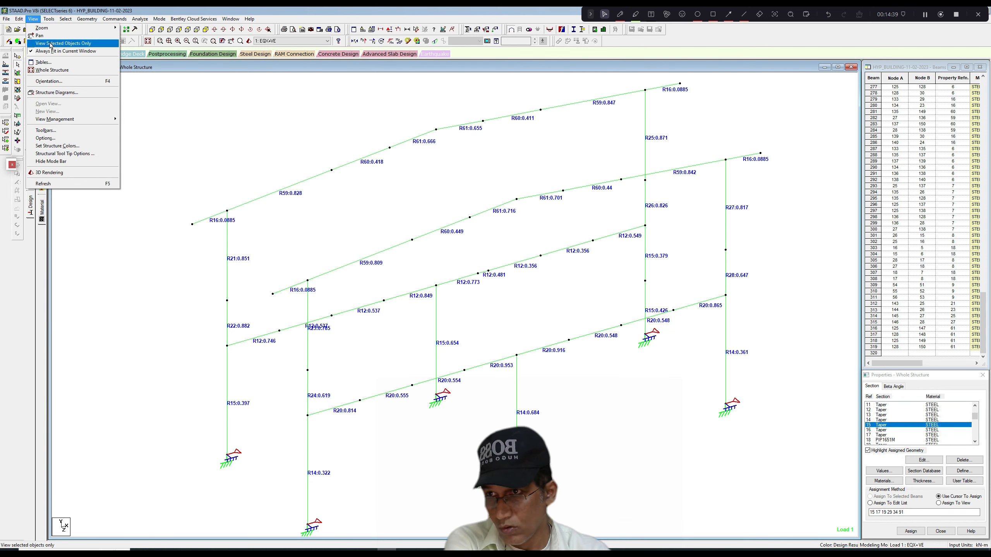
pyautogui.click(52, 70)
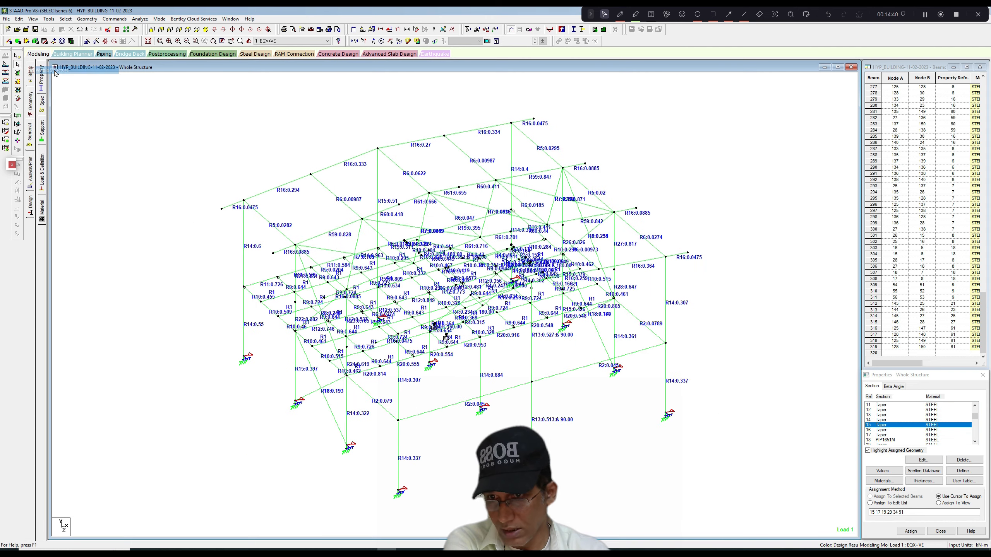
# Isolate the members along both longitudinal side walls, selecting them in plan, and show them in an isometric view.
pyautogui.click(180, 30)
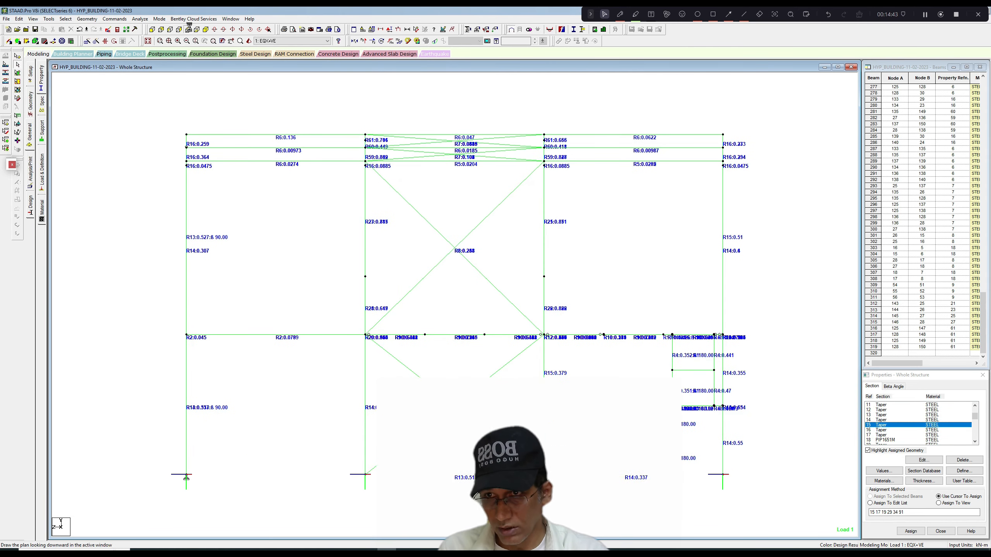
pyautogui.click(189, 27)
pyautogui.moveTo(284, 125); pyautogui.dragTo(303, 486)
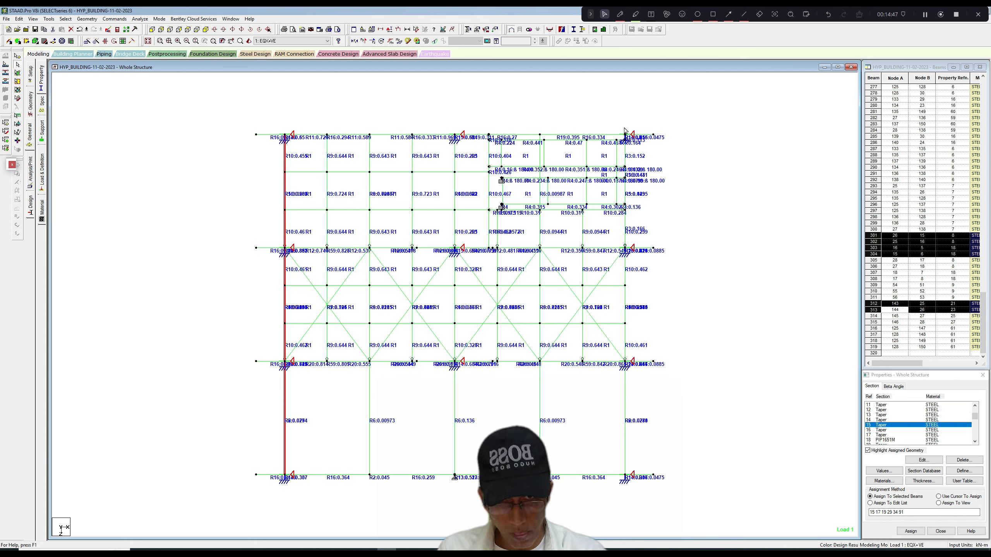
pyautogui.keyDown('ctrl'); pyautogui.moveTo(624, 130); pyautogui.dragTo(629, 483); pyautogui.keyUp('ctrl')
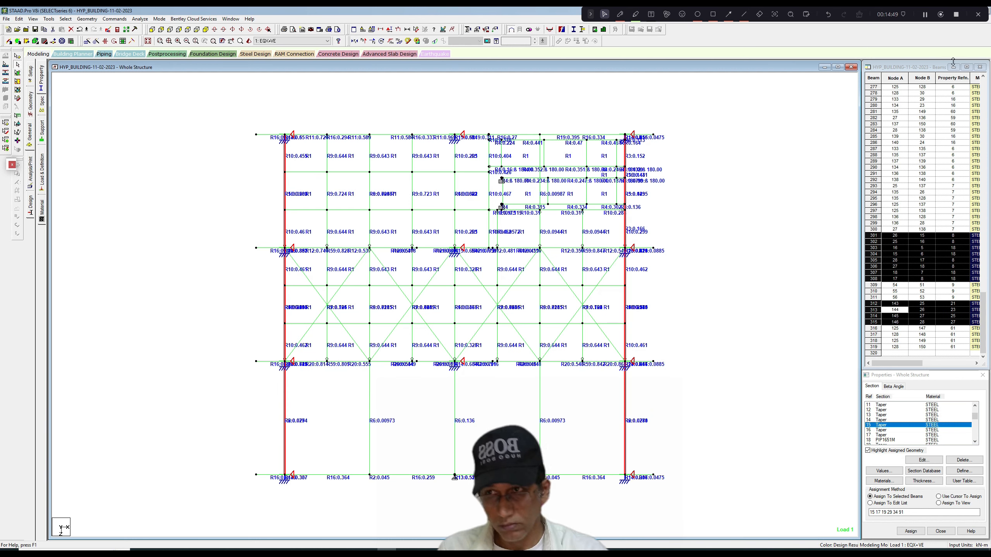
pyautogui.click(33, 18)
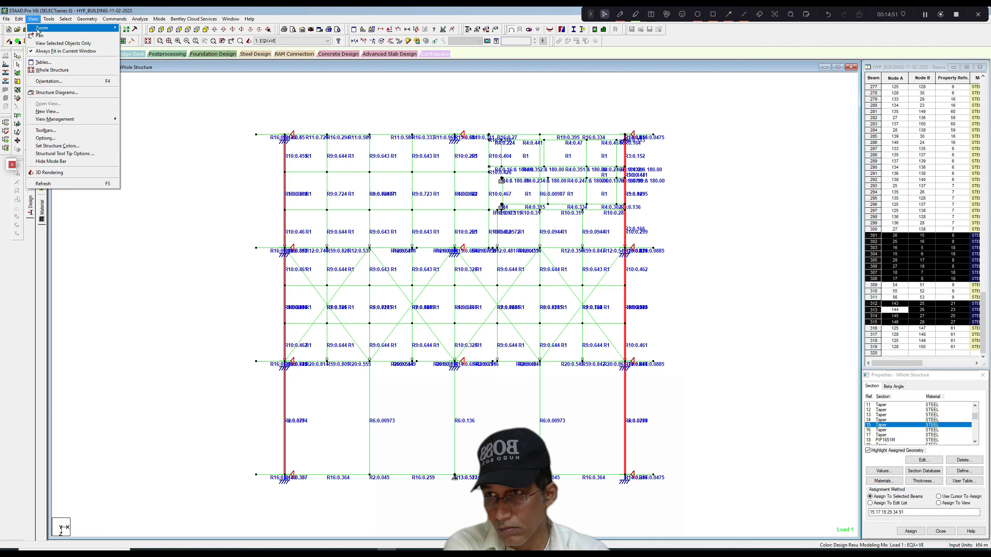
pyautogui.click(62, 44)
pyautogui.click(206, 29)
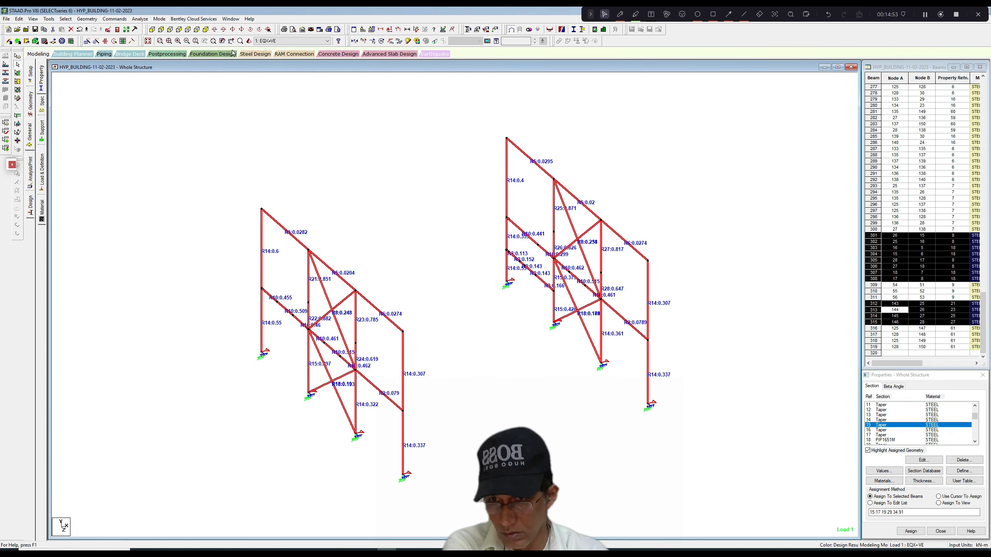
pyautogui.click(349, 130)
pyautogui.scroll(7, 359, 150)
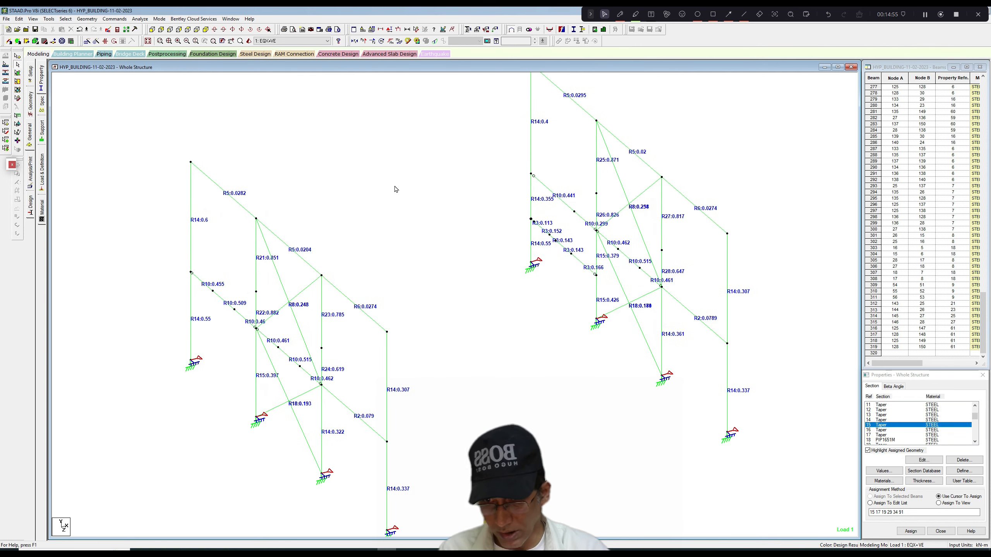
# Review the section geometry of the R6 and two R5 eaves members along the left-hand side wall.
pyautogui.doubleClick(375, 323)
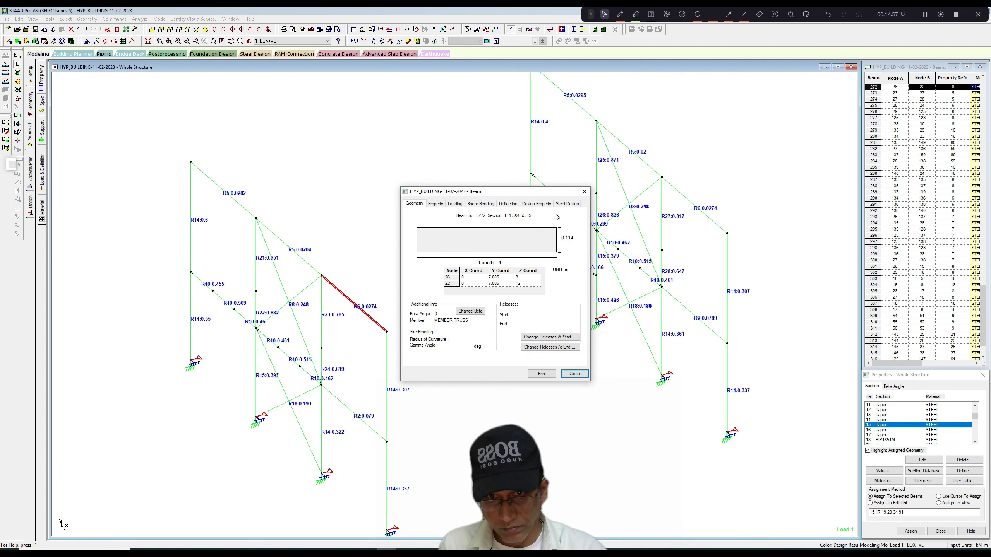
pyautogui.click(584, 191)
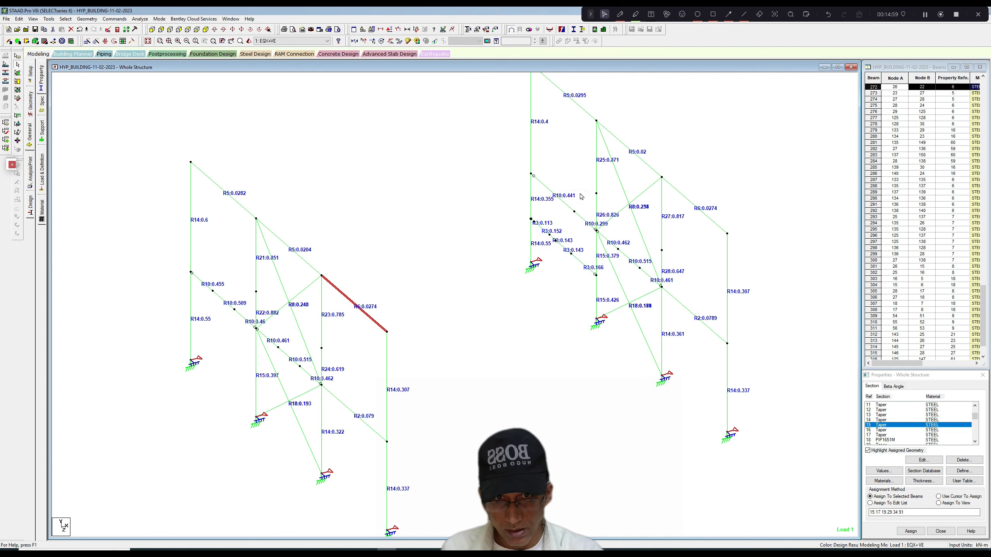
pyautogui.scroll(1, 460, 239)
pyautogui.doubleClick(309, 268)
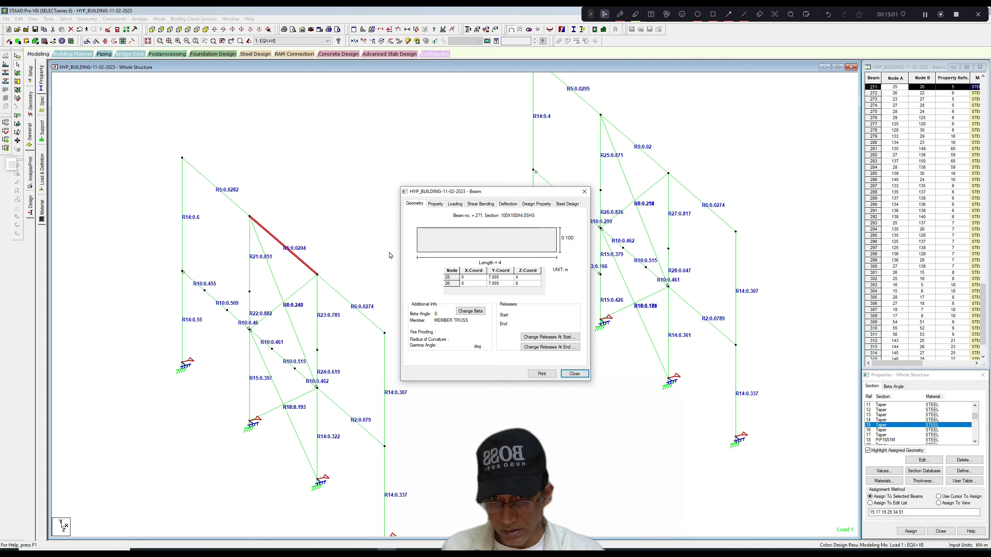
pyautogui.click(585, 191)
pyautogui.doubleClick(234, 202)
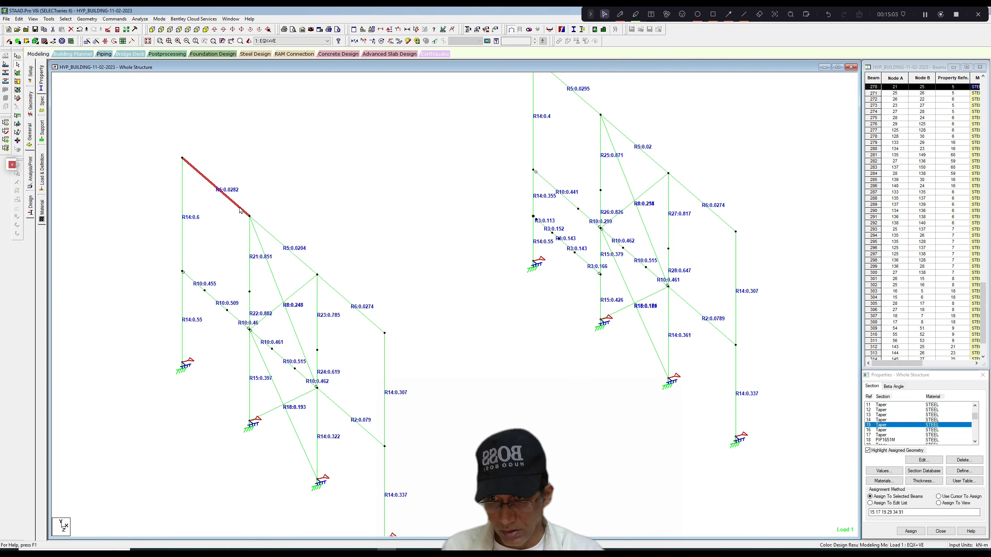
pyautogui.click(584, 191)
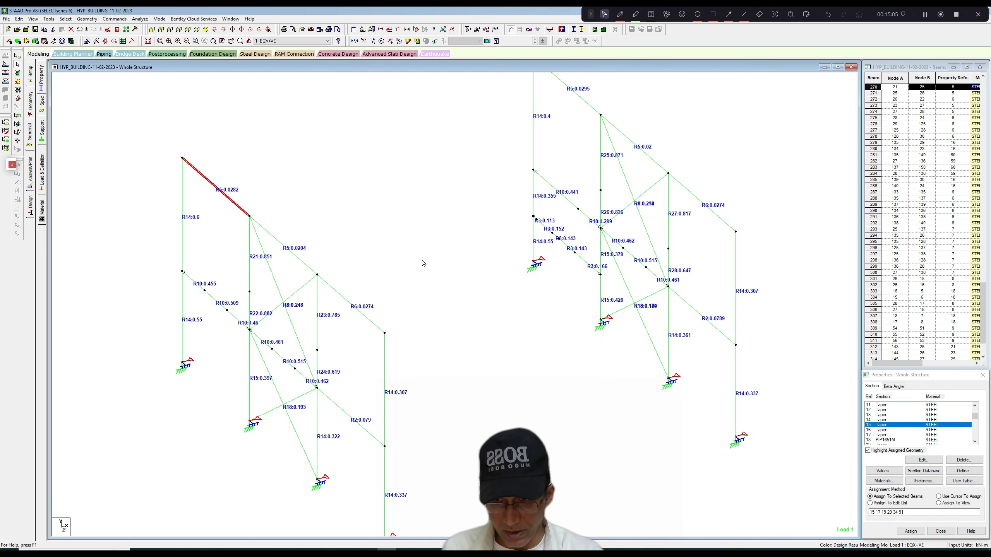
# Review the section geometry of the lower R18 and upper R8 diagonal braces in the left-hand side wall.
pyautogui.scroll(2, 420, 262)
pyautogui.scroll(2, 386, 290)
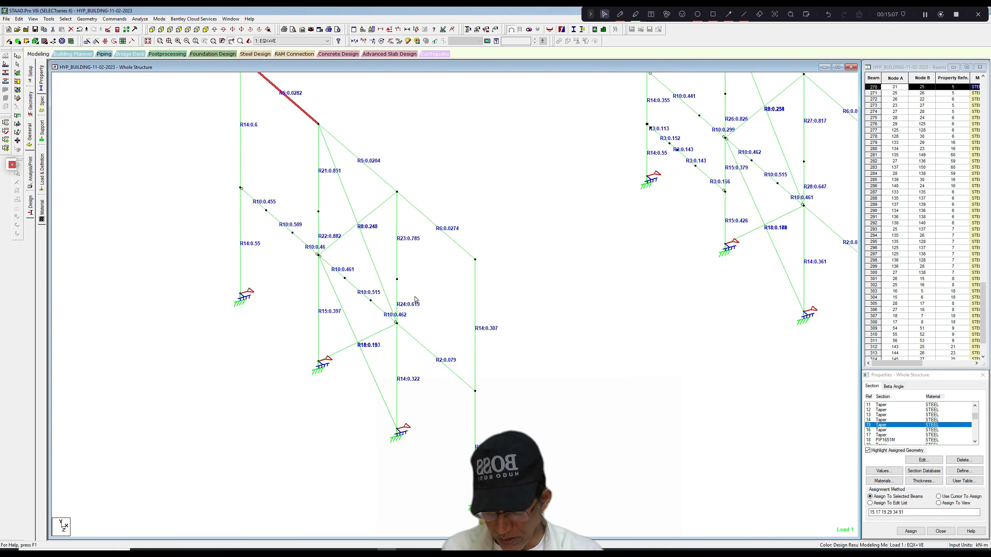
pyautogui.doubleClick(365, 364)
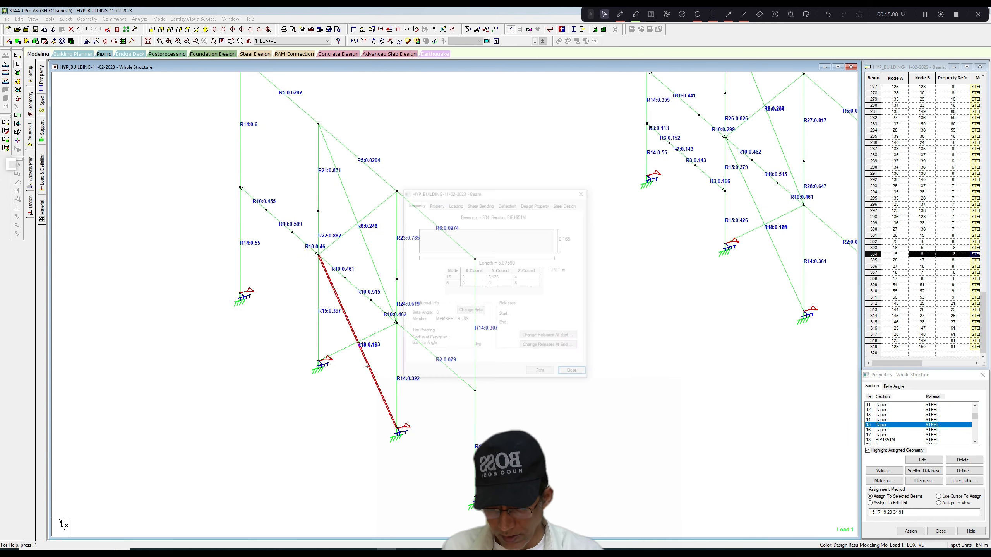
pyautogui.click(581, 194)
pyautogui.click(377, 261)
pyautogui.click(377, 261)
pyautogui.click(387, 203)
pyautogui.click(487, 224)
pyautogui.scroll(-2, 487, 225)
pyautogui.scroll(-1, 493, 245)
pyautogui.moveTo(523, 211); pyautogui.dragTo(502, 230, button='middle')
pyautogui.scroll(2, 493, 246)
pyautogui.scroll(1, 502, 228)
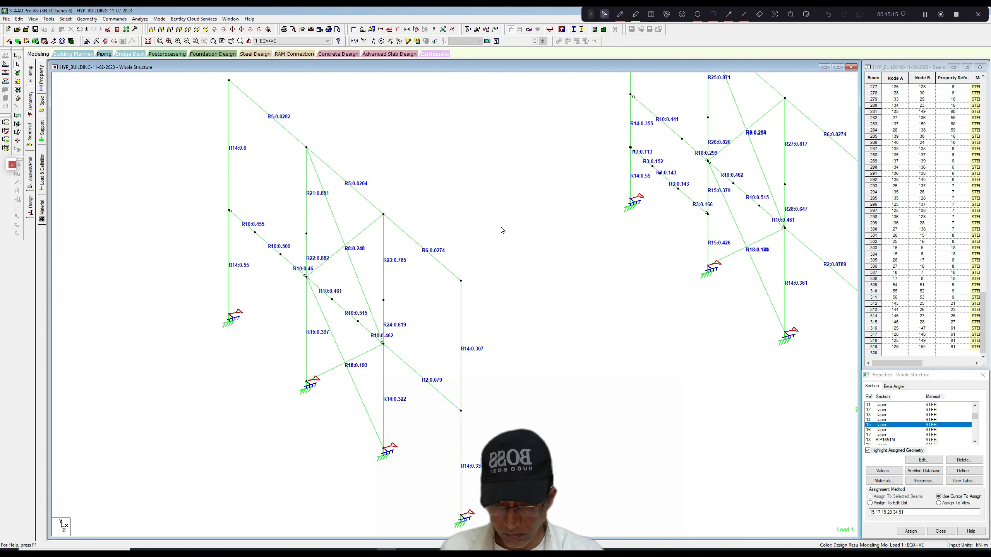
# Look through the section list and check the steel design results of the upper R8 diagonal brace.
pyautogui.click(975, 417)
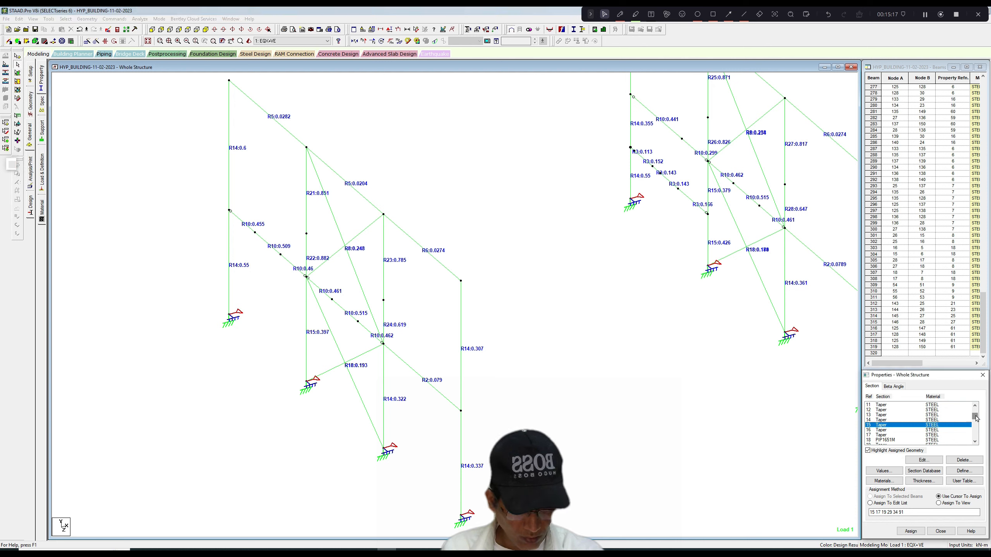
pyautogui.moveTo(976, 416); pyautogui.dragTo(976, 413)
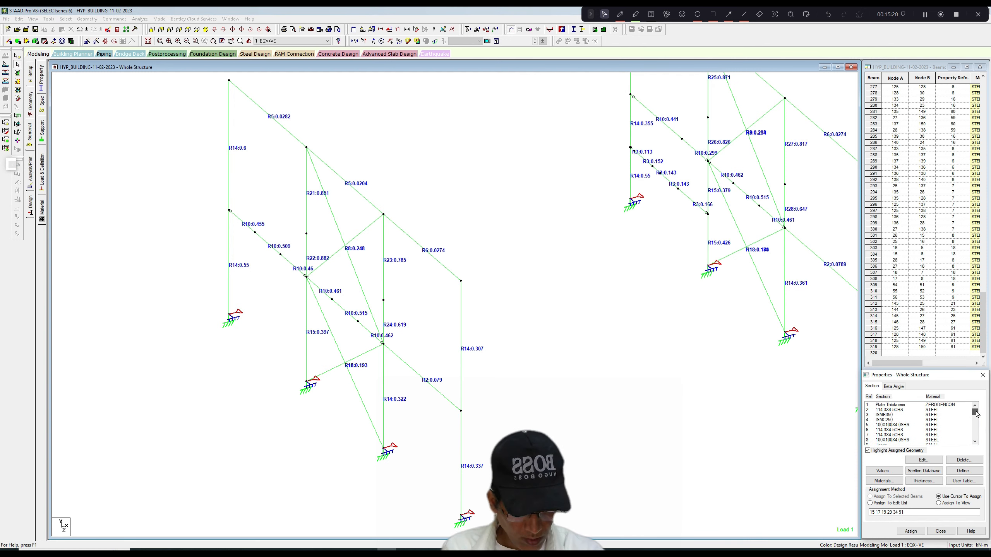
pyautogui.doubleClick(362, 288)
pyautogui.click(567, 204)
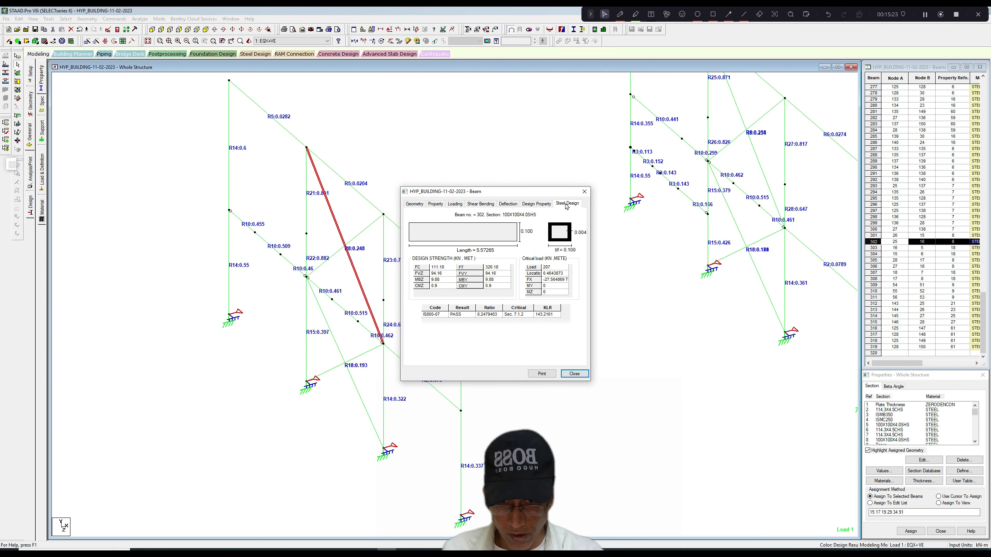
pyautogui.click(585, 192)
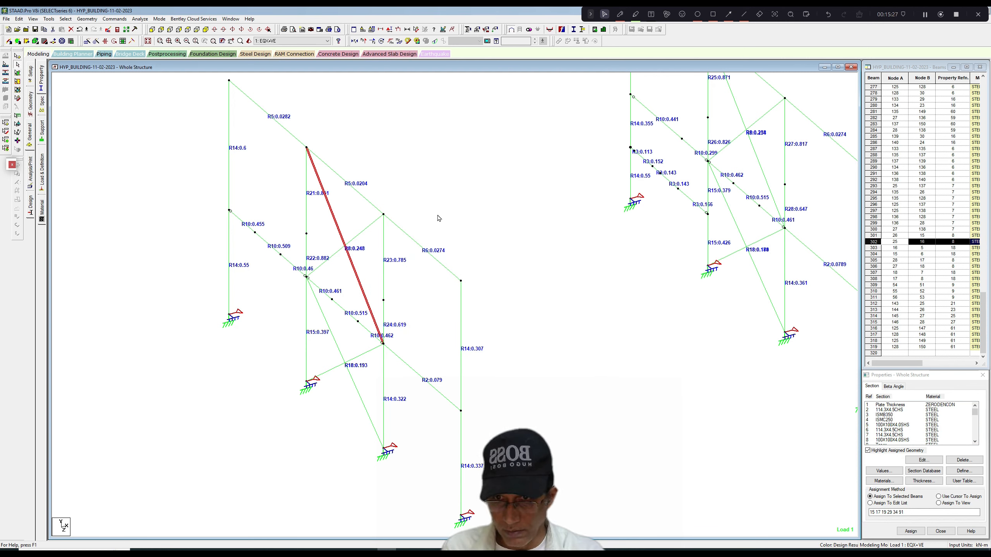
# Check the steel design results of the R6 eaves member in the left-hand side wall's end bay.
pyautogui.doubleClick(426, 250)
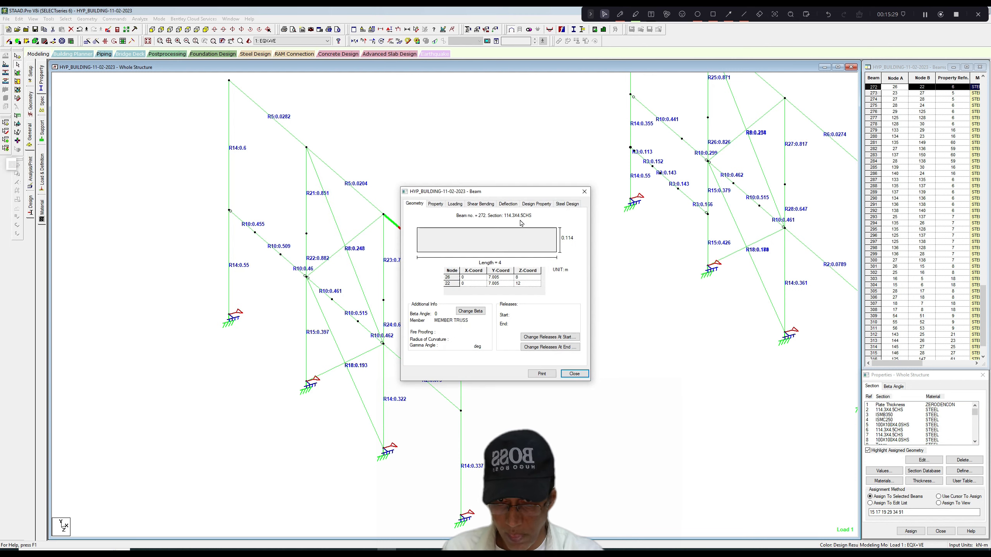
pyautogui.click(567, 204)
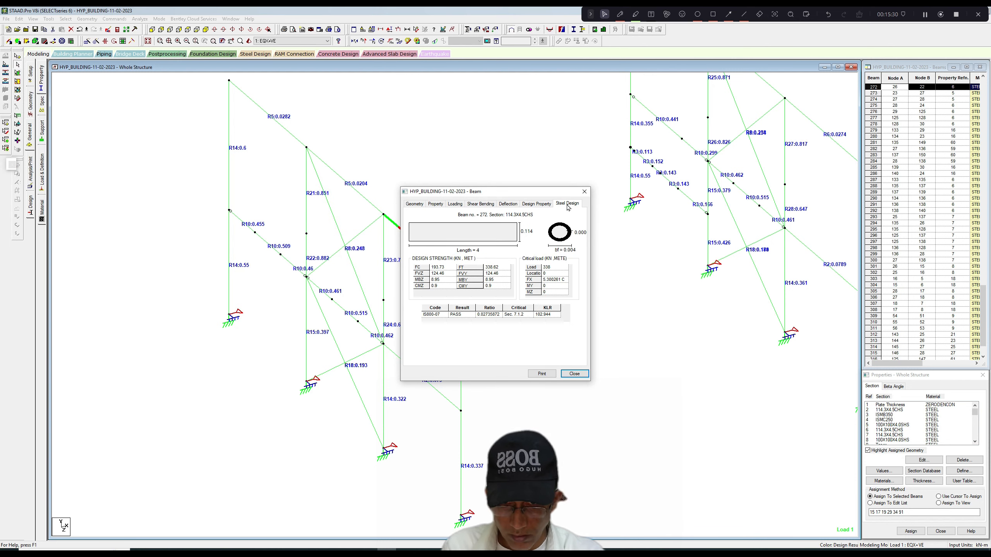
pyautogui.click(584, 192)
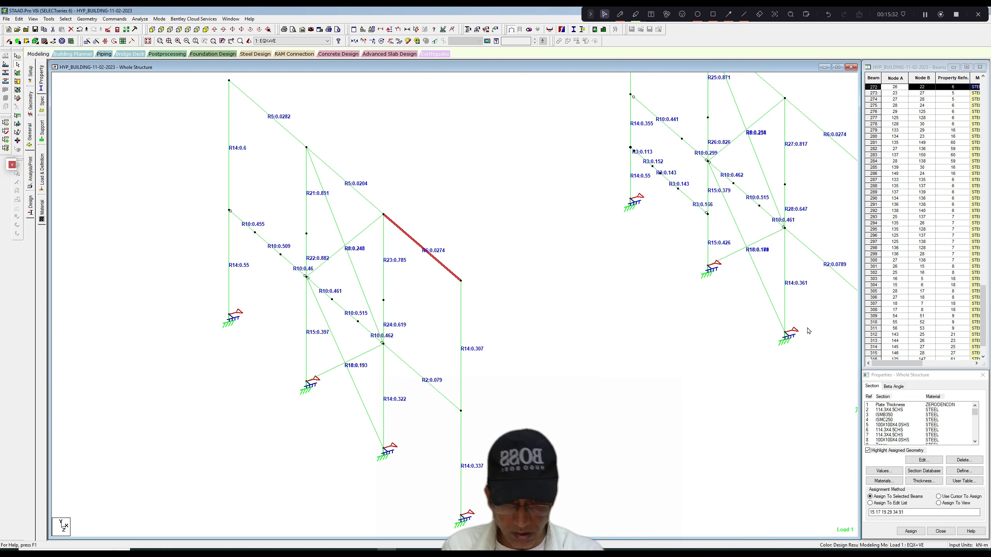
# Change section property 6 to the circular hollow profile 88.9X4CHS and delete the existing result files.
pyautogui.click(976, 417)
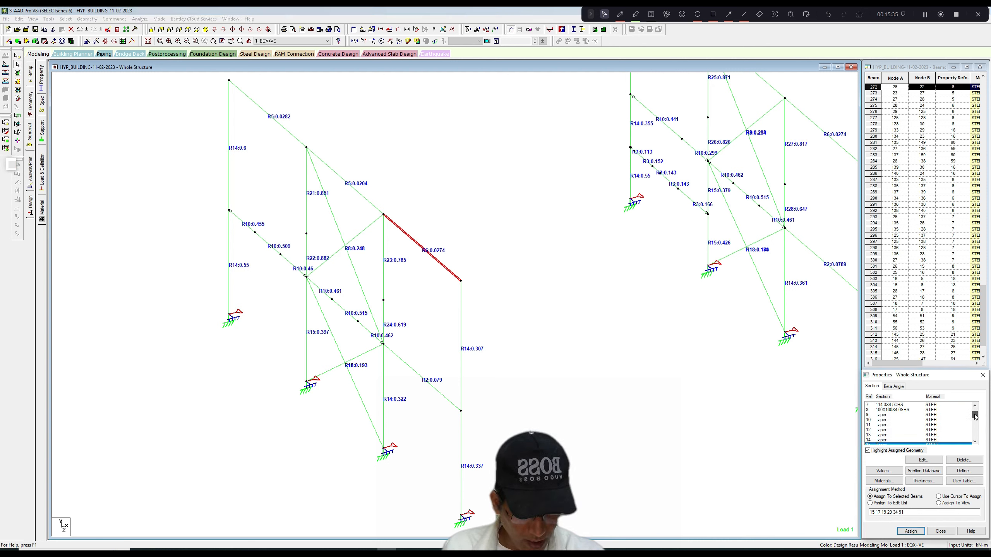
pyautogui.moveTo(976, 416); pyautogui.dragTo(976, 412)
pyautogui.click(917, 425)
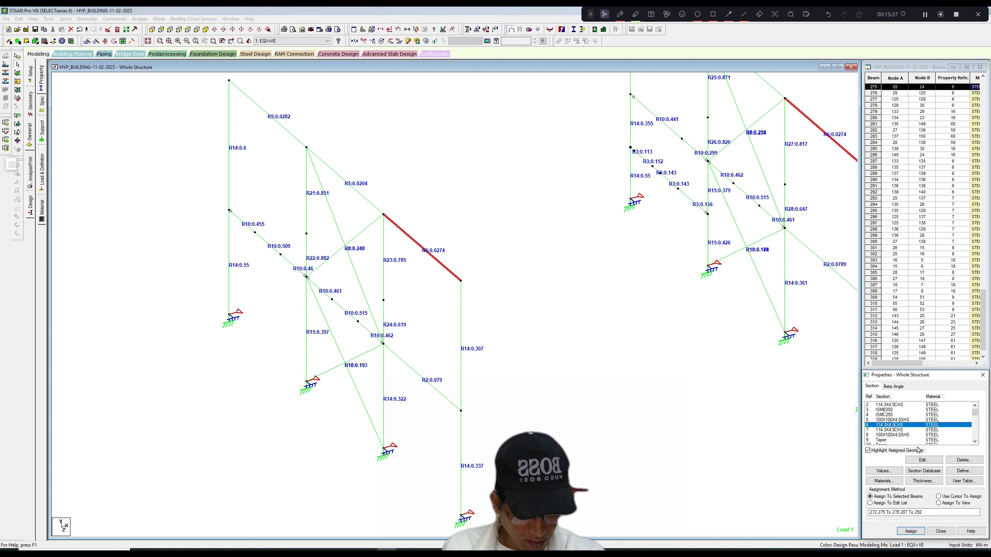
pyautogui.click(923, 460)
pyautogui.moveTo(484, 250); pyautogui.dragTo(485, 265)
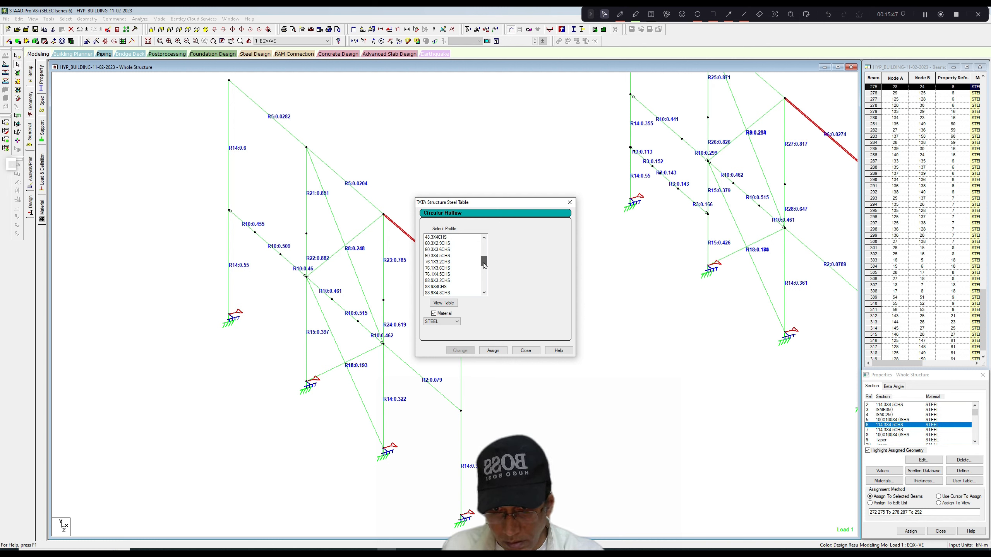
pyautogui.moveTo(485, 266); pyautogui.dragTo(485, 266)
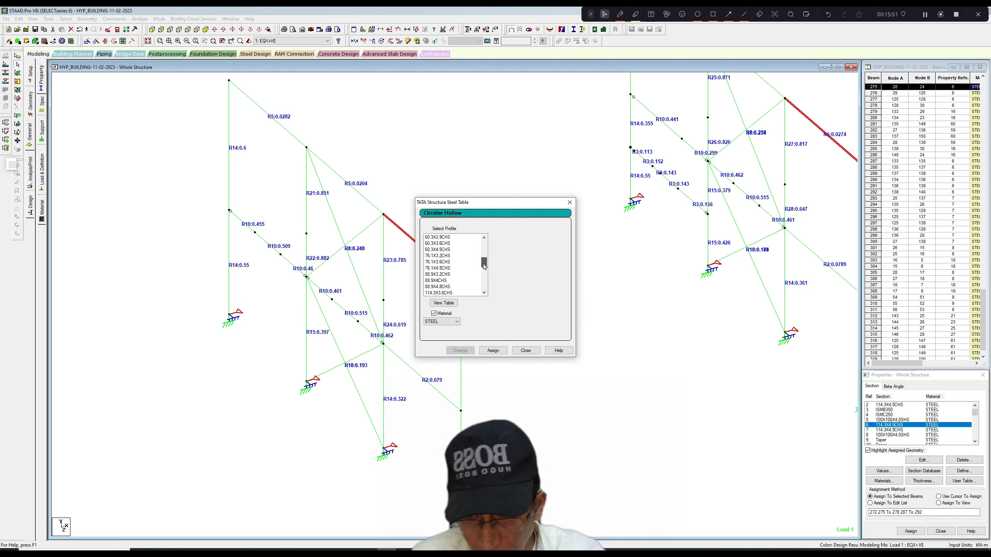
pyautogui.click(439, 281)
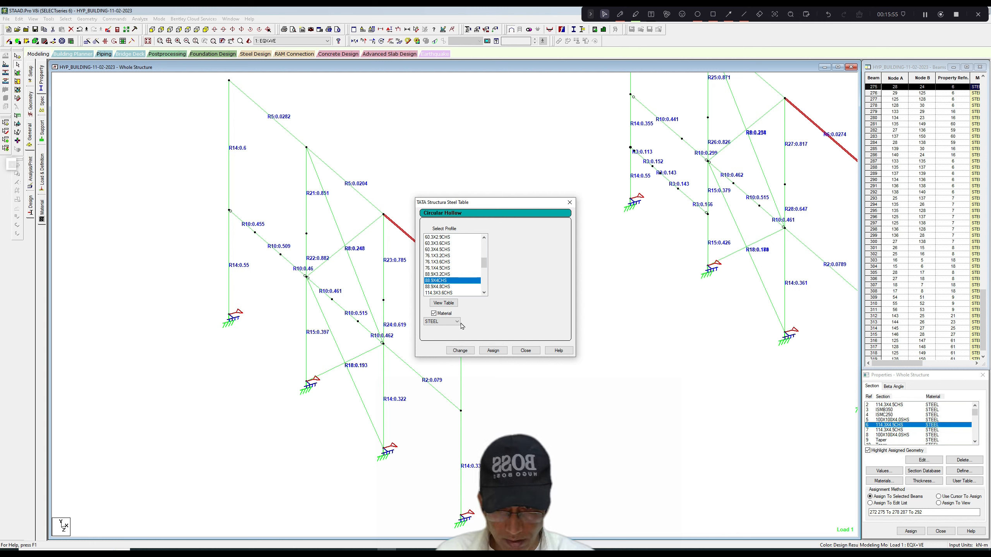
pyautogui.click(462, 354)
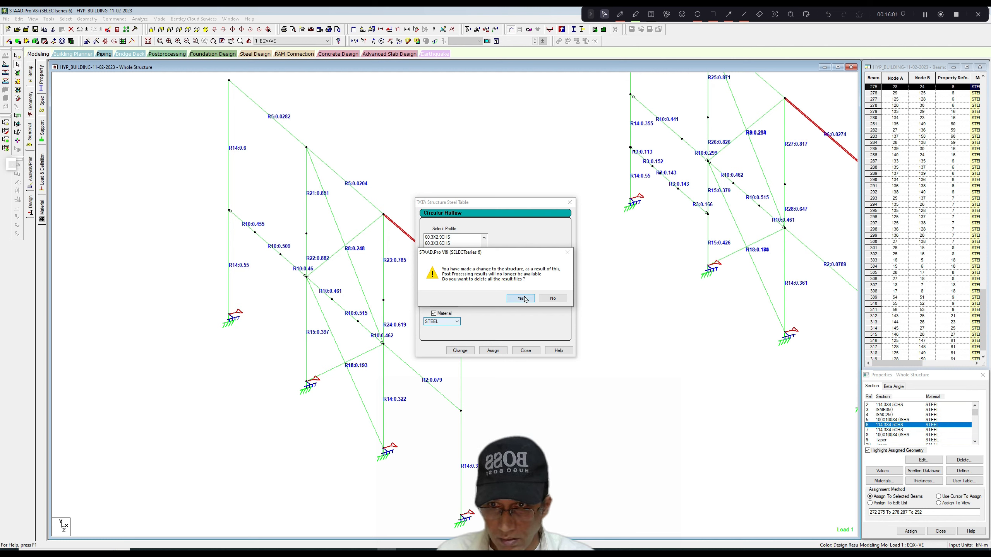
pyautogui.click(521, 298)
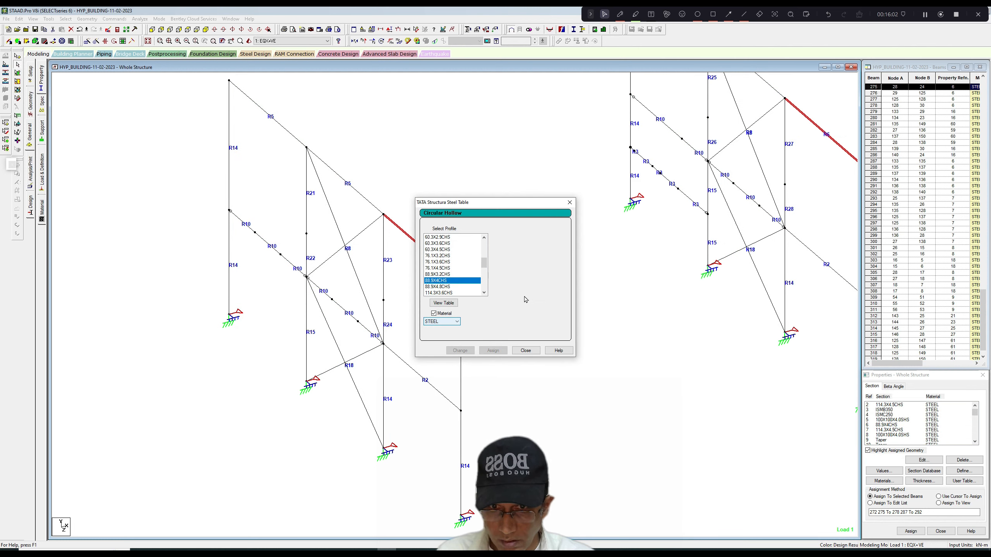
pyautogui.click(569, 202)
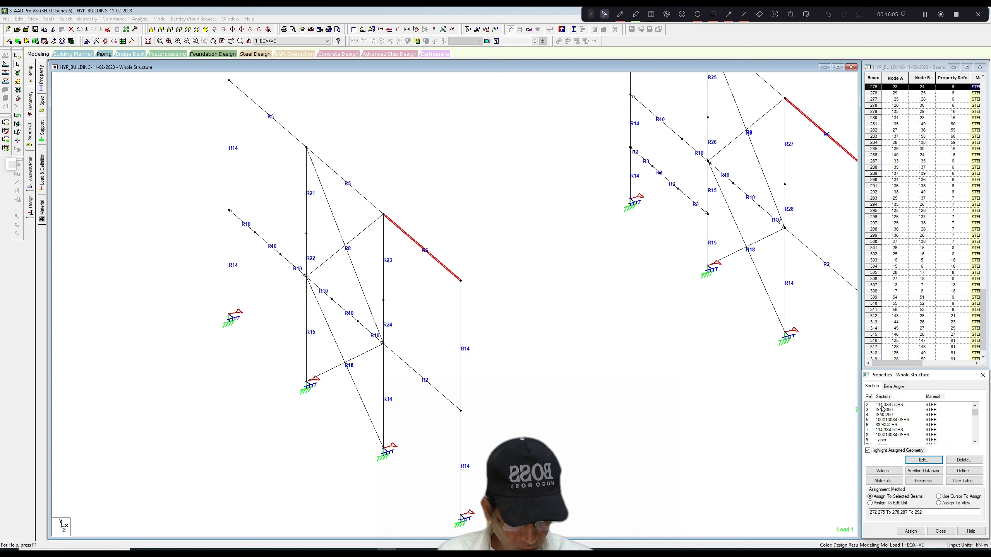
# Change section property 2 to the circular hollow profile 88.9X4CHS.
pyautogui.click(882, 405)
pyautogui.click(924, 460)
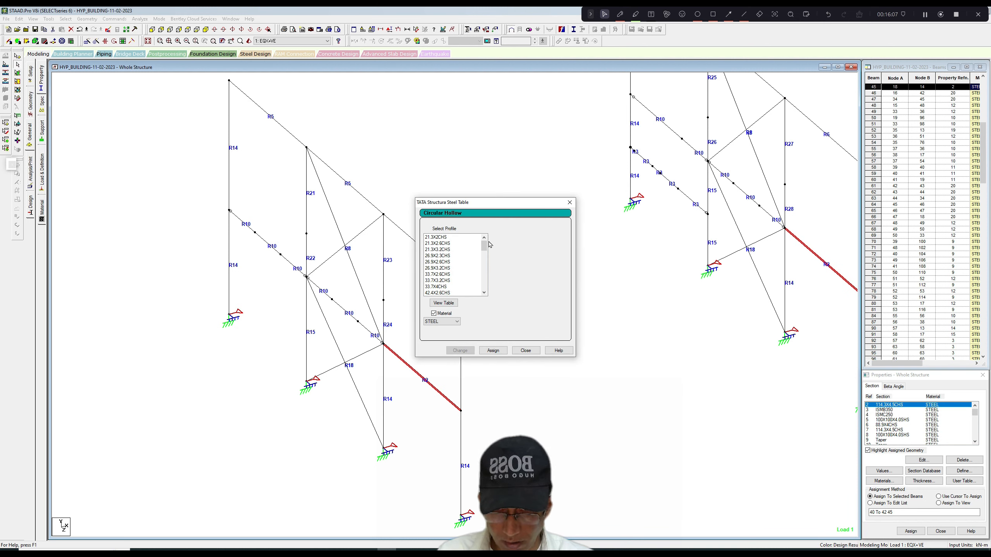
pyautogui.moveTo(485, 246); pyautogui.dragTo(483, 265)
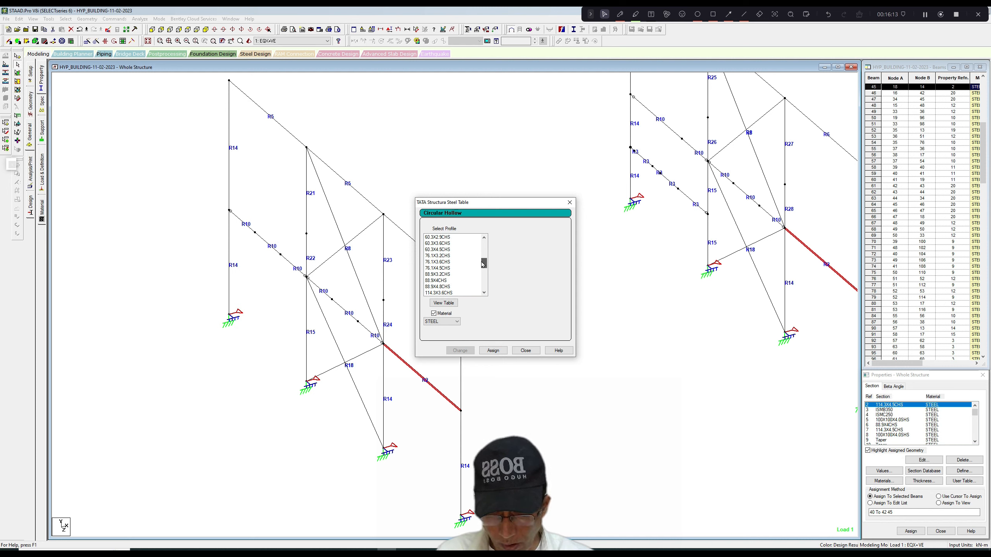
pyautogui.click(454, 281)
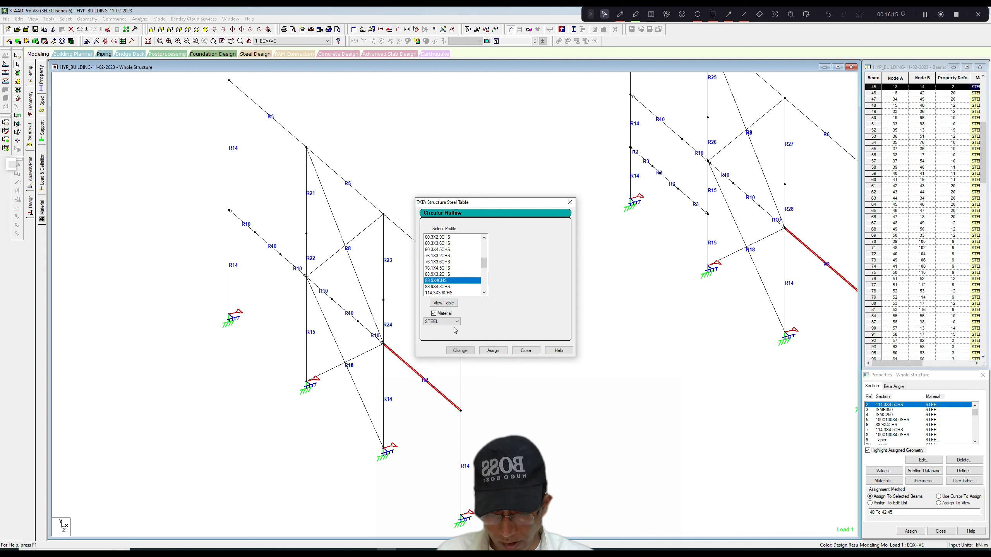
pyautogui.click(463, 351)
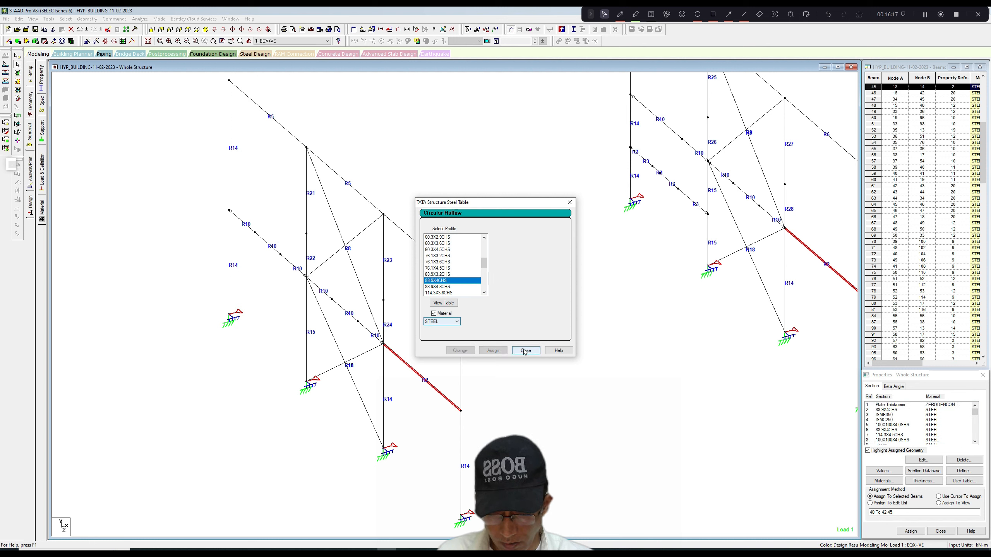
pyautogui.click(525, 351)
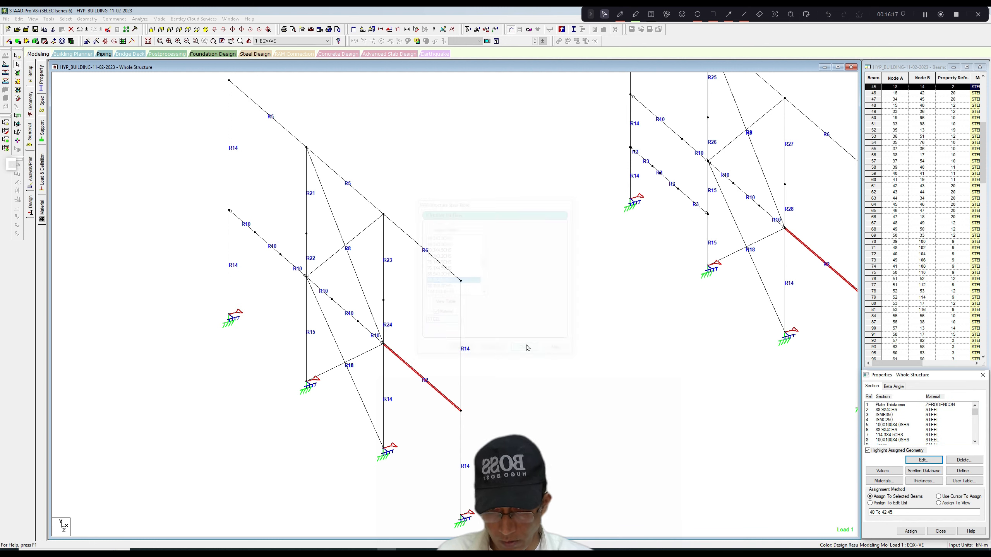
# Change section property 5 to the square hollow profile 91.5X91.5X3.6SHS.
pyautogui.click(893, 426)
pyautogui.click(924, 460)
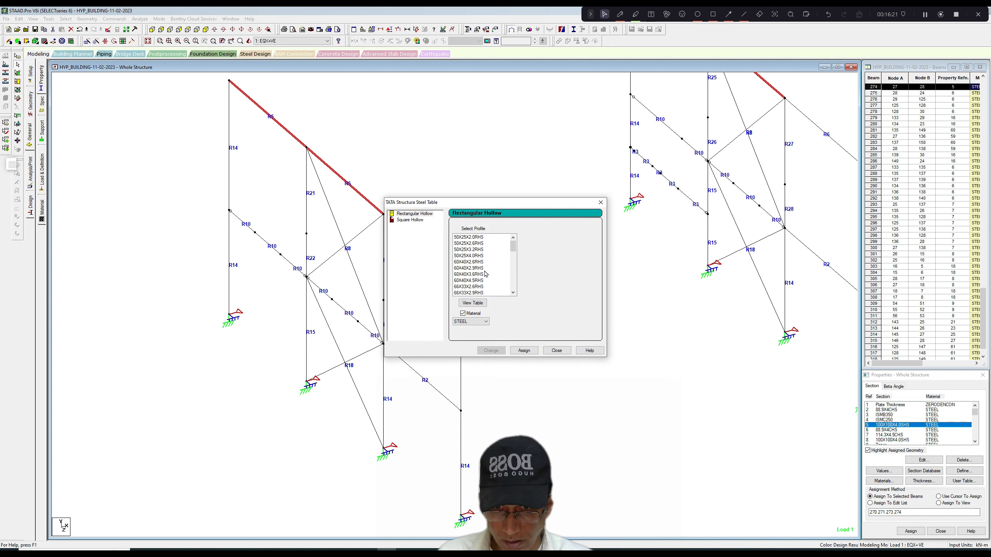
pyautogui.moveTo(516, 250); pyautogui.dragTo(514, 264)
pyautogui.click(409, 220)
pyautogui.click(472, 287)
pyautogui.click(491, 350)
pyautogui.click(557, 351)
# Change section property 8, assigned to the upper diagonal braces, to the square hollow profile 91.5X91.5X3.6SHS.
pyautogui.click(886, 440)
pyautogui.click(924, 460)
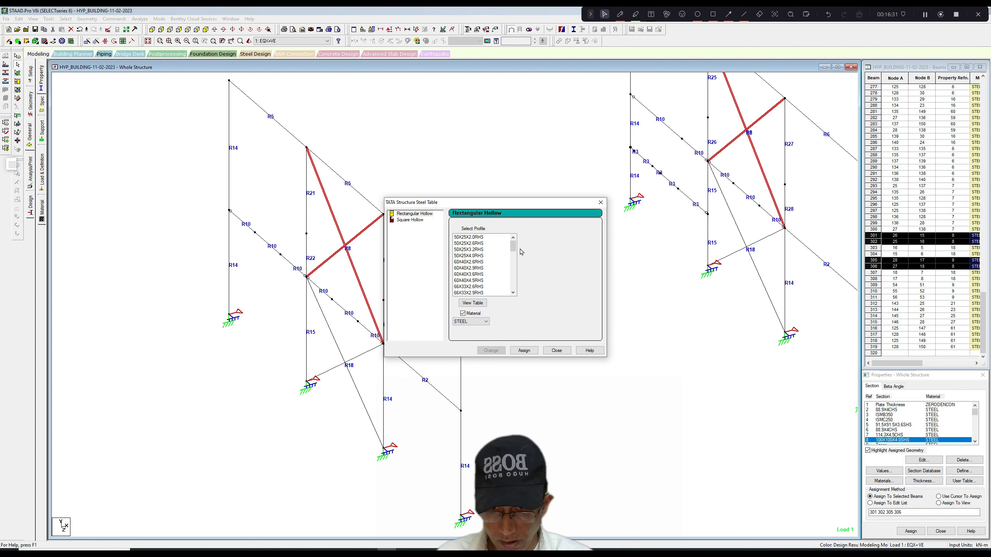
pyautogui.moveTo(513, 247); pyautogui.dragTo(514, 265)
pyautogui.click(410, 220)
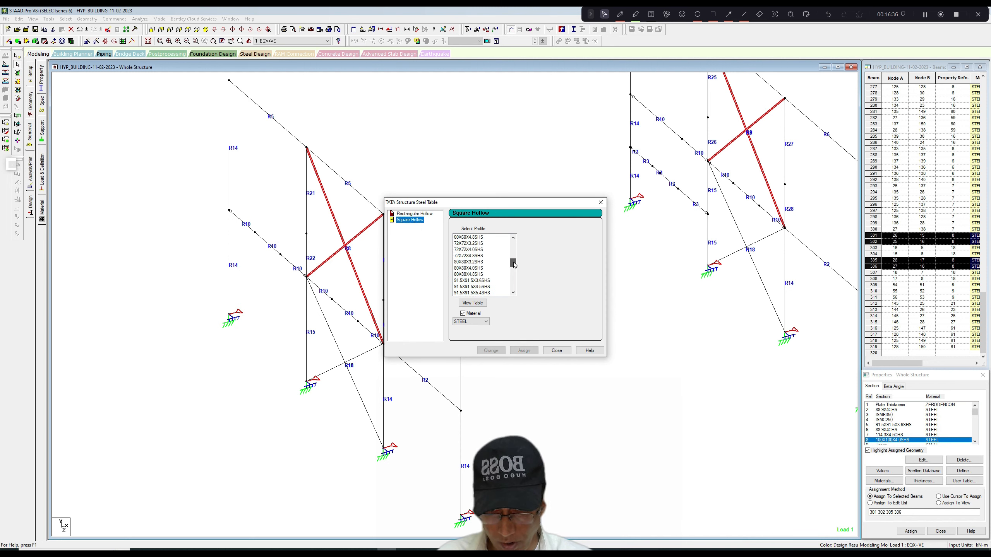
pyautogui.click(492, 280)
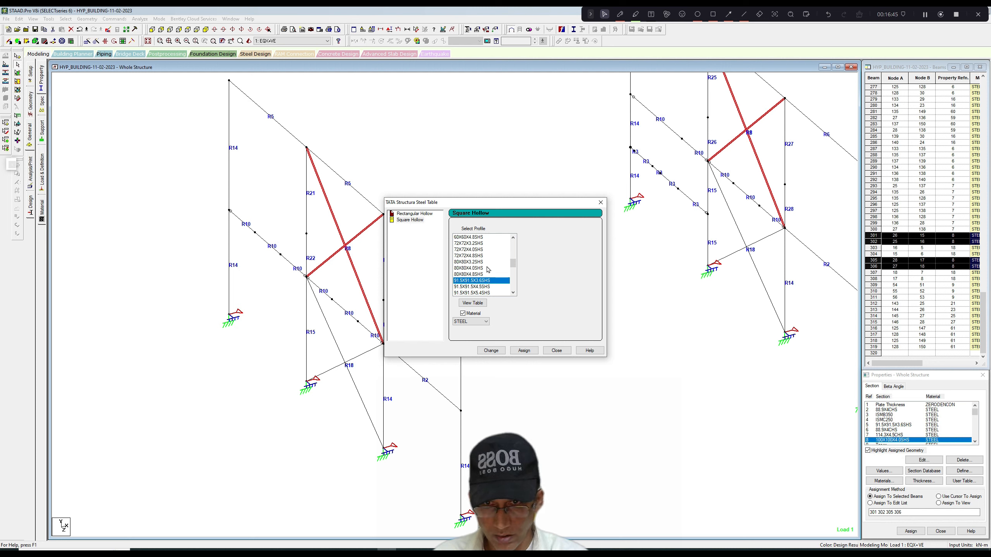
pyautogui.click(529, 349)
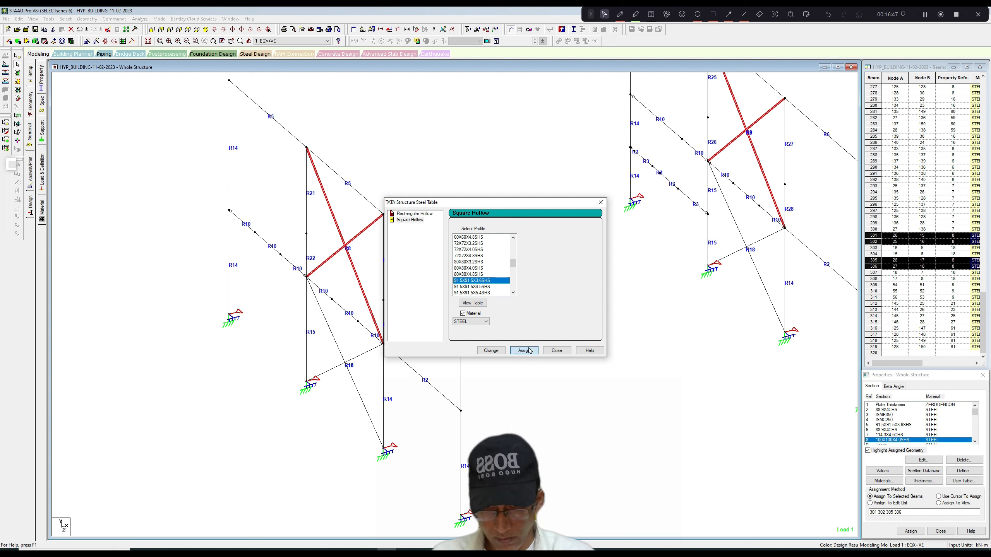
pyautogui.click(600, 203)
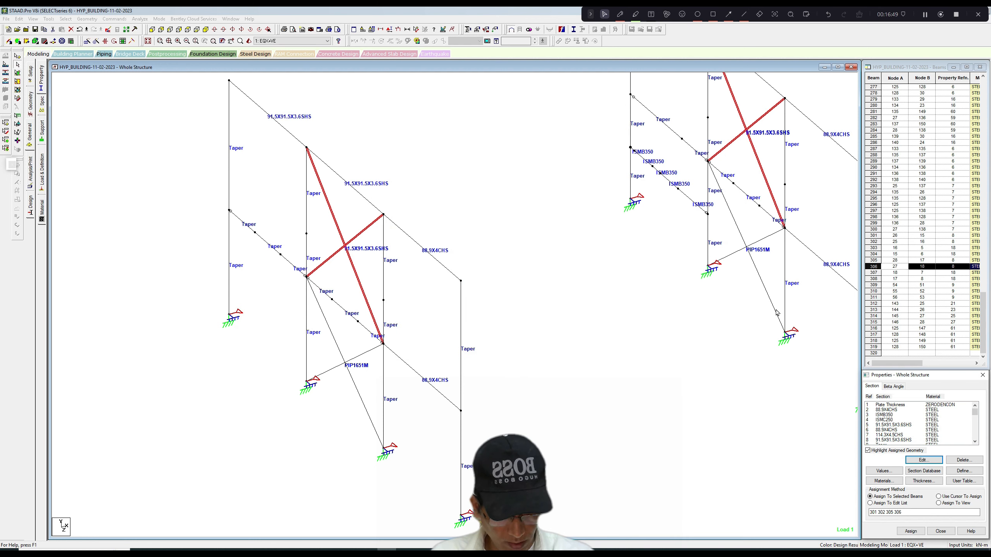
# Change section property 18, assigned to the lower diagonal braces, to the Indian pipe profile PIP1143M.
pyautogui.scroll(-1, 978, 434)
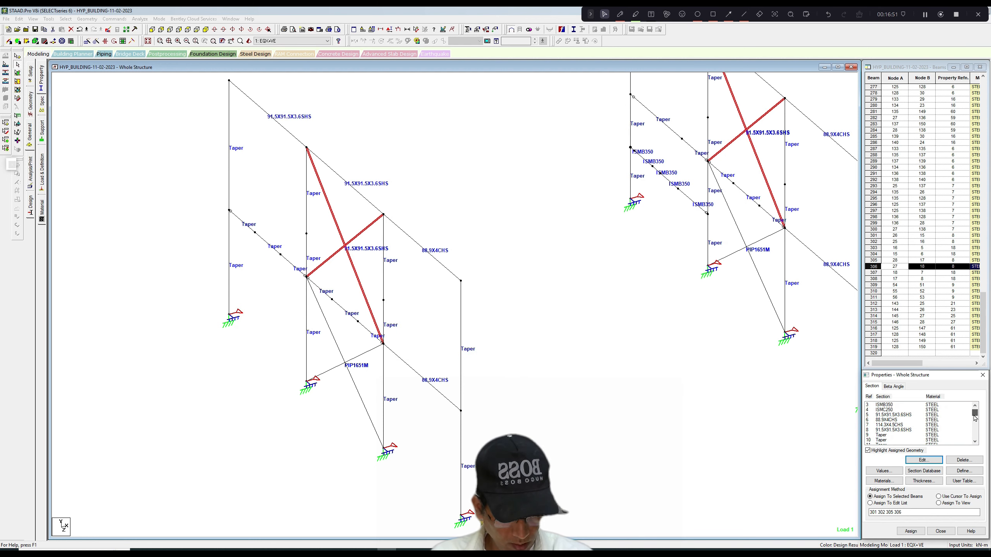
pyautogui.click(893, 425)
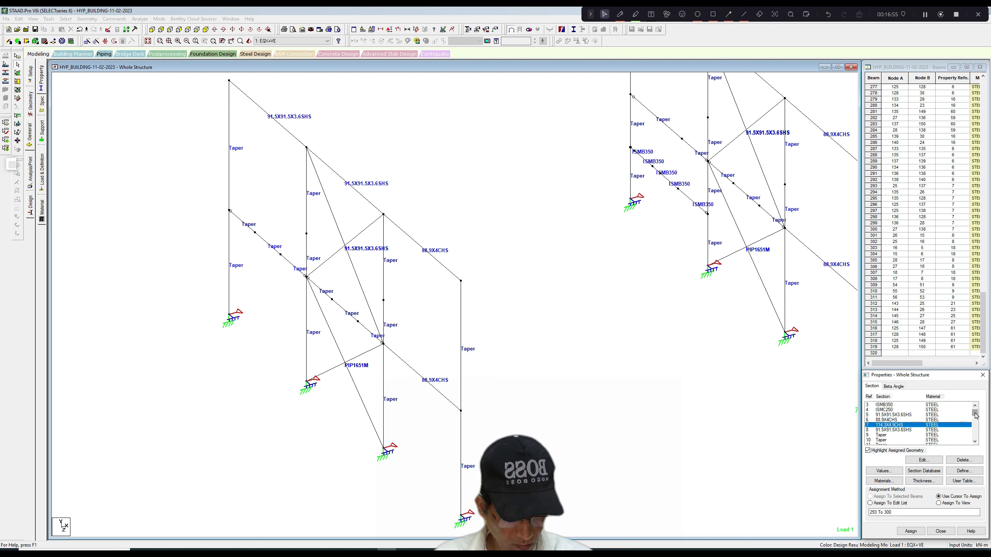
pyautogui.moveTo(976, 416); pyautogui.dragTo(974, 417)
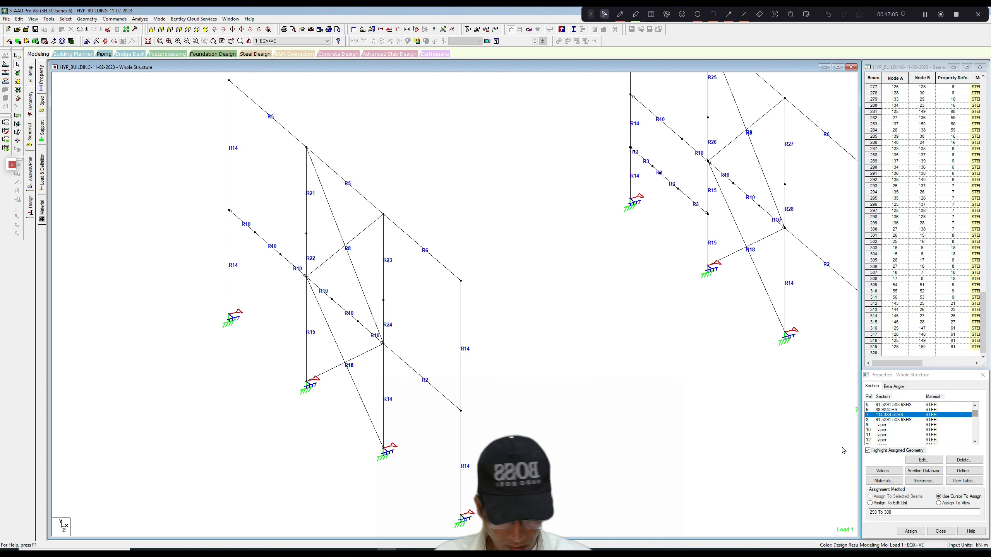
pyautogui.moveTo(975, 416); pyautogui.dragTo(975, 420)
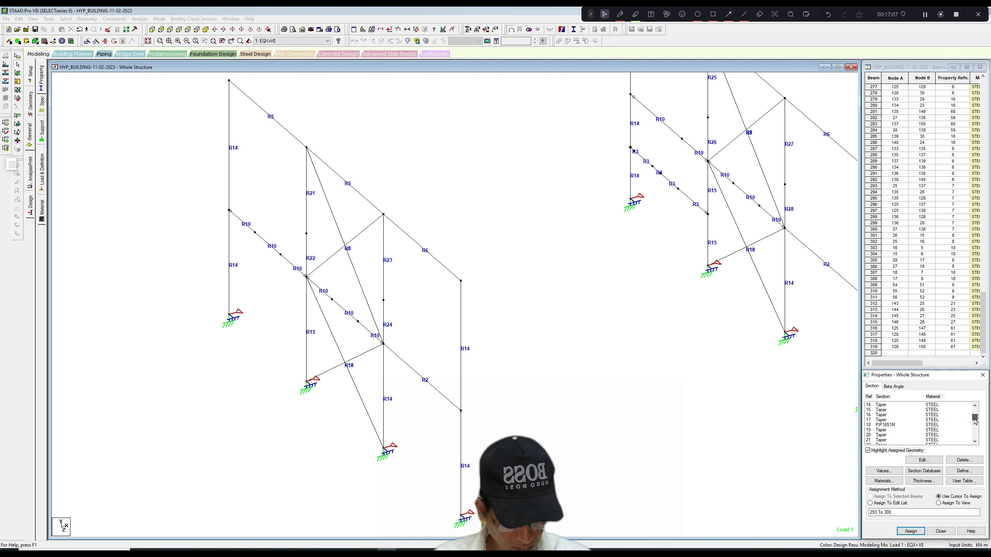
pyautogui.click(886, 424)
pyautogui.click(918, 459)
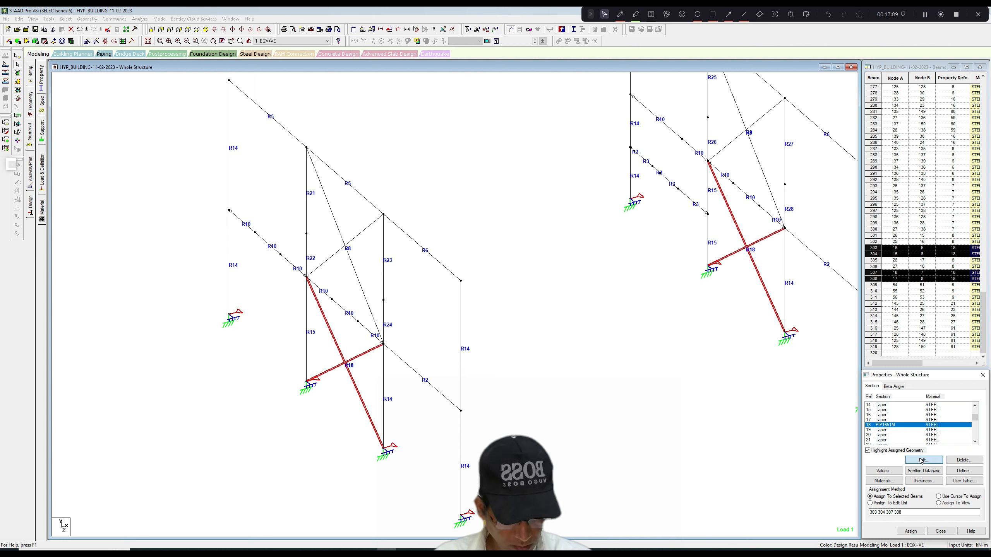
pyautogui.moveTo(463, 244); pyautogui.dragTo(464, 264)
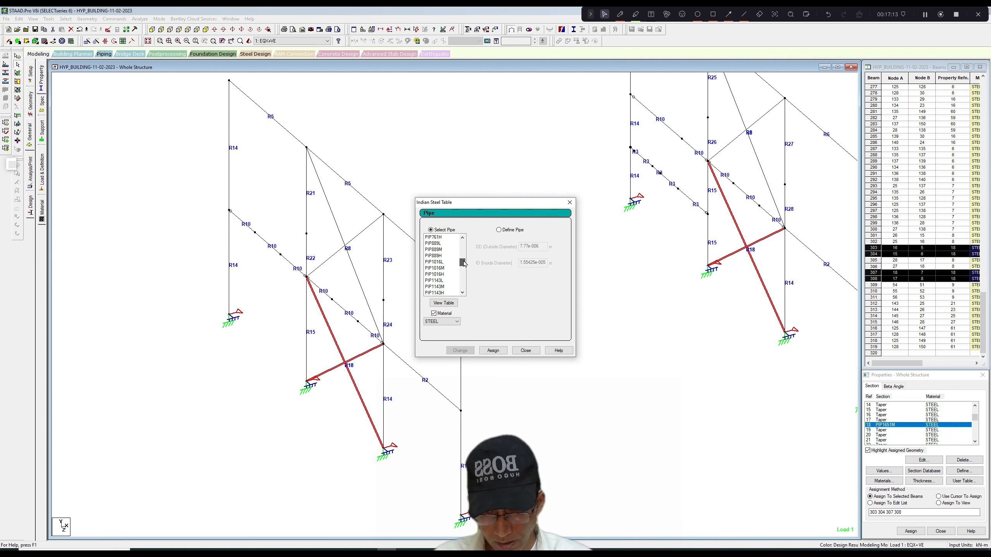
pyautogui.click(443, 287)
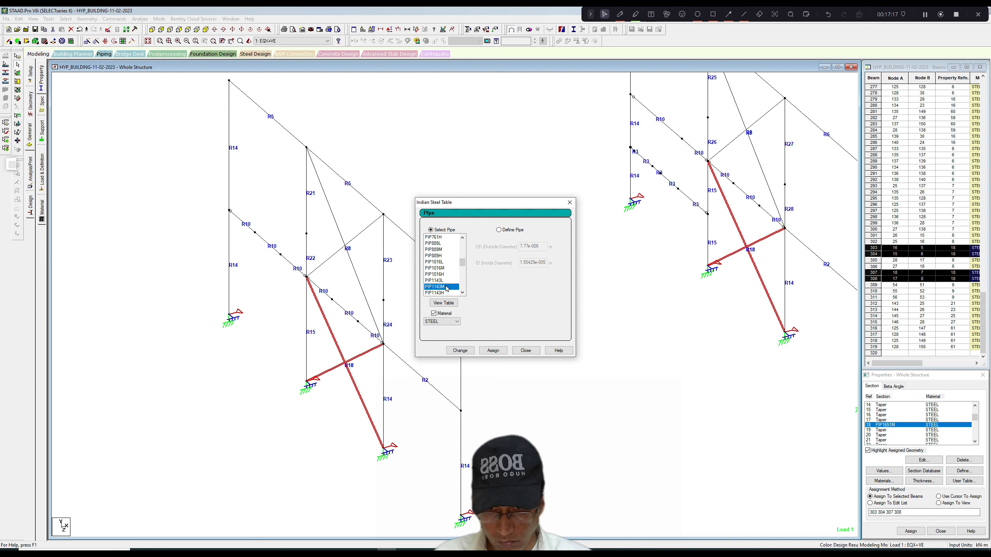
pyautogui.click(494, 351)
pyautogui.click(526, 351)
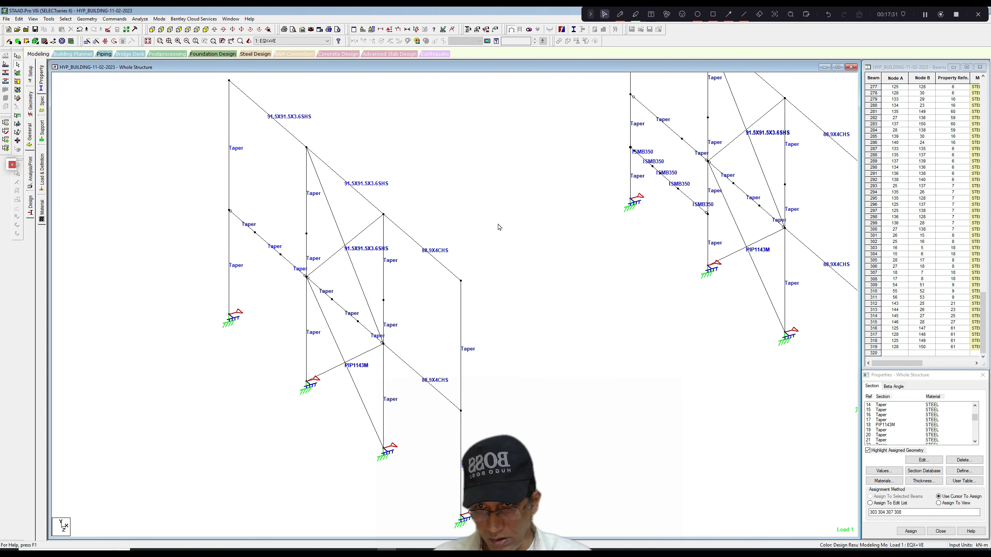
pyautogui.moveTo(498, 224); pyautogui.dragTo(482, 232, button='middle')
pyautogui.scroll(-1, 482, 230)
pyautogui.scroll(3, 483, 232)
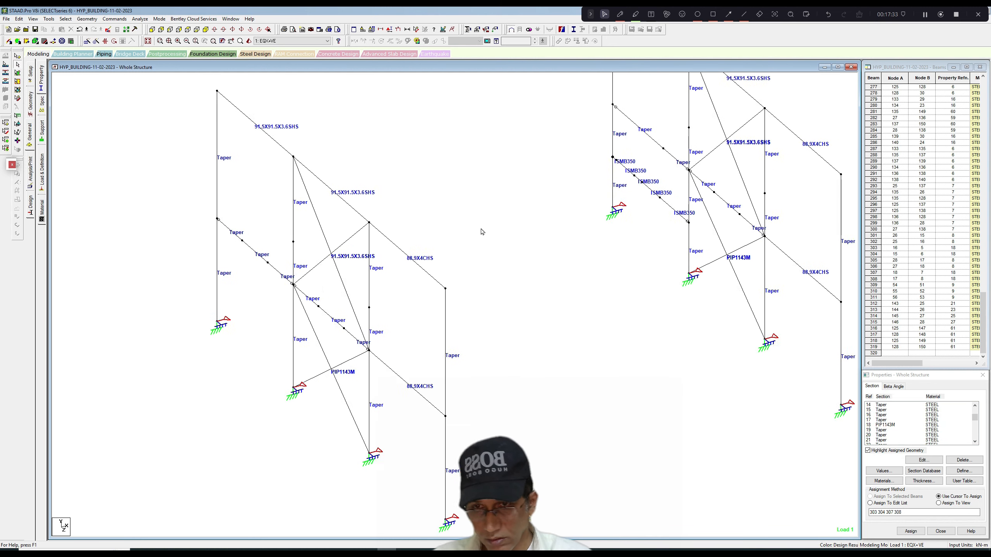
pyautogui.scroll(-4, 483, 232)
pyautogui.moveTo(484, 232); pyautogui.dragTo(482, 235, button='middle')
pyautogui.scroll(2, 482, 235)
pyautogui.scroll(-2, 483, 235)
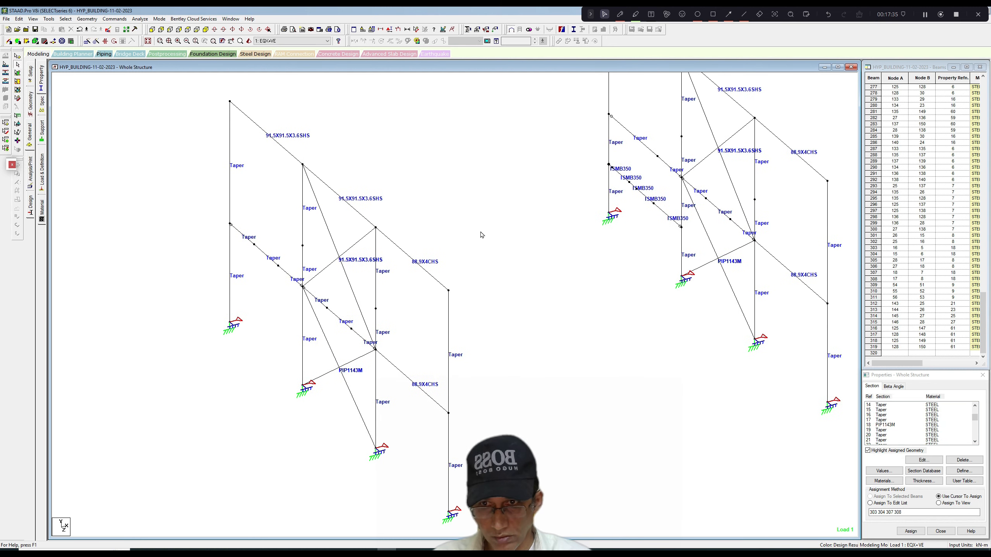
pyautogui.scroll(1, 480, 232)
pyautogui.scroll(-2, 480, 232)
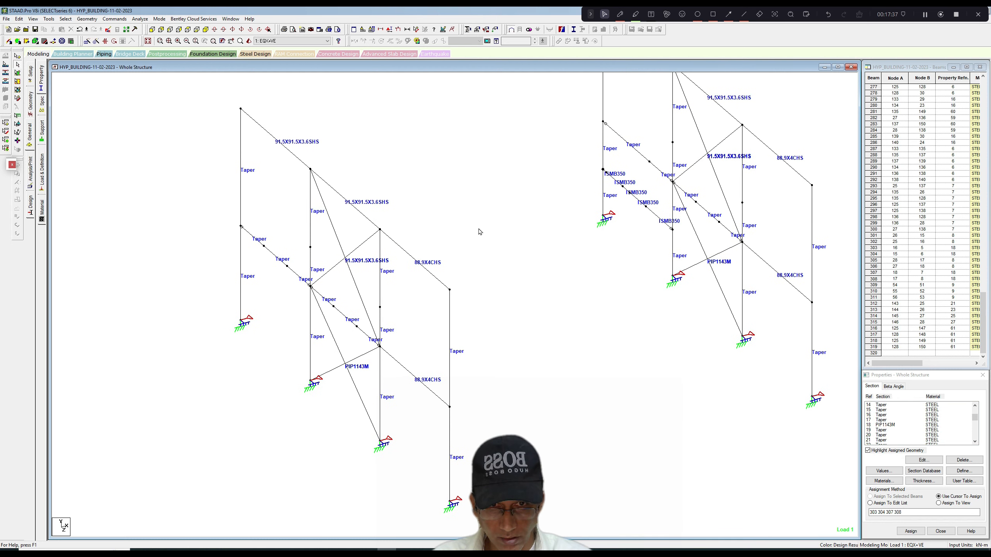
pyautogui.scroll(3, 480, 232)
pyautogui.scroll(-3, 483, 217)
pyautogui.scroll(1, 483, 217)
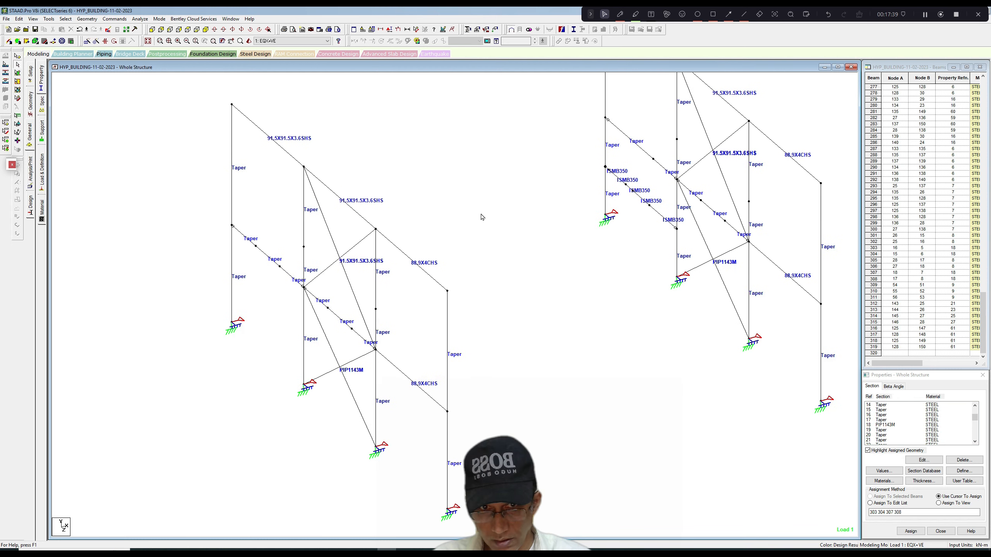
pyautogui.scroll(-1, 483, 217)
pyautogui.scroll(1, 483, 217)
pyautogui.scroll(-1, 483, 217)
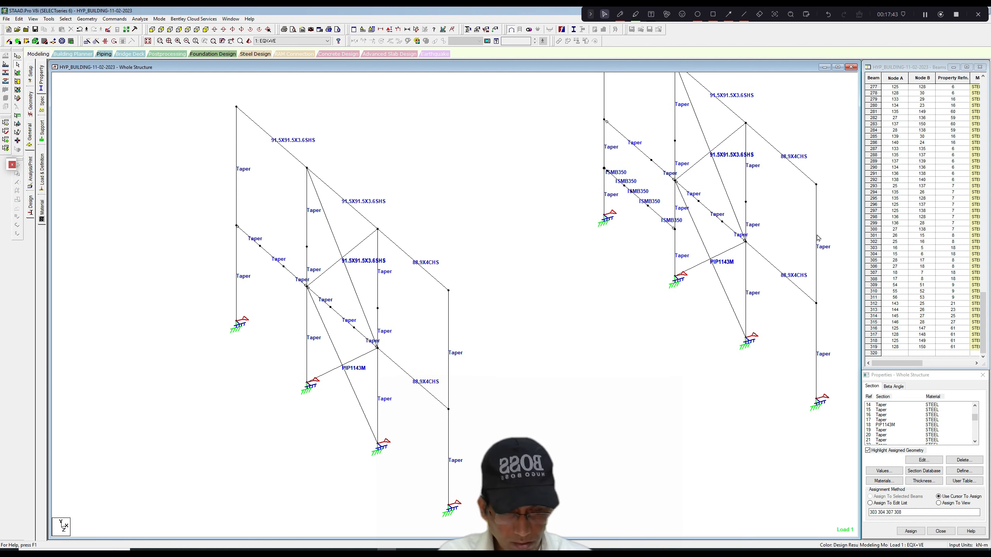
# Run the analysis and steel design on the updated sections and stay in modeling mode.
pyautogui.click(140, 19)
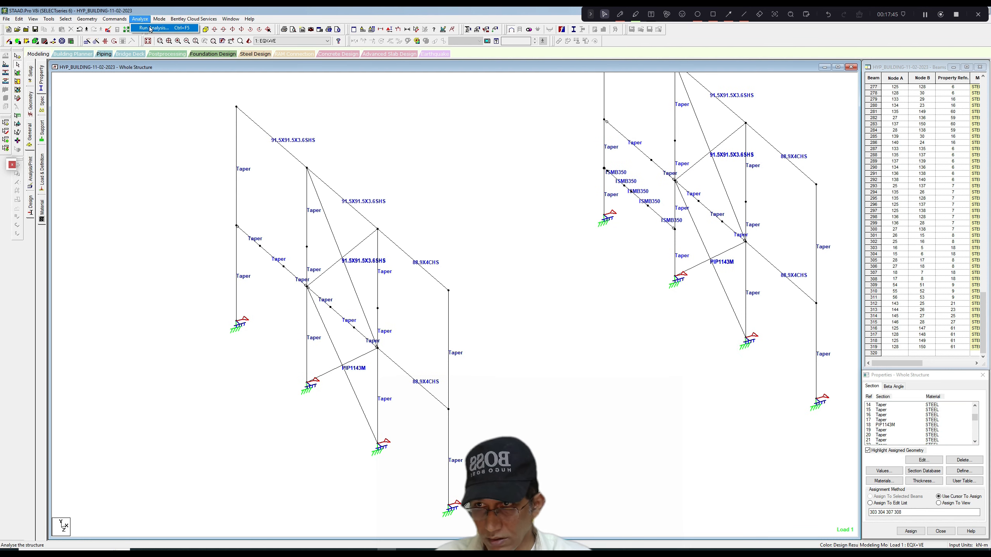
pyautogui.click(150, 28)
pyautogui.click(448, 291)
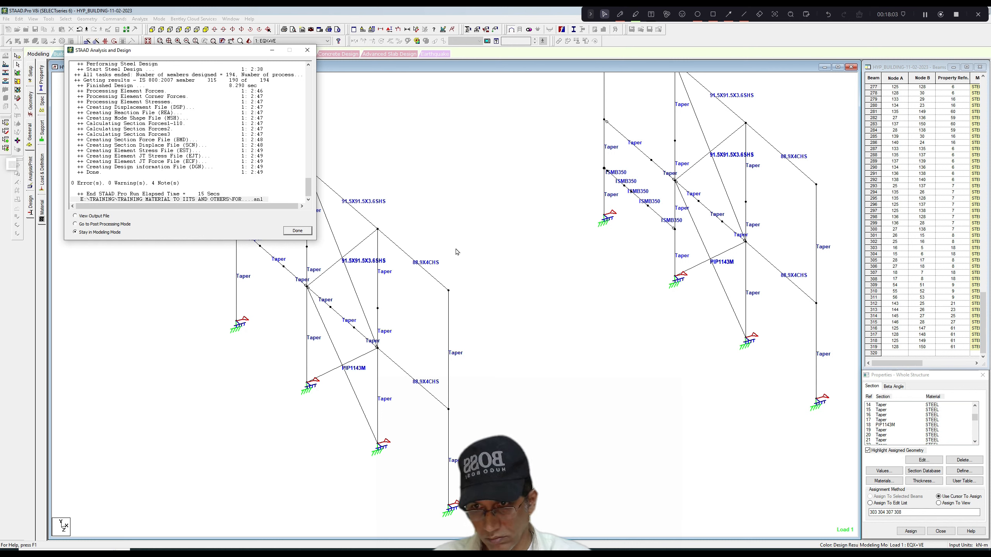
pyautogui.click(297, 230)
pyautogui.rightClick(385, 148)
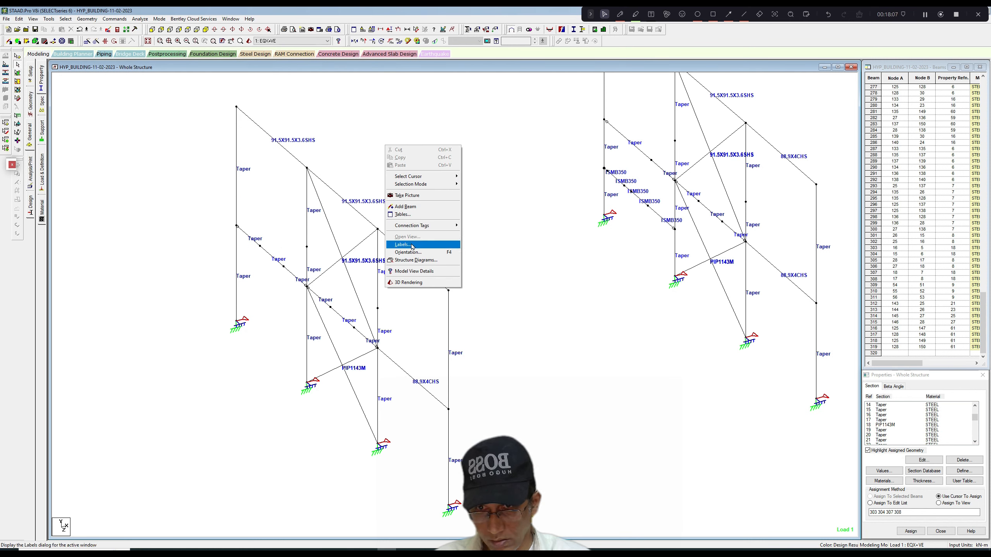
pyautogui.click(410, 243)
pyautogui.click(512, 173)
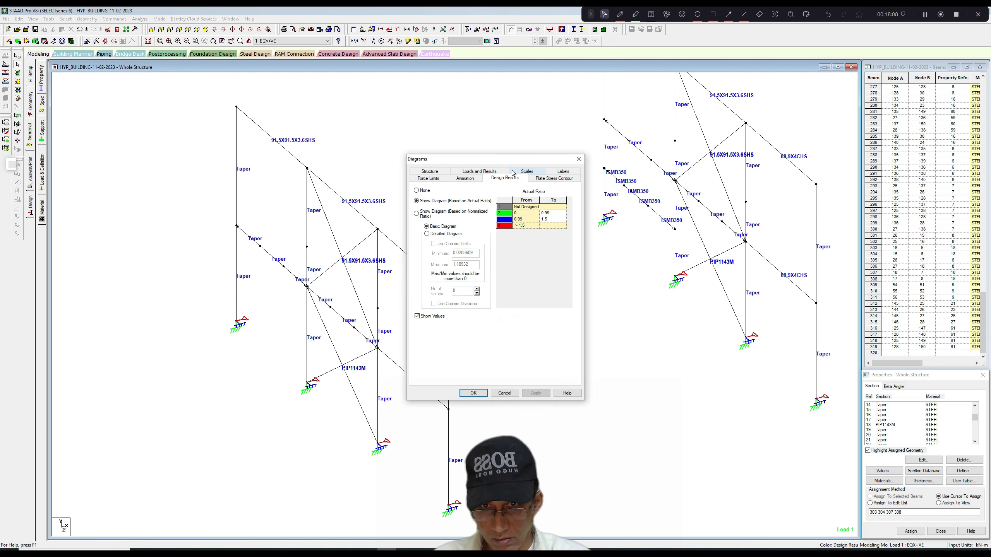
pyautogui.click(416, 214)
pyautogui.click(536, 392)
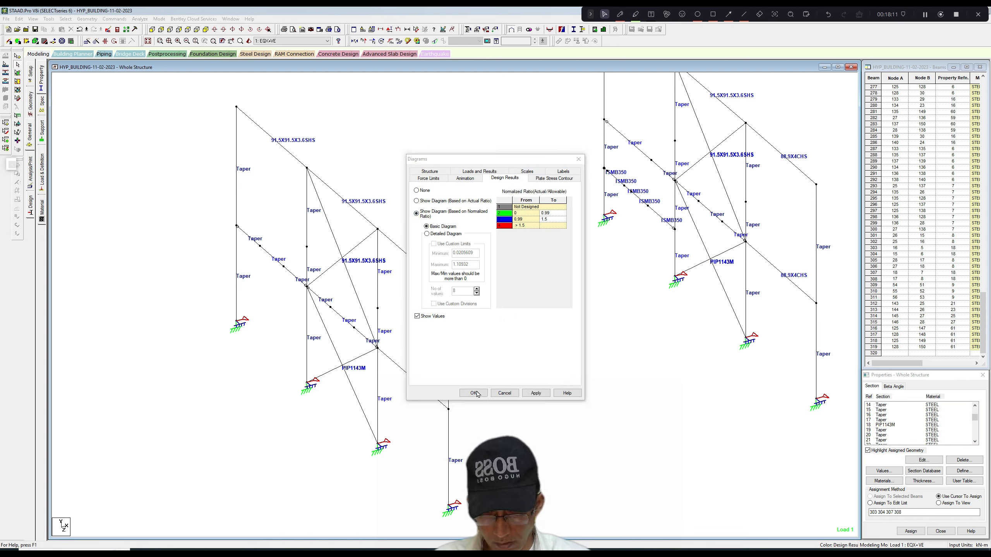
pyautogui.click(579, 159)
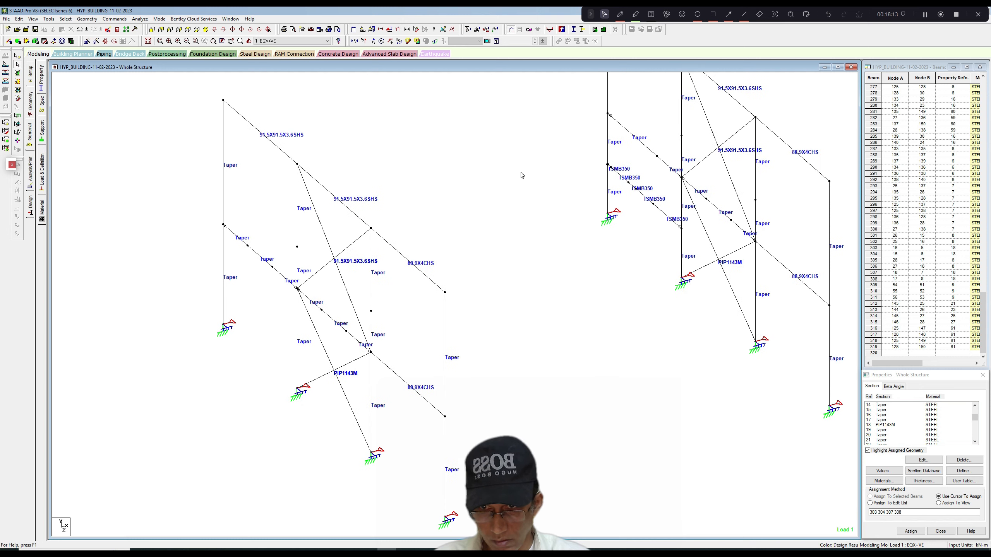
# Display the design results diagram based on normalized ratio, with ratio values shown on the members.
pyautogui.rightClick(494, 157)
pyautogui.click(512, 256)
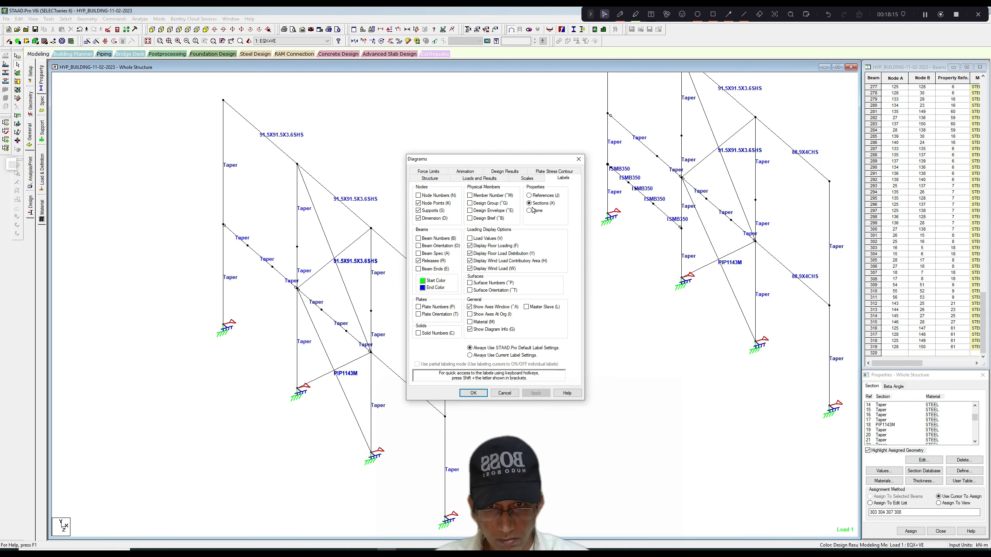
pyautogui.click(507, 174)
pyautogui.click(416, 214)
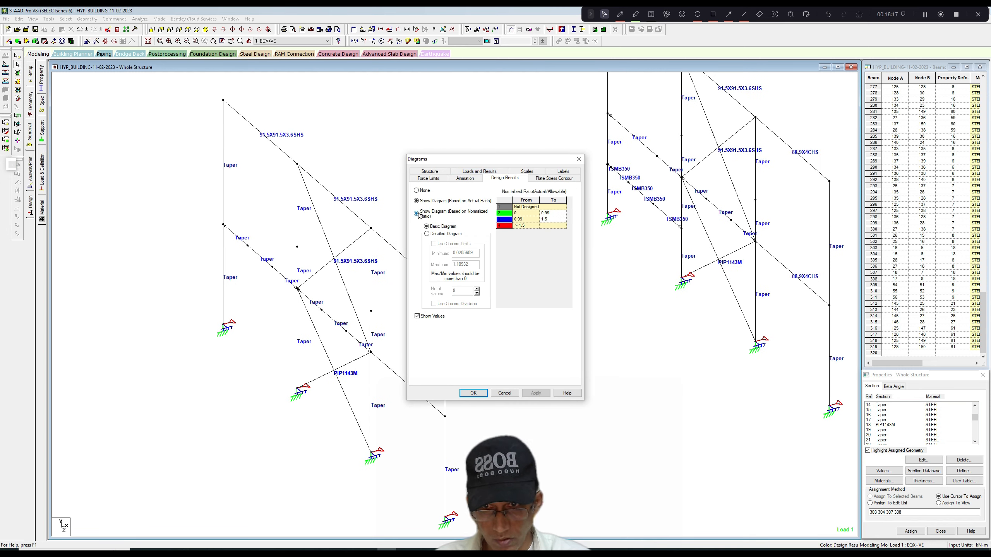
pyautogui.click(485, 395)
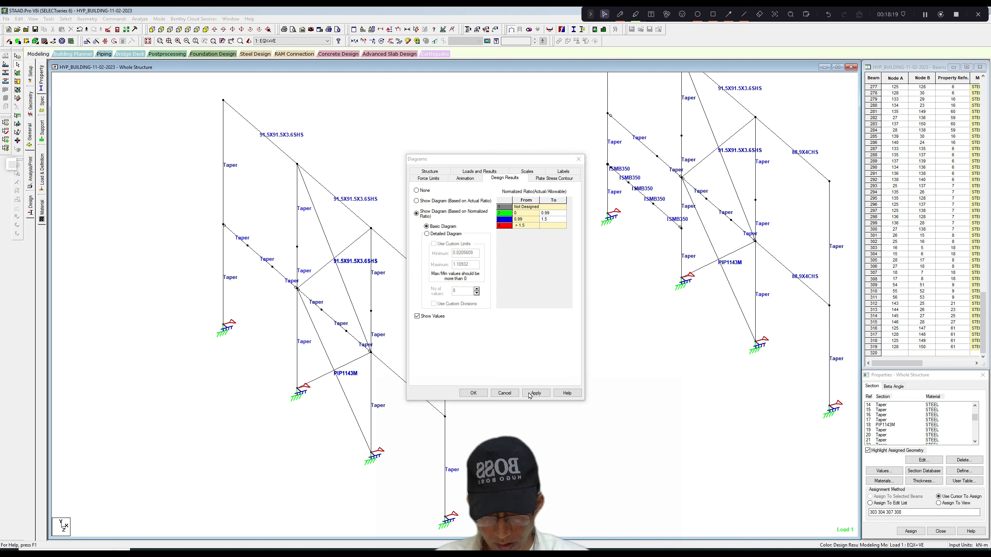
pyautogui.click(563, 172)
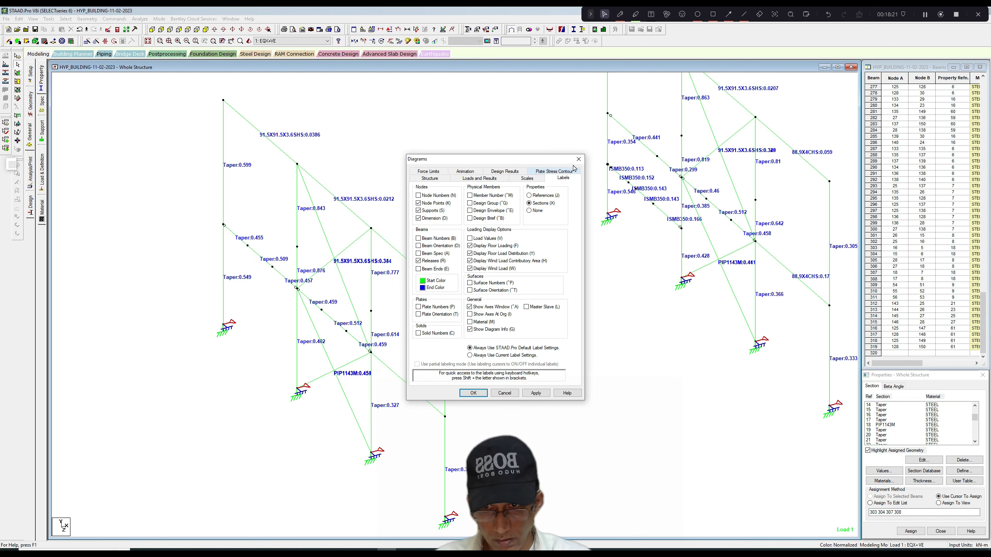
pyautogui.click(522, 173)
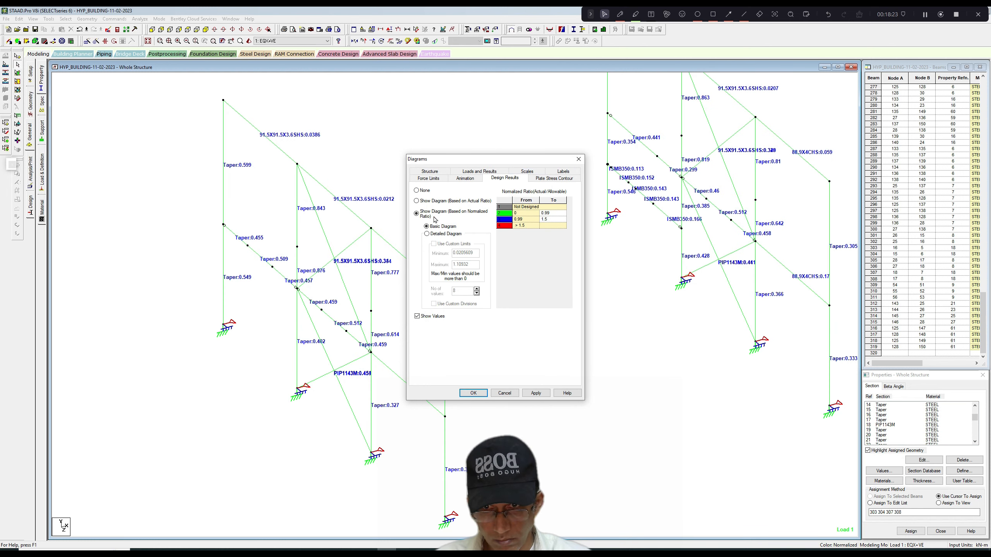
# Apply the normalized-ratio design diagram and inspect the beam data of an upper diagonal brace.
pyautogui.click(532, 394)
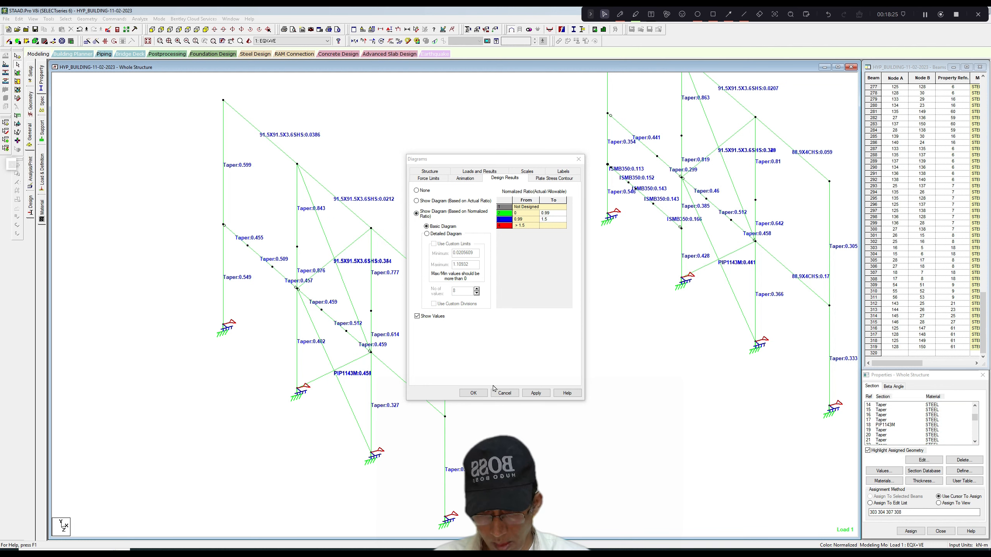
pyautogui.click(579, 158)
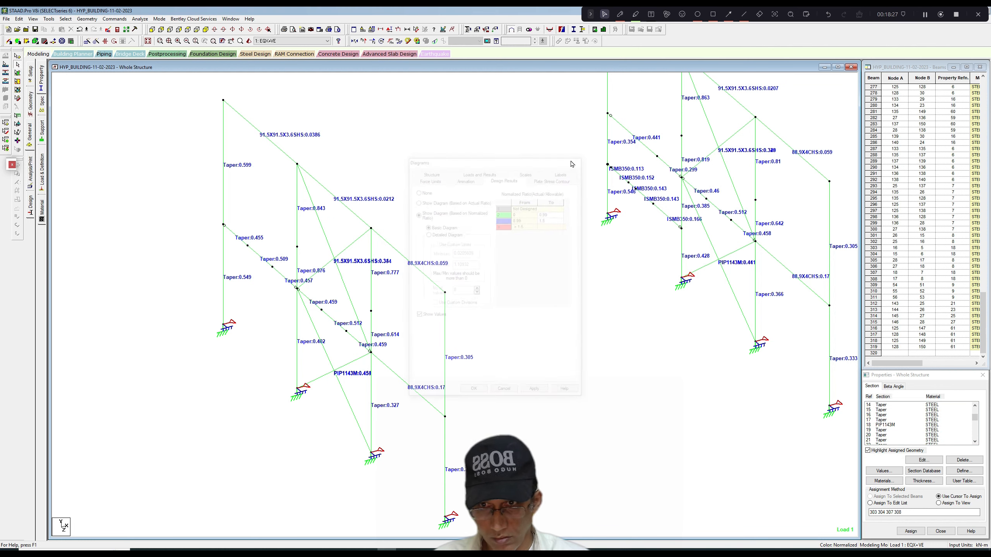
pyautogui.scroll(2, 527, 187)
pyautogui.scroll(-1, 501, 204)
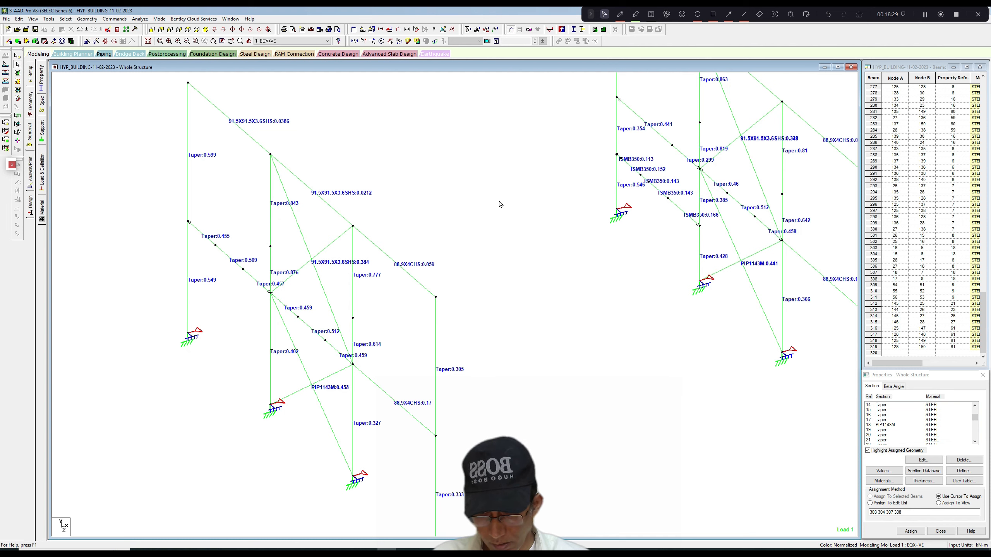
pyautogui.scroll(1, 491, 218)
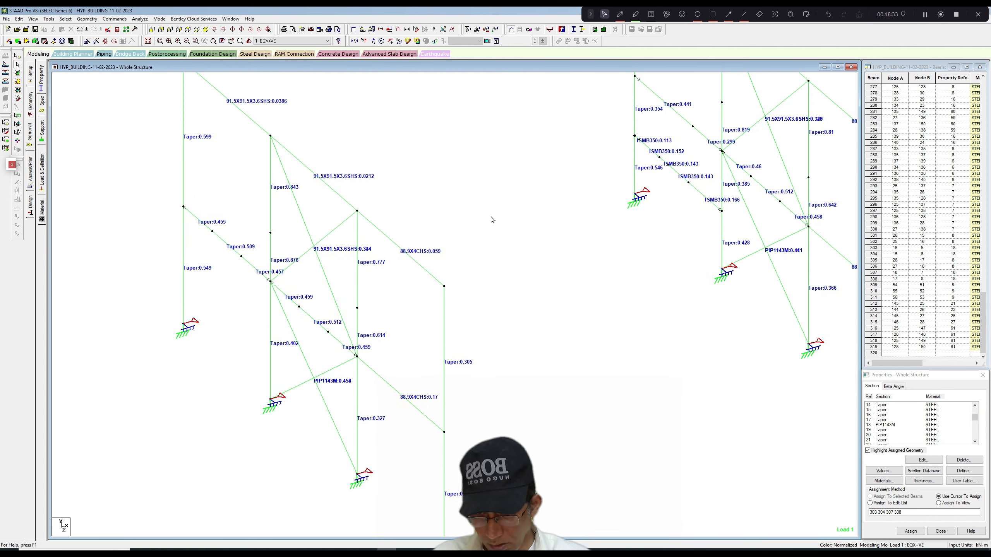
pyautogui.doubleClick(330, 231)
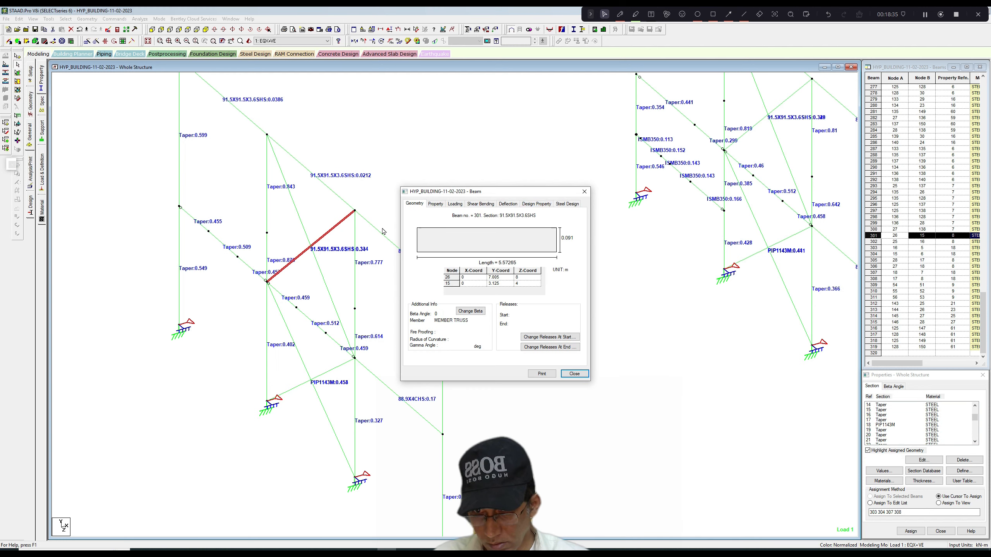
pyautogui.click(584, 191)
pyautogui.scroll(-1, 584, 199)
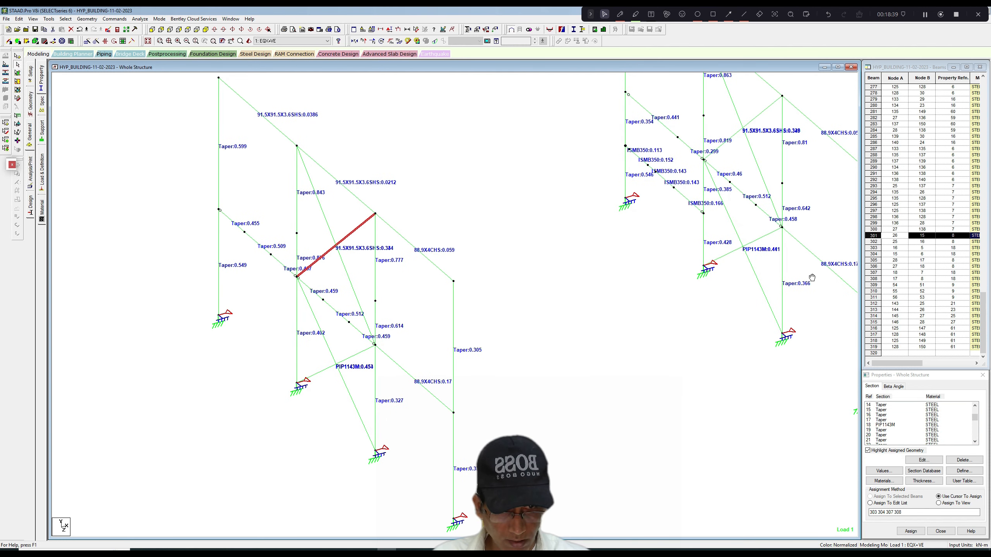
# Change section property 18, assigned to the lower diagonal braces, to pipe profile PIP889M and delete the outdated result files.
pyautogui.moveTo(812, 278); pyautogui.dragTo(747, 279, button='middle')
pyautogui.click(718, 291)
pyautogui.keyDown('ctrl'); pyautogui.click(700, 258); pyautogui.keyUp('ctrl')
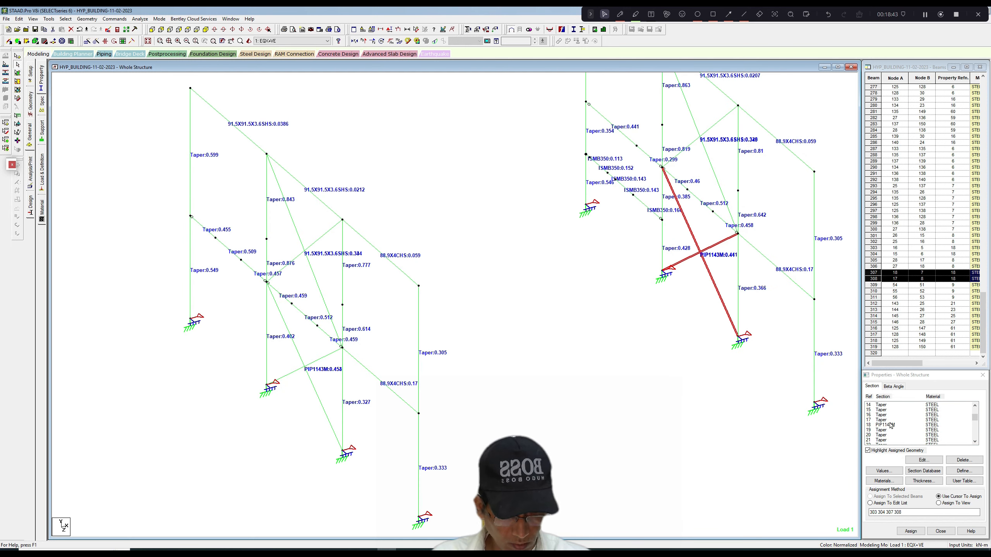
pyautogui.click(794, 348)
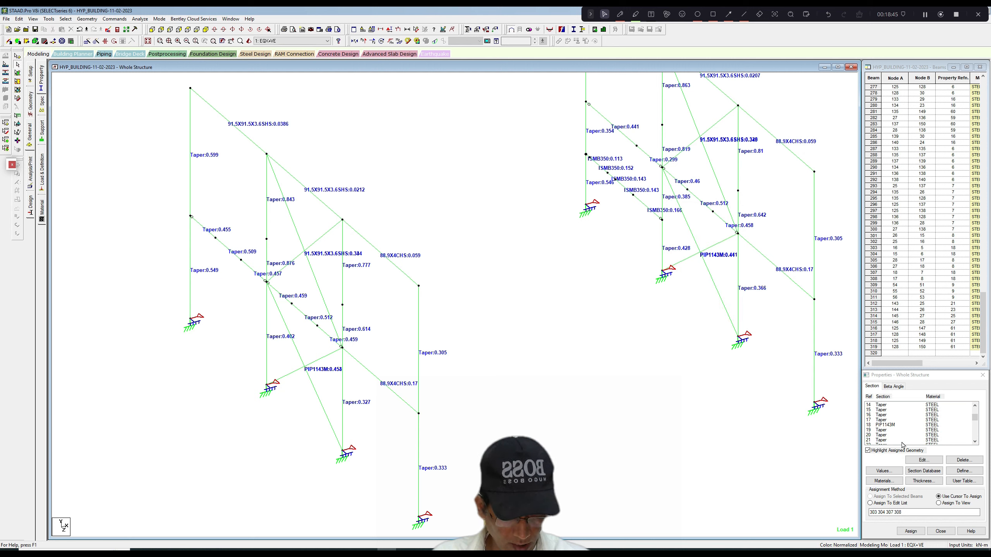
pyautogui.click(886, 425)
pyautogui.click(921, 460)
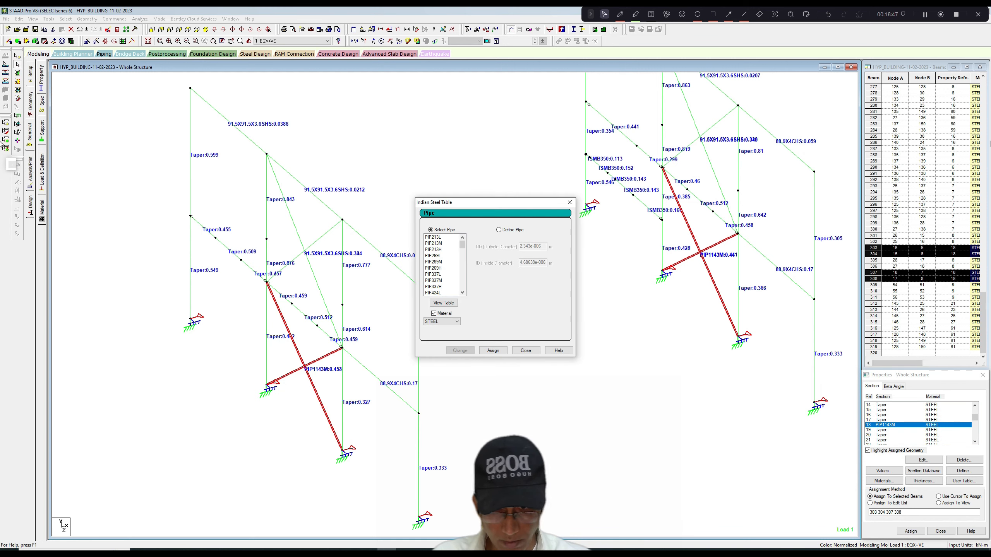
pyautogui.moveTo(465, 250); pyautogui.dragTo(465, 264)
pyautogui.click(445, 268)
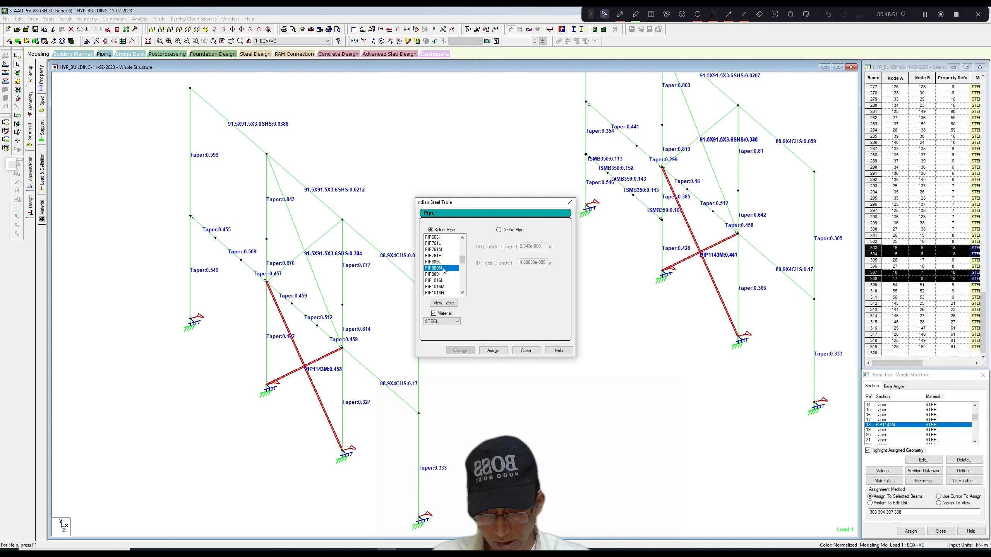
pyautogui.click(468, 351)
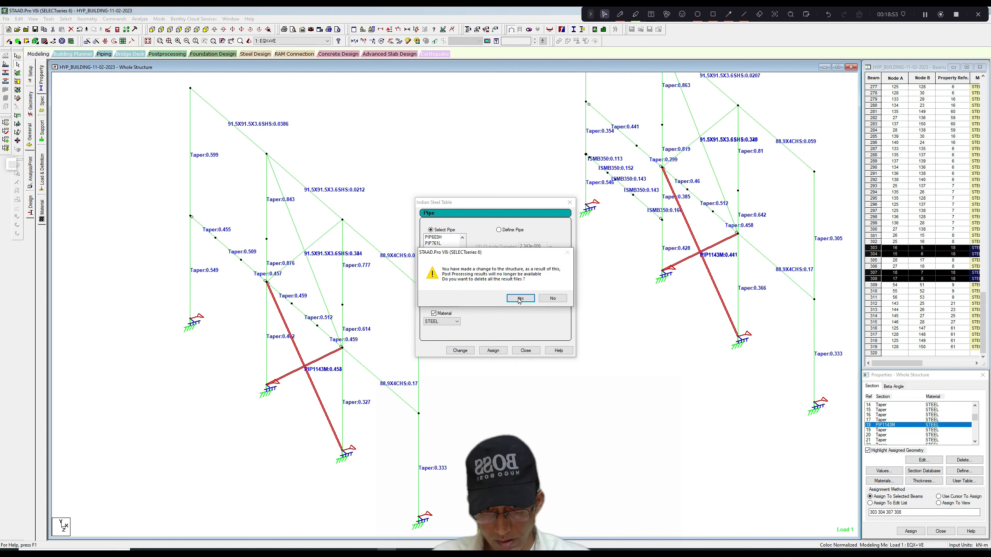
pyautogui.click(521, 297)
pyautogui.click(569, 203)
# Show property reference labels on the members and inspect the beam data of a tapered mid-height side-wall beam.
pyautogui.scroll(3, 597, 229)
pyautogui.click(663, 221)
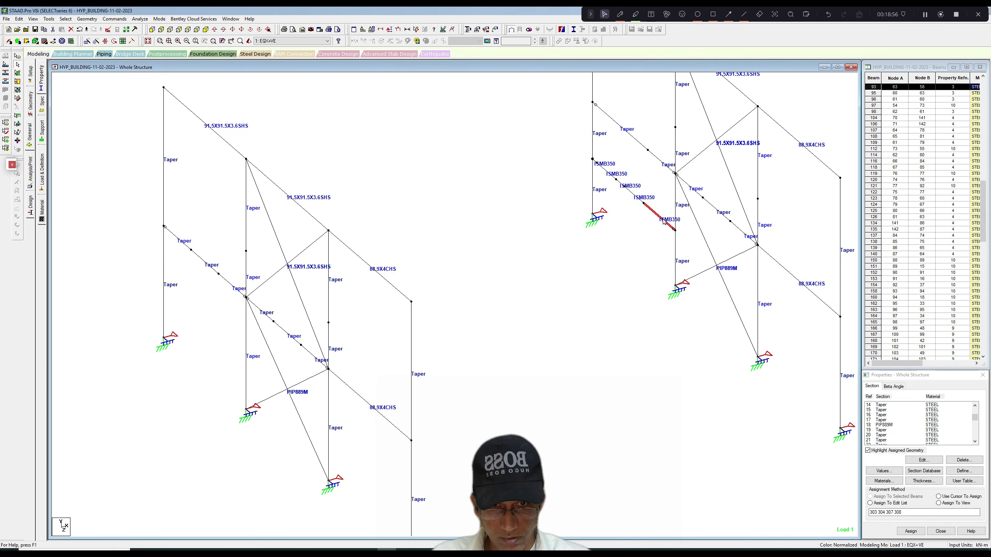
pyautogui.keyDown('ctrl'); pyautogui.click(599, 170); pyautogui.keyUp('ctrl')
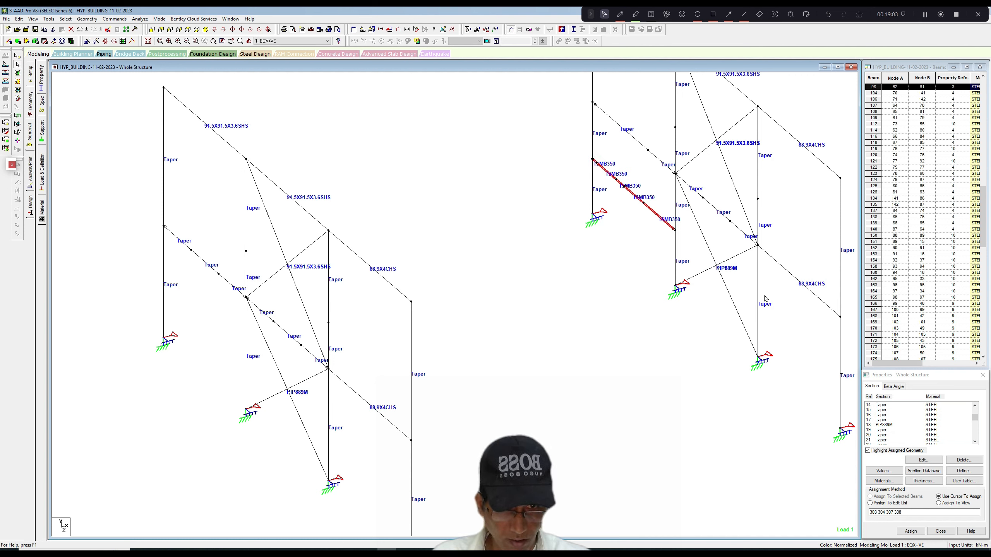
pyautogui.click(781, 314)
pyautogui.hotkey('shift', 'r')
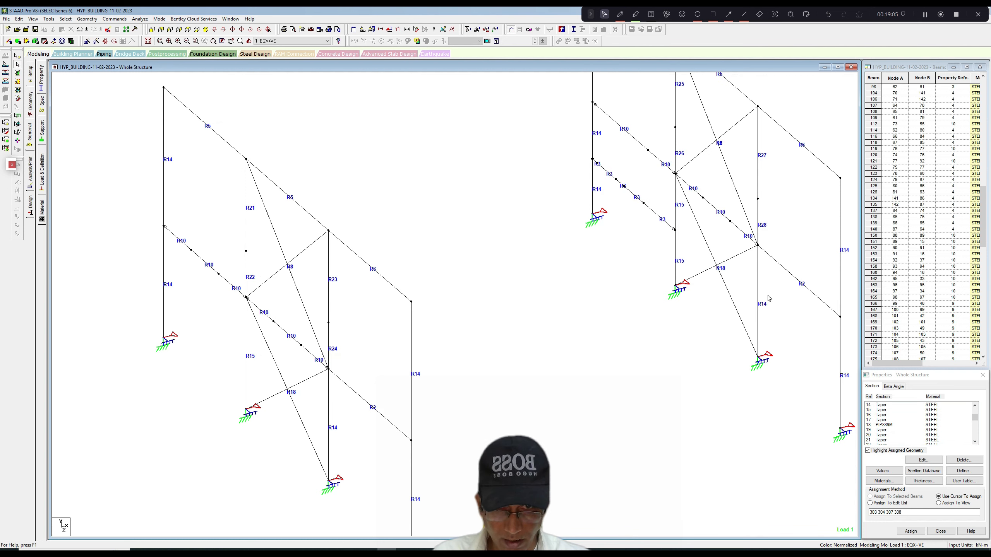
pyautogui.doubleClick(746, 238)
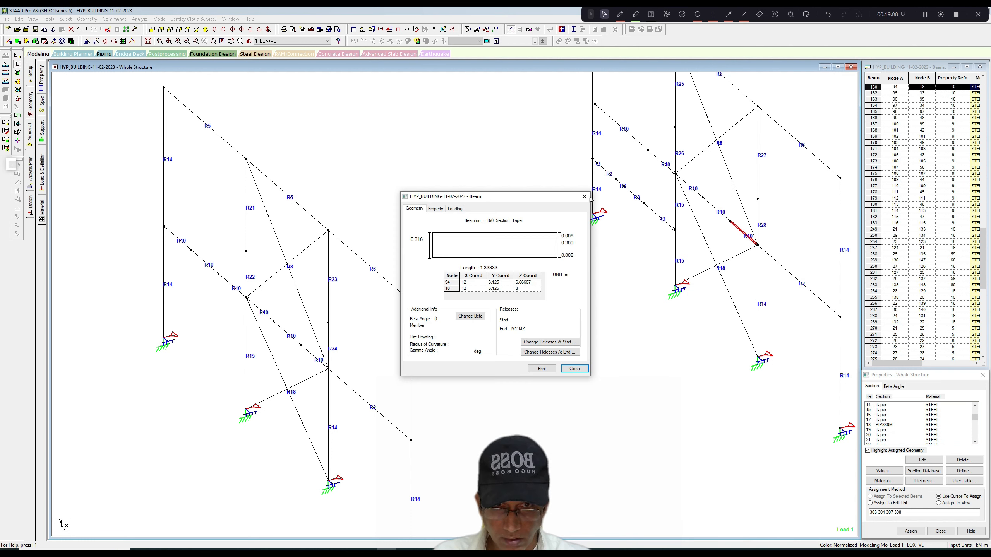
pyautogui.click(585, 197)
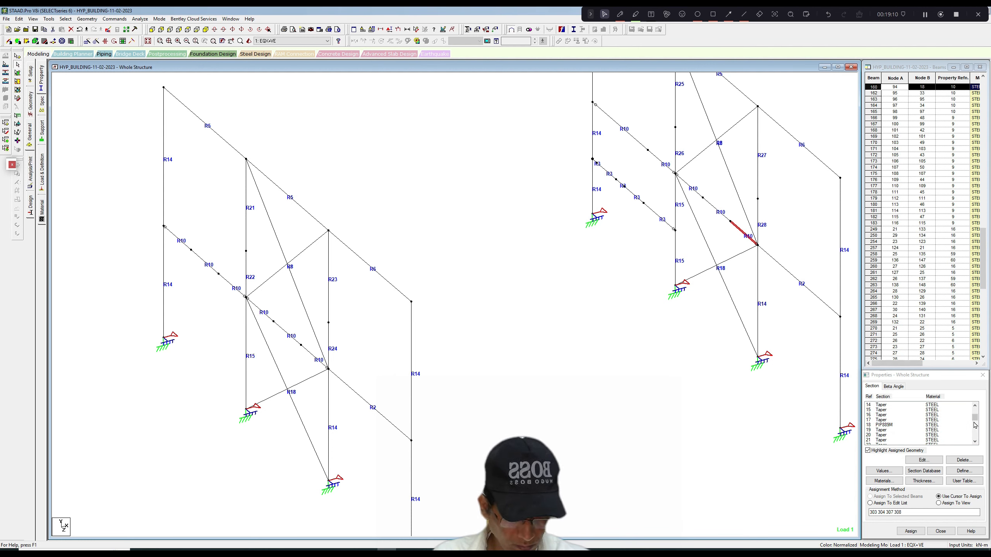
# Assign tapered section property 10 to all the ISMB350 beam segments in the X = 12 m side wall.
pyautogui.moveTo(976, 424); pyautogui.dragTo(975, 418)
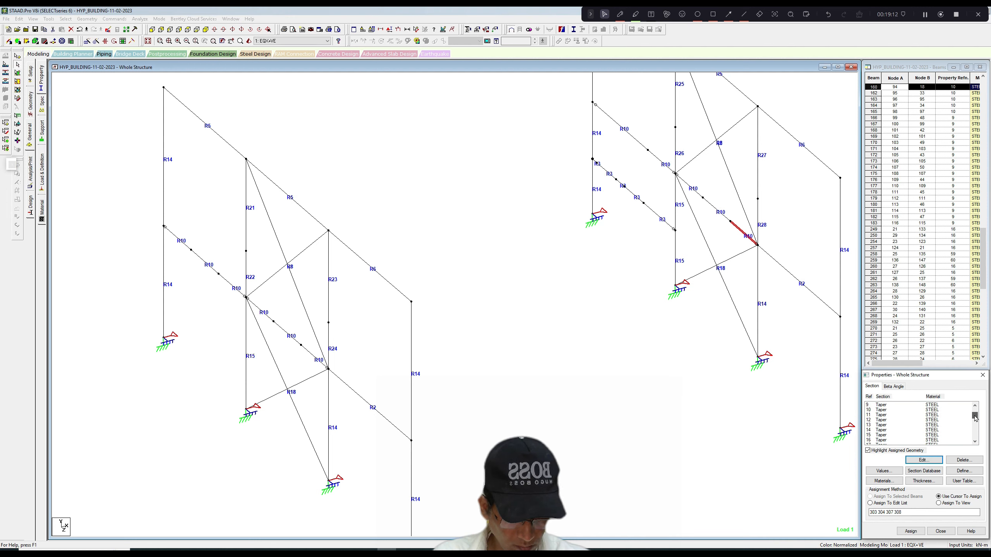
pyautogui.click(888, 410)
pyautogui.click(590, 171)
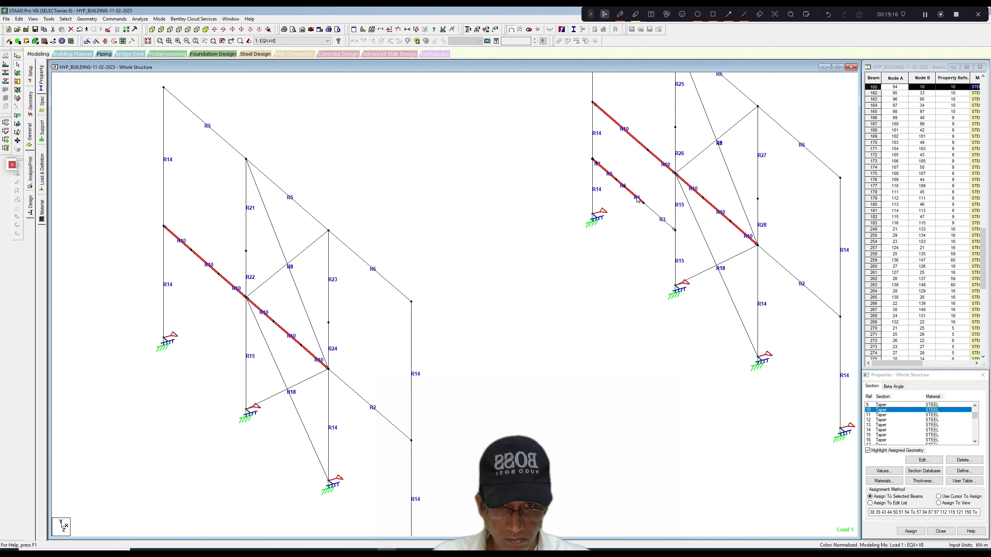
pyautogui.keyDown('ctrl'); pyautogui.click(655, 215); pyautogui.keyUp('ctrl')
pyautogui.click(911, 531)
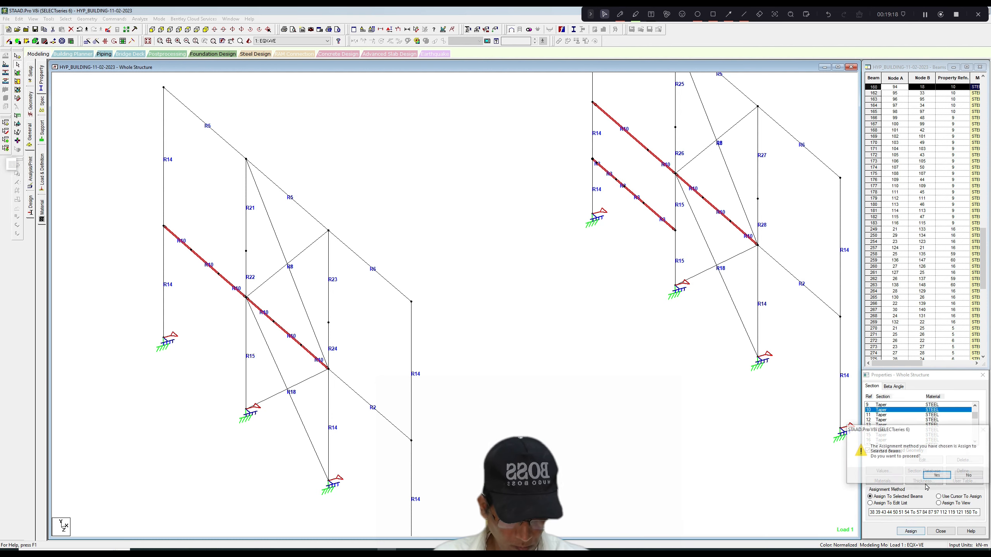
pyautogui.click(938, 475)
pyautogui.click(939, 497)
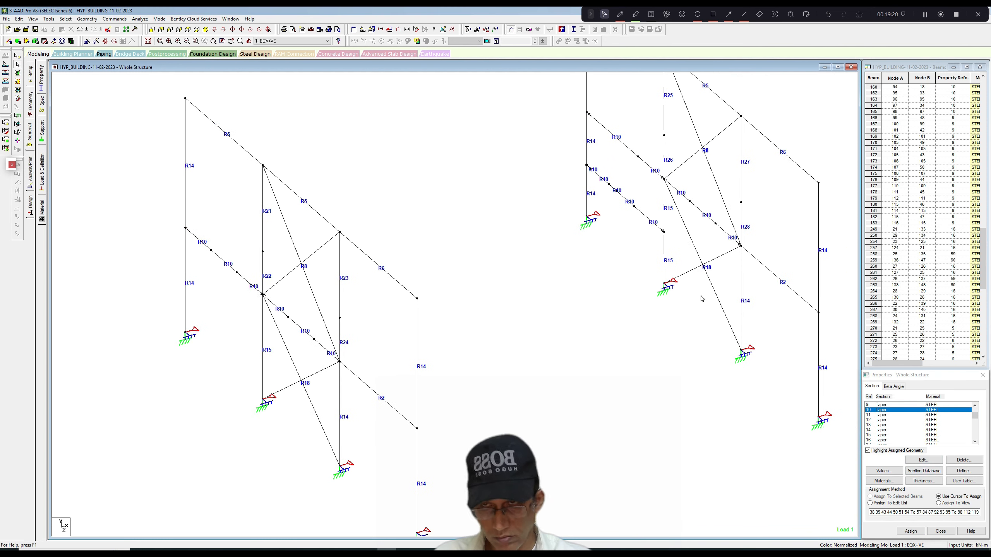
# Save the modified structure, run the analysis and steel design, and stay in modeling mode.
pyautogui.click(140, 18)
pyautogui.click(144, 28)
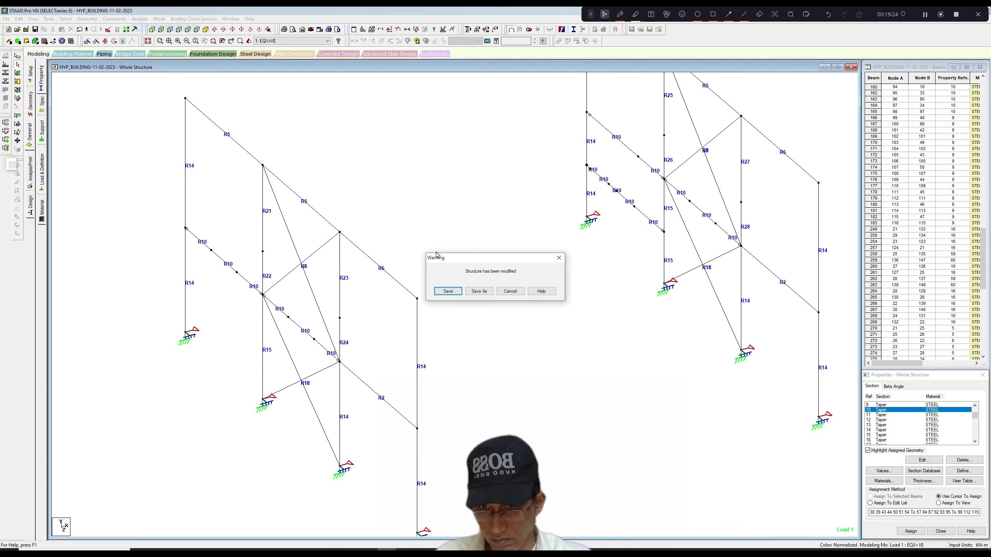
pyautogui.click(443, 290)
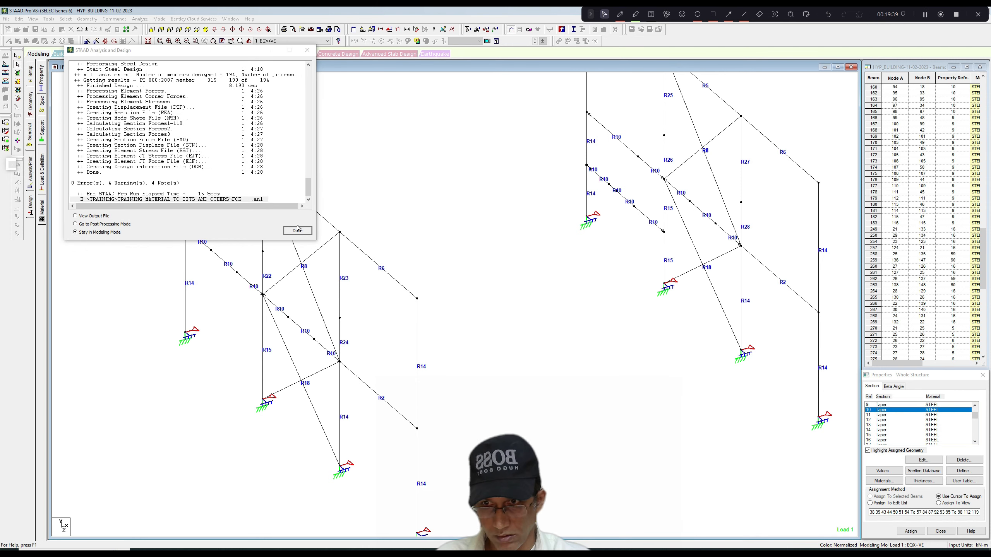
pyautogui.click(298, 230)
# Display the design results diagram based on actual ratio, with values shown on the members.
pyautogui.rightClick(341, 182)
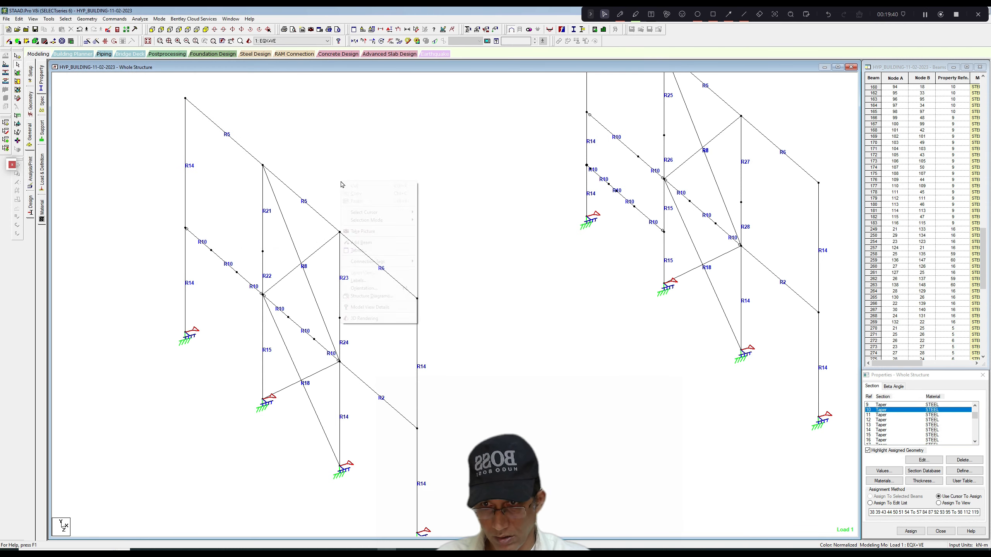
pyautogui.click(368, 281)
pyautogui.click(505, 177)
pyautogui.click(436, 200)
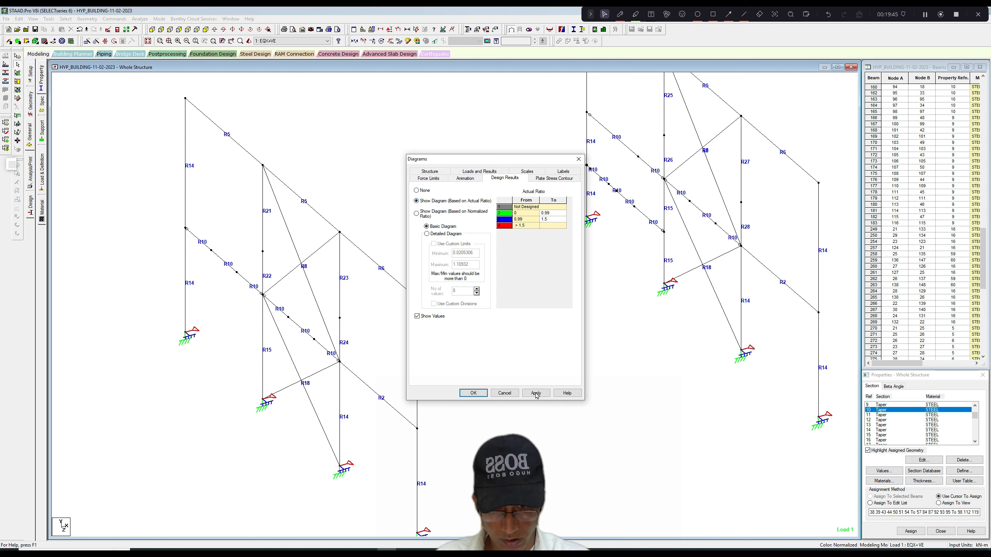
pyautogui.click(536, 393)
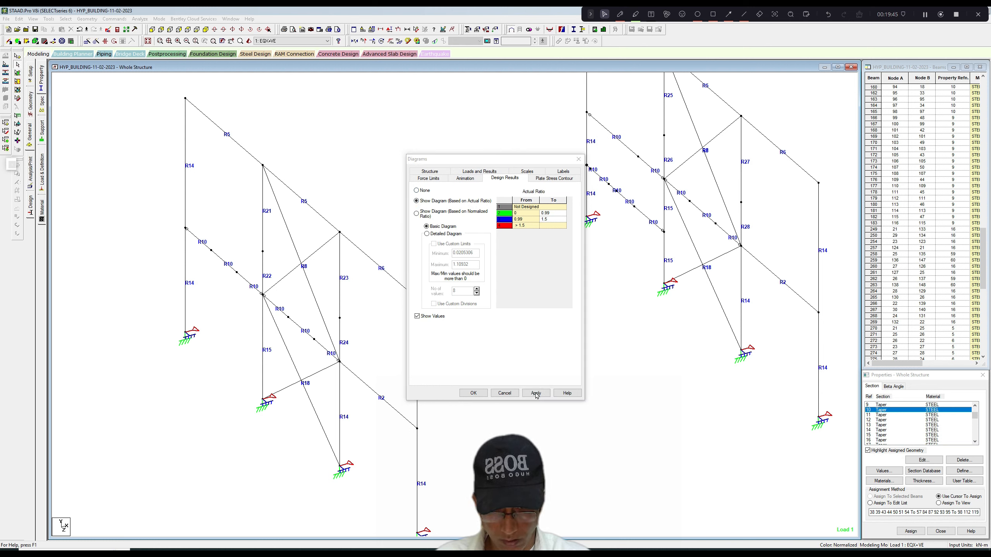
pyautogui.click(579, 159)
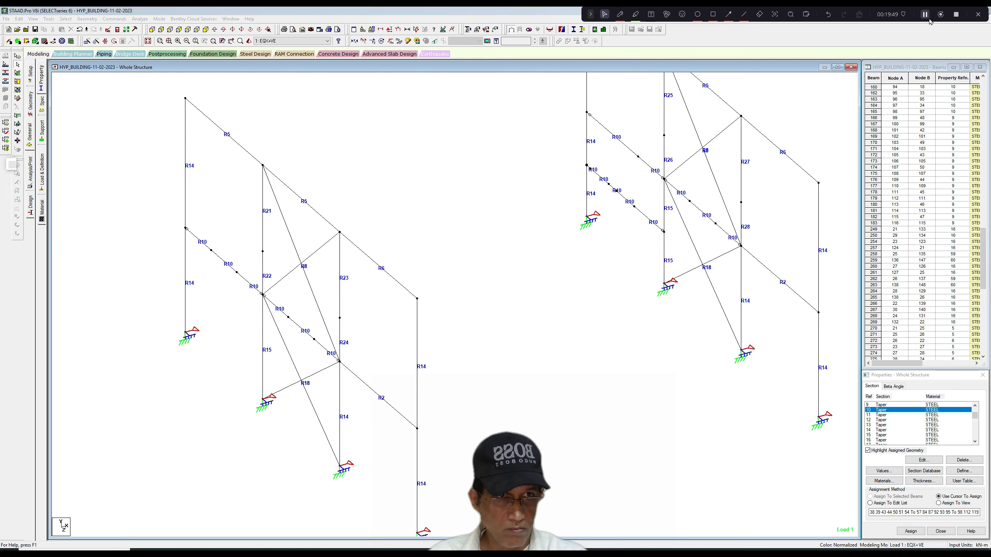
# Inspect the beam data of both lower diagonal braces in the X = 0 side wall, including the steel design results for beam 303.
pyautogui.scroll(-2, 617, 215)
pyautogui.scroll(2, 487, 295)
pyautogui.moveTo(486, 294); pyautogui.dragTo(515, 265, button='middle')
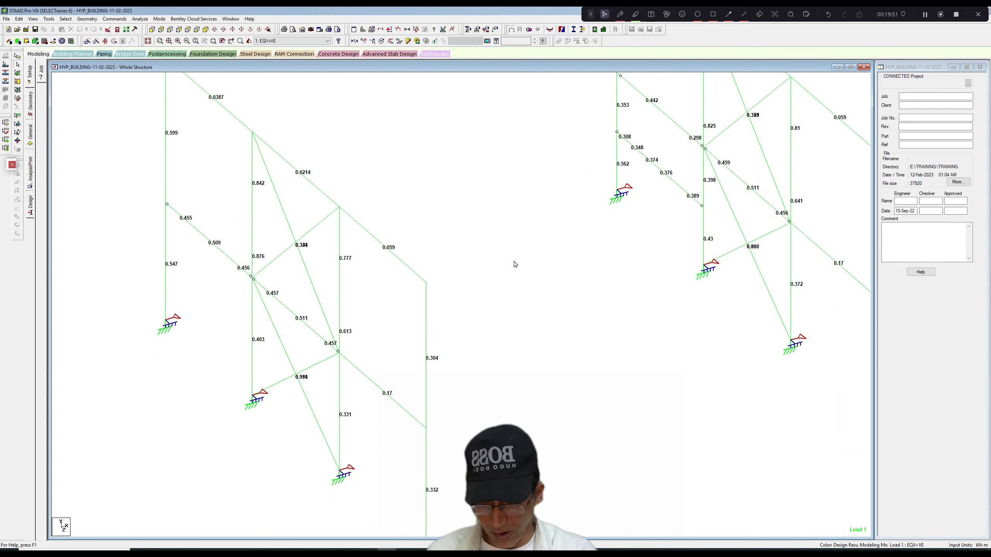
pyautogui.doubleClick(307, 391)
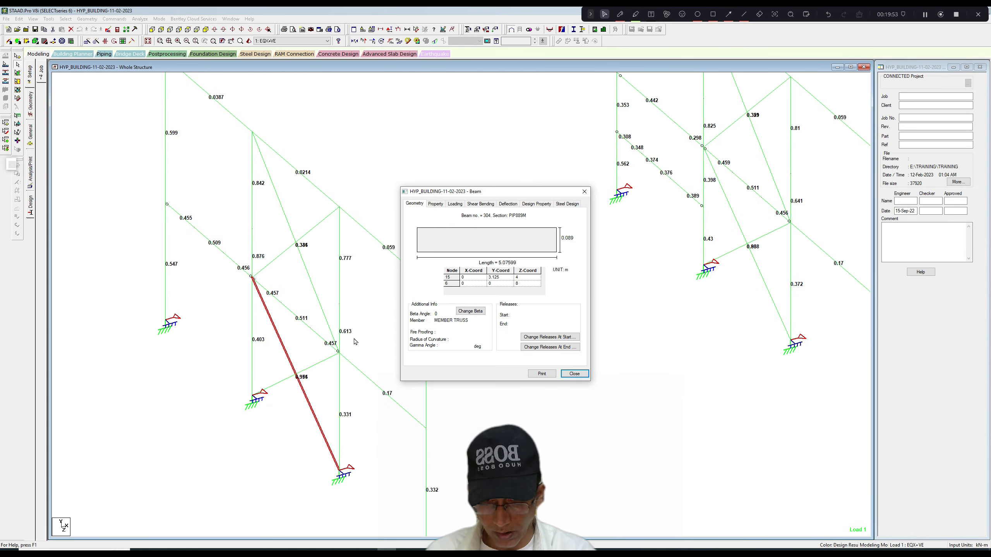
pyautogui.doubleClick(319, 362)
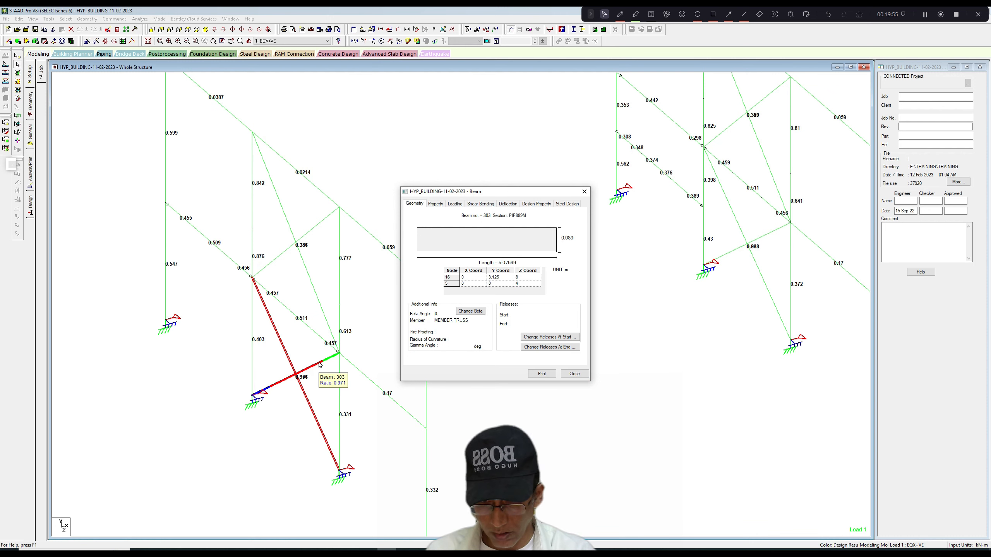
pyautogui.click(567, 203)
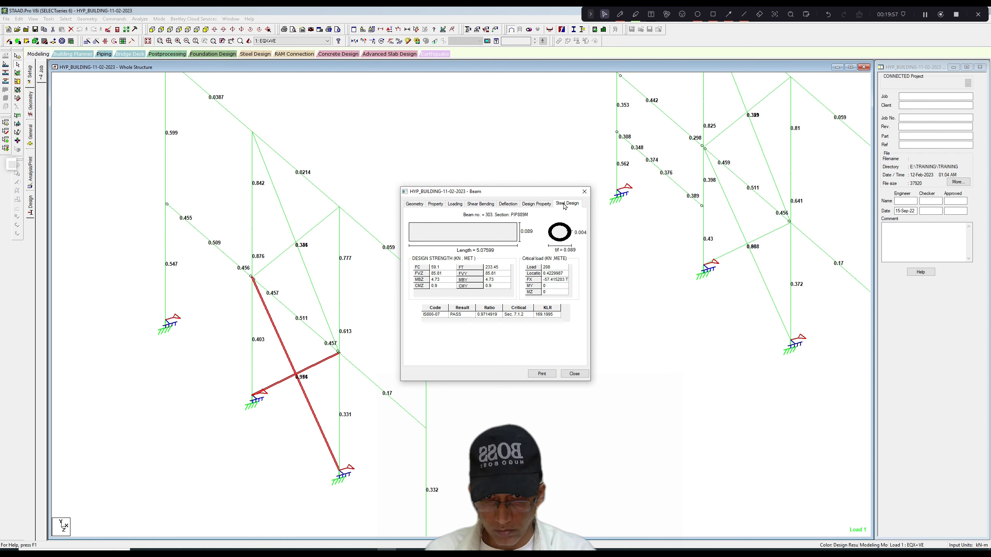
pyautogui.click(584, 191)
pyautogui.click(730, 271)
# Select both lower diagonal braces in each of the two side walls and display the members' section properties.
pyautogui.scroll(-1, 730, 281)
pyautogui.scroll(1, 731, 283)
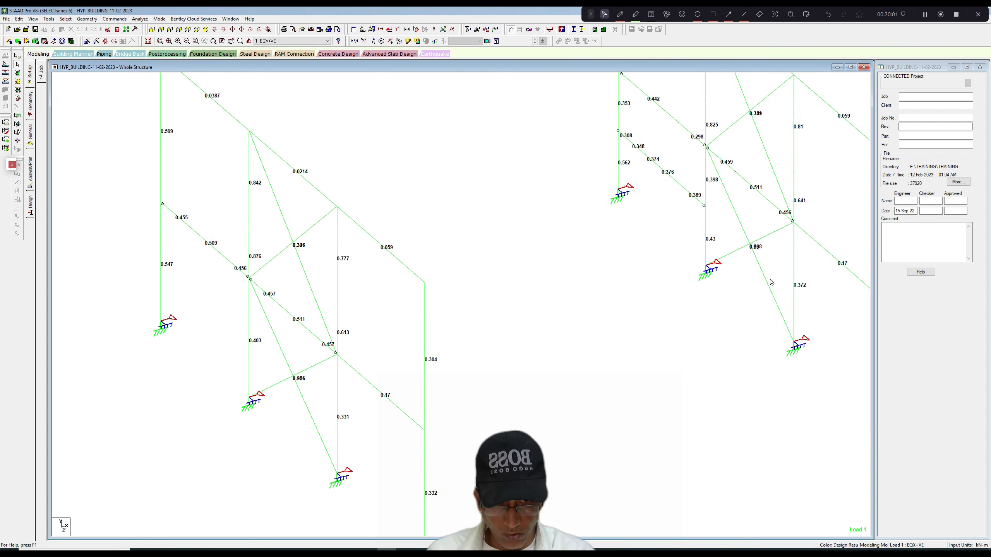
pyautogui.click(767, 283)
pyautogui.keyDown('ctrl'); pyautogui.click(745, 250); pyautogui.keyUp('ctrl')
pyautogui.keyDown('ctrl'); pyautogui.click(304, 406); pyautogui.keyUp('ctrl')
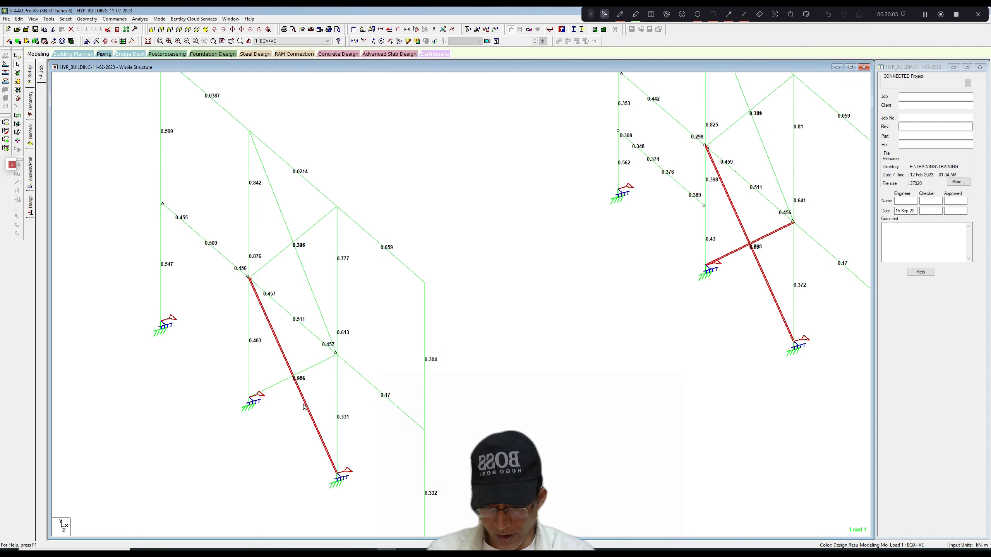
pyautogui.keyDown('ctrl'); pyautogui.click(313, 367); pyautogui.keyUp('ctrl')
pyautogui.scroll(-1, 315, 371)
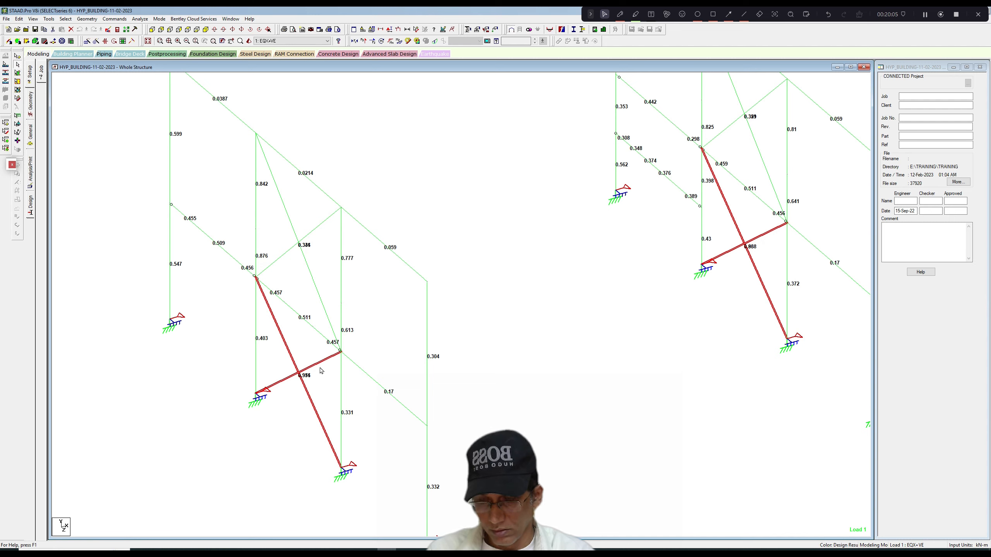
pyautogui.scroll(1, 437, 297)
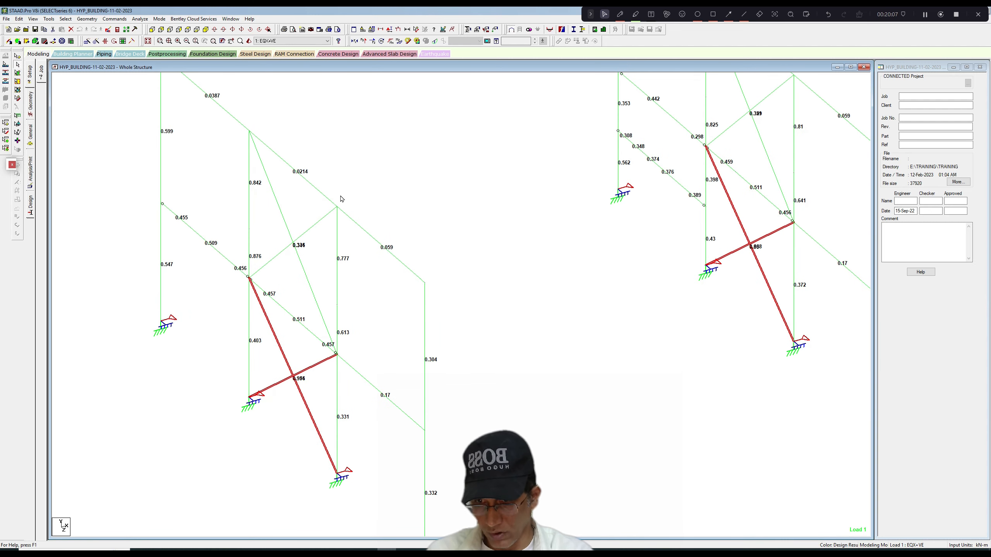
pyautogui.click(32, 137)
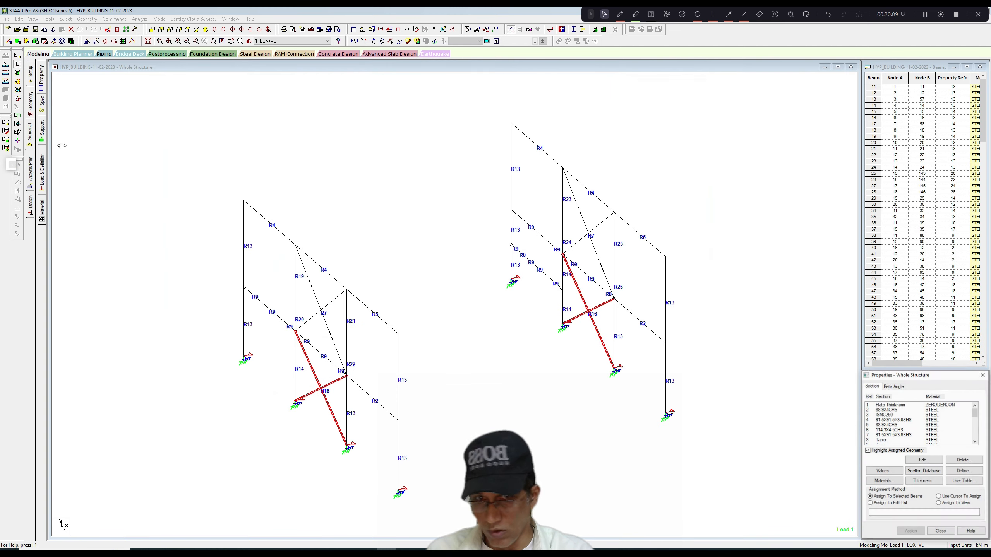
# Check the steel design results of beam 303, a lower diagonal brace in the X = 0 side wall.
pyautogui.doubleClick(327, 389)
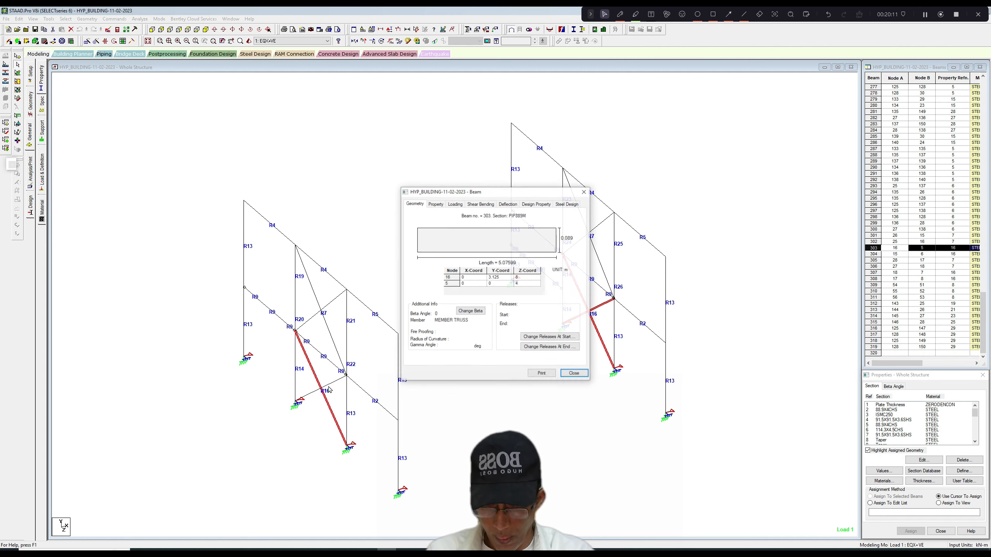
pyautogui.click(568, 204)
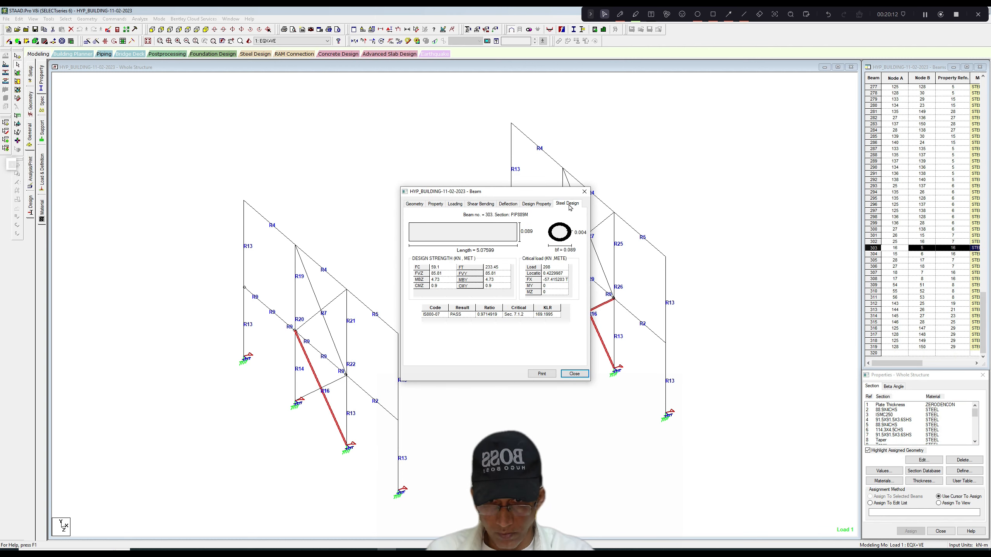
pyautogui.click(584, 191)
# Change section property 16 of the lower diagonal braces to pipe PIP1143M in steel, deleting the existing result files.
pyautogui.keyDown('ctrl'); pyautogui.click(344, 378); pyautogui.keyUp('ctrl')
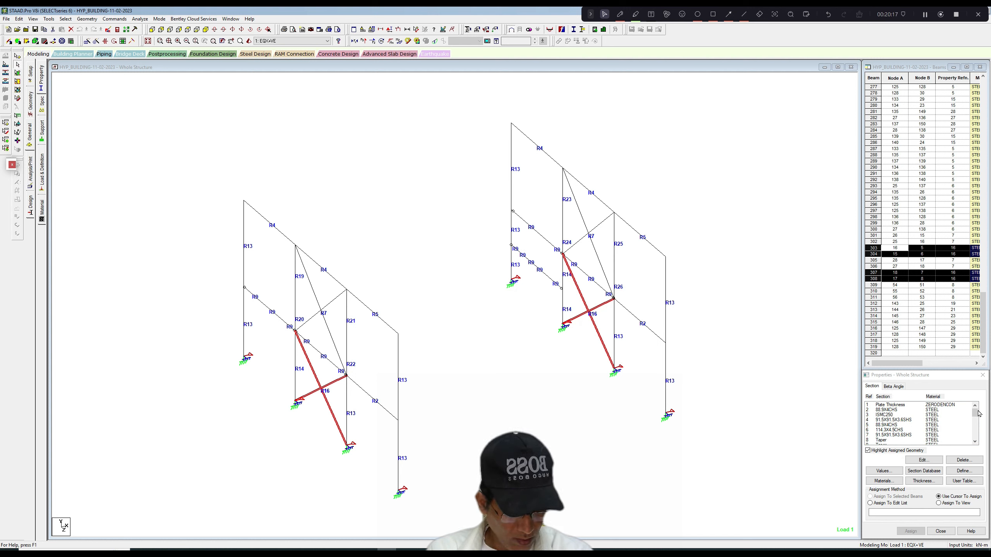
pyautogui.moveTo(976, 413); pyautogui.dragTo(975, 426)
pyautogui.click(898, 430)
pyautogui.click(924, 460)
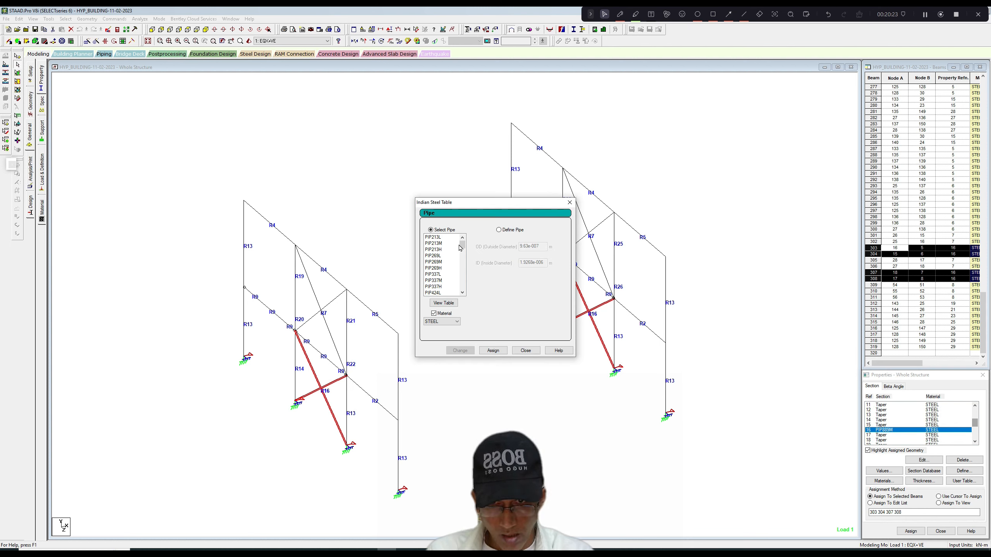
pyautogui.moveTo(460, 247); pyautogui.dragTo(462, 267)
pyautogui.click(436, 274)
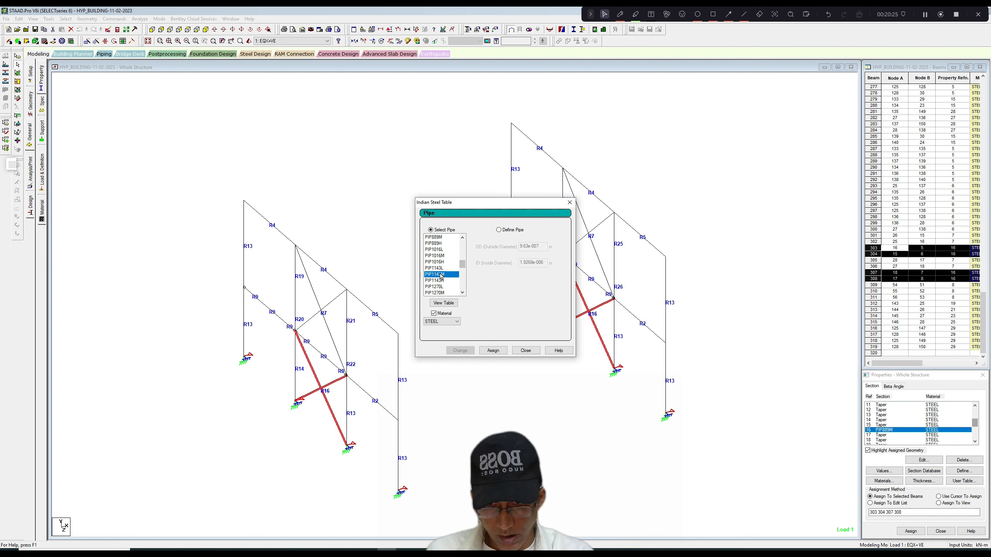
pyautogui.click(460, 350)
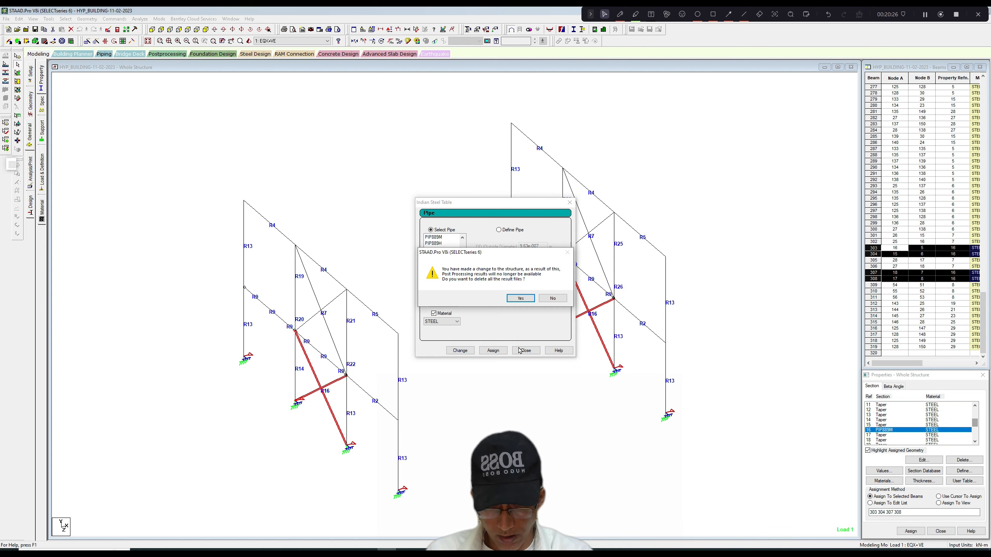
pyautogui.click(520, 298)
pyautogui.click(527, 350)
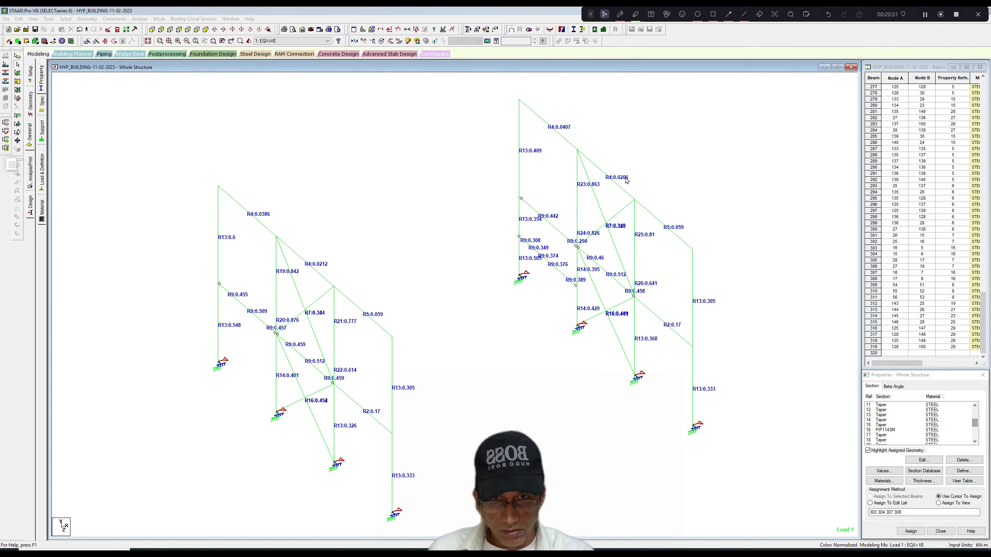
# Inspect the beam data of floor-level beams 43 and 56 in the X = 12 m side wall, including beam 56's section property.
pyautogui.scroll(3, 568, 221)
pyautogui.click(566, 223)
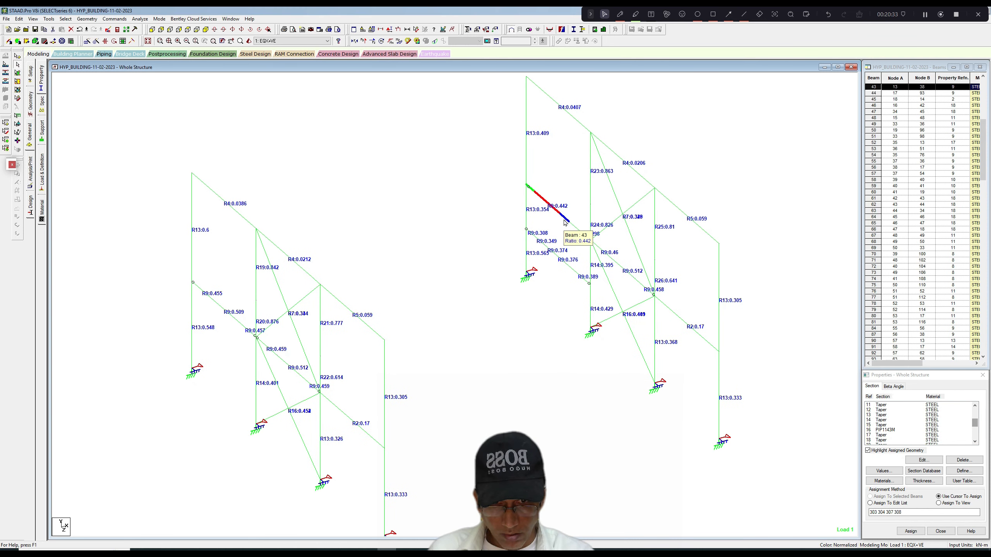
pyautogui.doubleClick(565, 223)
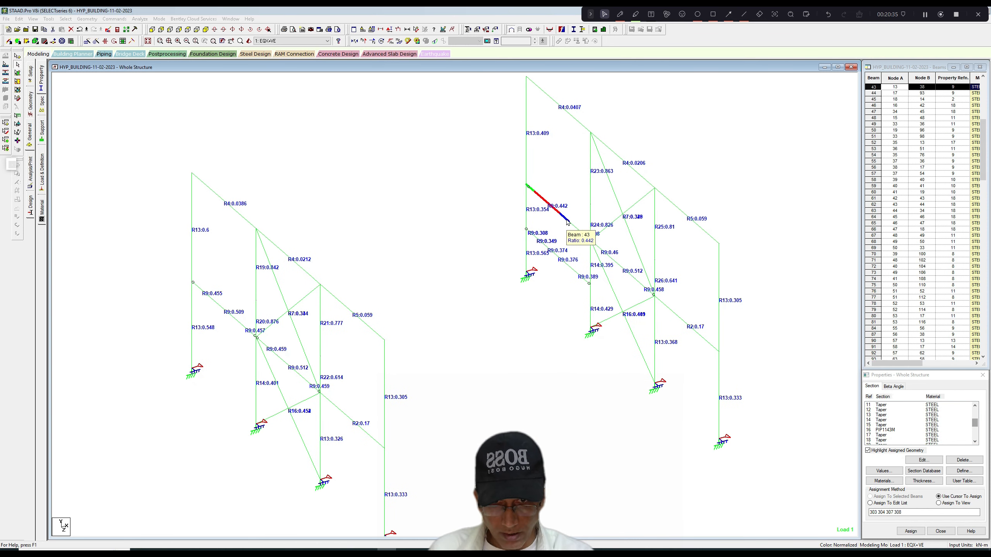
pyautogui.click(585, 192)
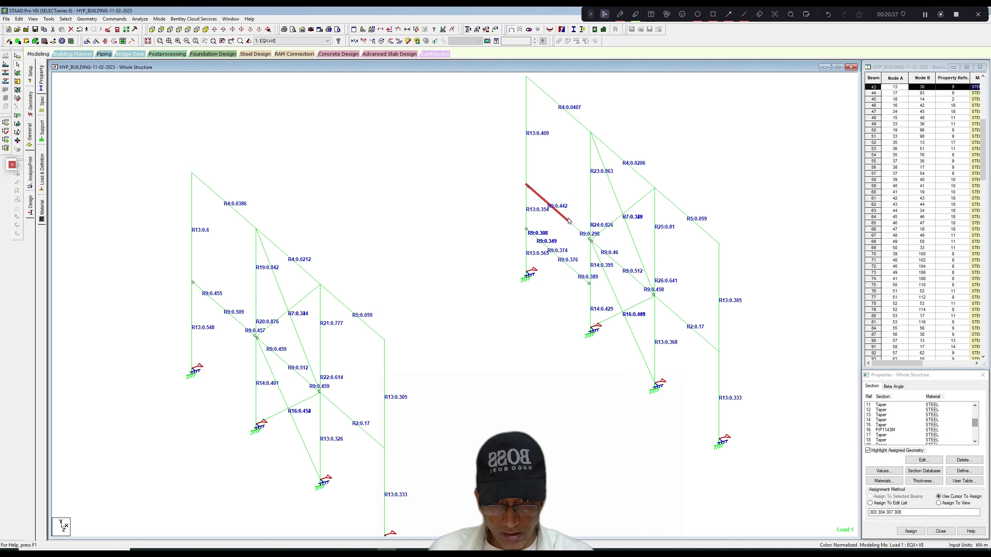
pyautogui.doubleClick(583, 232)
pyautogui.click(435, 204)
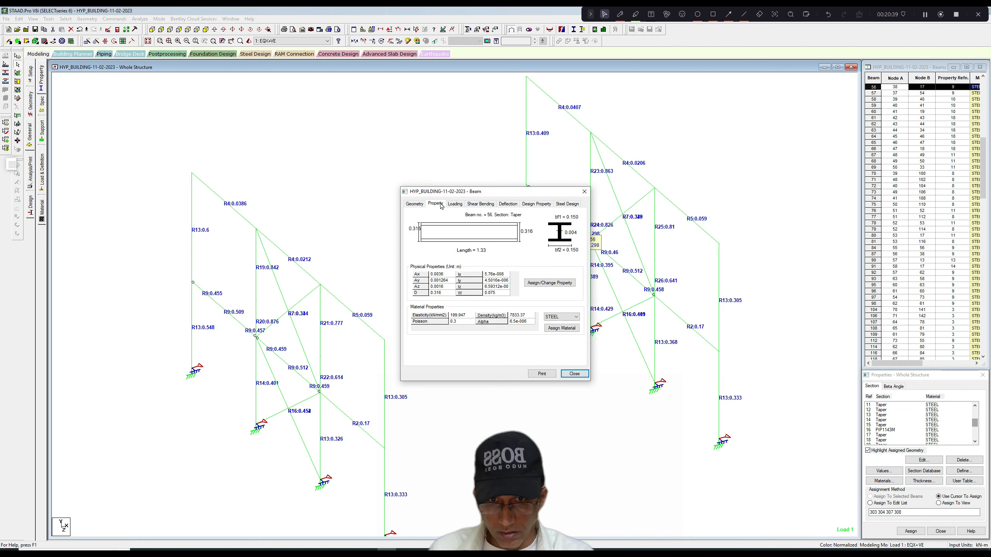
pyautogui.click(584, 191)
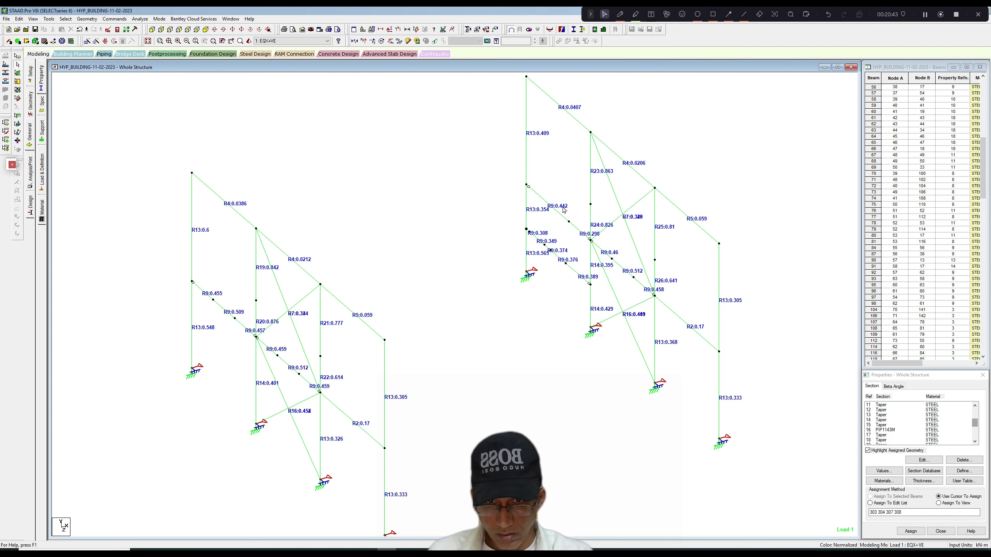
# Inspect strut beam 45 in the X = 12 m side wall and pick through the adjoining floor-level beam segments.
pyautogui.scroll(2, 448, 248)
pyautogui.scroll(-1, 448, 248)
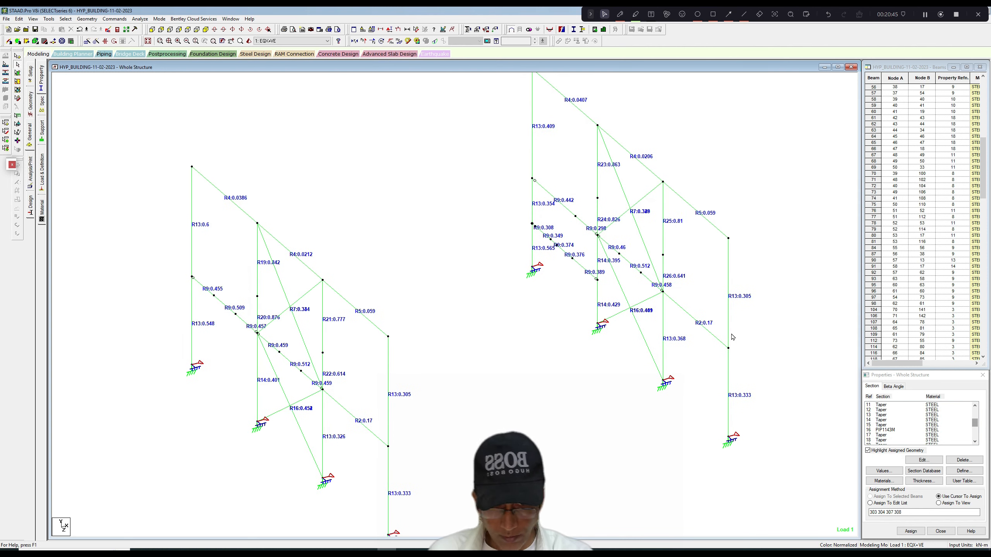
pyautogui.doubleClick(717, 342)
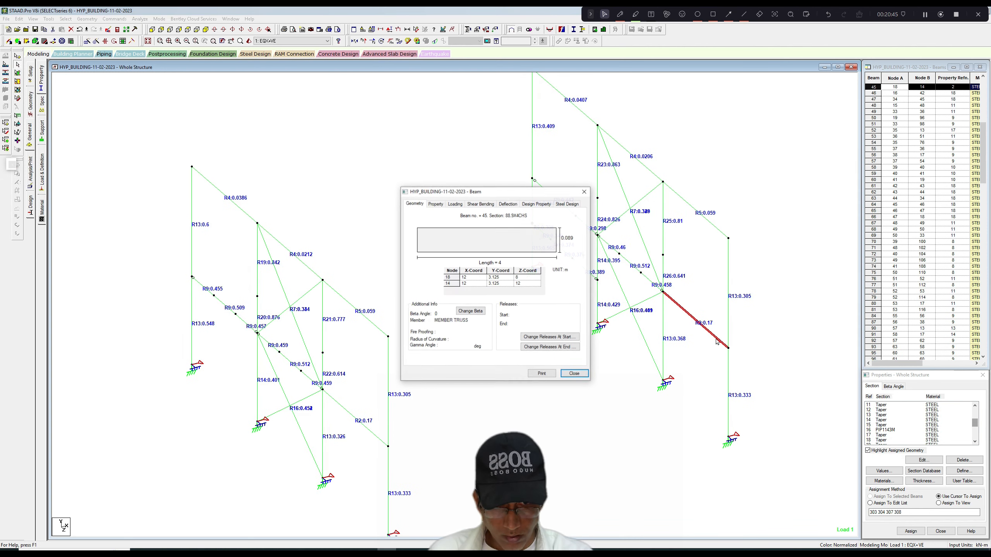
pyautogui.click(584, 192)
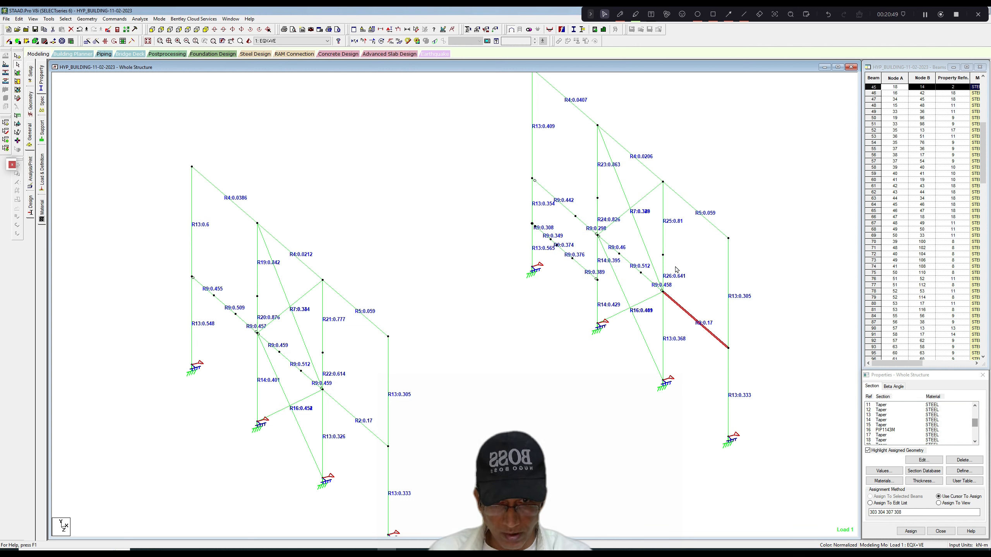
pyautogui.click(649, 278)
pyautogui.click(629, 263)
pyautogui.click(612, 247)
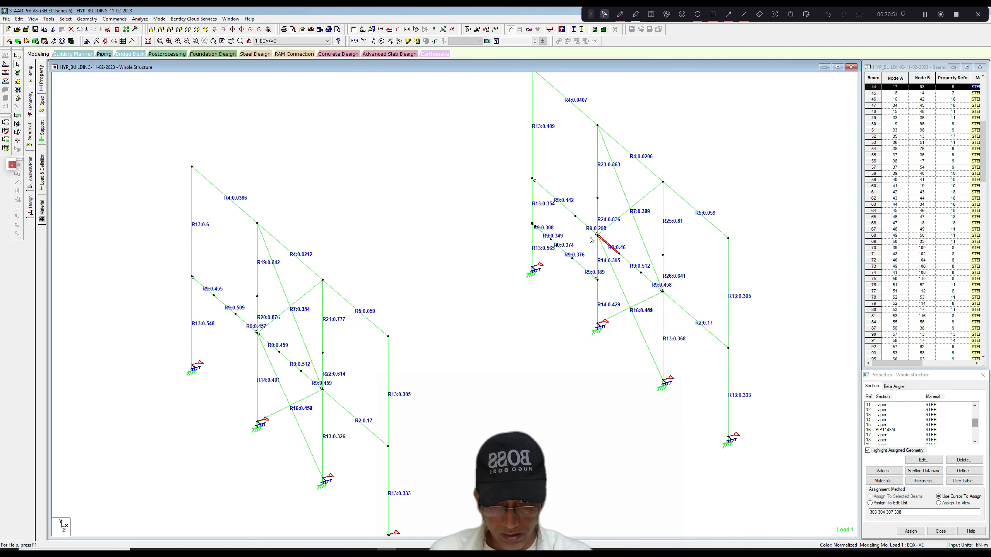
pyautogui.click(585, 225)
pyautogui.click(568, 211)
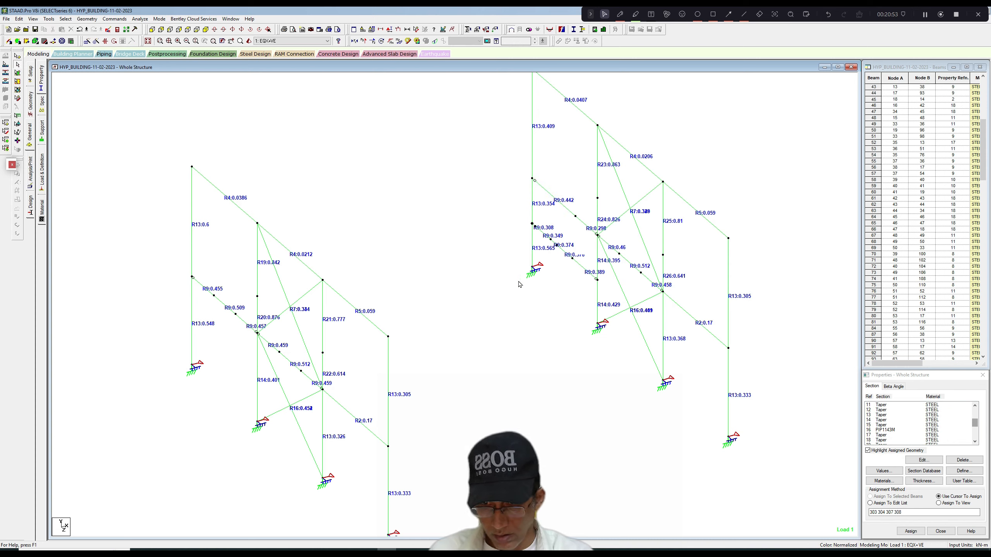
pyautogui.scroll(-2, 525, 281)
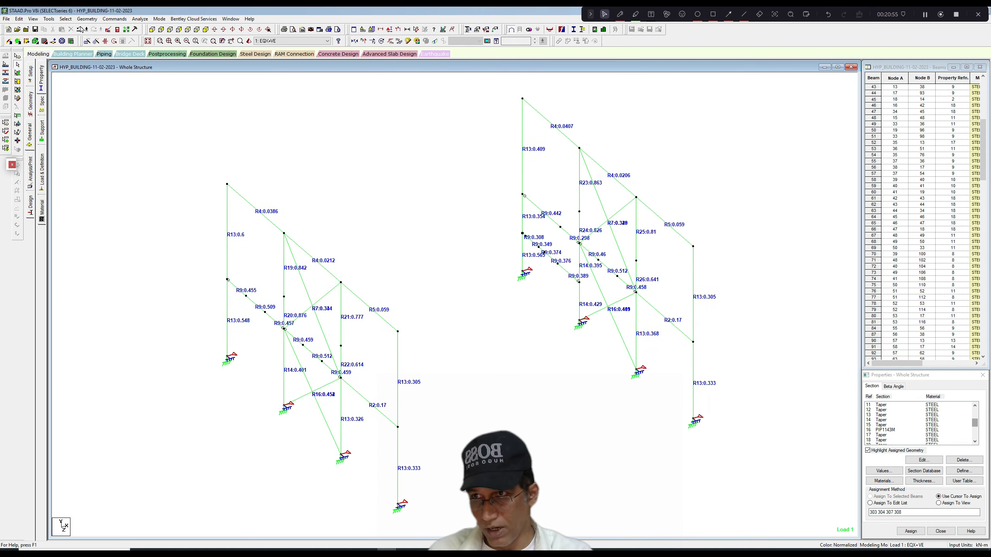
# Restore the whole structure, isolate the members at the Y = 3.125 m floor level, and show them in plan.
pyautogui.click(33, 18)
pyautogui.click(50, 69)
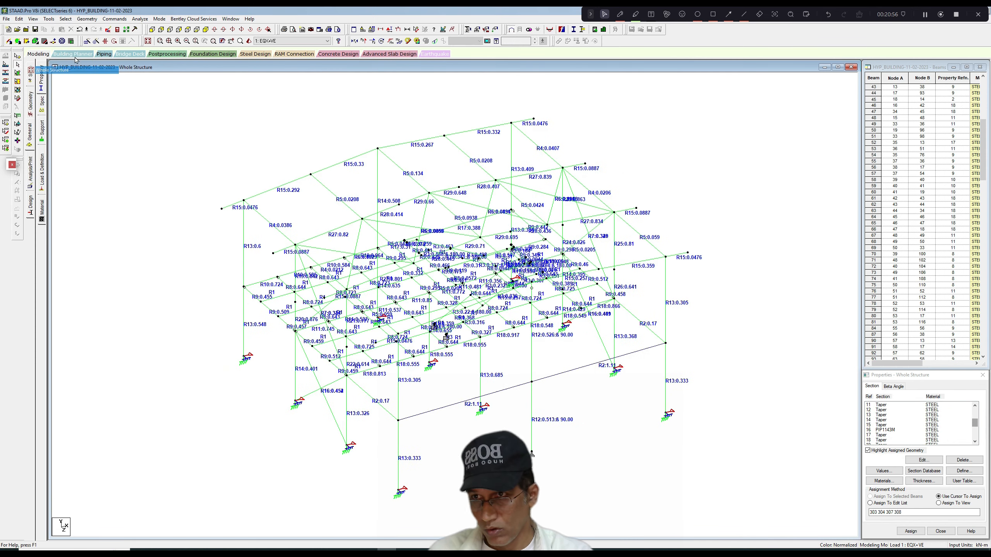
pyautogui.click(152, 30)
pyautogui.moveTo(160, 330); pyautogui.dragTo(776, 349)
pyautogui.click(33, 19)
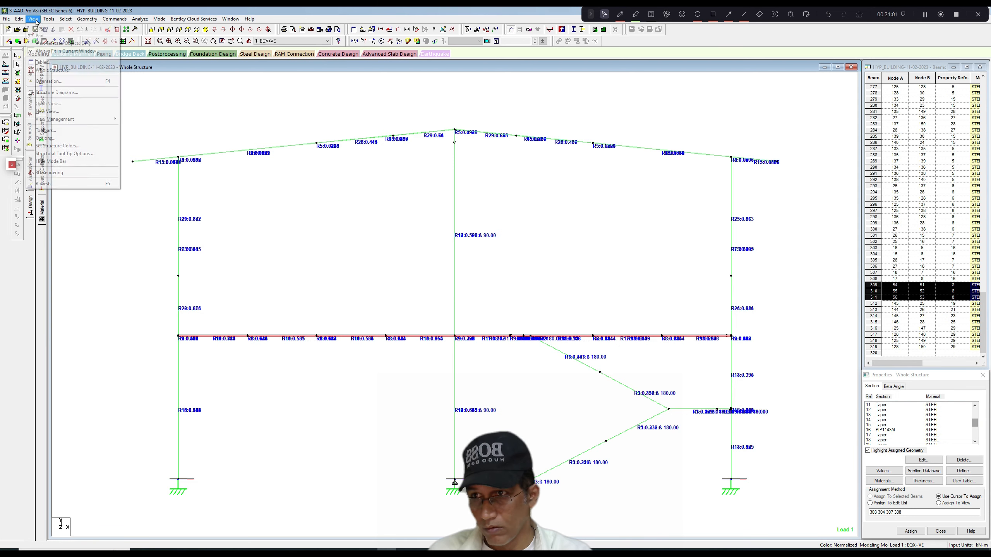
pyautogui.click(51, 43)
pyautogui.click(188, 30)
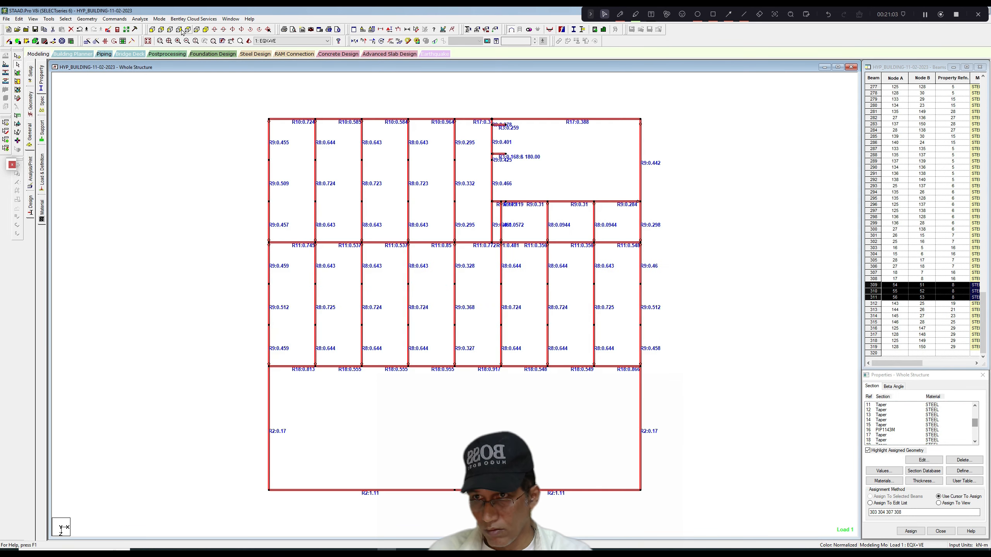
# Examine the floor plan's design ratios and the geometry of secondary floor beam 169 at X = 1.5 m.
pyautogui.click(334, 263)
pyautogui.scroll(1, 336, 264)
pyautogui.moveTo(336, 264); pyautogui.dragTo(369, 227, button='middle')
pyautogui.scroll(-3, 345, 224)
pyautogui.scroll(-1, 358, 229)
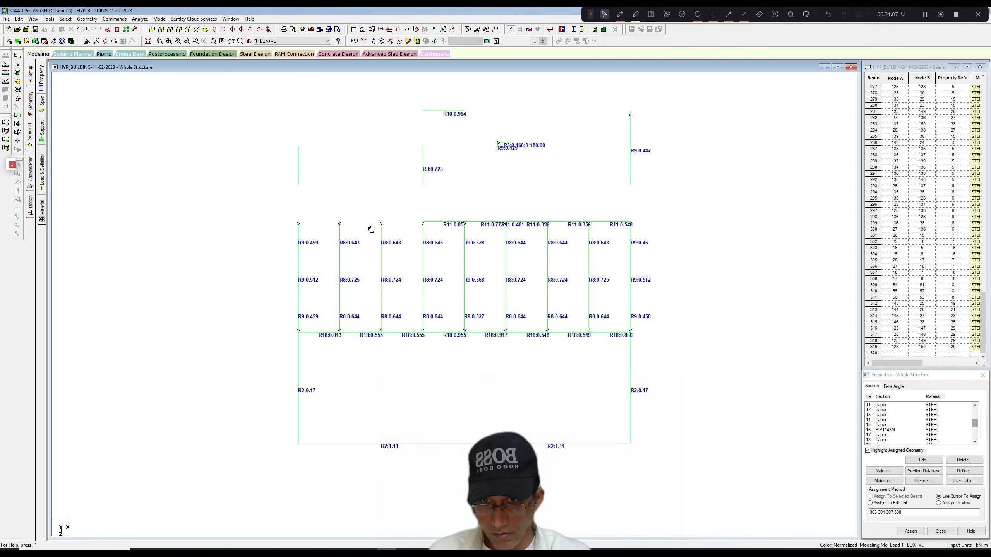
pyautogui.scroll(6, 360, 230)
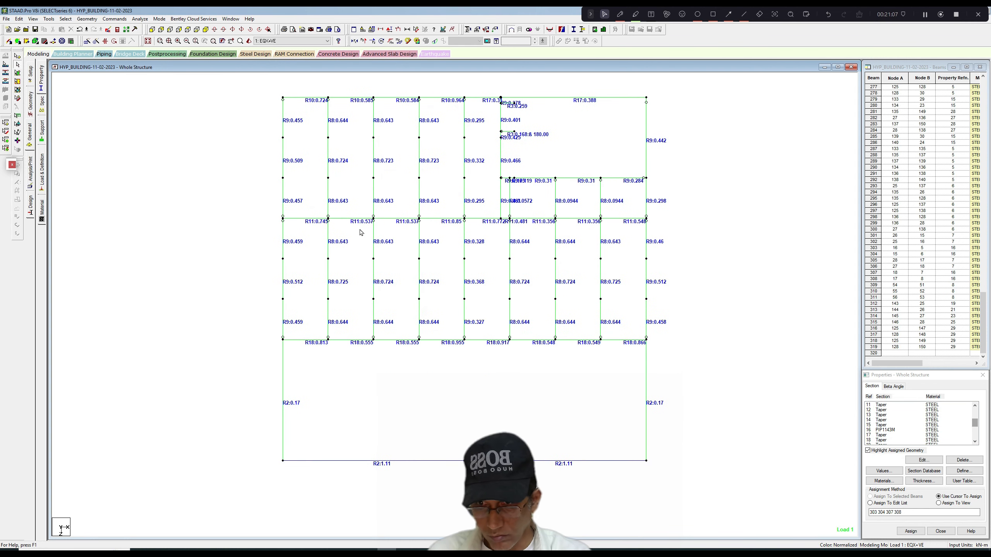
pyautogui.doubleClick(321, 276)
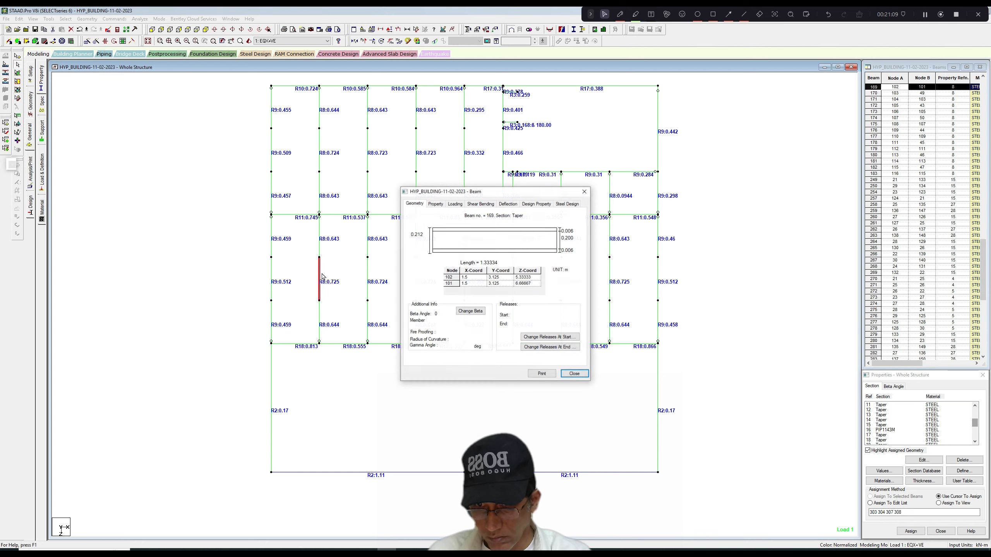
pyautogui.click(584, 191)
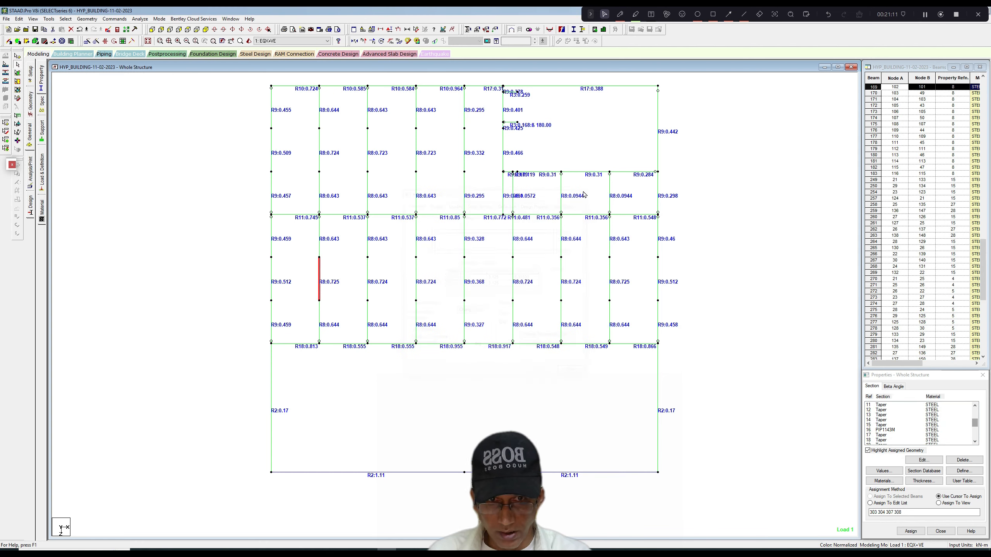
# Assign tapered section property 8 to the floor edge beams along X = 0 and X = 12 m, deleting the existing result files.
pyautogui.click(975, 423)
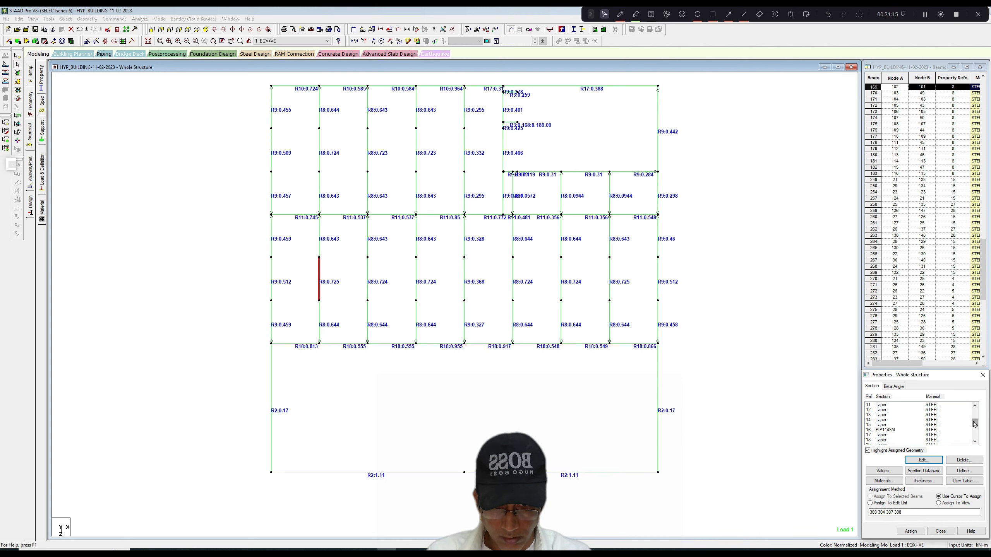
pyautogui.moveTo(975, 423); pyautogui.dragTo(974, 418)
pyautogui.click(883, 420)
pyautogui.moveTo(636, 116); pyautogui.dragTo(645, 354)
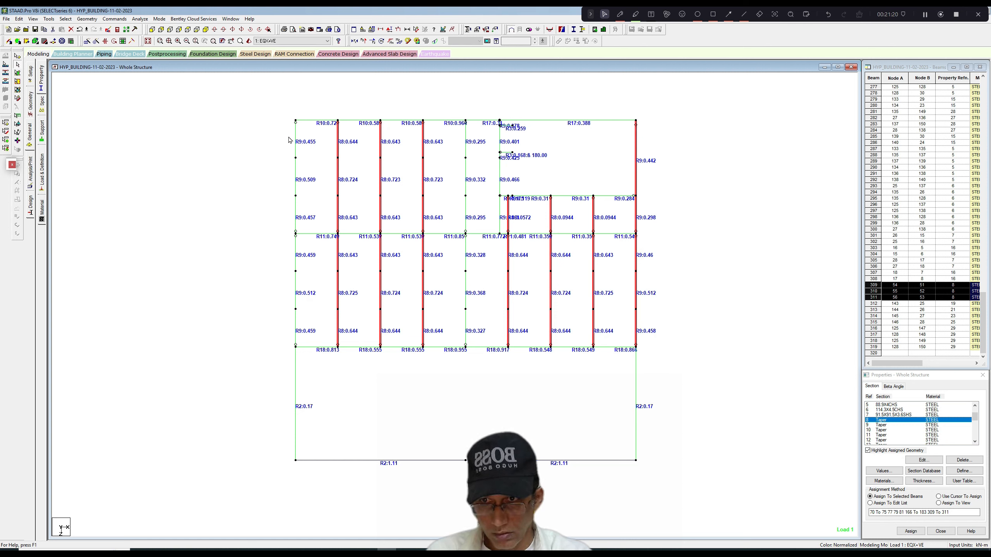
pyautogui.keyDown('ctrl'); pyautogui.moveTo(291, 116); pyautogui.dragTo(302, 354); pyautogui.keyUp('ctrl')
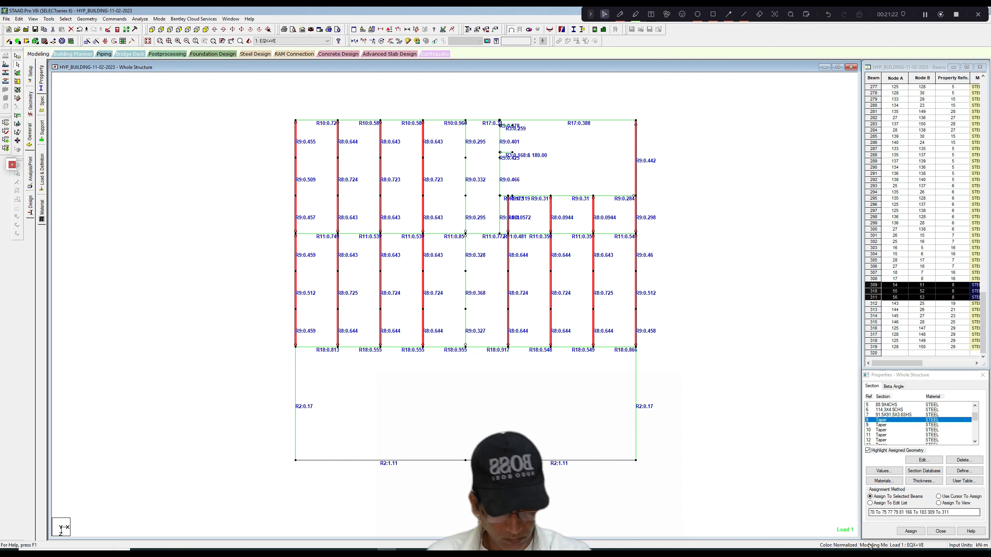
pyautogui.click(910, 531)
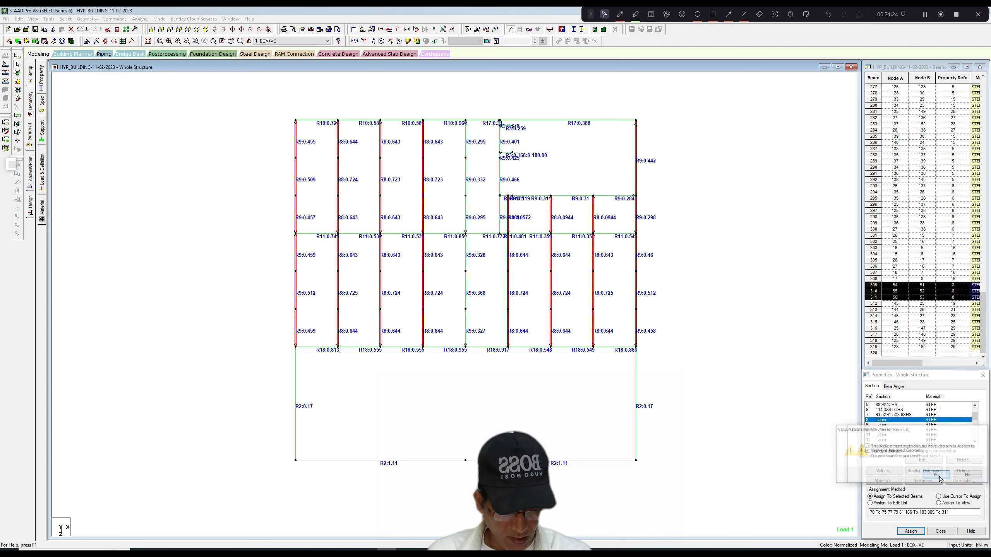
pyautogui.click(937, 475)
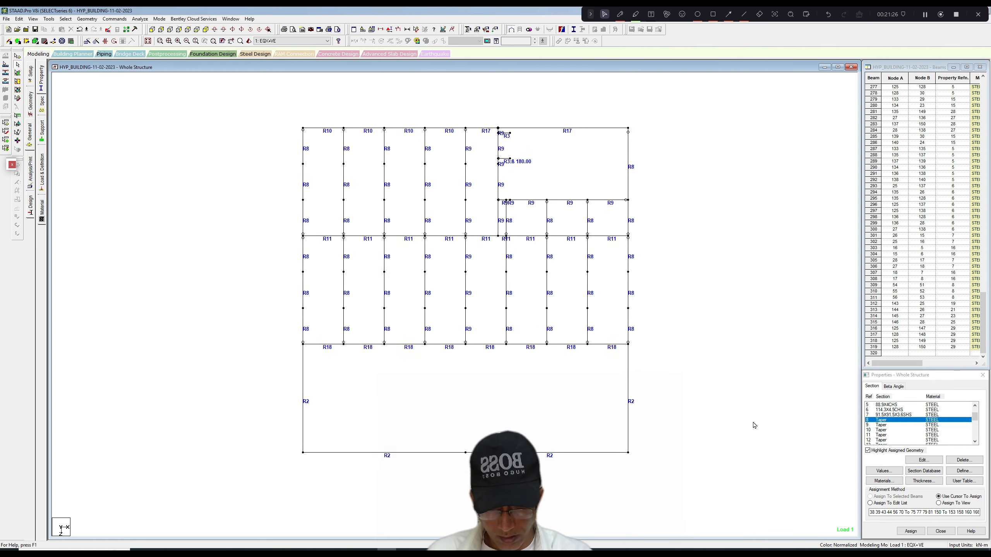
# Check strut beam 41, assign section 114.3X4.5CHS to both floor-level struts along Z = 12 m, and delete the existing result files.
pyautogui.scroll(1, 754, 423)
pyautogui.doubleClick(607, 461)
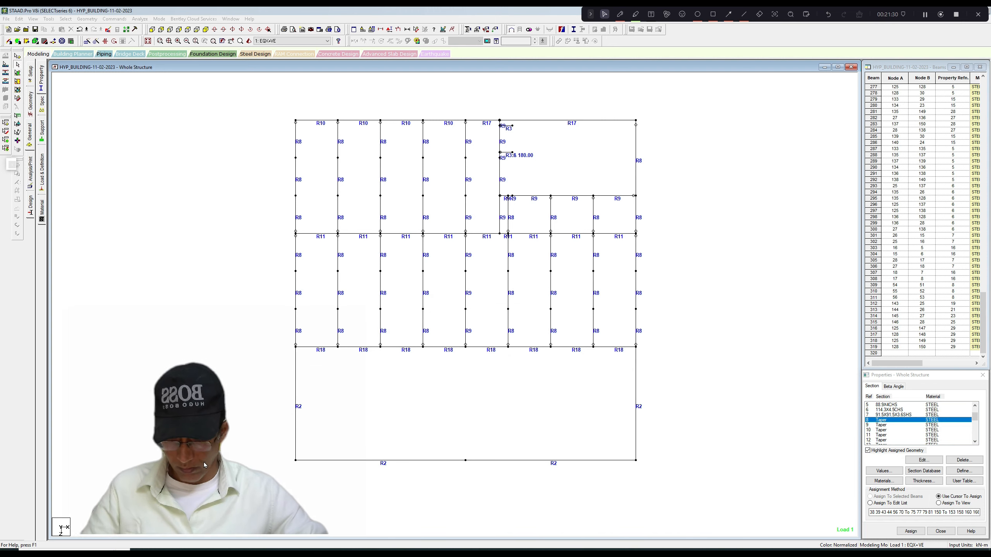
pyautogui.doubleClick(460, 461)
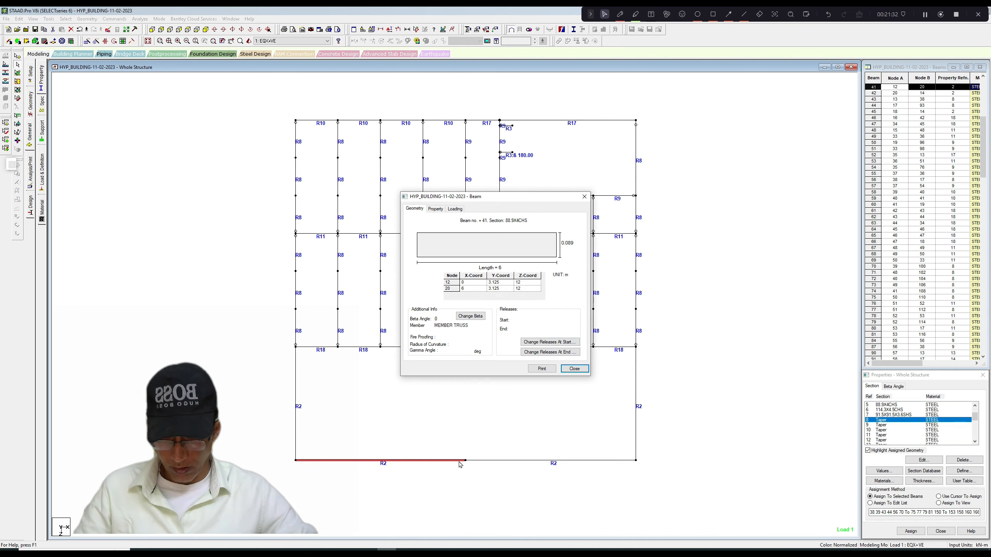
pyautogui.click(584, 196)
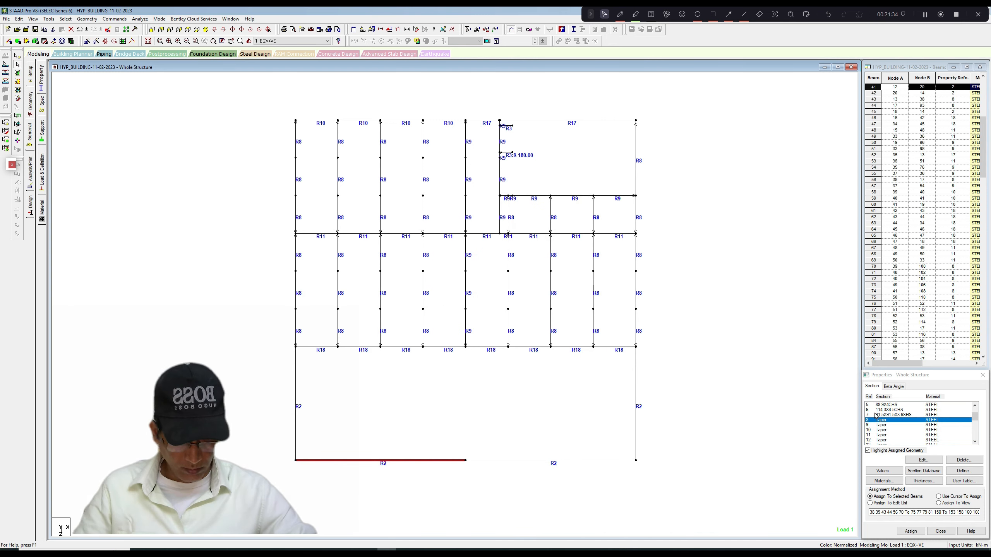
pyautogui.click(890, 410)
pyautogui.moveTo(688, 413); pyautogui.dragTo(696, 395, button='middle')
pyautogui.scroll(-1, 697, 395)
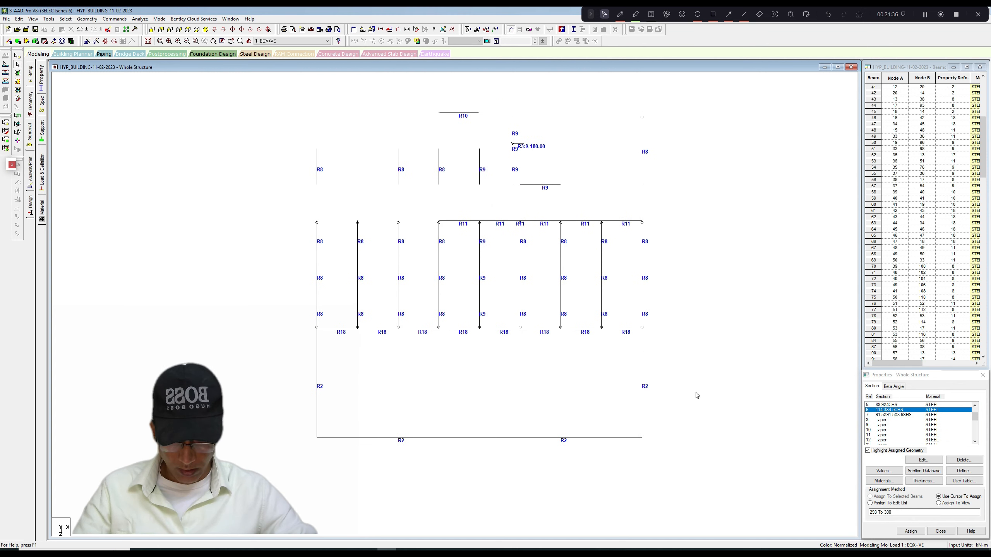
pyautogui.doubleClick(359, 438)
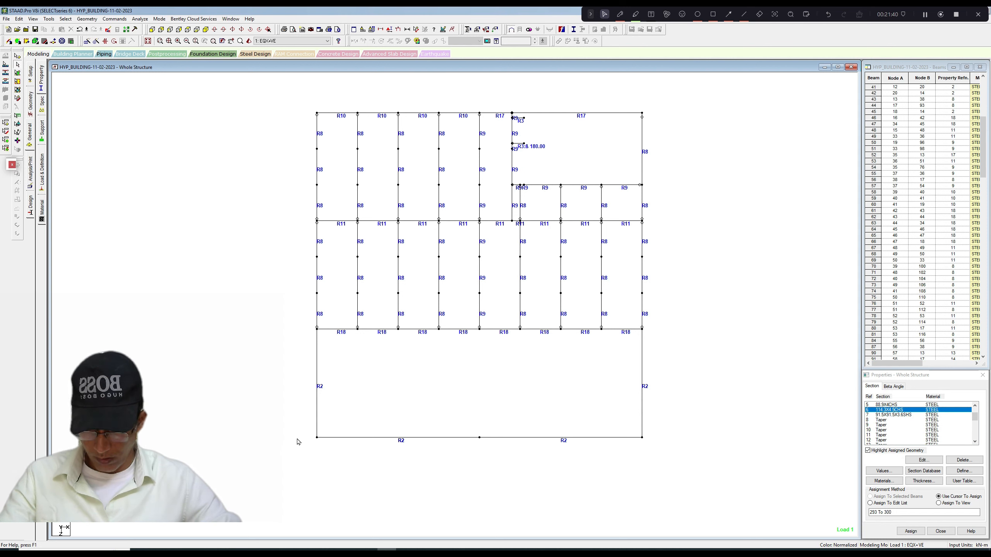
pyautogui.moveTo(300, 429); pyautogui.dragTo(683, 474)
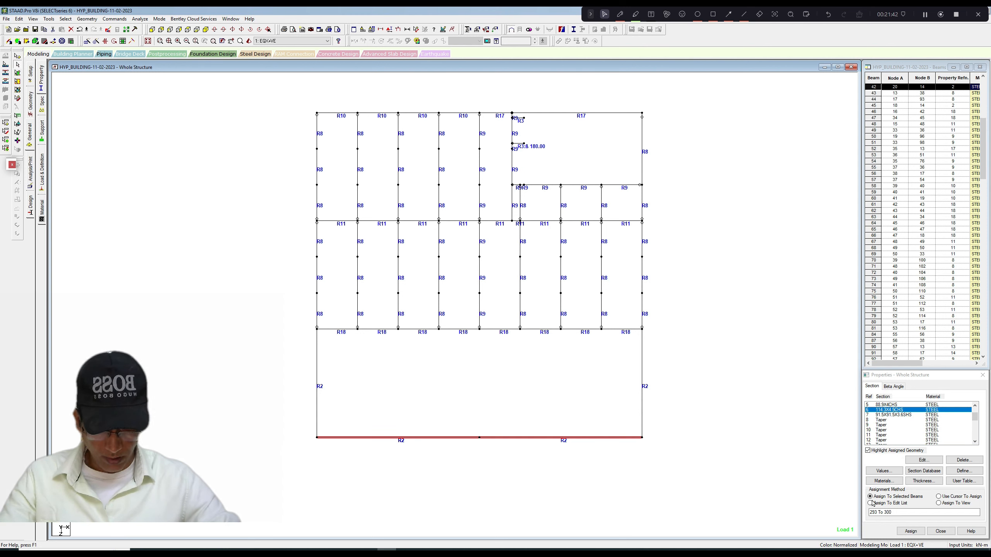
pyautogui.click(910, 531)
pyautogui.click(937, 478)
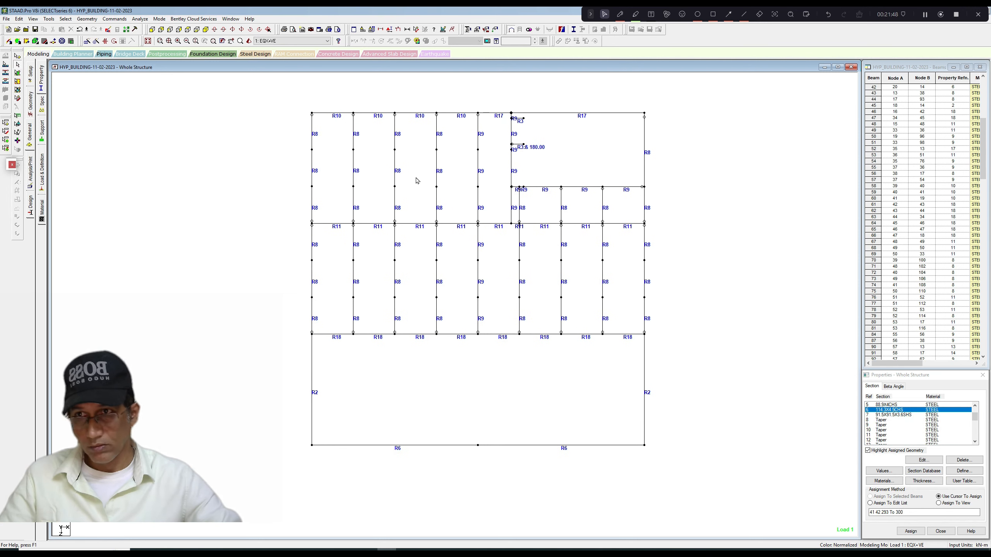
# Save the modified structure and run the analysis, staying in modeling mode.
pyautogui.click(139, 18)
pyautogui.click(155, 29)
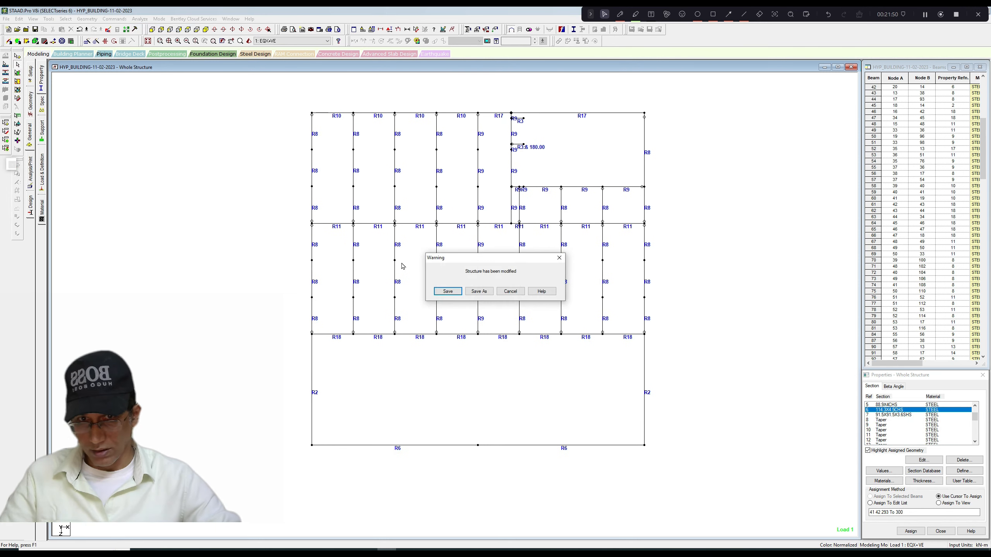
pyautogui.click(448, 291)
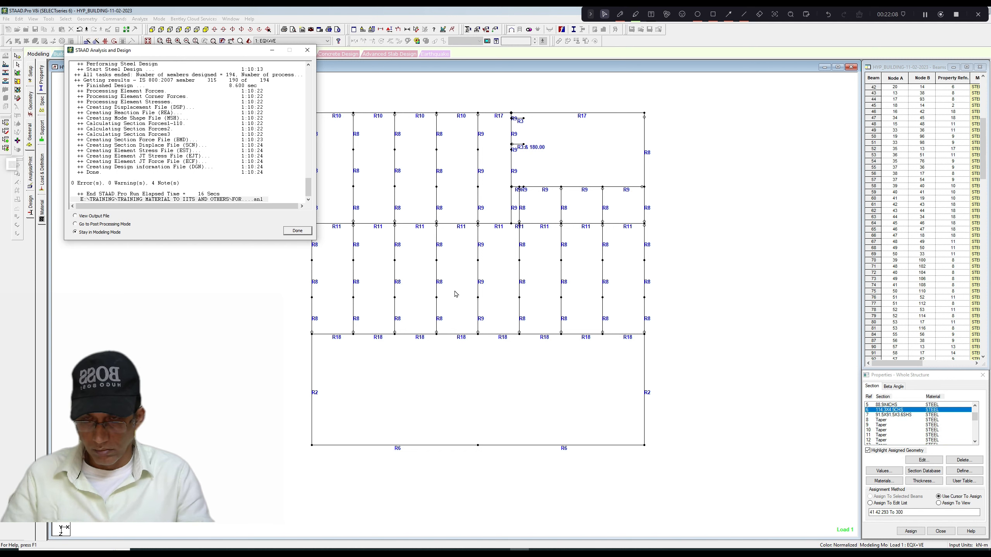
pyautogui.click(296, 230)
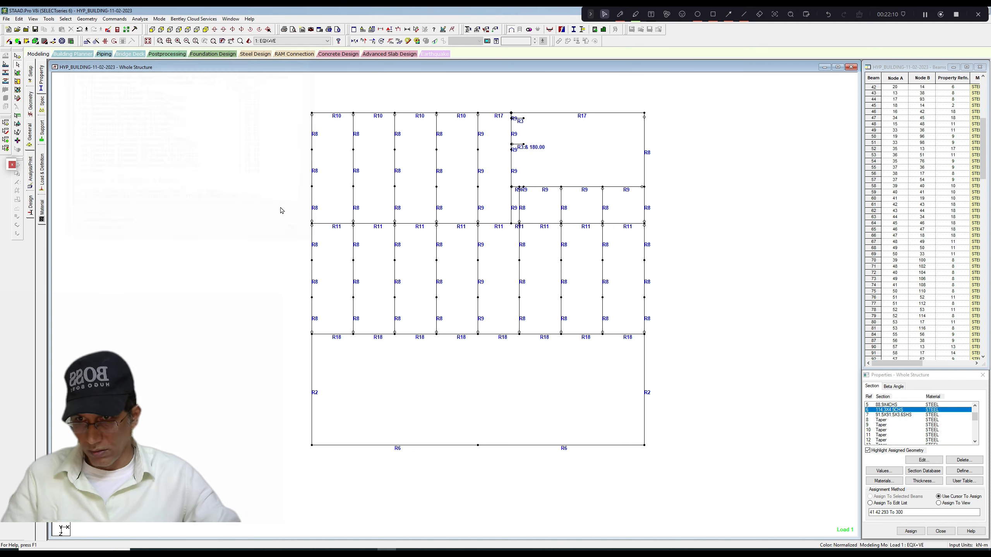
# Show the actual design ratio diagram with values on the floor plan and examine the beams' ratios.
pyautogui.rightClick(243, 145)
pyautogui.click(269, 238)
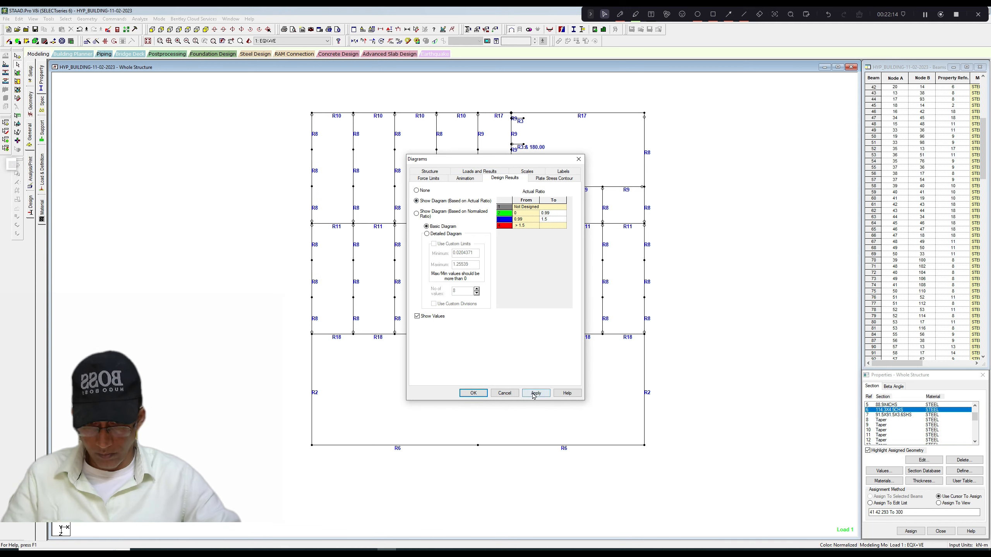
pyautogui.click(536, 392)
pyautogui.click(474, 392)
pyautogui.scroll(3, 457, 306)
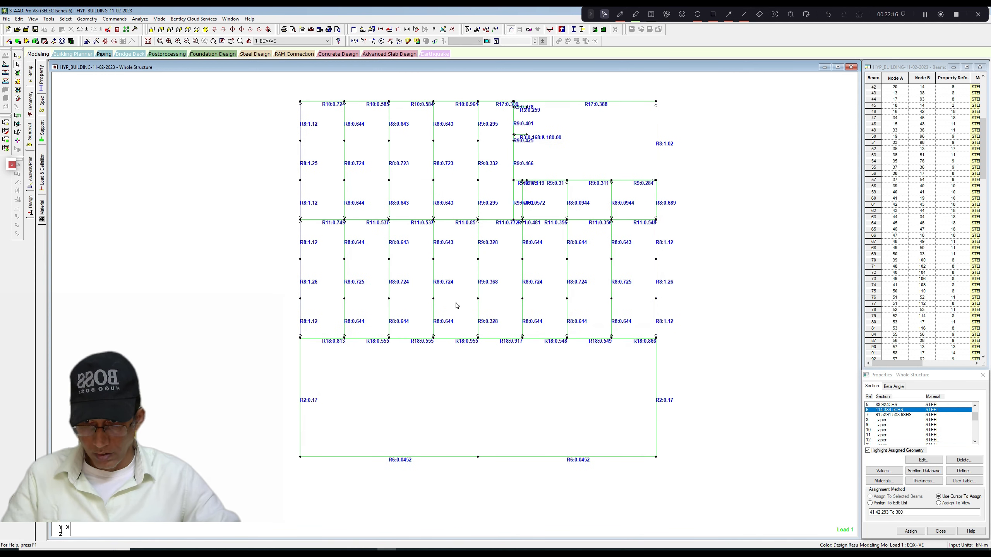
pyautogui.scroll(-2, 457, 306)
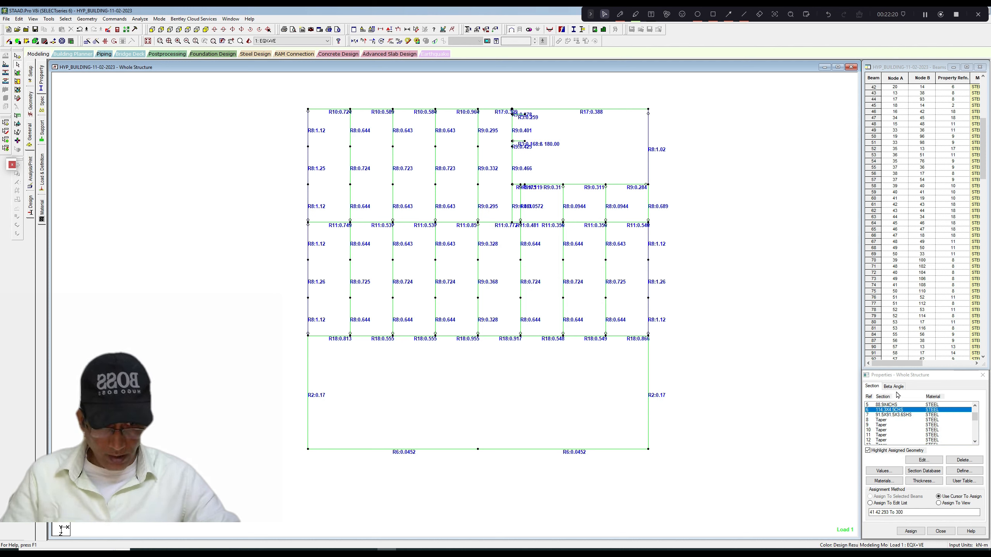
# Assign tapered section property 9 to the floor edge beams along X = 0 and X = 12 m, deleting the result files.
pyautogui.click(881, 425)
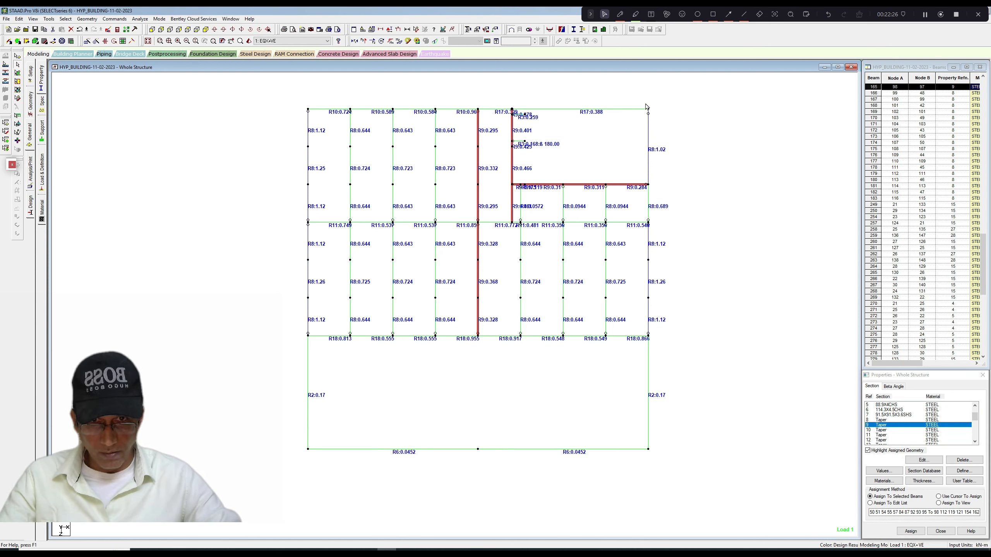
pyautogui.moveTo(664, 308); pyautogui.dragTo(658, 333)
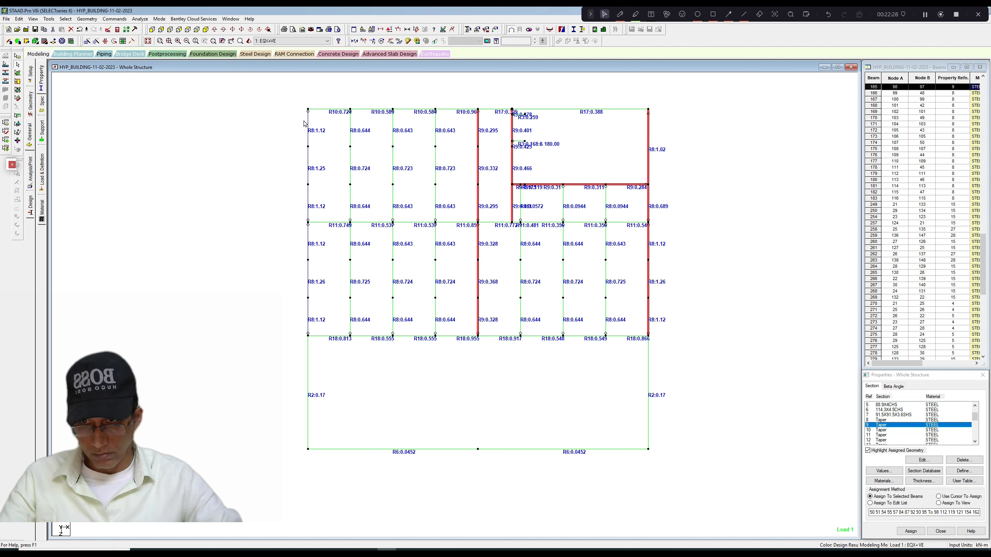
pyautogui.keyDown('ctrl'); pyautogui.moveTo(323, 242); pyautogui.dragTo(312, 337); pyautogui.keyUp('ctrl')
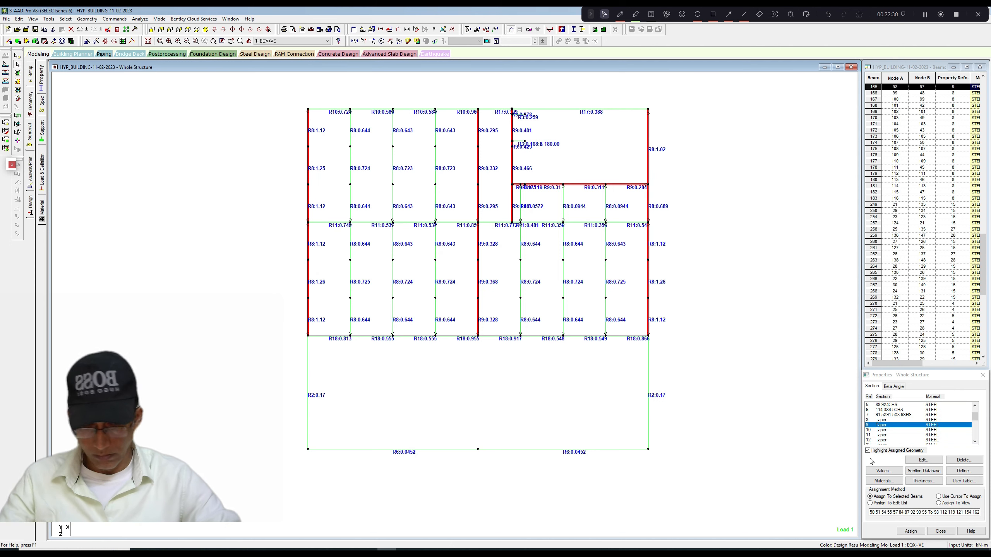
pyautogui.click(910, 531)
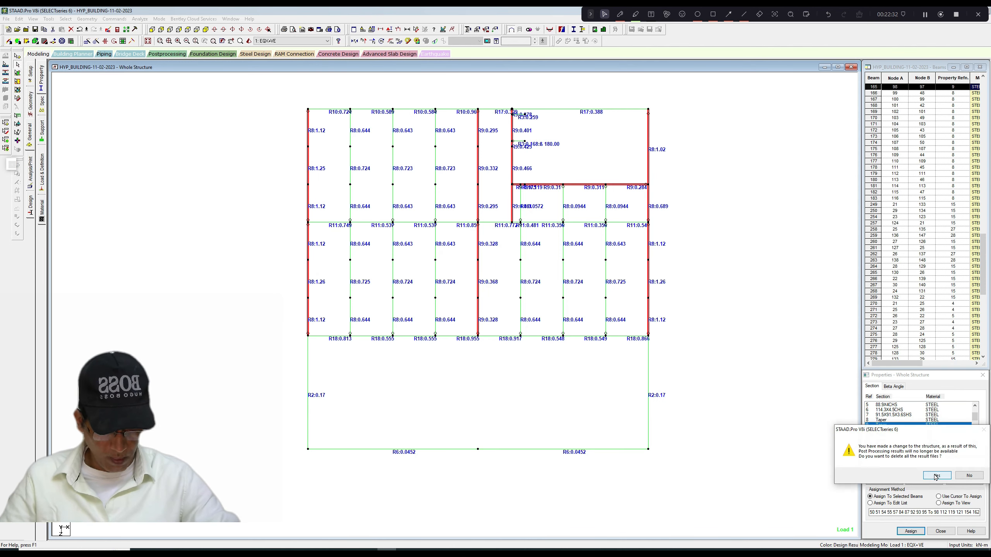
pyautogui.click(938, 476)
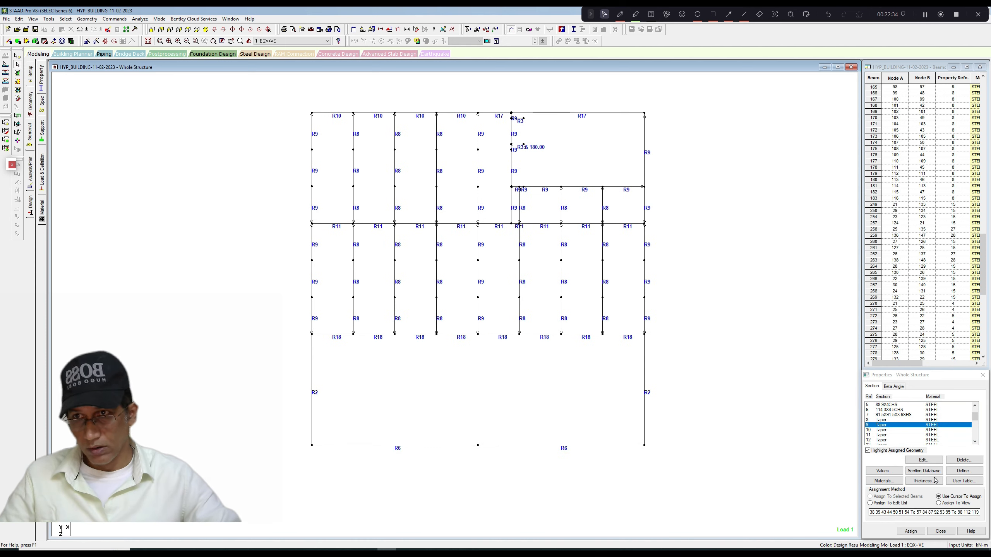
# Save the structure with the revised edge beams and re-run the analysis.
pyautogui.click(140, 19)
pyautogui.click(150, 28)
pyautogui.click(445, 292)
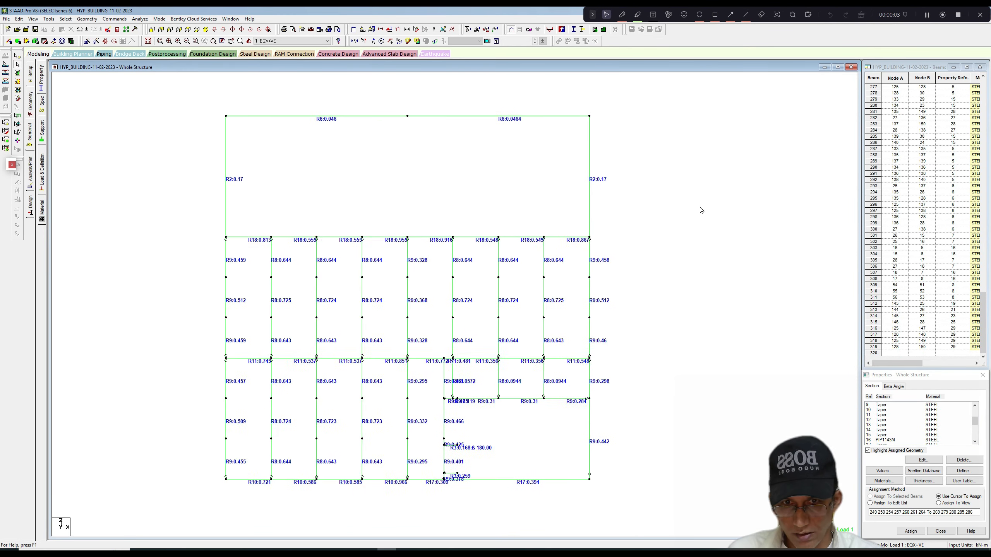
# Restore the whole structure in the 3D view from the isolated floor plan.
pyautogui.click(47, 20)
pyautogui.click(59, 69)
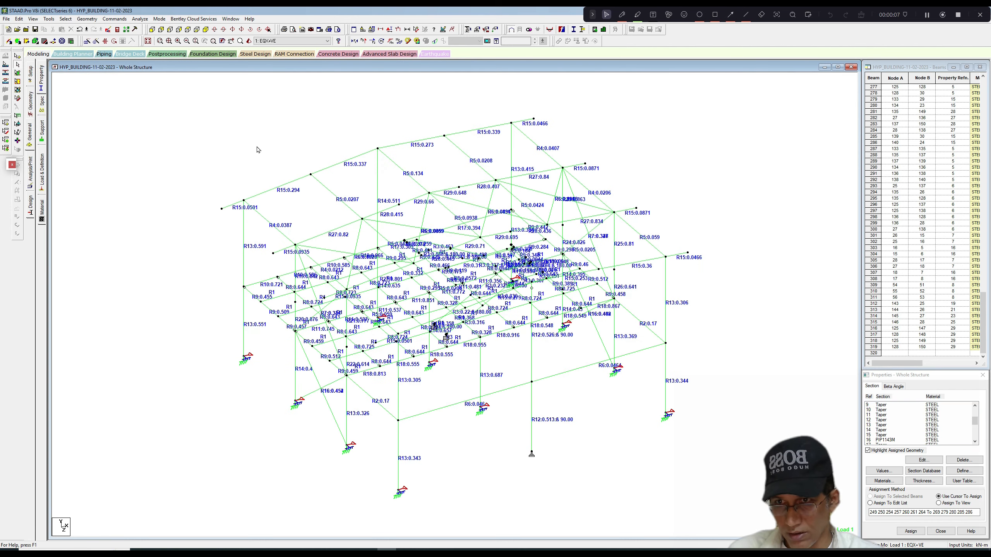
pyautogui.doubleClick(284, 176)
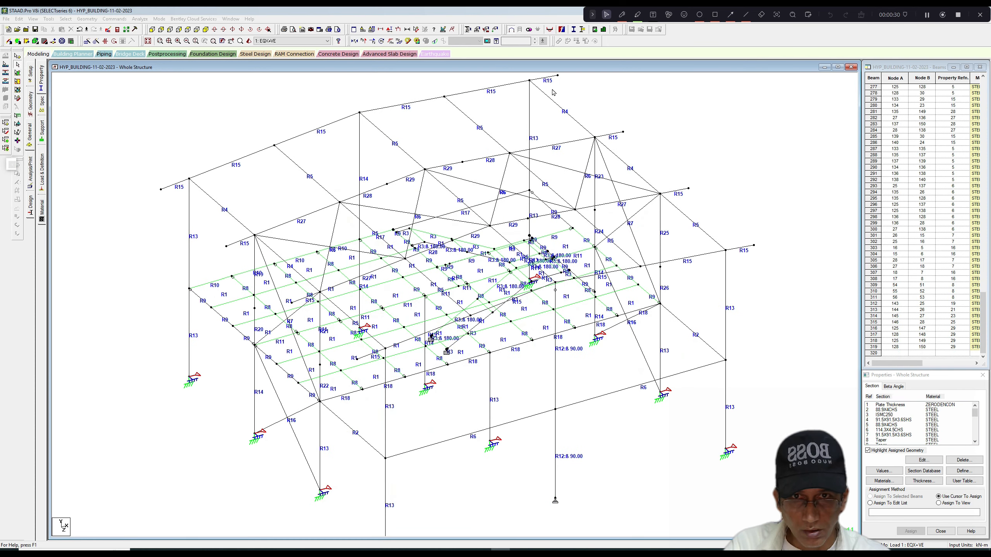
# Select the R15 tapered rafter segments of the two end frames and start defining a new section.
pyautogui.click(552, 78)
pyautogui.keyDown('ctrl'); pyautogui.click(479, 91); pyautogui.keyUp('ctrl')
pyautogui.keyDown('ctrl'); pyautogui.click(396, 106); pyautogui.keyUp('ctrl')
pyautogui.keyDown('ctrl'); pyautogui.click(348, 118); pyautogui.keyUp('ctrl')
pyautogui.keyDown('ctrl'); pyautogui.click(227, 167); pyautogui.keyUp('ctrl')
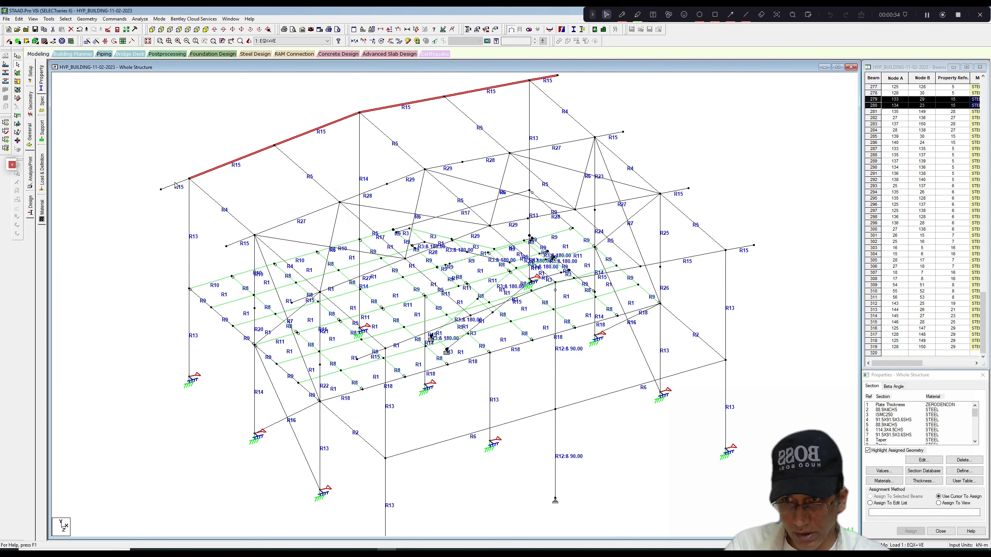
pyautogui.scroll(1, 691, 264)
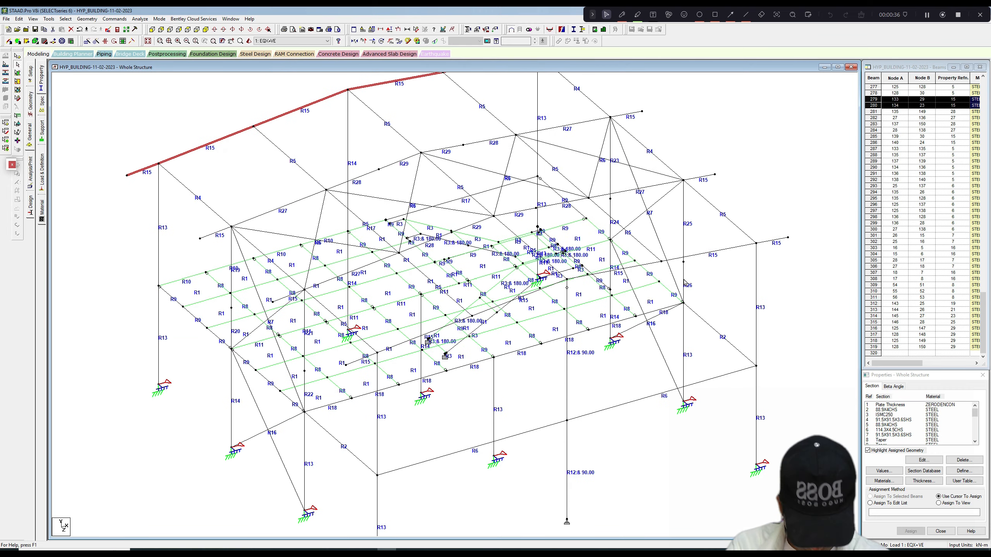
pyautogui.press('Right')
pyautogui.press('Right')
pyautogui.press('Right')
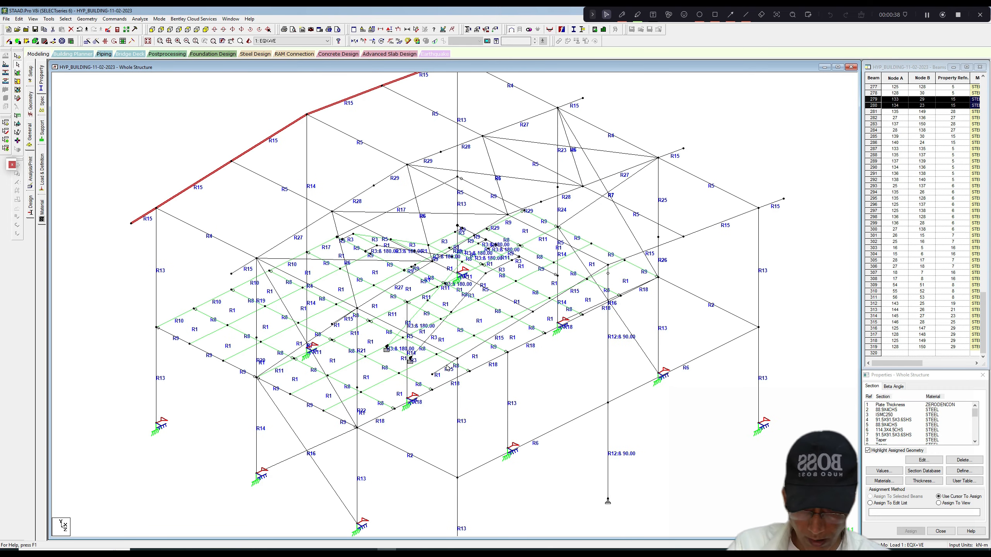
pyautogui.keyDown('ctrl'); pyautogui.click(541, 308); pyautogui.keyUp('ctrl')
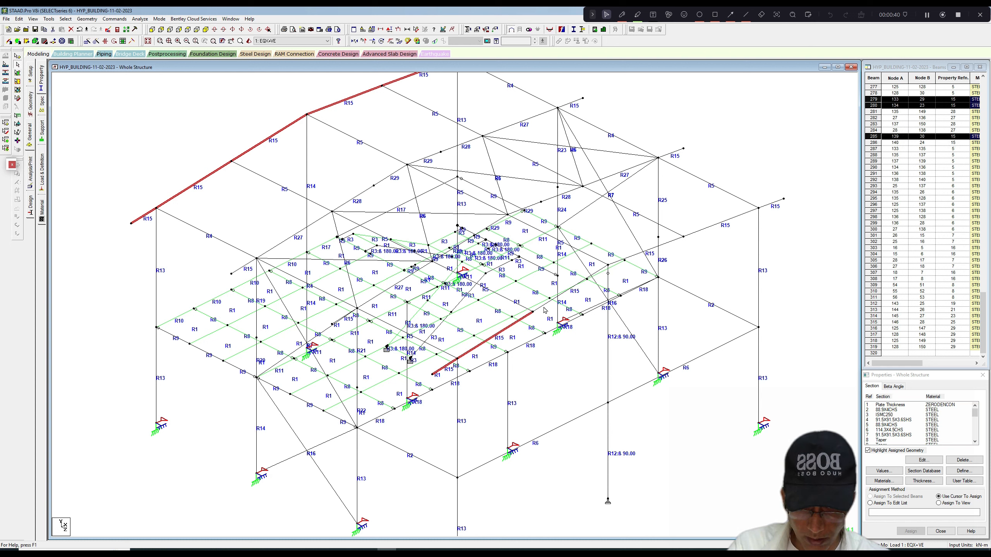
pyautogui.keyDown('ctrl'); pyautogui.click(696, 233); pyautogui.keyUp('ctrl')
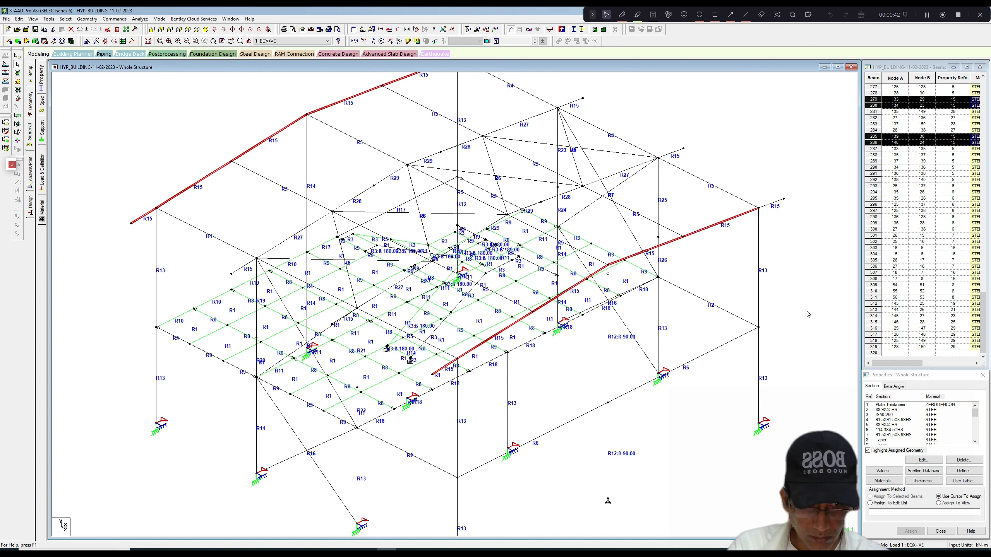
pyautogui.click(963, 471)
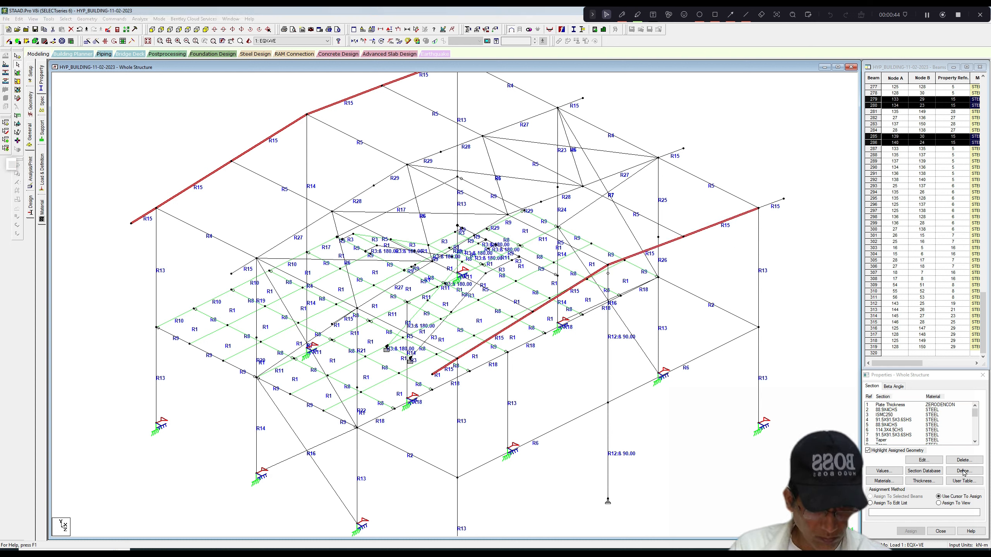
pyautogui.click(927, 14)
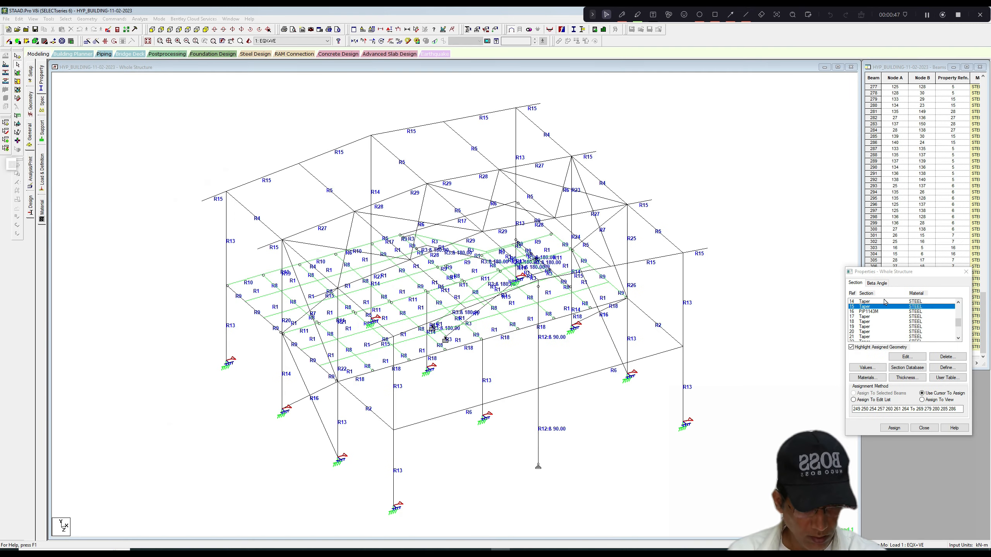
# Define a Tapered I steel section for the R15 rafters: 0.262 m start and end depths, 0.004 m web, 0.13 m by 0.006 m top flange.
pyautogui.click(865, 307)
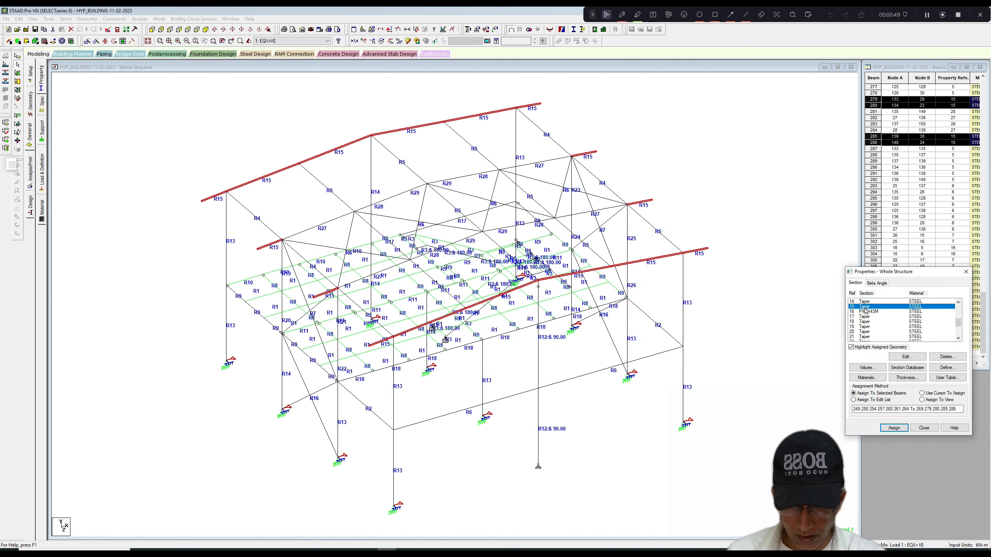
pyautogui.click(947, 368)
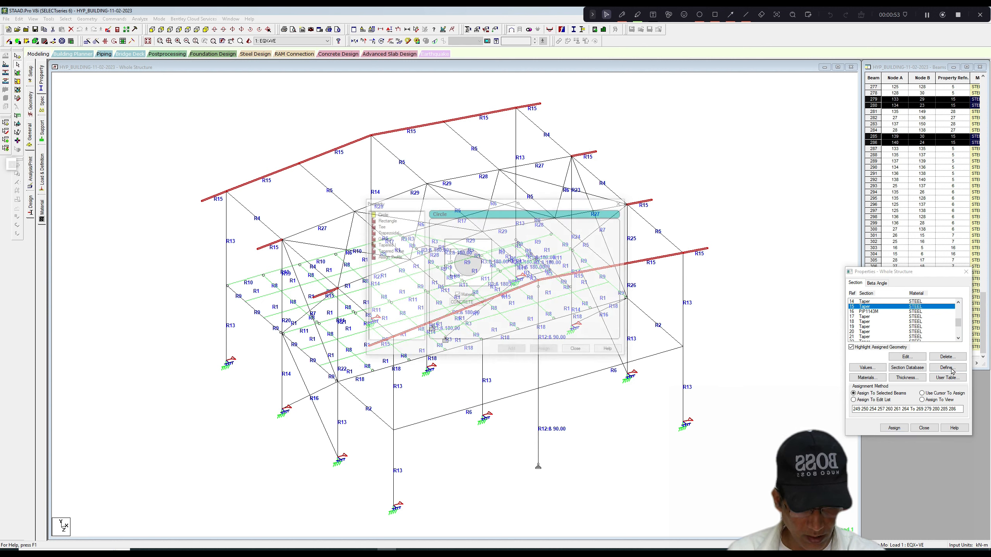
pyautogui.click(390, 245)
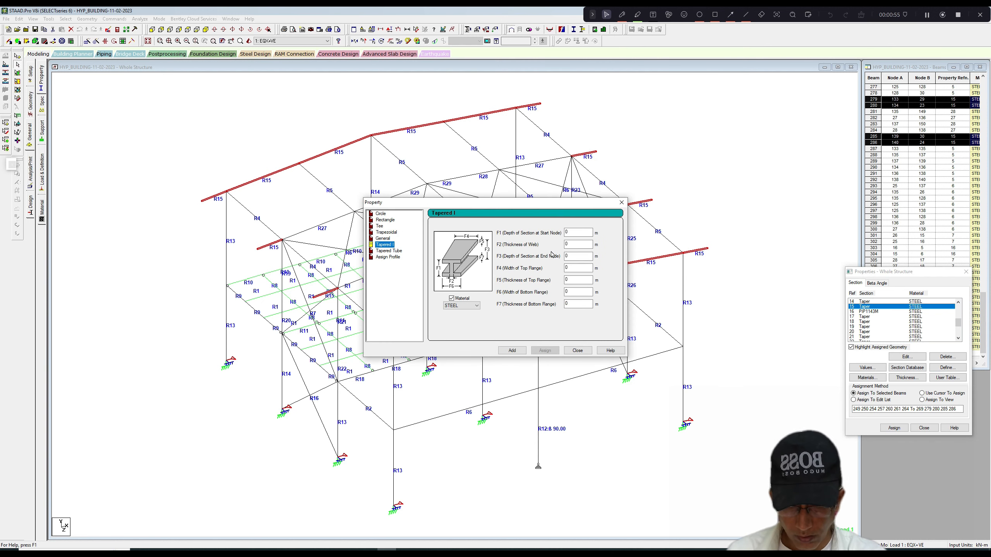
pyautogui.write('0.2')
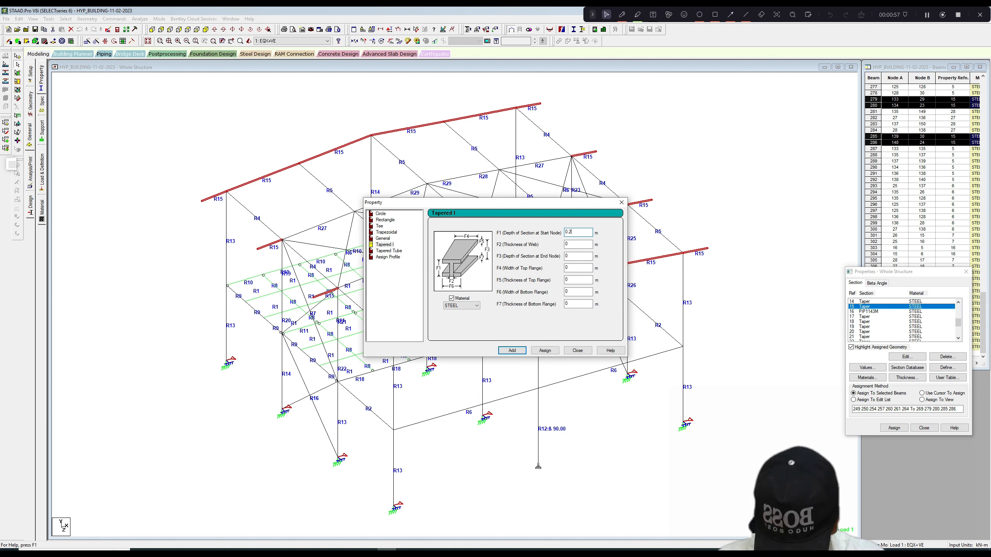
pyautogui.write('62')
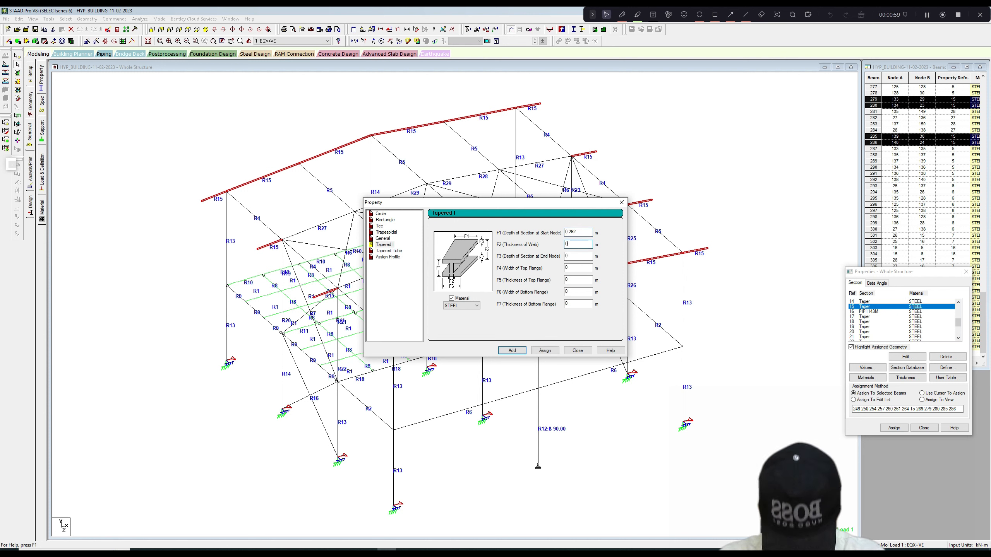
pyautogui.write('.00')
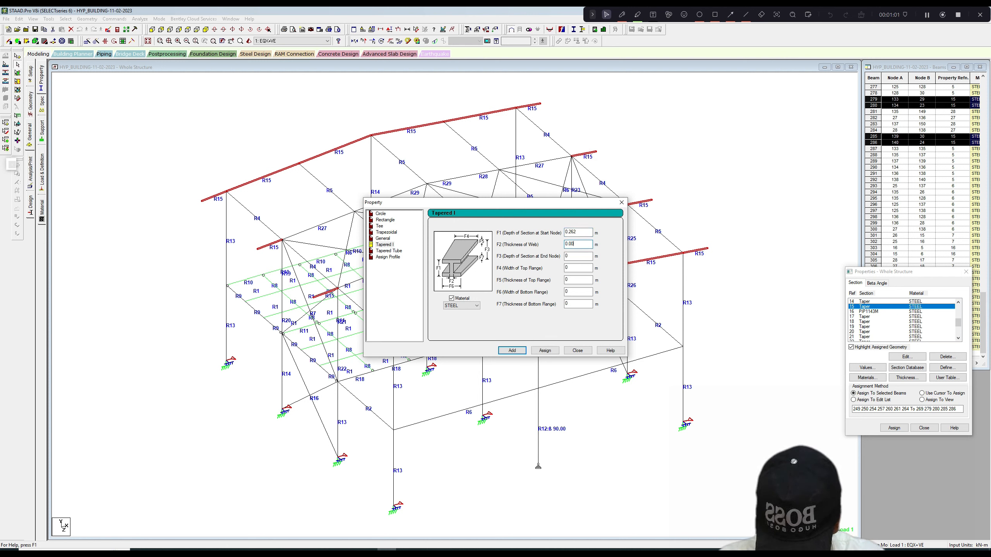
pyautogui.write('.262')
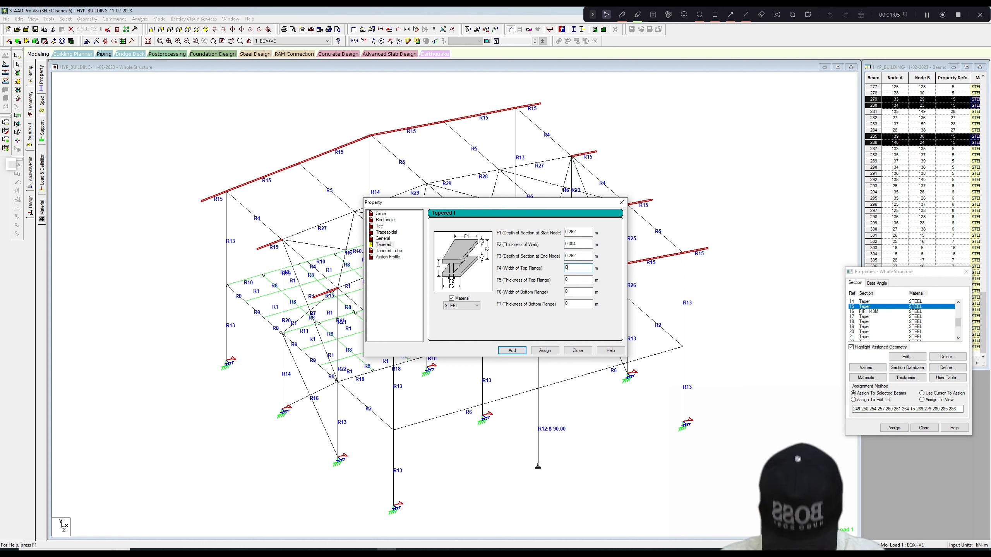
pyautogui.write('13')
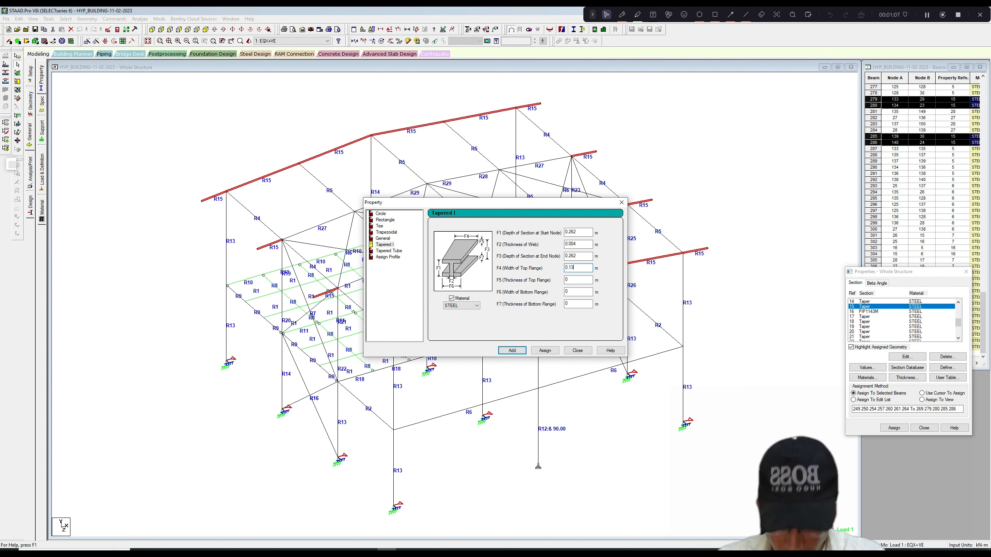
pyautogui.write('.00')
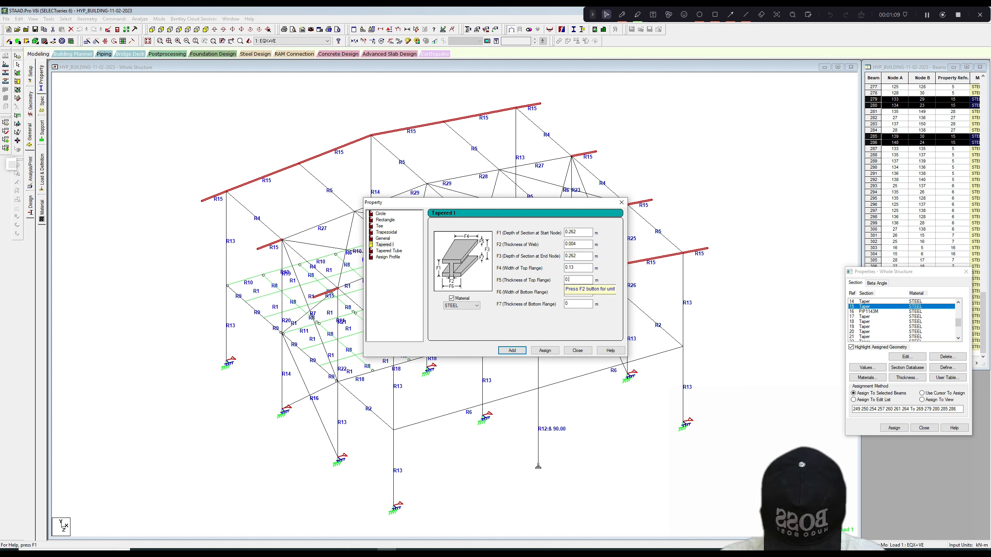
pyautogui.write('6')
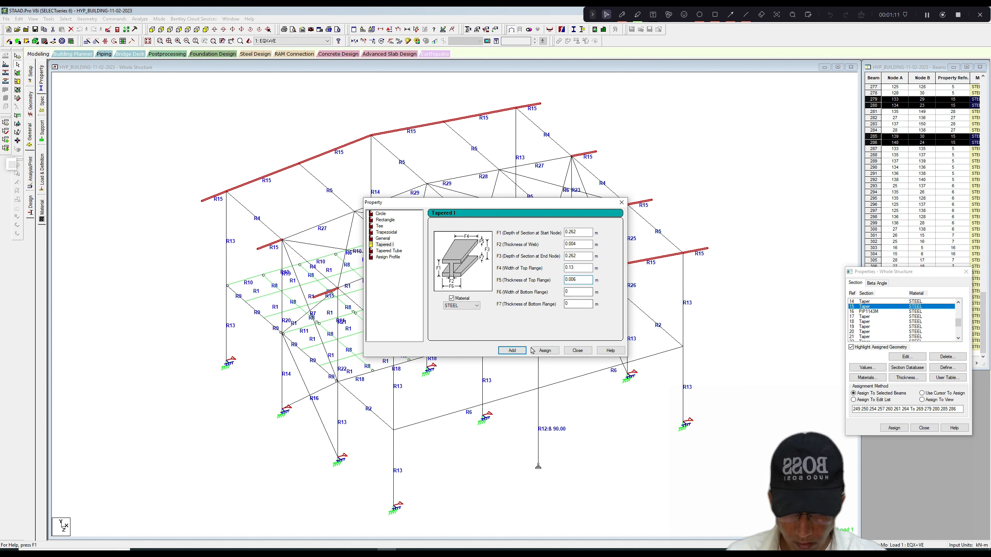
# Assign the new tapered section to the selected end-frame rafters, deleting the result files.
pyautogui.click(539, 352)
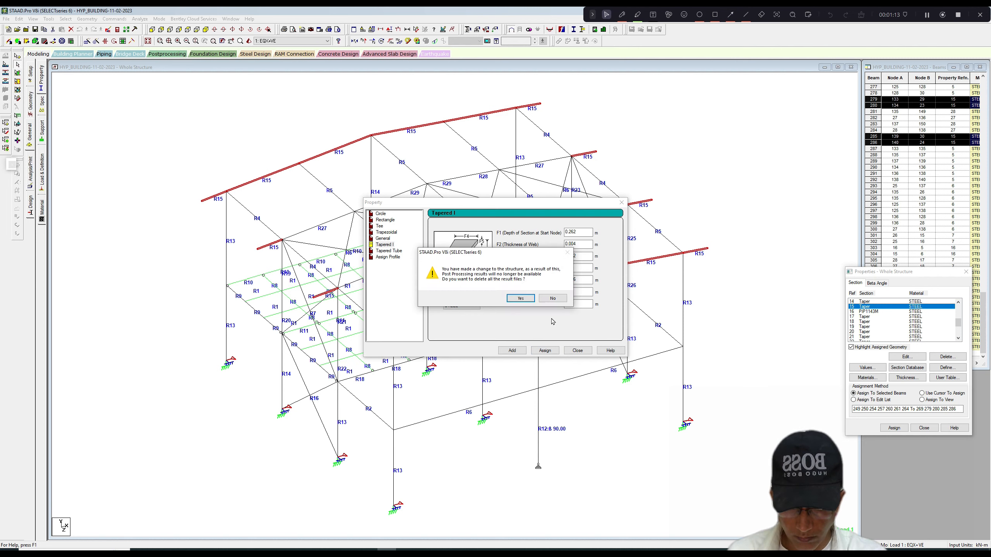
pyautogui.click(533, 305)
pyautogui.click(578, 351)
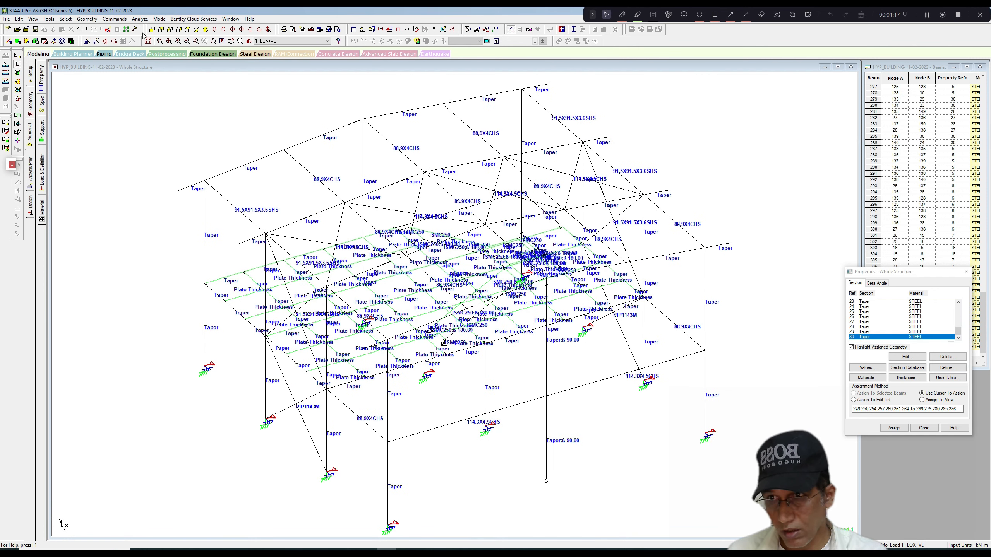
# Save the structure with the revised end-frame rafters and re-run the analysis.
pyautogui.click(139, 18)
pyautogui.click(144, 29)
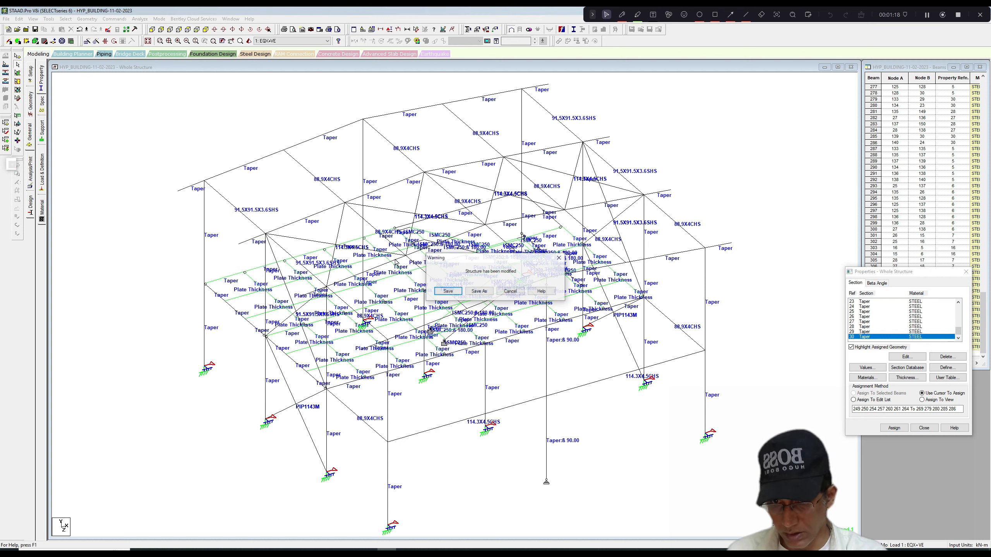
pyautogui.click(448, 292)
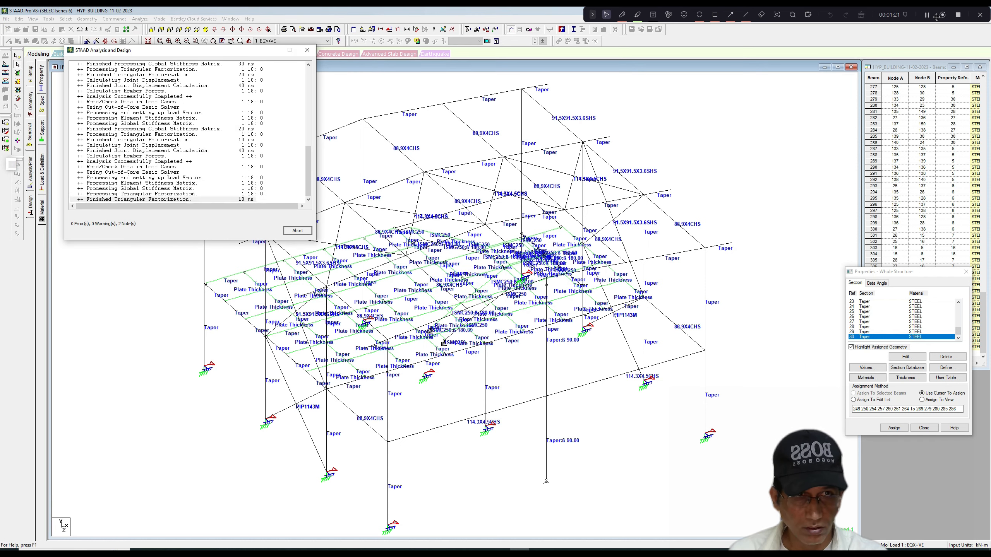
pyautogui.click(307, 230)
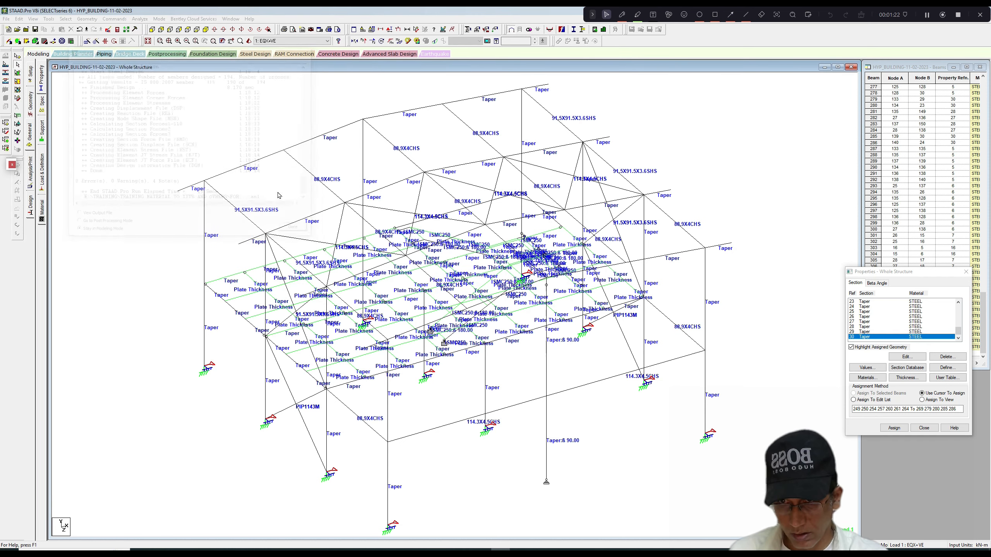
# Display the design results diagram based on normalized ratio and examine the members' ratios across the whole structure.
pyautogui.rightClick(249, 127)
pyautogui.click(270, 227)
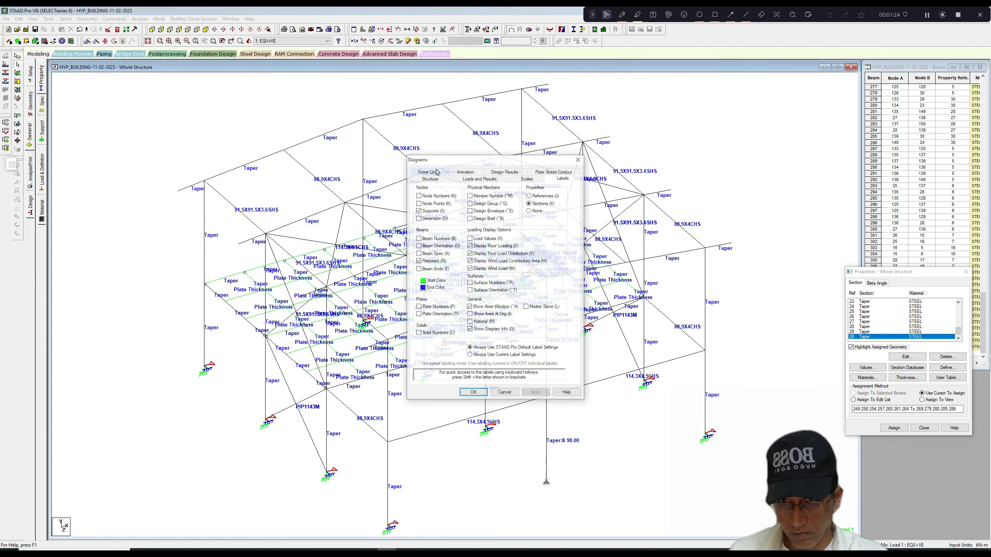
pyautogui.click(496, 172)
pyautogui.click(416, 213)
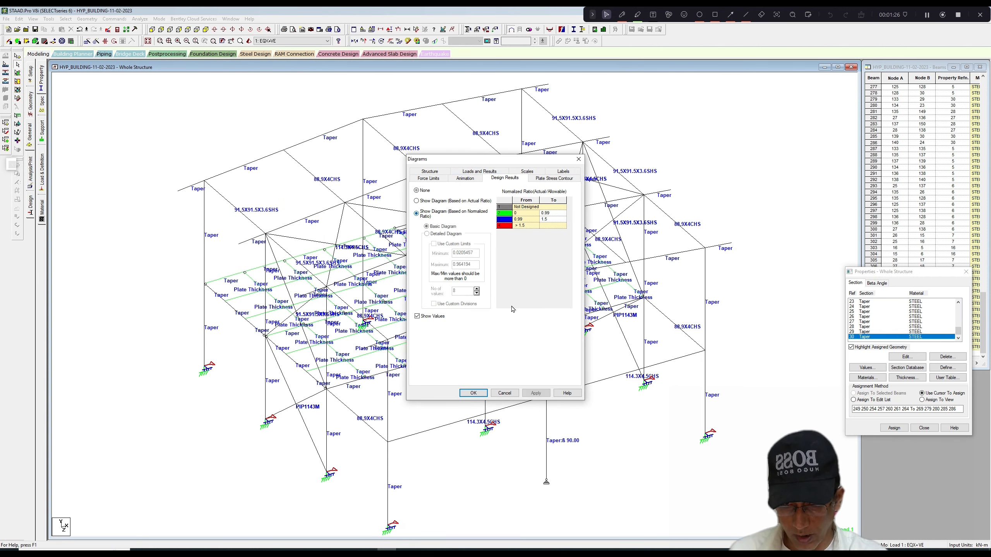
pyautogui.click(474, 393)
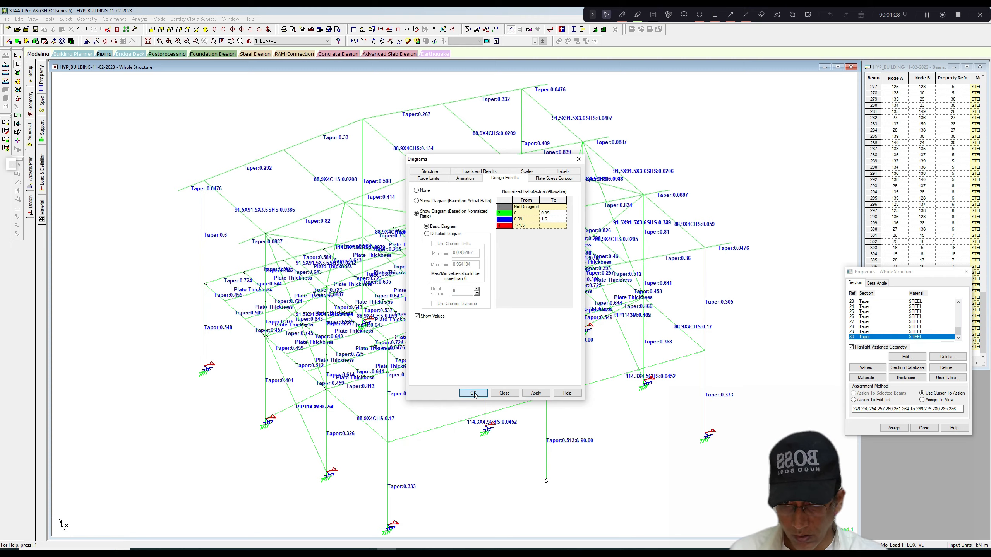
pyautogui.click(474, 393)
pyautogui.scroll(6, 517, 267)
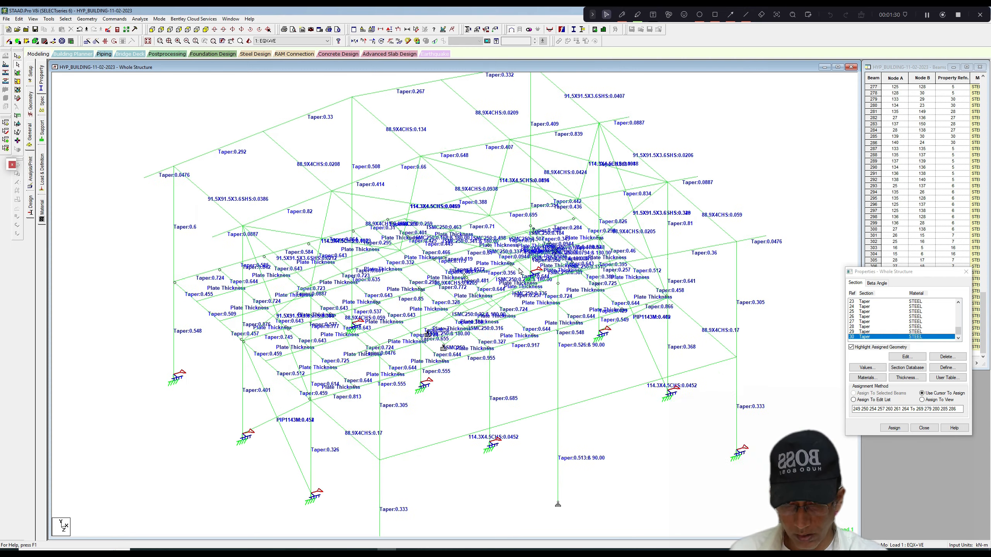
pyautogui.moveTo(242, 210); pyautogui.dragTo(254, 182, button='middle')
pyautogui.scroll(-1, 261, 184)
pyautogui.scroll(-1, 260, 175)
pyautogui.scroll(-1, 255, 178)
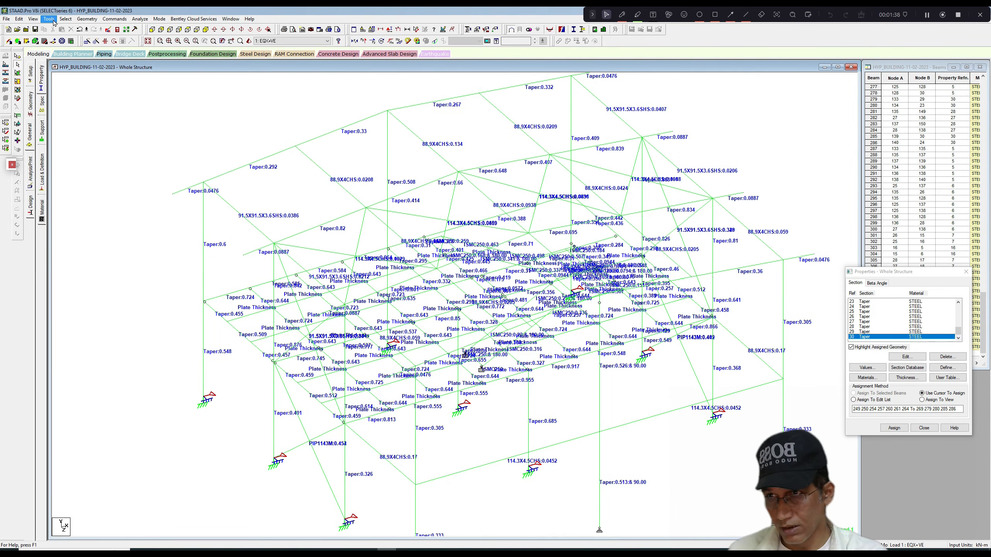
# Check the whole structure for failing members by selecting all failed beams by specification.
pyautogui.click(65, 18)
pyautogui.moveTo(76, 265)
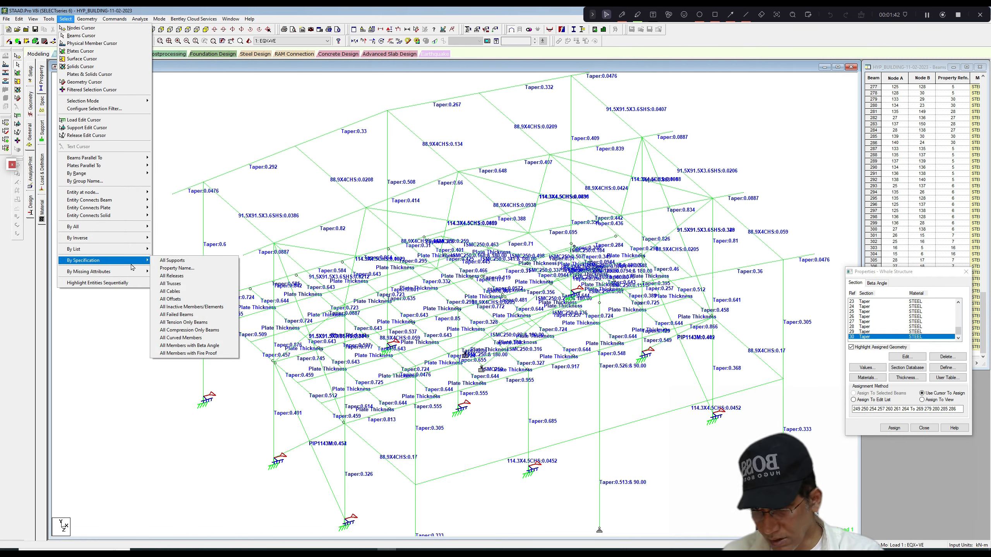
pyautogui.click(196, 315)
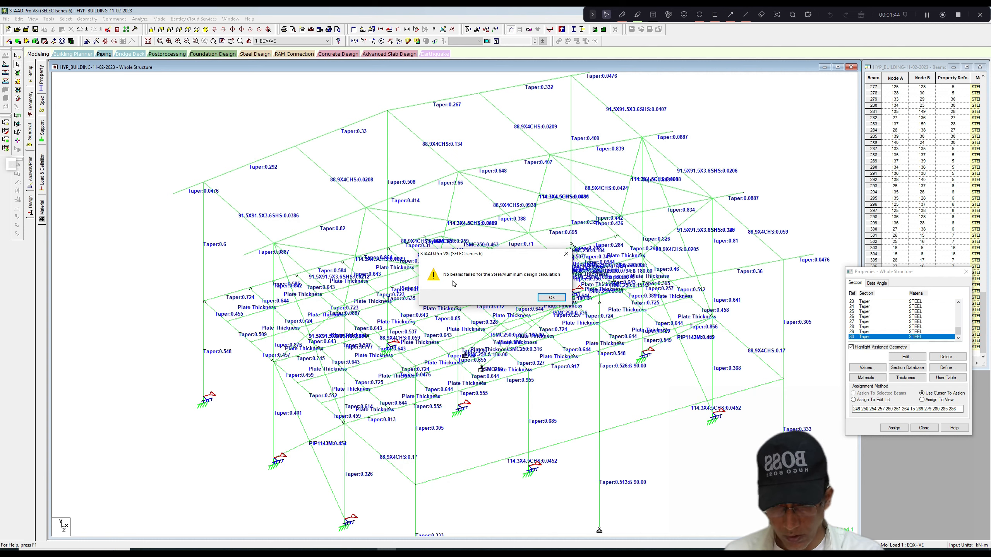
pyautogui.click(551, 298)
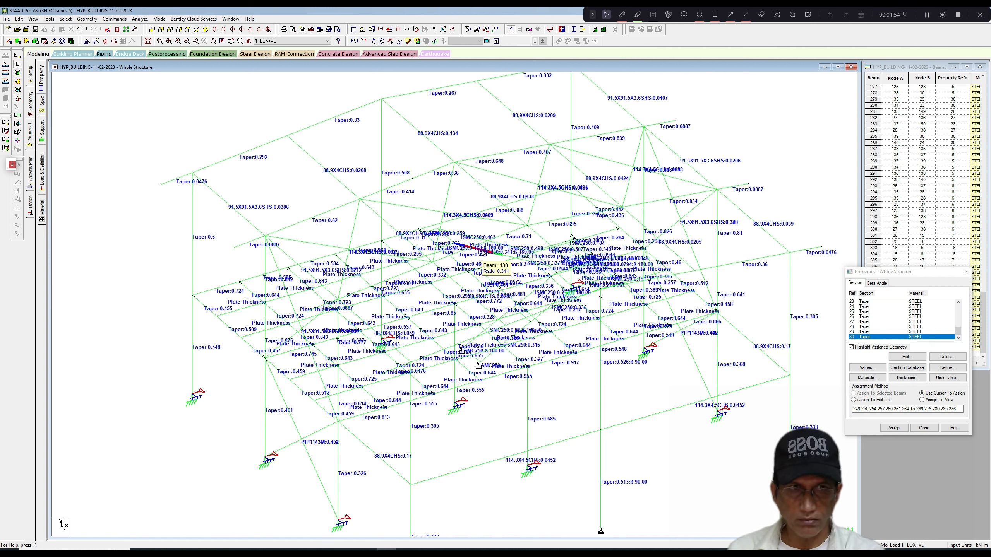
pyautogui.click(927, 15)
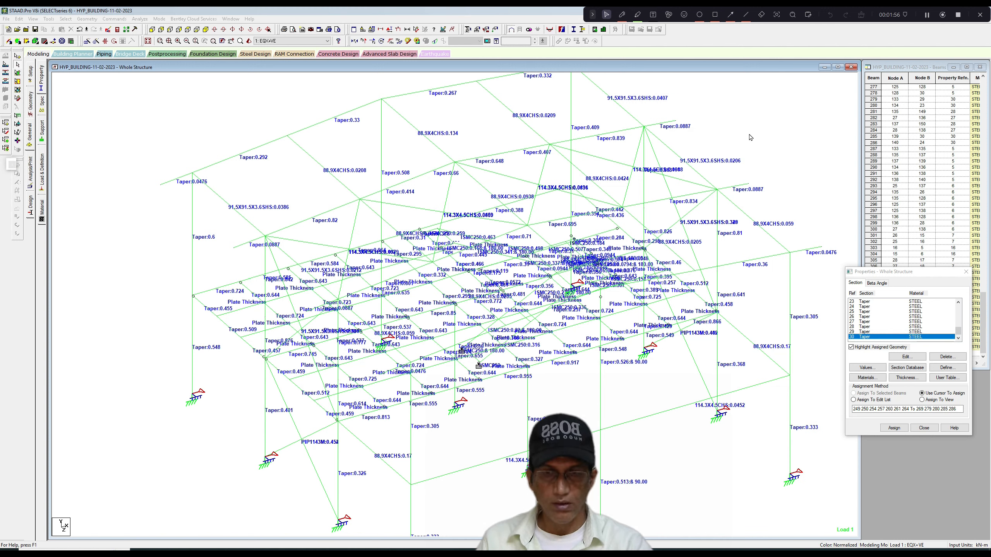